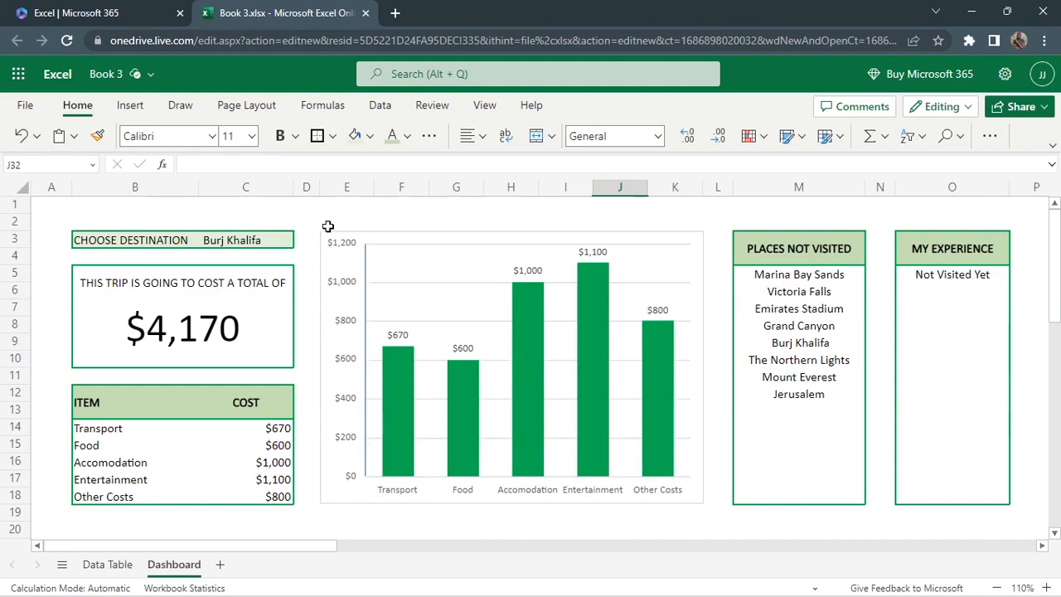
Change the dashboard's chosen destination in C3 to Emirates Stadium and after that to Grand Canyon
left_click(282, 247)
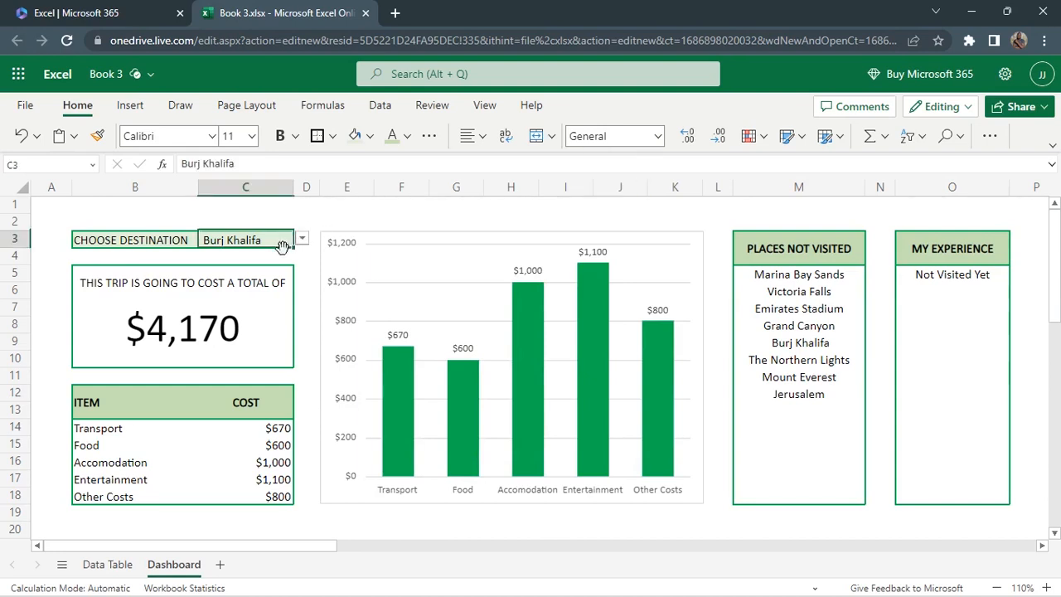
left_click(302, 240)
left_click(237, 300)
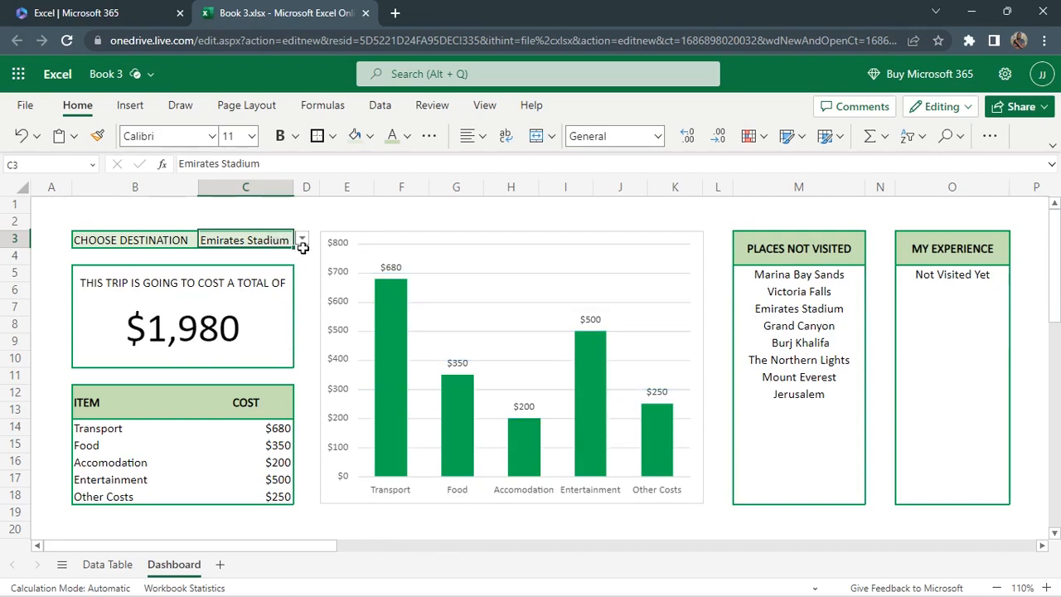
left_click(303, 240)
left_click(240, 319)
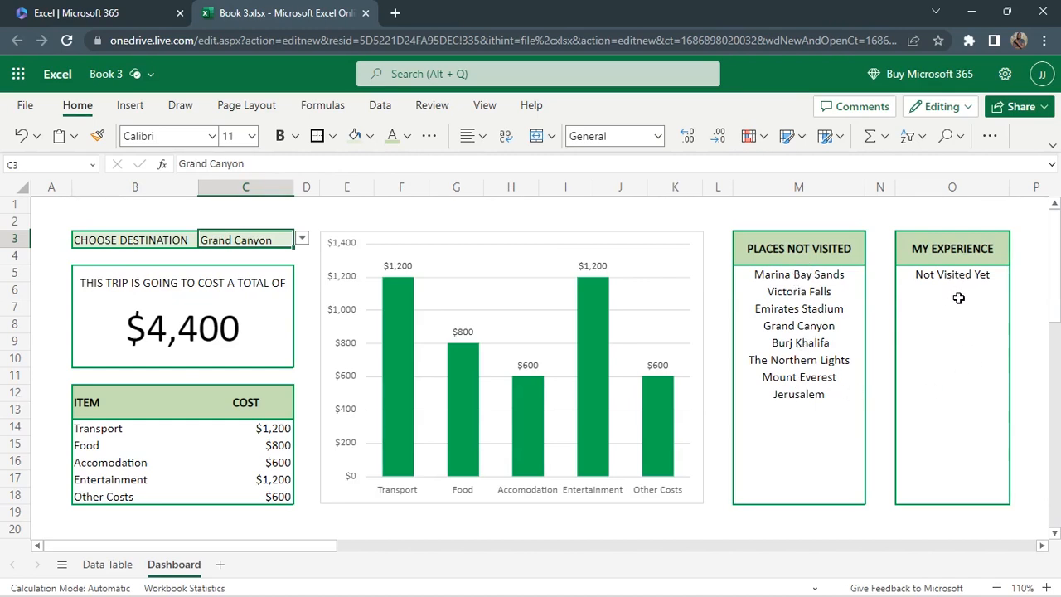
left_click(302, 241)
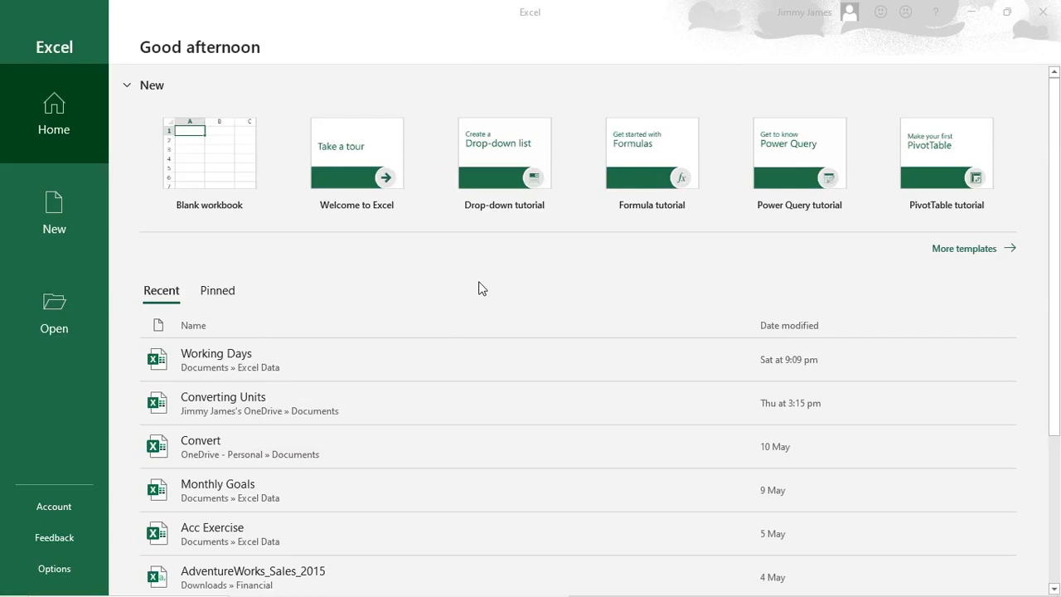
mouse_move(10, 590)
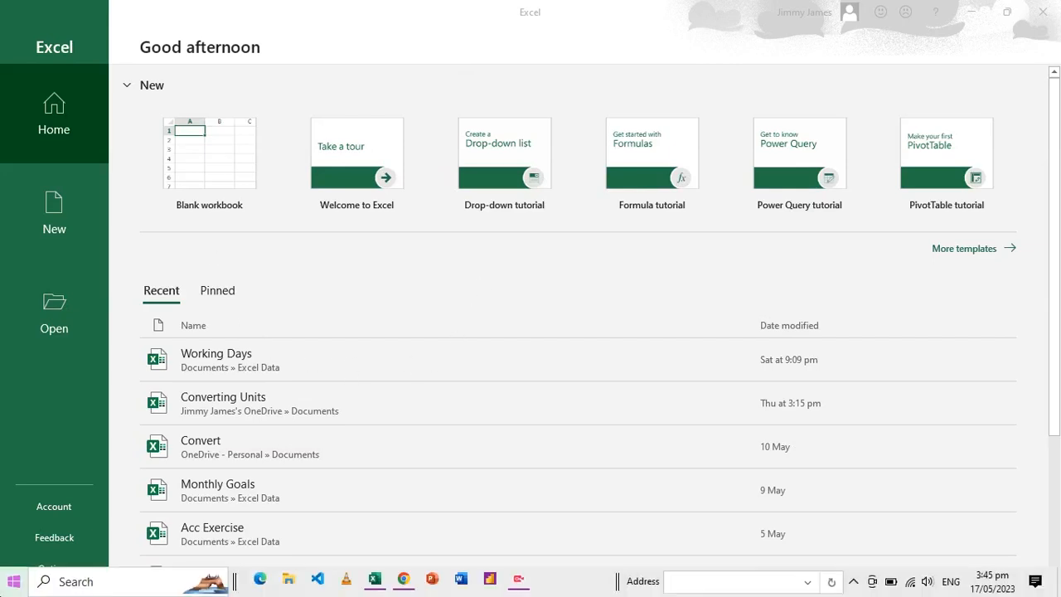
left_click(13, 584)
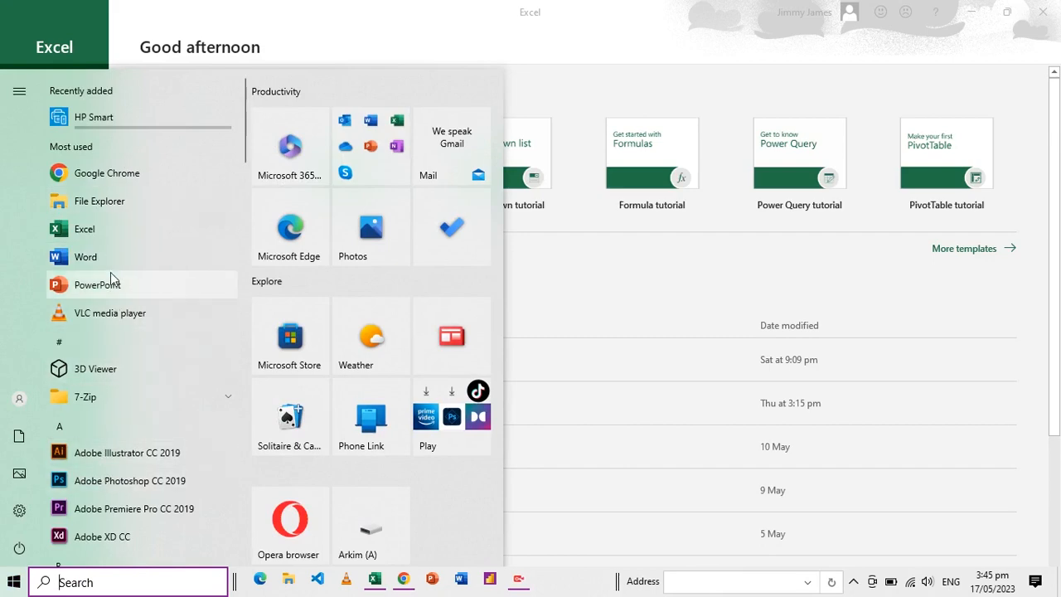
scroll(112, 408, "down", 15)
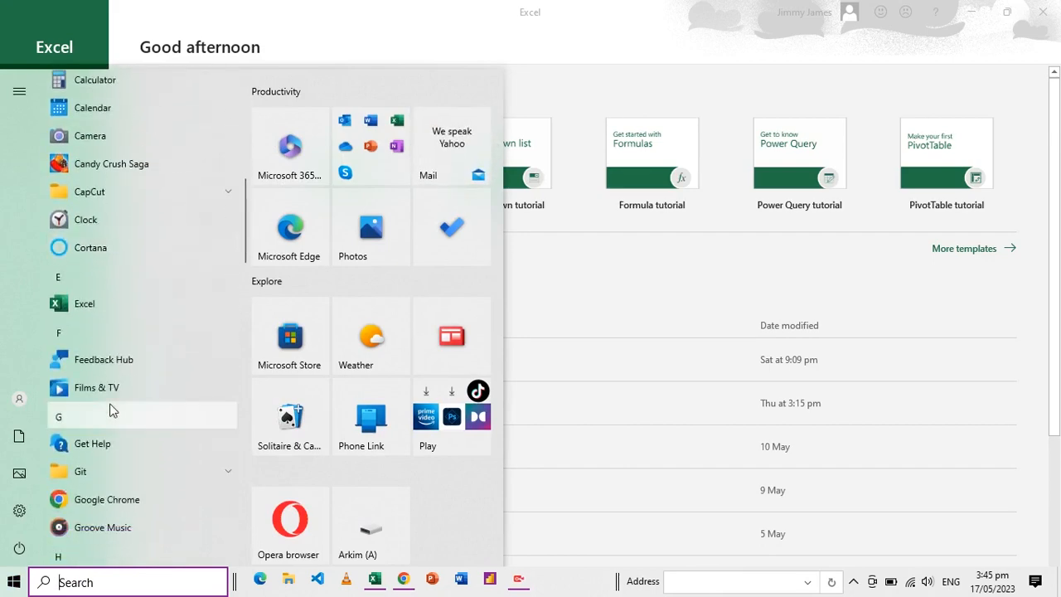
scroll(112, 408, "down", 10)
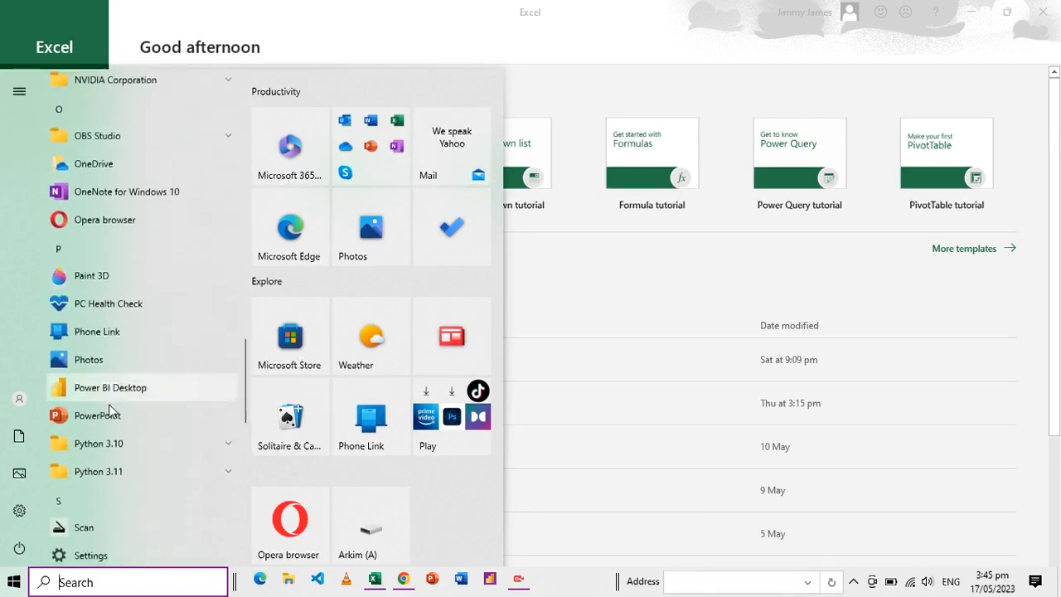
scroll(110, 406, "up", 20)
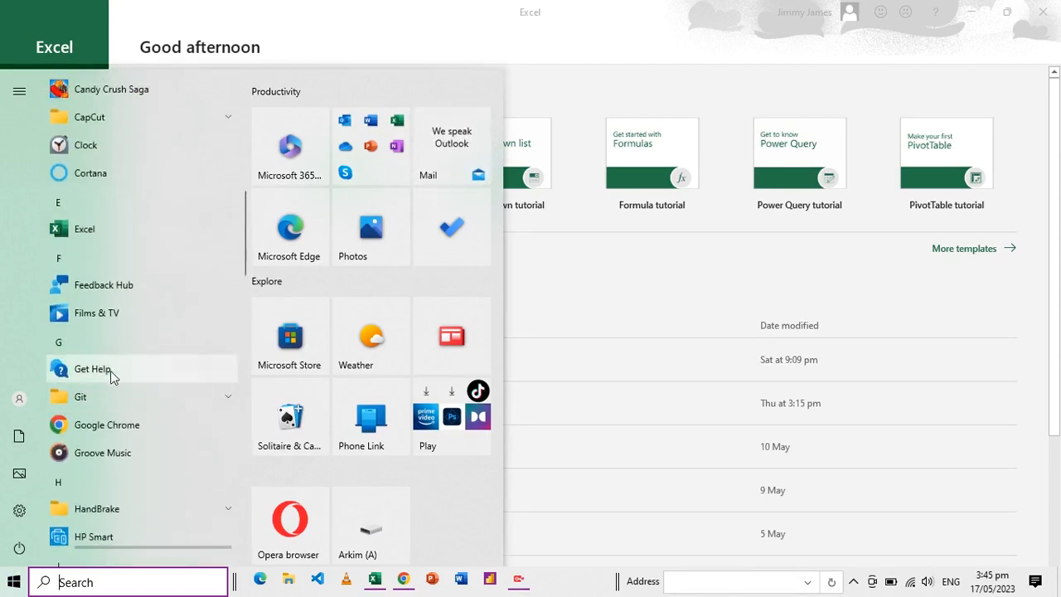
left_click(582, 290)
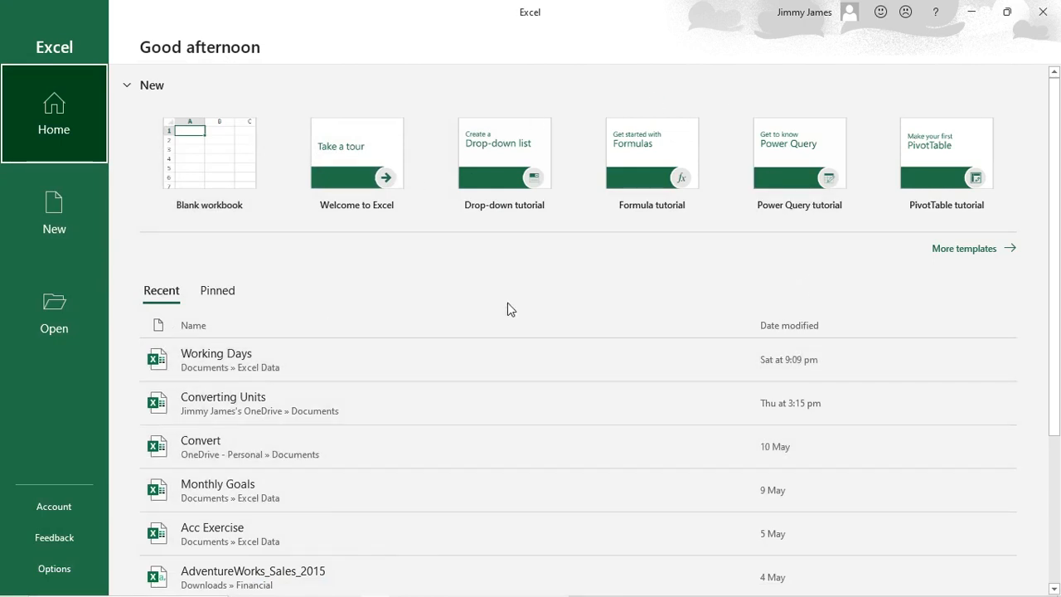
Create a new blank workbook in desktop Excel
left_click(216, 169)
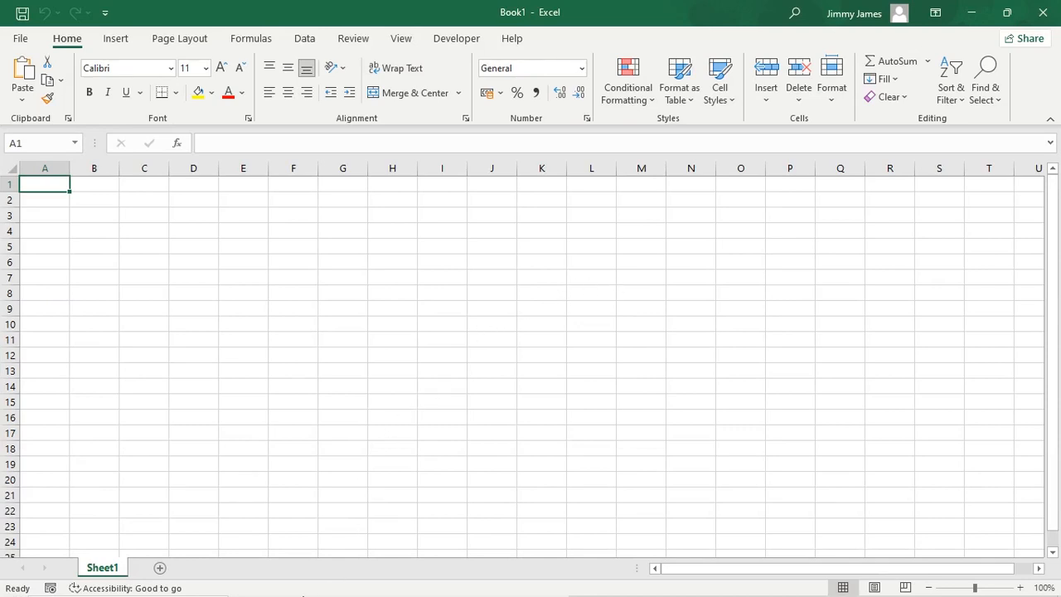
View the Excel for the web start page in Chrome and return to the blank workbook in desktop Excel
mouse_move(340, 590)
left_click(405, 580)
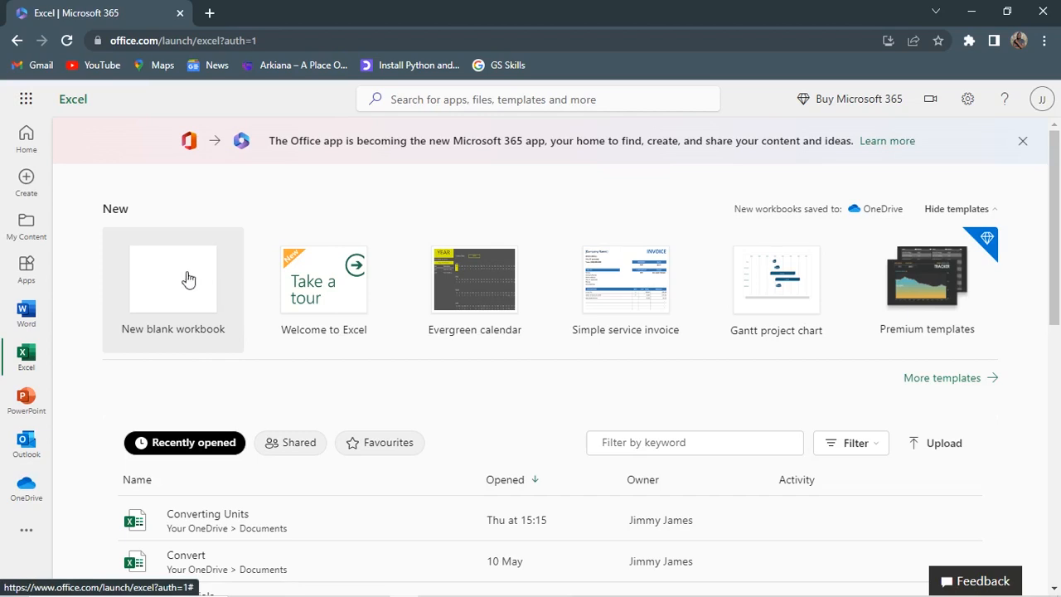
mouse_move(387, 591)
left_click(377, 580)
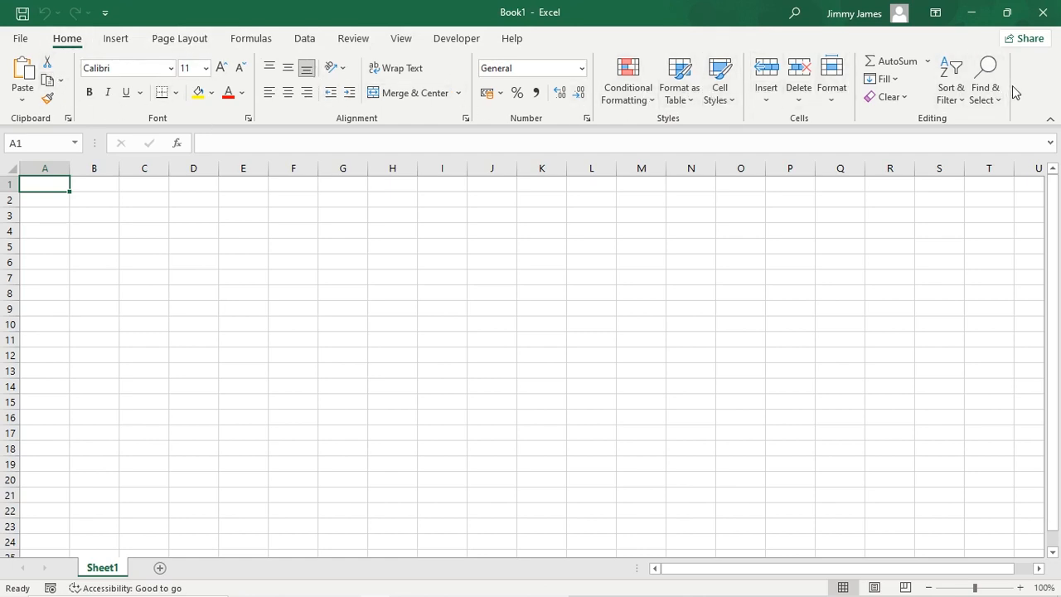
left_click(117, 41)
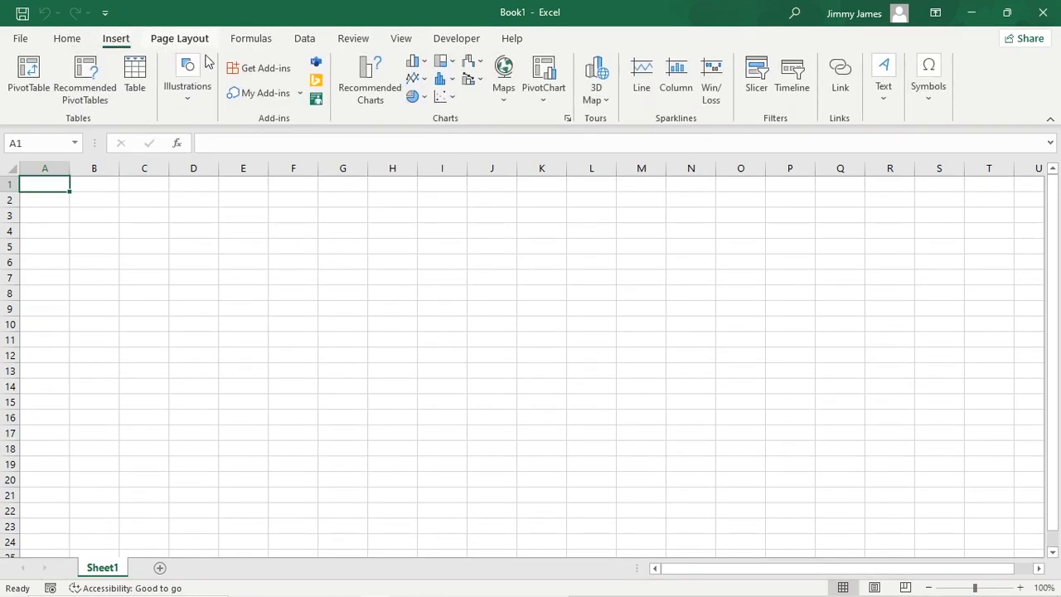
scroll(241, 51, "down", 2)
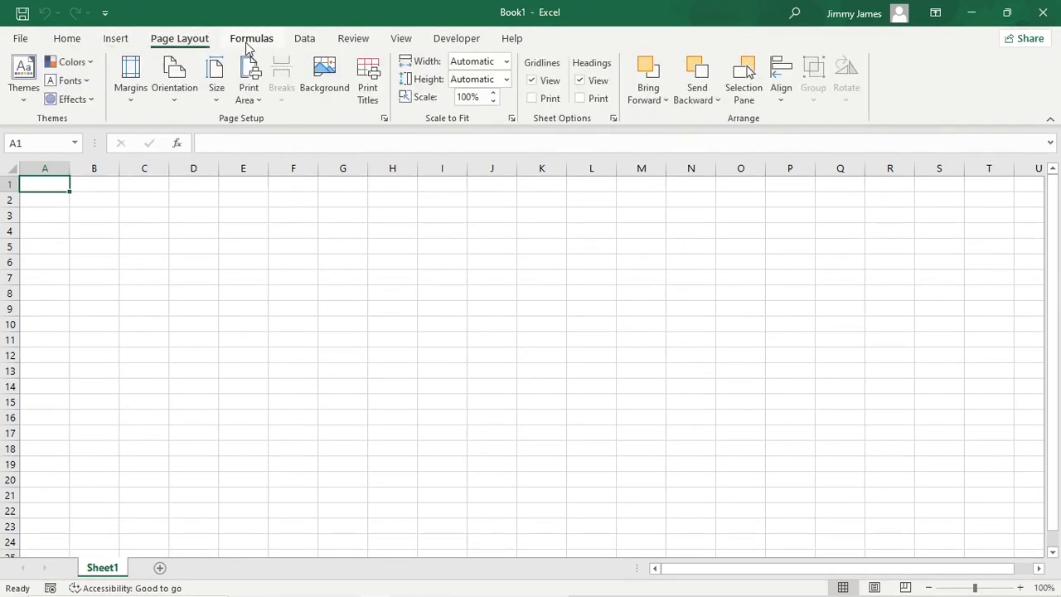
left_click(306, 42)
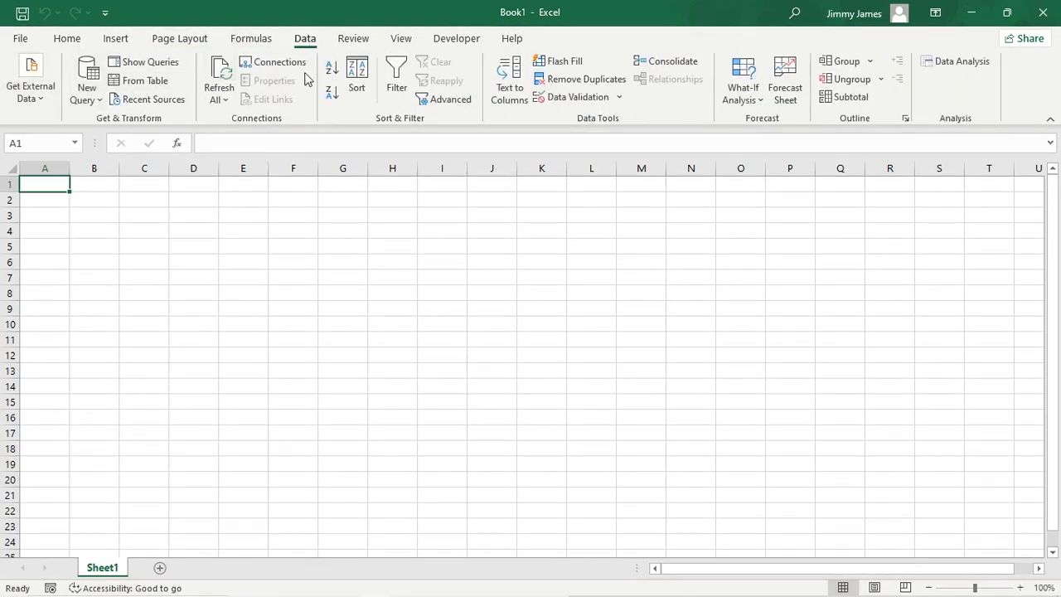
left_click(356, 42)
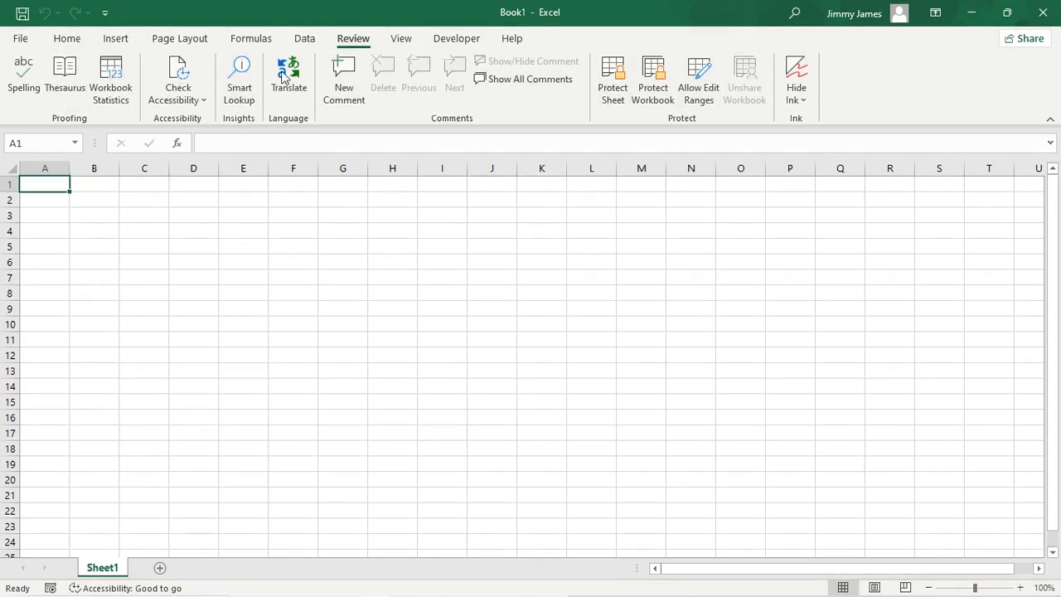
left_click(66, 41)
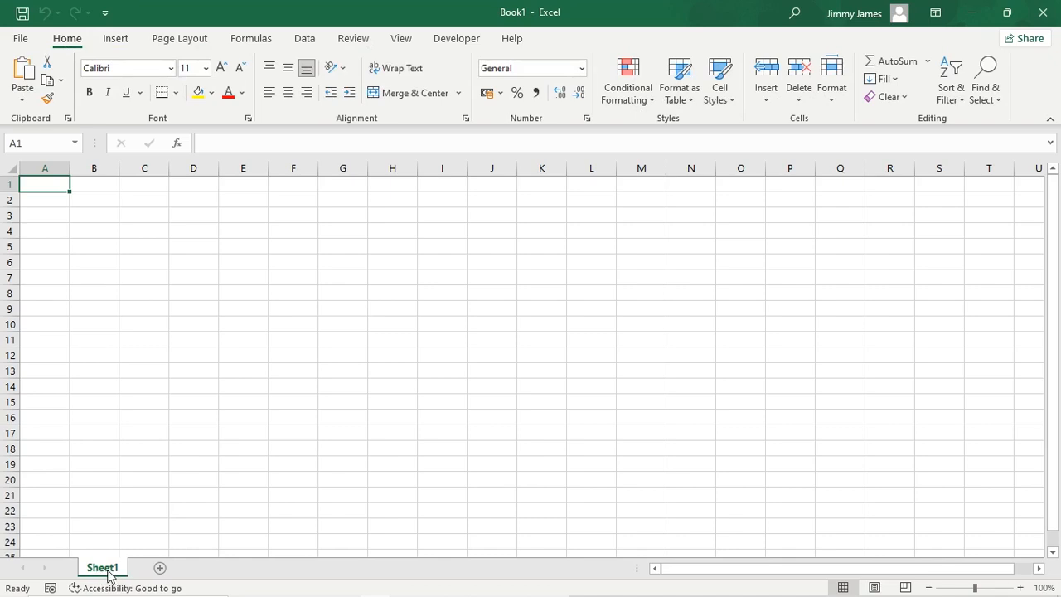
Add a second worksheet to the workbook and return to Sheet1
left_click(160, 568)
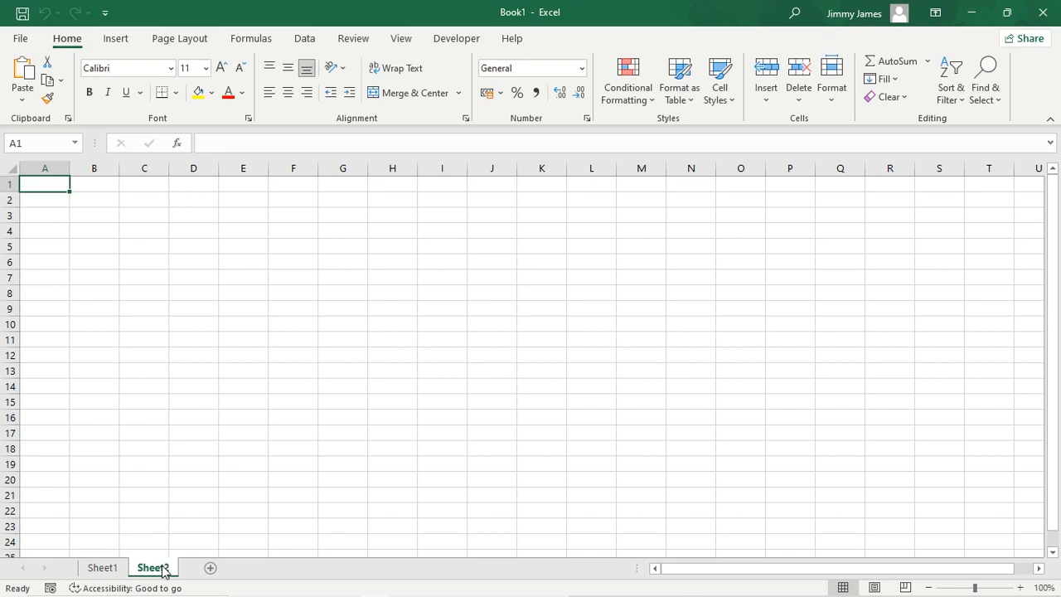
left_click(104, 569)
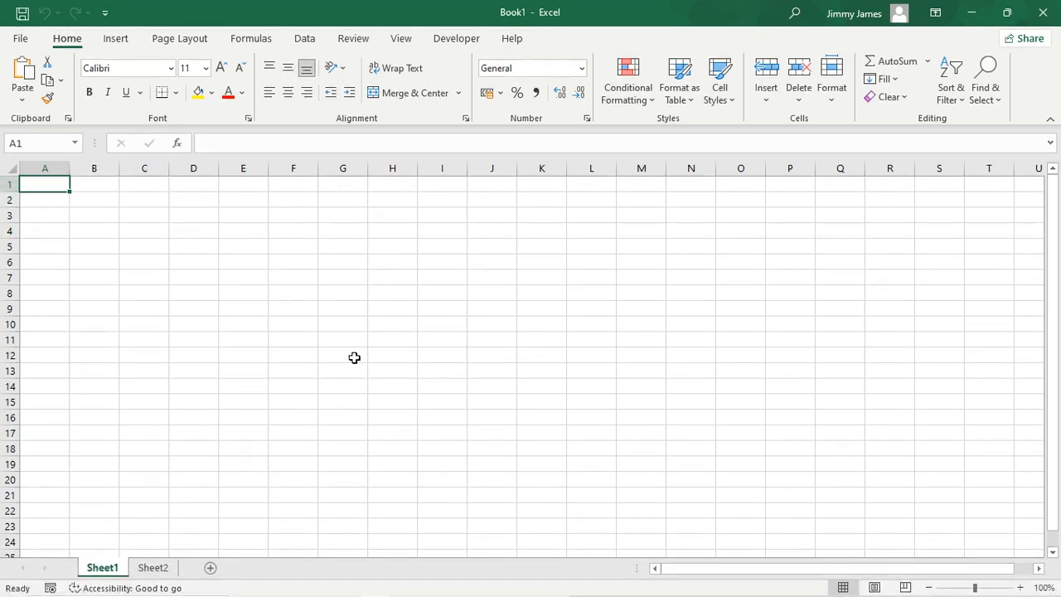
Try widening column B and increasing the height of row 5 on Sheet1, and undo the resizing
left_click(294, 247)
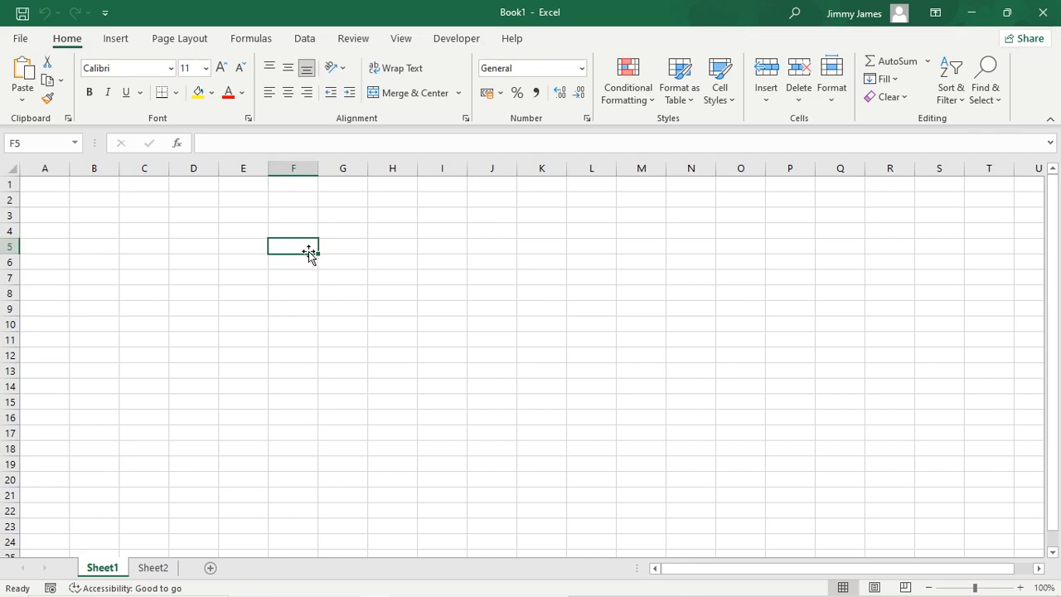
left_click(116, 236)
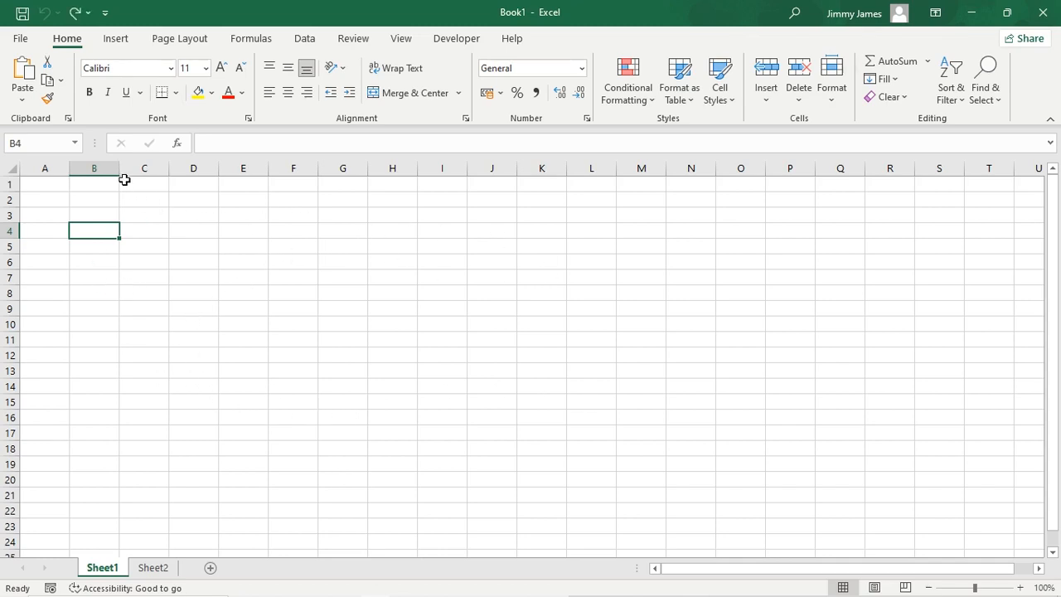
left_click_drag(120, 168, 190, 171)
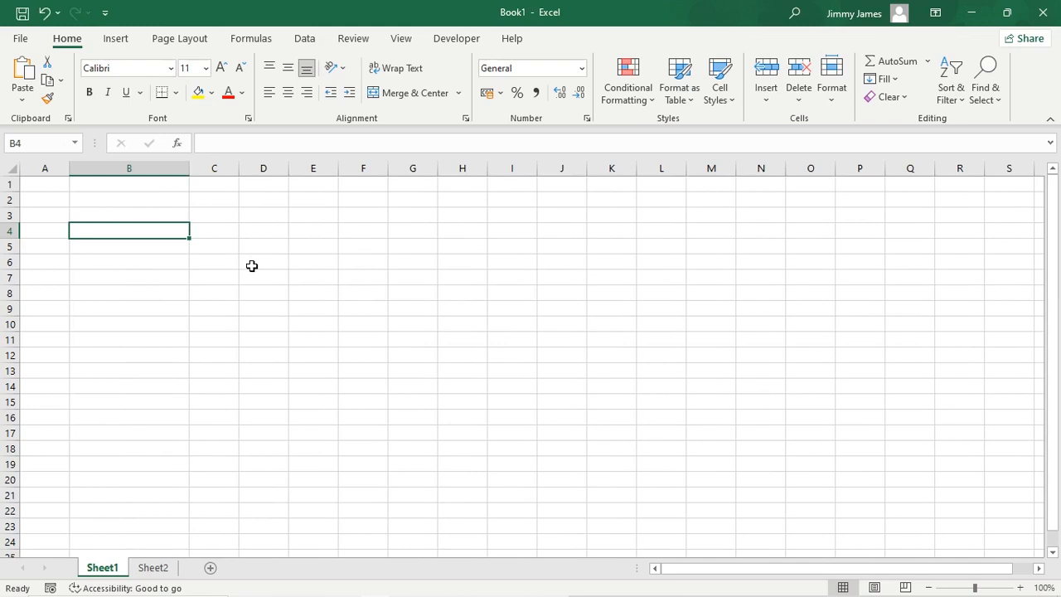
left_click_drag(7, 254, 7, 311)
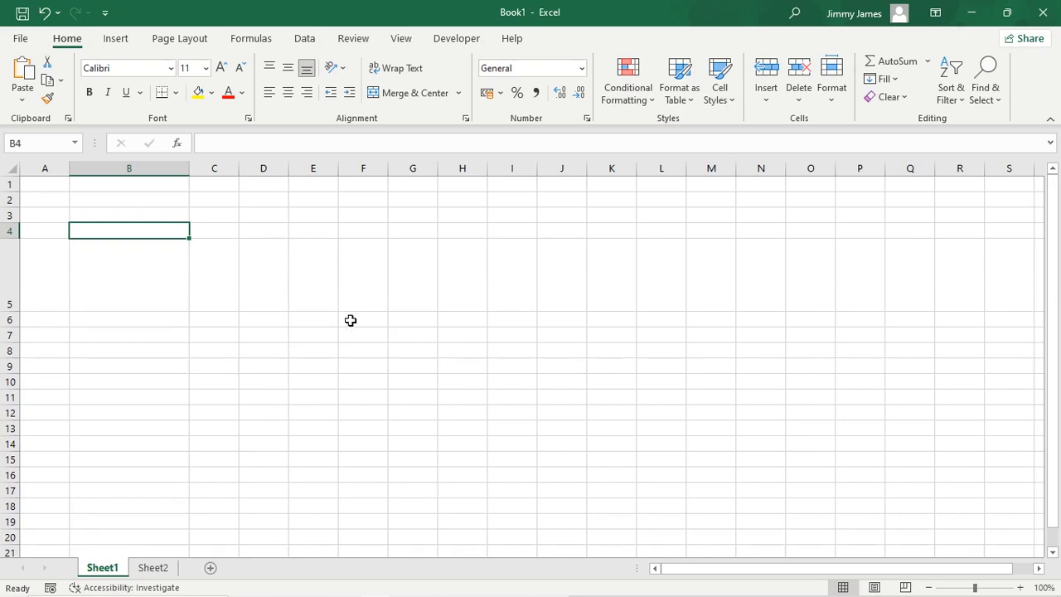
key("ctrl+z")
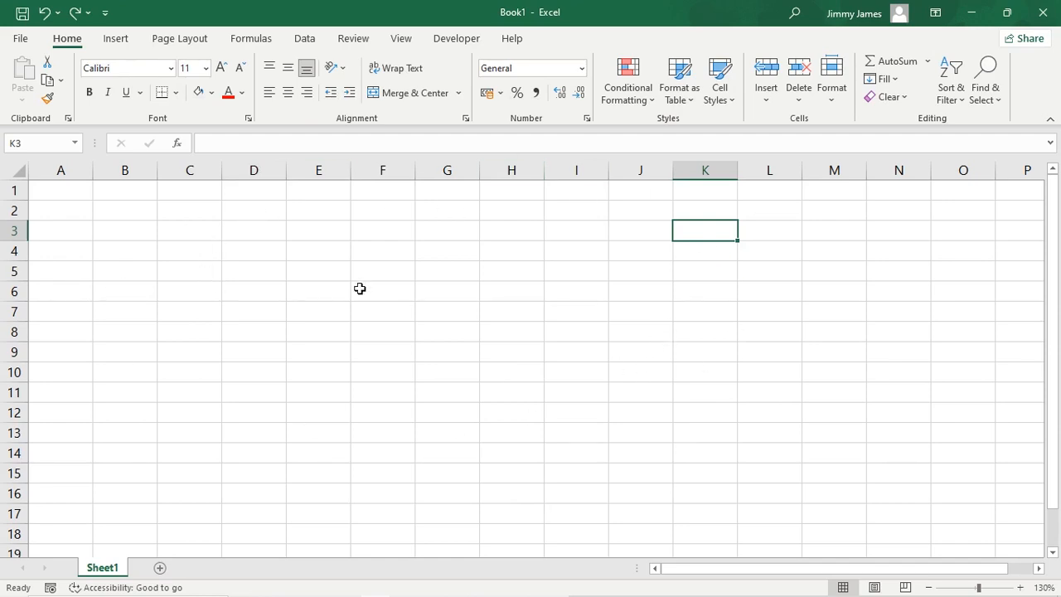
Enter the column headers Names, Numbers and Dates in cells E2, F2 and G2
left_click(498, 412)
left_click(319, 208)
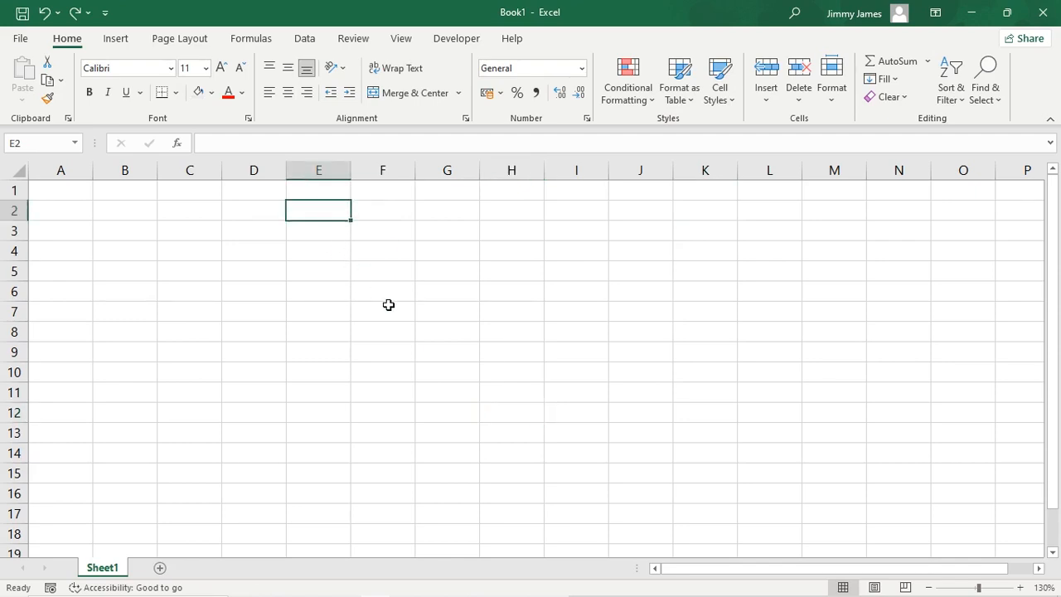
type("Names")
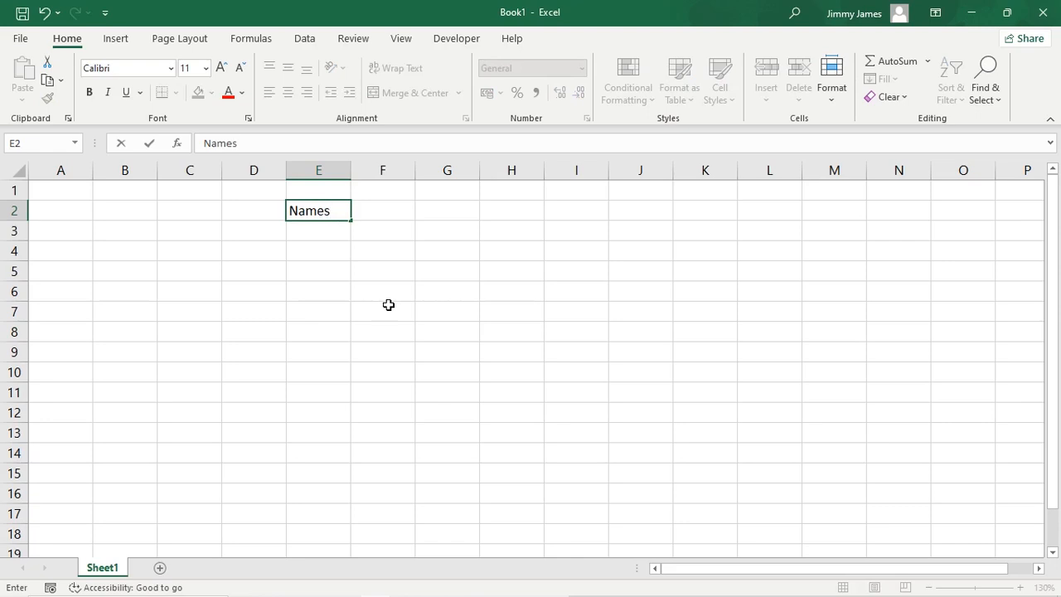
key("Tab")
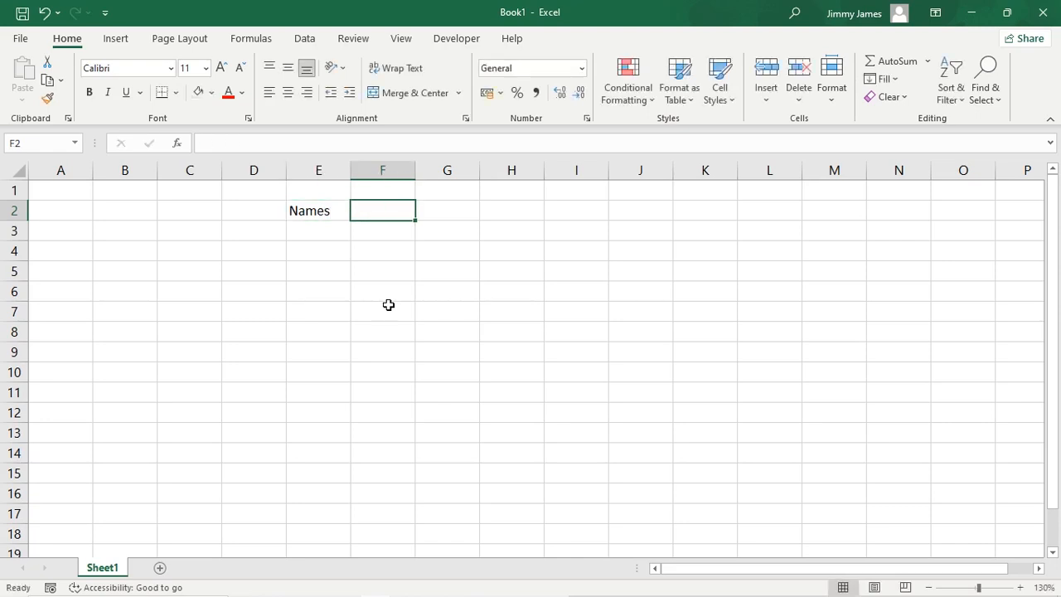
type("Numbers")
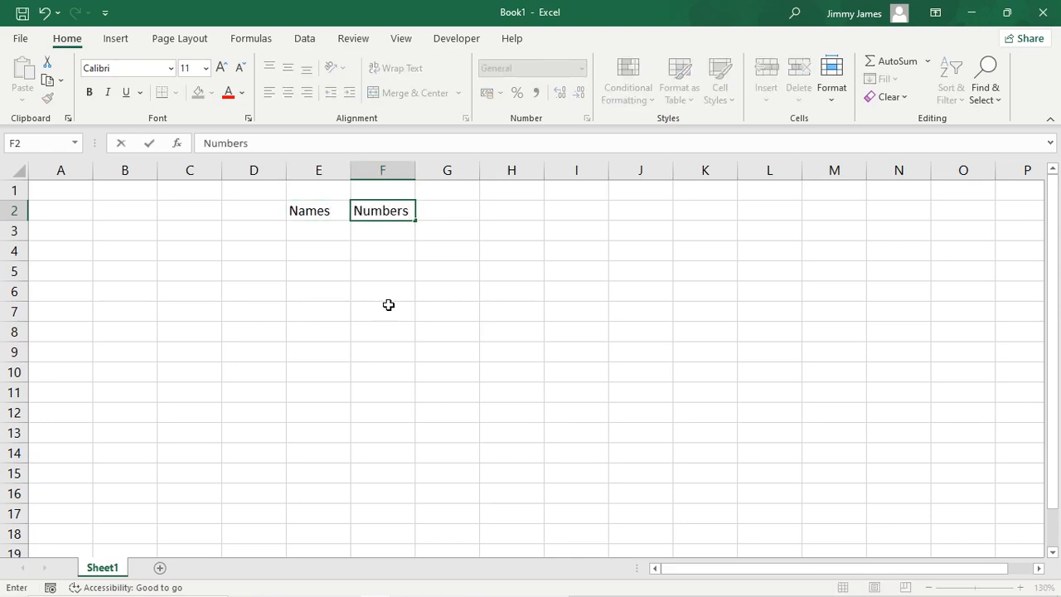
key("Tab")
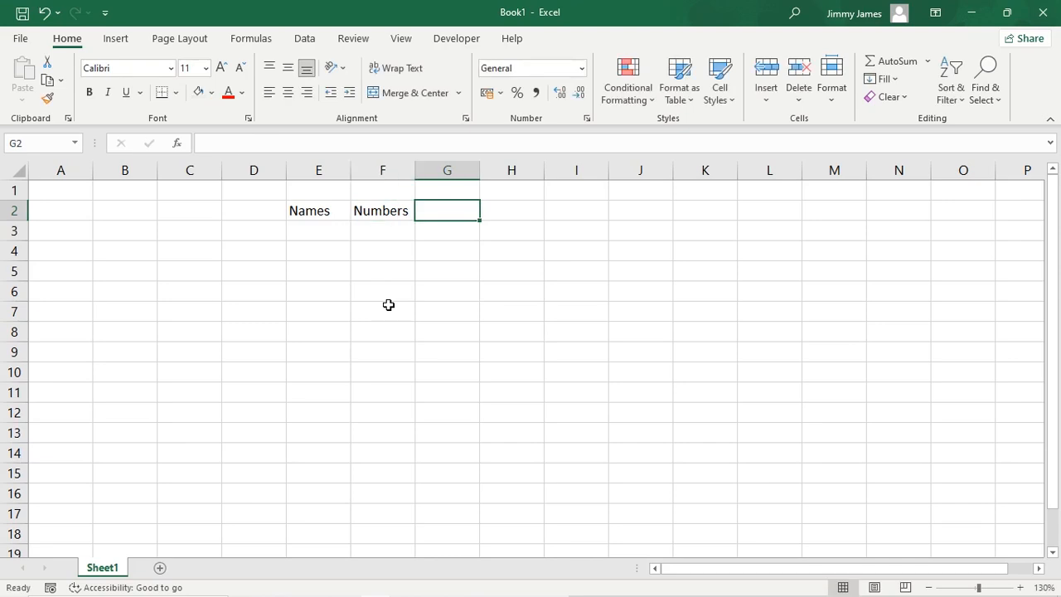
type("Dates")
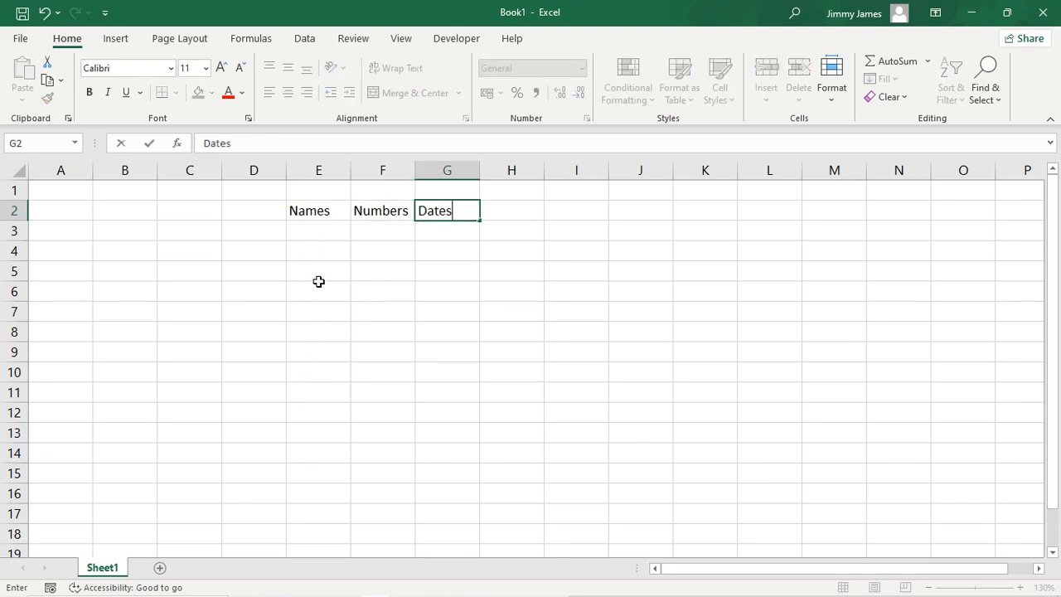
Fill cells E3 to E8 below the Names header with six people's names
left_click(319, 235)
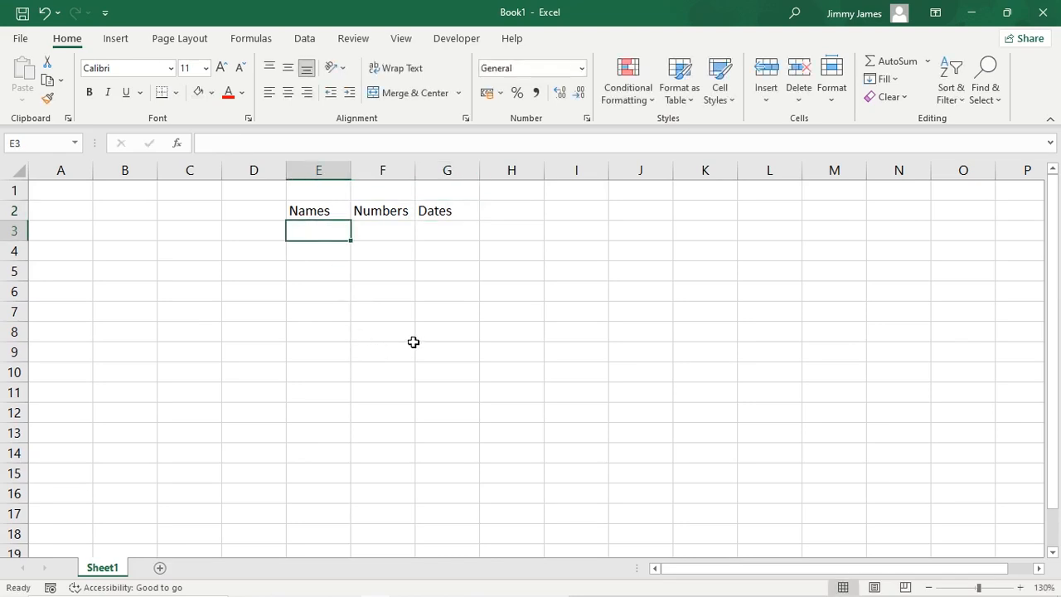
type("Exildah Hills")
left_click(325, 253)
type("Hm")
key("BackSpace")
key("BackSpace")
type("James Phiri")
key("Return")
type("Hadrdings")
key("Return")
type("John K")
key("Return")
type("Kelvin")
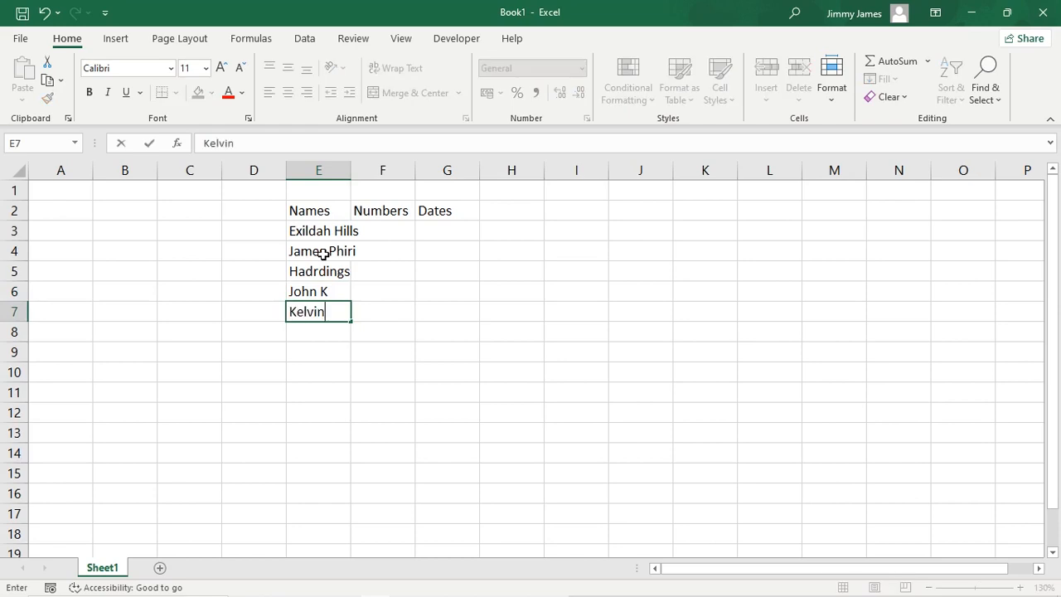
key("Return")
type("Elias")
key("Return")
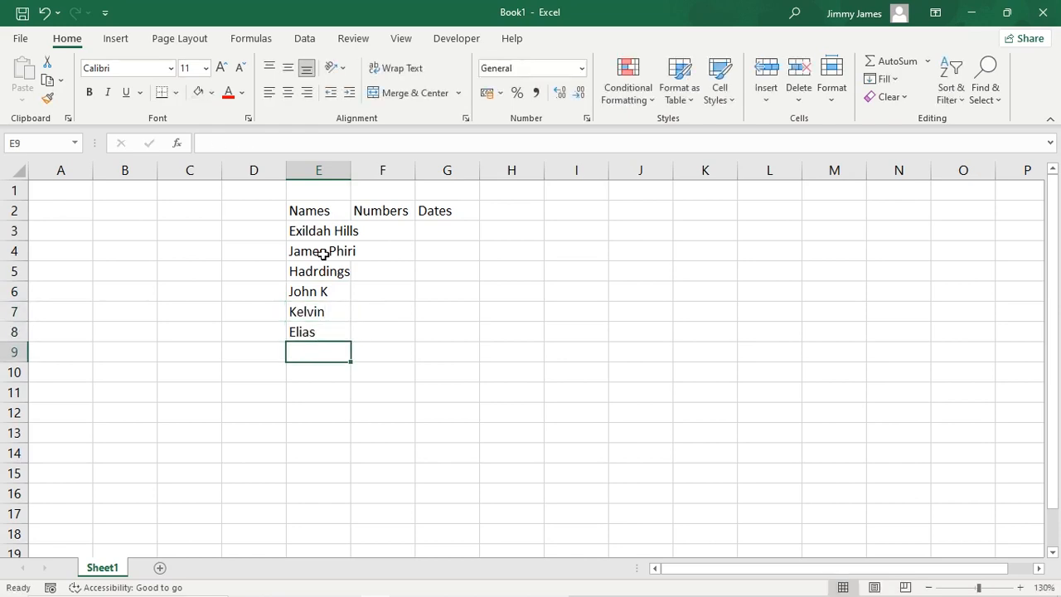
left_click(406, 378)
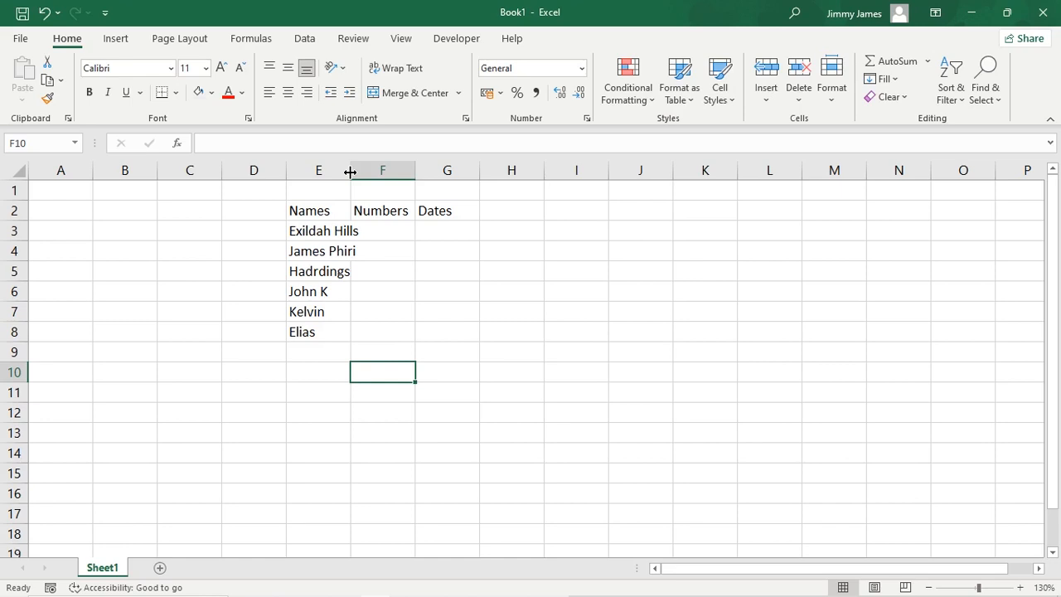
Widen column E to fit the names, and fill cells F3 to F8 with 3, 4, 22, 55, 3332 and 24234
mouse_move(350, 172)
left_mouse_down()
mouse_move(420, 178)
mouse_move(367, 181)
left_mouse_up()
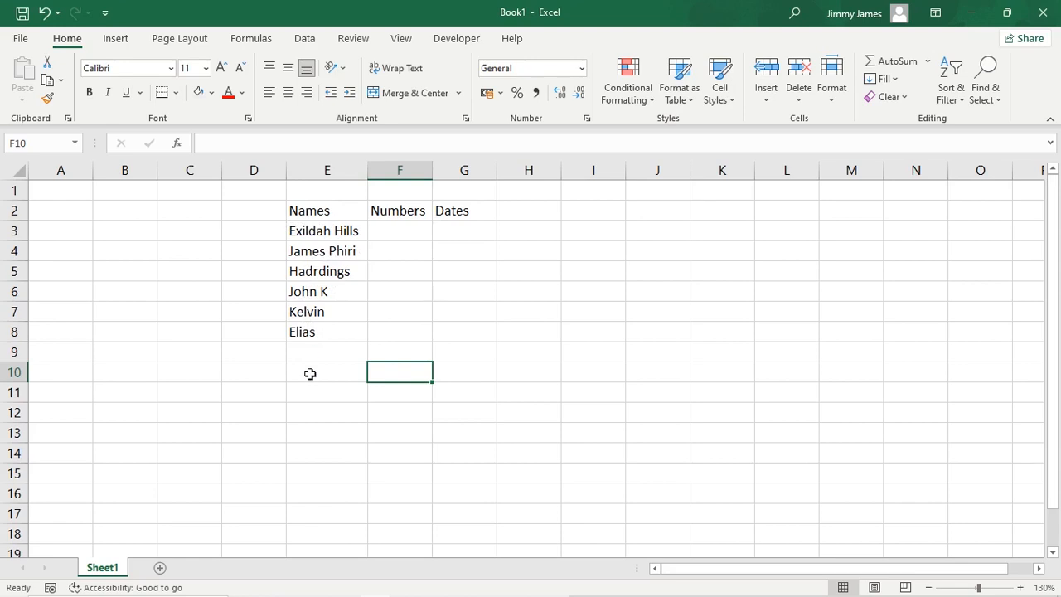
left_click(390, 231)
type("3")
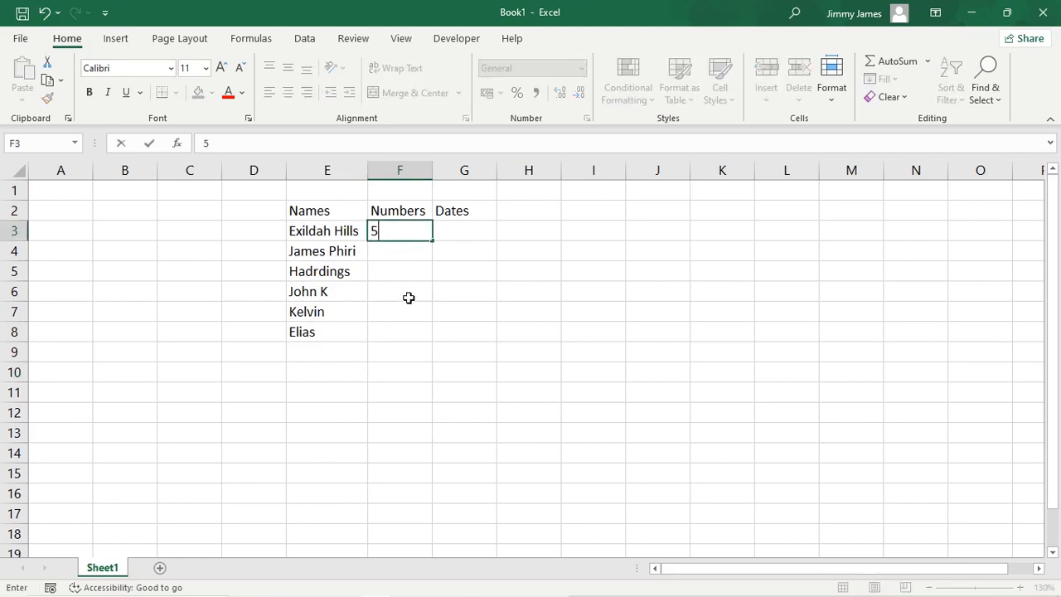
key("Return")
type("4")
key("Return")
type("22")
key("Return")
type("55")
key("Return")
type("3332")
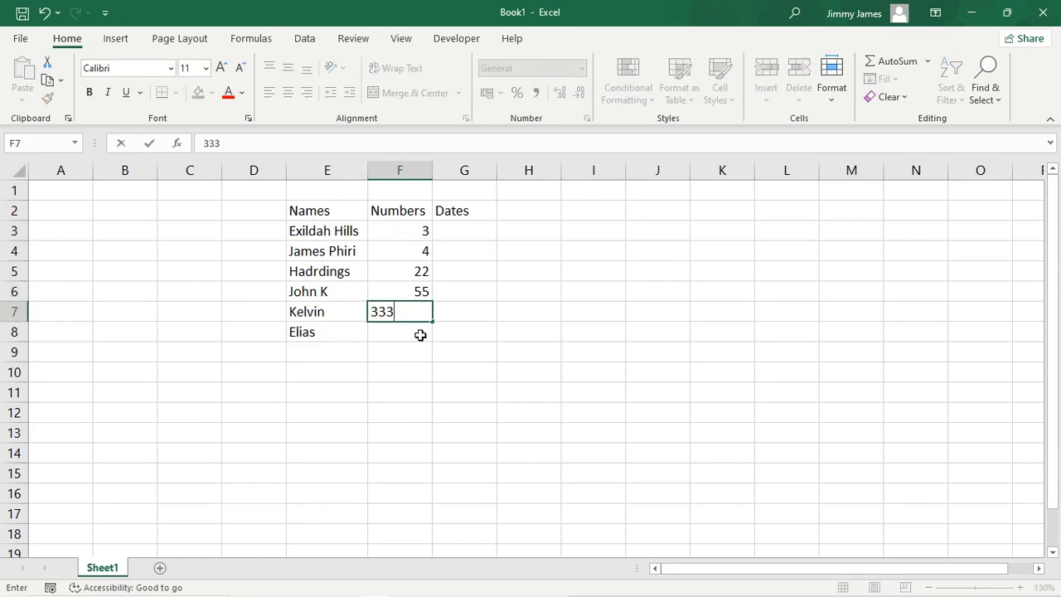
key("Return")
type("24234")
key("Return")
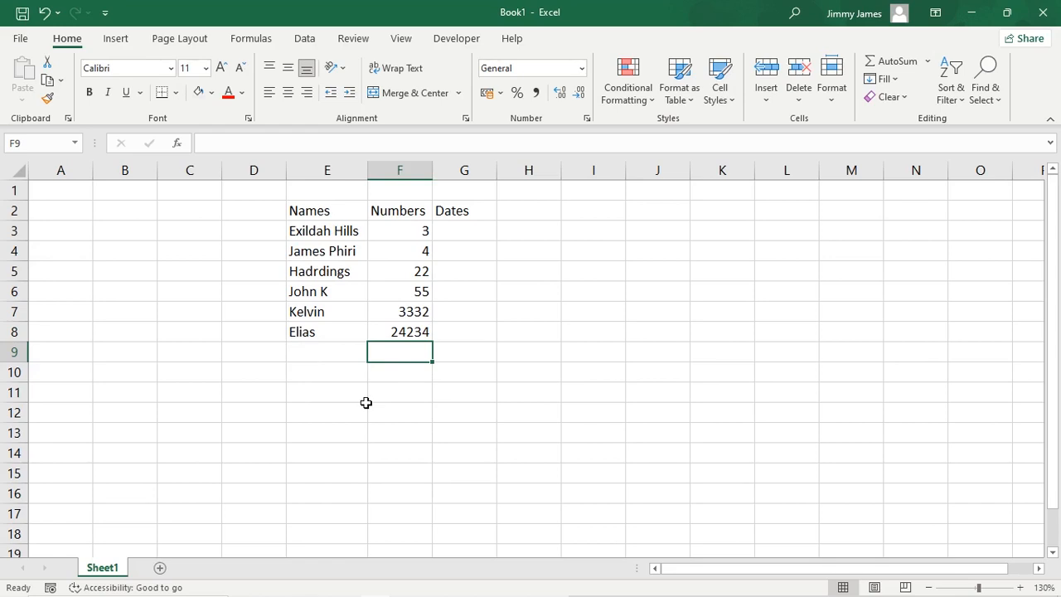
Enter the date 12 May 2023 in cell G3 and widen column G enough to display it in full
left_click(459, 239)
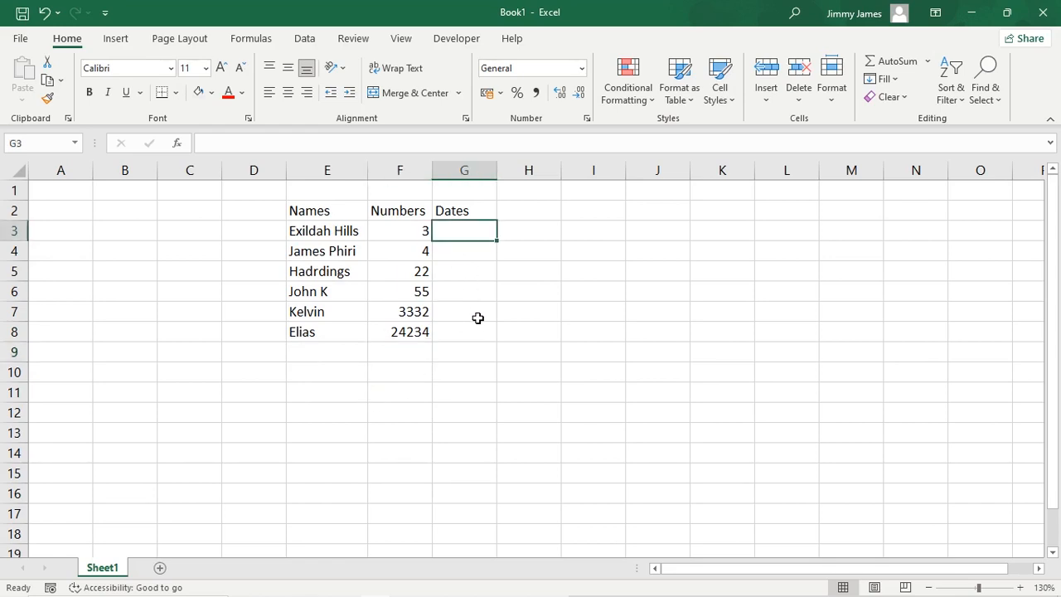
type("12 May 2023")
key("Return")
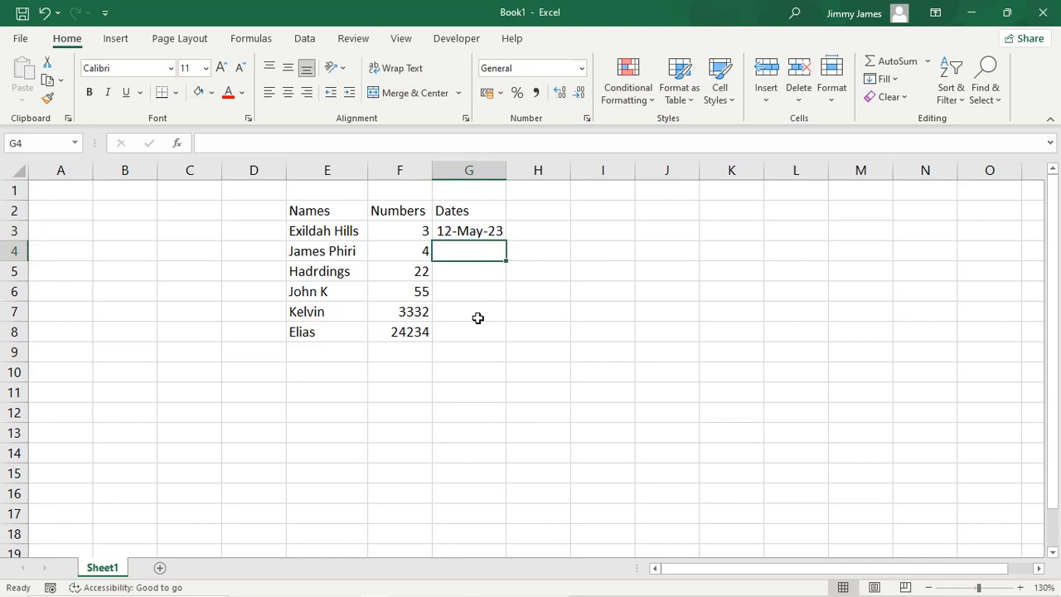
key("ctrl+z")
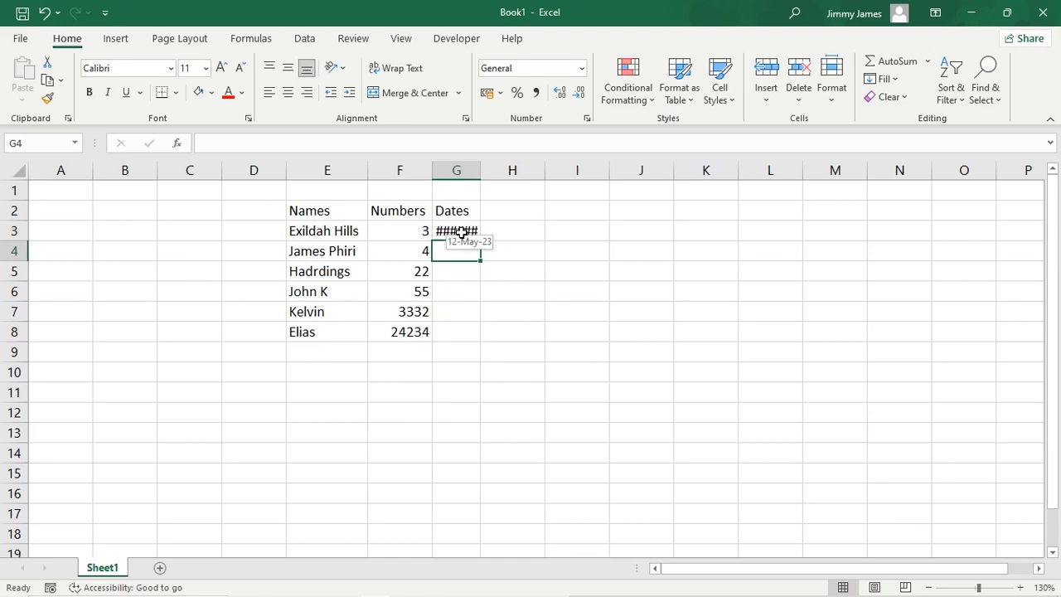
left_click_drag(481, 169, 512, 174)
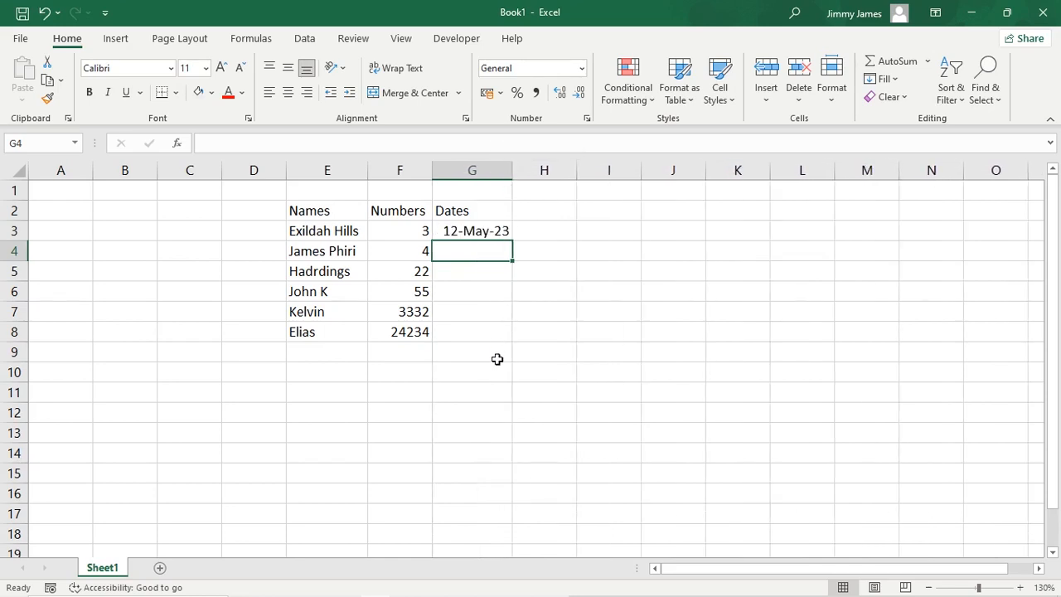
left_click(545, 375)
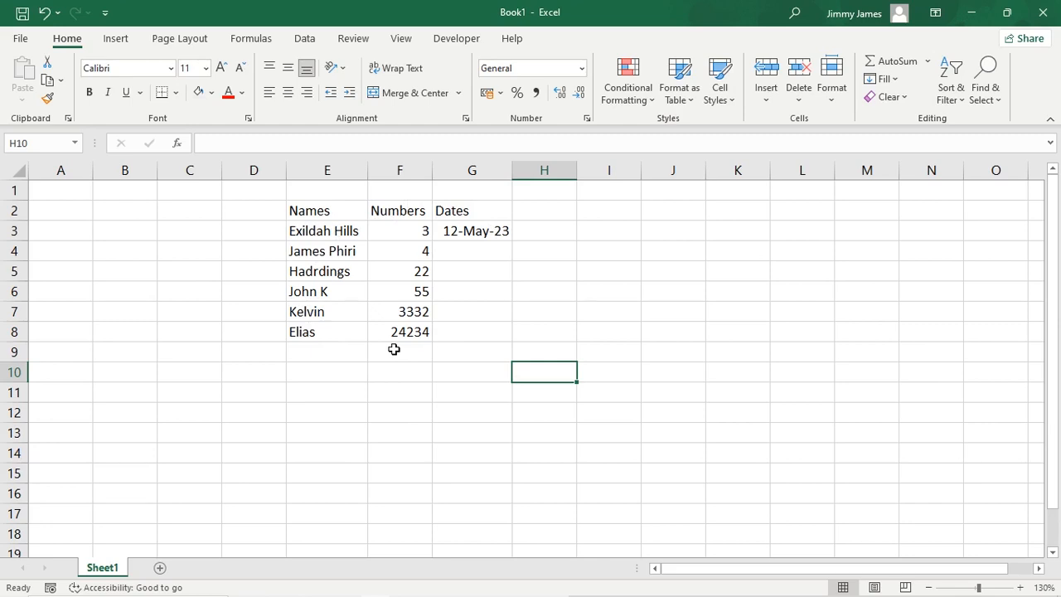
Make the header cells E2 to G2 bold and give them a light orange fill
left_click(323, 214)
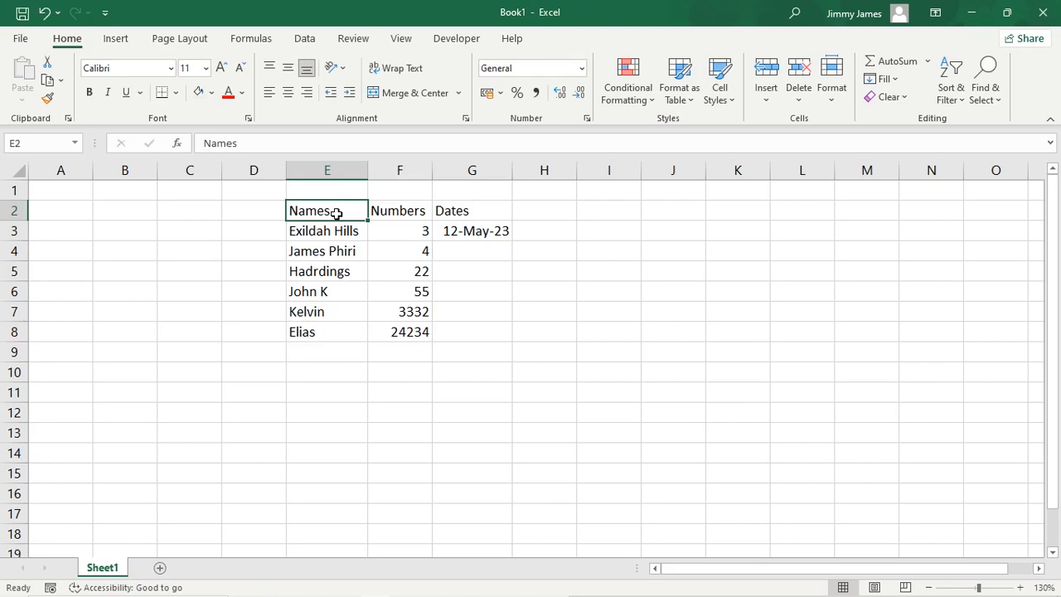
left_click_drag(358, 214, 489, 212)
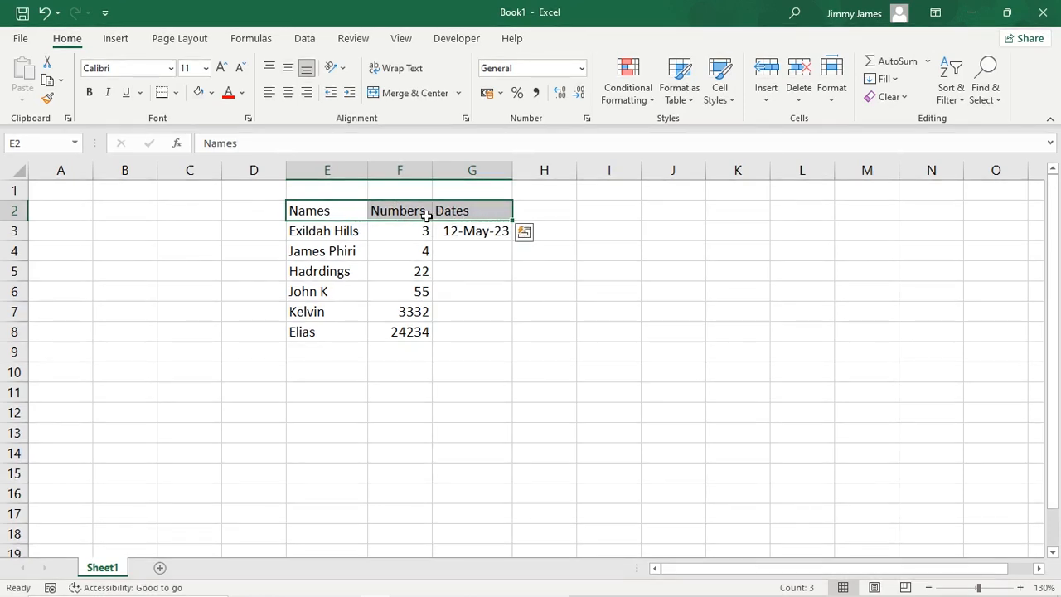
left_click(90, 95)
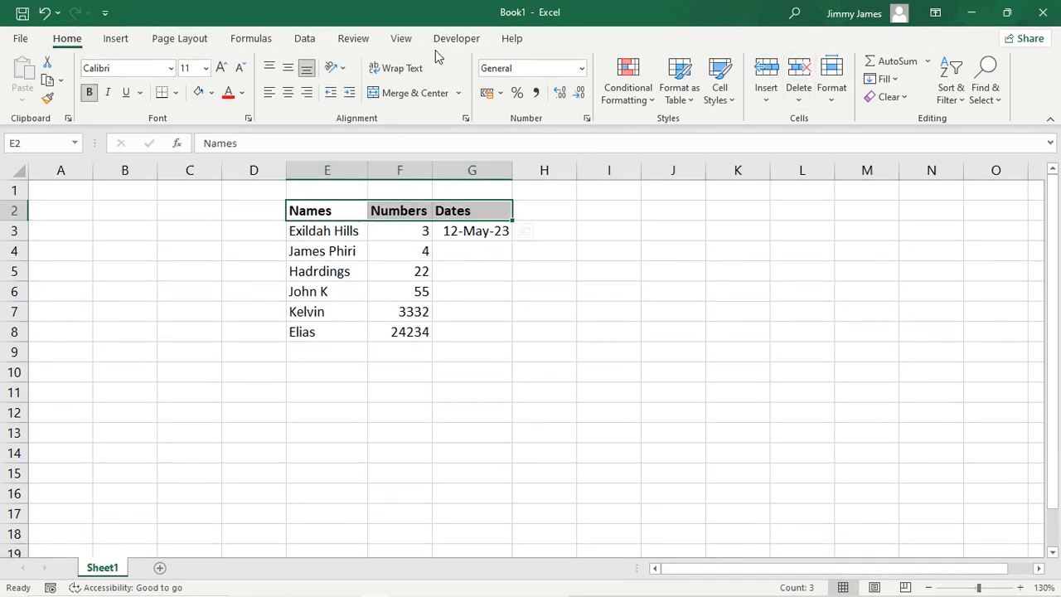
left_click(212, 96)
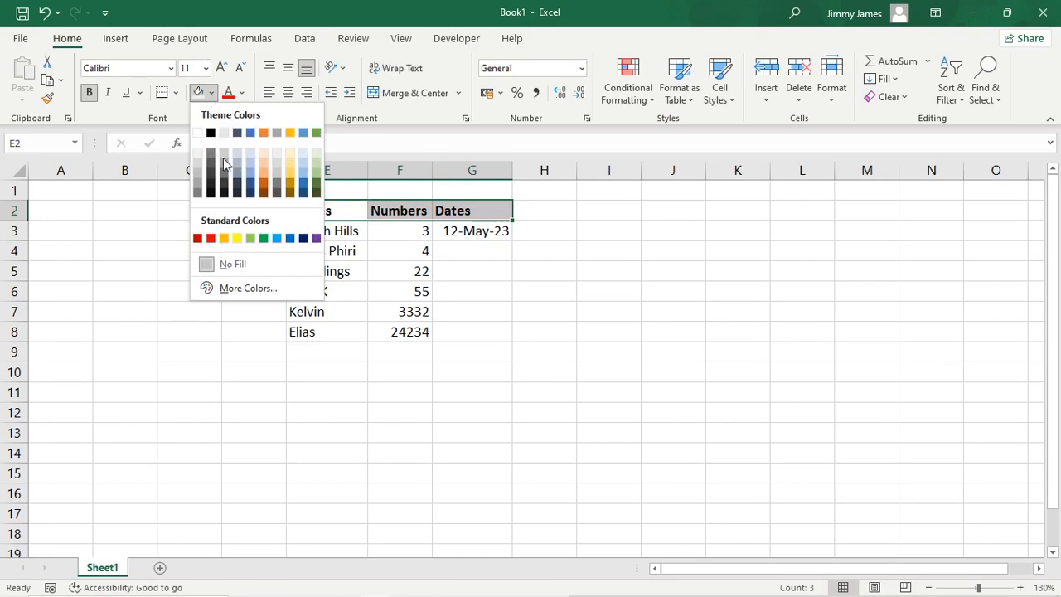
left_click(267, 167)
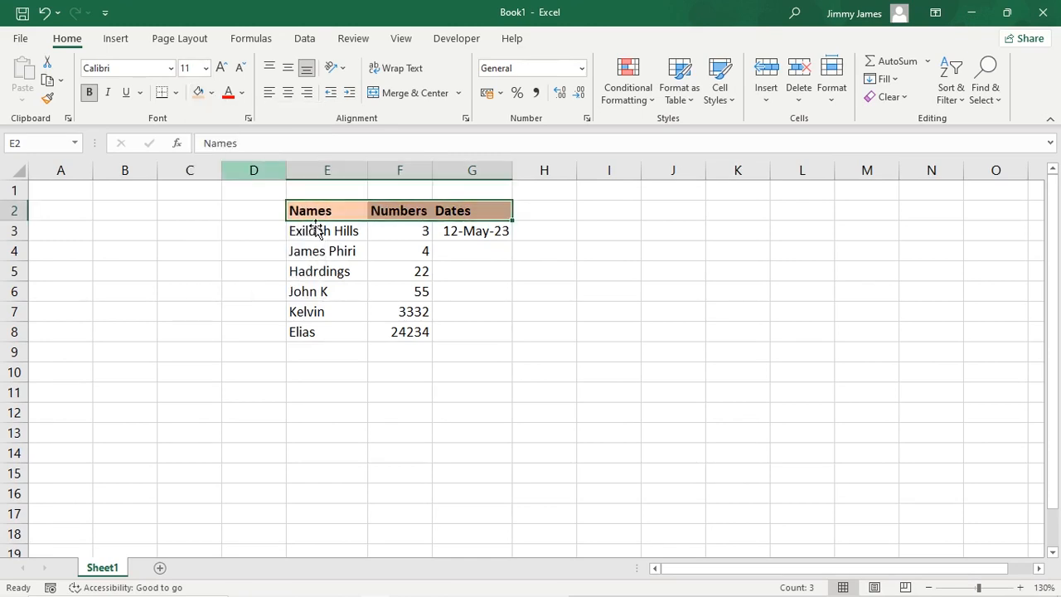
left_click(537, 290)
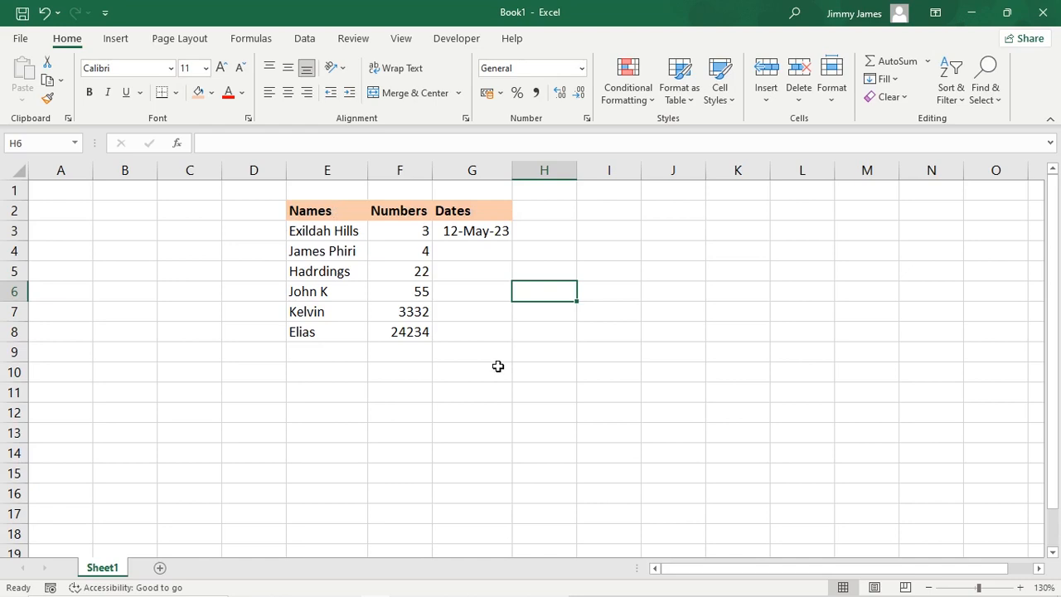
Apply a light gray fill to the table body in cells E3 to G8
left_click_drag(301, 231, 500, 329)
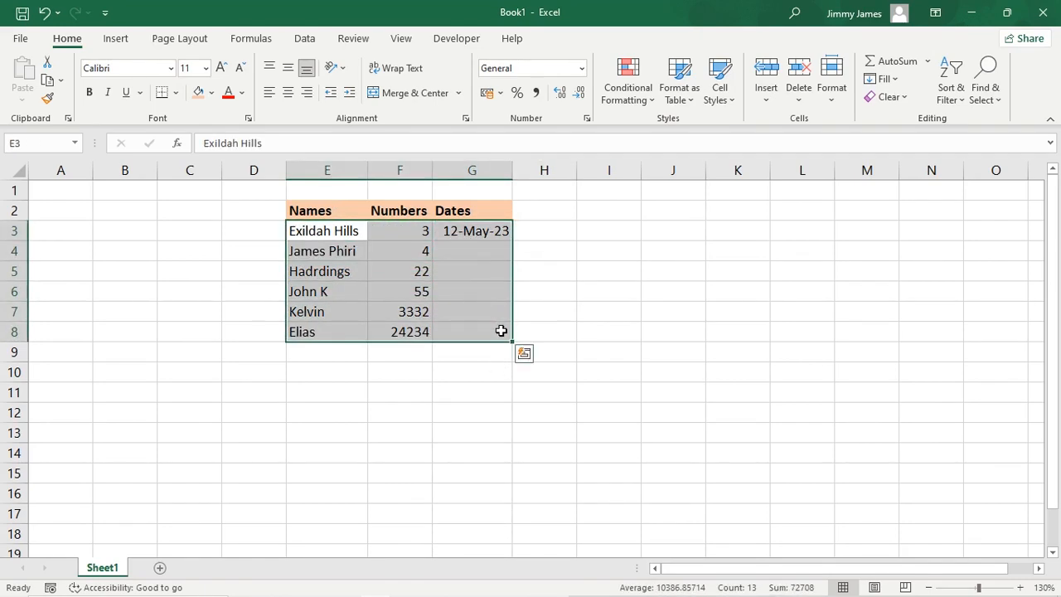
left_click(210, 93)
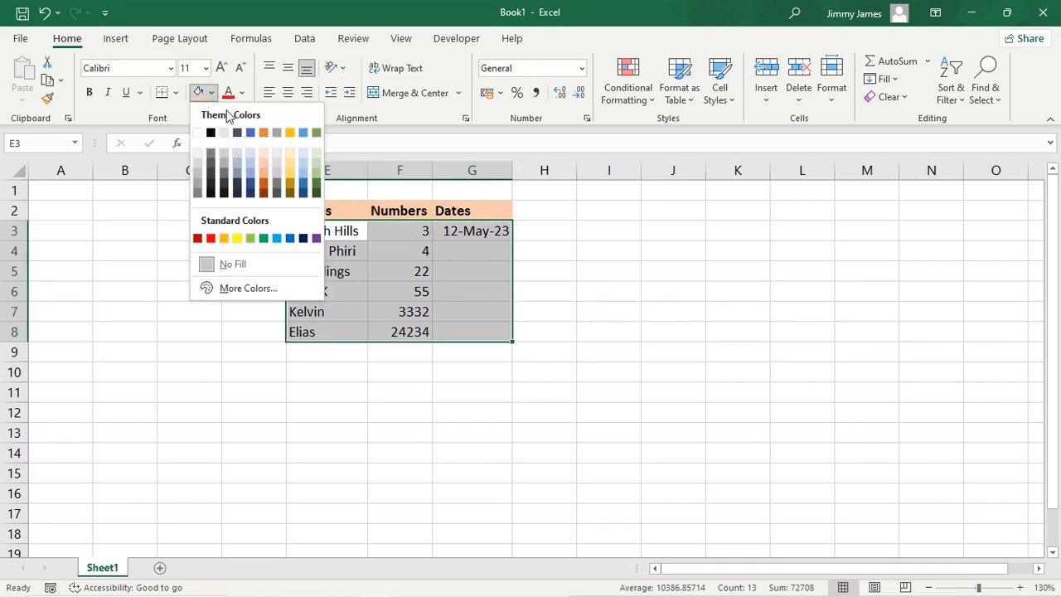
left_click(278, 159)
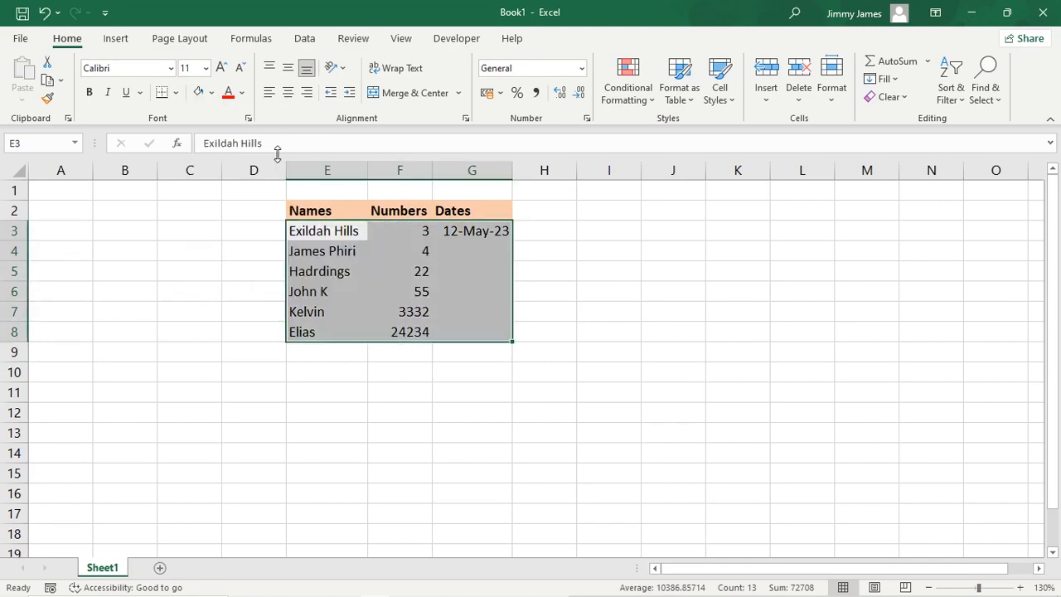
left_click(622, 372)
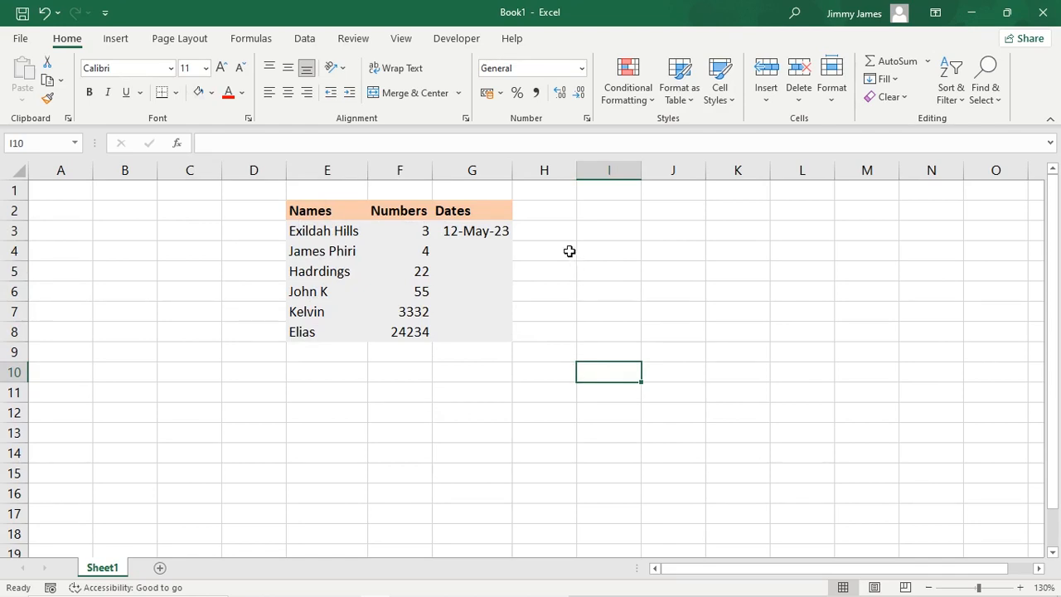
Enter January in cell H2, autofill the month series down to H14, and widen column H to fit the month names
left_click(555, 209)
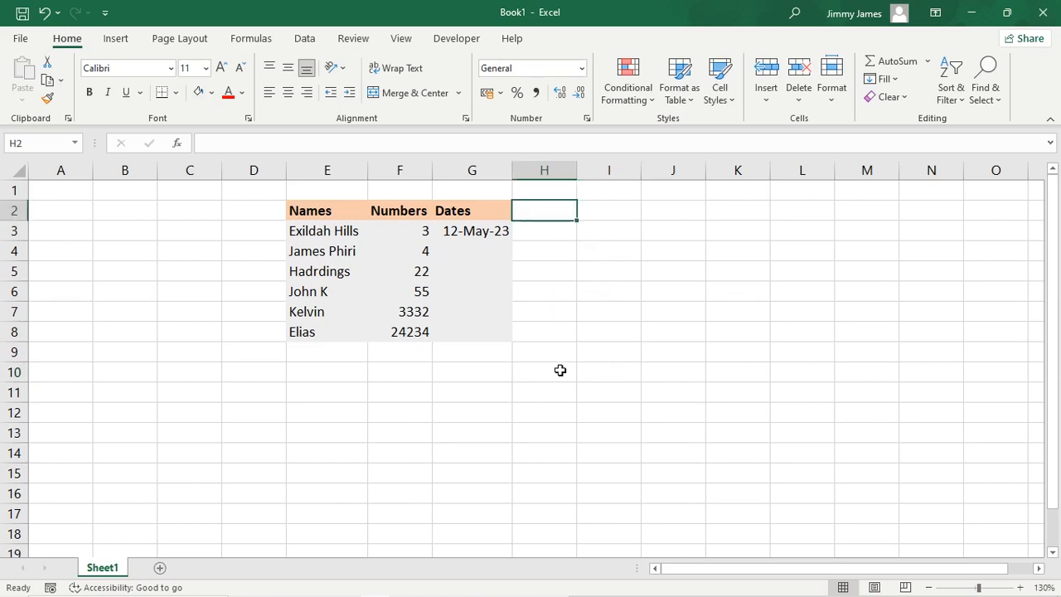
type("January")
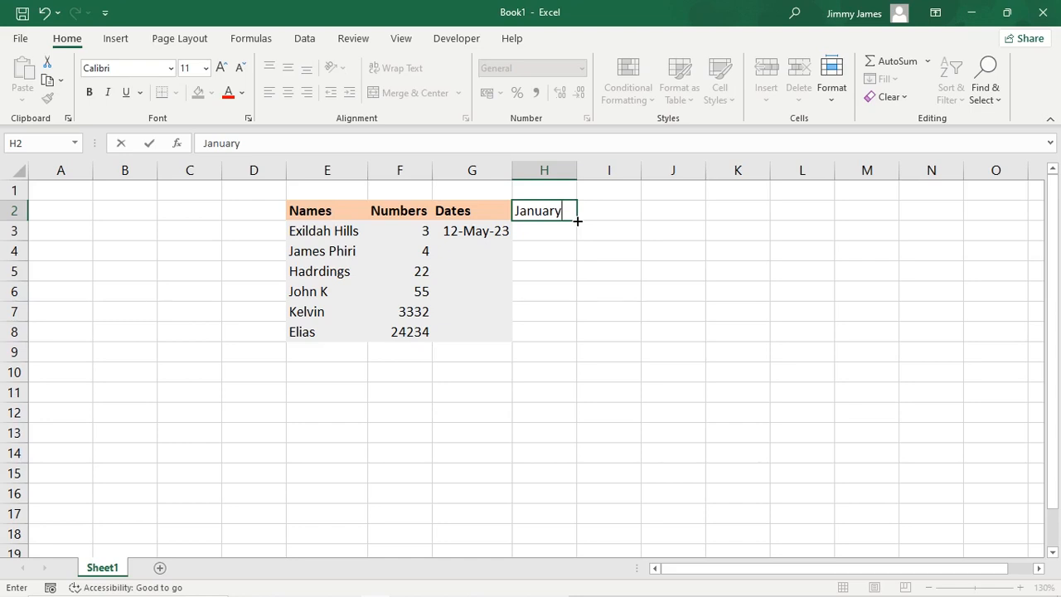
left_click_drag(578, 221, 577, 221)
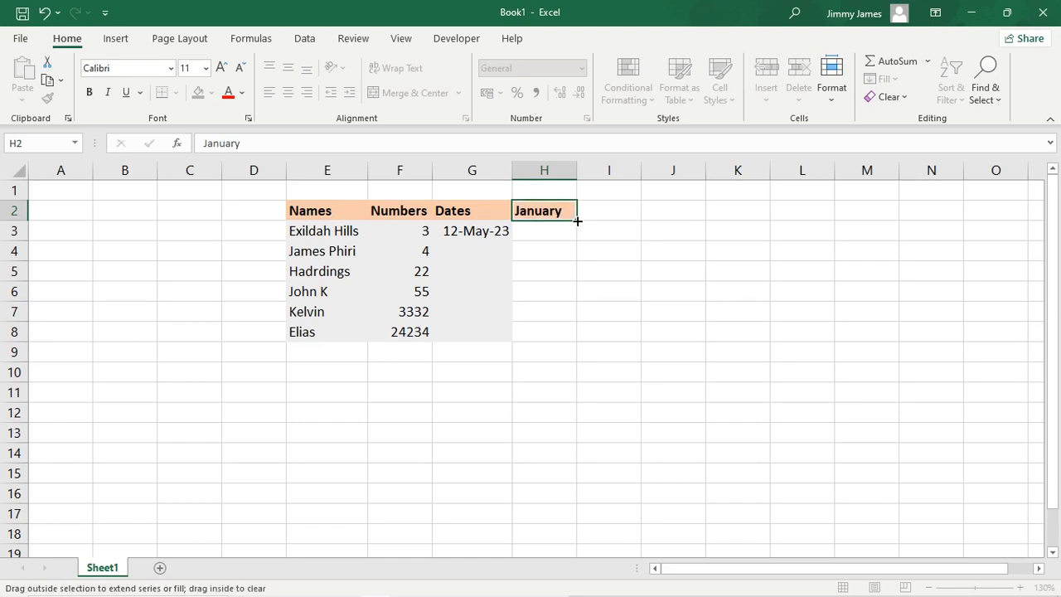
left_click_drag(578, 221, 593, 454)
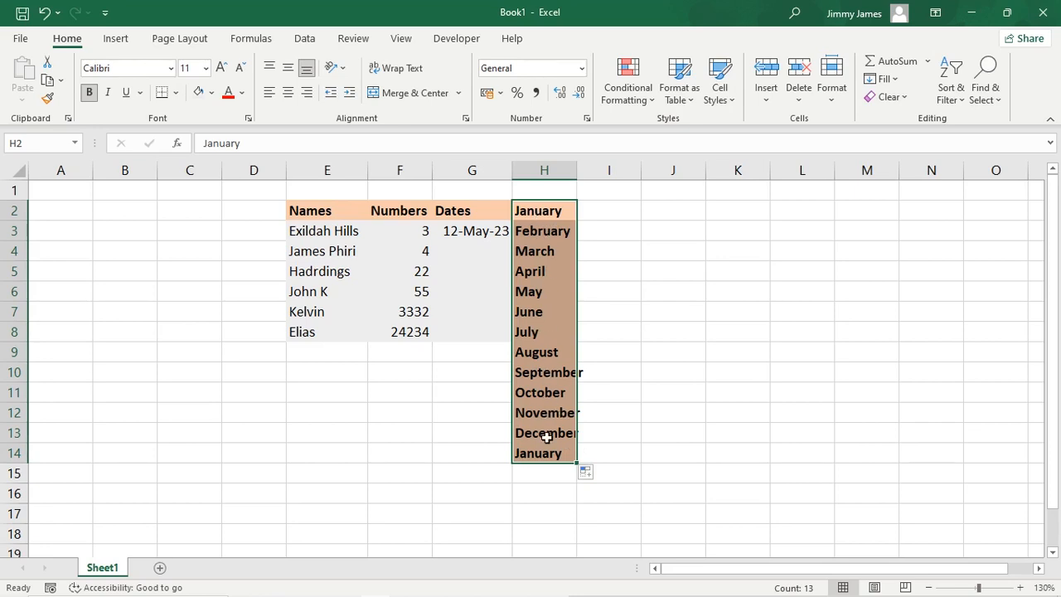
left_click(657, 371)
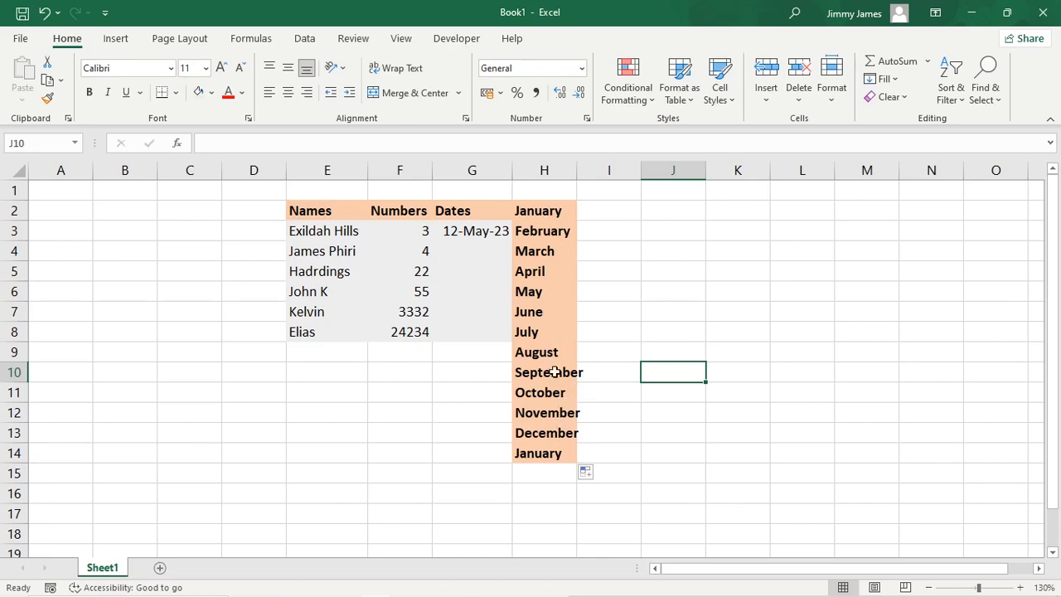
left_click_drag(580, 175, 593, 176)
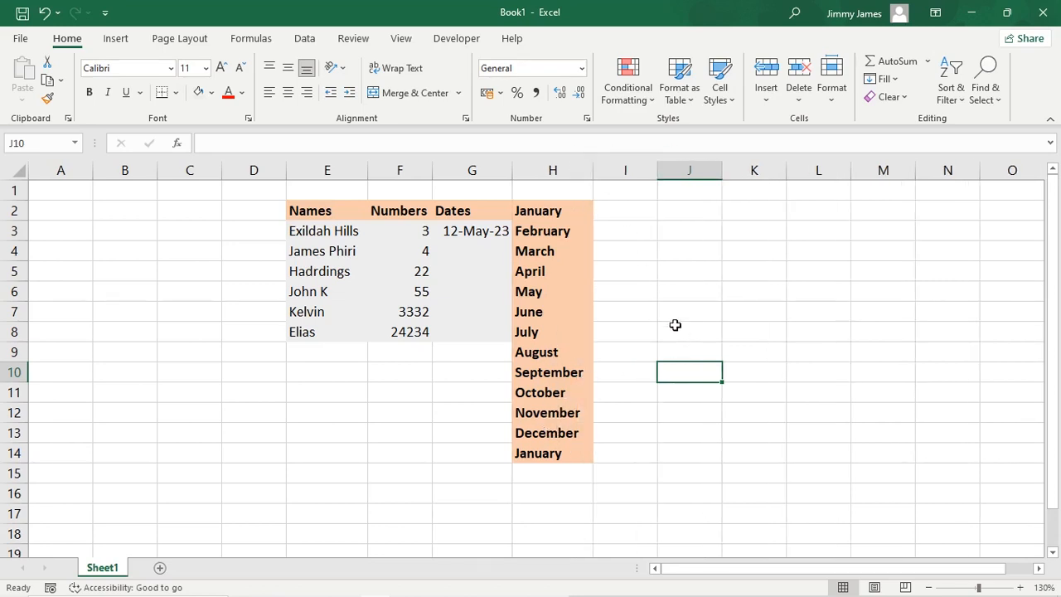
Enter Monday in cell I2, autofill the weekday series down to I14, and widen column I to fit the weekday names
left_click(628, 206)
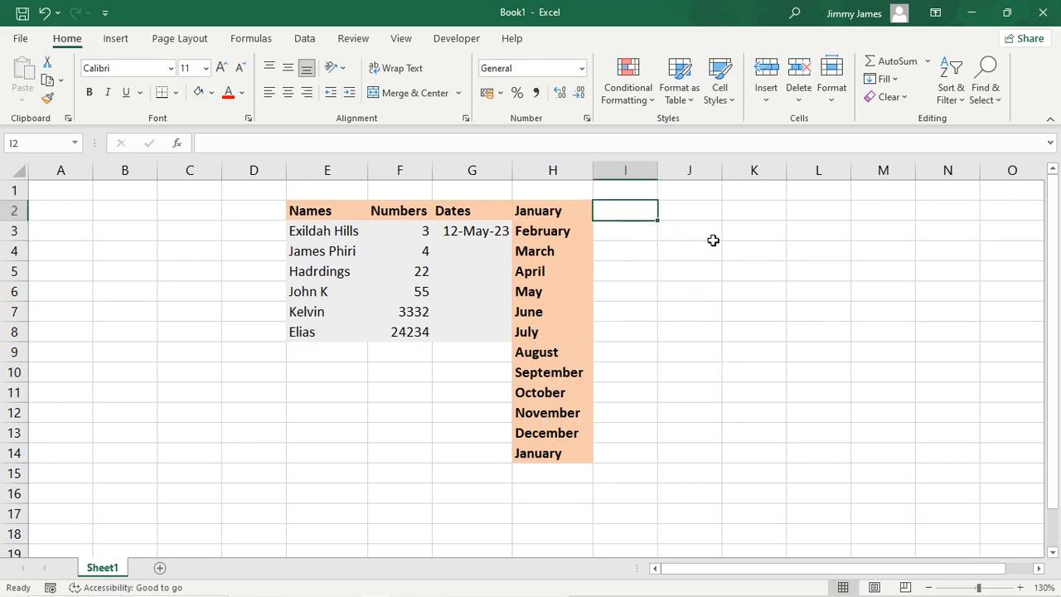
type("Monday")
left_click_drag(658, 222, 667, 453)
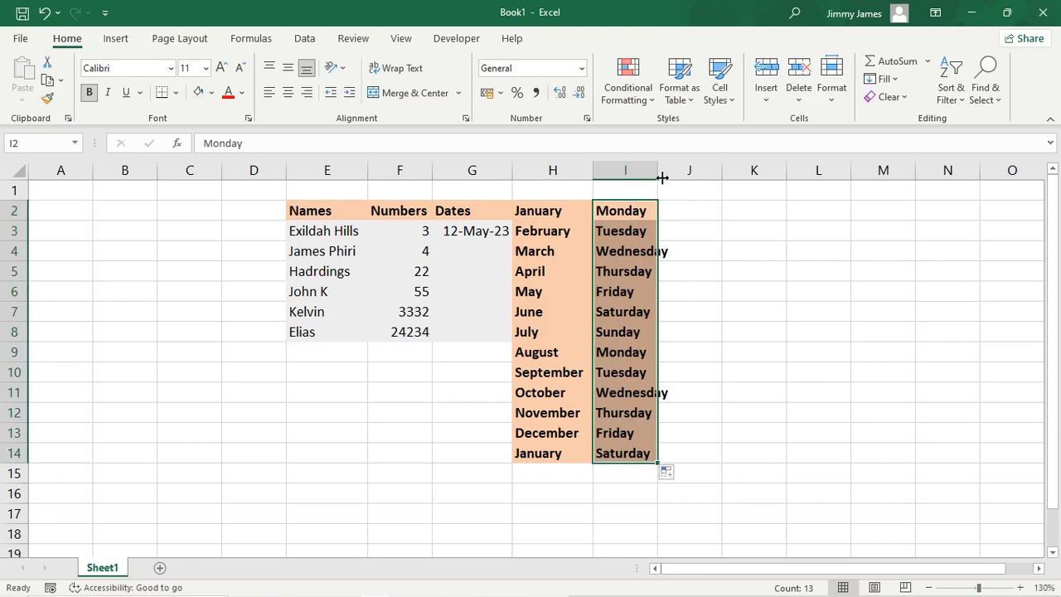
left_click_drag(655, 169, 671, 171)
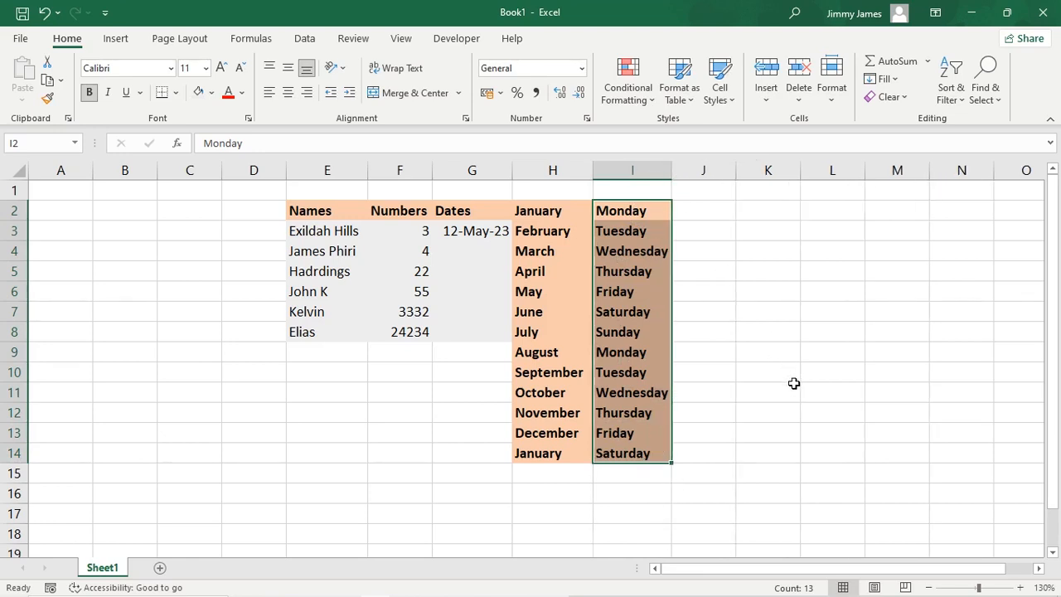
left_click(792, 388)
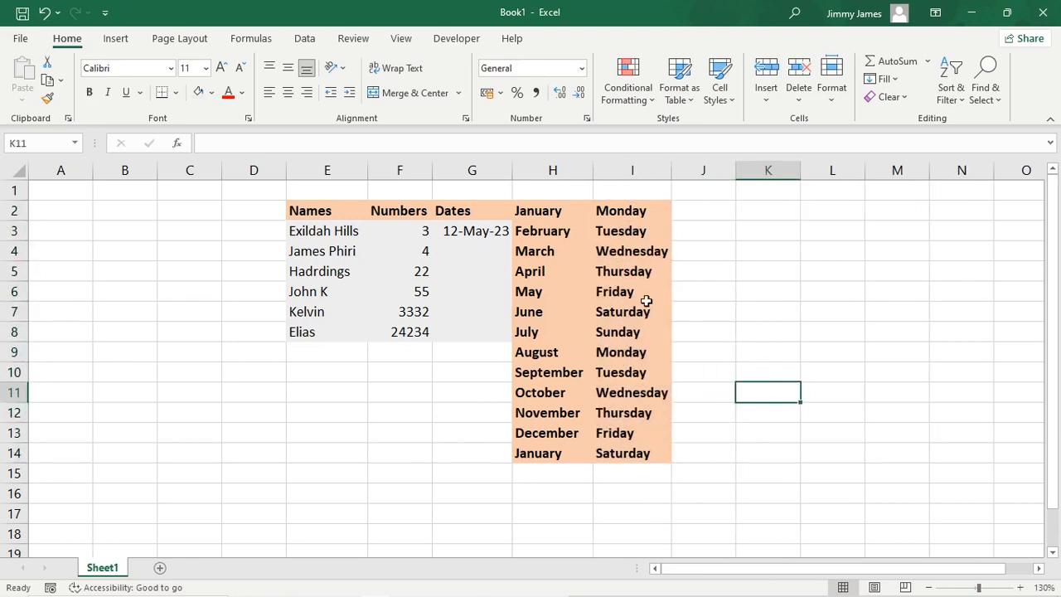
Enter Jan in cell J2 and autofill the abbreviated month series down to J14
left_click(708, 212)
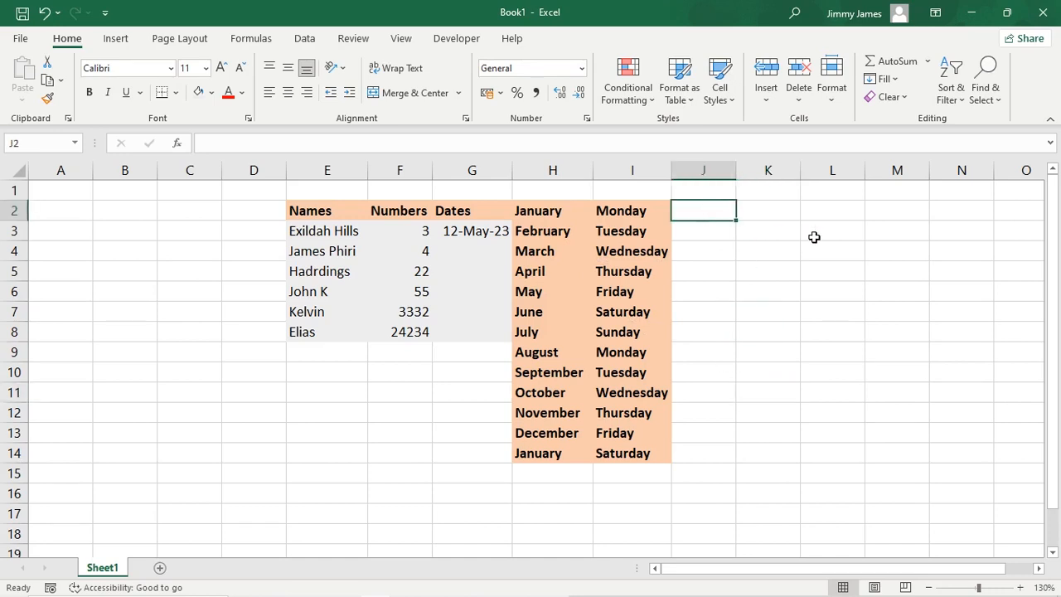
type("Jan")
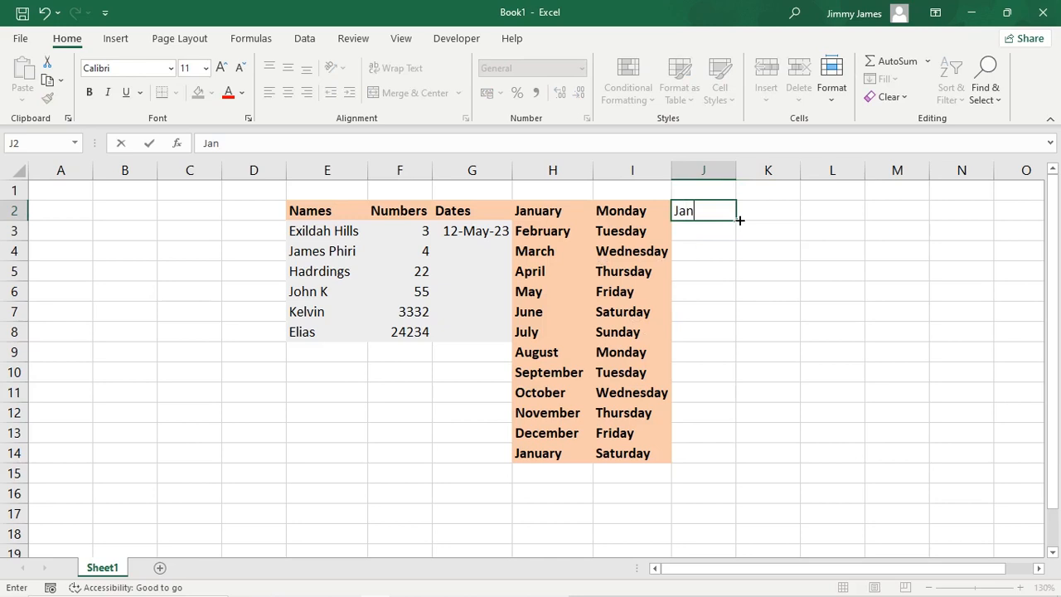
left_click_drag(735, 220, 843, 426)
left_click(844, 428)
left_click(844, 429)
Enter Mon in cell K2 and autofill the abbreviated weekday series down to K14
left_click(777, 214)
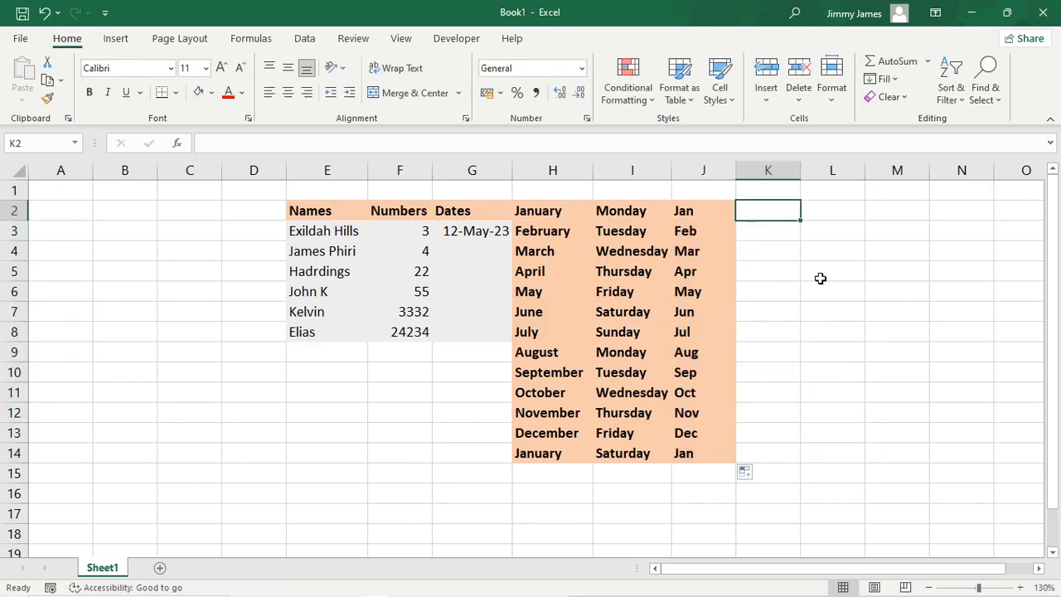
type("Mon")
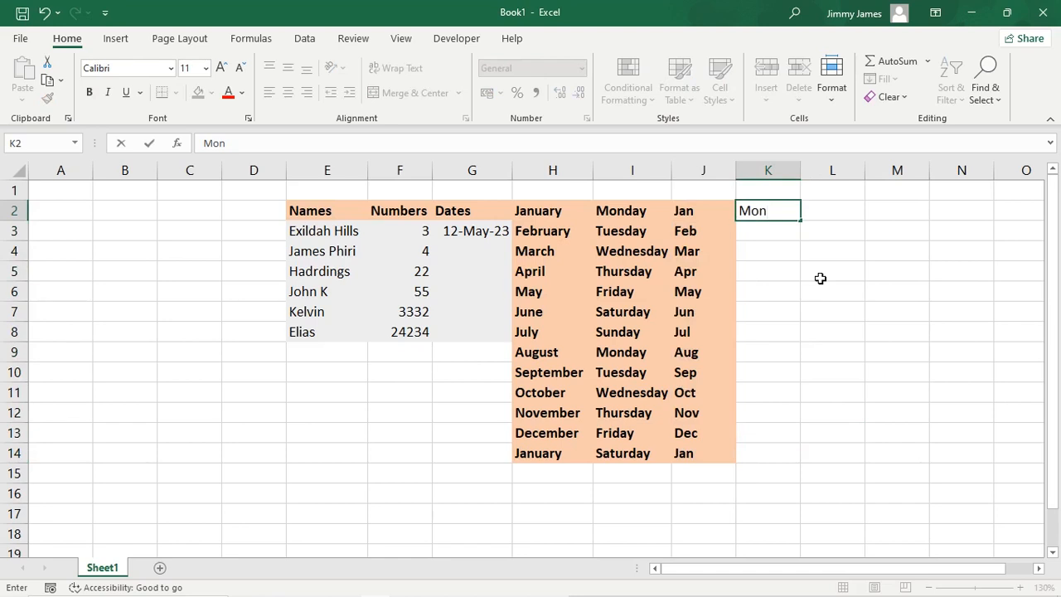
left_click_drag(801, 220, 798, 461)
left_click(934, 370)
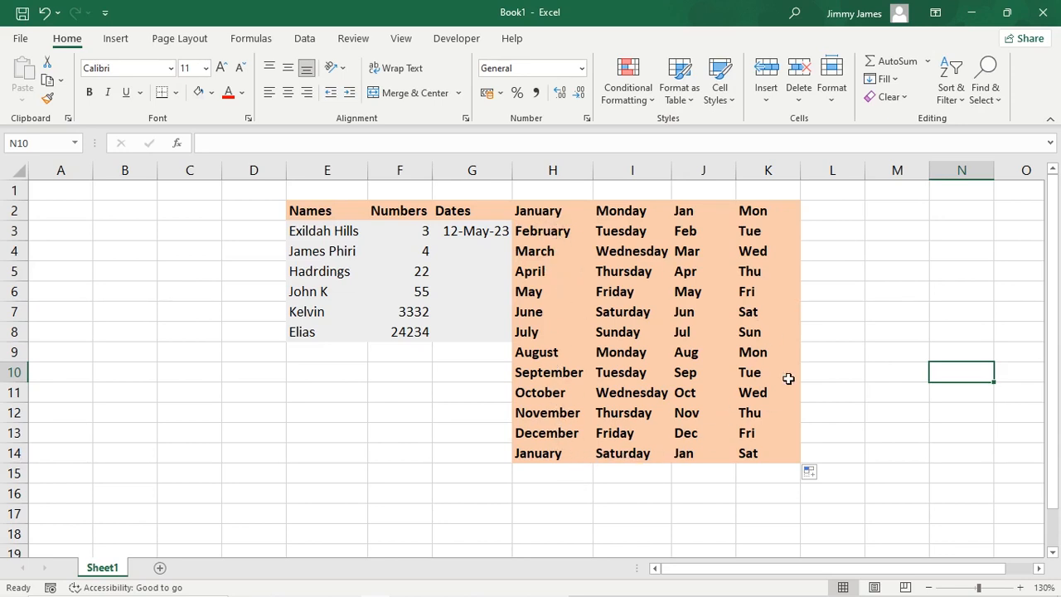
left_click(837, 212)
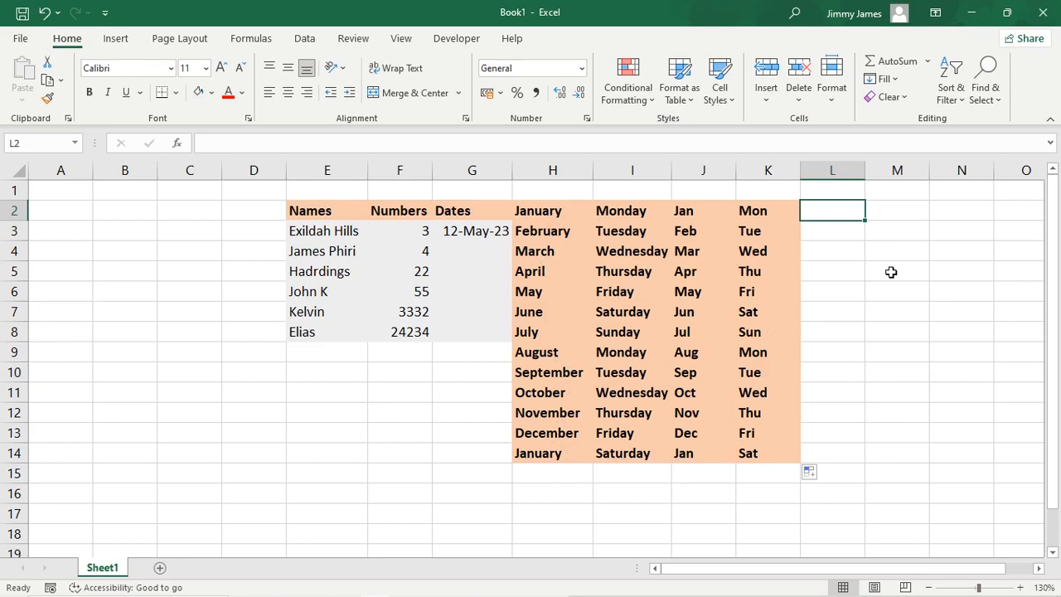
Enter 1 jan in cell L2 and autofill the daily date series down to L14
type("1 jan")
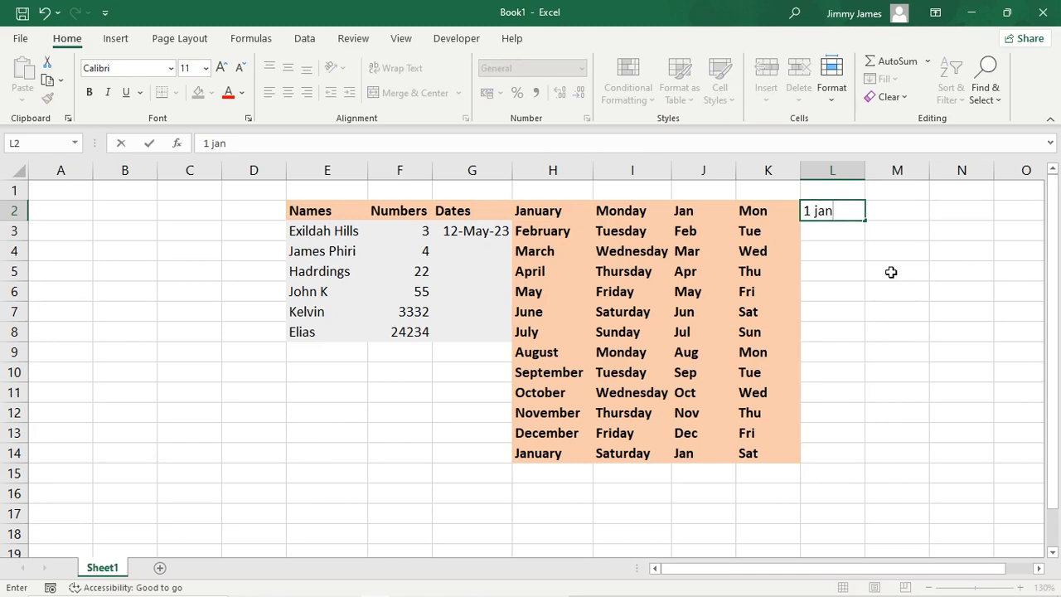
left_click_drag(865, 223, 883, 465)
left_click(936, 397)
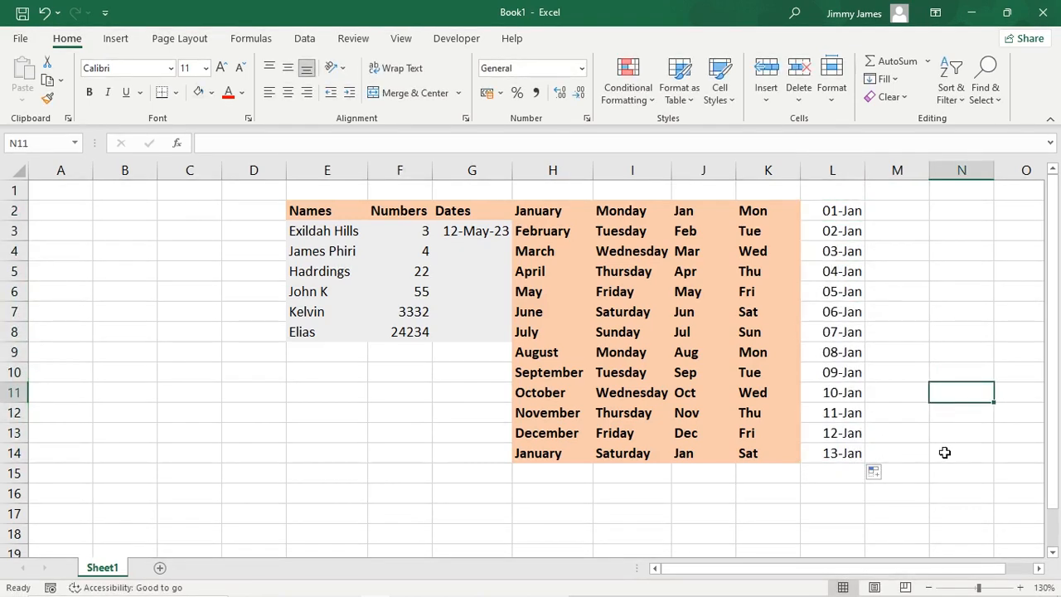
Enter 20 Jan in cell M2 and autofill the daily date series down to M14
left_click(902, 212)
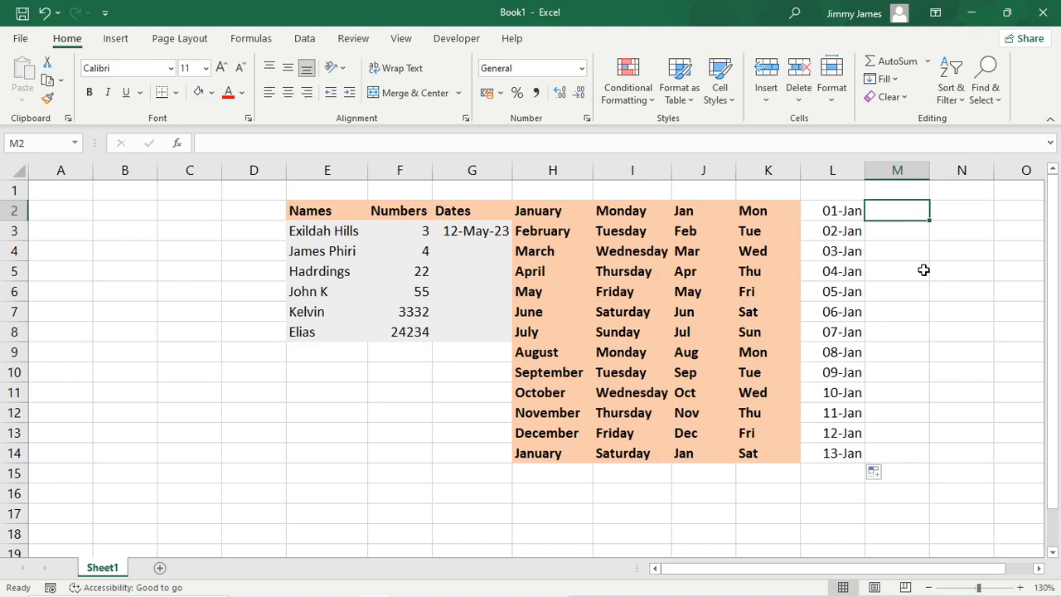
type("20 Jan")
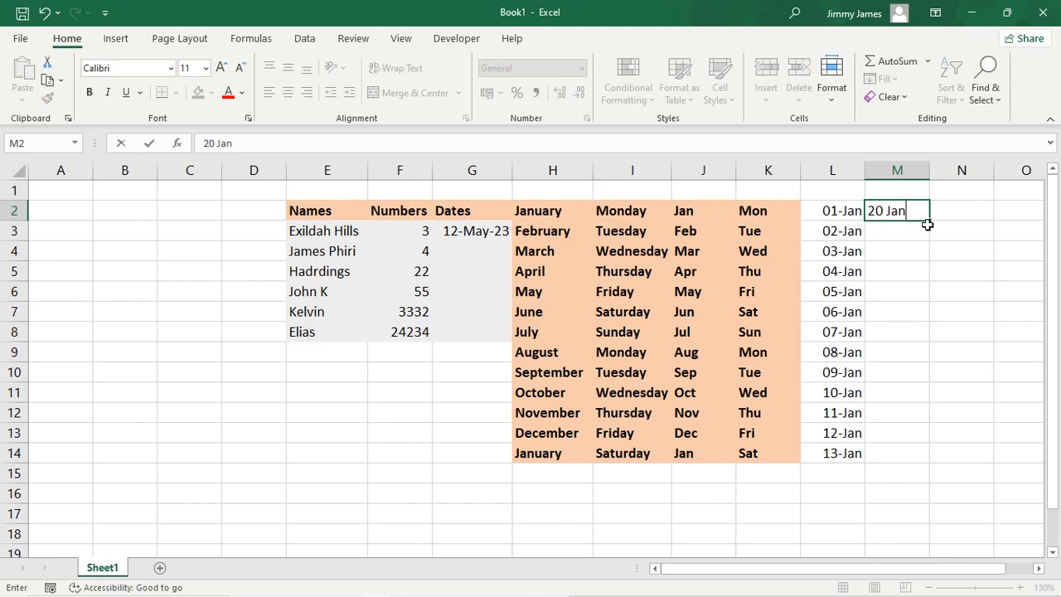
left_click_drag(929, 222, 956, 466)
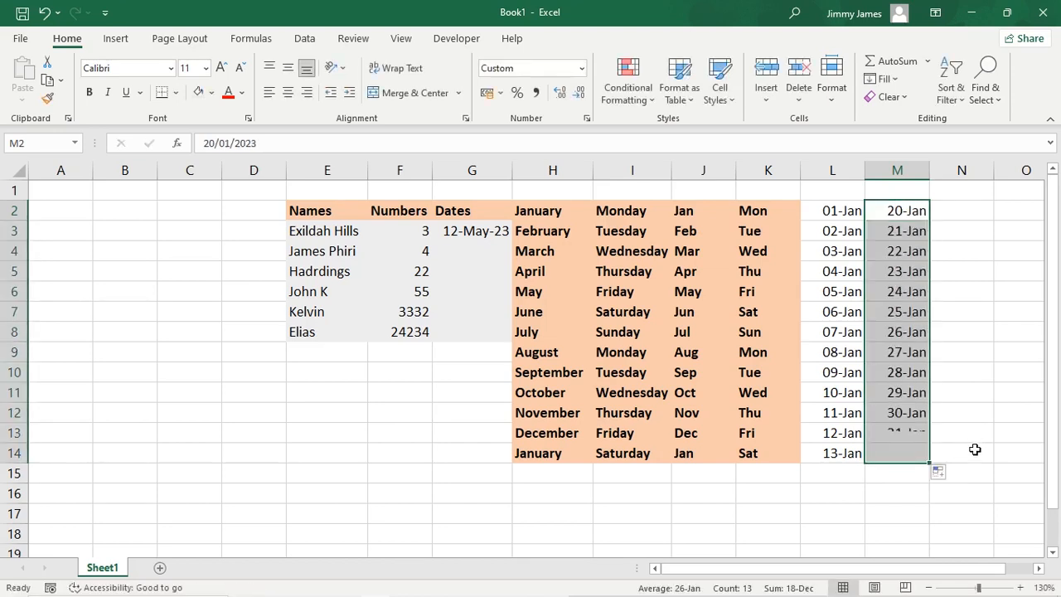
left_click(1014, 385)
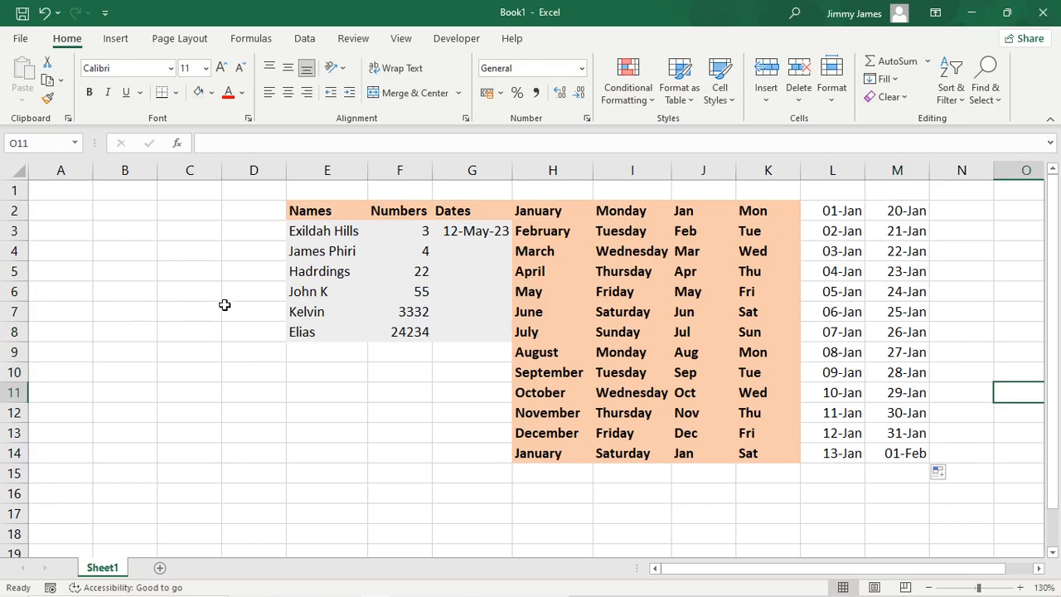
Enter Data Analysis in cell D2 and fill the same text down to D8
left_click(236, 209)
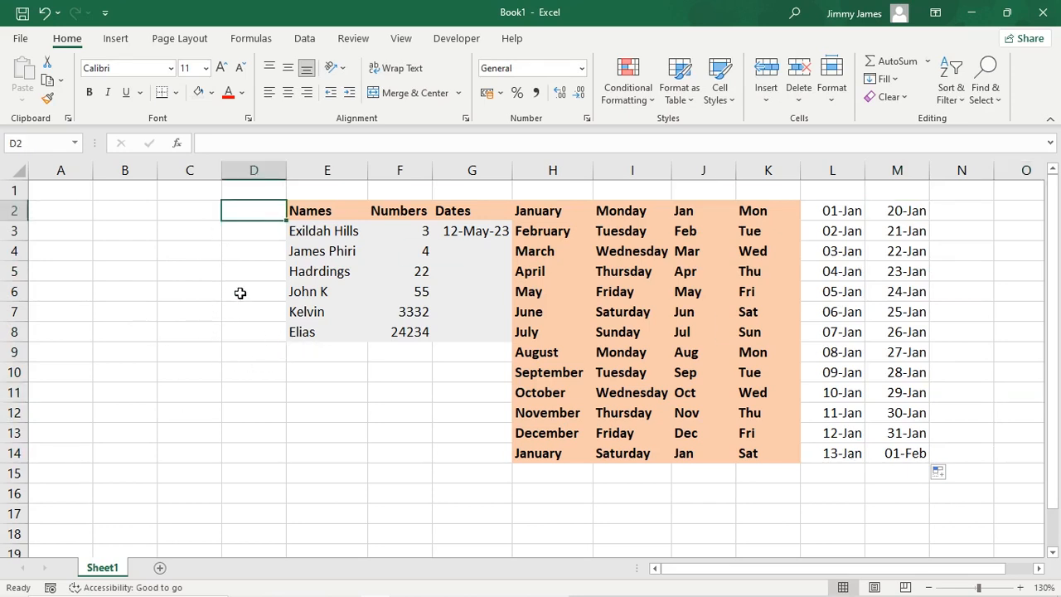
type("Data Analysis")
key("Return")
left_click(273, 217)
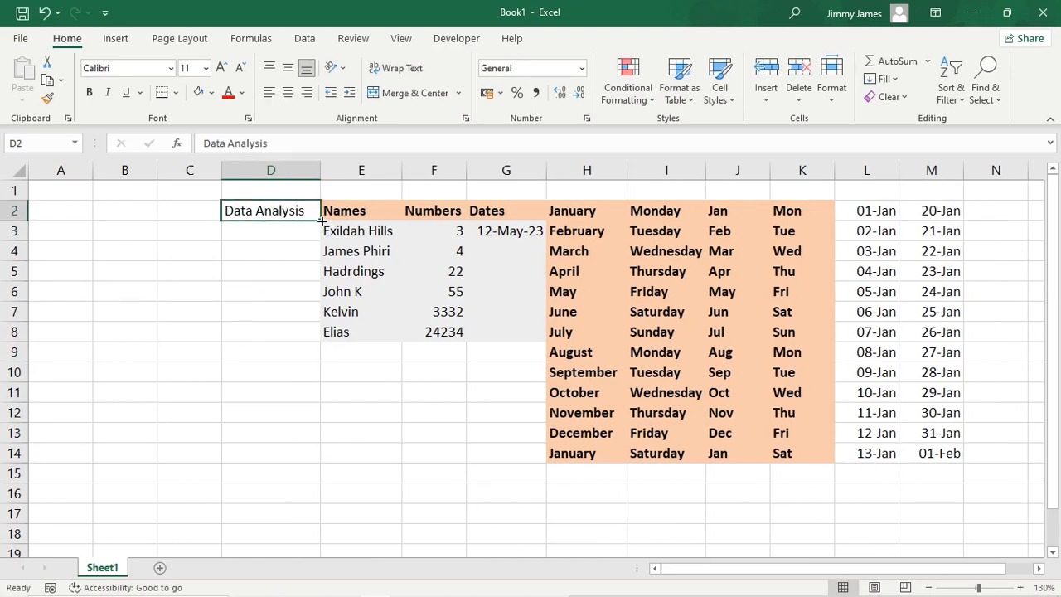
left_click_drag(320, 220, 334, 346)
left_click(379, 436)
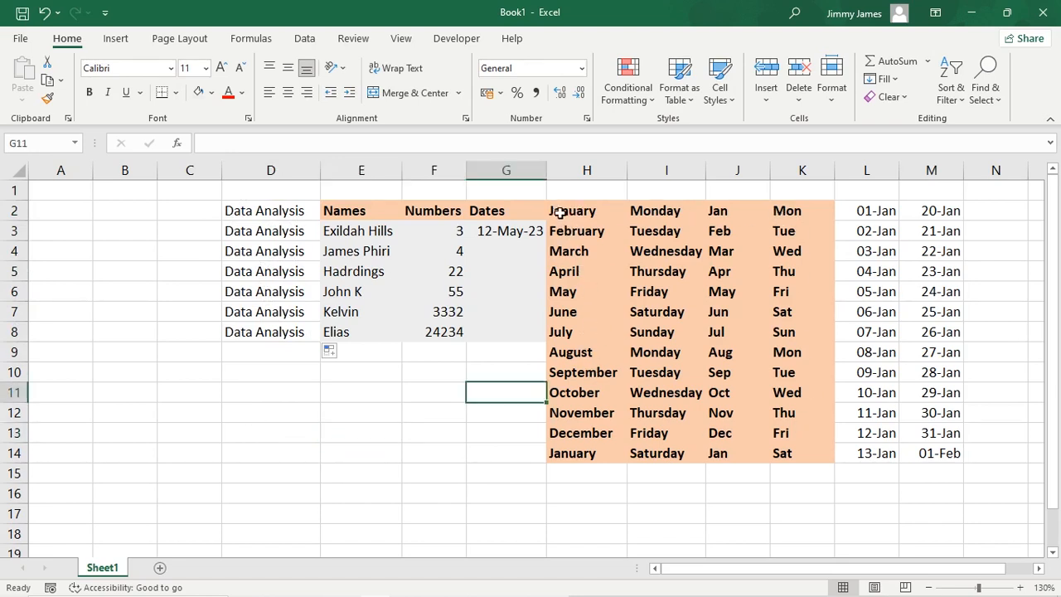
Remove the fill color and bold formatting from the month and weekday lists in H2:K14
left_click_drag(560, 213, 805, 455)
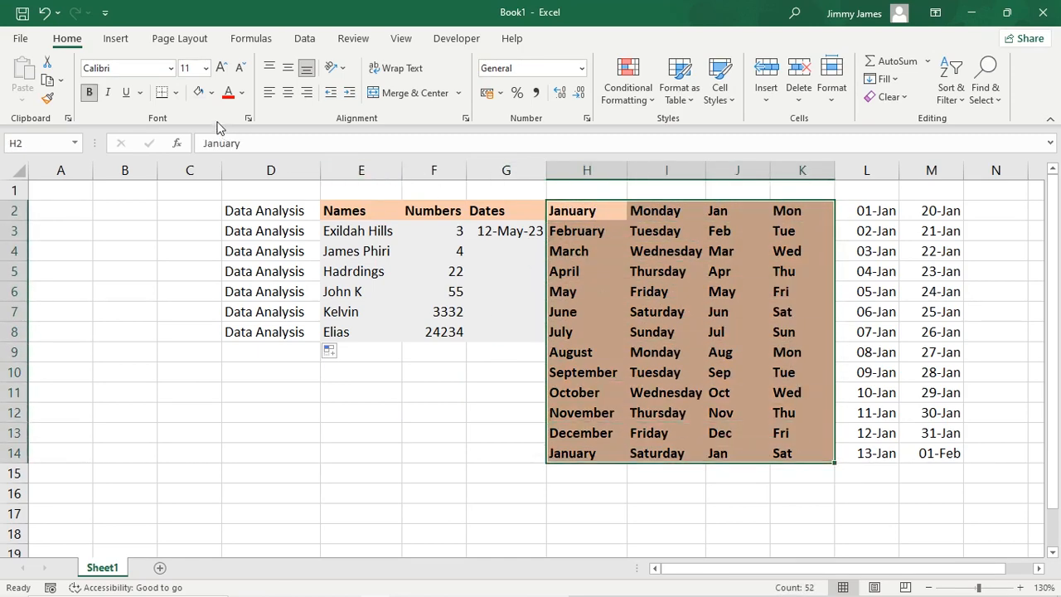
left_click(212, 93)
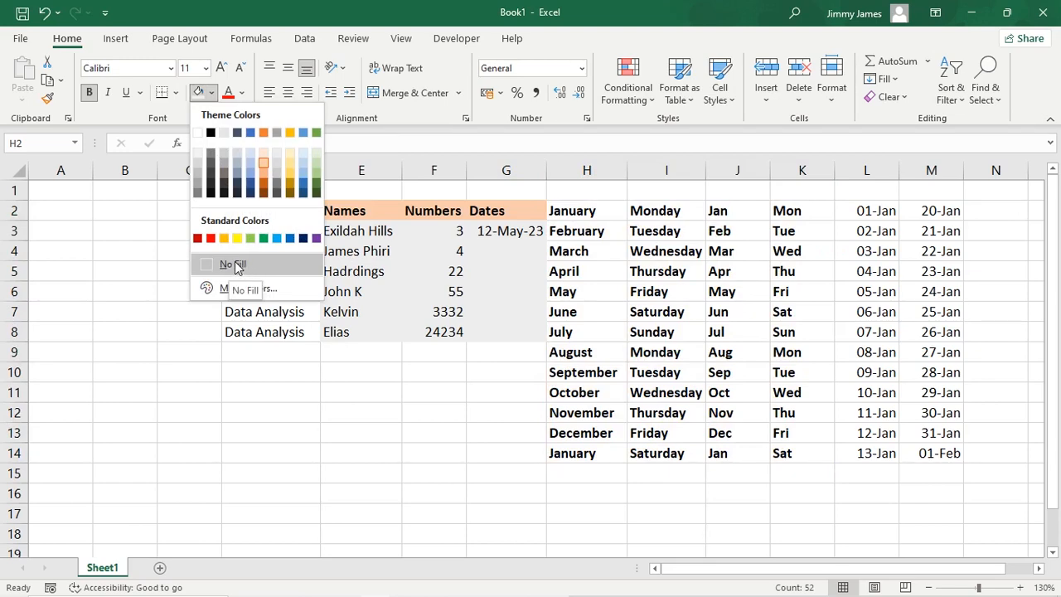
left_click(237, 265)
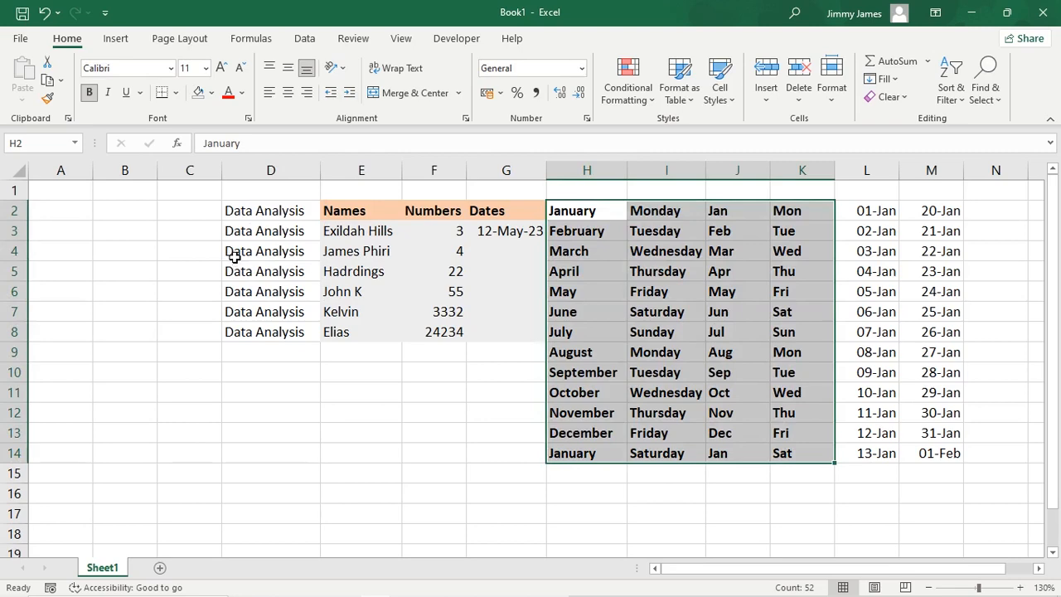
left_click(94, 99)
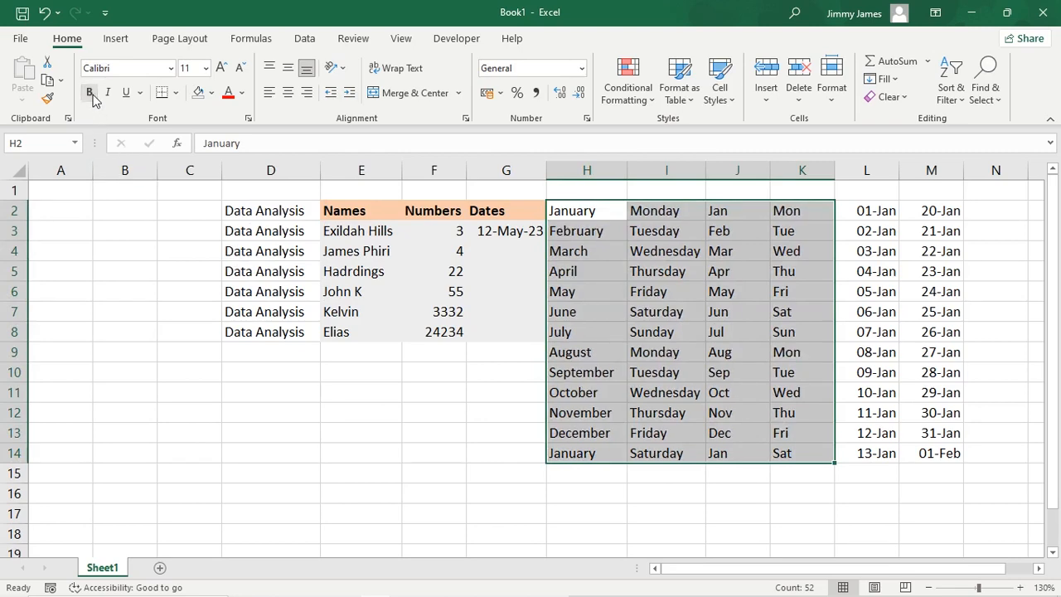
left_click(472, 461)
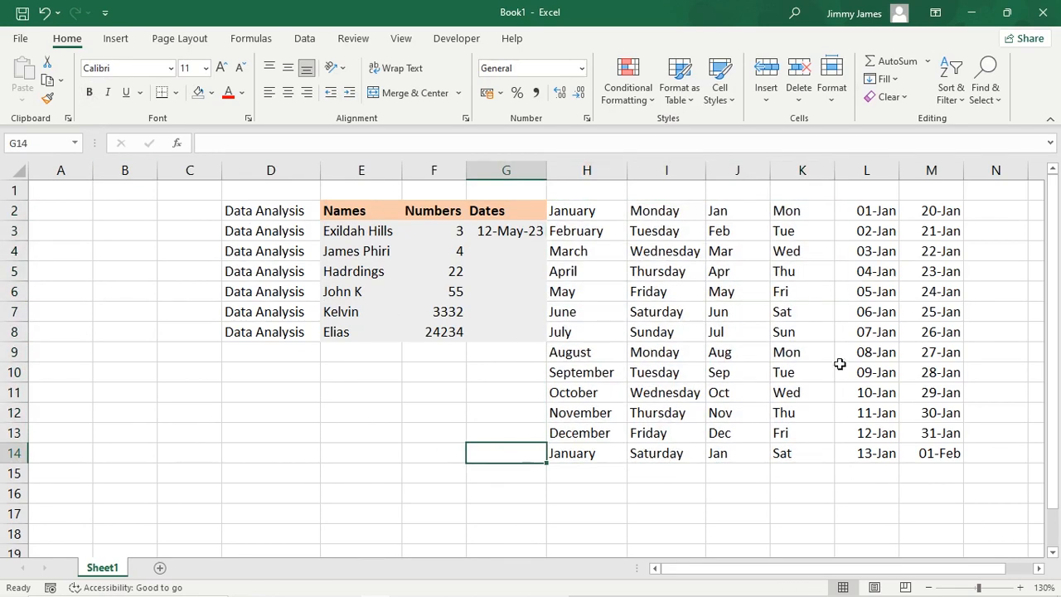
Clear all contents and formatting from the whole data area, from C1 across all used columns down to row 17
left_click(195, 437)
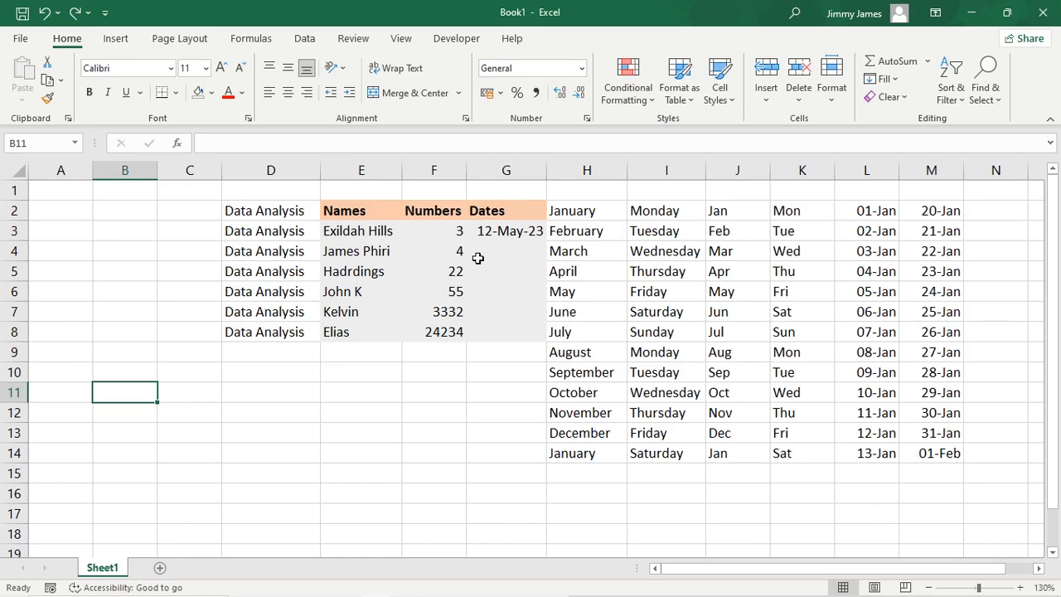
left_click_drag(178, 192, 1032, 517)
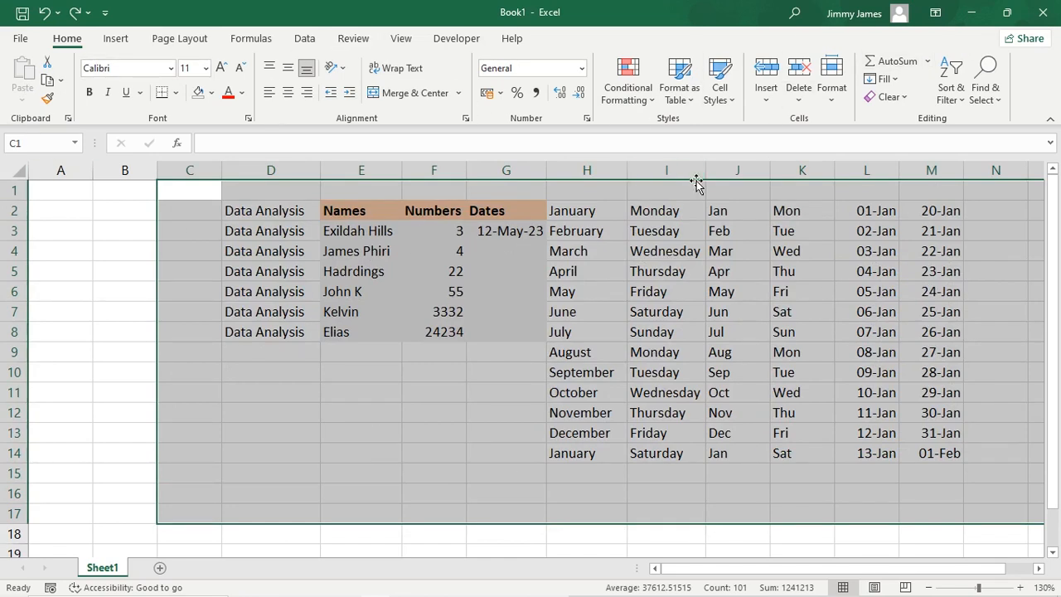
left_click(906, 98)
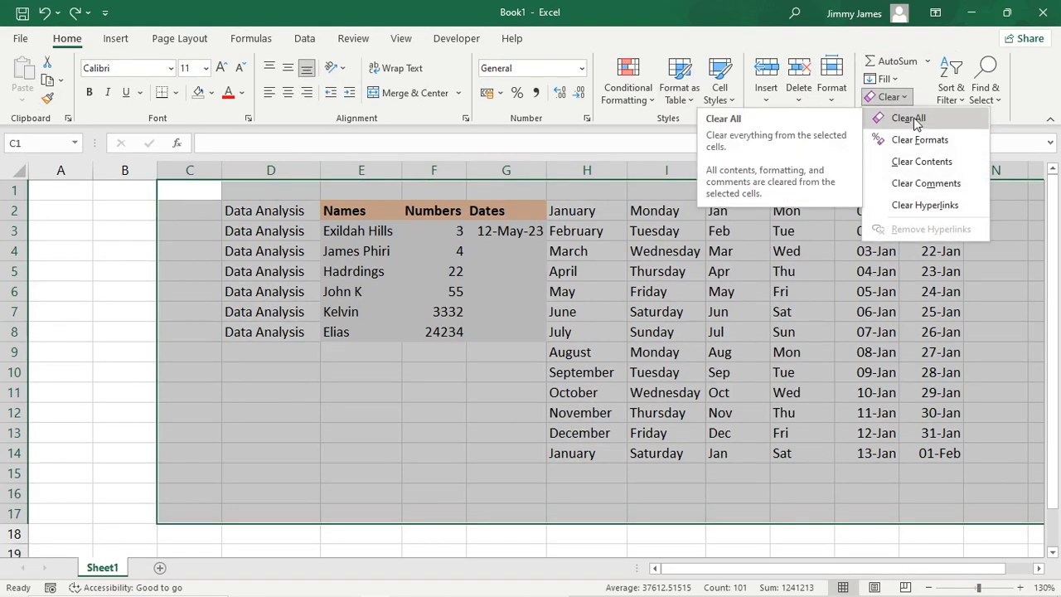
left_click(916, 120)
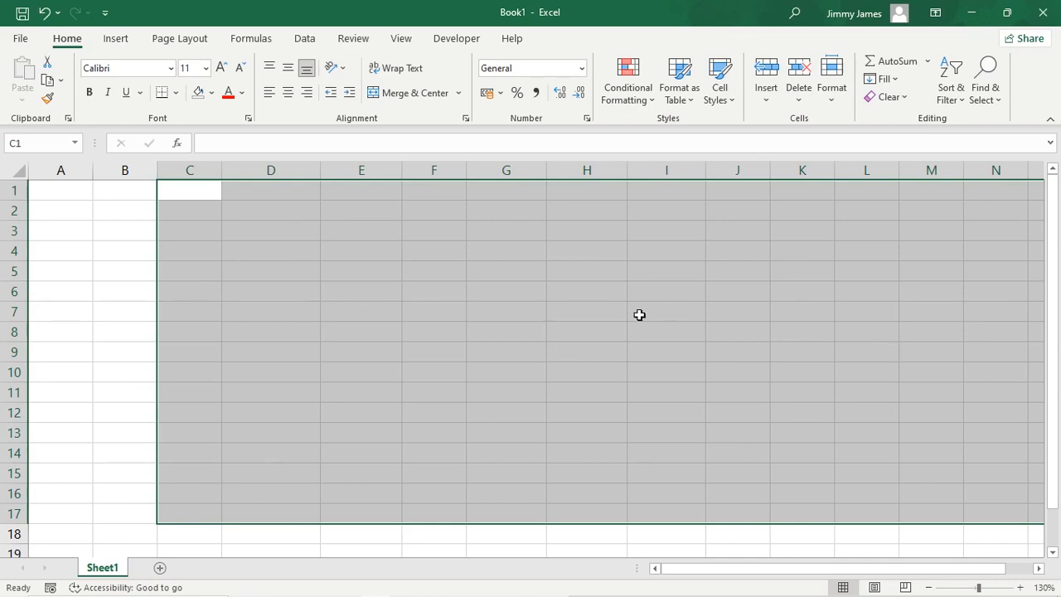
left_click(125, 367)
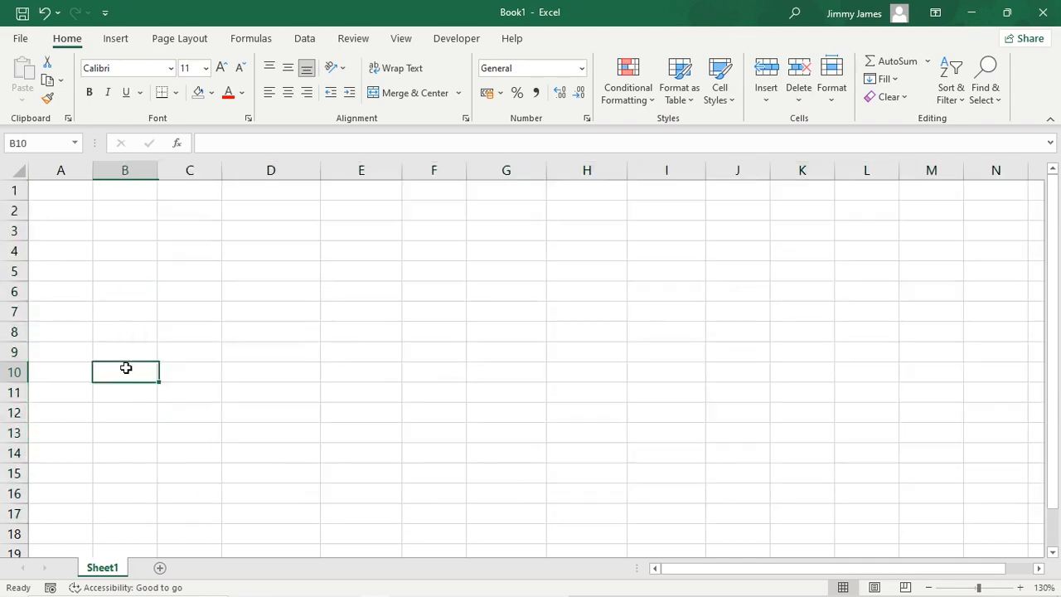
Enter Jan in cell D2, autofill the abbreviated months down to D11, and delete the filled series
left_click(283, 213)
type("Jan")
left_click_drag(317, 222, 330, 396)
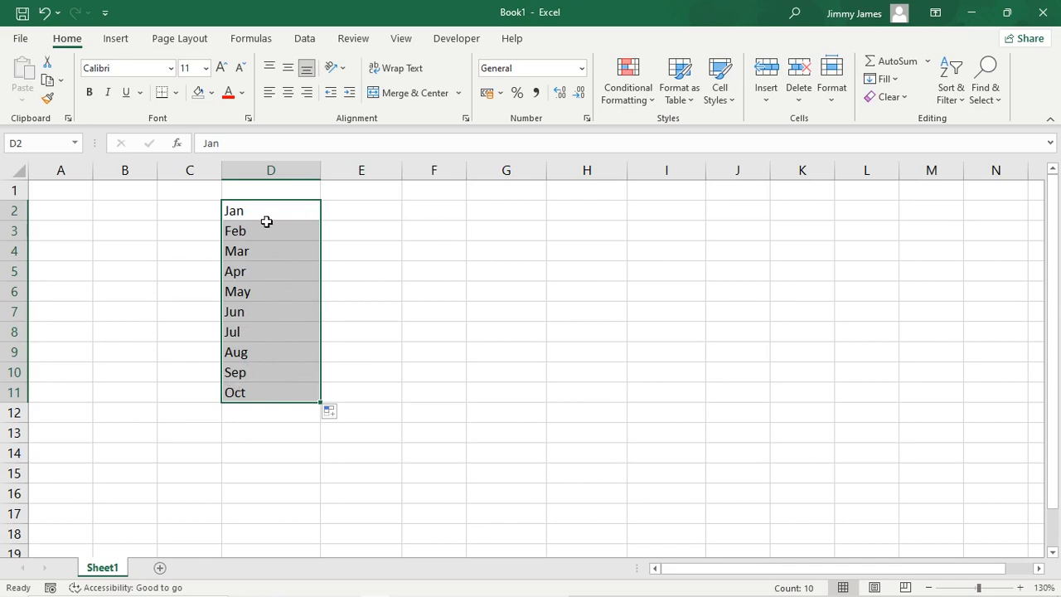
key("Delete")
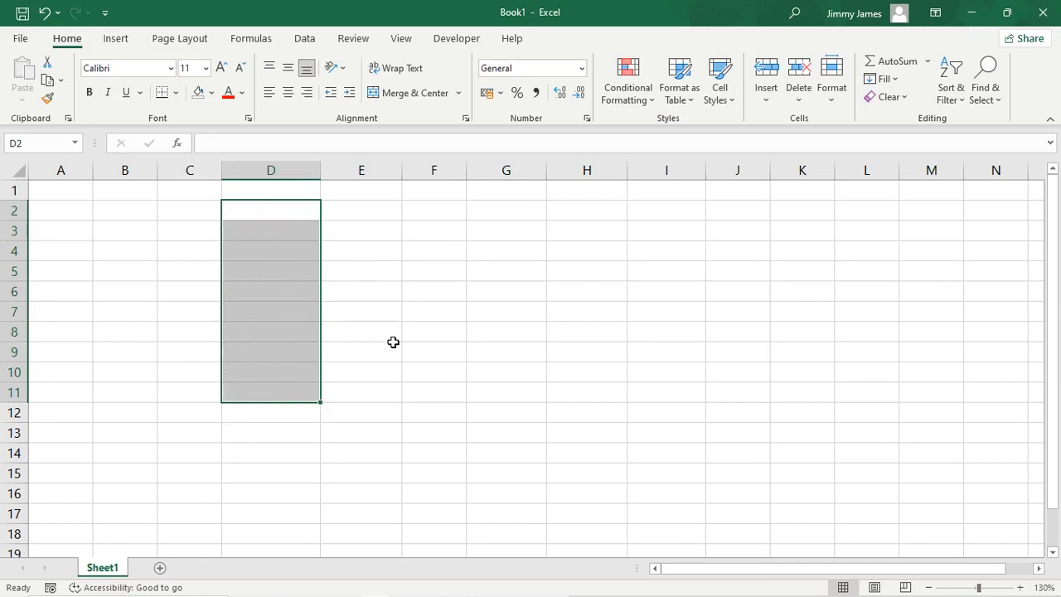
left_click(394, 347)
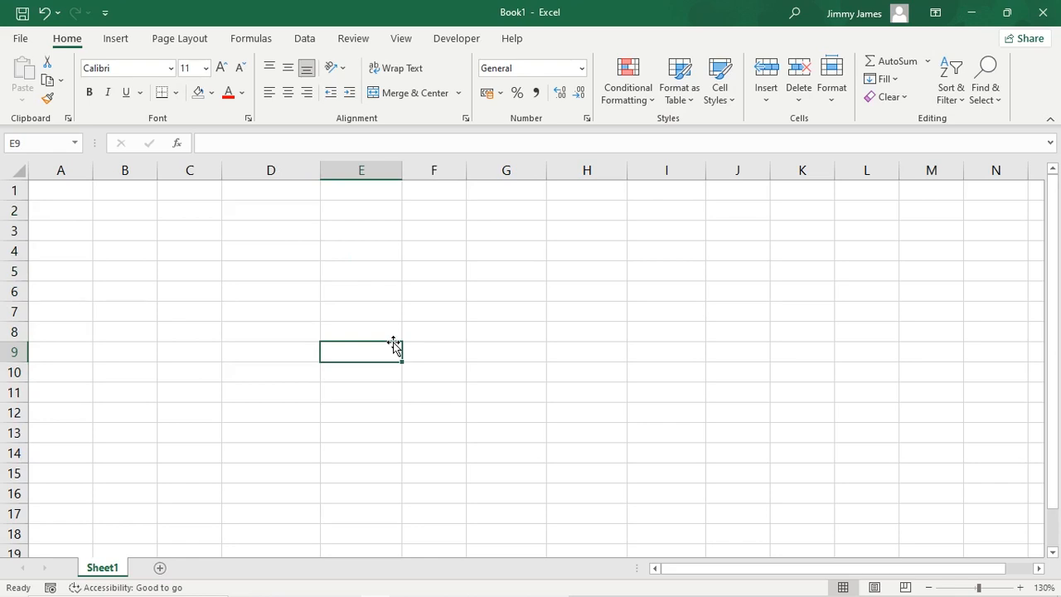
Enter the first person's full name in cell D2, autofill the custom name list down column D, and undo the entries
left_click(300, 216)
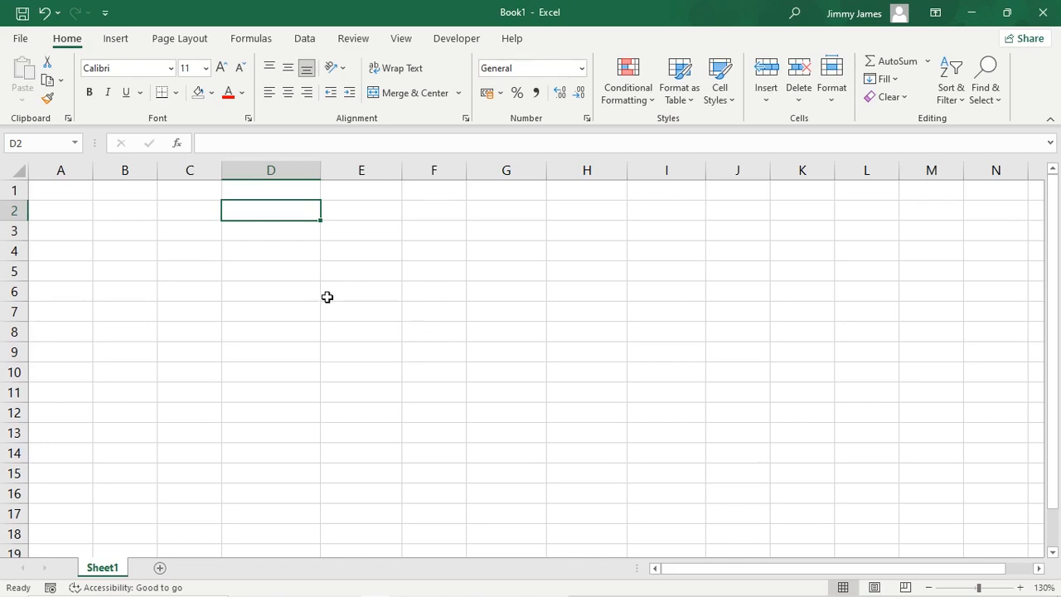
type("Exildah Hills")
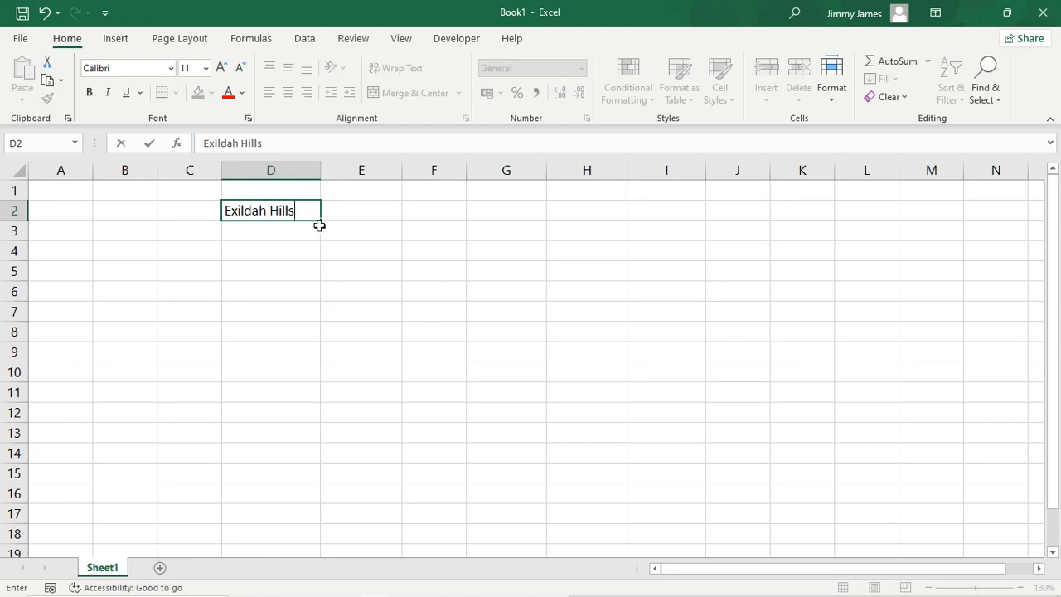
left_click_drag(322, 220, 350, 581)
scroll(412, 346, "up", 8)
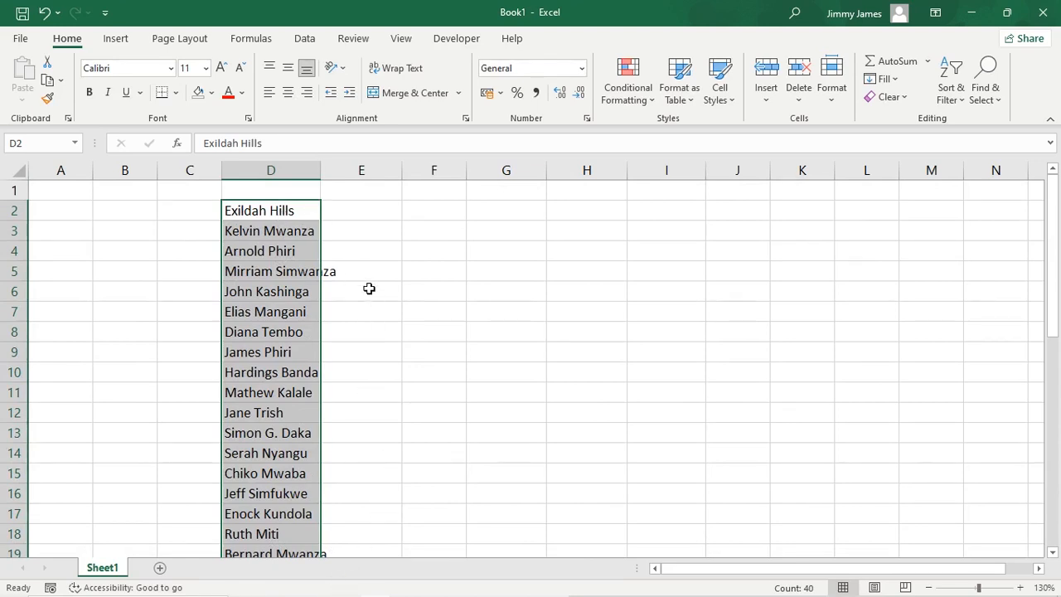
key("ctrl+z")
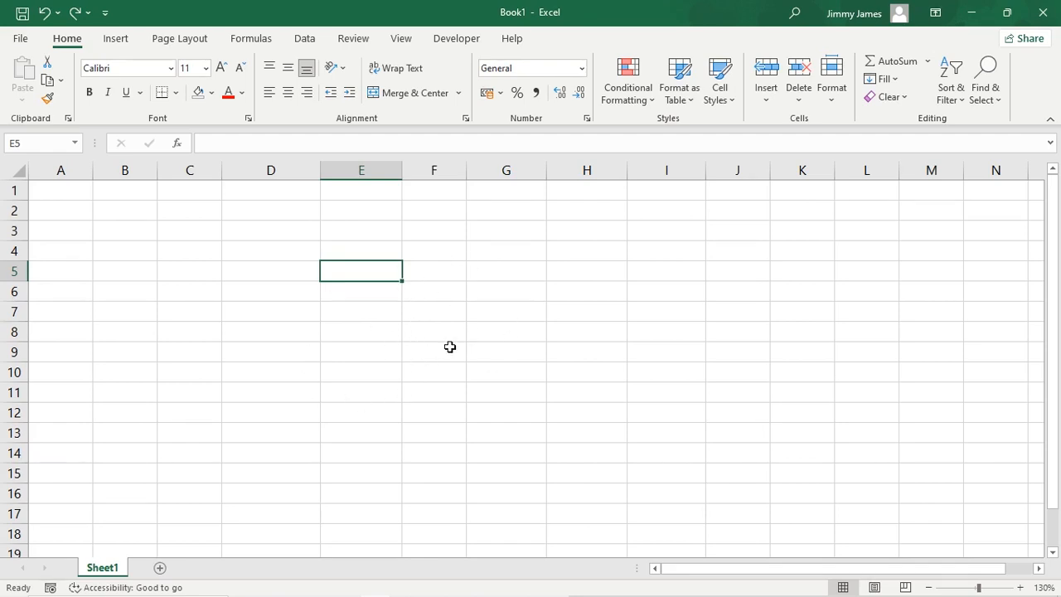
Open the custom lists editor from the advanced program options and review the existing name and abbreviated month lists
left_click(21, 40)
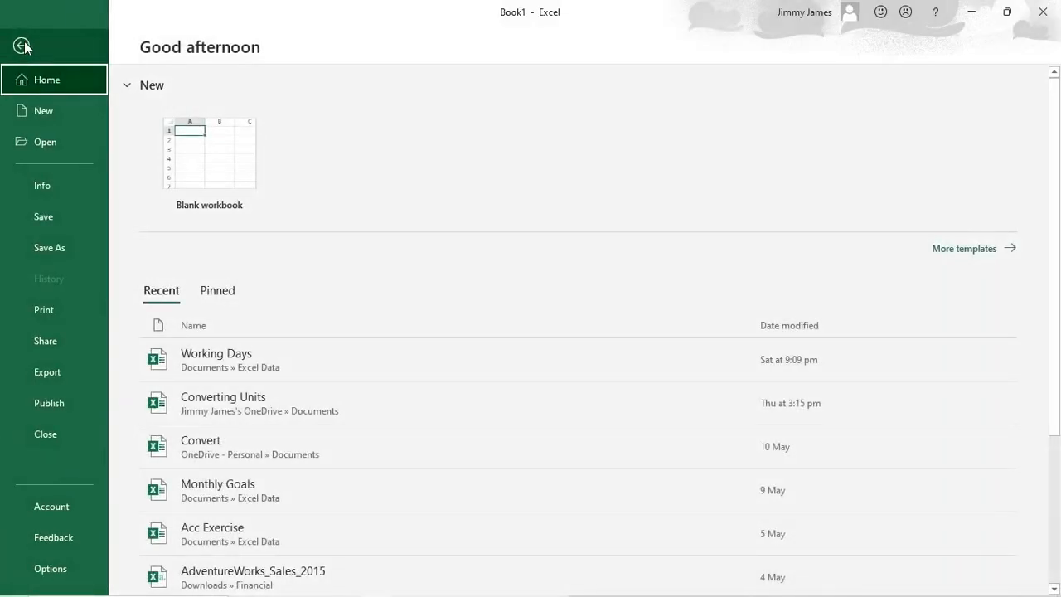
left_click(50, 569)
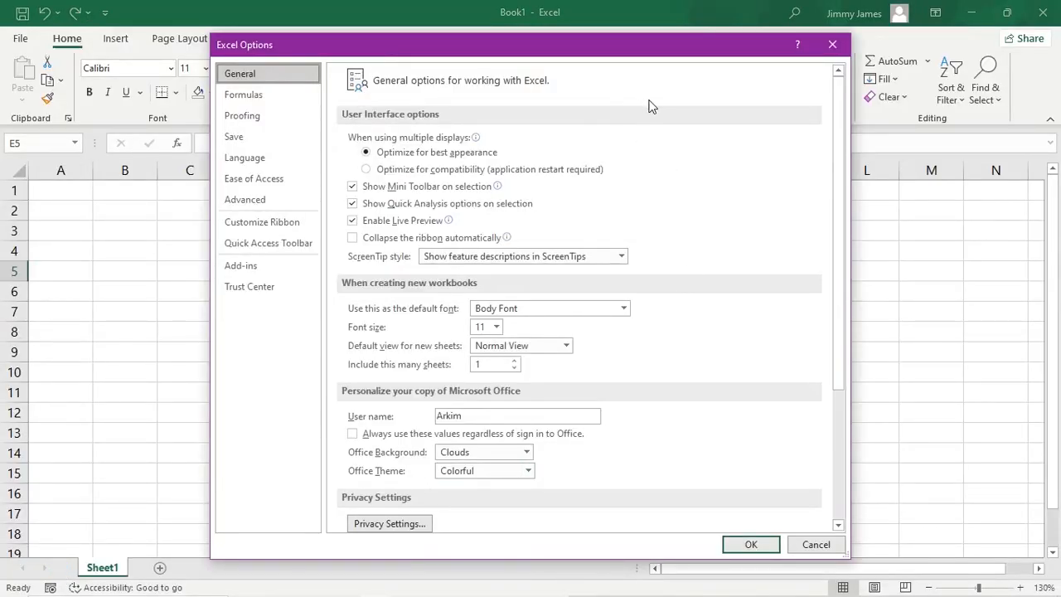
left_click(249, 205)
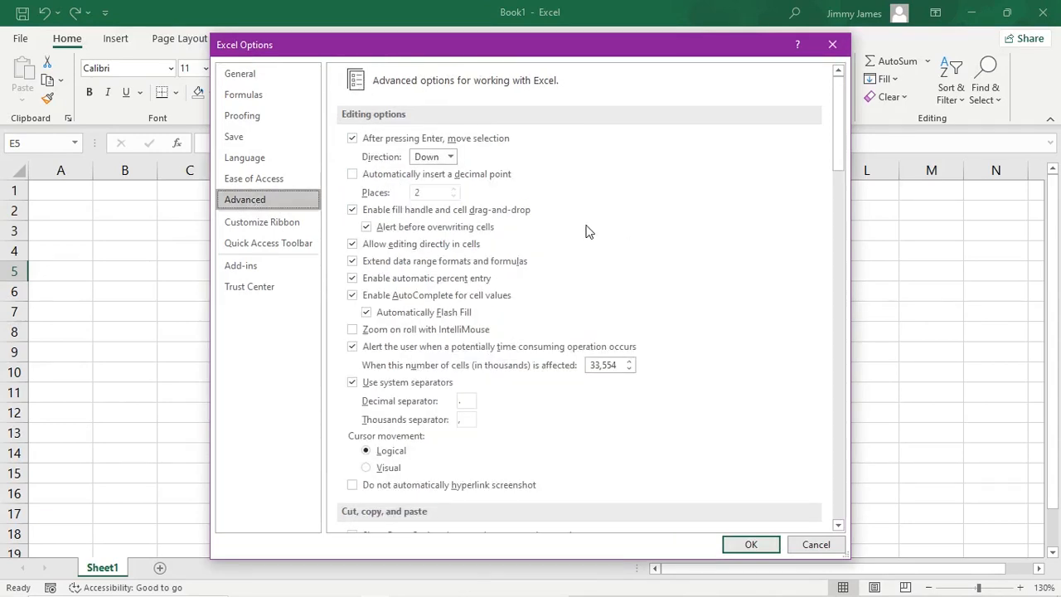
scroll(585, 231, "down", 20)
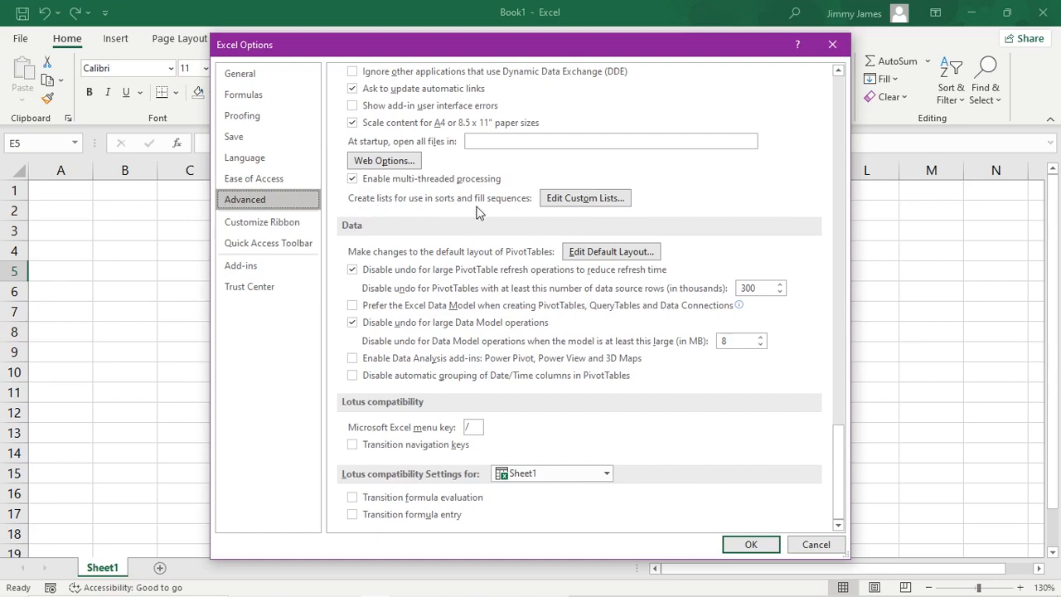
left_click(570, 203)
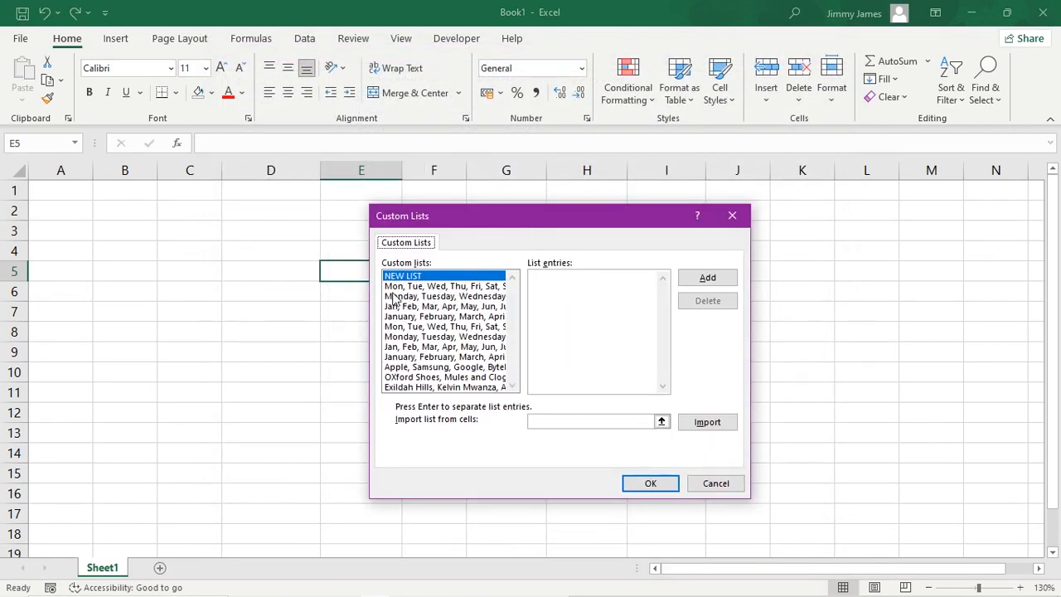
left_click(433, 387)
left_click(472, 276)
left_click(502, 306)
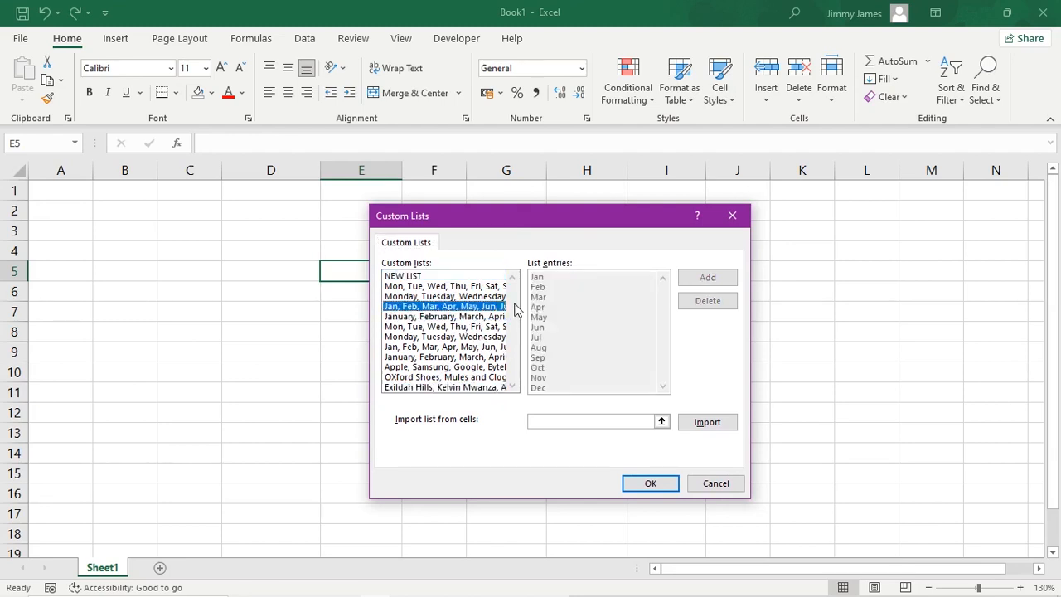
Create a new custom list with the entries Excel, Google Sheets, SQL, Power BI, Python, R and Julia
left_click(406, 278)
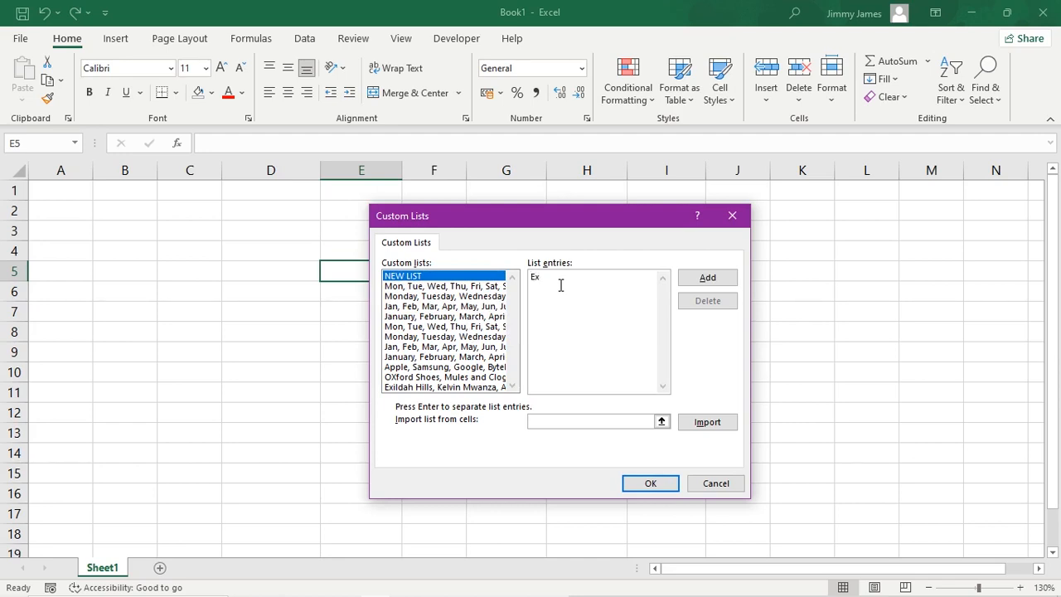
type("le Sheets")
key("Return")
type("S")
key("BackSpace")
key("BackSpace")
type("ower BI")
key("Return")
type("Python")
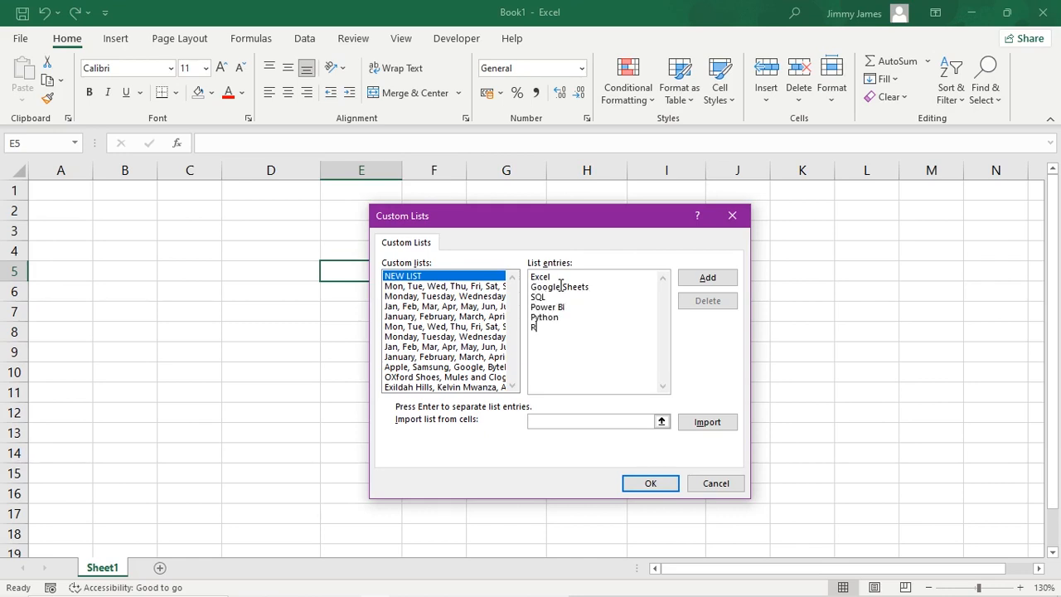
type("ulia")
left_click(648, 484)
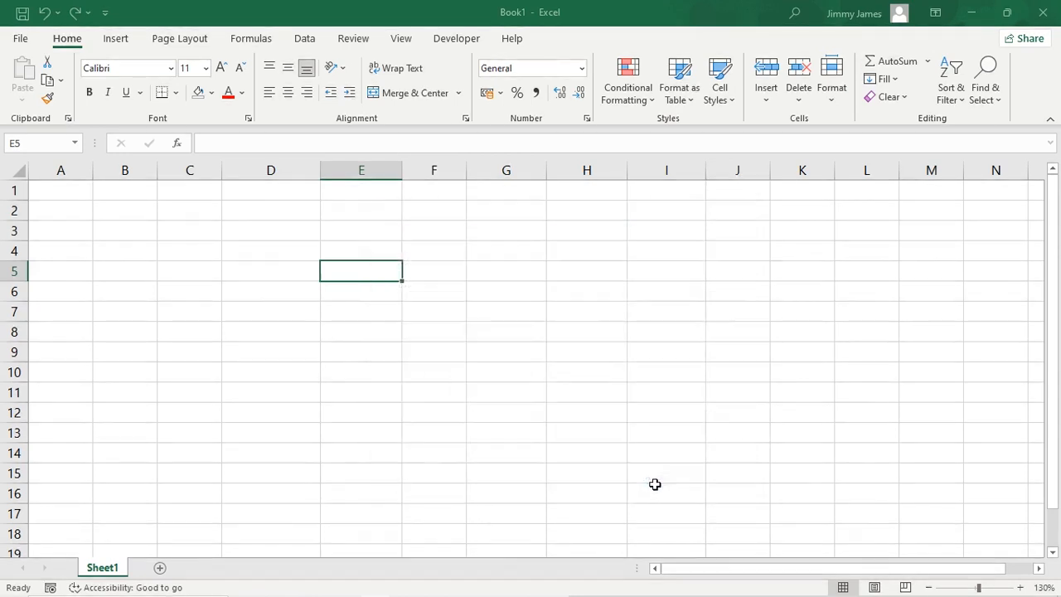
Enter Excel in cell E2 and autofill the custom list down to E16
left_click(749, 544)
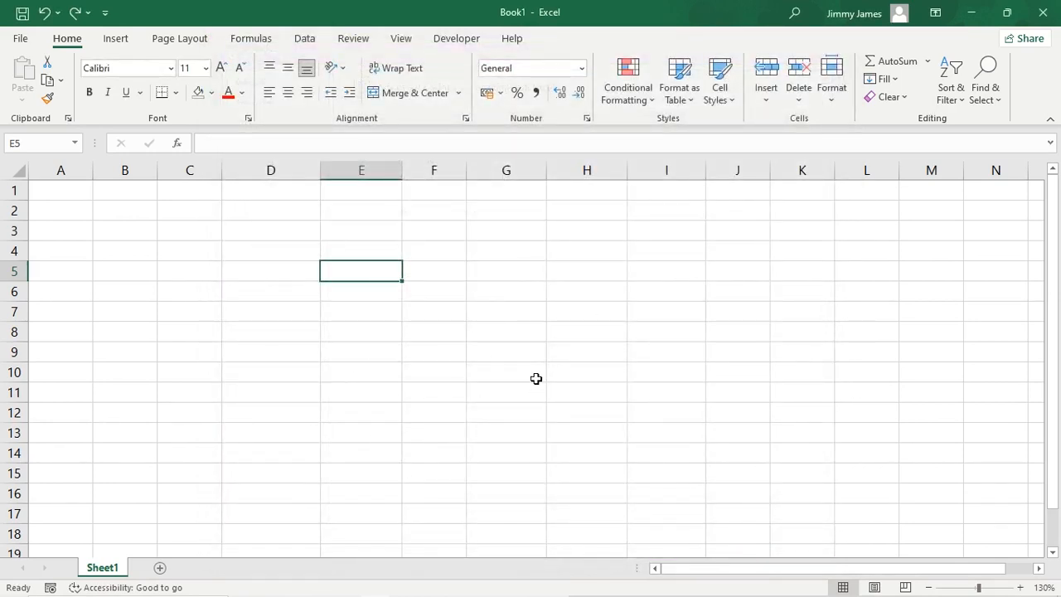
left_click(510, 310)
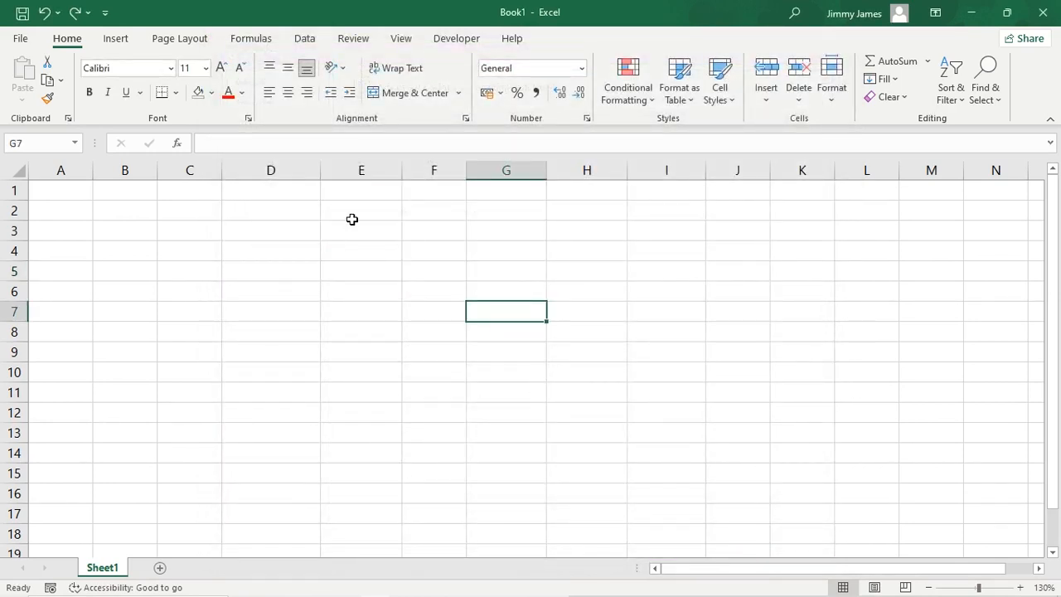
left_click(351, 218)
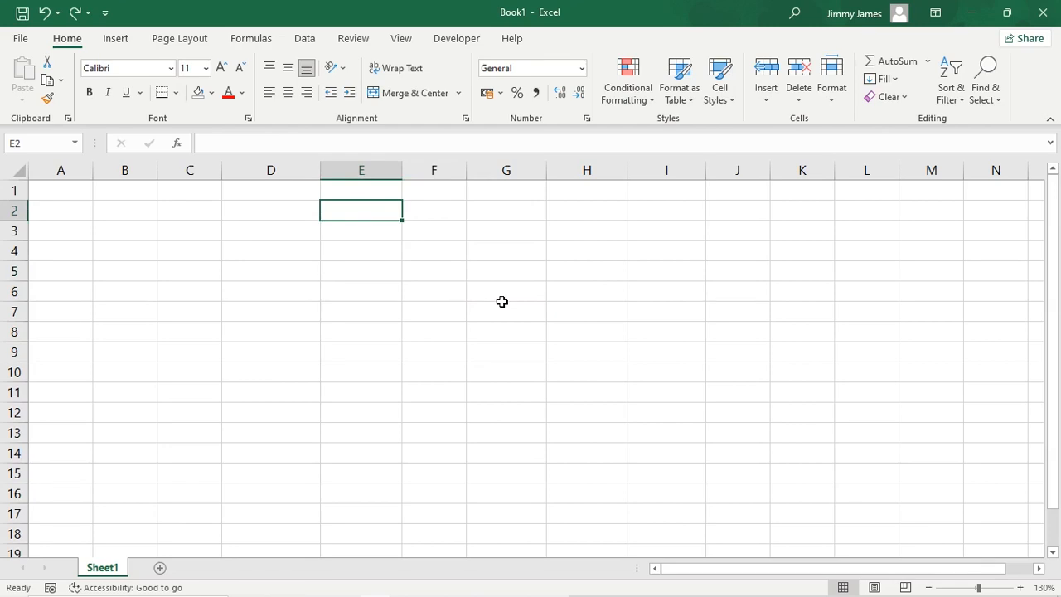
type("Excel")
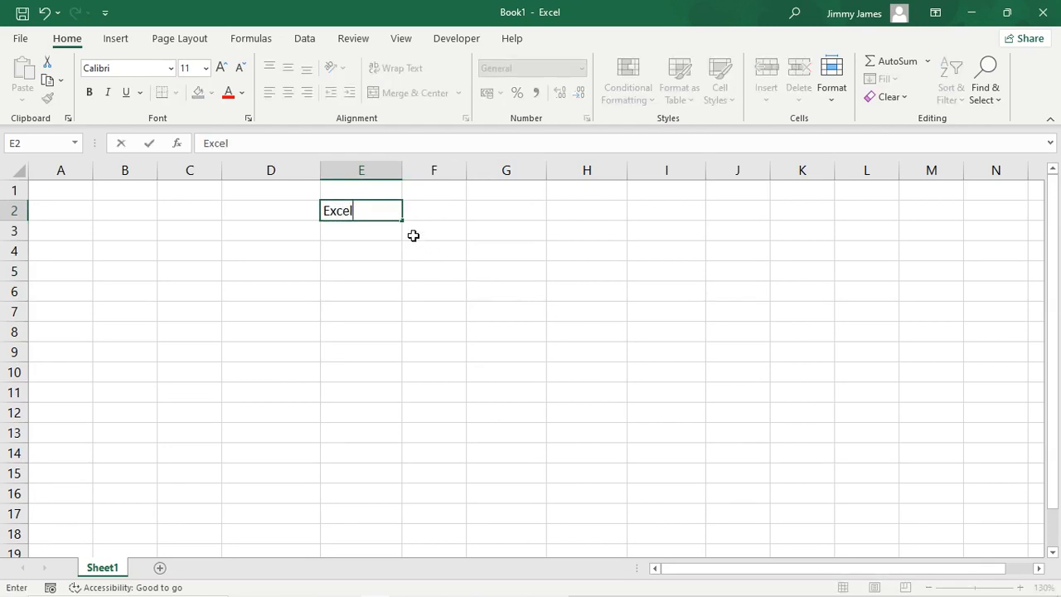
left_click_drag(403, 221, 414, 497)
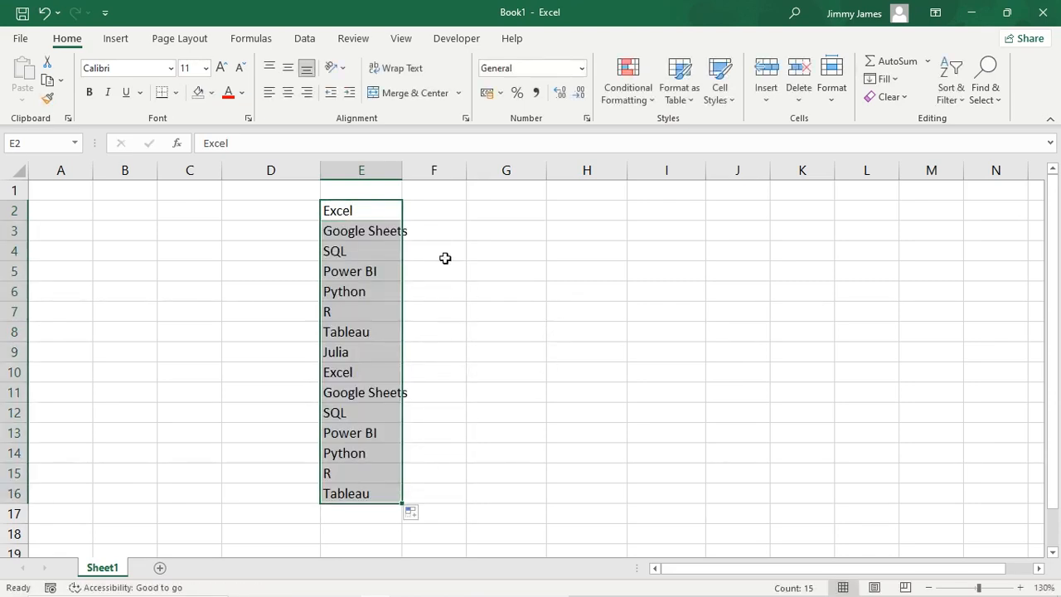
Widen column E so that the longest list entries fit inside their cells
left_click(480, 250)
left_click_drag(403, 170, 429, 170)
left_click(590, 335)
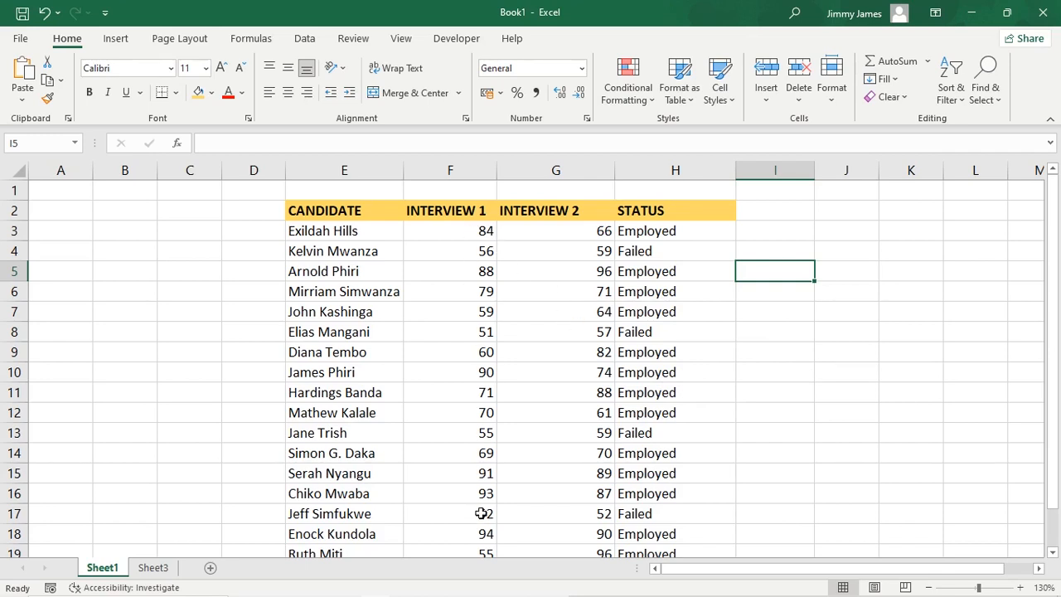
Sort the candidate data by the INTERVIEW 1 column from largest to smallest and review the sorted rows
left_click(432, 232)
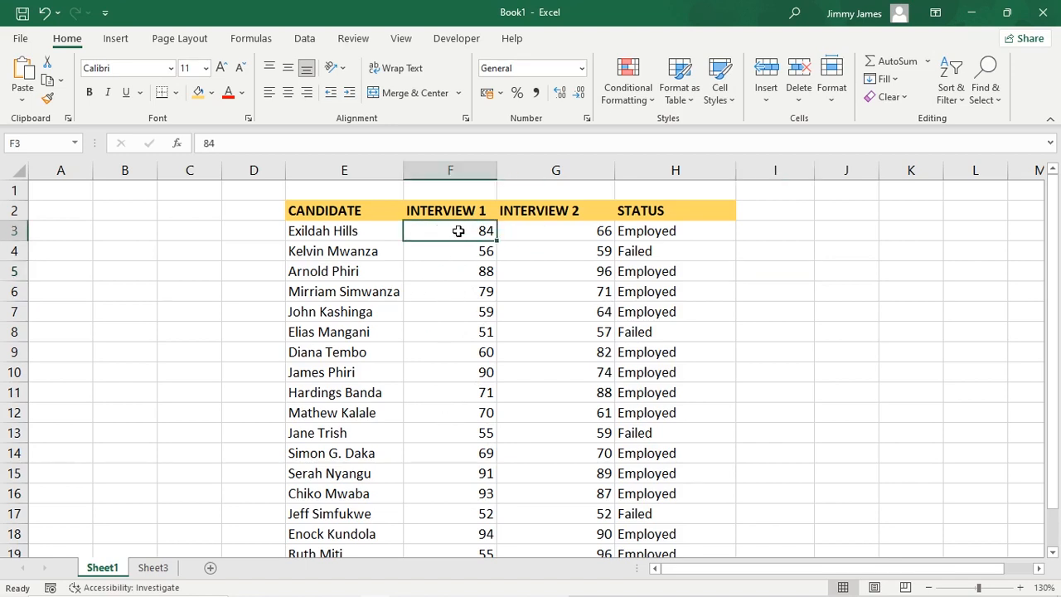
right_click(460, 235)
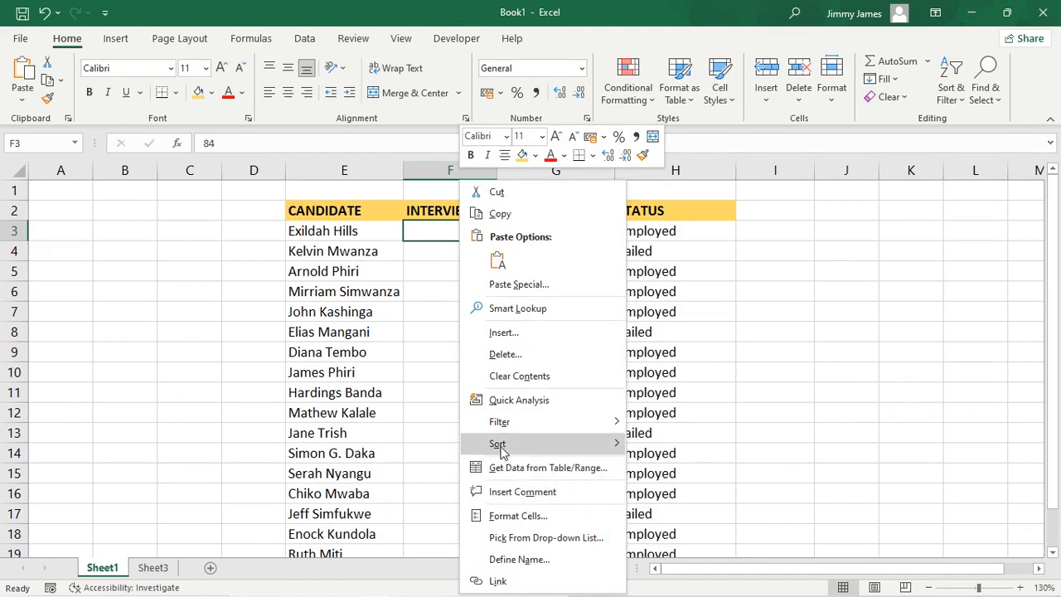
mouse_move(502, 446)
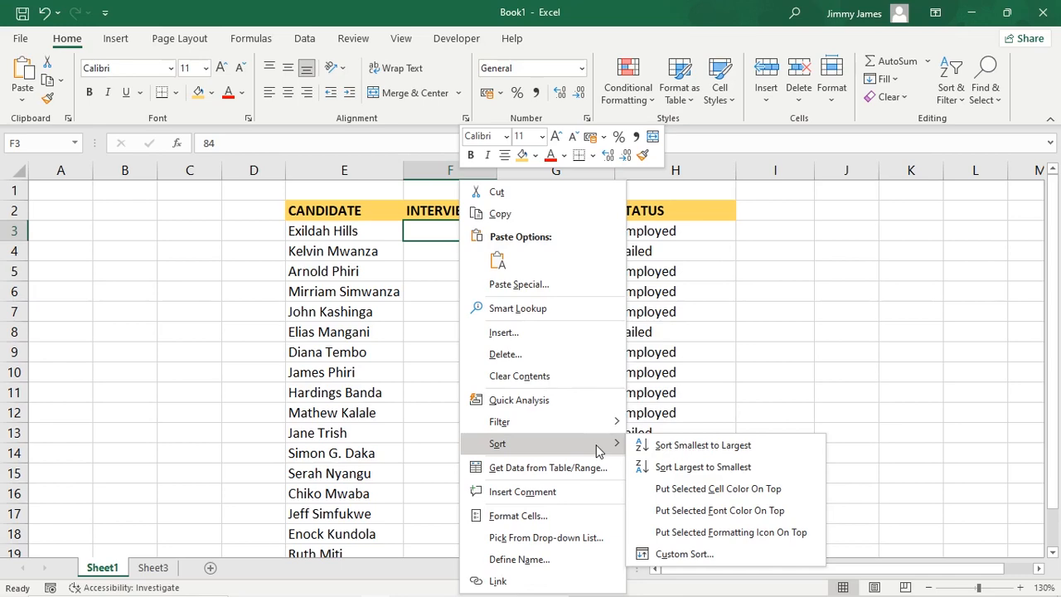
left_click(693, 469)
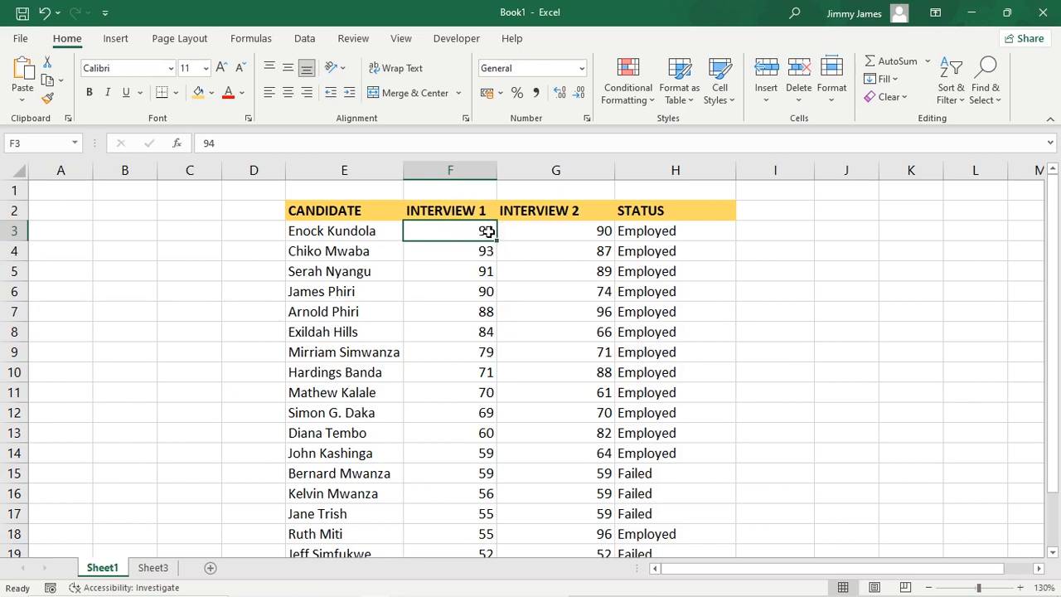
scroll(477, 295, "down", 4)
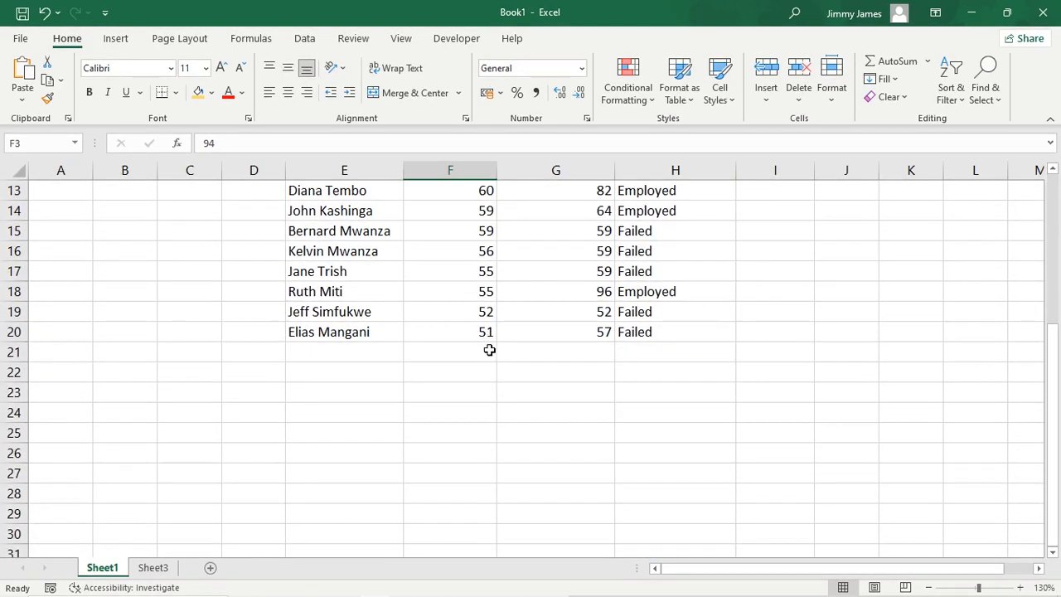
scroll(490, 348, "up", 4)
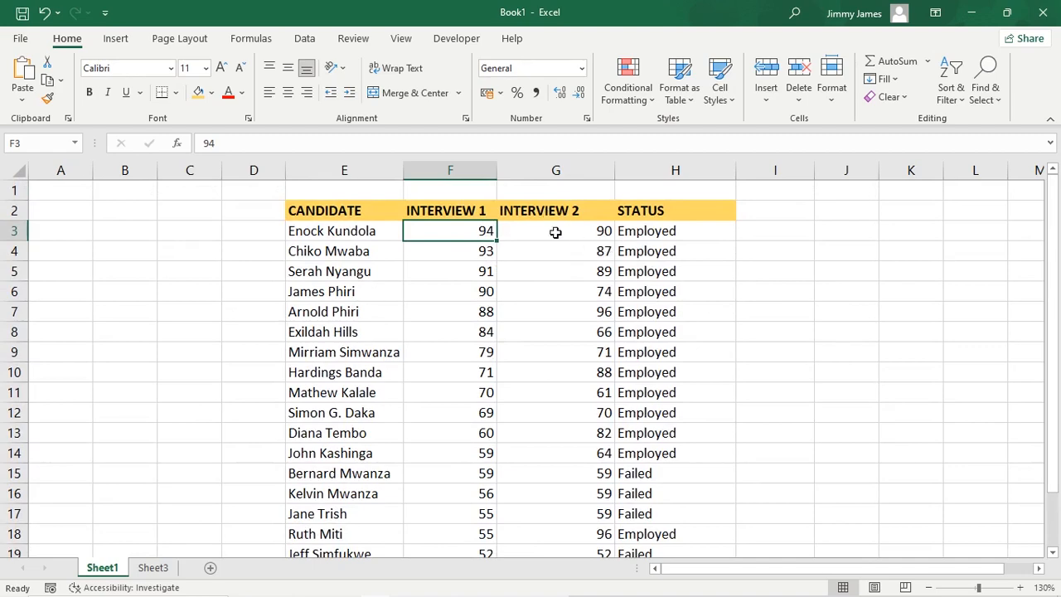
Sort the candidate data by the INTERVIEW 2 column from largest to smallest
right_click(555, 235)
left_click(548, 332)
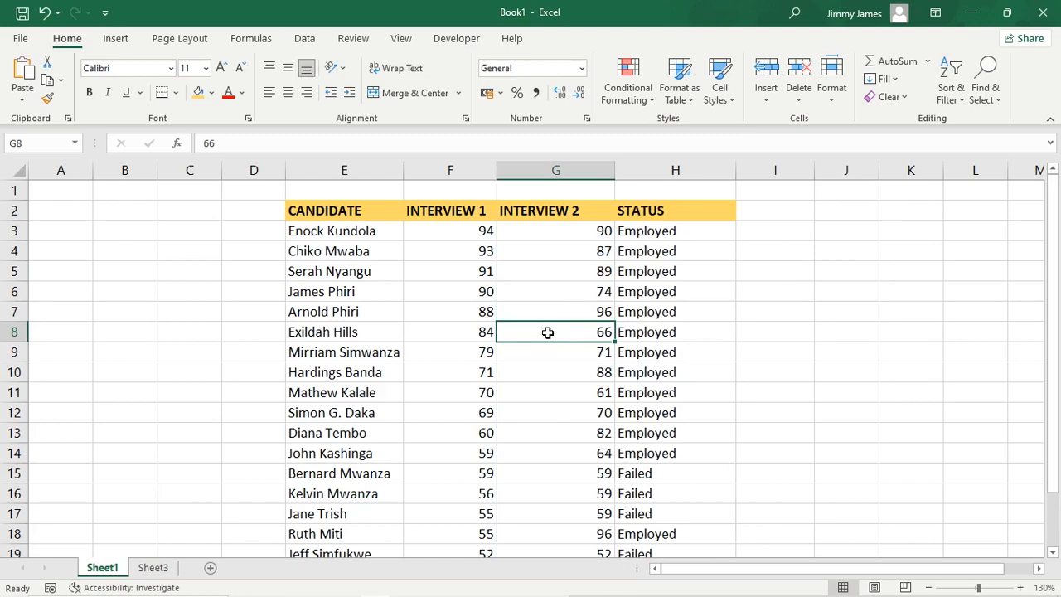
right_click(547, 331)
mouse_move(632, 450)
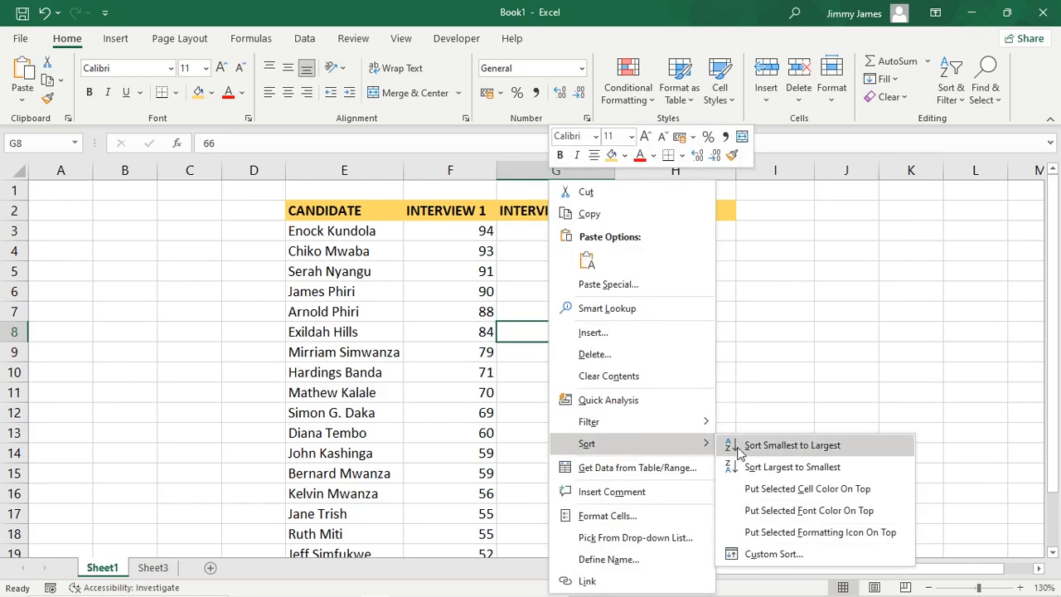
left_click(784, 466)
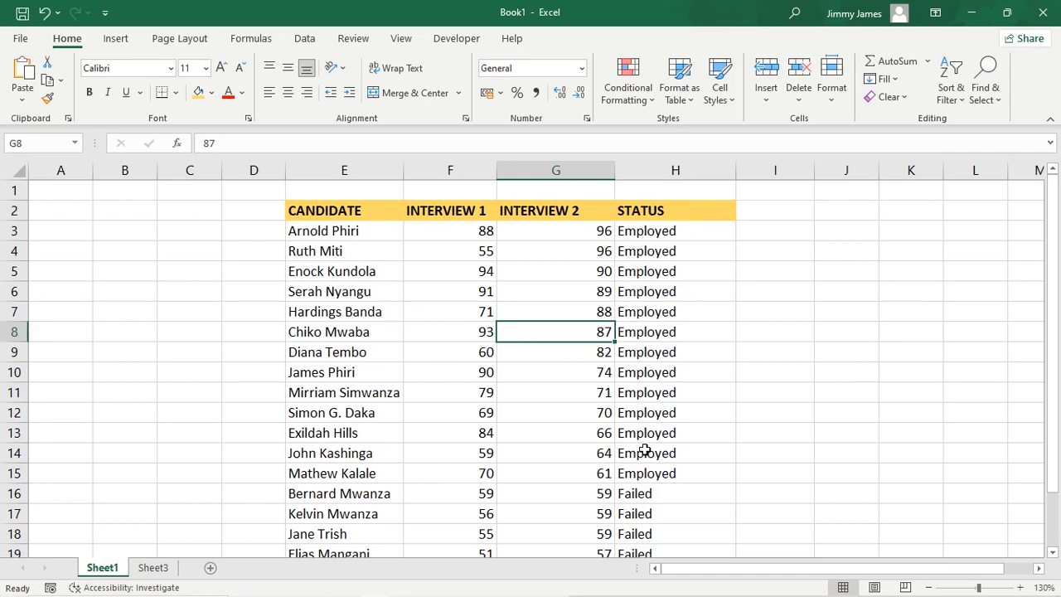
Filter the candidate data by the STATUS cell value Employed, and undo the filter
left_click(643, 246)
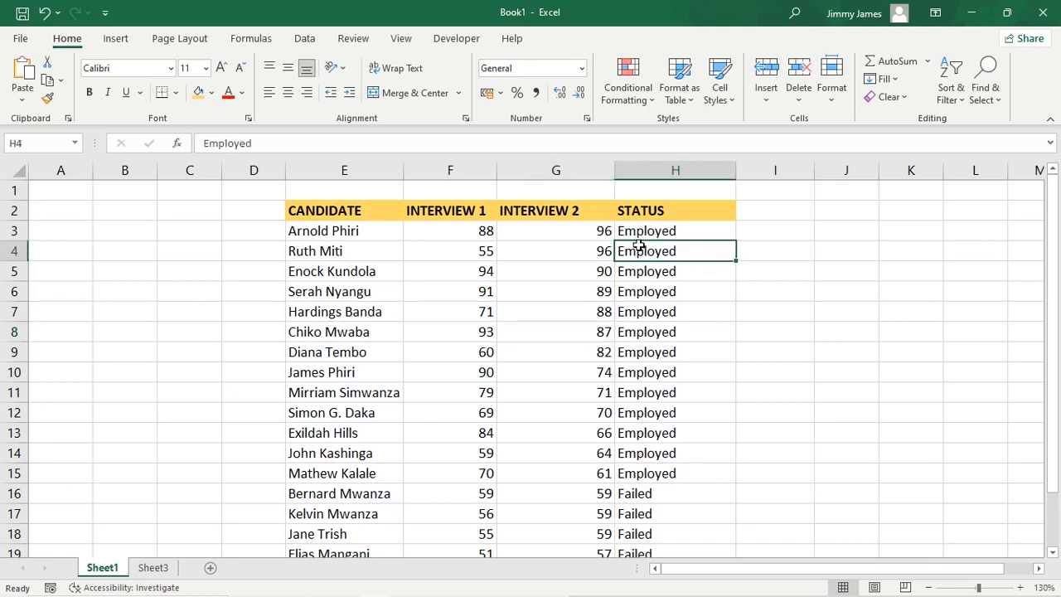
right_click(639, 256)
mouse_move(719, 426)
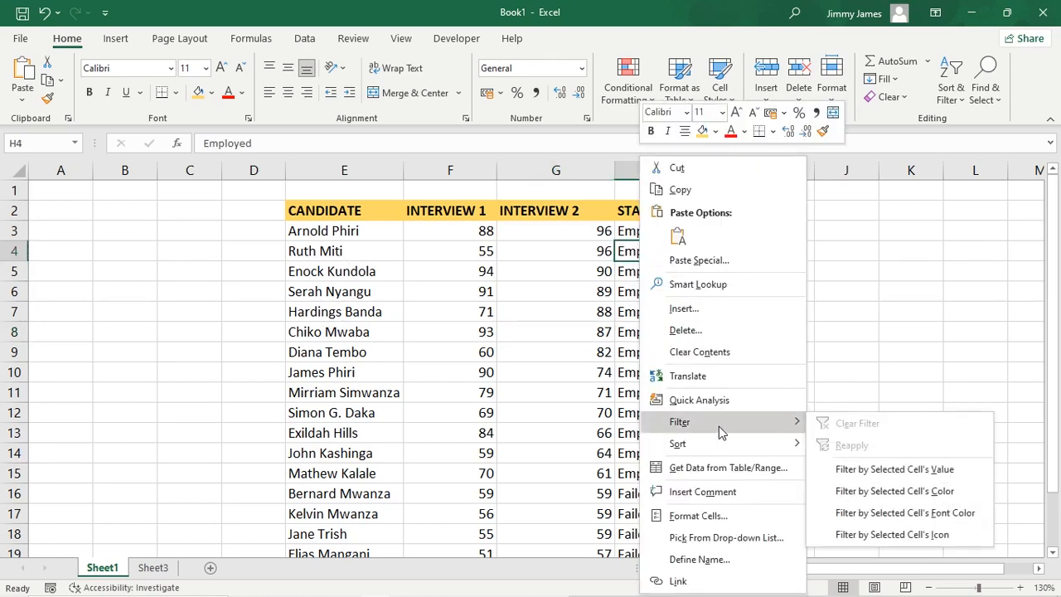
left_click(899, 471)
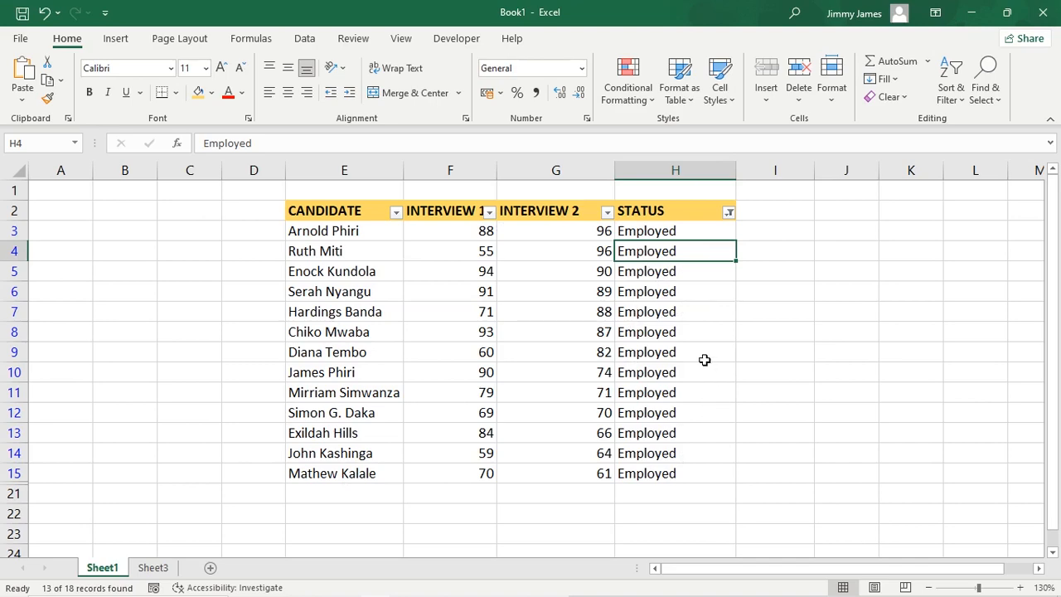
key("ctrl+z")
Filter the candidate data by the STATUS cell value Failed, and undo the filter
scroll(656, 436, "down", 1)
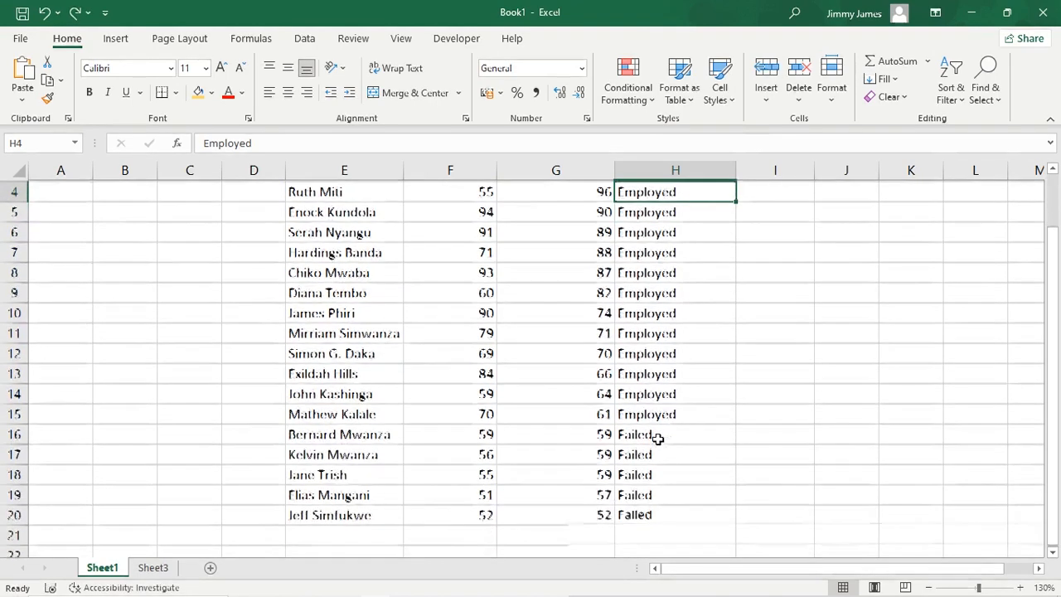
left_click(642, 437)
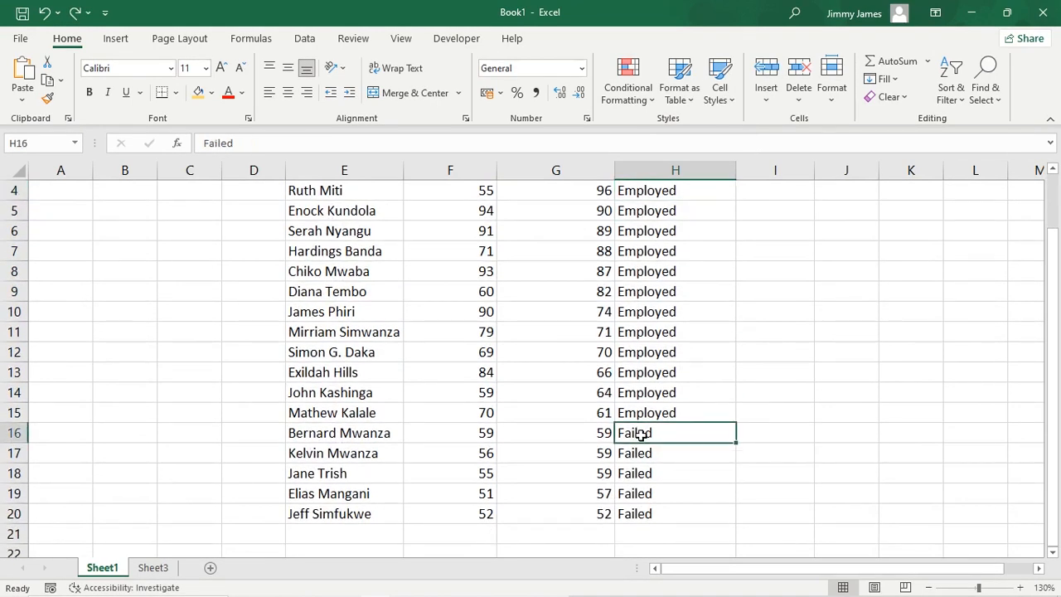
right_click(643, 437)
mouse_move(735, 428)
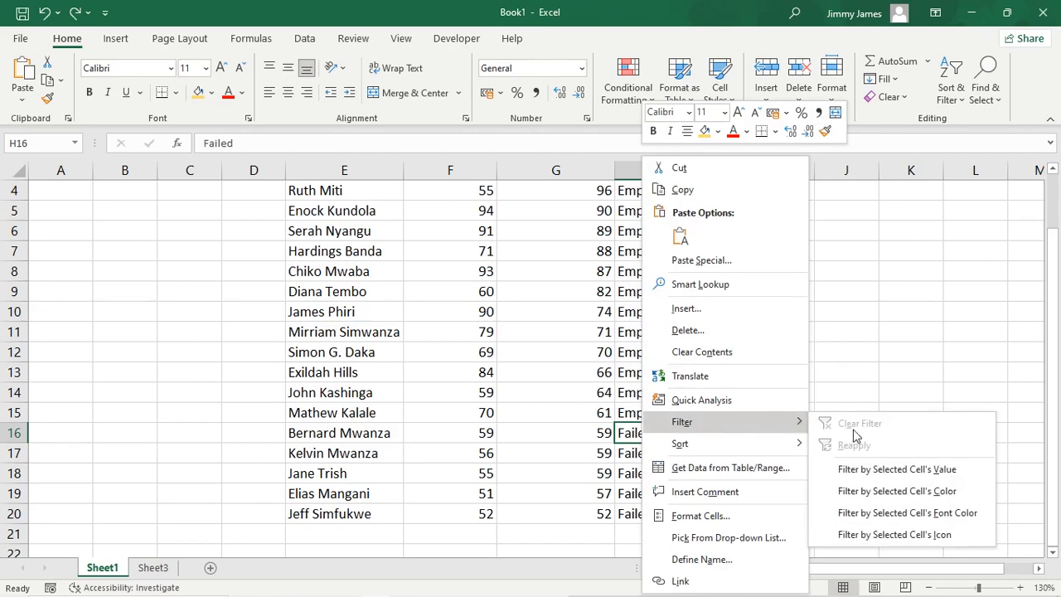
left_click(910, 469)
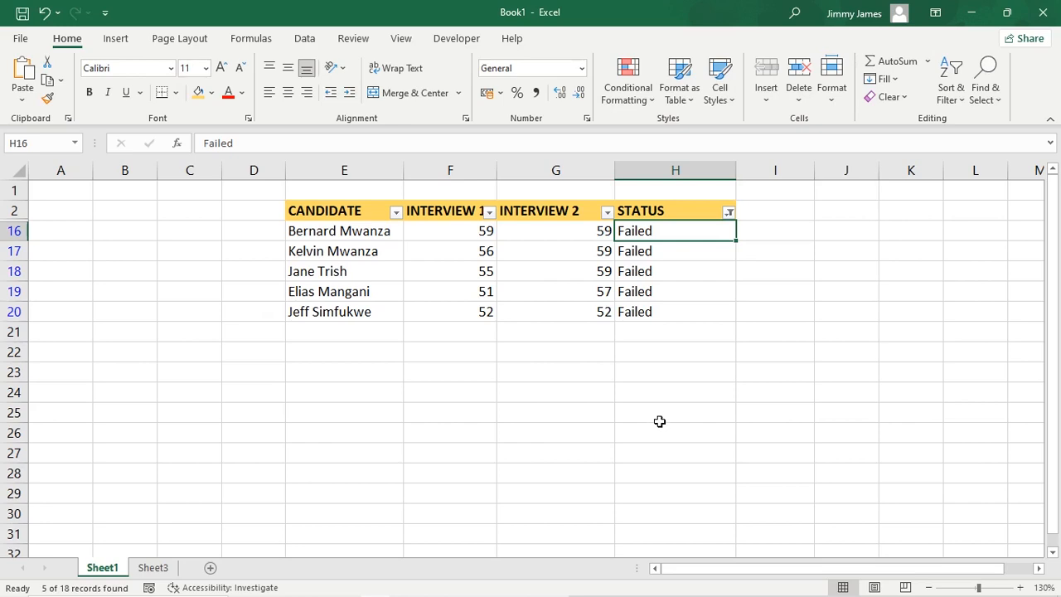
key("ctrl+z")
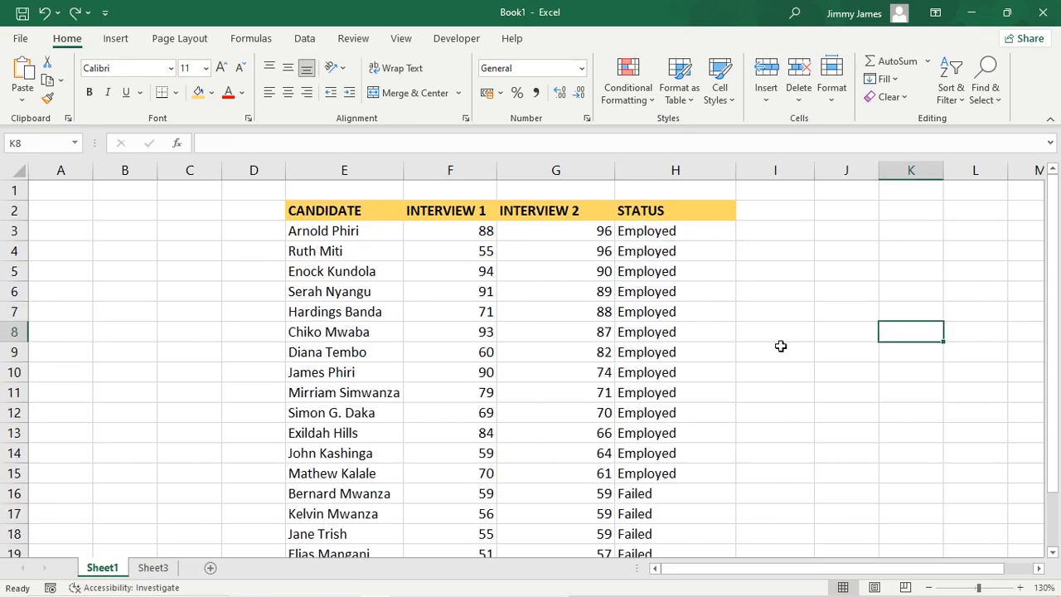
Convert the candidate data in E2:H20 into a table with headers
left_click_drag(308, 211, 699, 270)
key("ctrl+shift+Down")
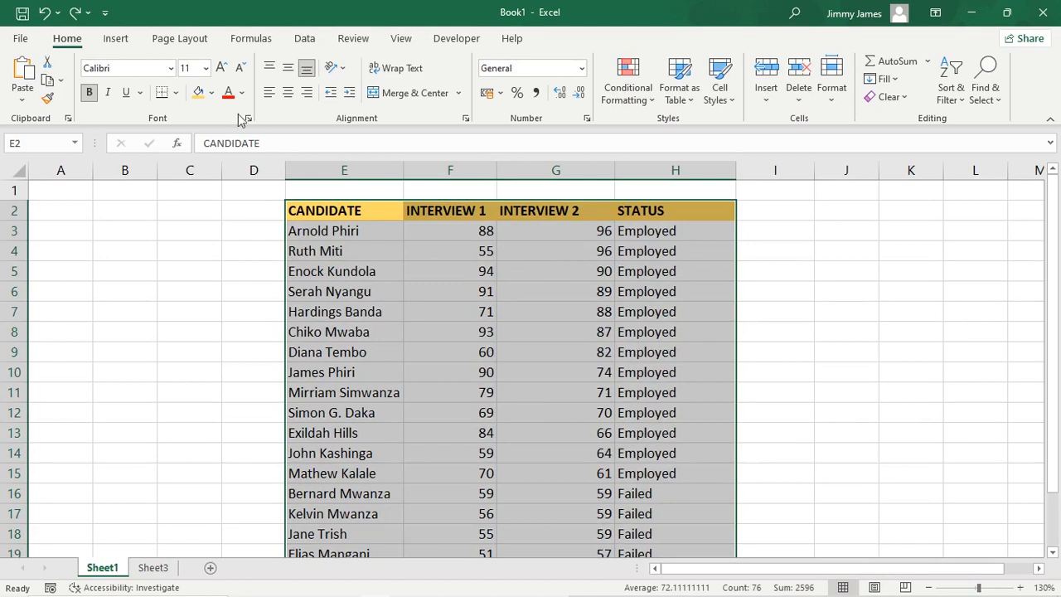
left_click(120, 39)
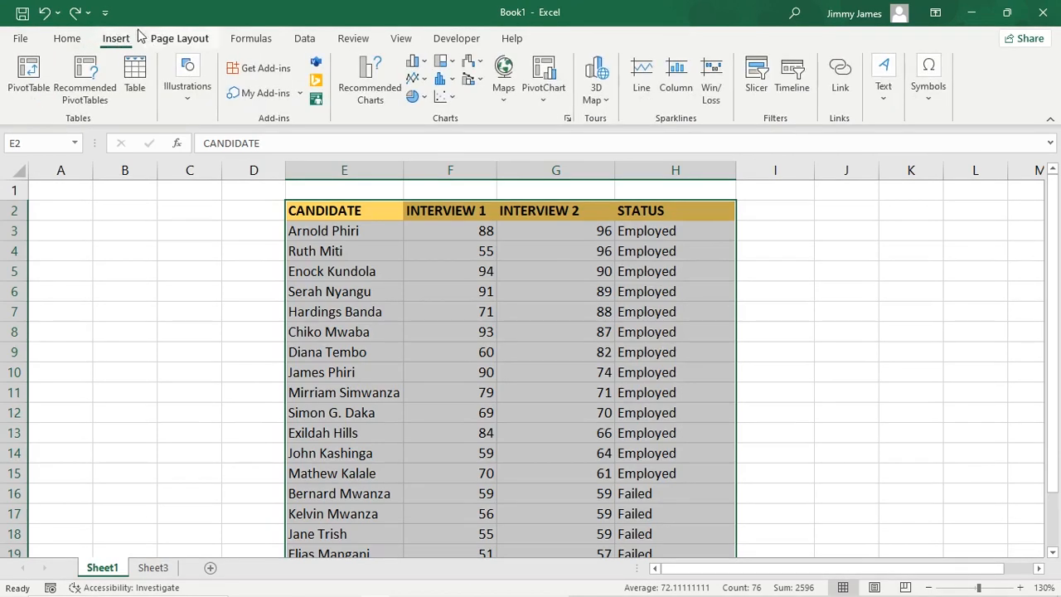
left_click(135, 75)
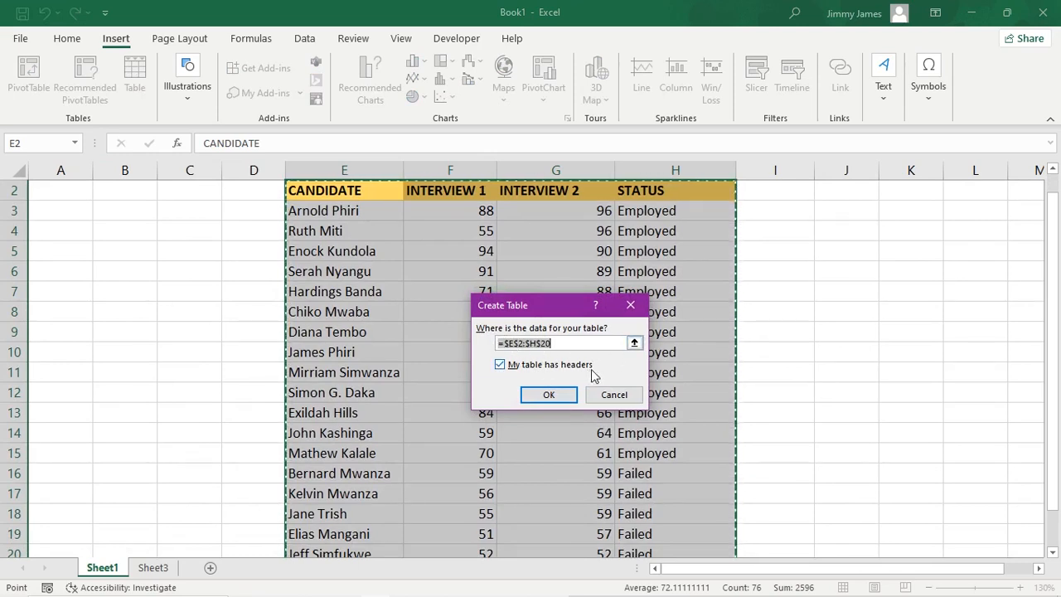
left_click(551, 396)
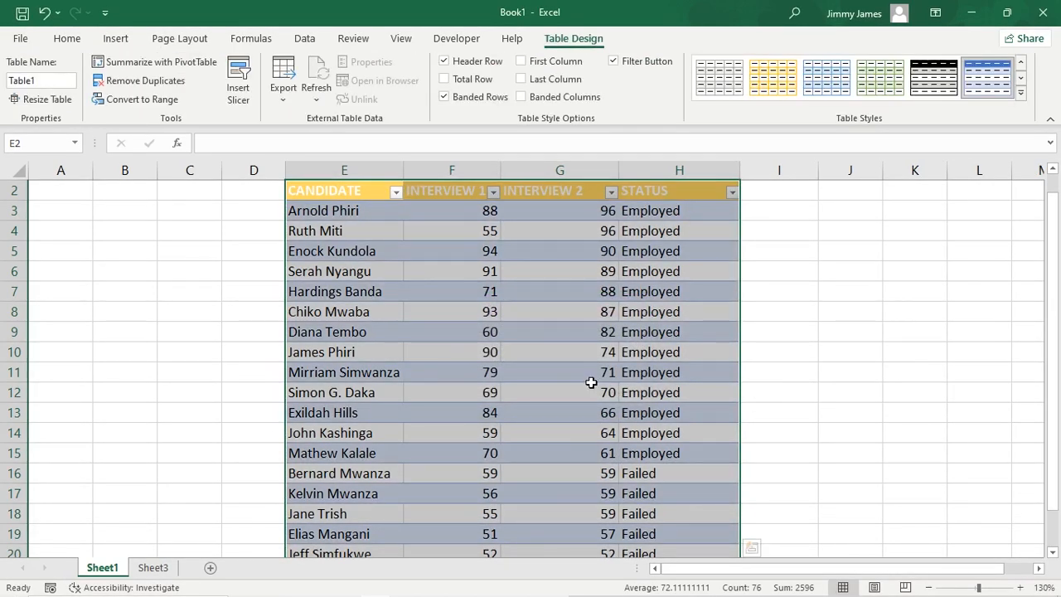
Turn off the table's banded rows, and switch its header filter buttons off and back on
scroll(591, 382, "up", 1)
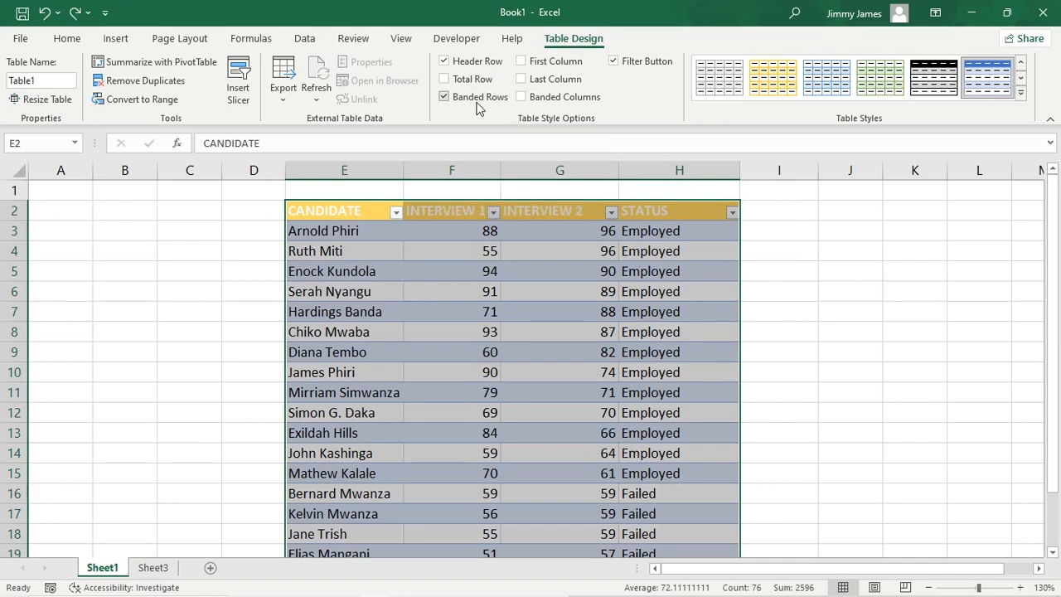
left_click(445, 98)
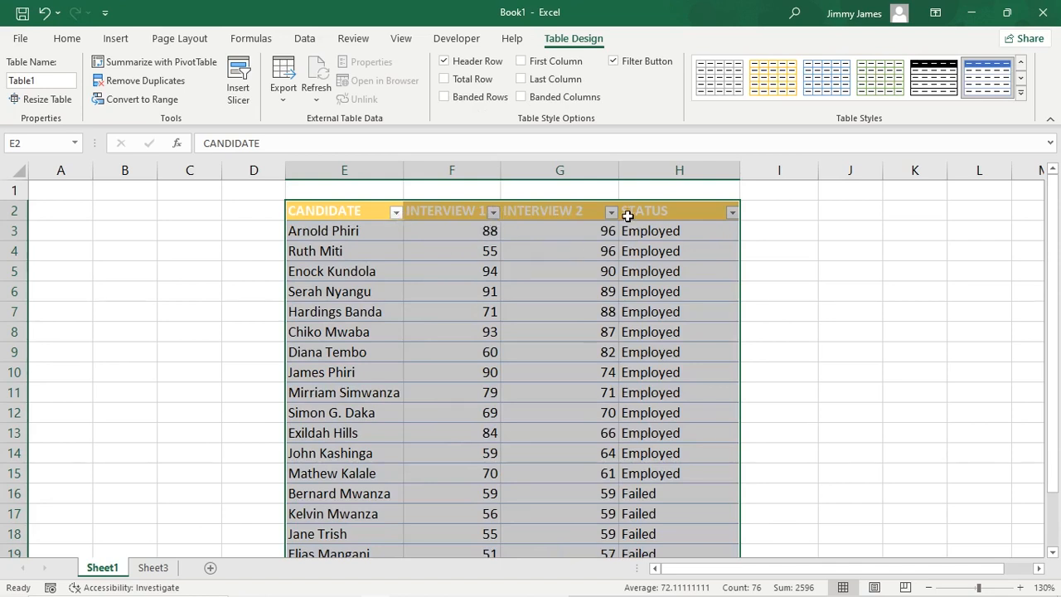
left_click(614, 61)
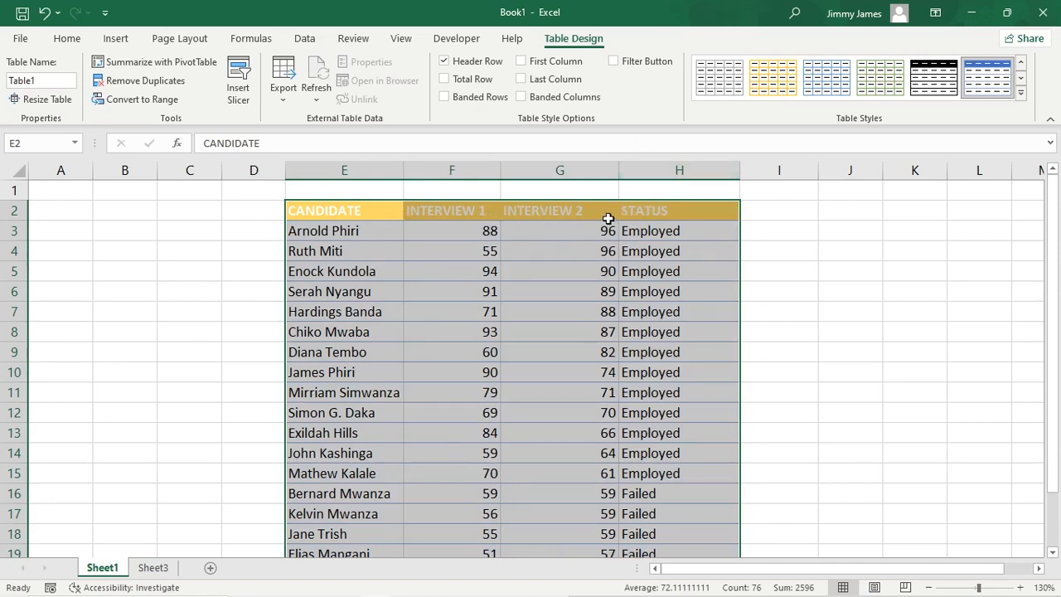
left_click(613, 61)
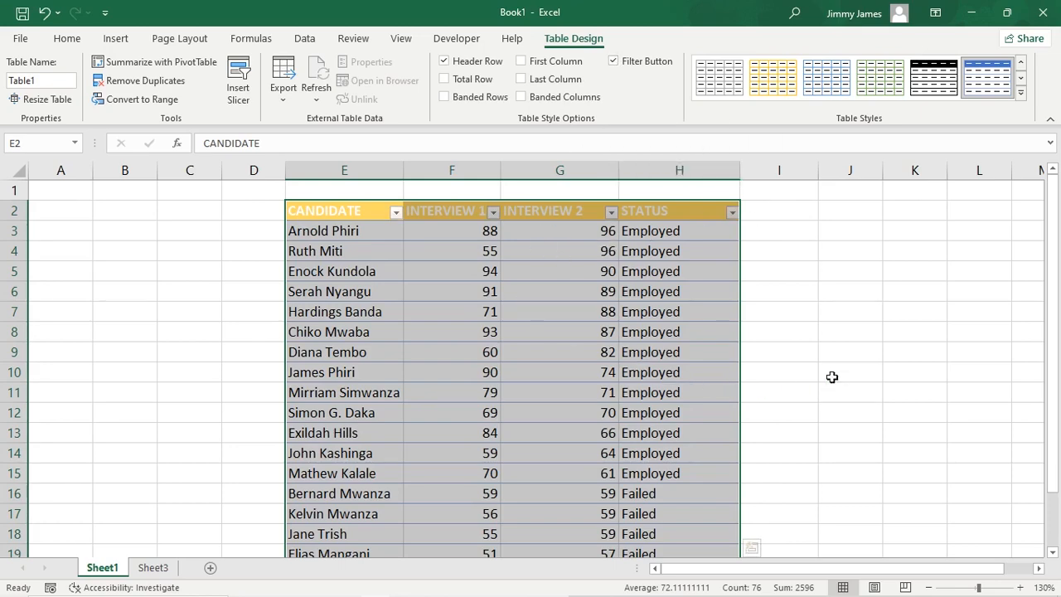
left_click(877, 321)
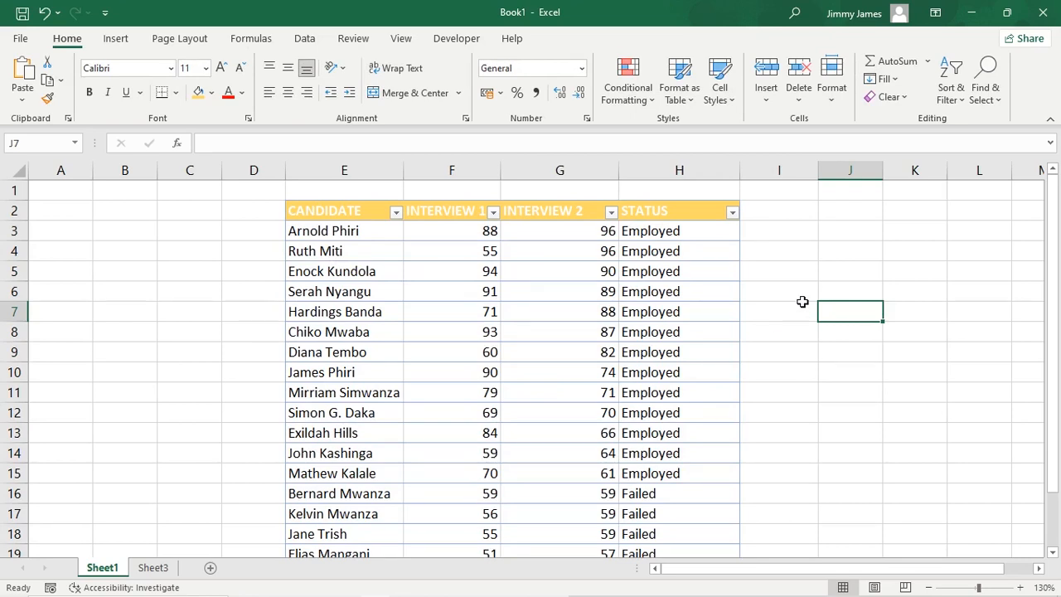
Filter the table's STATUS column to exclude Employed and show only Failed
left_click(732, 213)
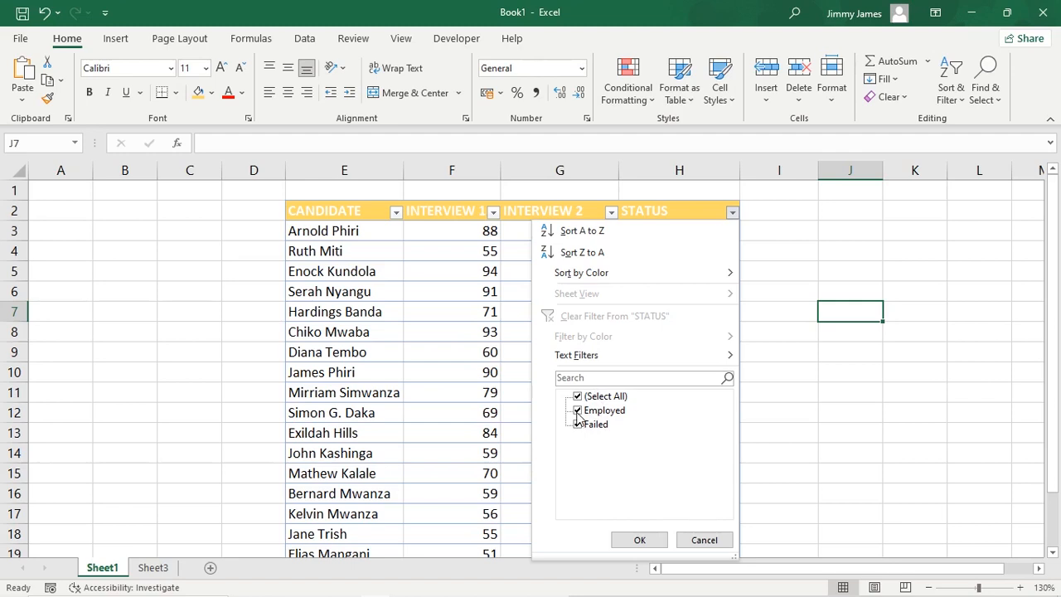
left_click(578, 412)
left_click(640, 540)
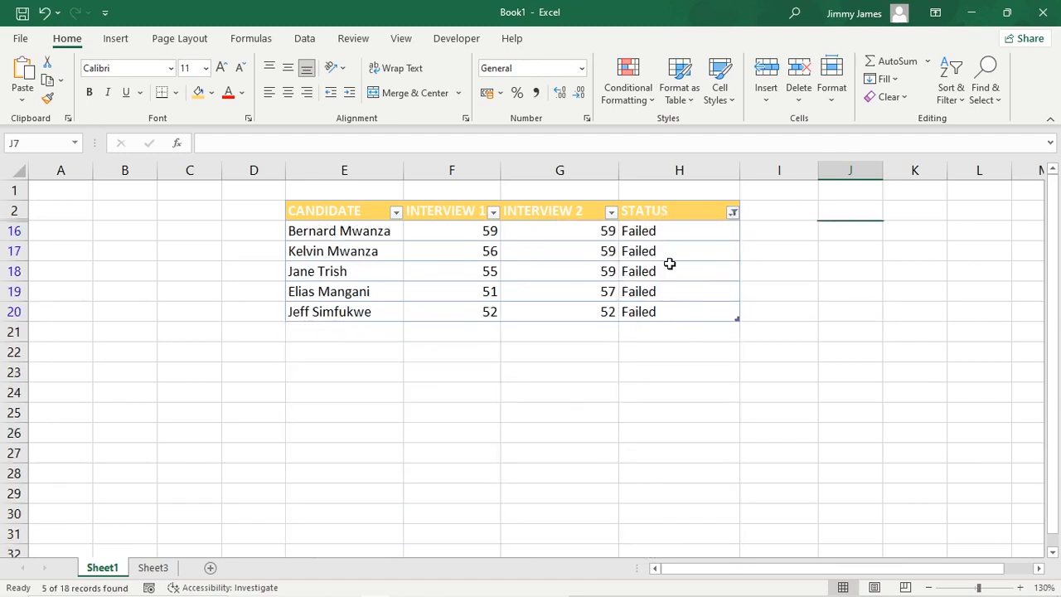
Change the table's STATUS filter to include Employed as well as Failed
left_click(733, 213)
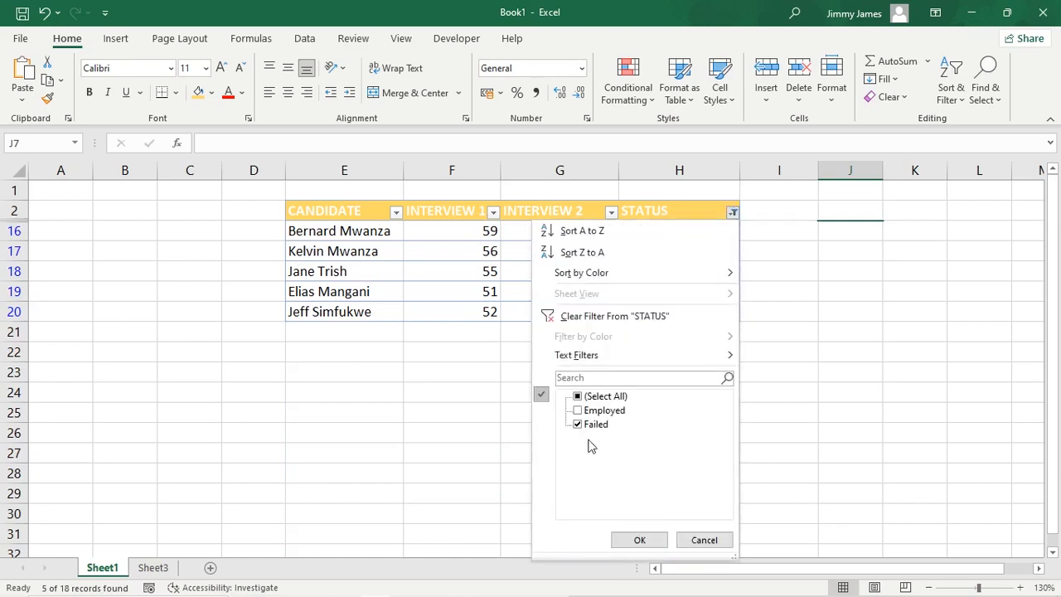
left_click(578, 411)
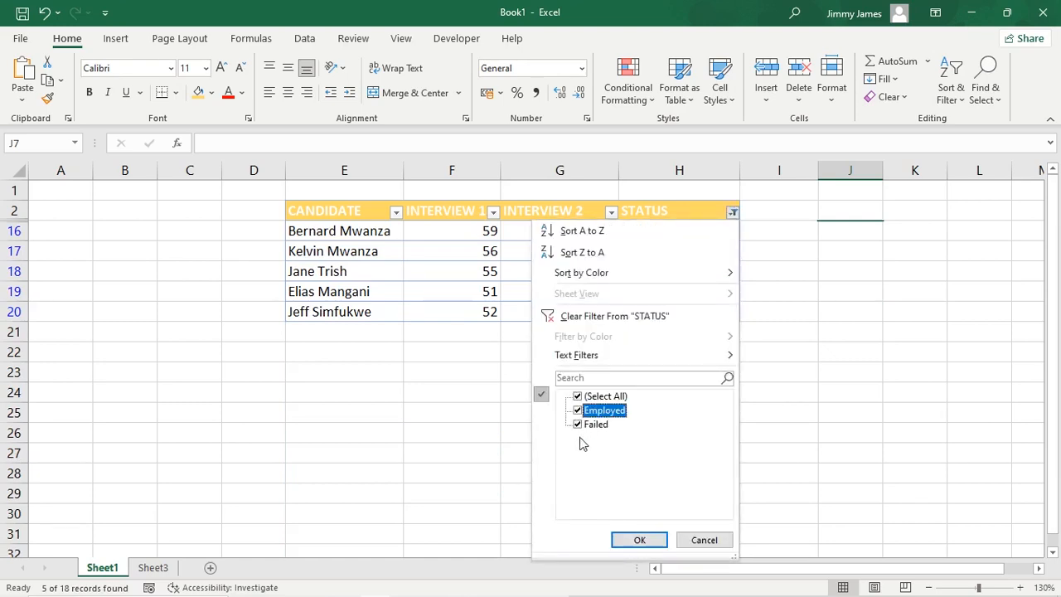
left_click(577, 425)
left_click(638, 539)
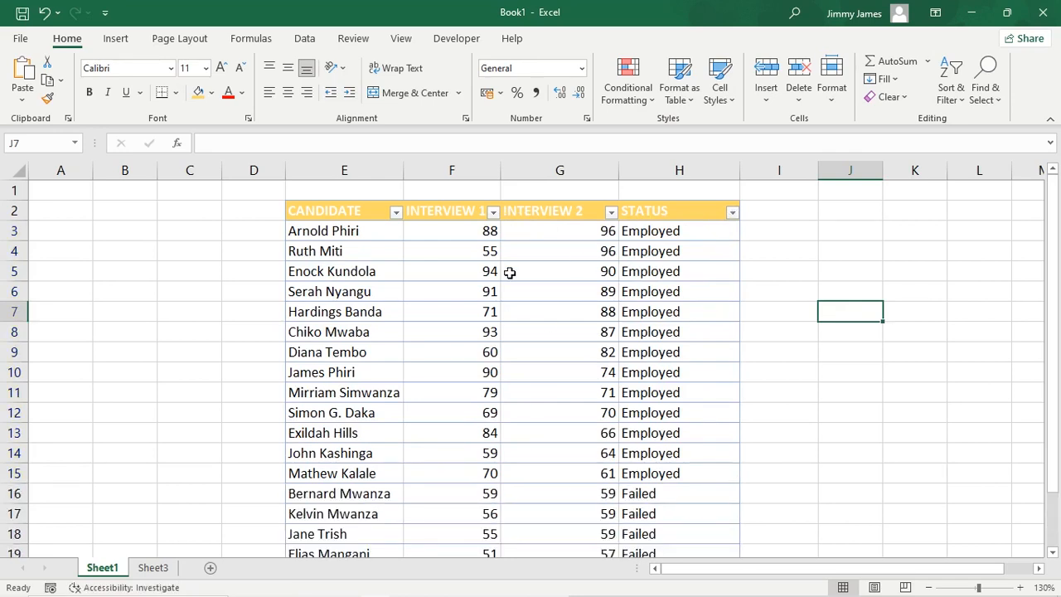
Filter the table's INTERVIEW 2 column to show only the score 96, and undo the filter
left_click(610, 212)
left_click_drag(602, 434, 605, 489)
scroll(605, 497, "up", 3)
left_click(457, 396)
scroll(500, 426, "down", 3)
left_click(457, 509)
left_click(518, 540)
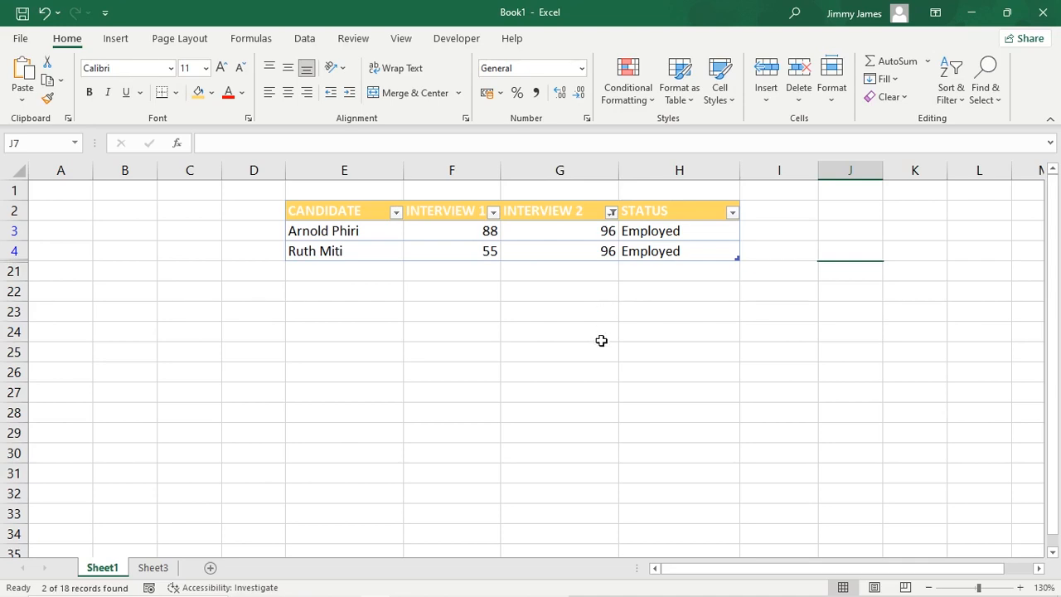
key("ctrl+z")
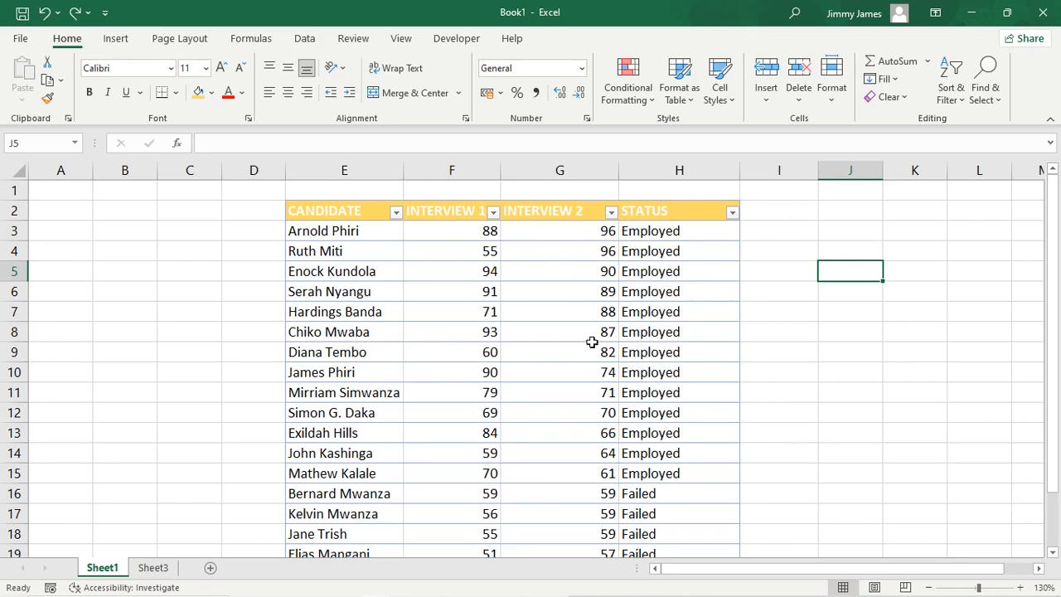
Insert a new table row above the candidate in row 10
left_click(370, 374)
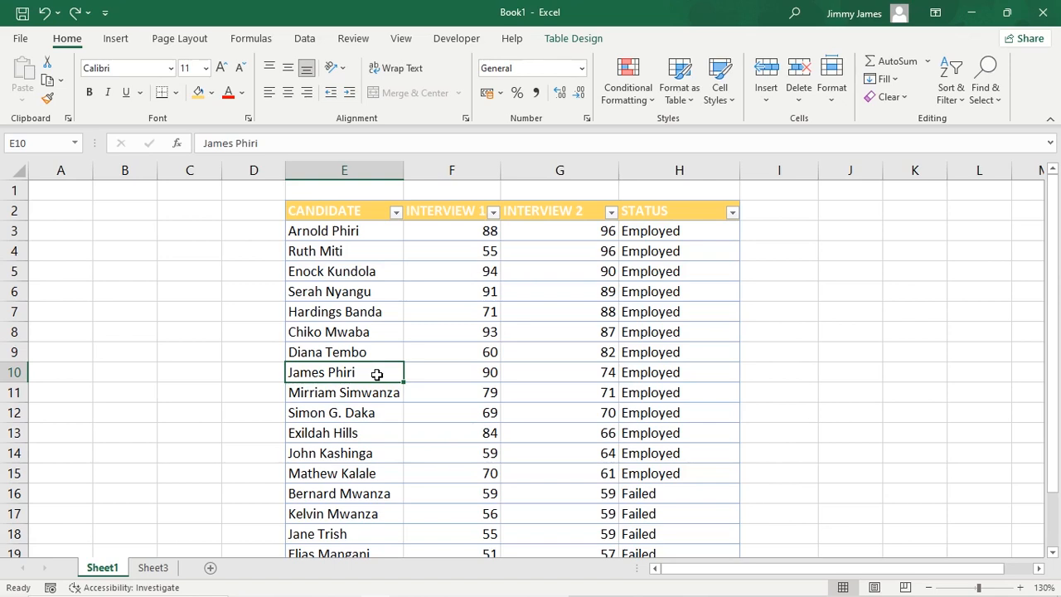
right_click(376, 374)
mouse_move(404, 320)
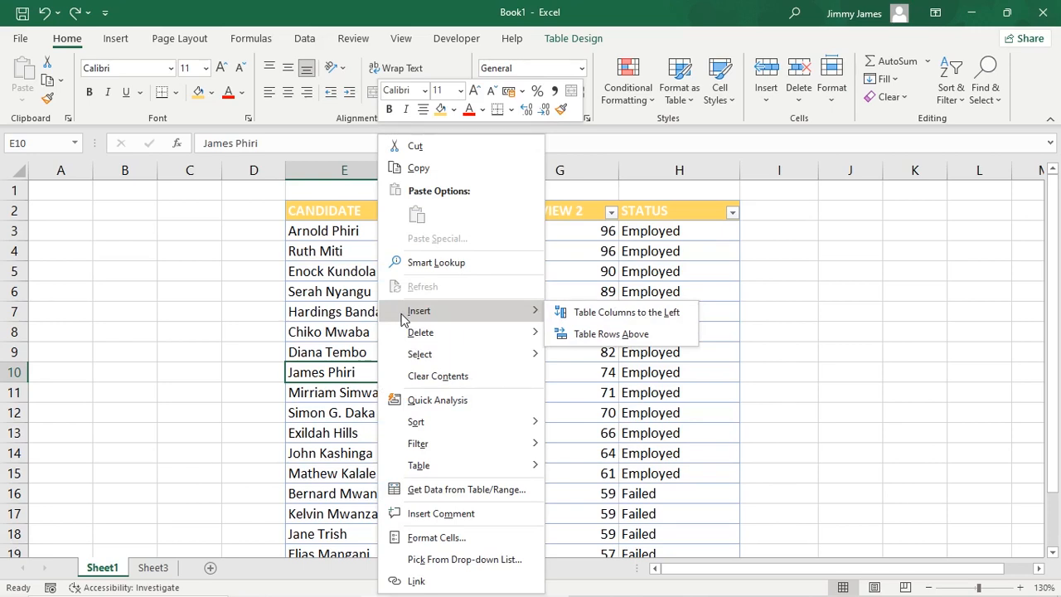
left_click(609, 335)
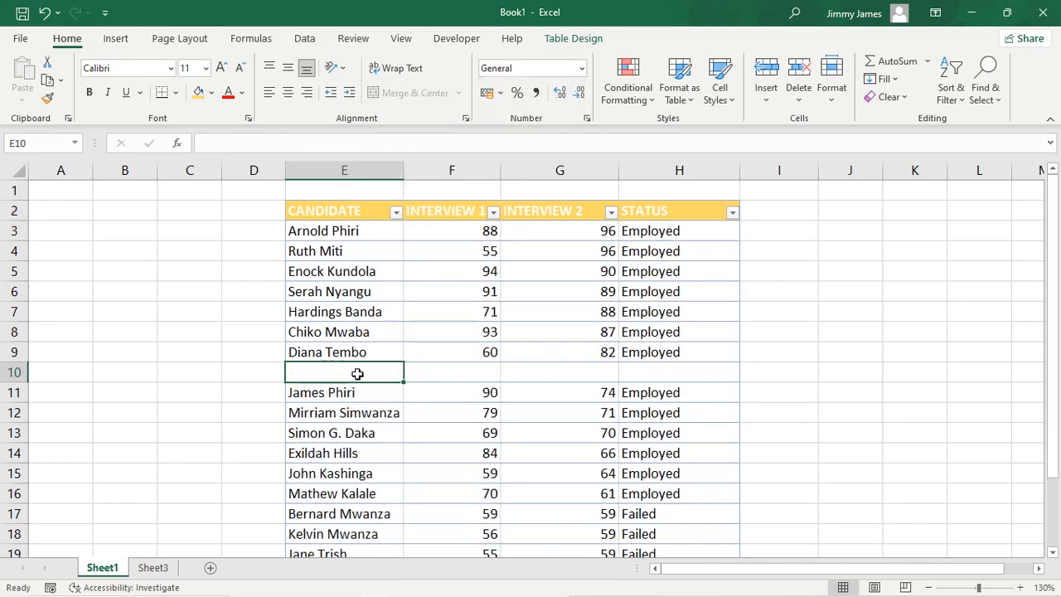
Fill row 10 with a new candidate's full name, INTERVIEW 1 score 93, INTERVIEW 2 score 98 and STATUS Employed
type("Willian Musena")
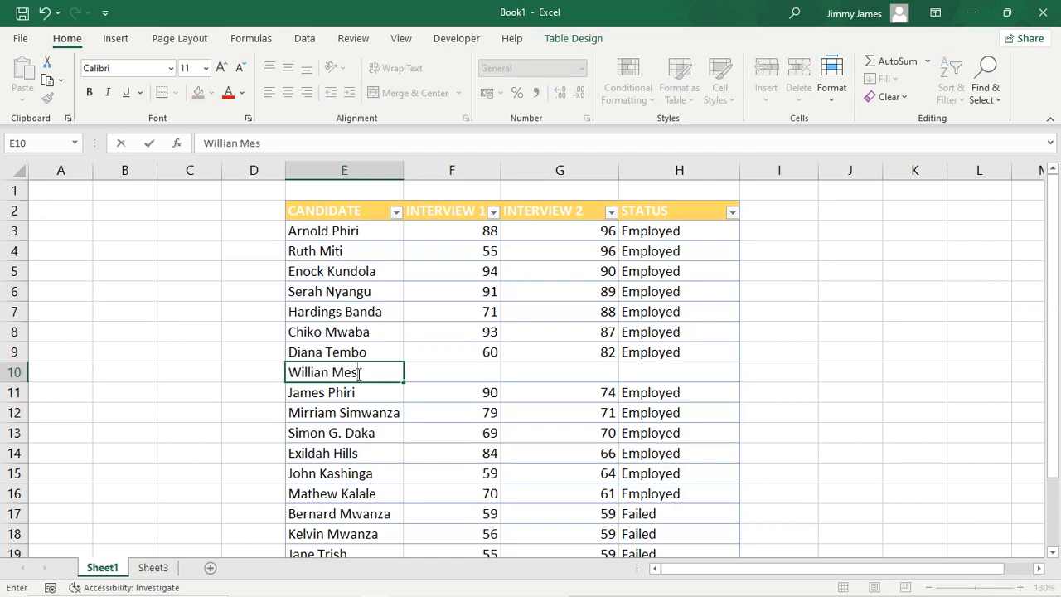
left_click(495, 372)
type("93")
left_click(548, 367)
type("98")
left_click(654, 374)
type("Employed")
key("Return")
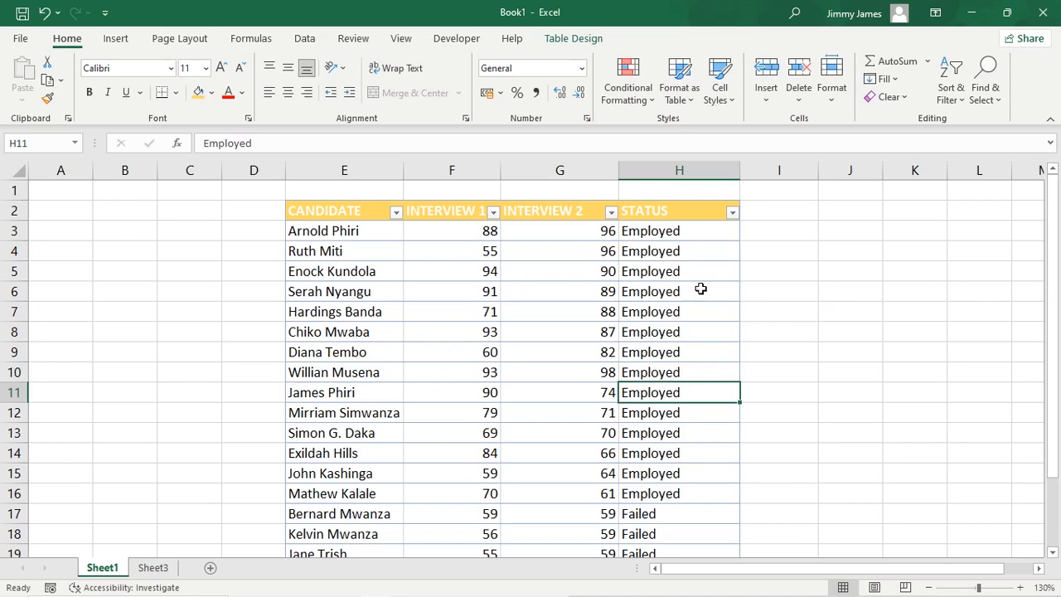
Insert a table column to the right of STATUS and name its header Day Starting
left_click(701, 219)
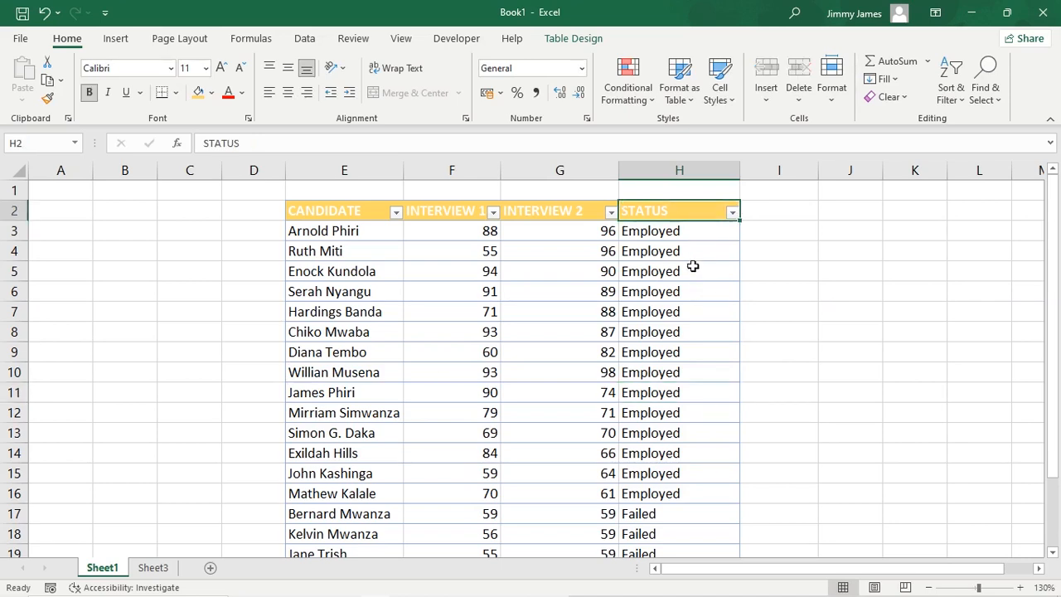
right_click(686, 215)
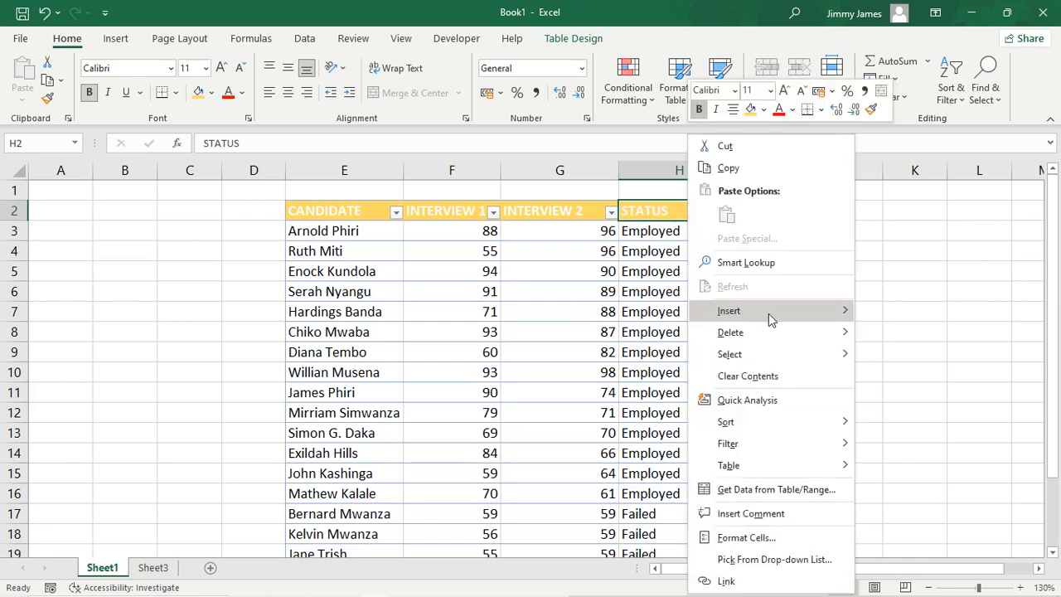
mouse_move(789, 319)
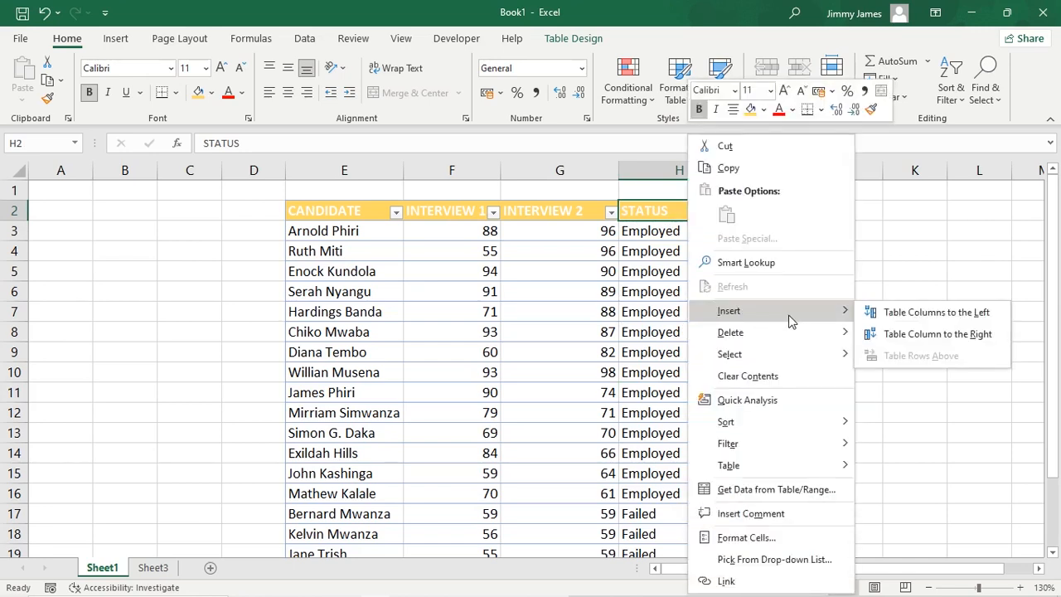
left_click(948, 342)
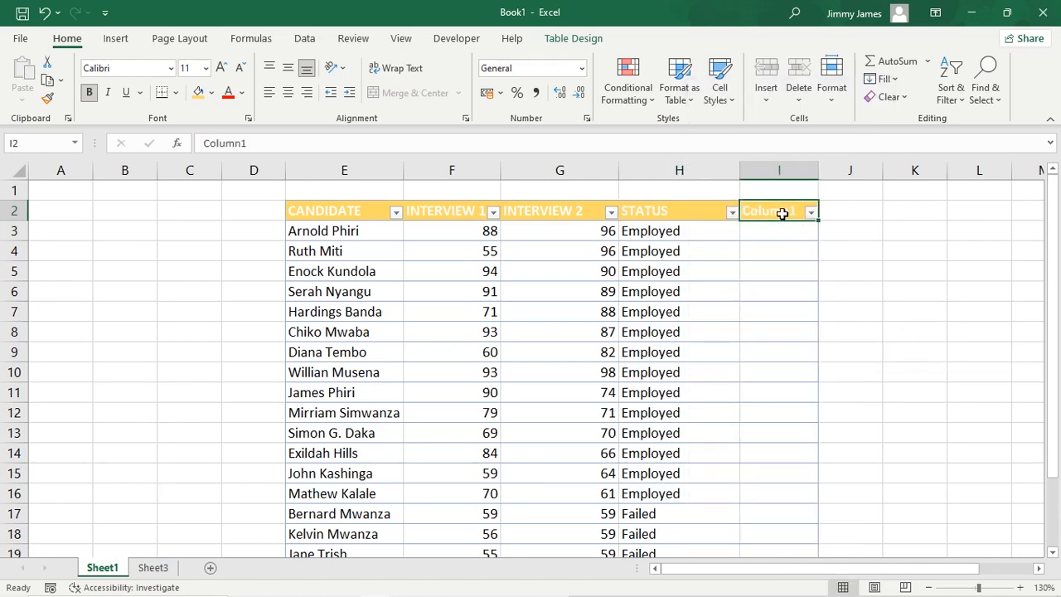
type("Day Starting")
key("Return")
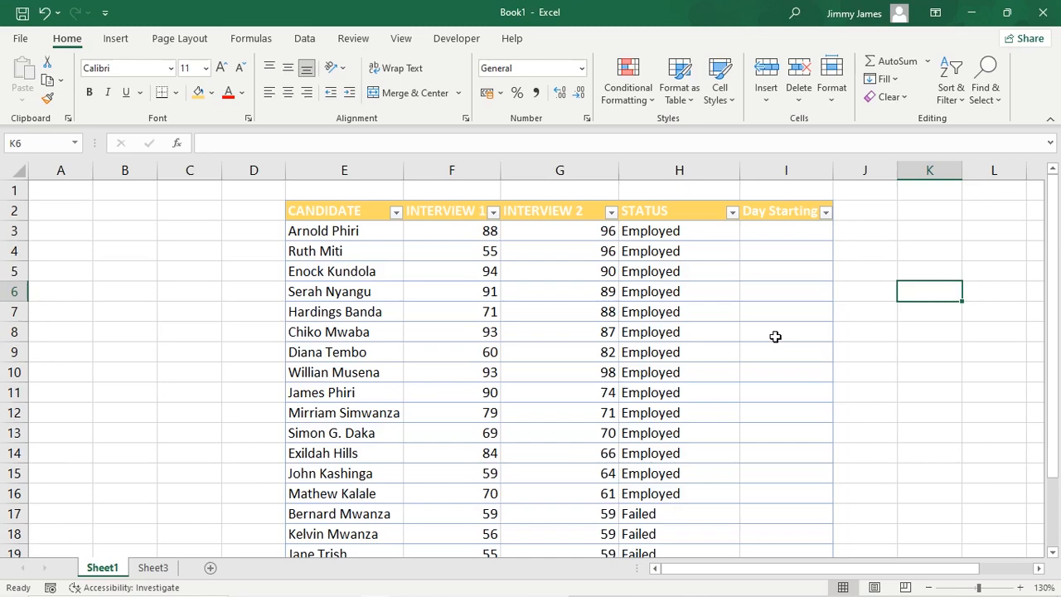
Delete the Day Starting column from the table
left_click(770, 212)
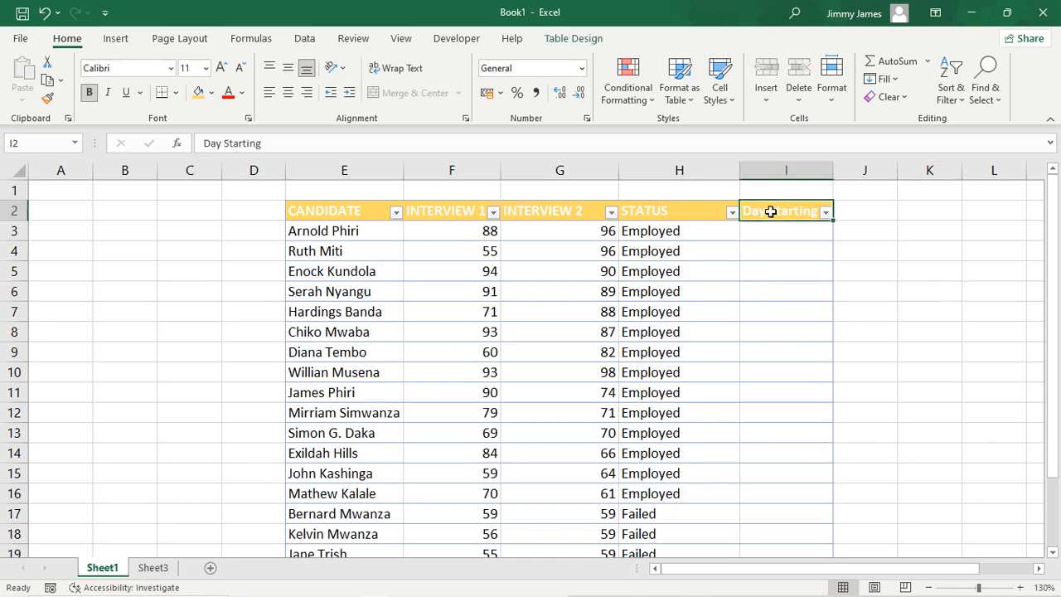
right_click(770, 211)
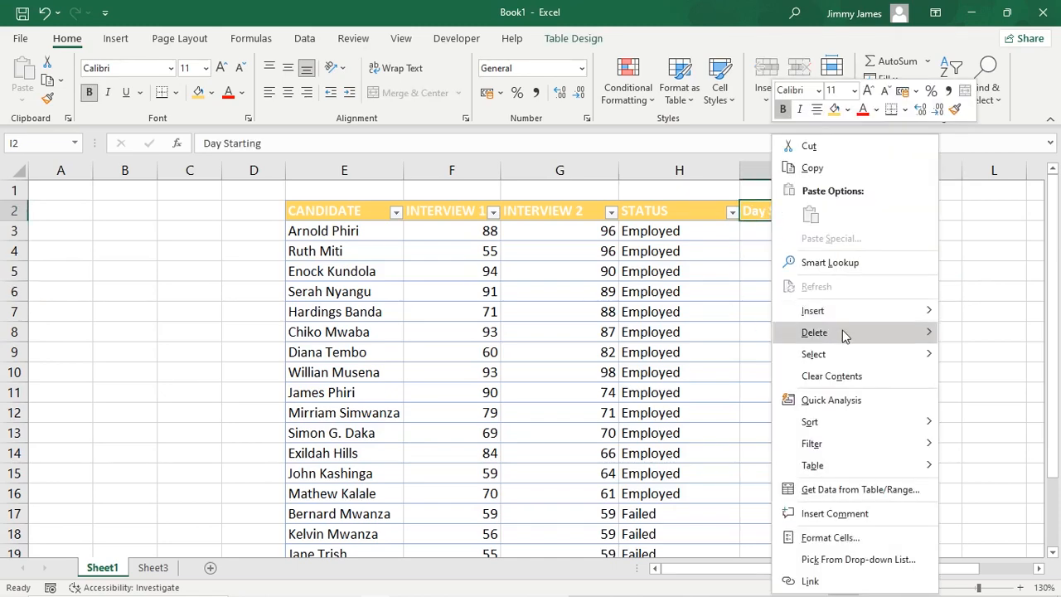
mouse_move(844, 334)
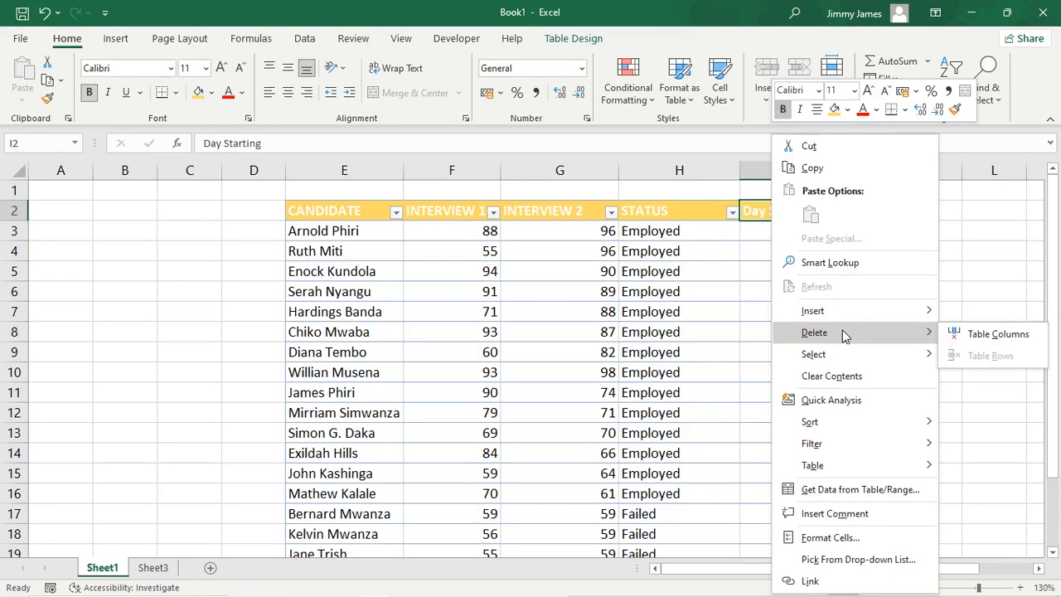
left_click(993, 335)
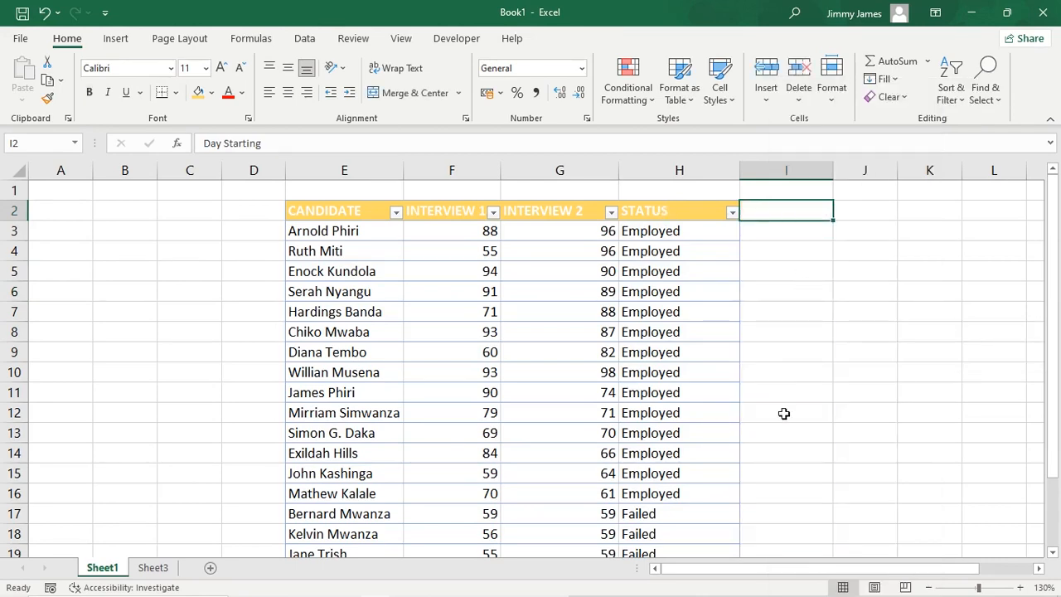
Delete the STATUS column from the table
left_click(672, 214)
right_click(672, 215)
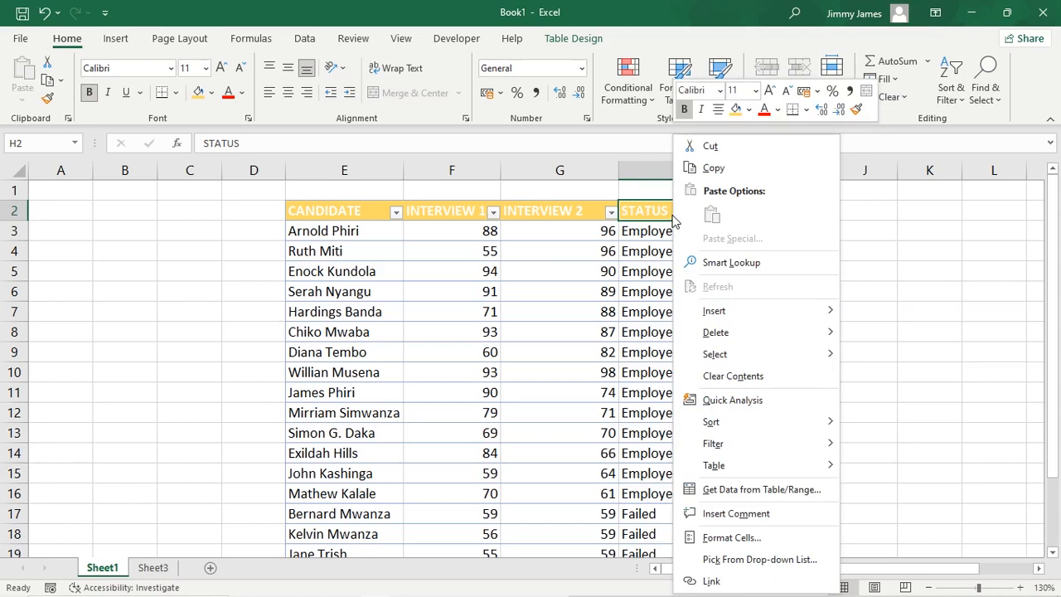
mouse_move(815, 343)
left_click(888, 339)
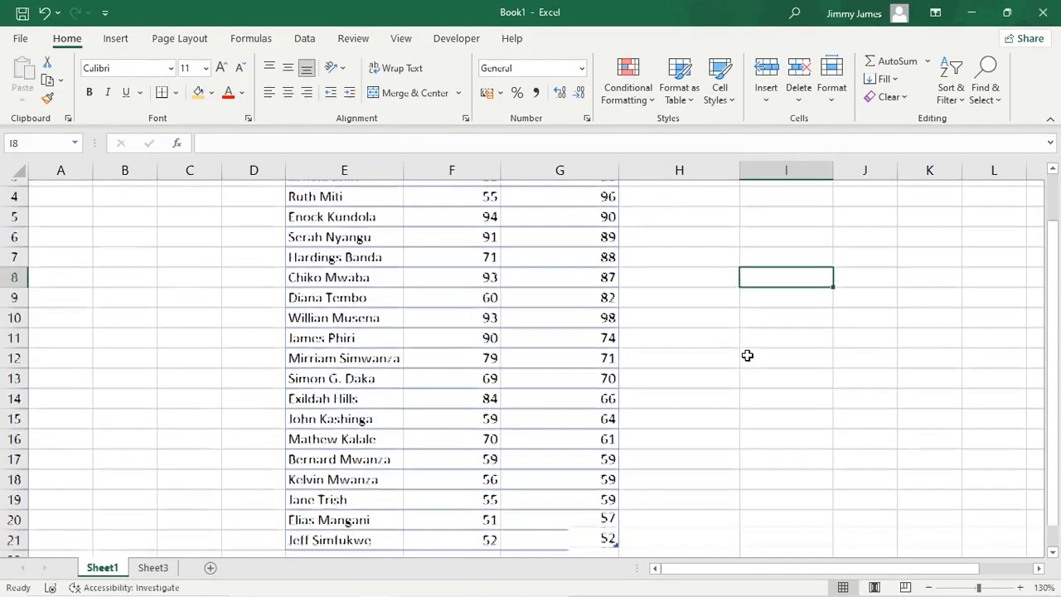
scroll(749, 355, "up", 1)
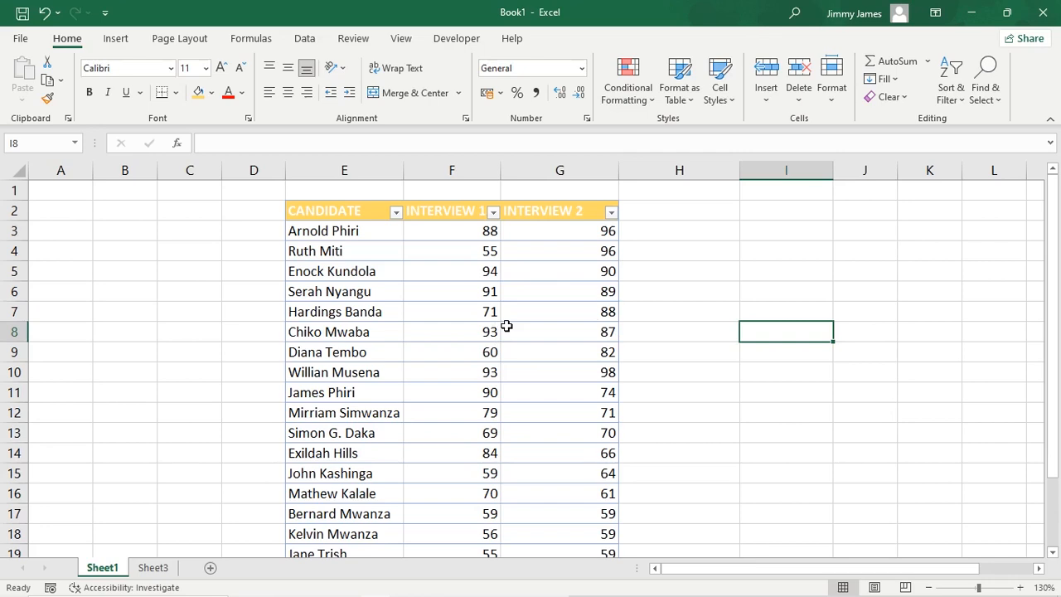
left_click(638, 372)
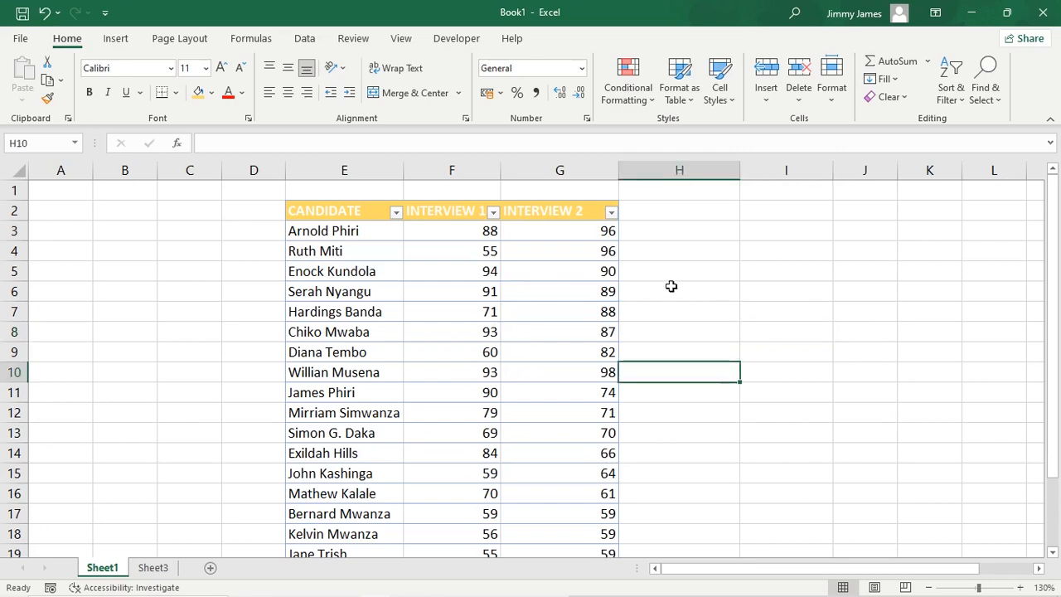
Set up a Greater Than conditional formatting rule for the INTERVIEW 2 scores in G3:G21 with a threshold of 80
left_click_drag(534, 230, 604, 549)
scroll(331, 332, "up", 2)
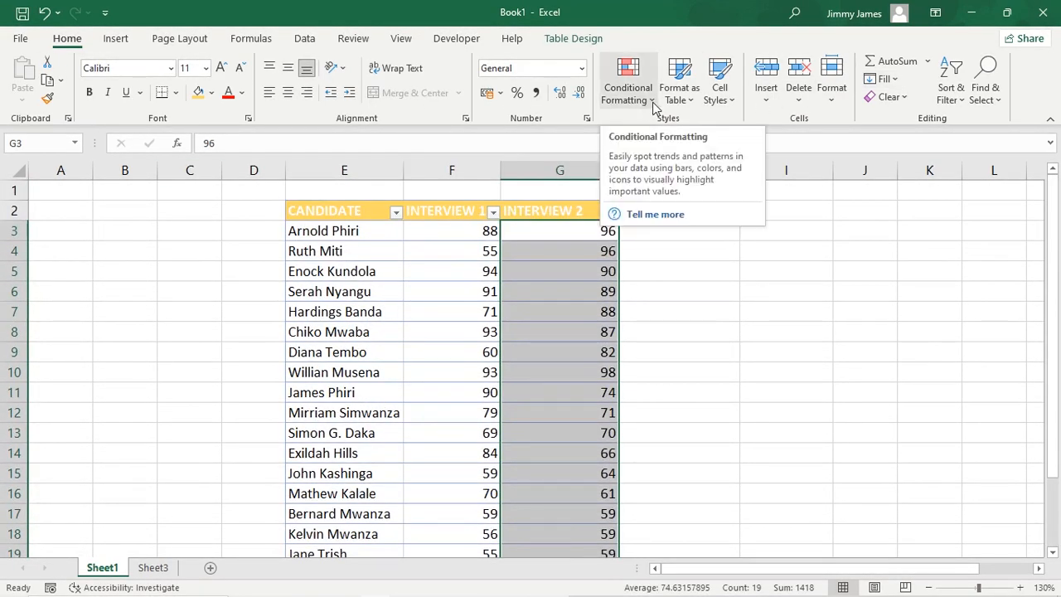
left_click(652, 102)
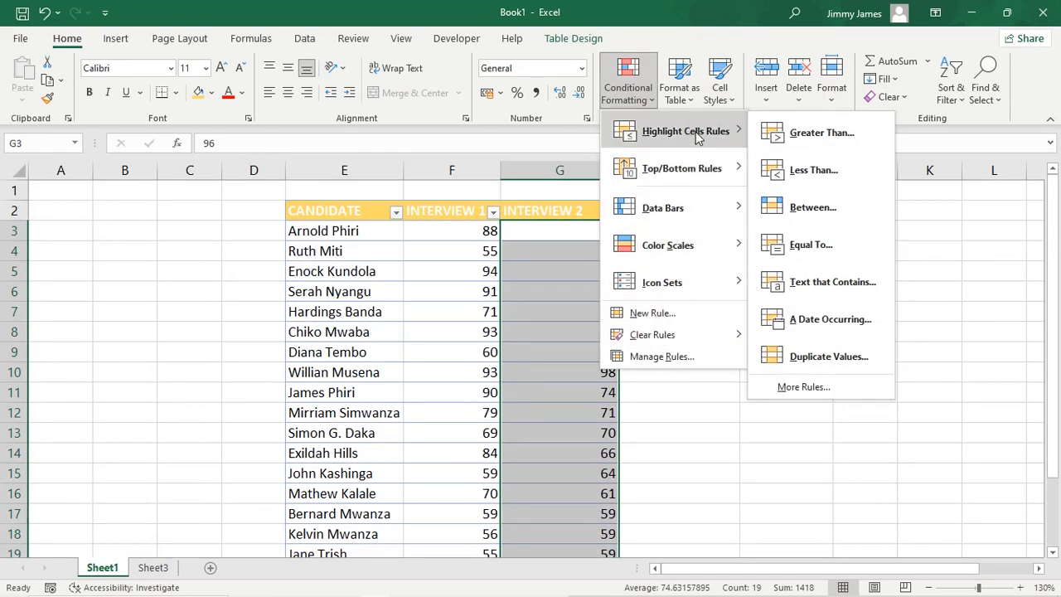
left_click(814, 137)
type("75")
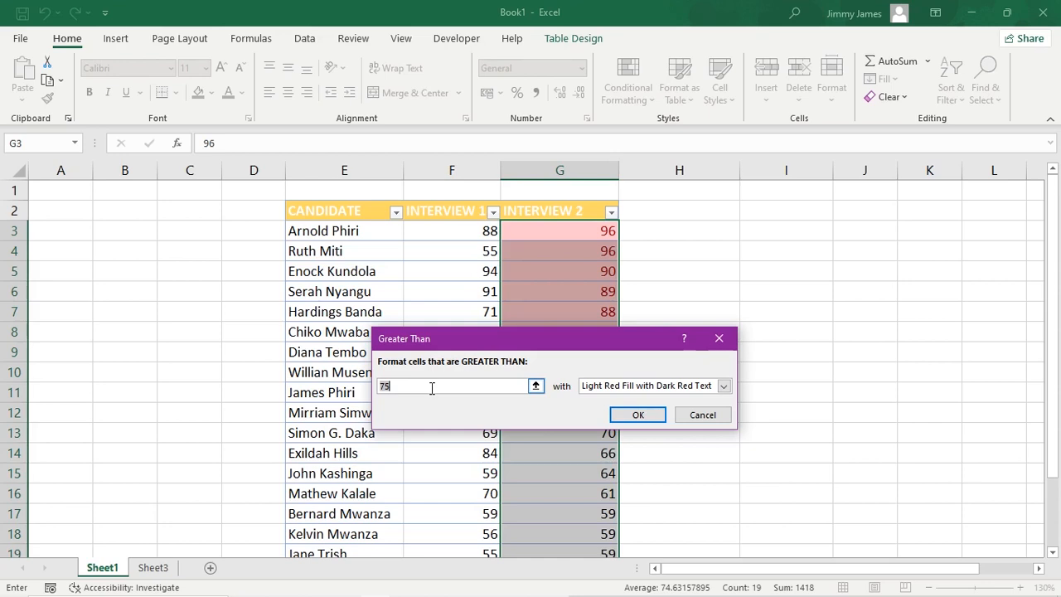
key("BackSpace")
key("BackSpace")
type("80")
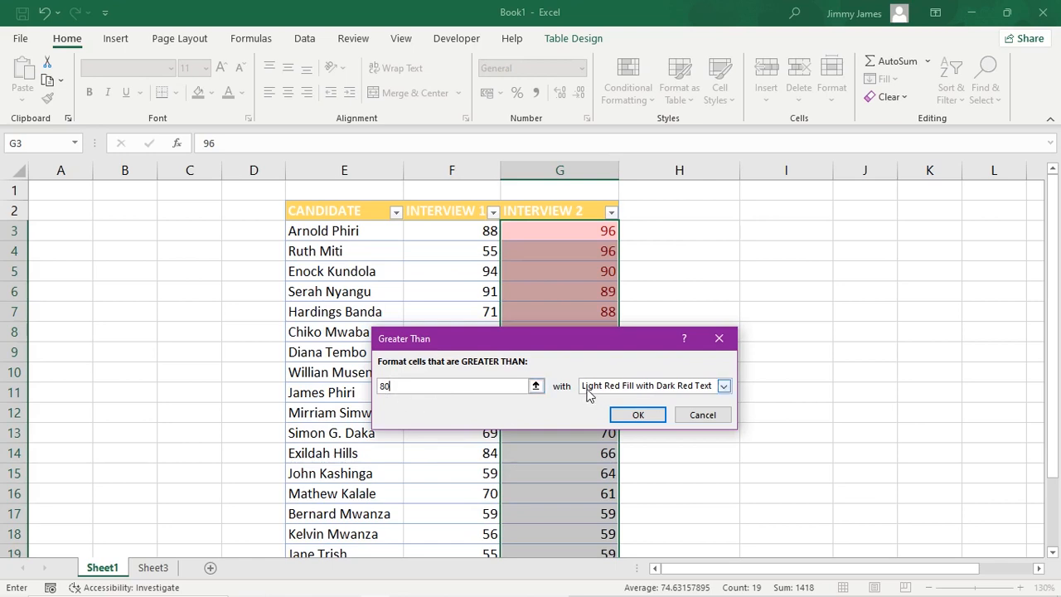
Give the INTERVIEW 2 rule the Green Fill with Dark Green Text format and apply it
left_click(723, 390)
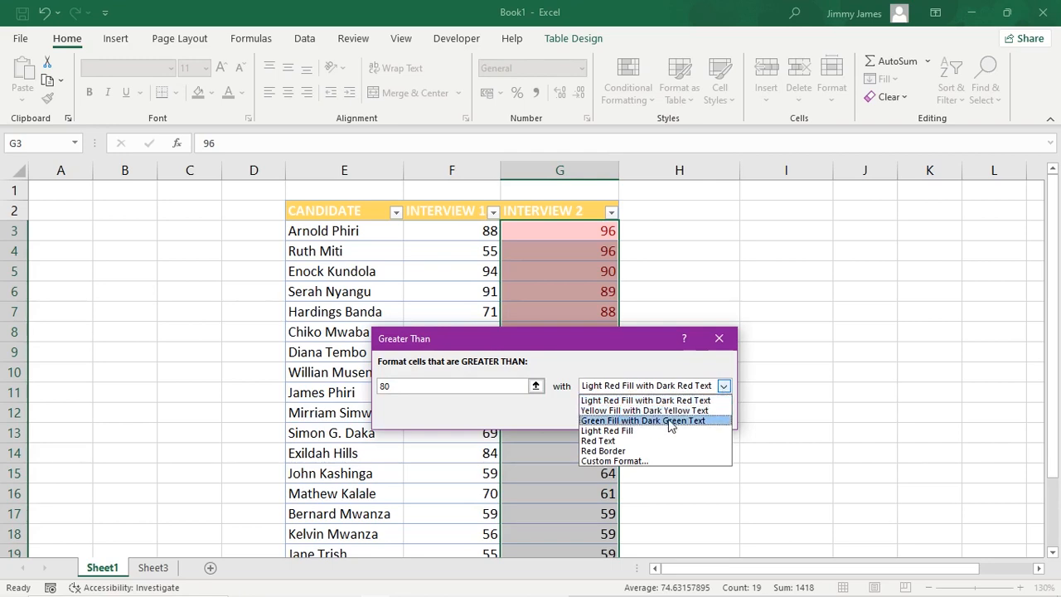
left_click(627, 421)
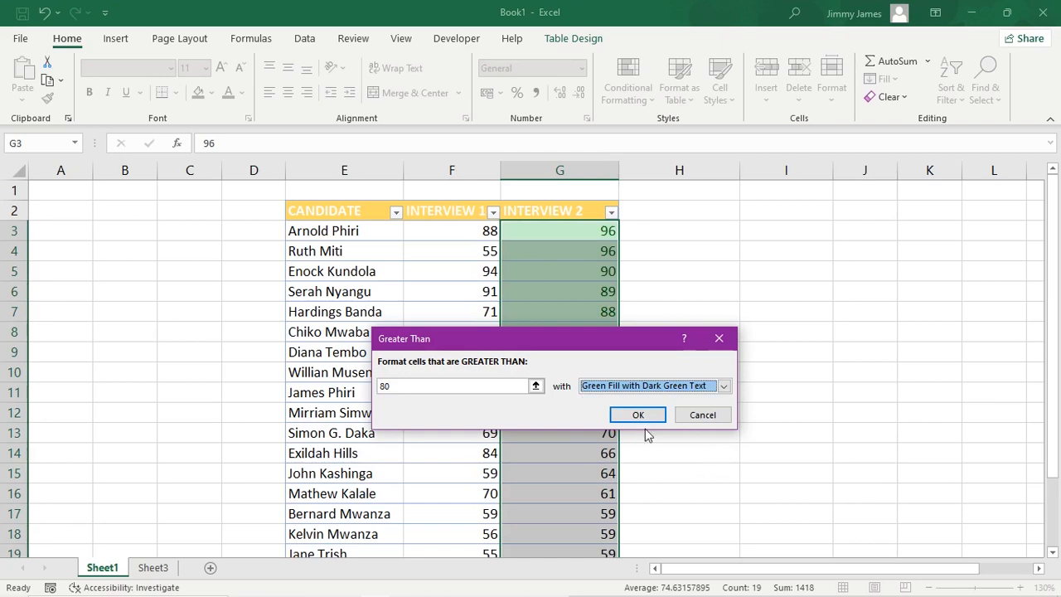
left_click(643, 416)
left_click(786, 387)
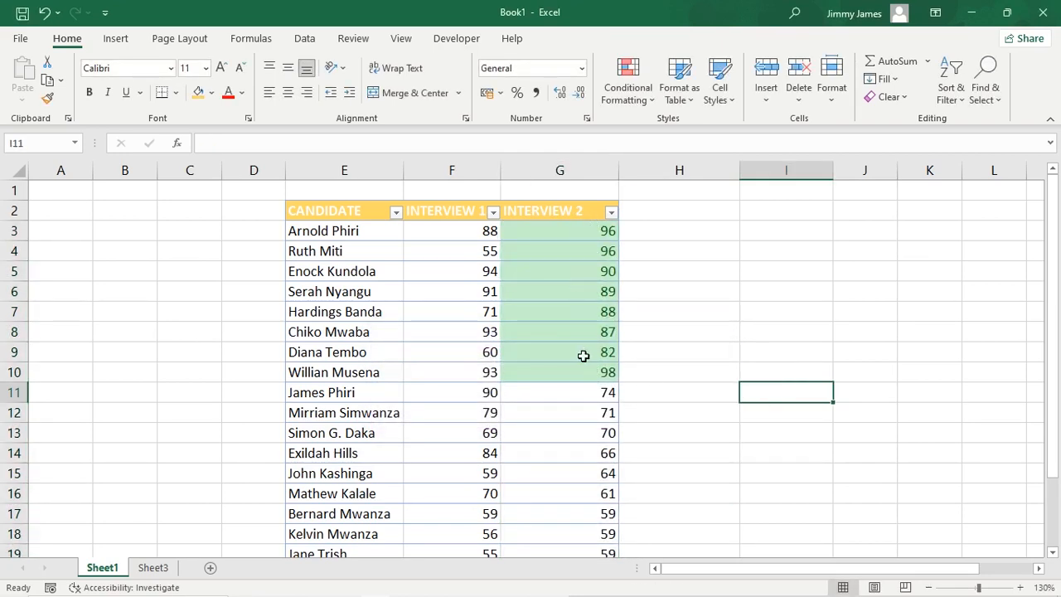
scroll(573, 407, "down", 5)
scroll(573, 407, "up", 5)
Highlight INTERVIEW 1 scores in F3:F21 greater than 70 with Light Red Fill with Dark Red Text using conditional formatting
left_click(449, 233)
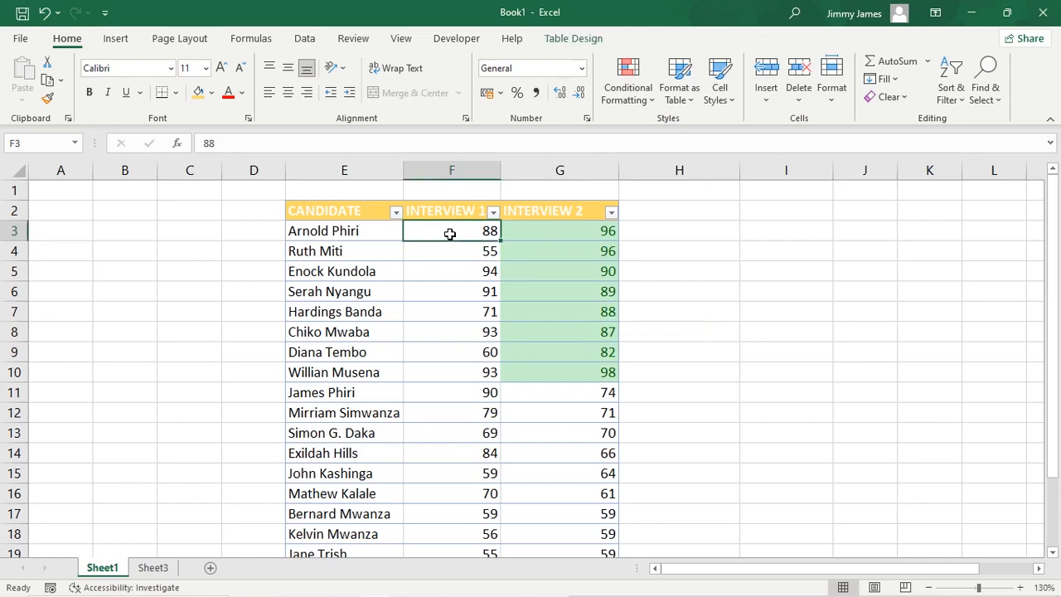
left_click_drag(450, 233, 464, 576)
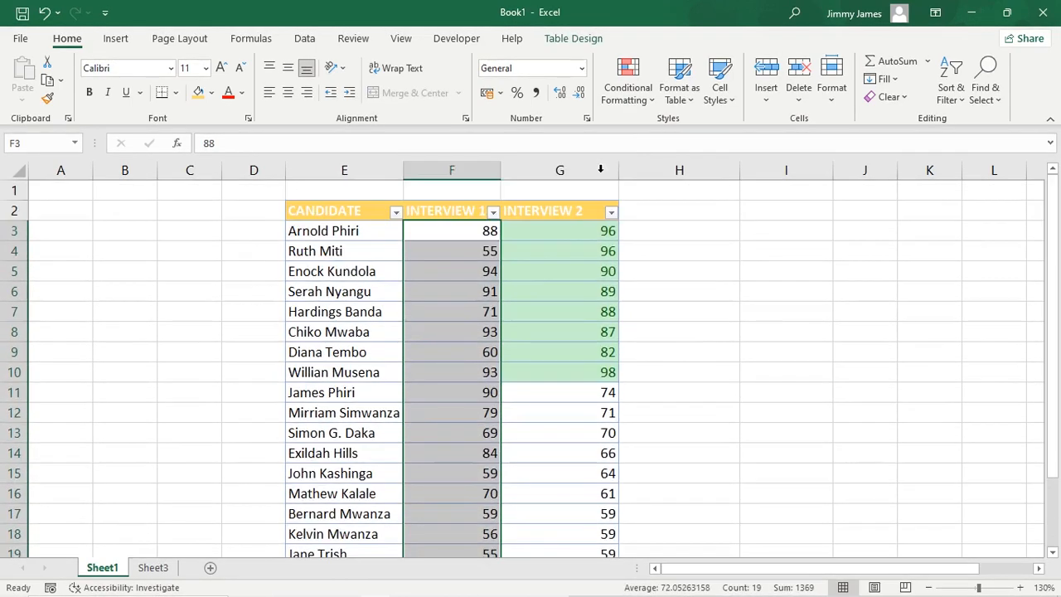
left_click(631, 100)
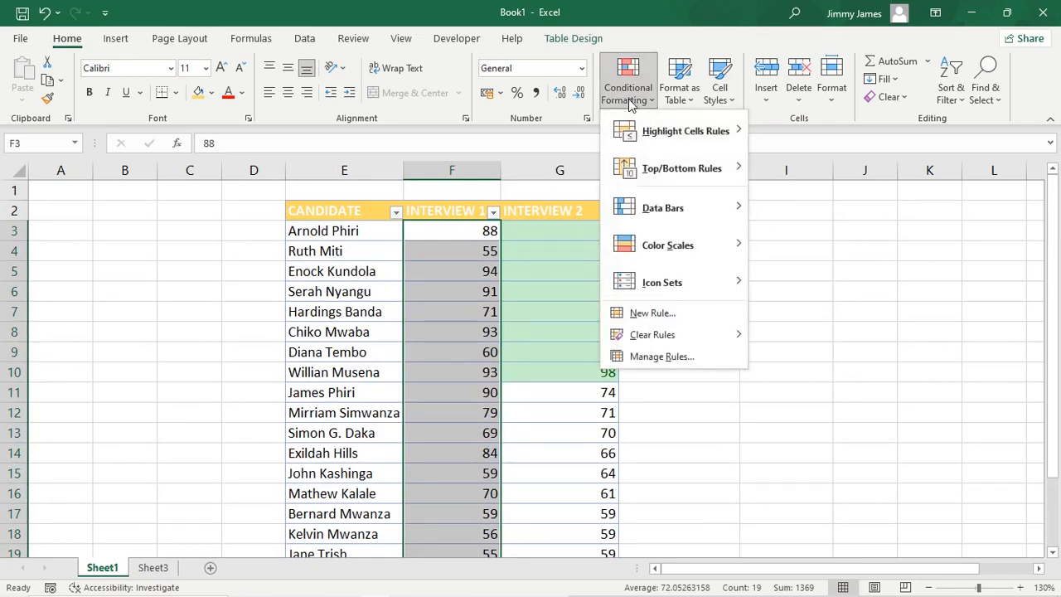
mouse_move(664, 130)
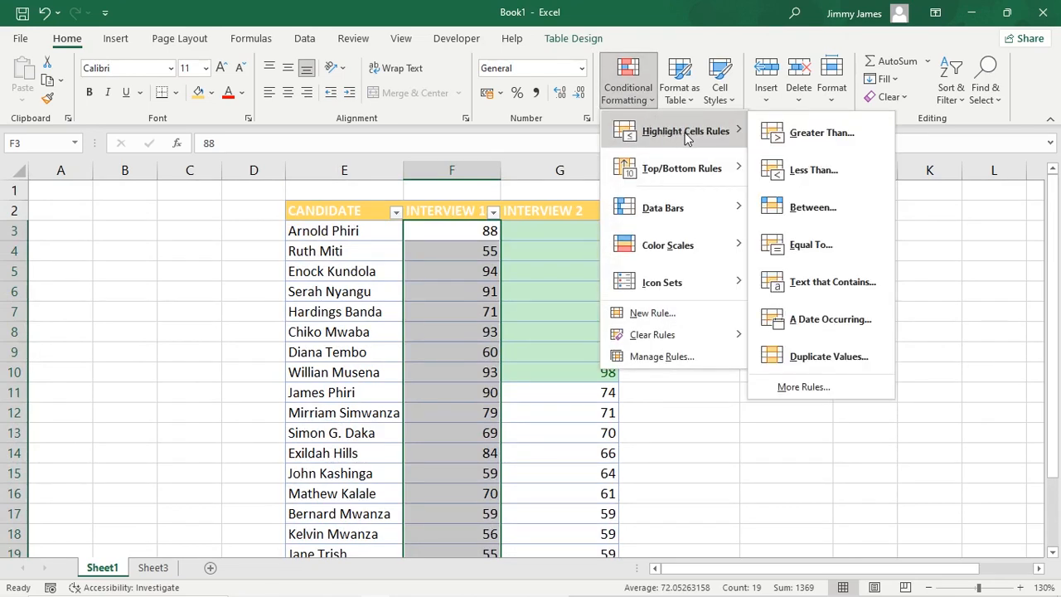
left_click(817, 138)
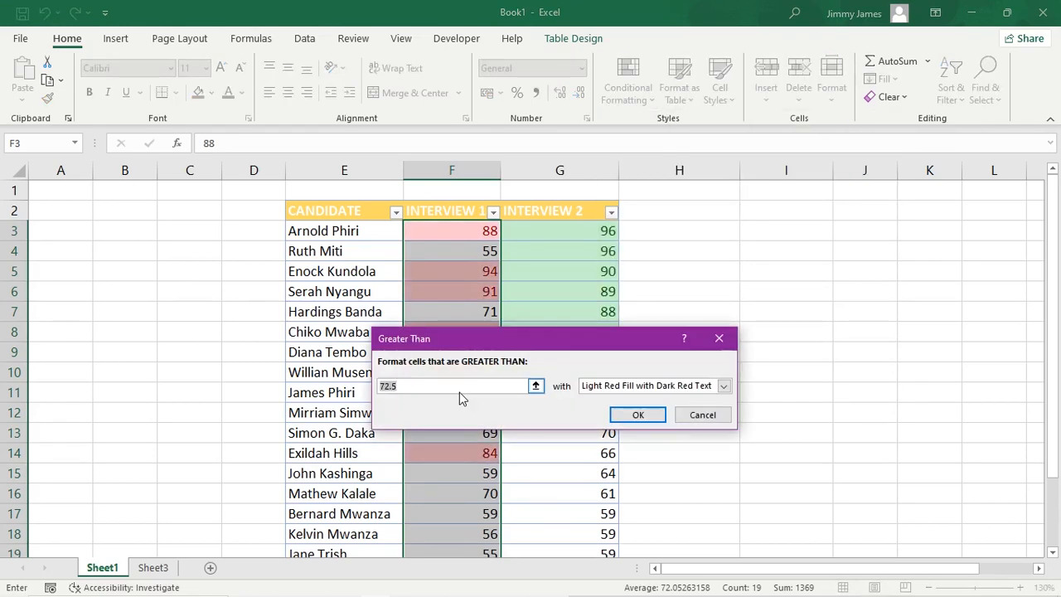
type("70")
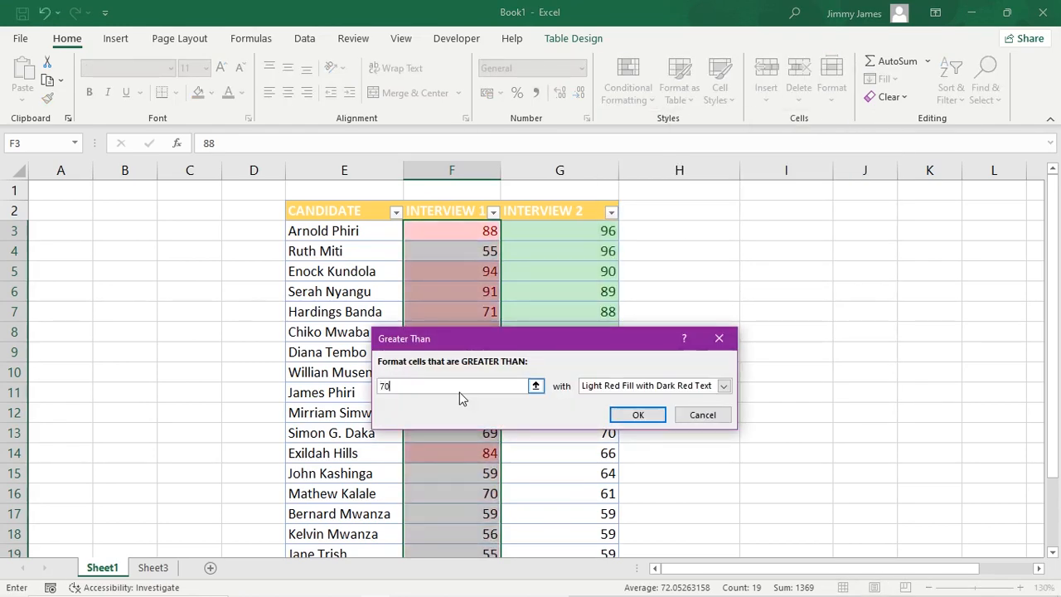
left_click(646, 417)
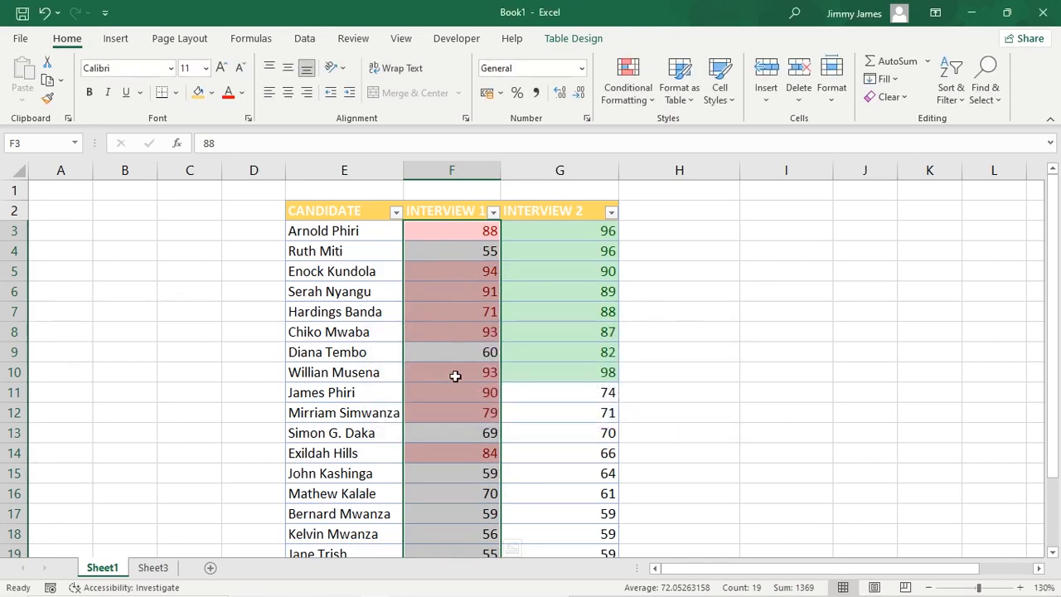
left_click(749, 393)
scroll(473, 331, "down", 3)
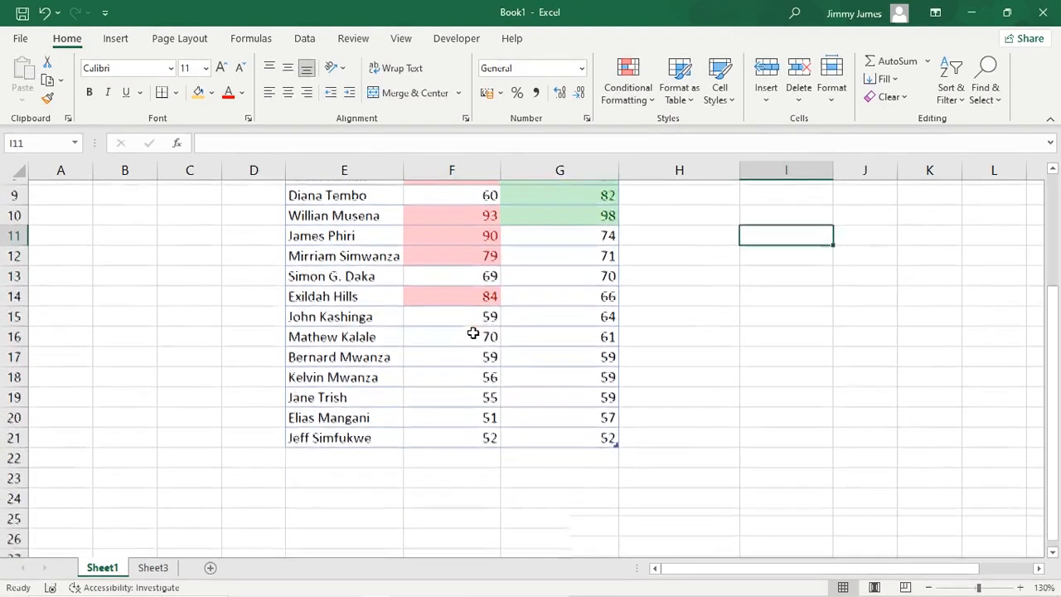
scroll(474, 332, "up", 4)
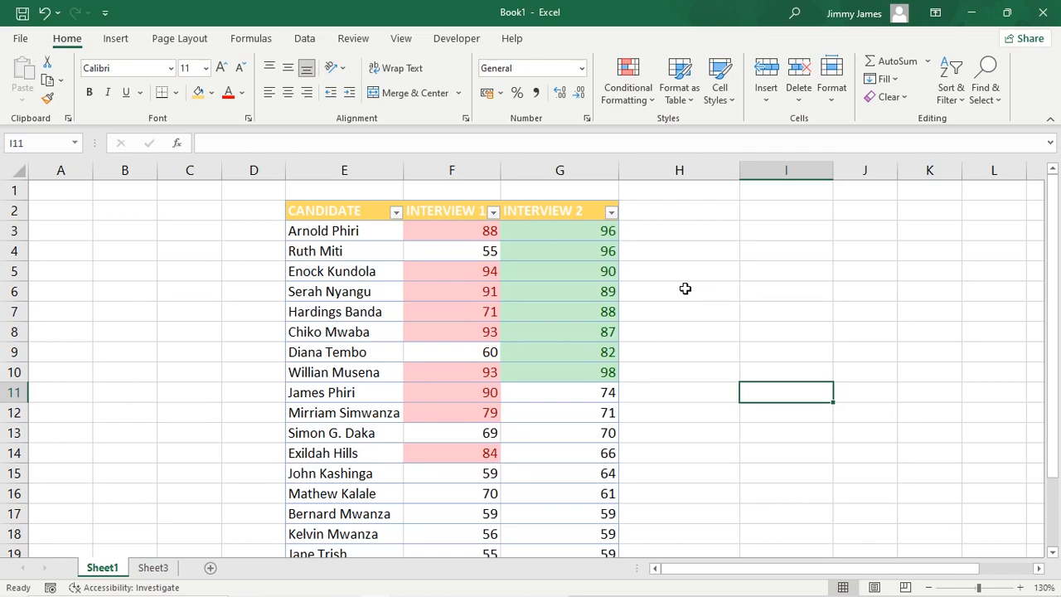
Examine the Top/Bottom conditional formatting rules available for the INTERVIEW 2 scores in G3:G21
left_click_drag(517, 232, 607, 514)
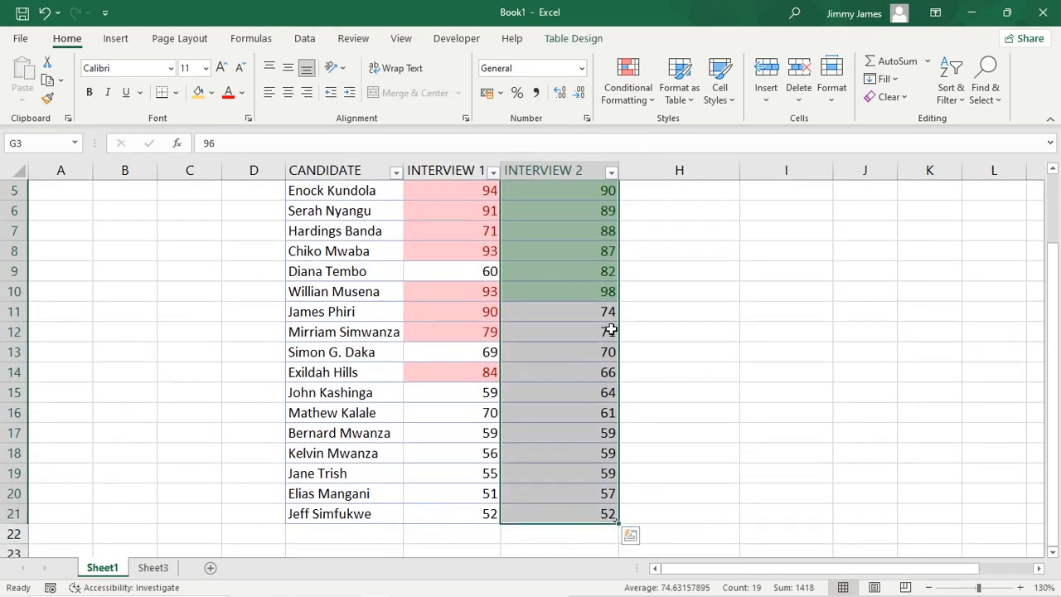
left_click(638, 103)
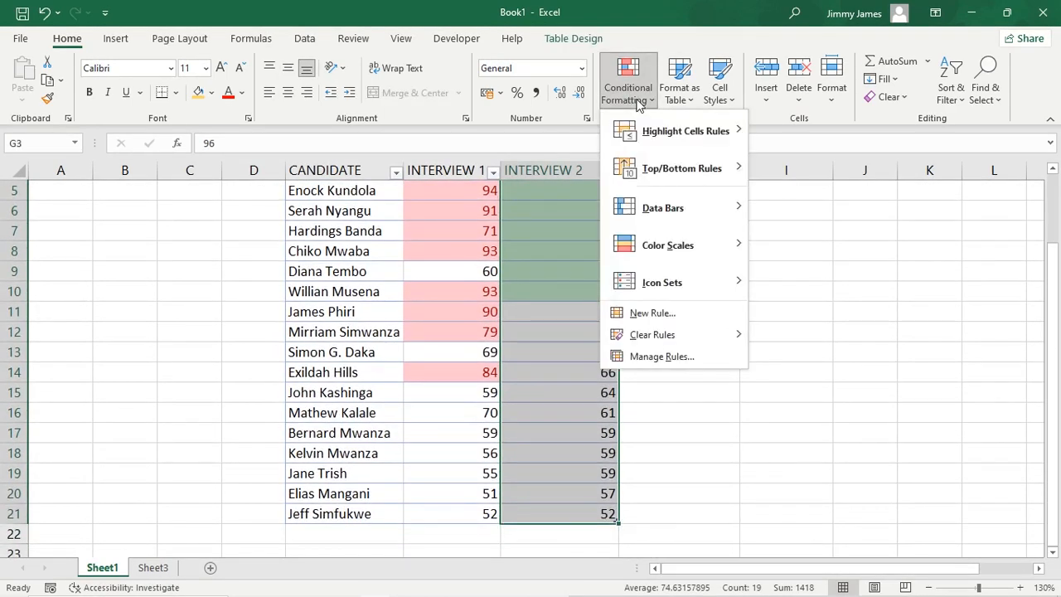
mouse_move(722, 171)
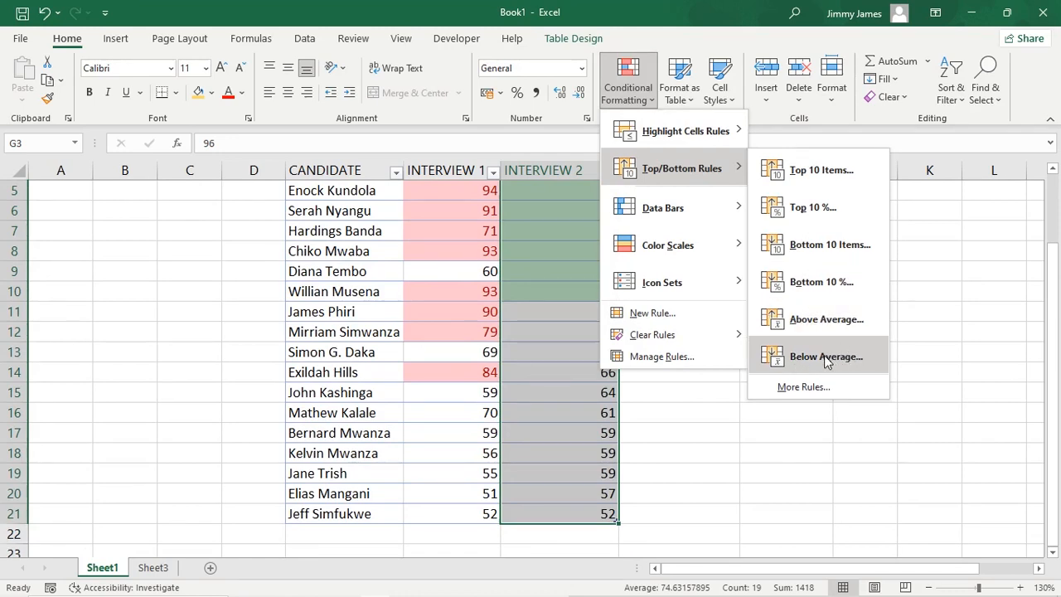
mouse_move(693, 279)
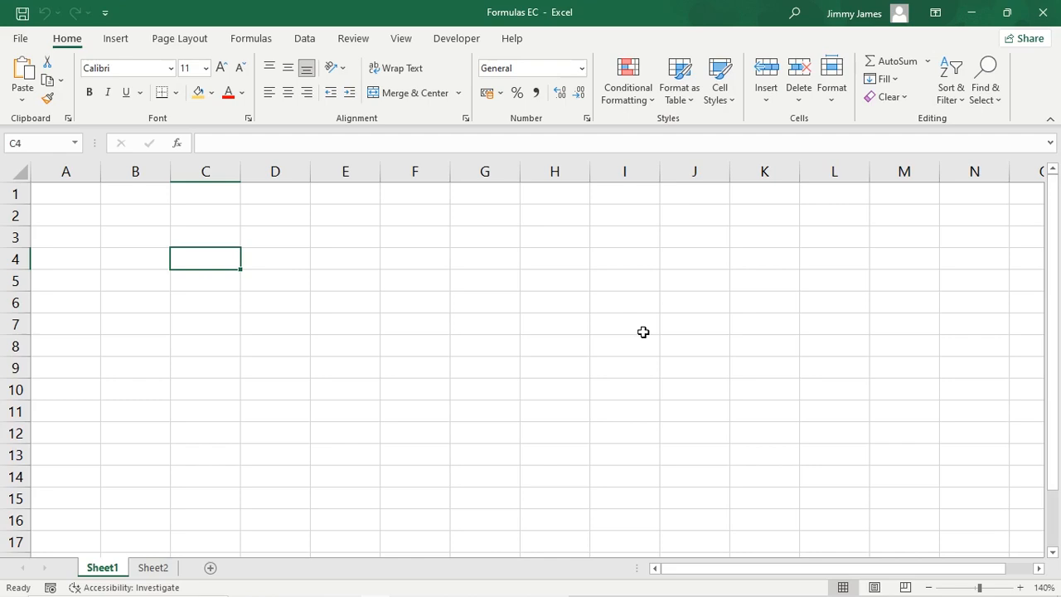
Enter the addition formula =1+1 in cell D3 of Sheet1 in the Formulas EC workbook
left_click(509, 299)
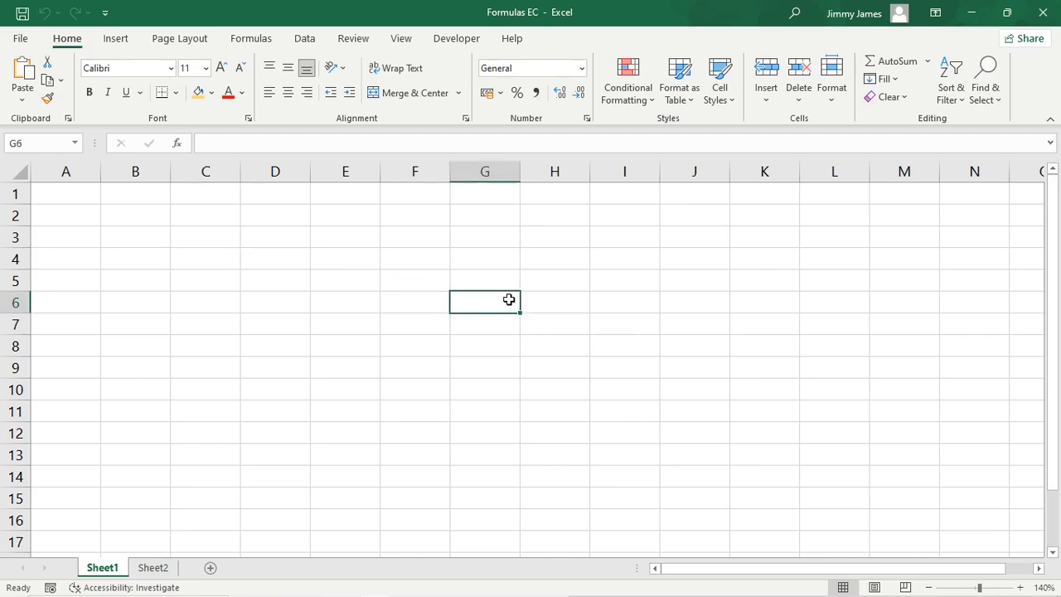
key("Left")
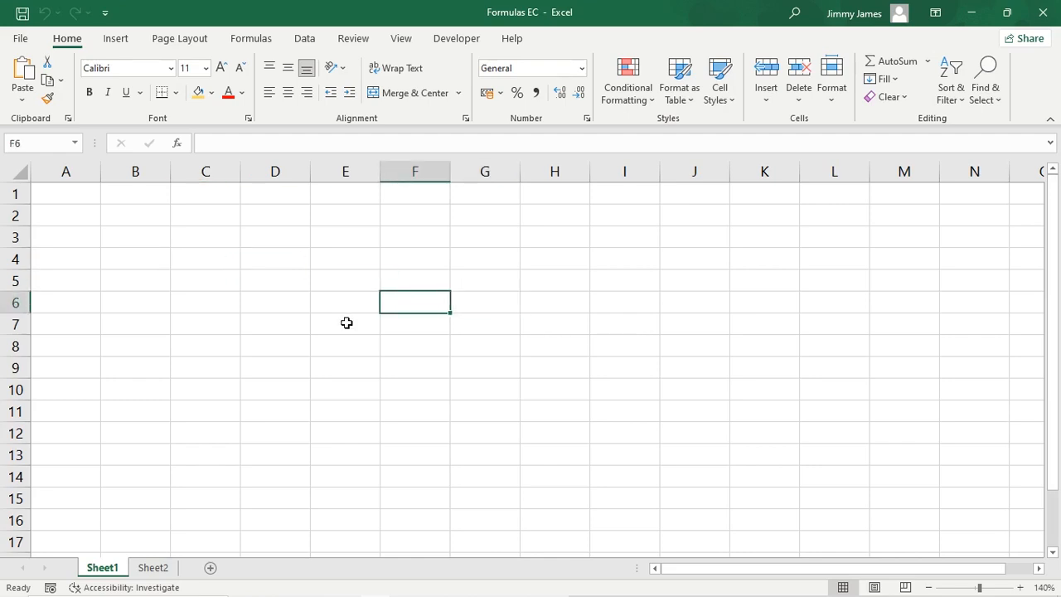
left_click(279, 246)
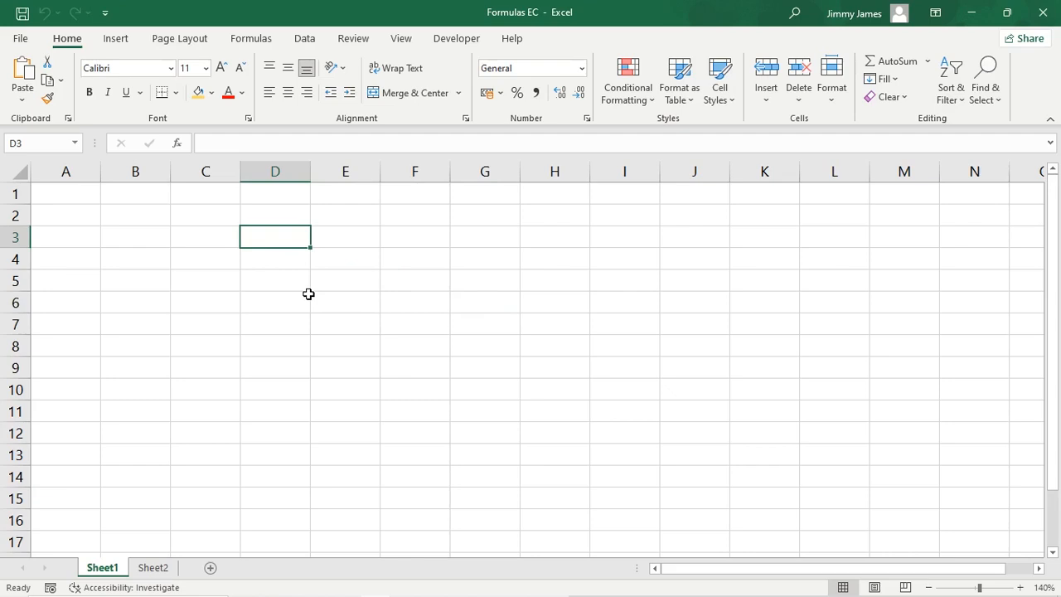
type("=")
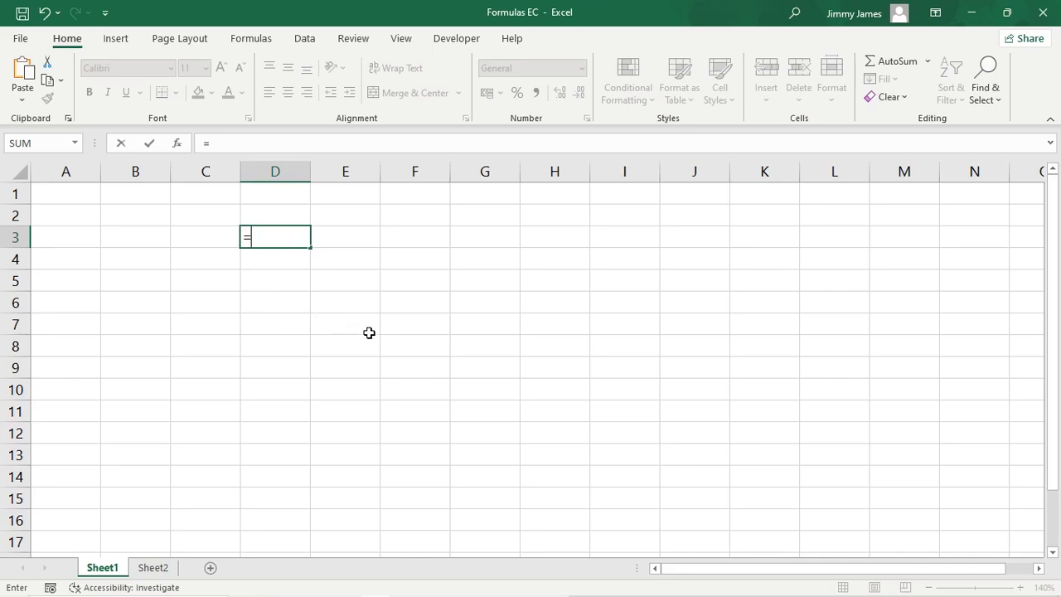
type("1+1")
key("Return")
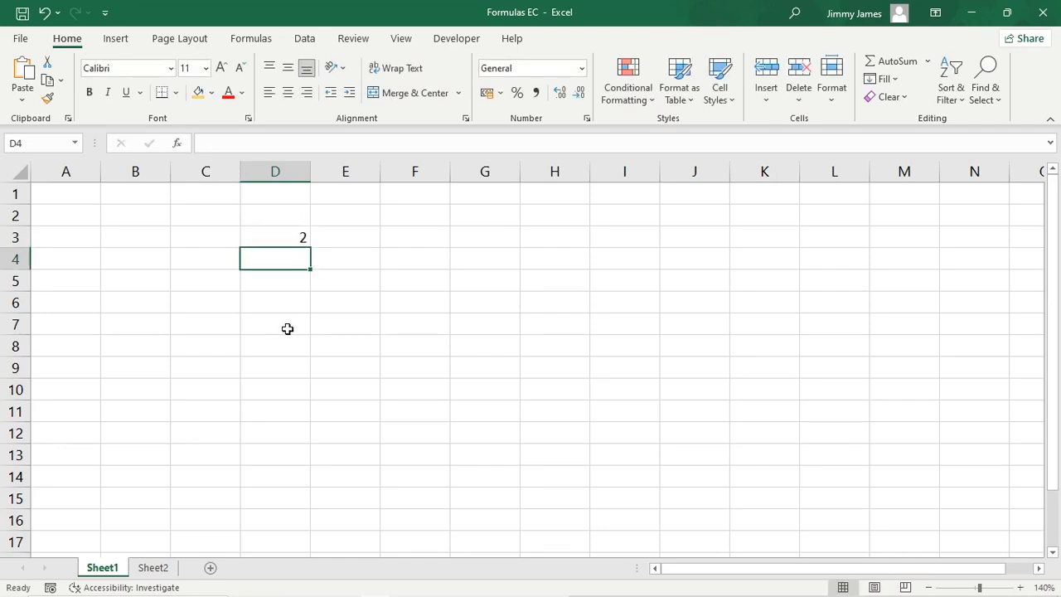
Enter the addition formula =13536+1656134 in cell D4
key("BackSpace")
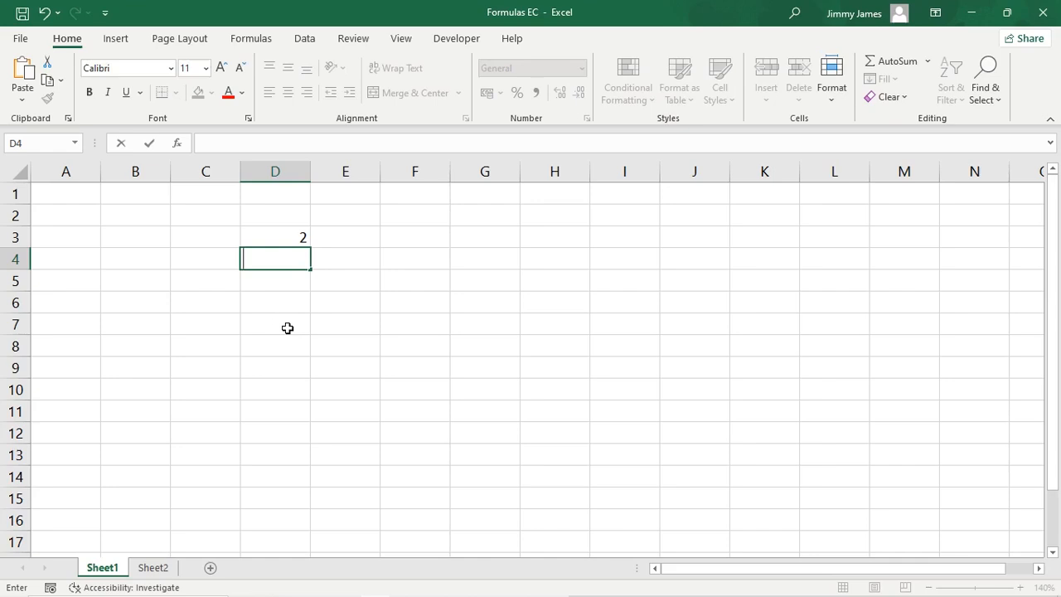
type("=13536")
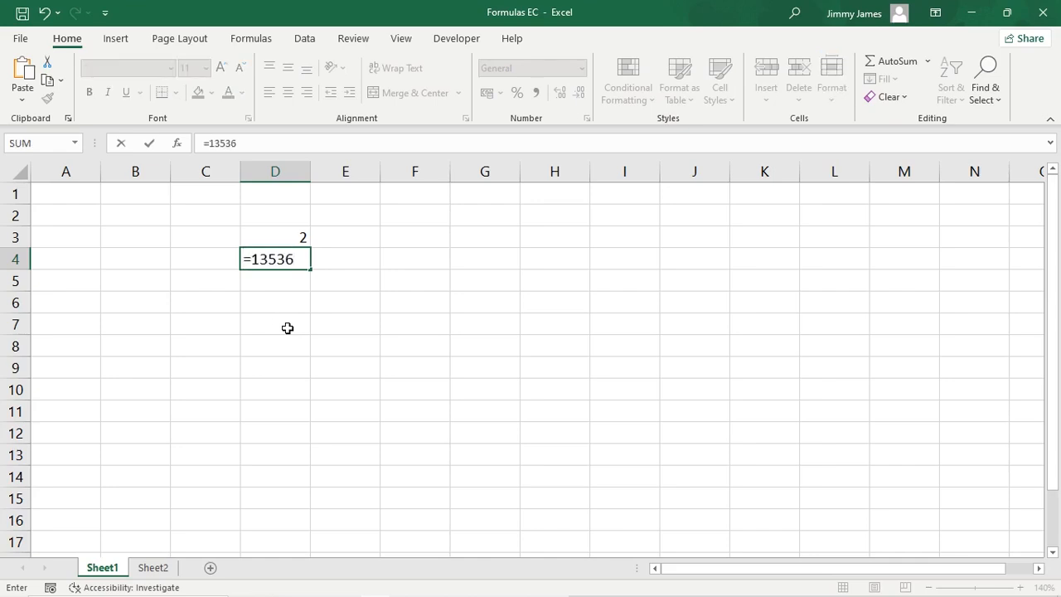
type("+1656134")
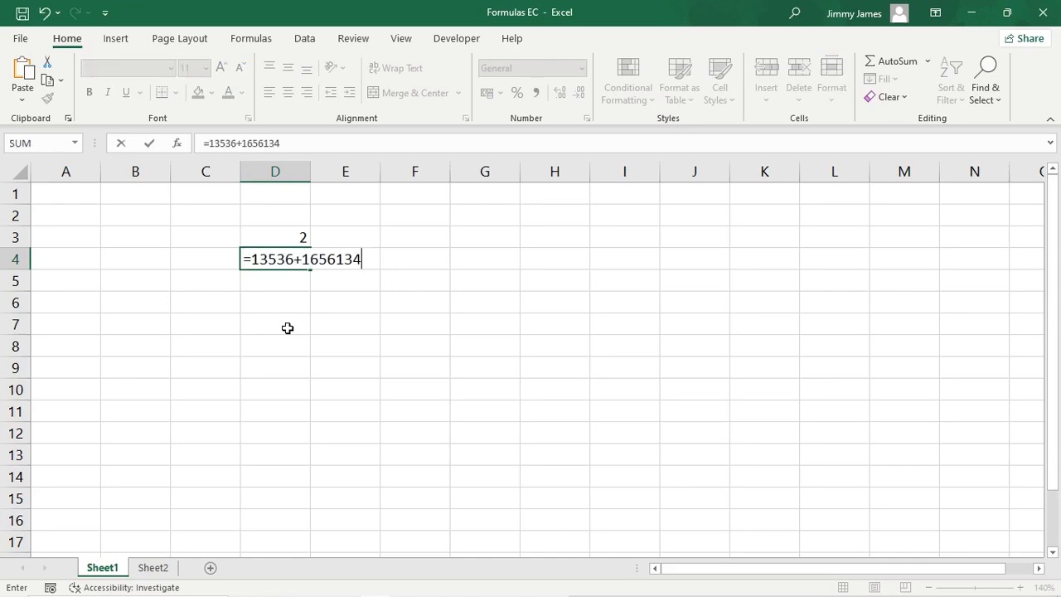
key("Return")
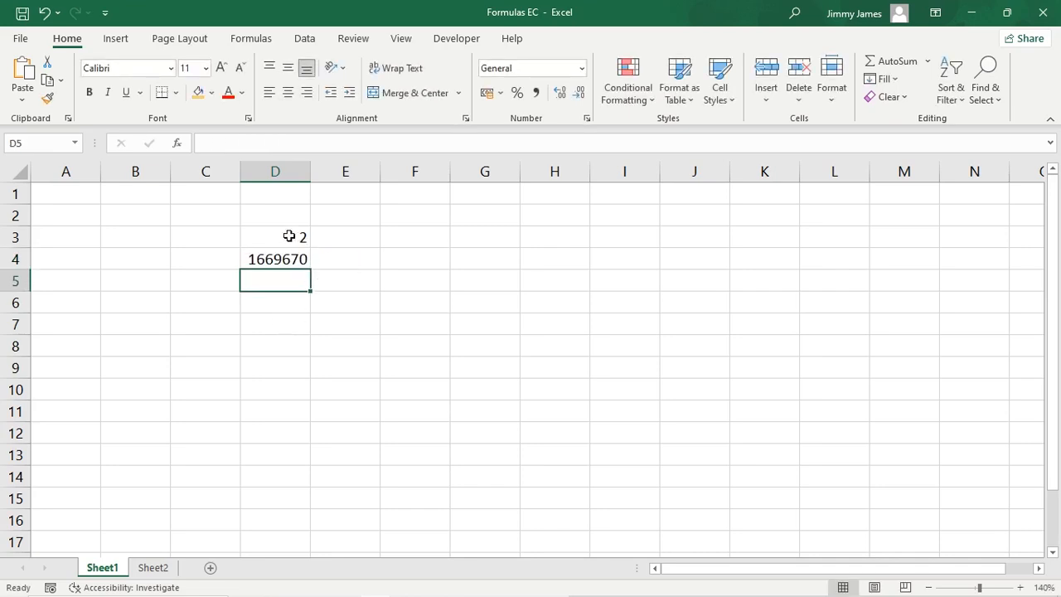
Enter the heading ADDITION in D2 above the sums and widen column D to fit it
key("Up")
key("Up")
key("Up")
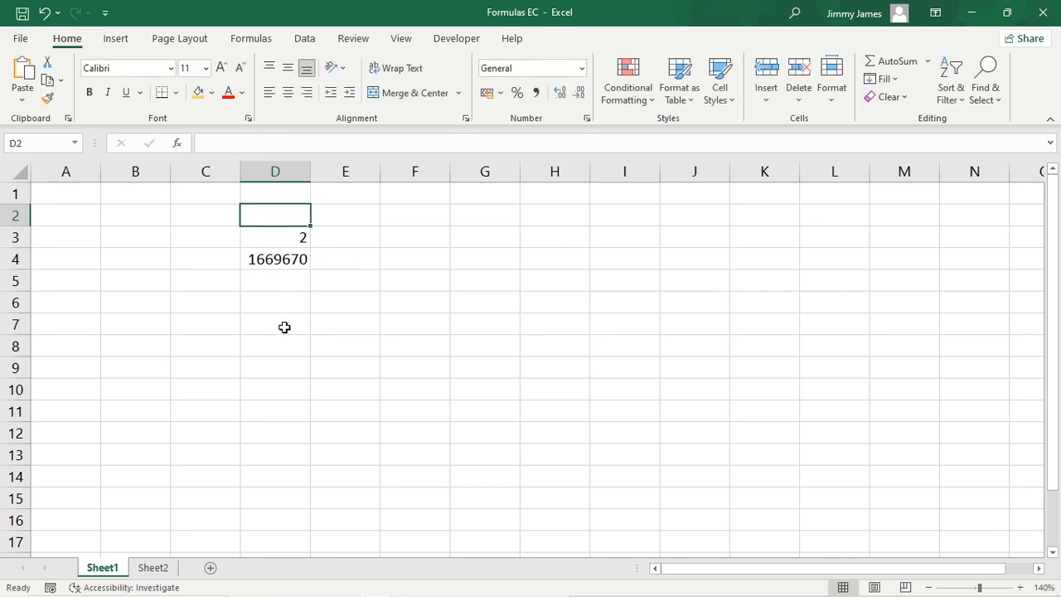
type("AD")
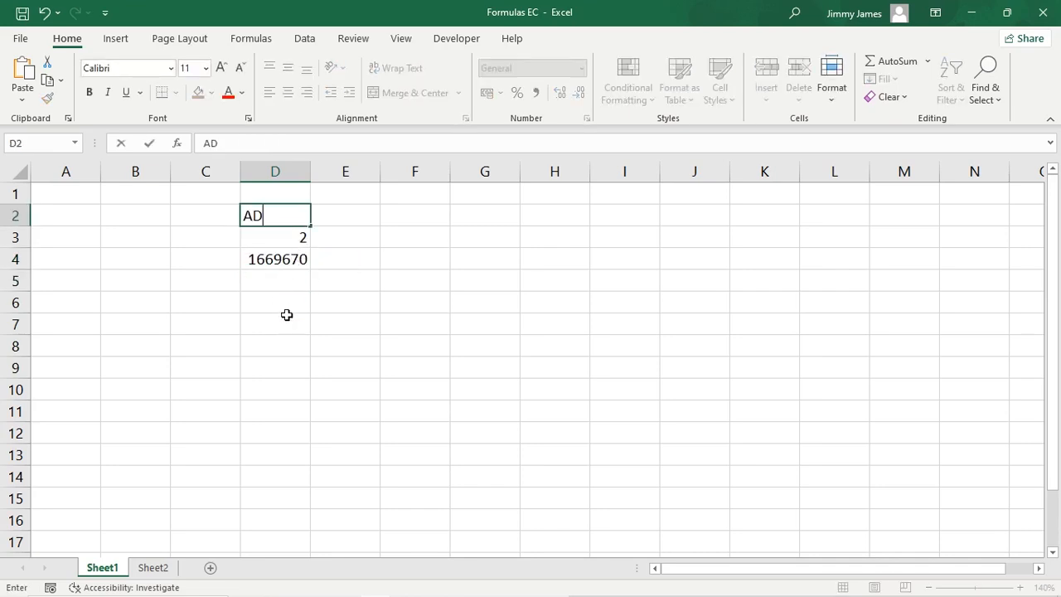
type("DITIO")
key("BackSpace")
key("BackSpace")
key("BackSpace")
type("ITION")
left_click_drag(311, 173, 318, 176)
Enter the headings SUBSTRACTION, MULTIPLICATION and DIVISION in cells E2, F2 and G2
left_click(356, 216)
type("SUBSTRACTION")
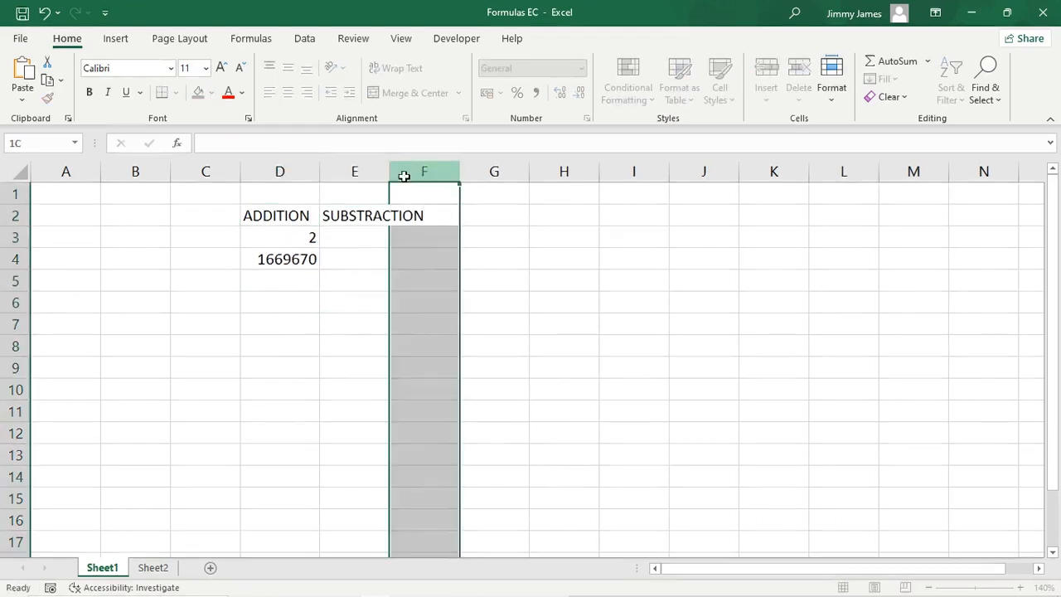
left_click(475, 217)
type("MULTIPLICATION")
left_click(588, 215)
type("DIVISION")
left_click(698, 259)
Fill the headings in D2:G2 with progressively darker gold shades and slightly widen the DIVISION column
left_click_drag(280, 215, 588, 216)
left_click(376, 215)
left_click(213, 93)
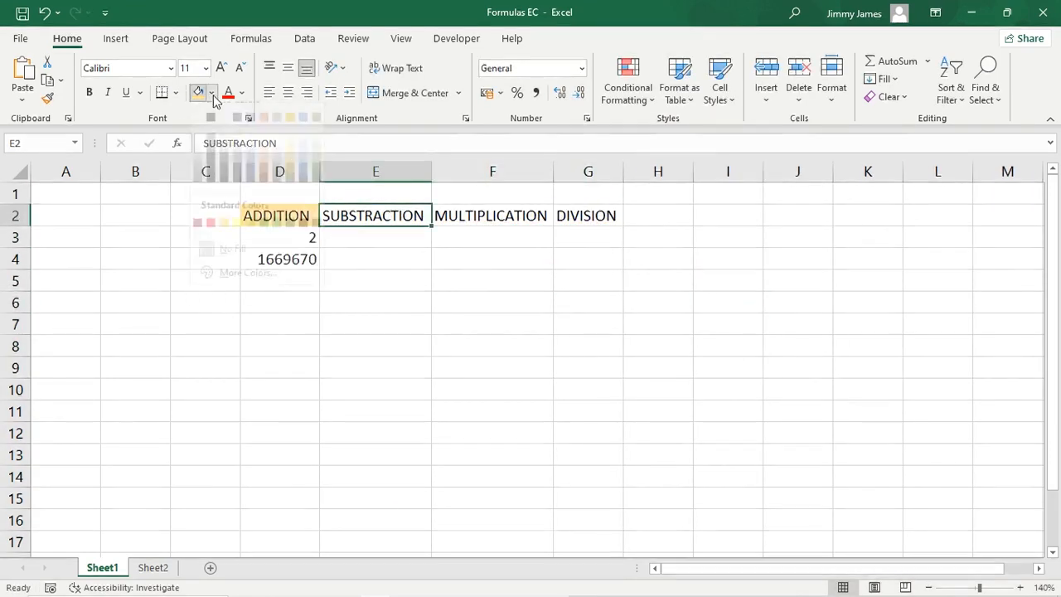
left_click(588, 216)
left_click(212, 94)
left_click(295, 182)
left_click_drag(623, 173, 630, 173)
left_click(590, 302)
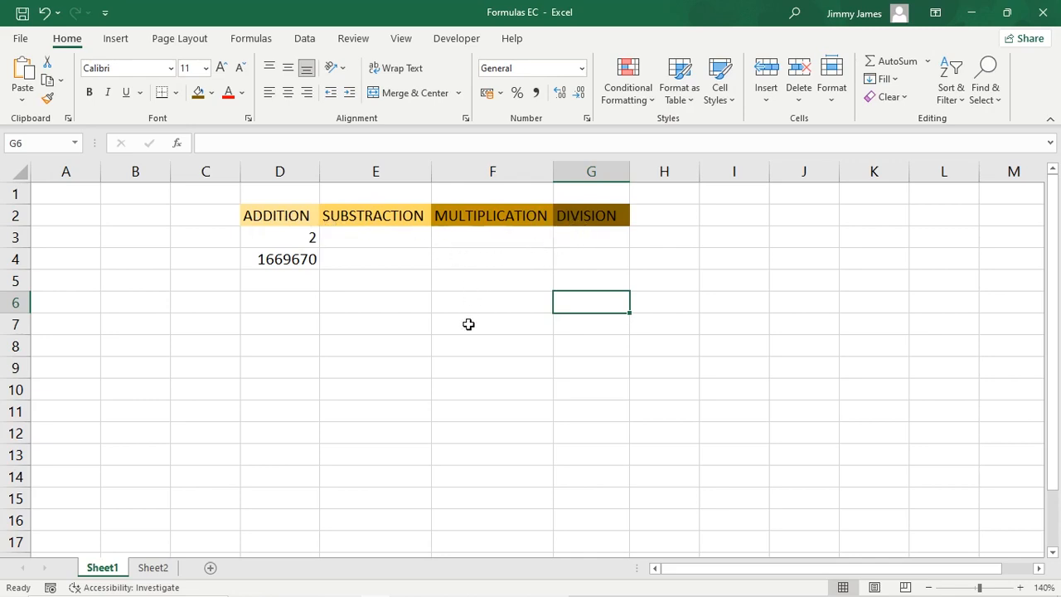
Enter the subtraction formula =10-2 in cell E3 under SUBSTRACTION
left_click(347, 240)
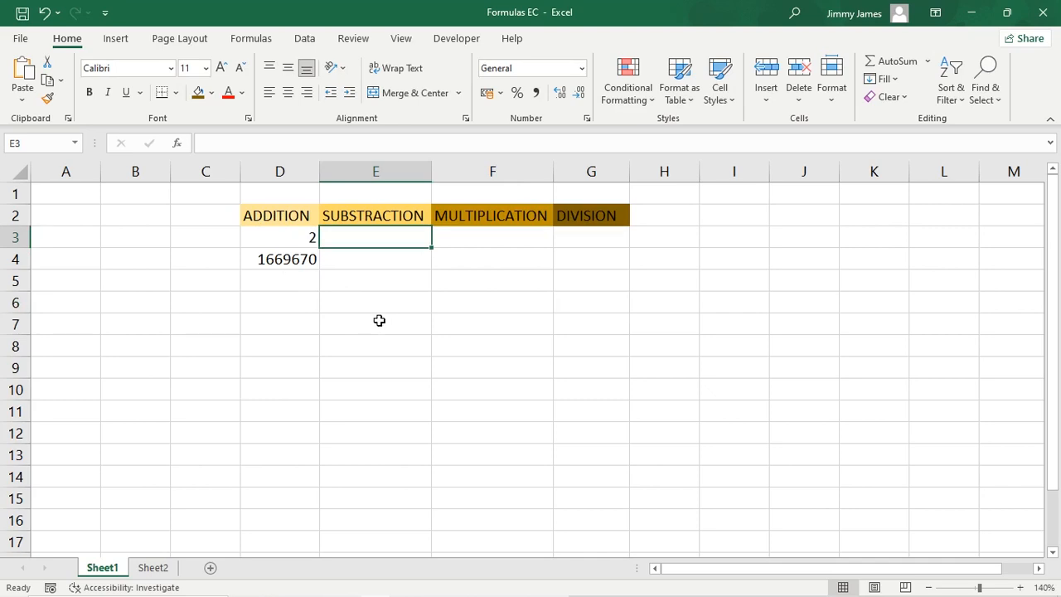
type("=10")
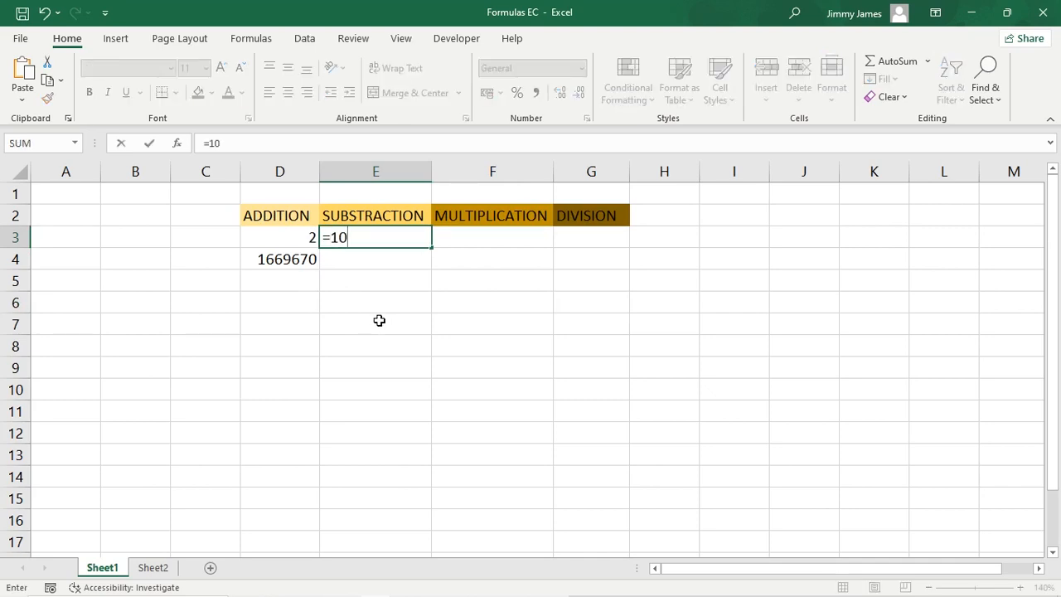
type("-2")
key("Return")
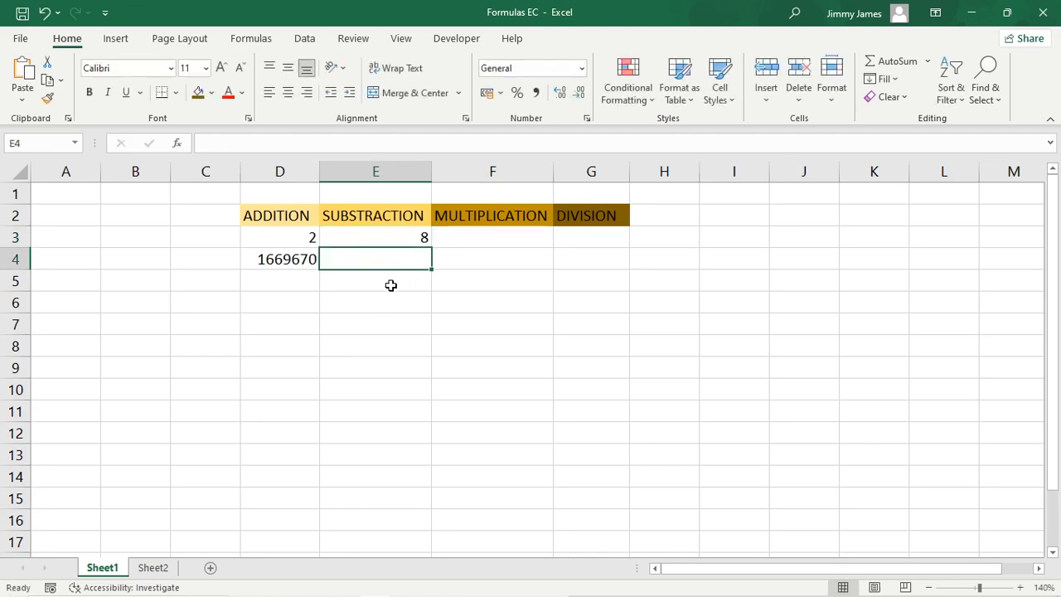
type("67145")
type(" -t1re")
type("=6153612")
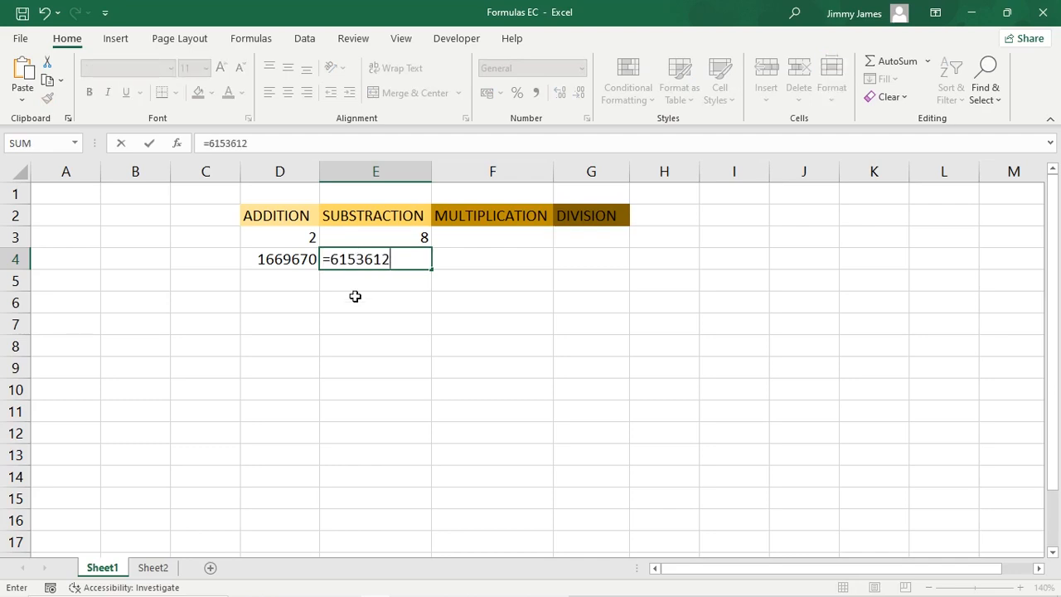
type(" -6513635")
key("Return")
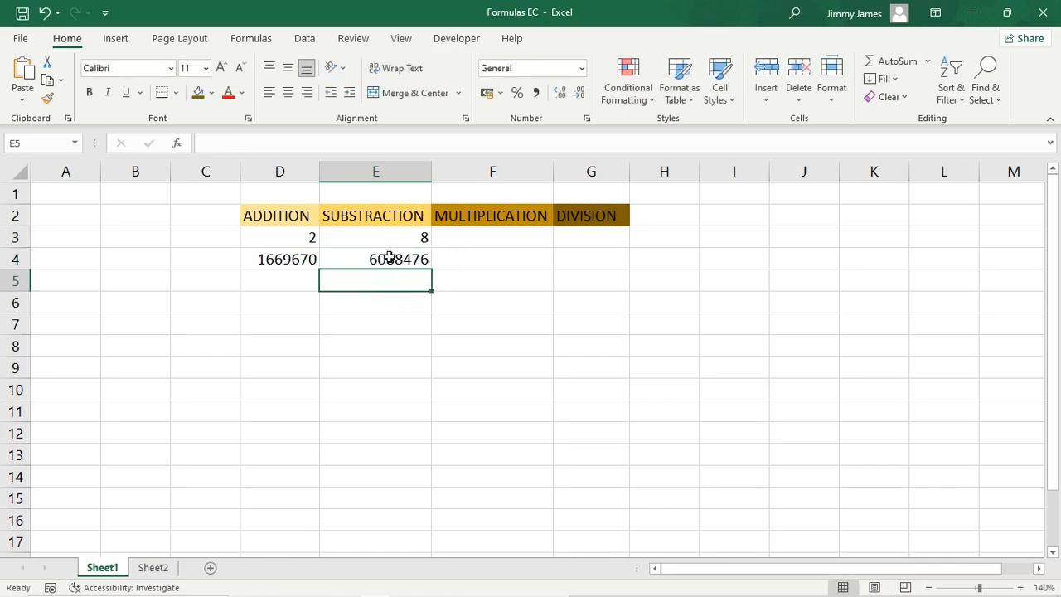
Enter the multiplication formula =2*3 in cell F3 under MULTIPLICATION
left_click(457, 339)
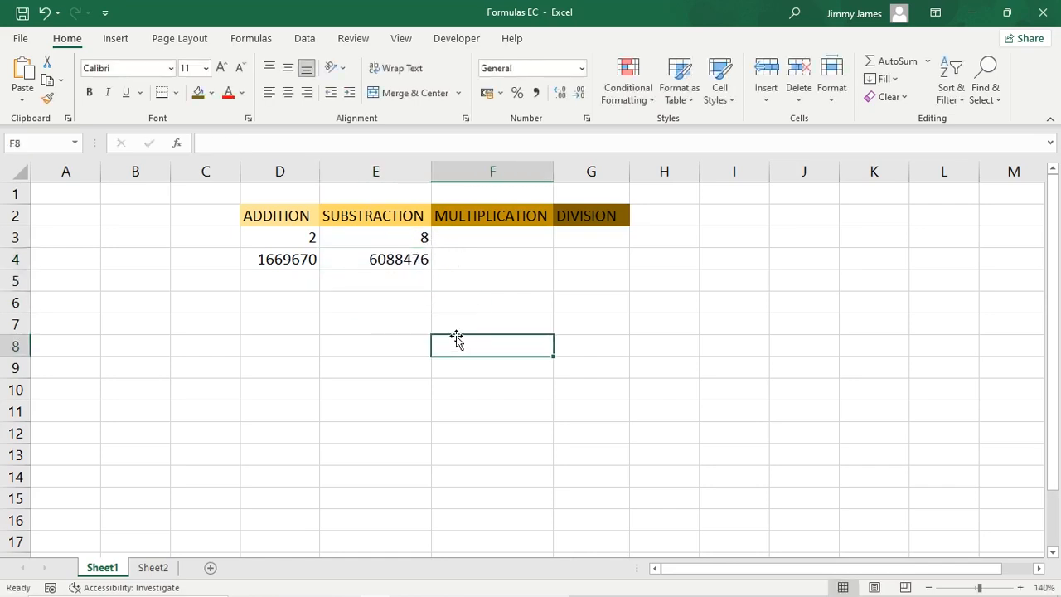
left_click(462, 240)
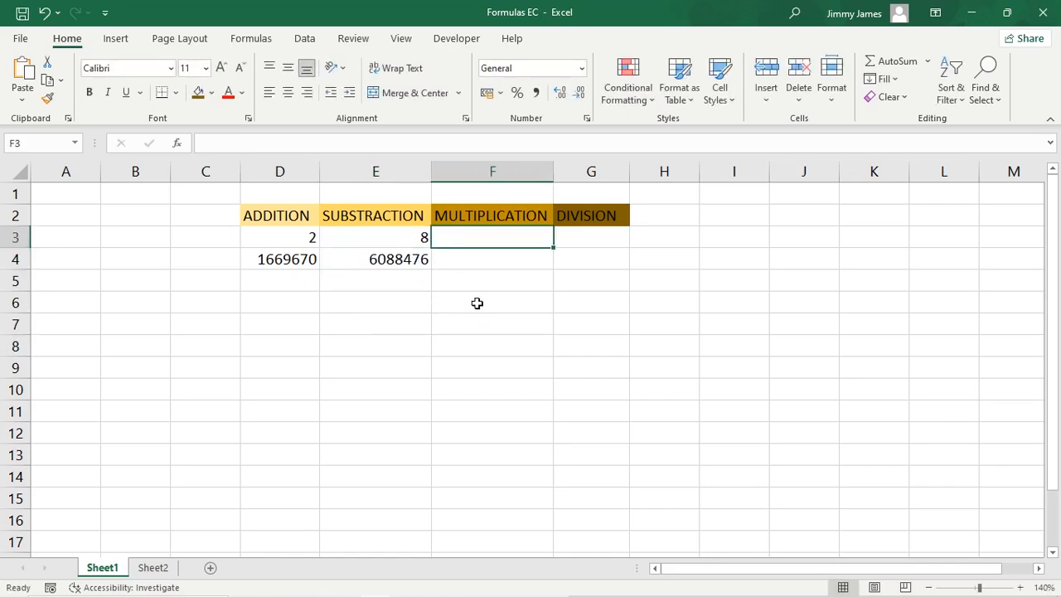
type("=")
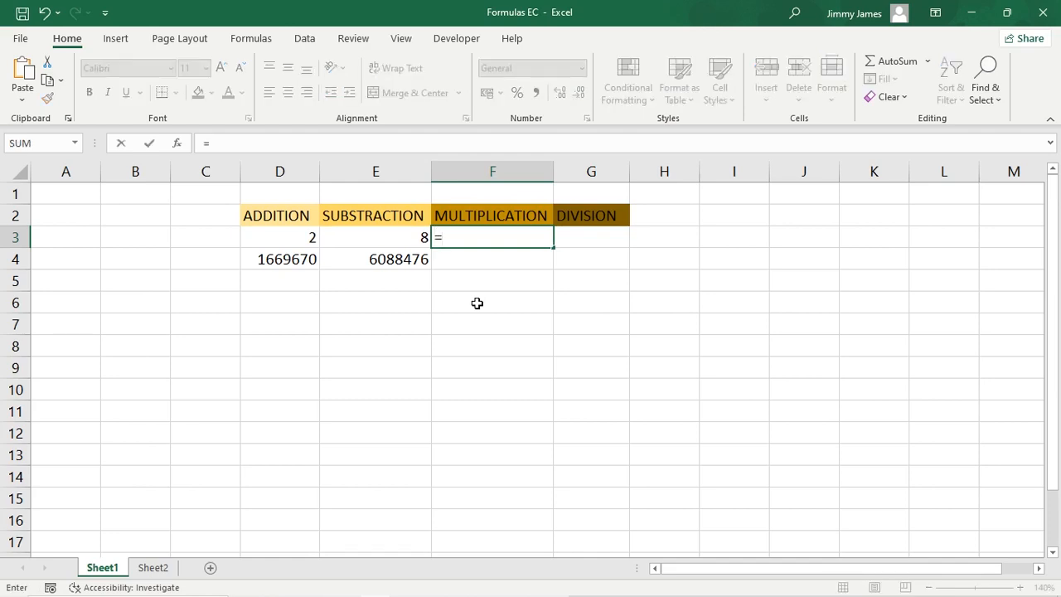
type("2x")
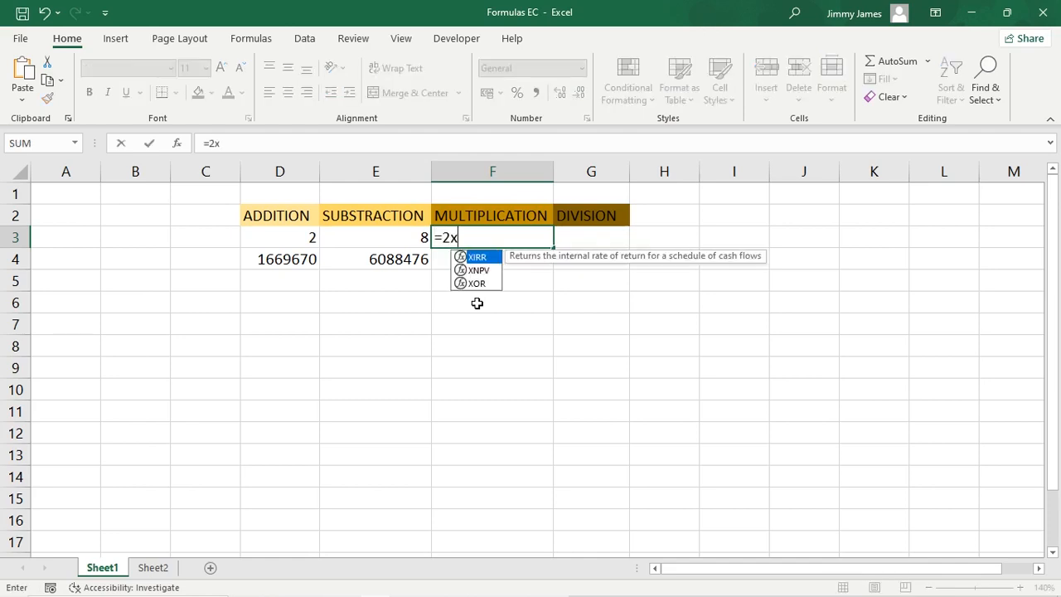
key("BackSpace")
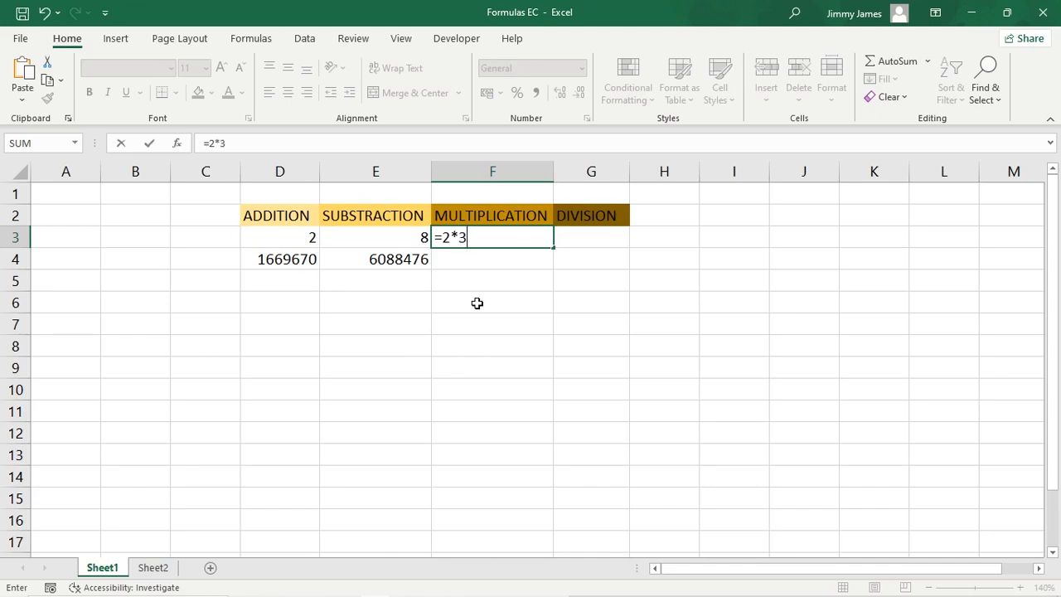
key("Return")
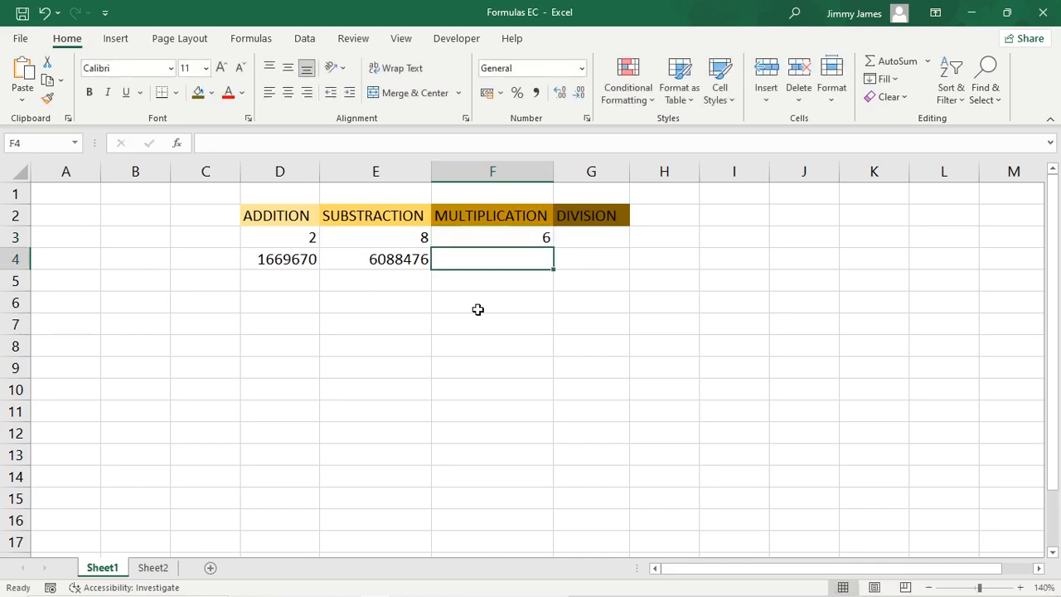
Enter the multiplication formula =3465*35 in cell F4
type("=34")
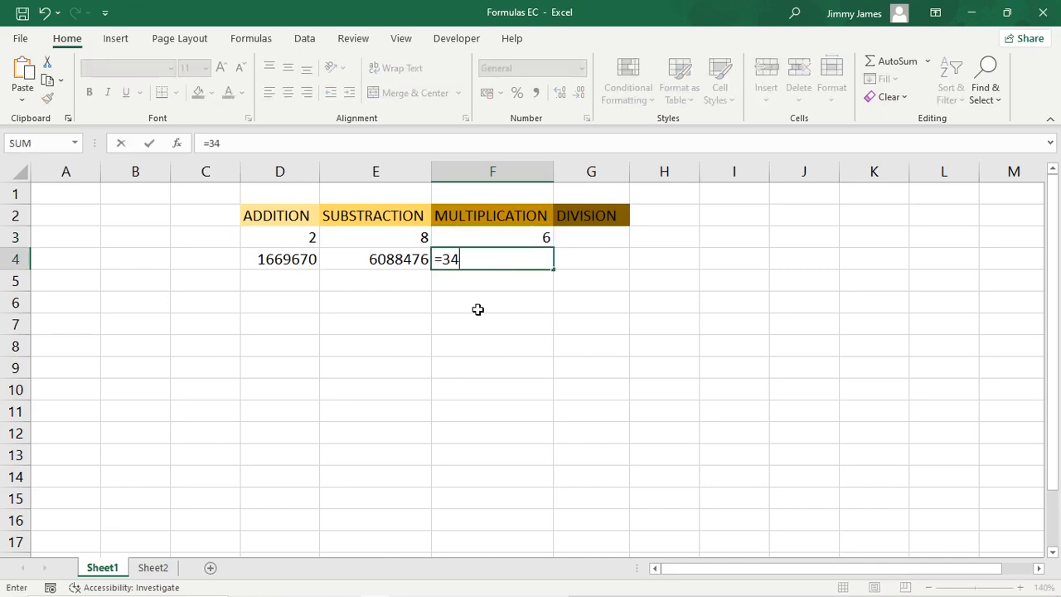
type("65*35")
key("Return")
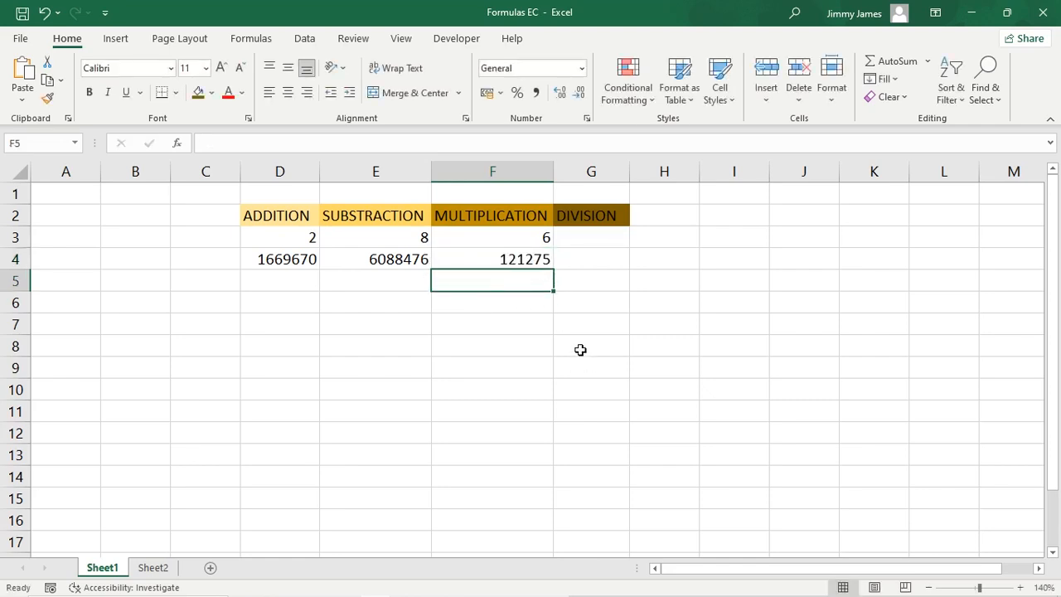
Enter the division formula =10/5 in cell G3 under DIVISION
left_click(638, 303)
left_click(593, 241)
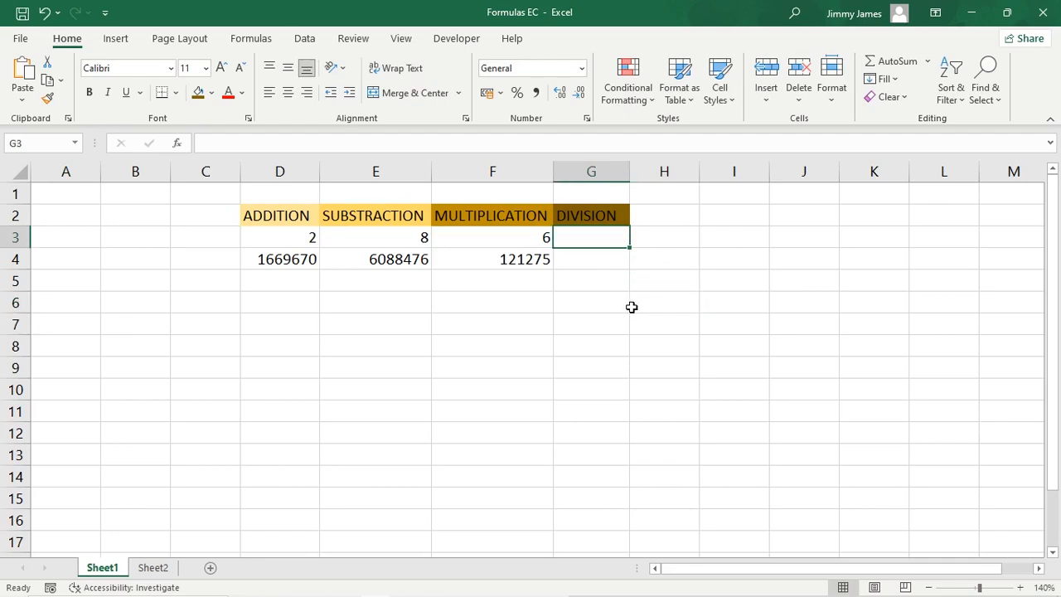
type("=10")
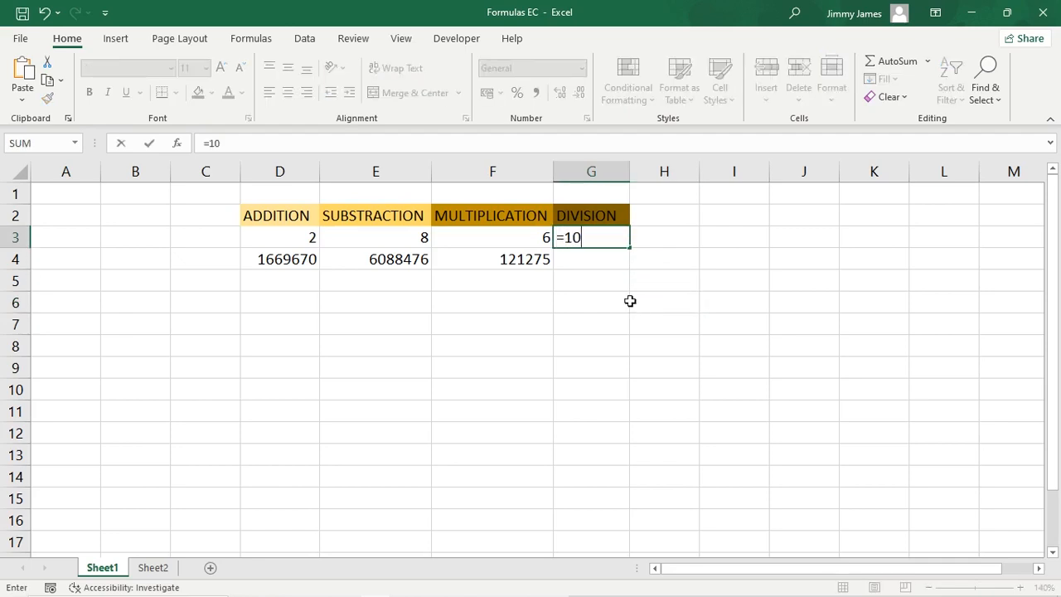
type("/5")
key("Return")
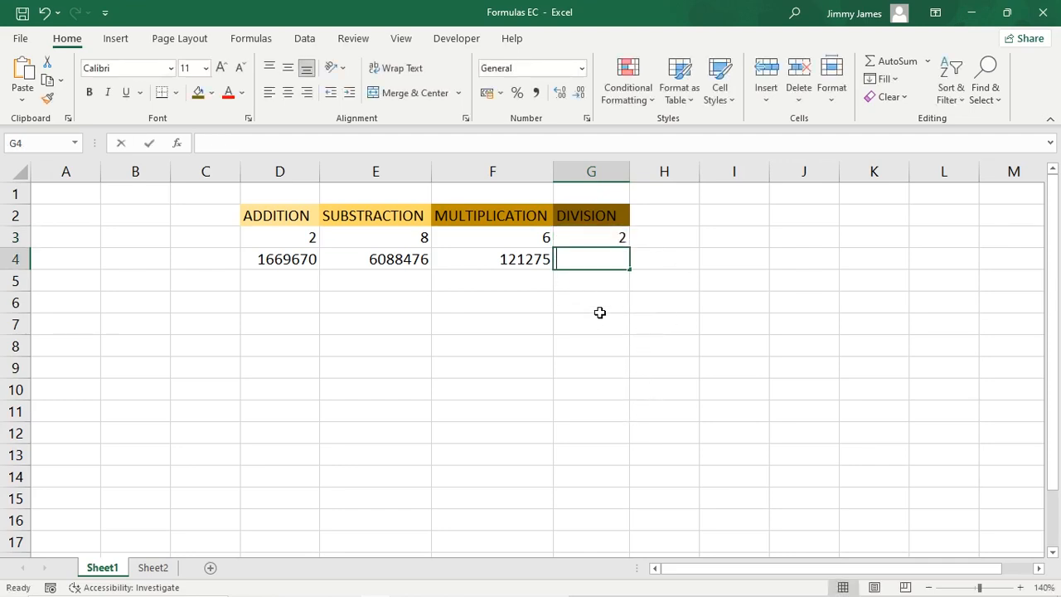
Enter the division formula =1341325/5342 in cell G4
type("=1341325/")
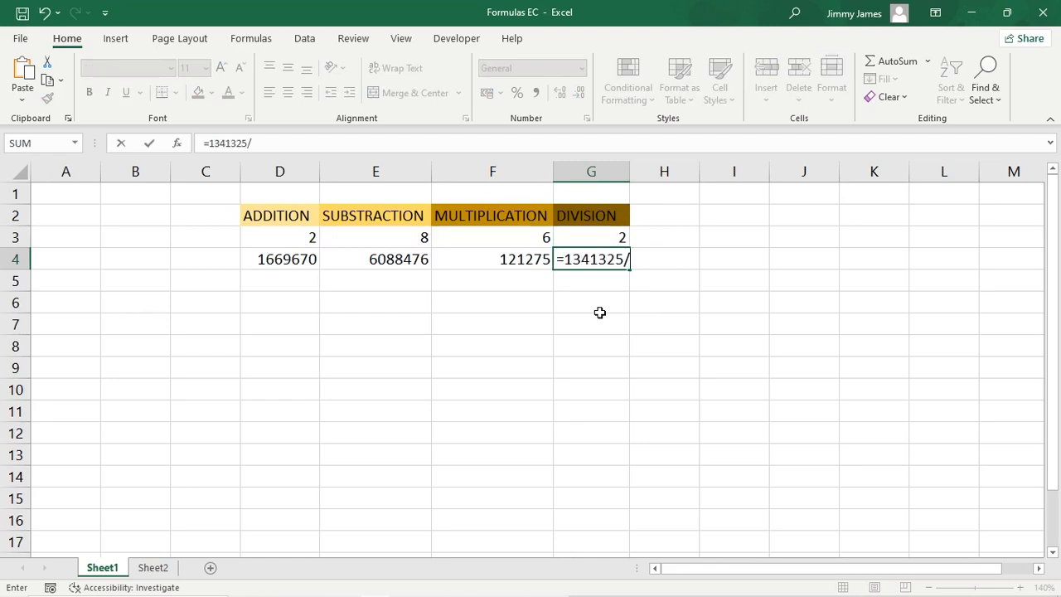
type("5342")
key("Return")
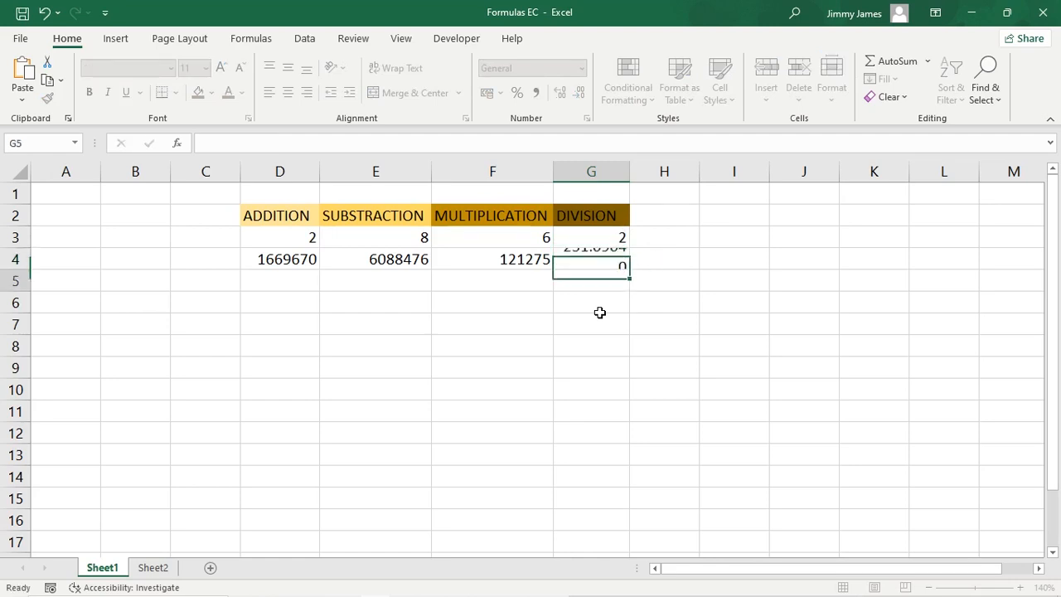
left_click(704, 331)
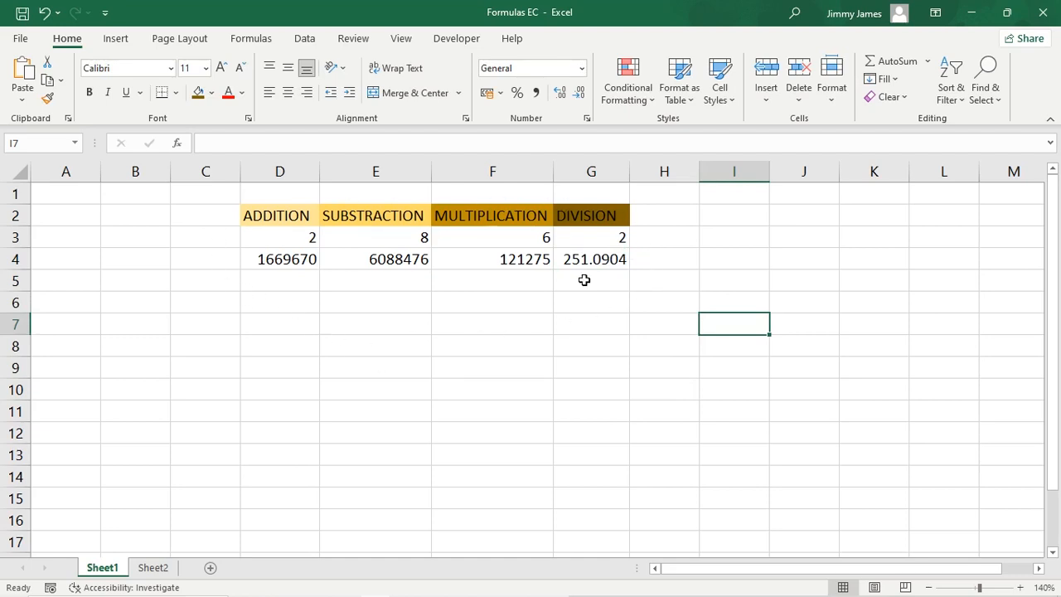
left_click(414, 368)
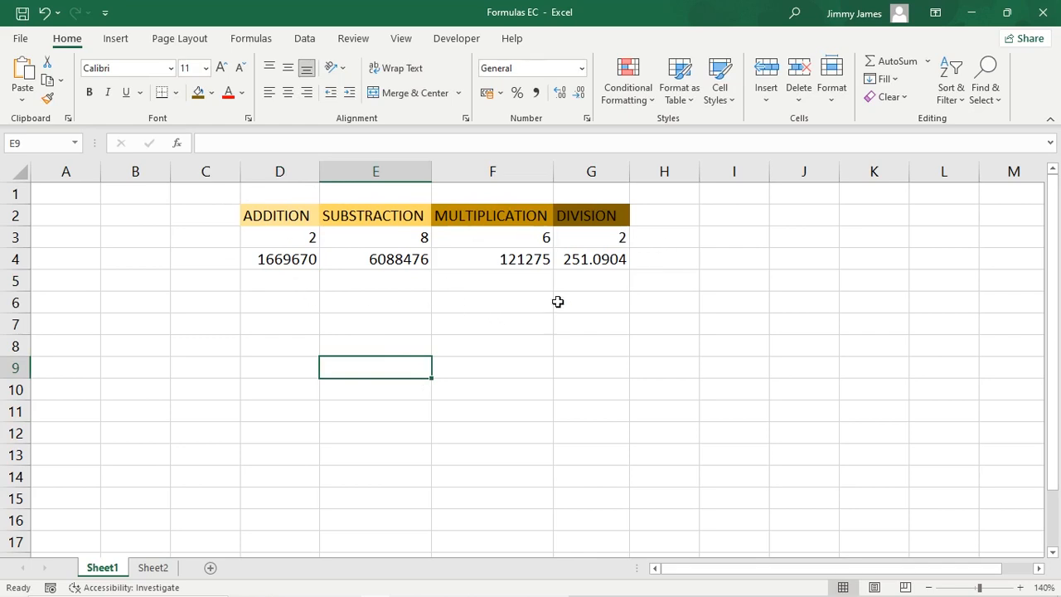
Clear all contents and formatting from the range C1:H6
left_click_drag(207, 194, 662, 302)
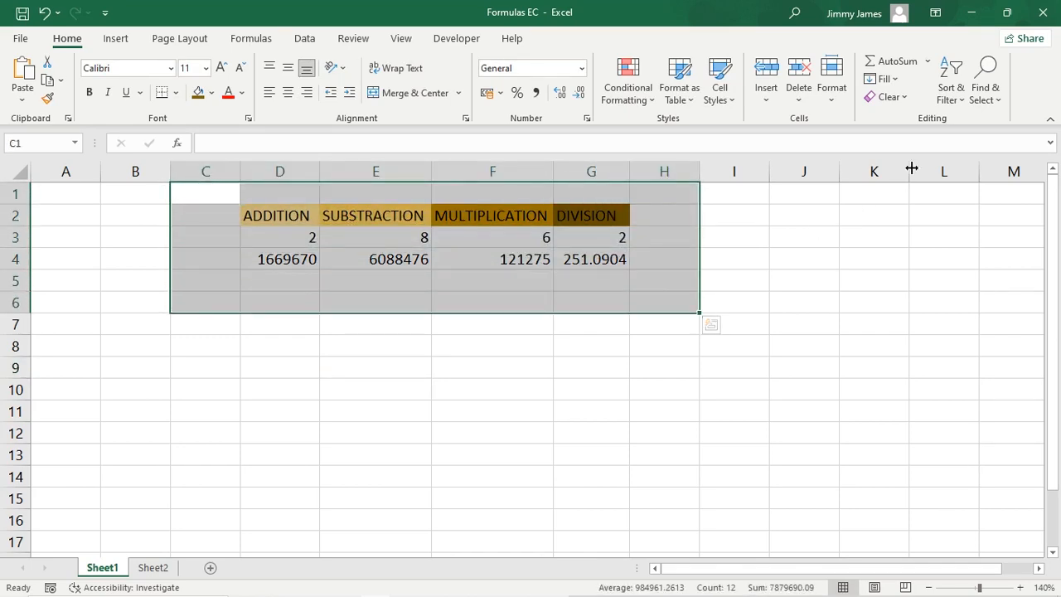
left_click(903, 102)
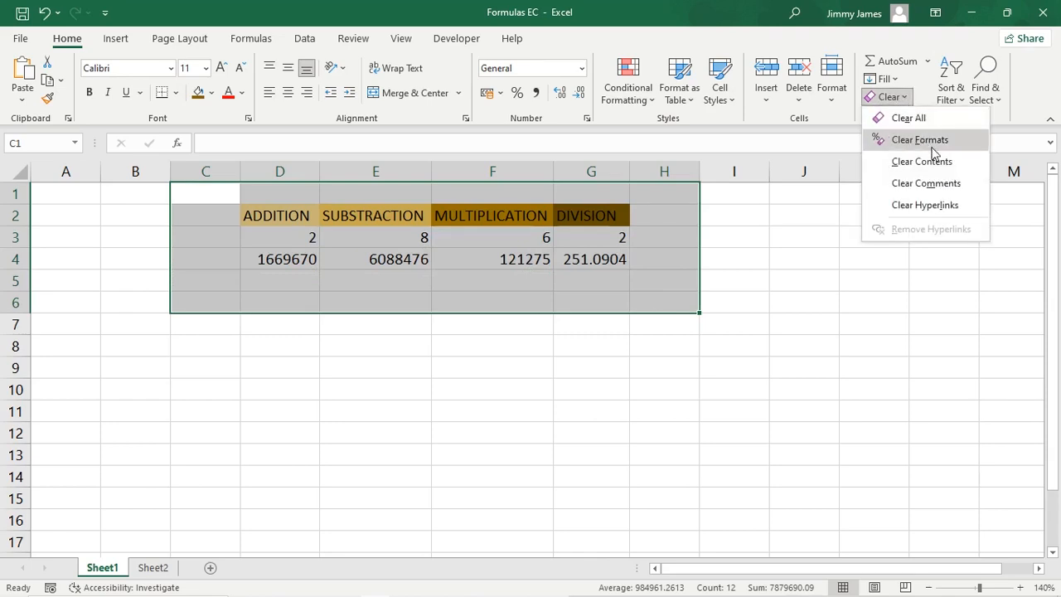
left_click(917, 121)
Enter the numbers 24, 12321, 2133, 123 and 213 down cells D3 to D7
left_click(281, 232)
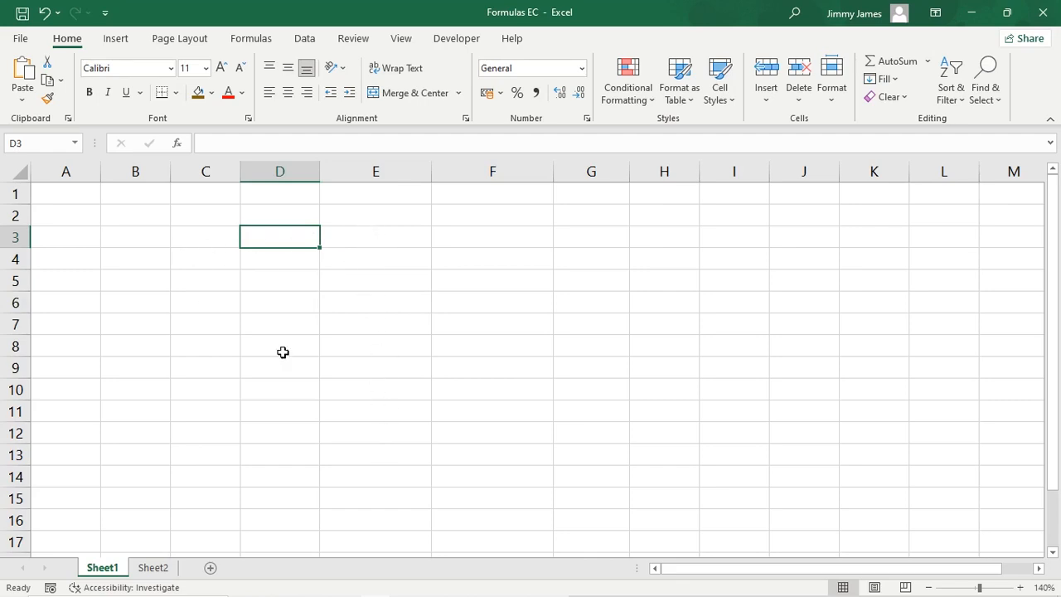
type("24")
key("Return")
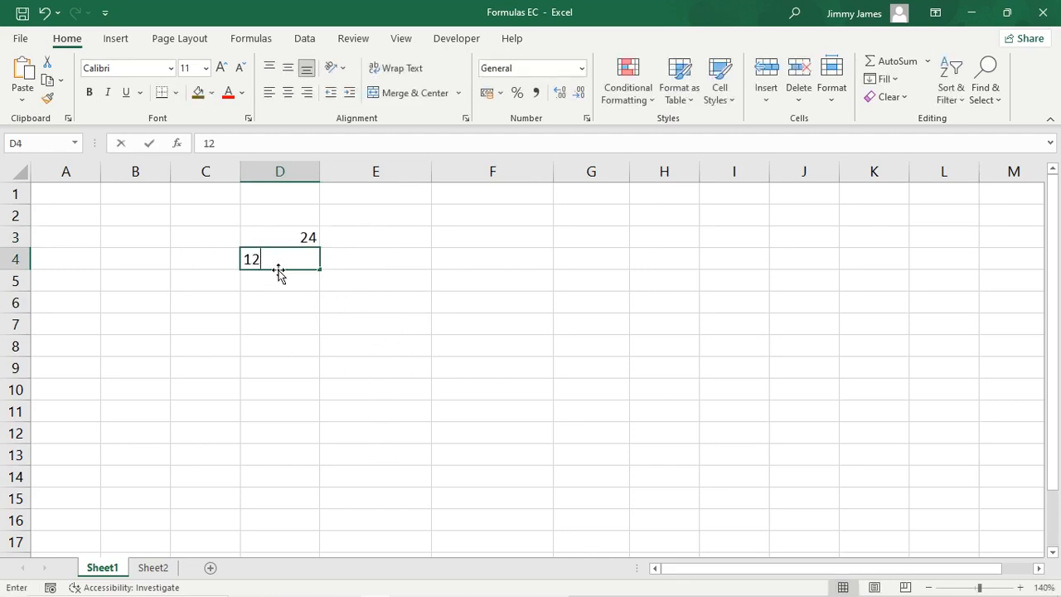
type("12321")
key("Return")
type("2133")
key("Return")
type("123 213")
Enter the numbers 213, 12, 123, 1 and 34 down cells E3 to E7
left_click(365, 240)
type("213")
key("Return")
type("12 123 1")
key("Return")
type("34")
key("Return")
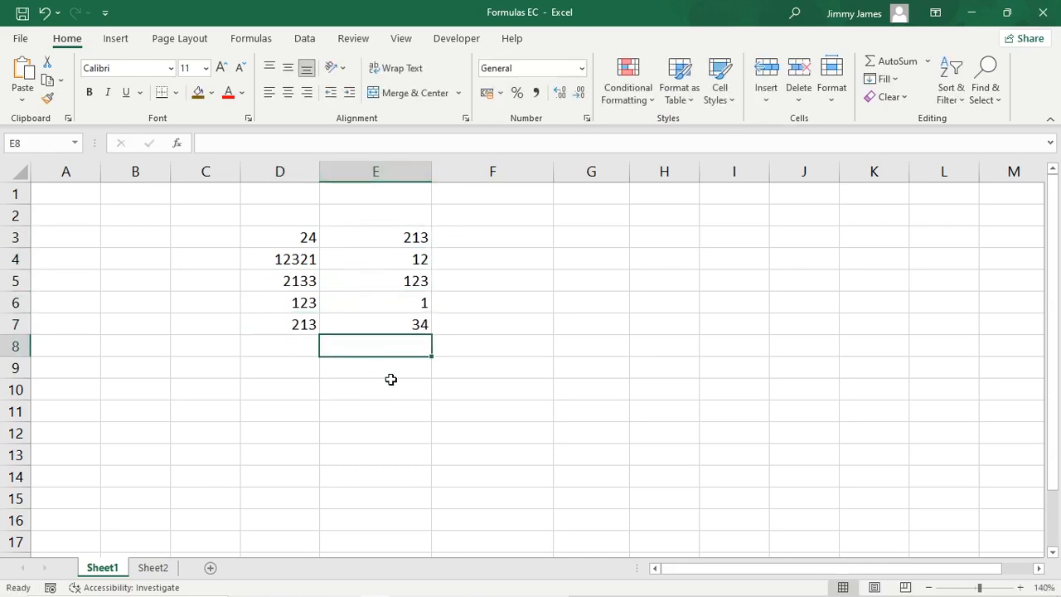
Add the first row's two numbers in cell F3 with the cell-reference formula =D3+E3
left_click(489, 248)
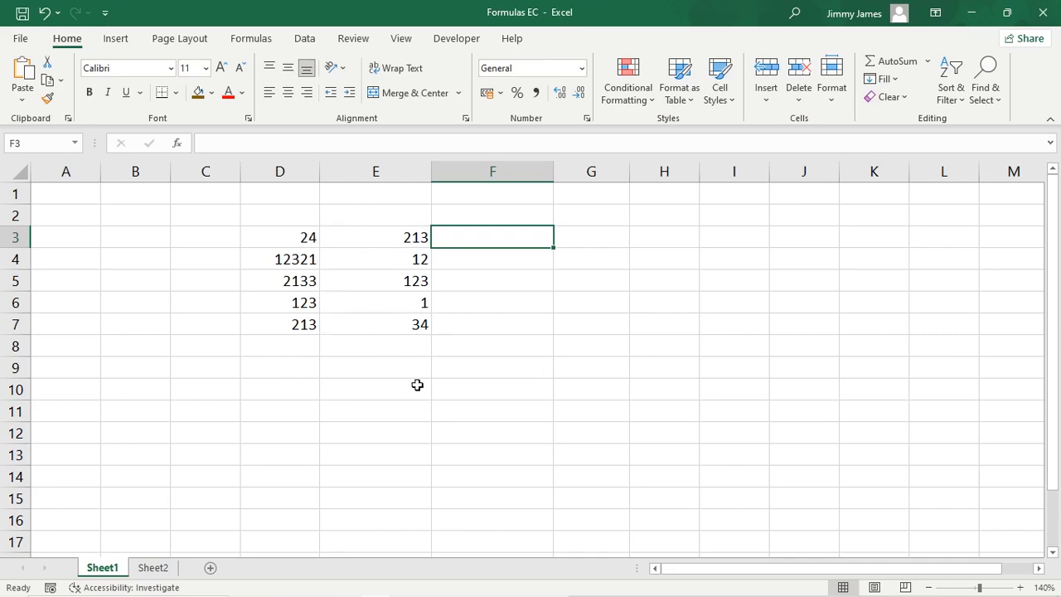
type("=")
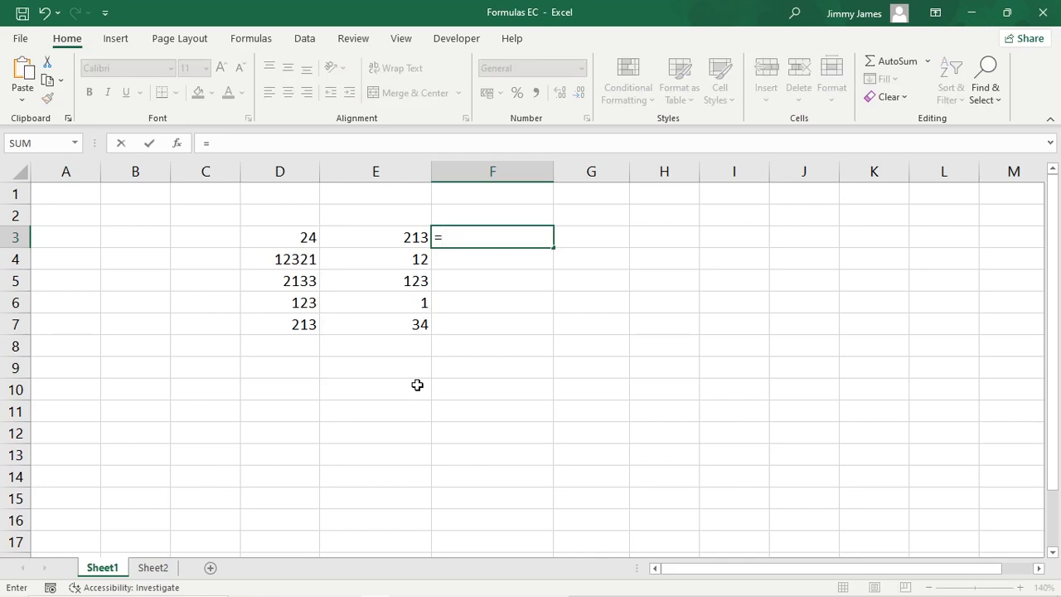
left_click(314, 239)
type("+")
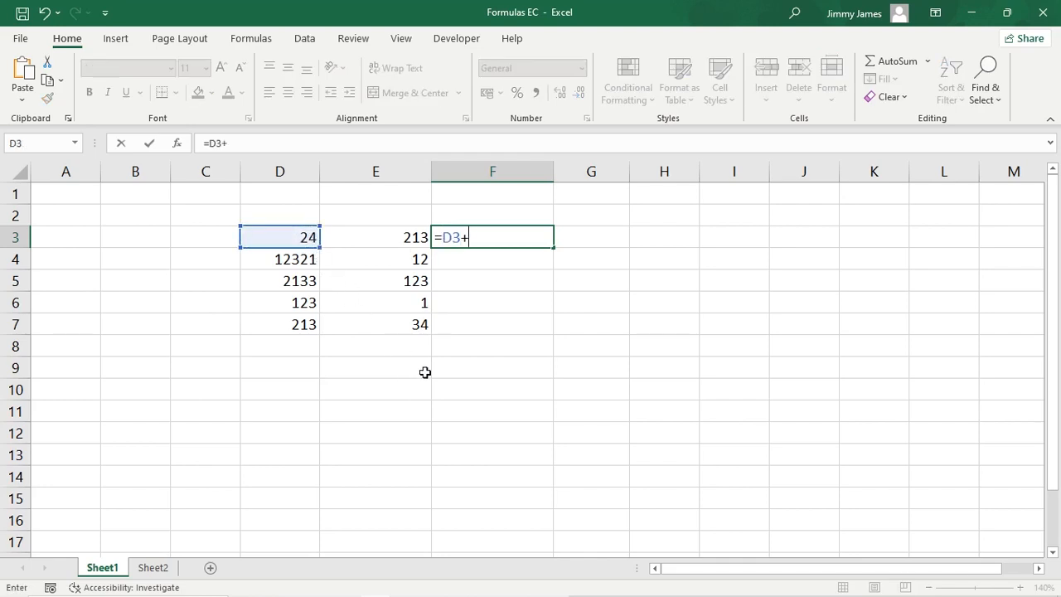
left_click(411, 239)
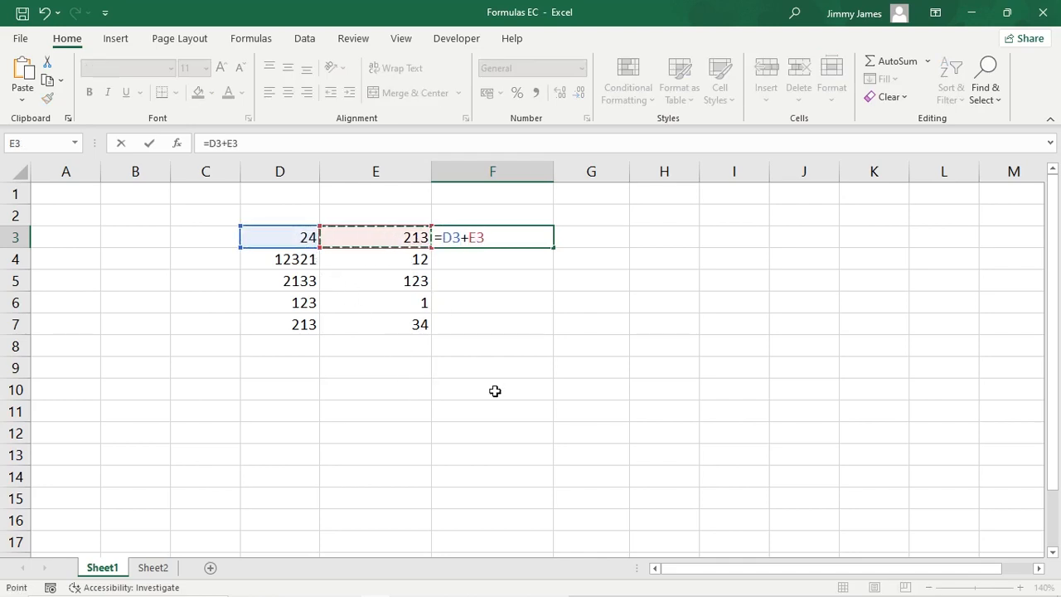
key("Return")
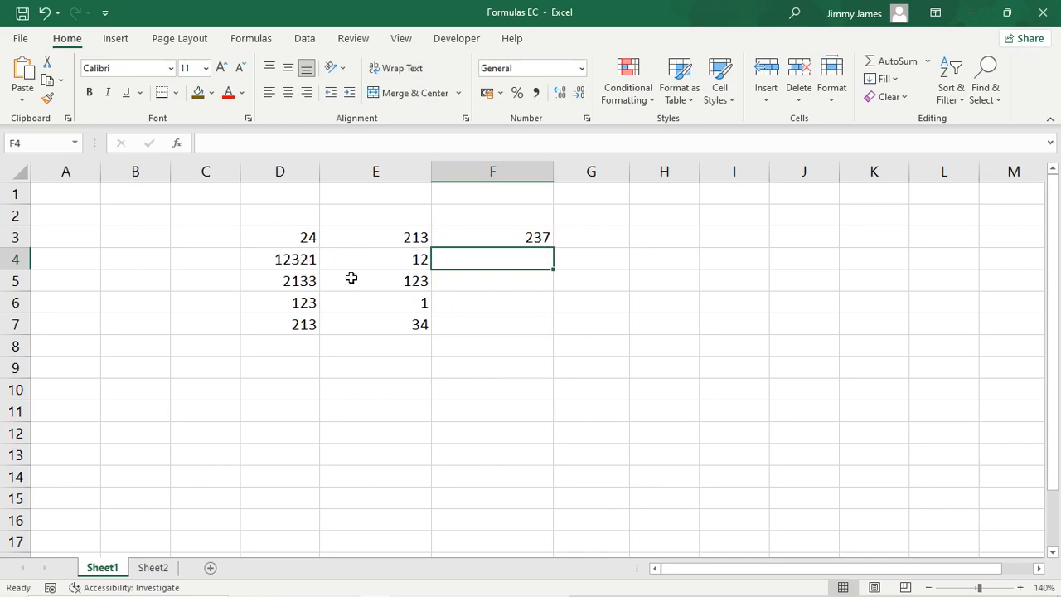
Multiply the row 4 numbers in cell F4 with the formula =D4*E4
type("=")
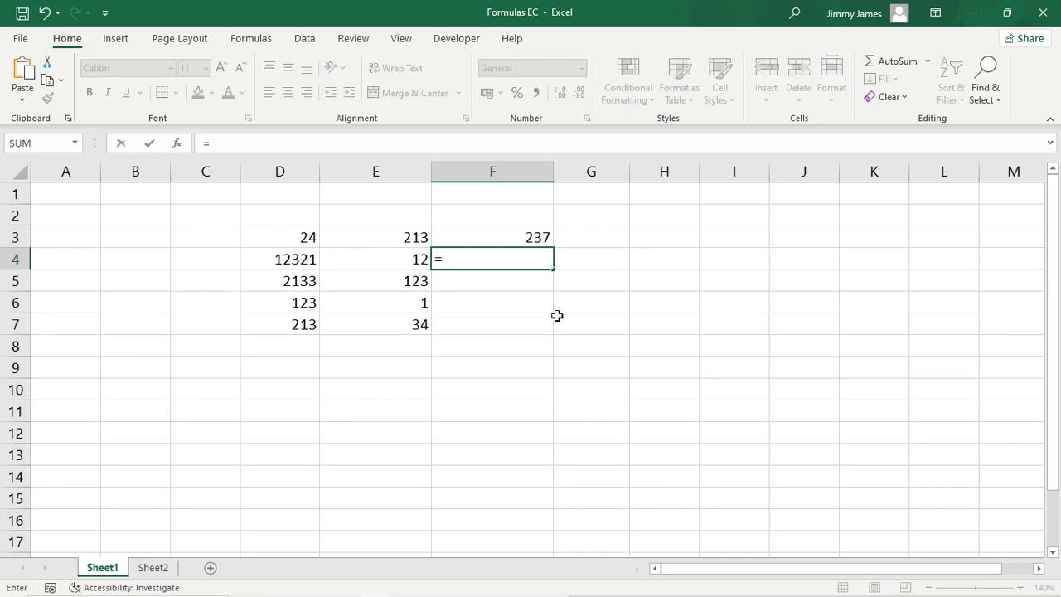
left_click(309, 259)
type("*")
left_click(405, 260)
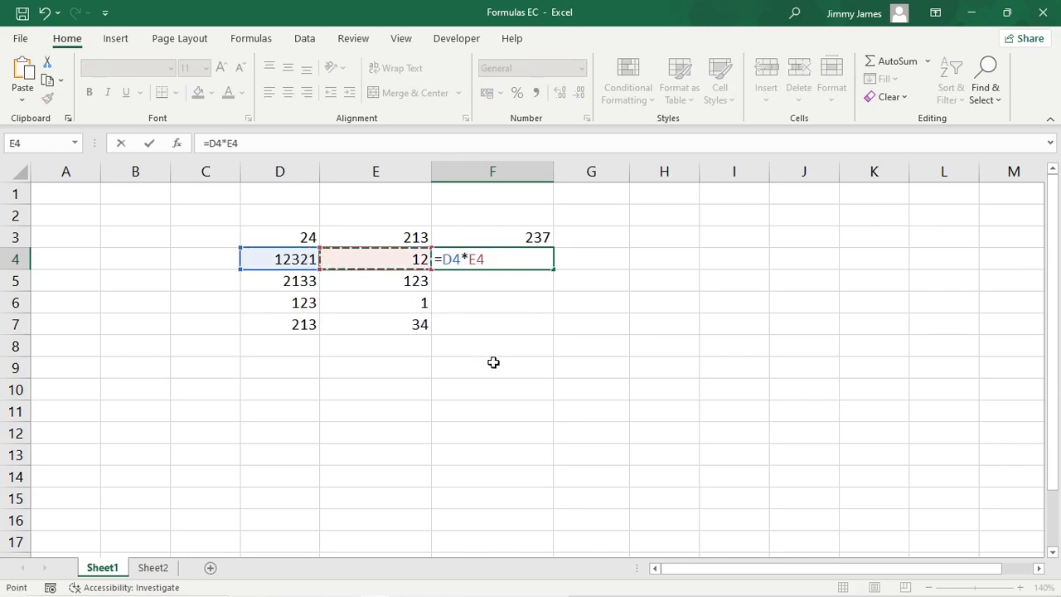
key("Return")
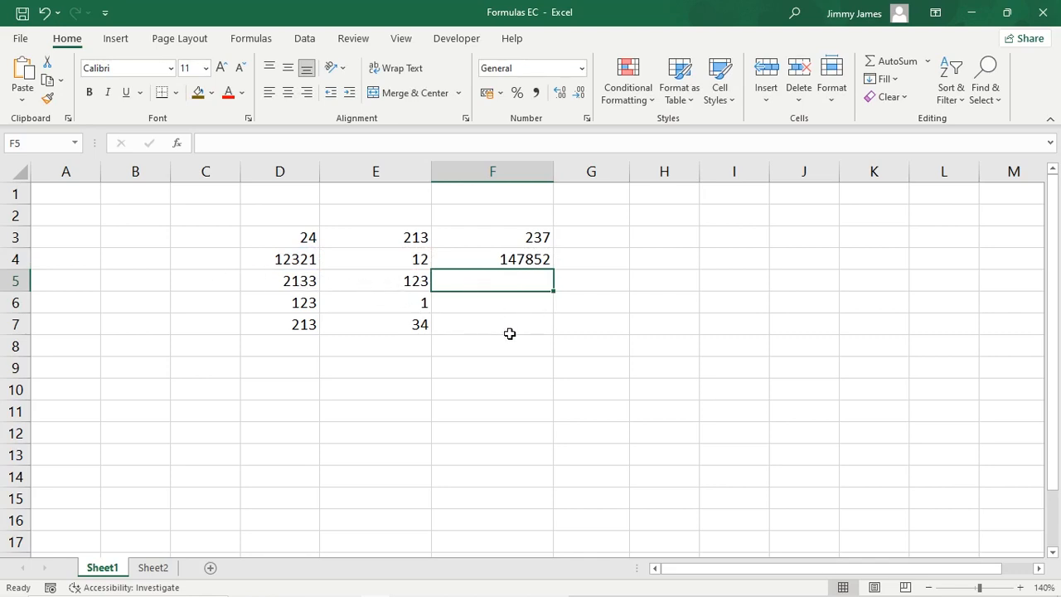
Divide the row 5 numbers in cell F5 with the formula =D5/E5
type("=")
key("Left")
key("Left")
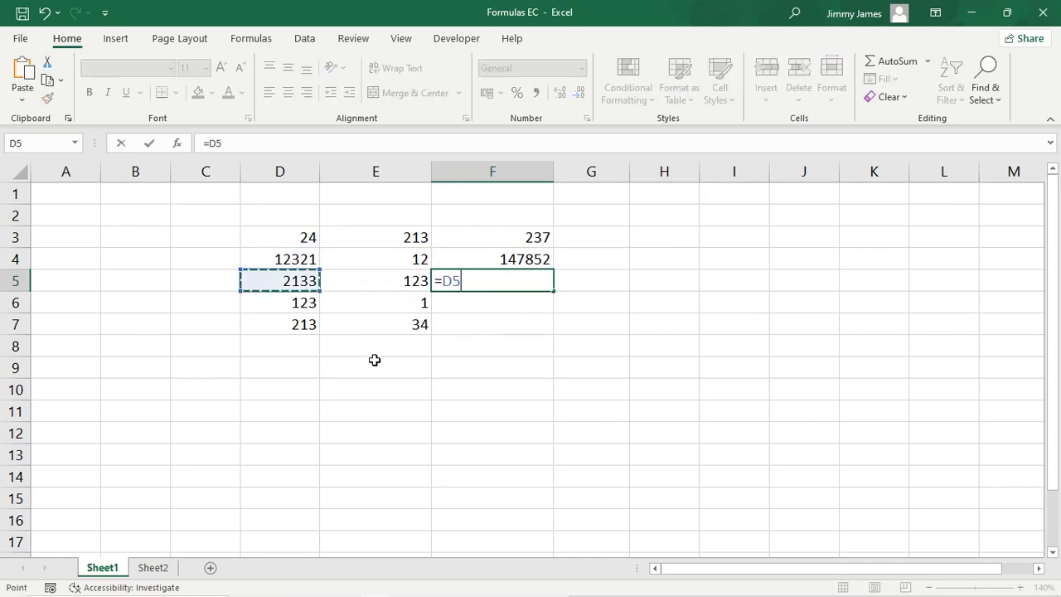
type("/")
left_click(398, 278)
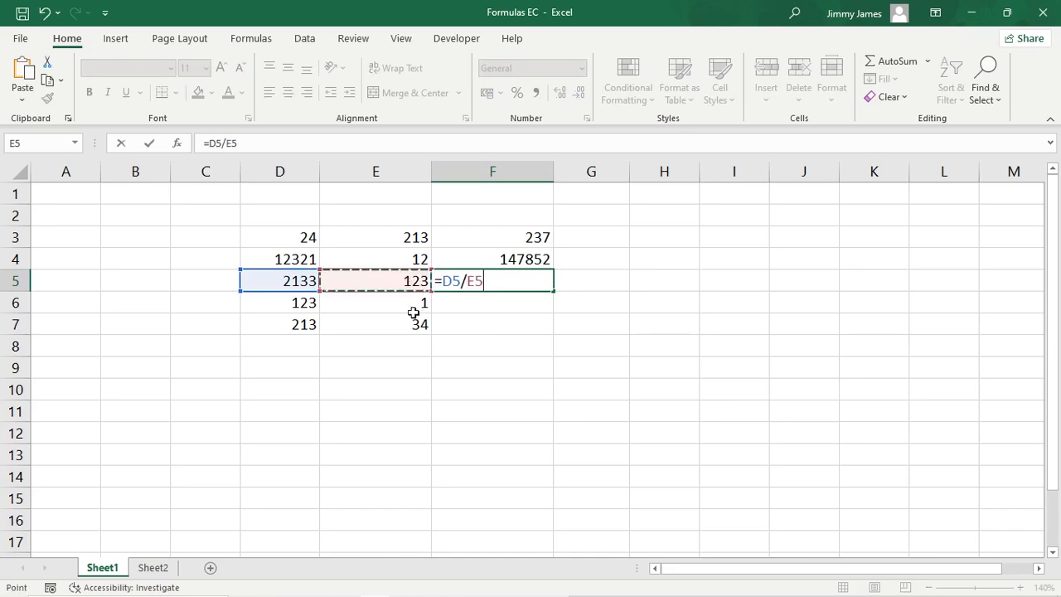
key("Return")
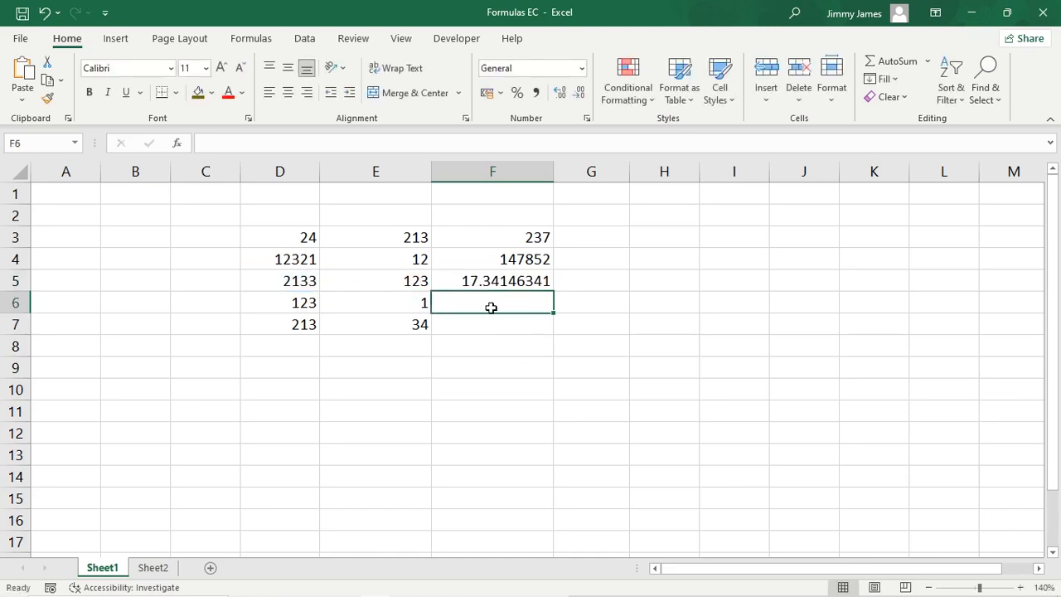
Subtract the row 6 numbers in cell F6 with the formula =D6-E6
type("=")
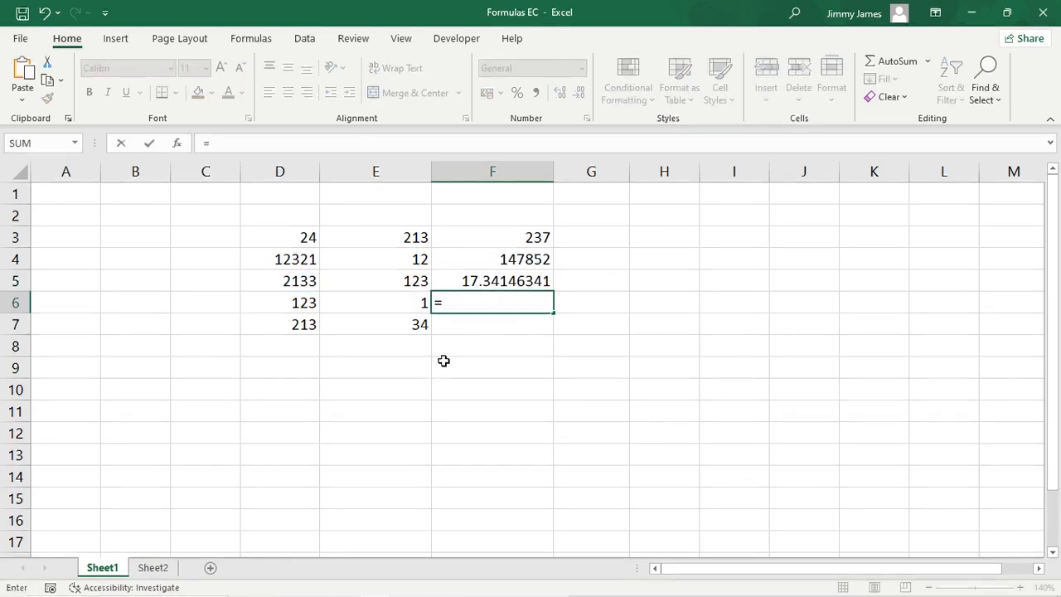
left_click(301, 304)
type("-")
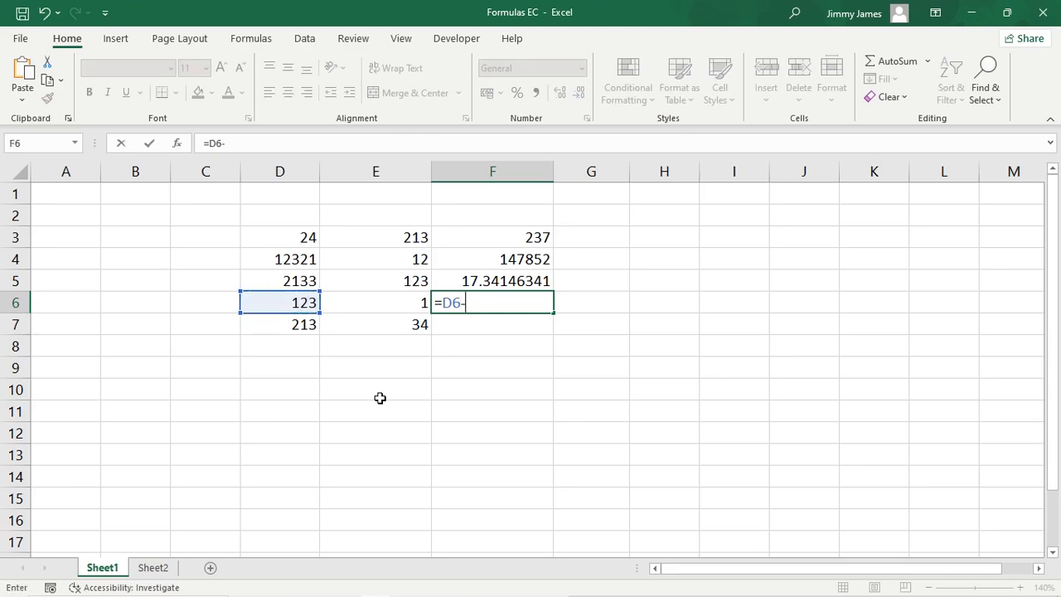
left_click(408, 302)
key("Return")
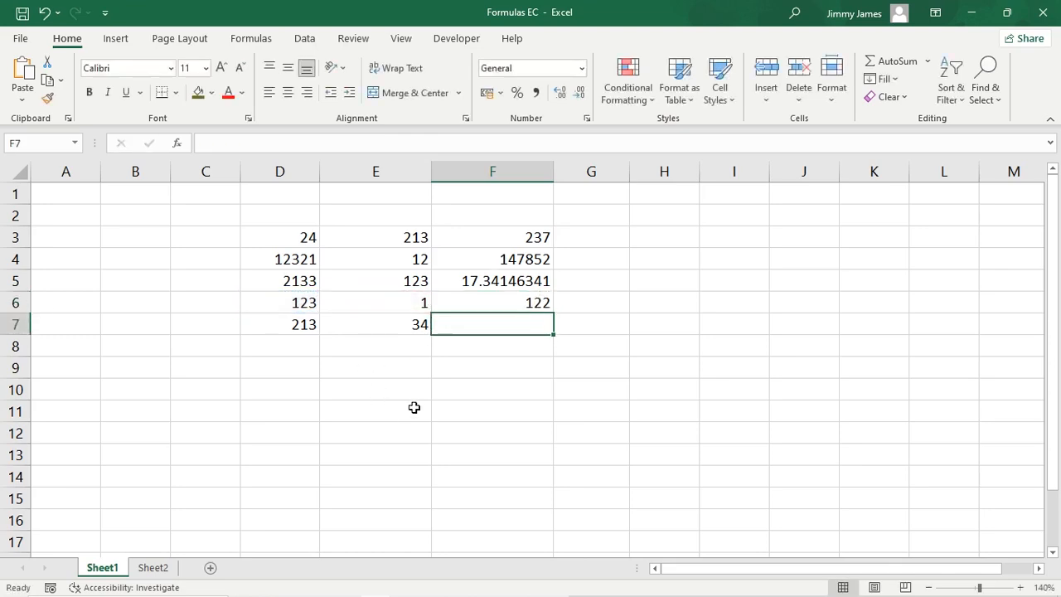
left_click(471, 406)
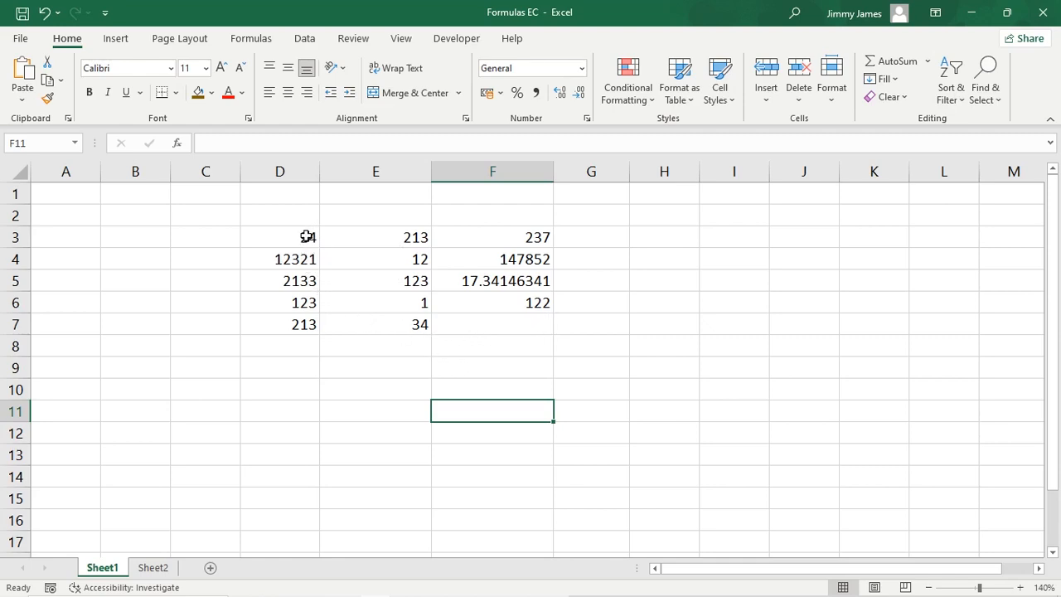
Add the numbers from two different rows in cell F9 with the formula =D3+E7
left_click(477, 373)
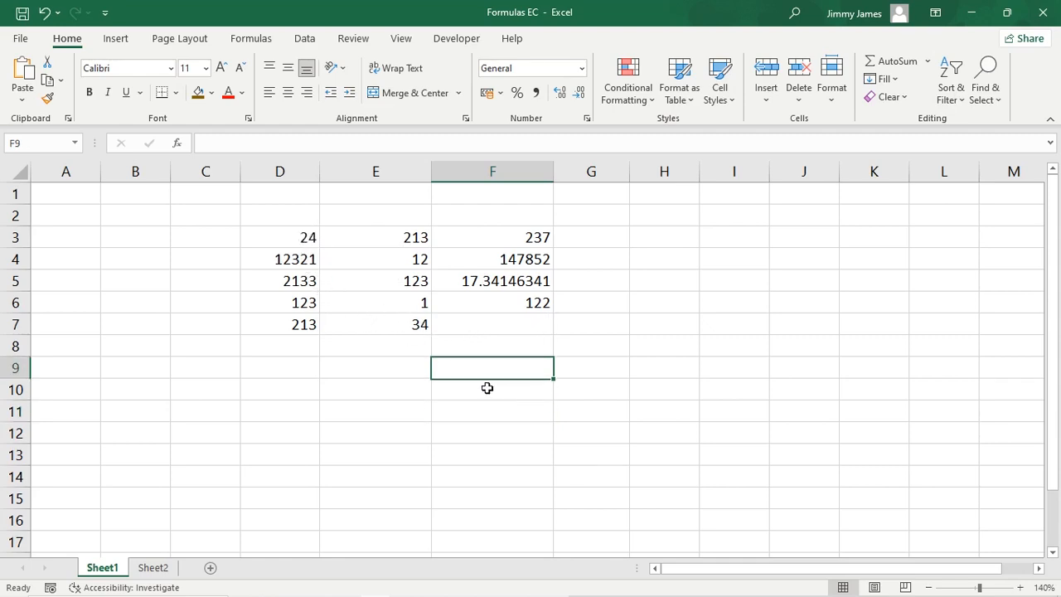
type("=")
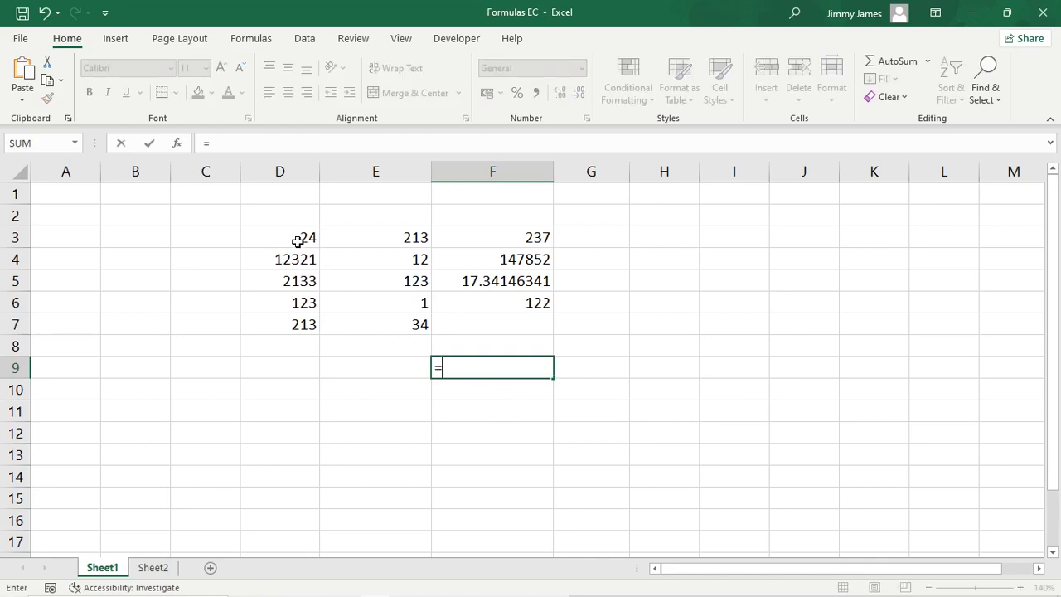
left_click(293, 240)
type("+")
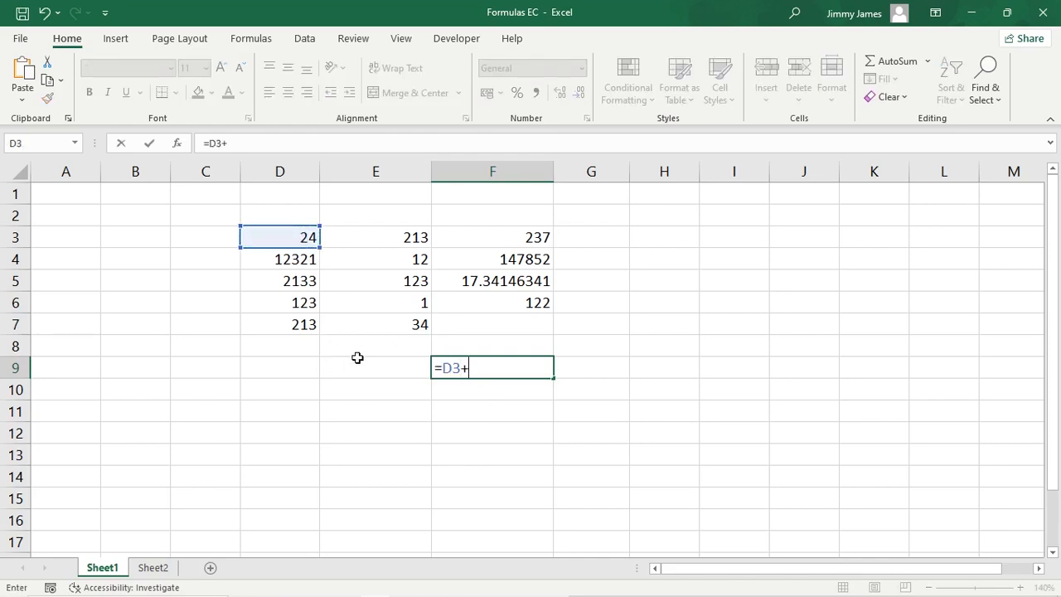
left_click(408, 325)
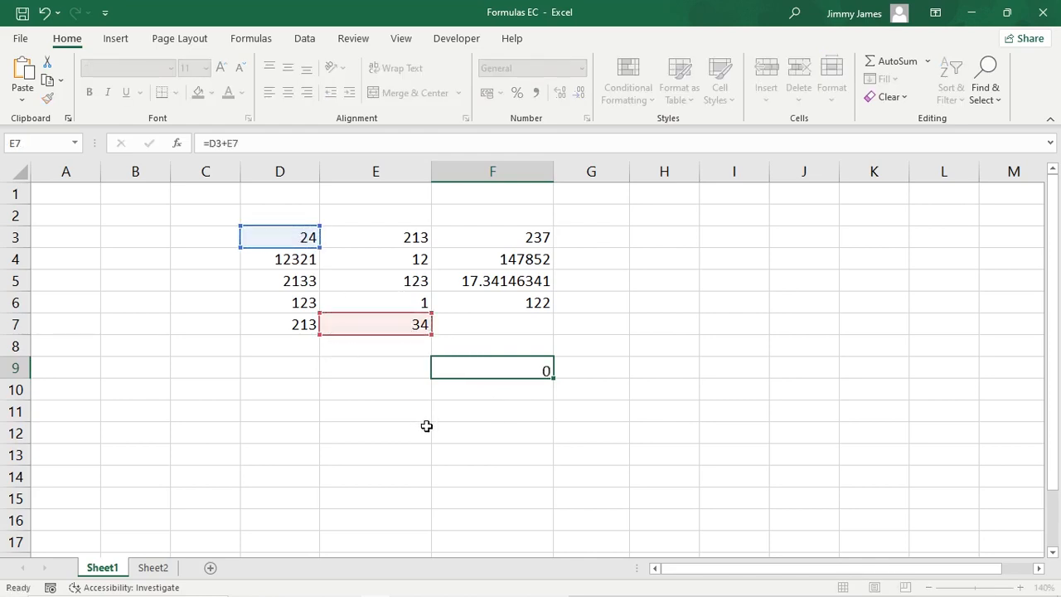
key("Return")
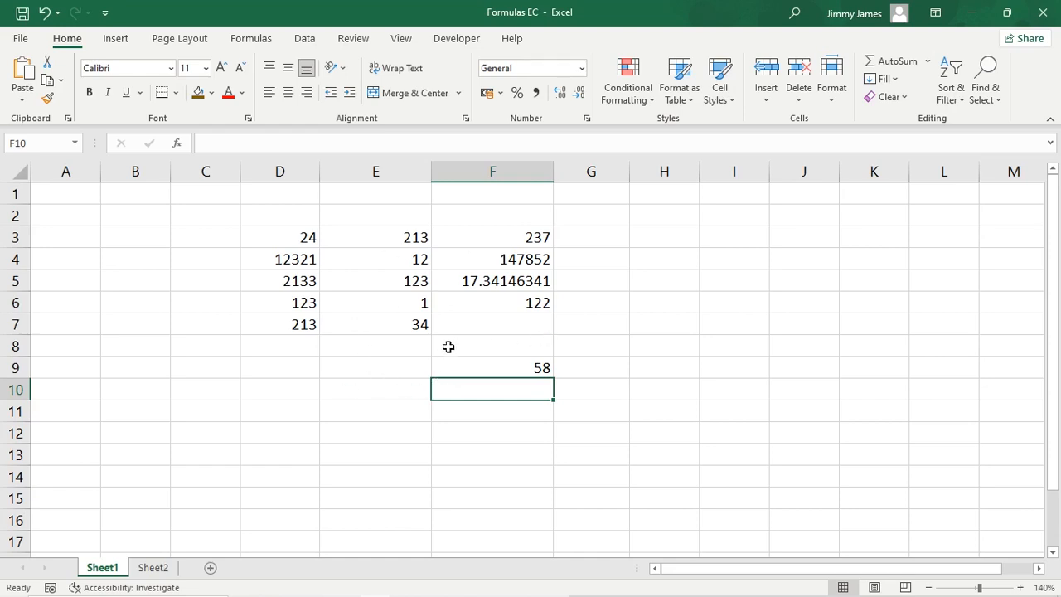
Combine several arithmetic operators in cell H3 with the cell-reference formula =D3+E3-E6*E7/D5
left_click(668, 240)
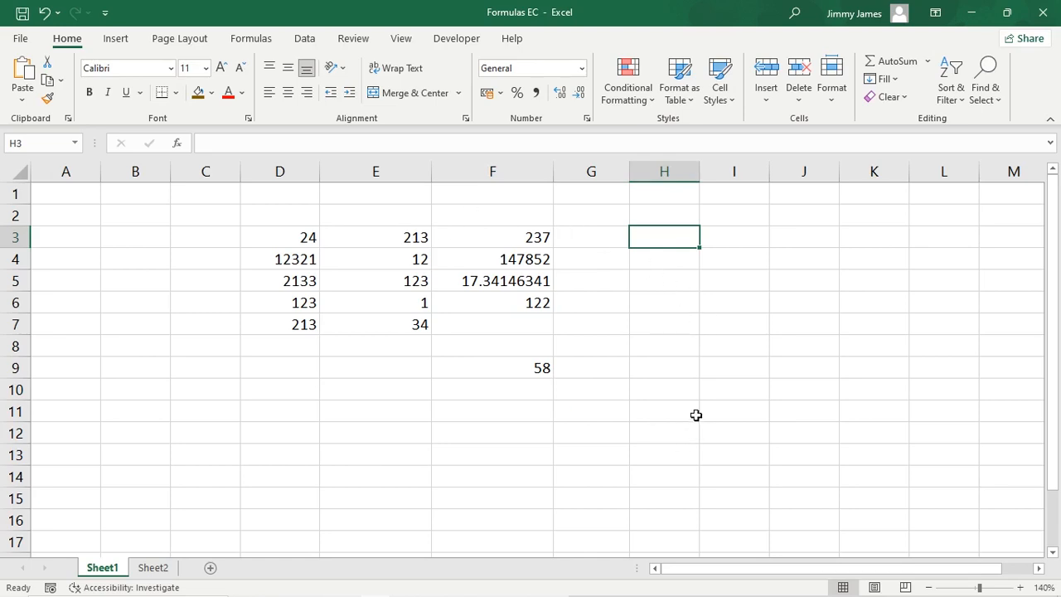
type("=")
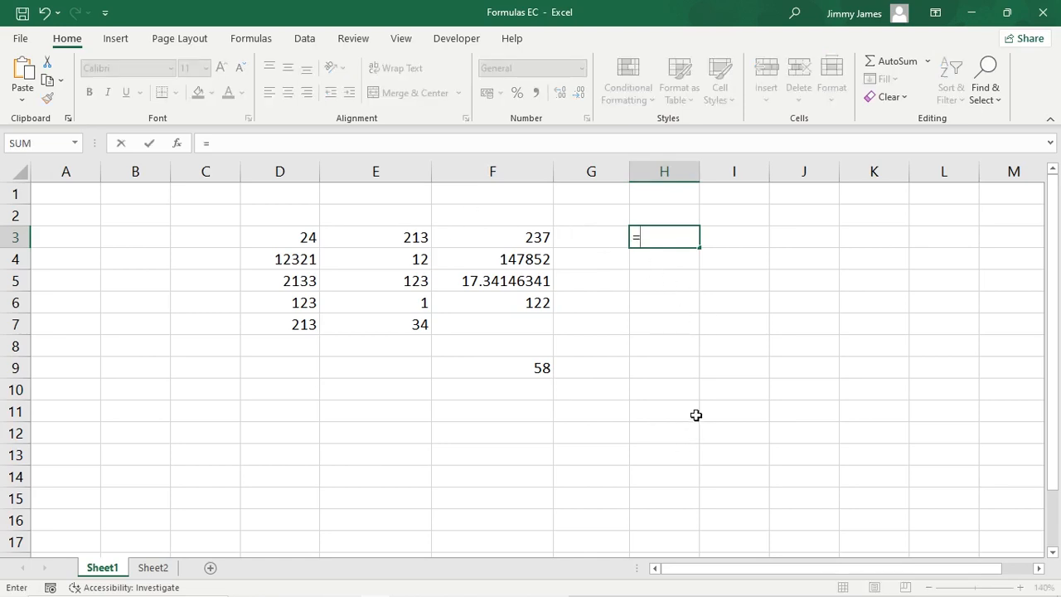
left_click(315, 238)
type("+")
left_click(407, 238)
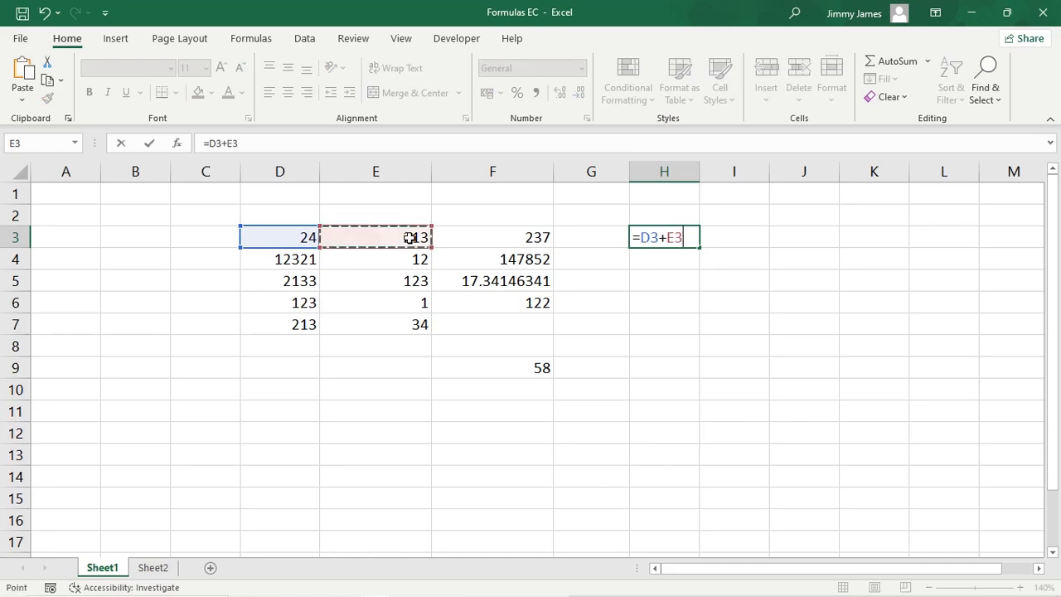
type("-")
left_click(415, 304)
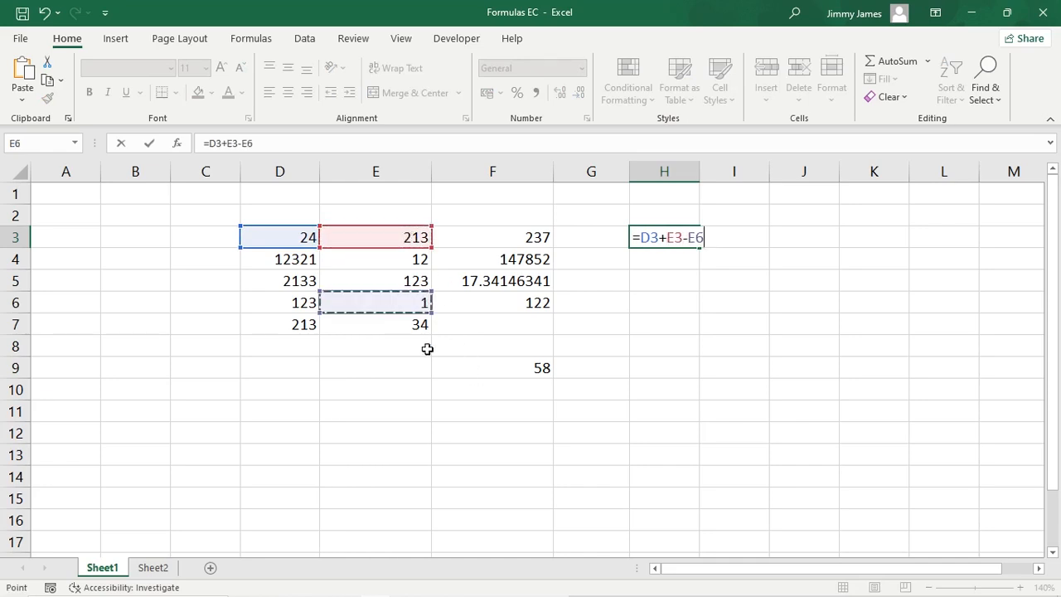
type("*")
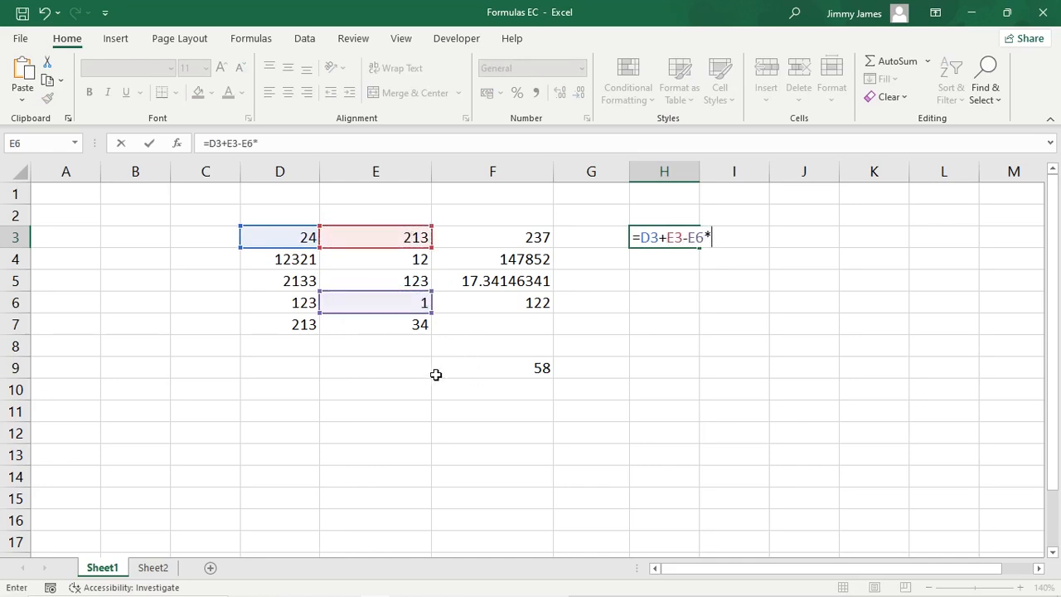
left_click(424, 328)
type("?")
key("BackSpace")
type("/")
left_click(286, 281)
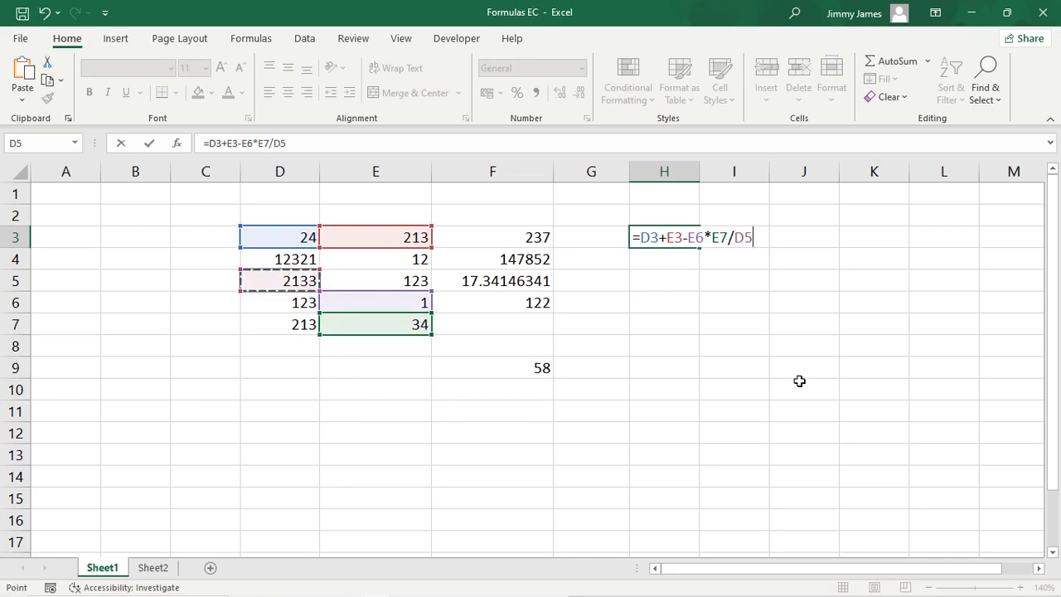
key("Return")
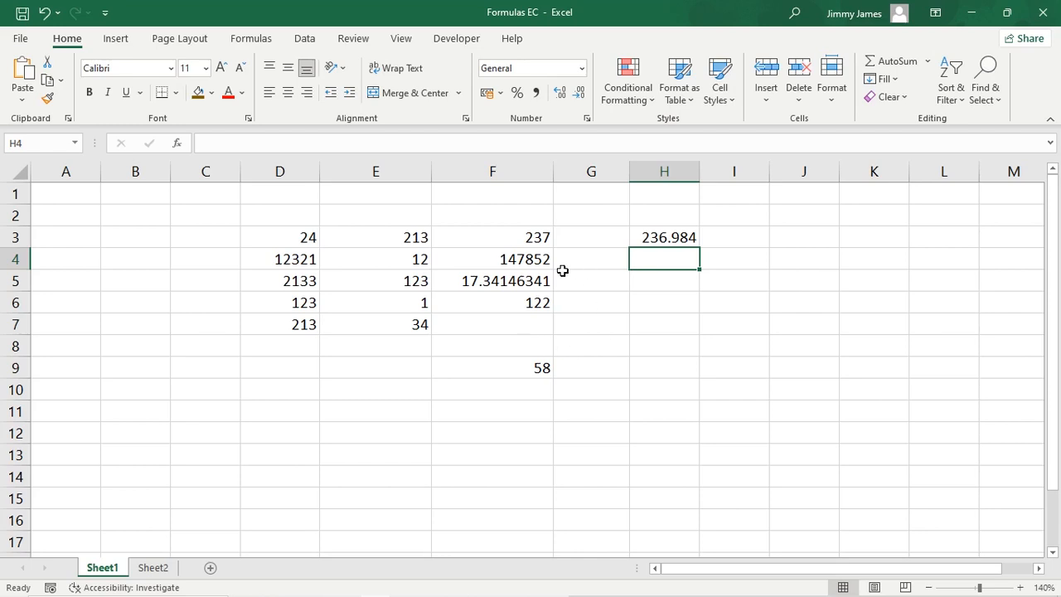
Switch to Sheet2 and go over the values under RATE PER DAY in G4:G17
left_click(154, 568)
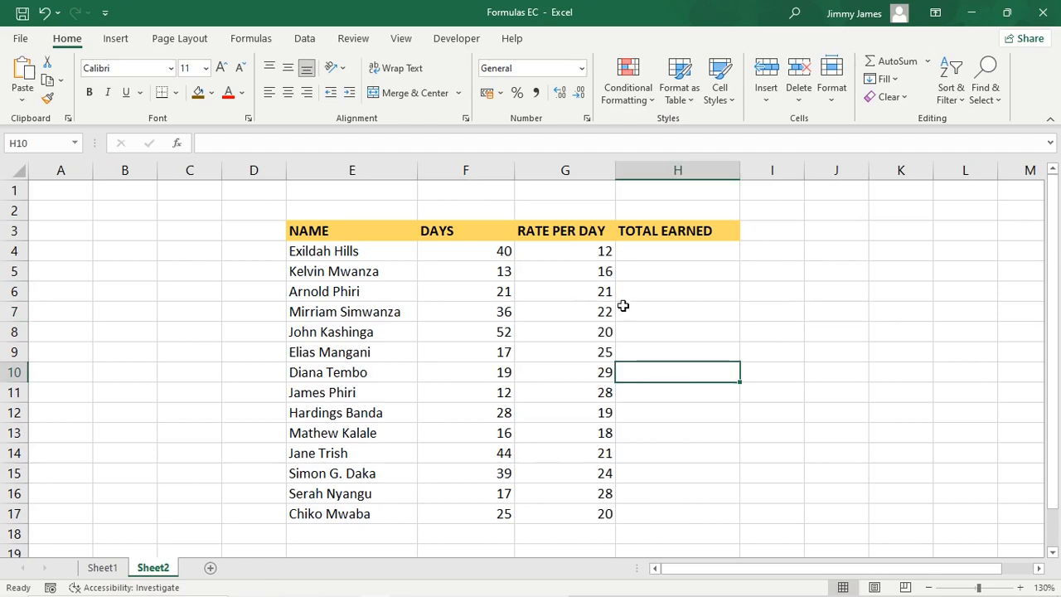
left_click_drag(580, 253, 585, 514)
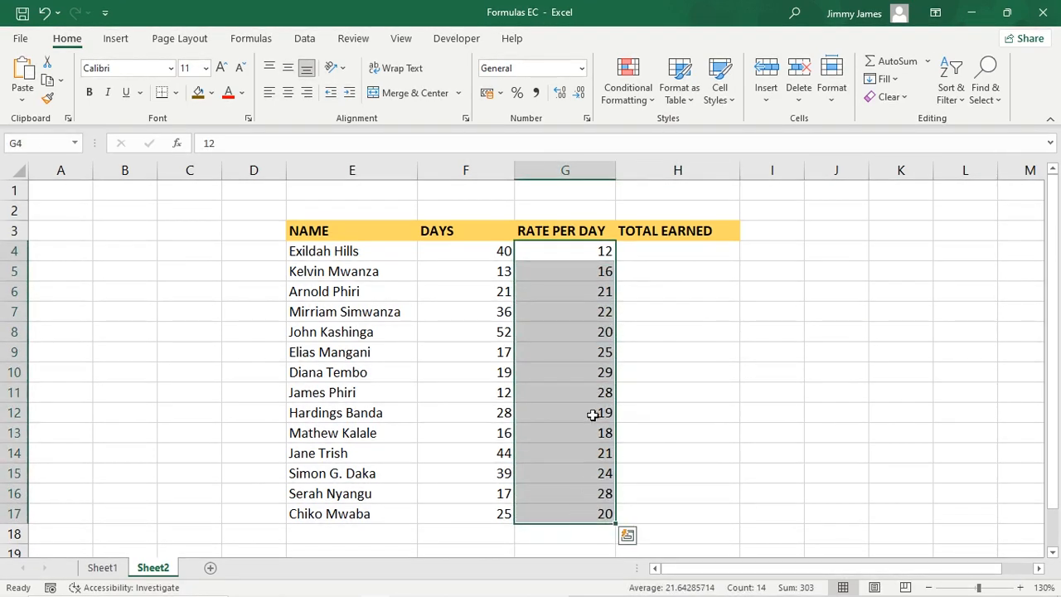
left_click(717, 331)
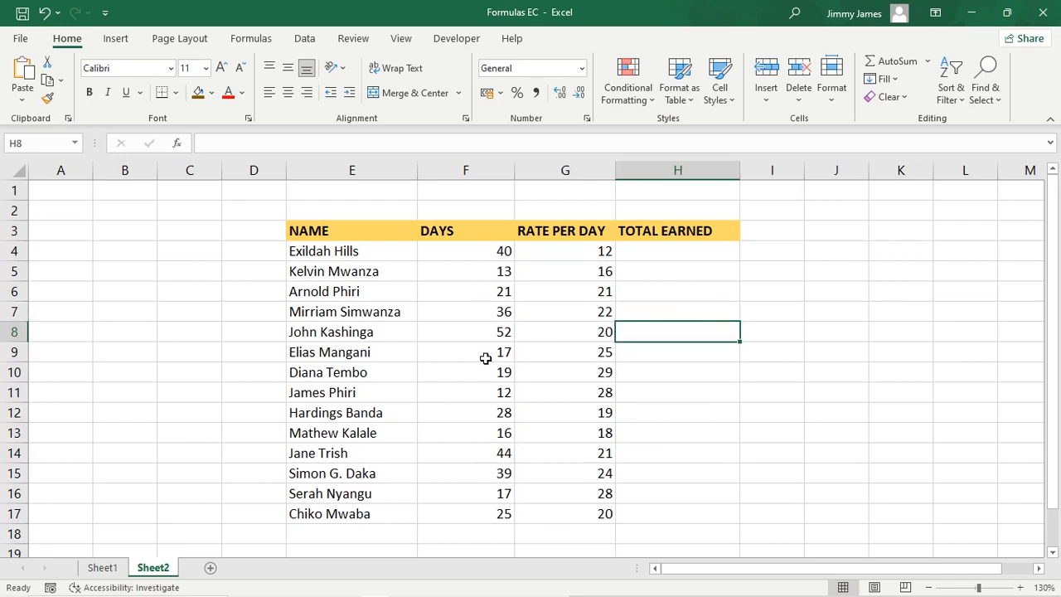
left_click(779, 276)
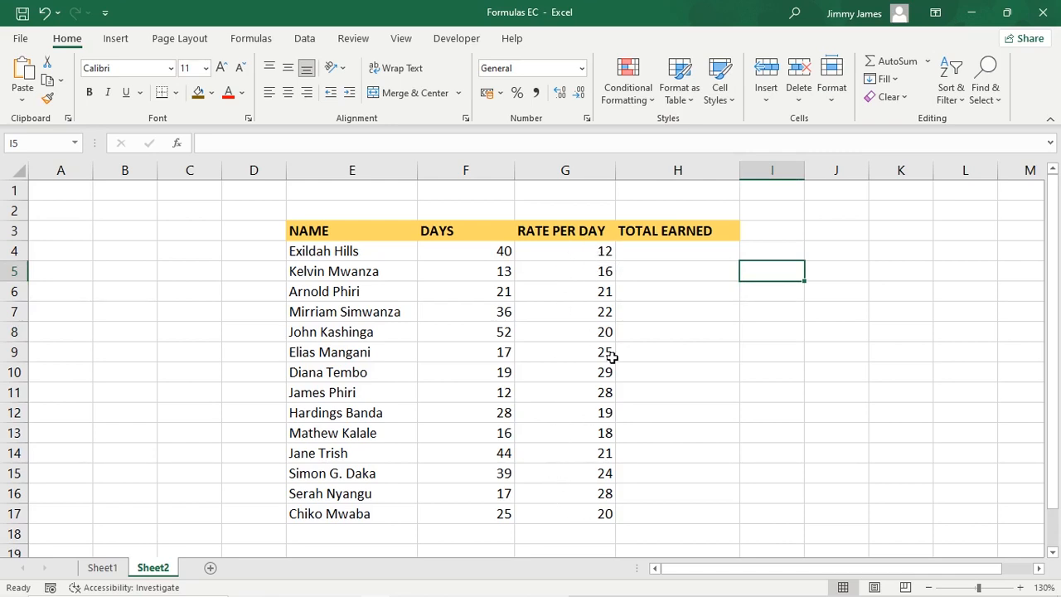
Format the RATE PER DAY values in G4:G17 as Currency with the $ English (United States) symbol and 0 decimal places
left_click_drag(562, 251, 607, 514)
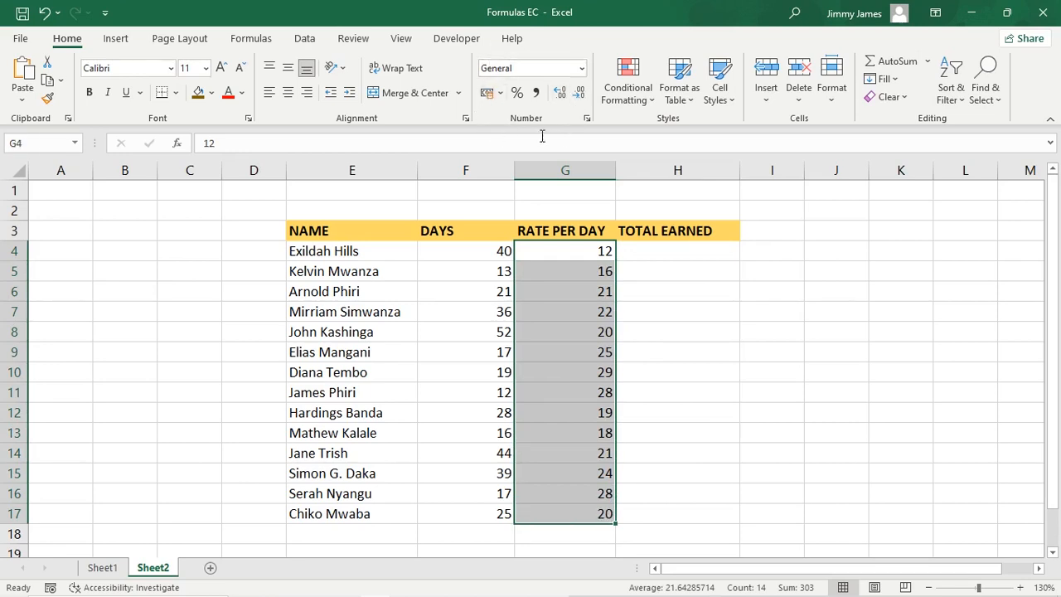
left_click(582, 73)
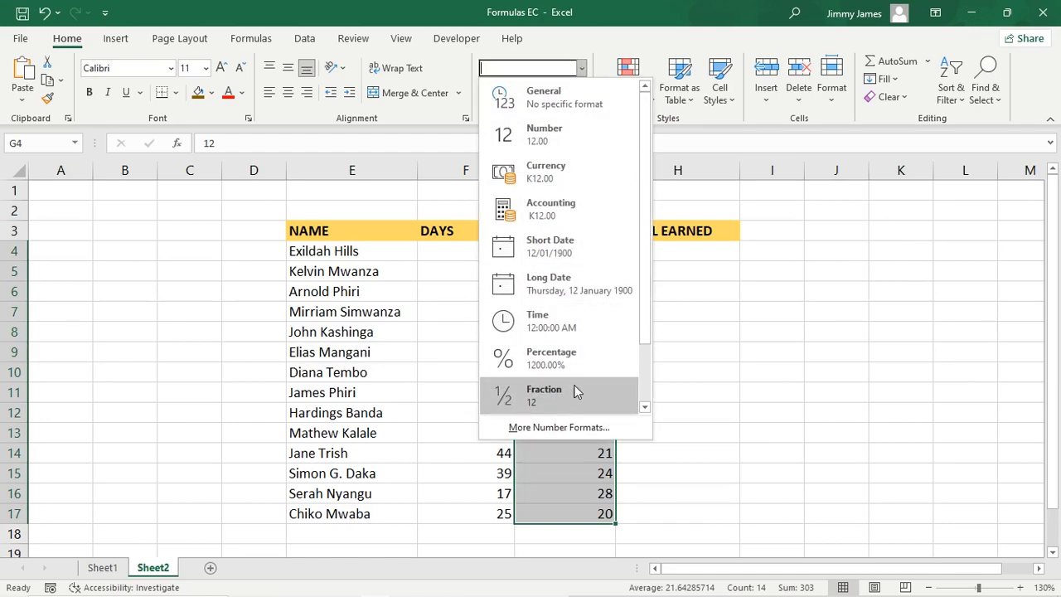
left_click(564, 428)
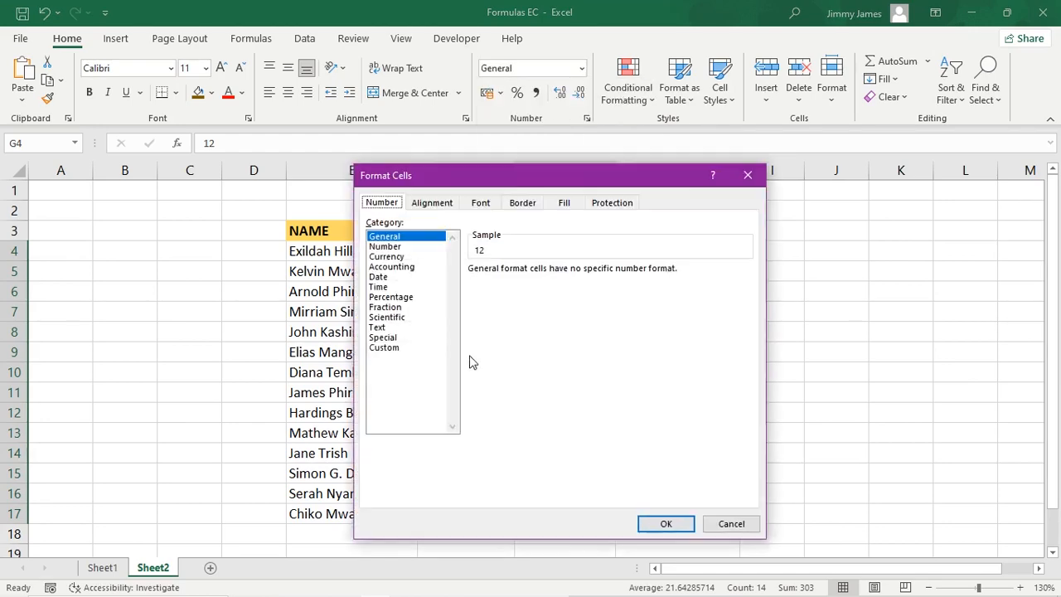
left_click(386, 256)
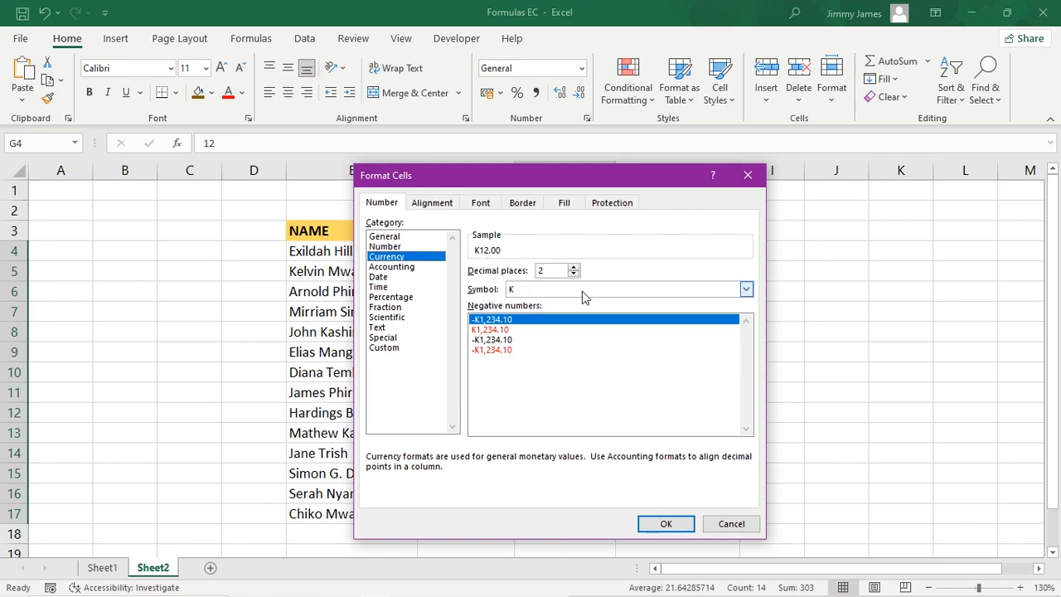
left_click(746, 290)
scroll(596, 439, "down", 1)
scroll(596, 445, "down", 1)
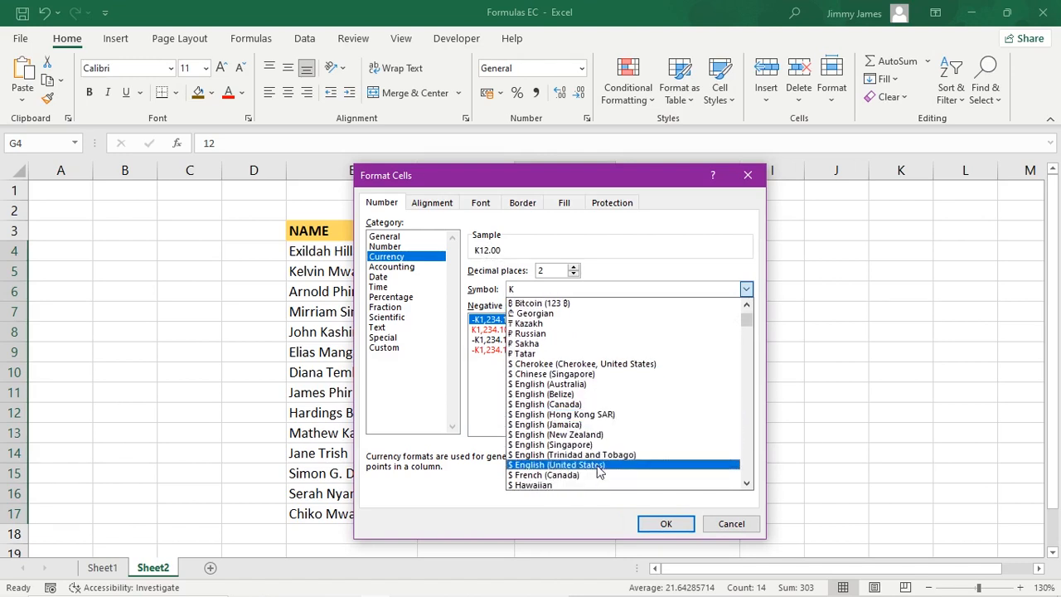
left_click(593, 465)
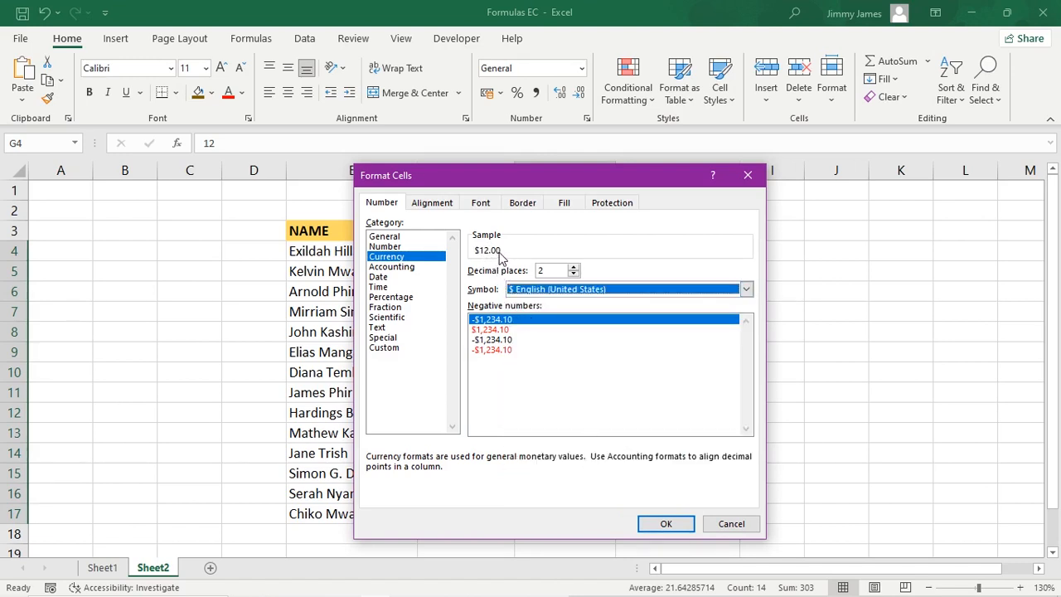
left_click(573, 274)
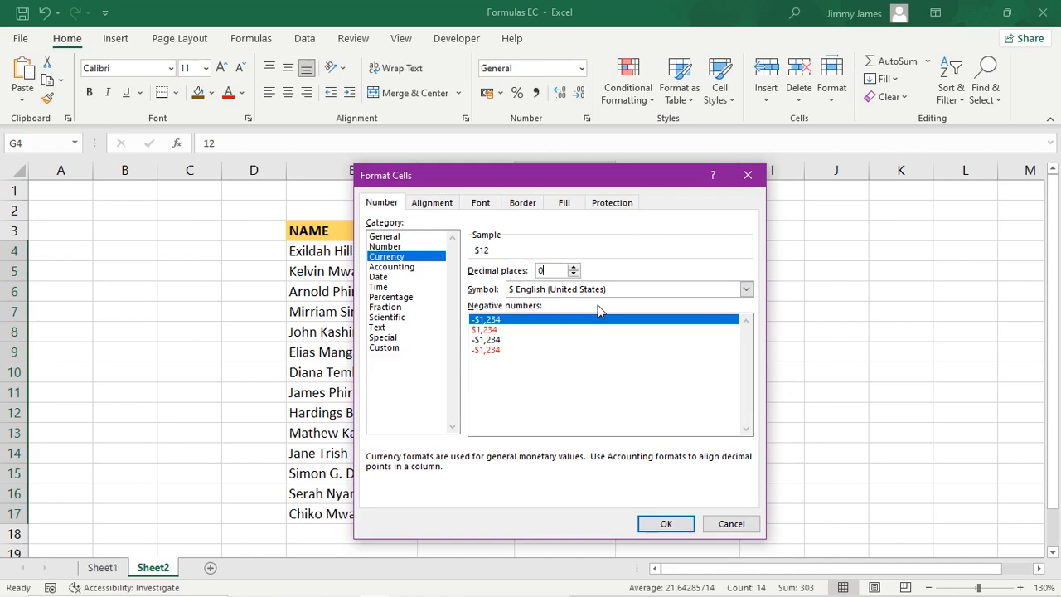
left_click(668, 523)
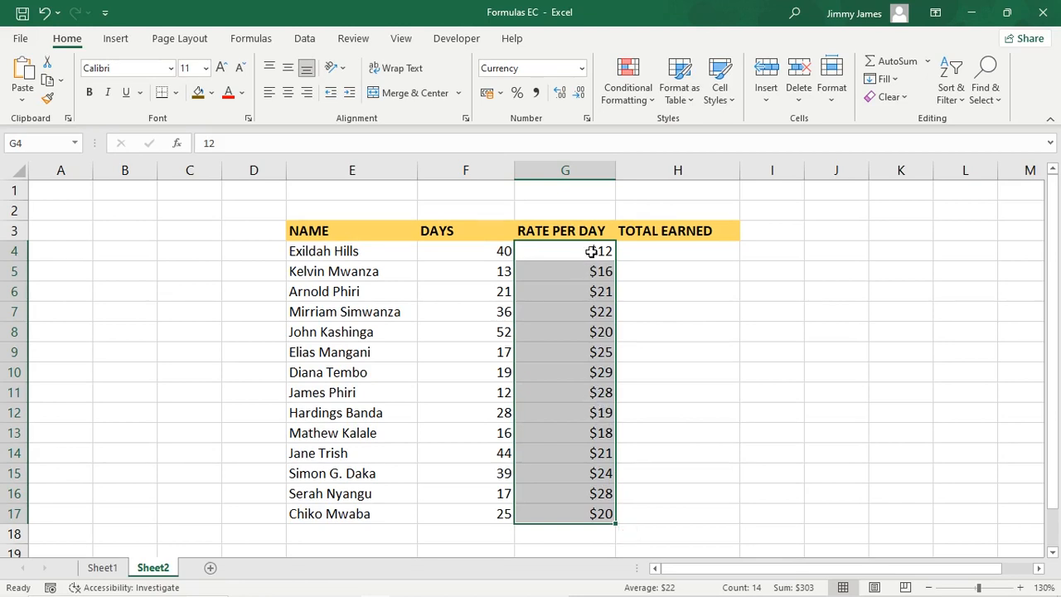
left_click(845, 304)
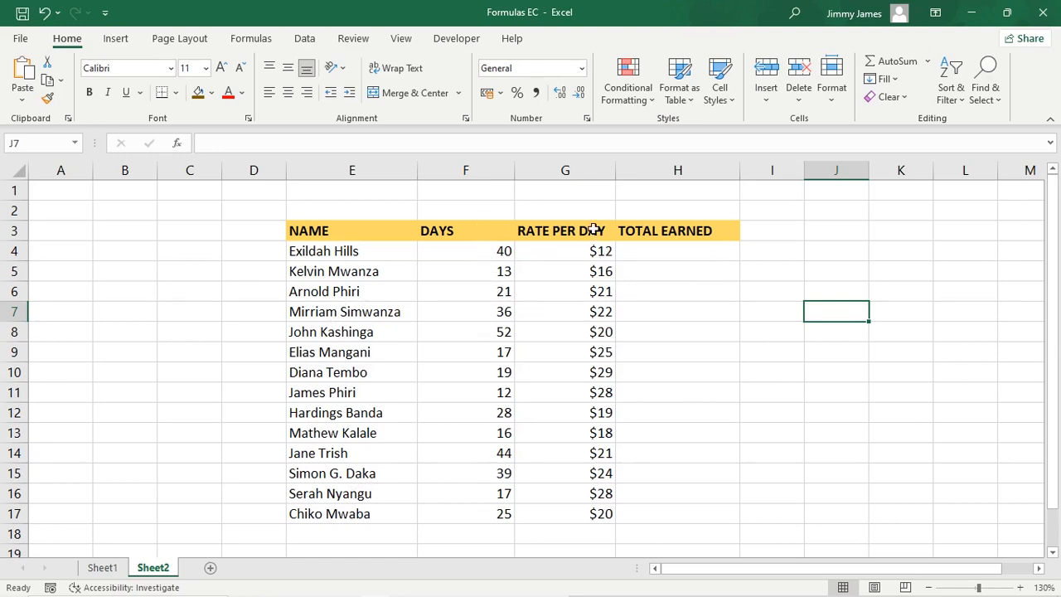
Calculate the first person's TOTAL EARNED in cell H4 by multiplying days by daily rate with =F4*G4
left_click(702, 253)
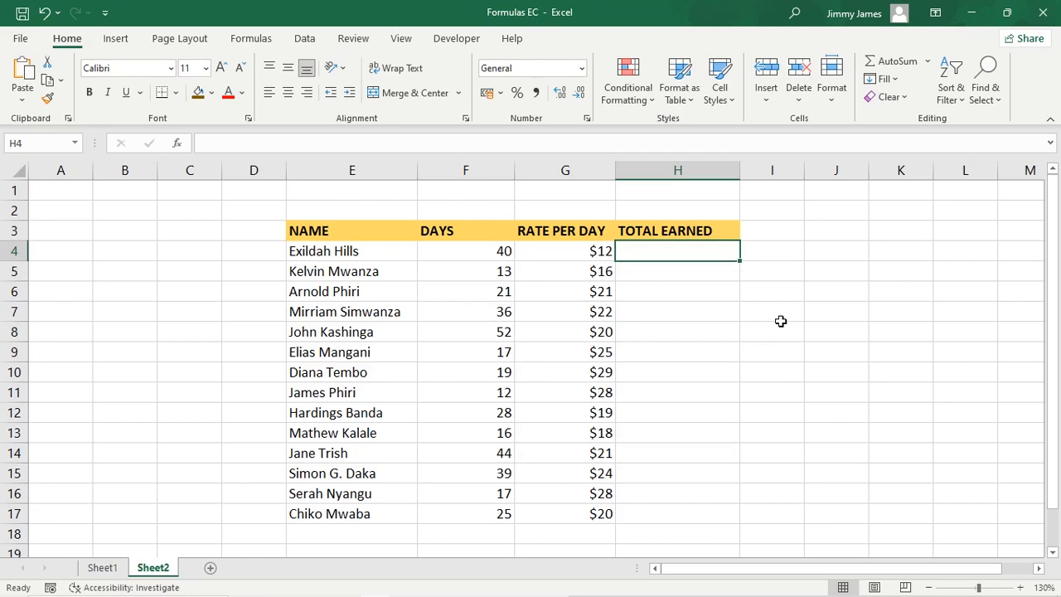
type("=")
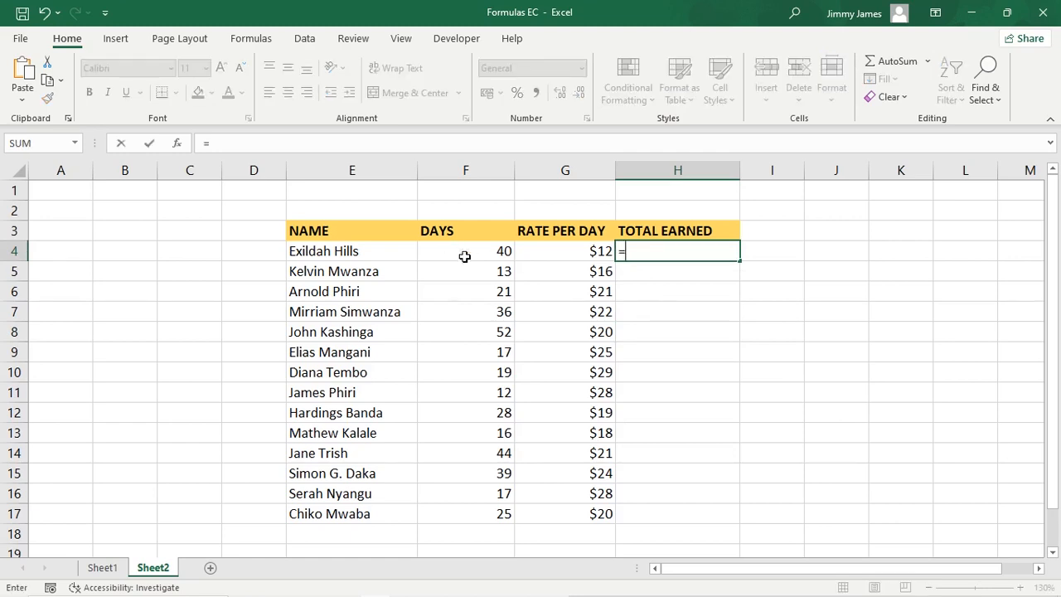
left_click(496, 251)
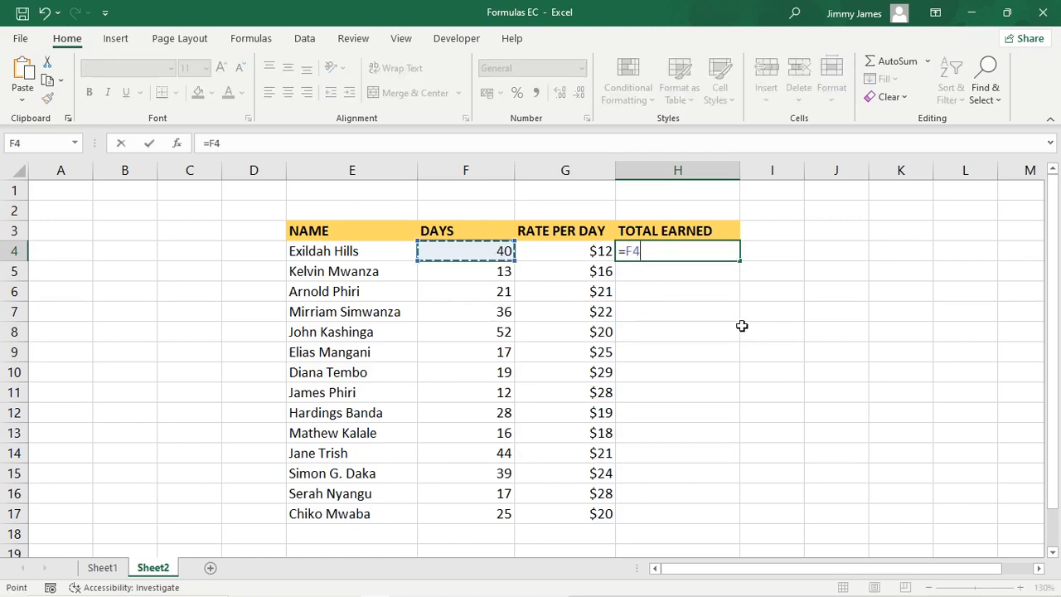
type("*")
left_click(572, 254)
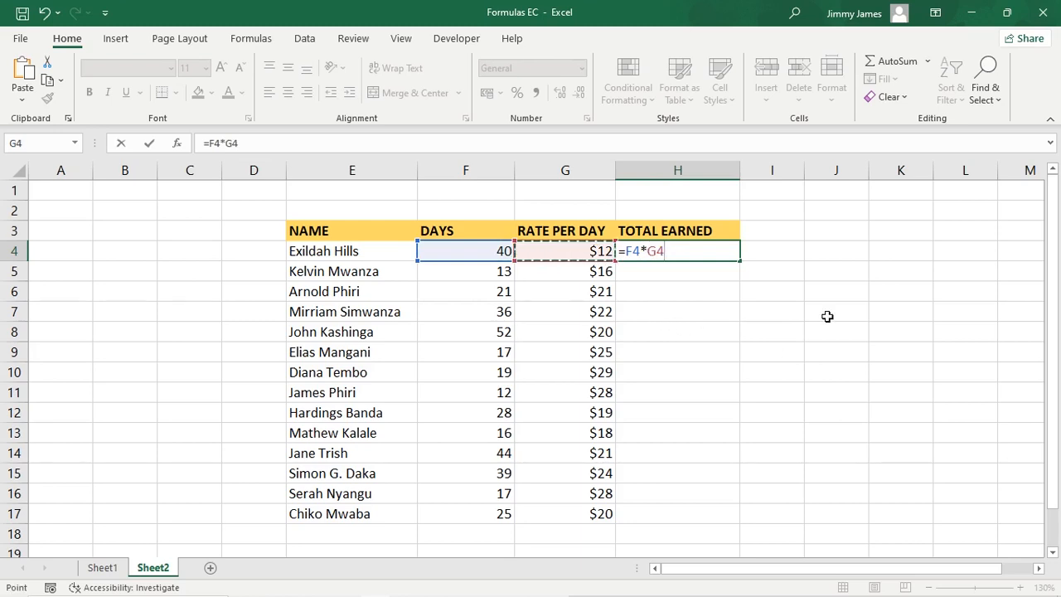
key("Return")
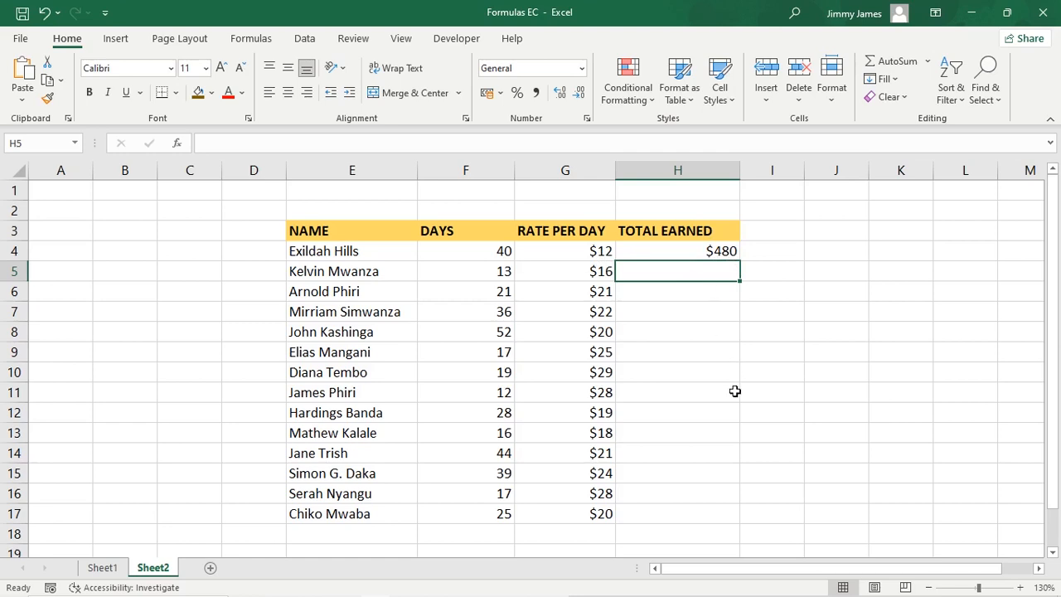
Calculate the second person's TOTAL EARNED in cell H5 with the formula =F5*G5, leaving H6 empty
type("=")
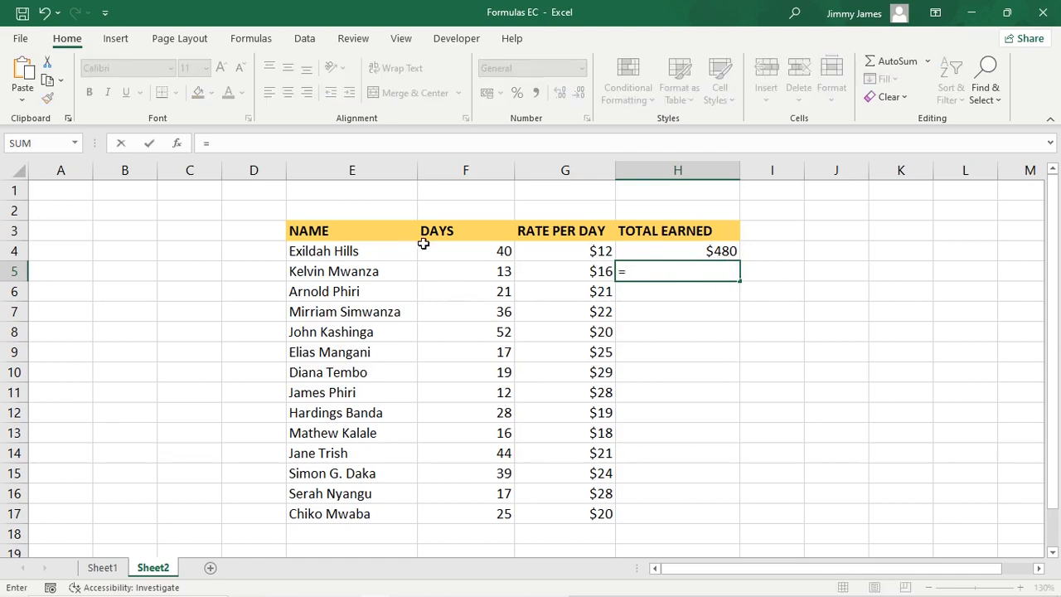
left_click(490, 274)
type("*")
left_click(576, 275)
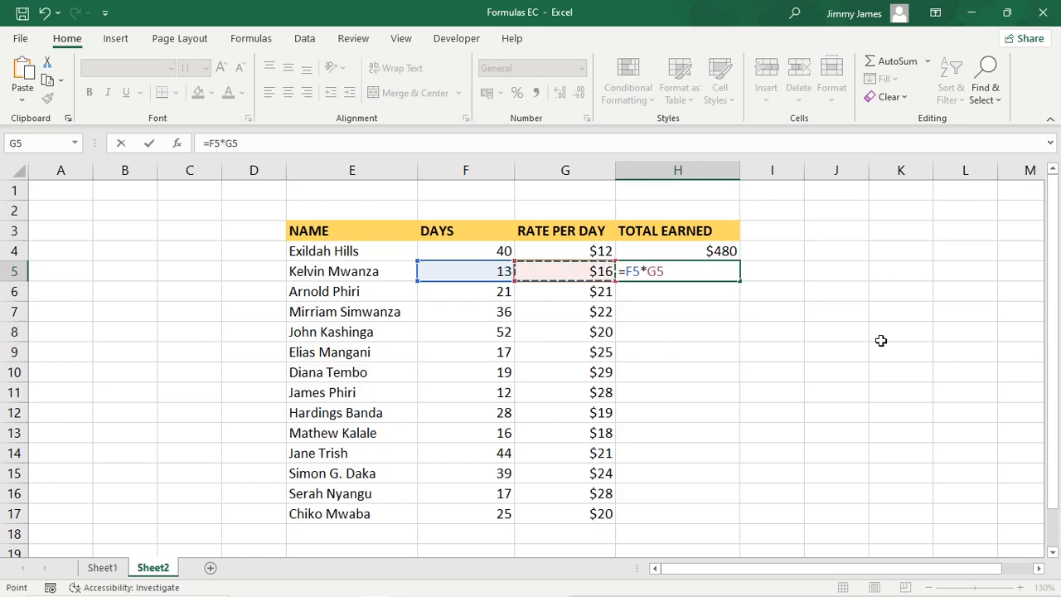
key("Return")
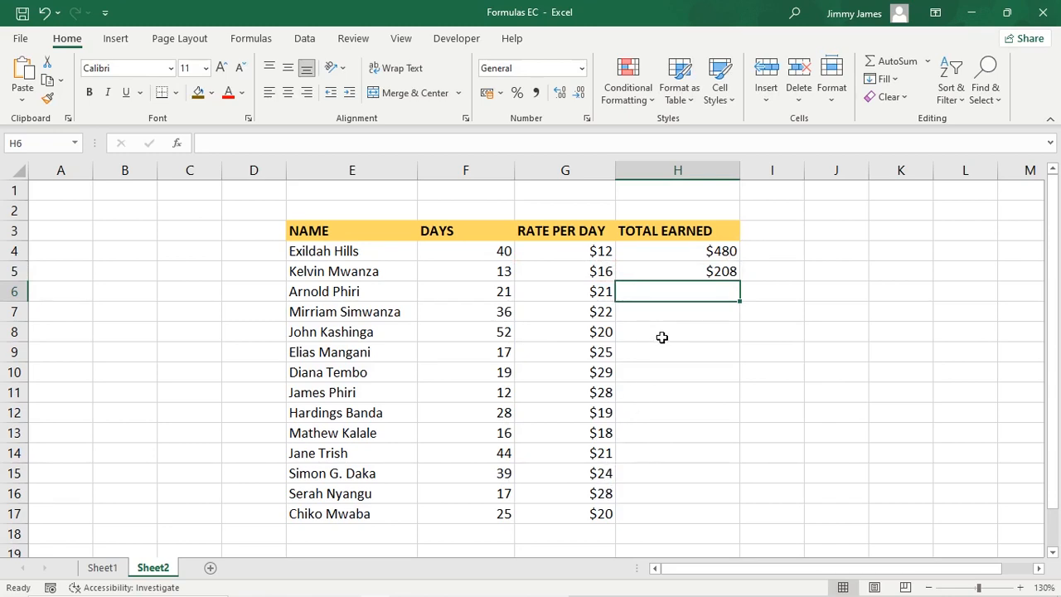
type("=")
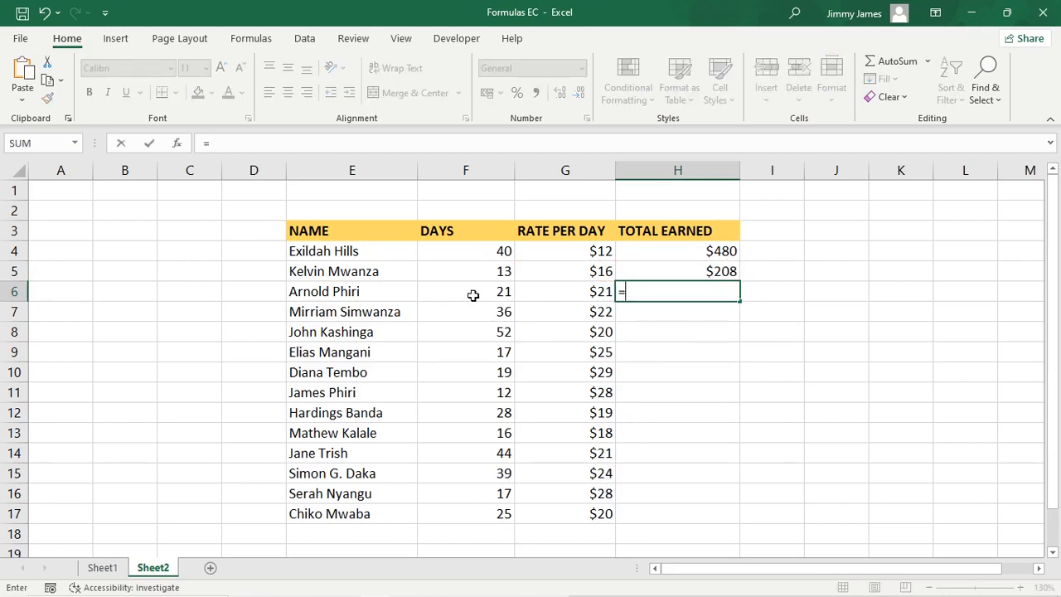
key("Escape")
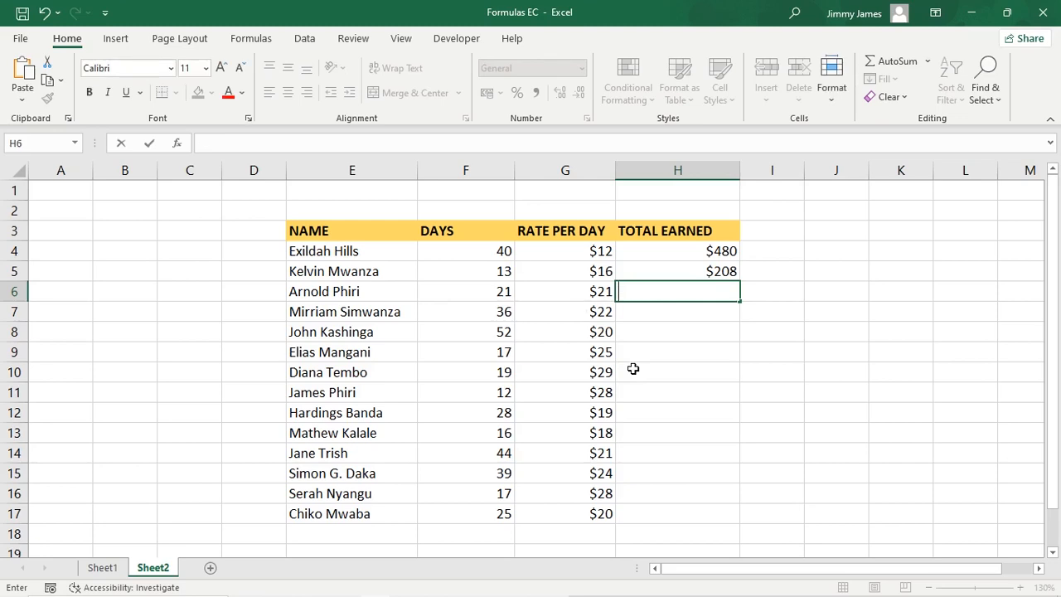
Fill the total earned formula from H5 down through H17
left_click(825, 256)
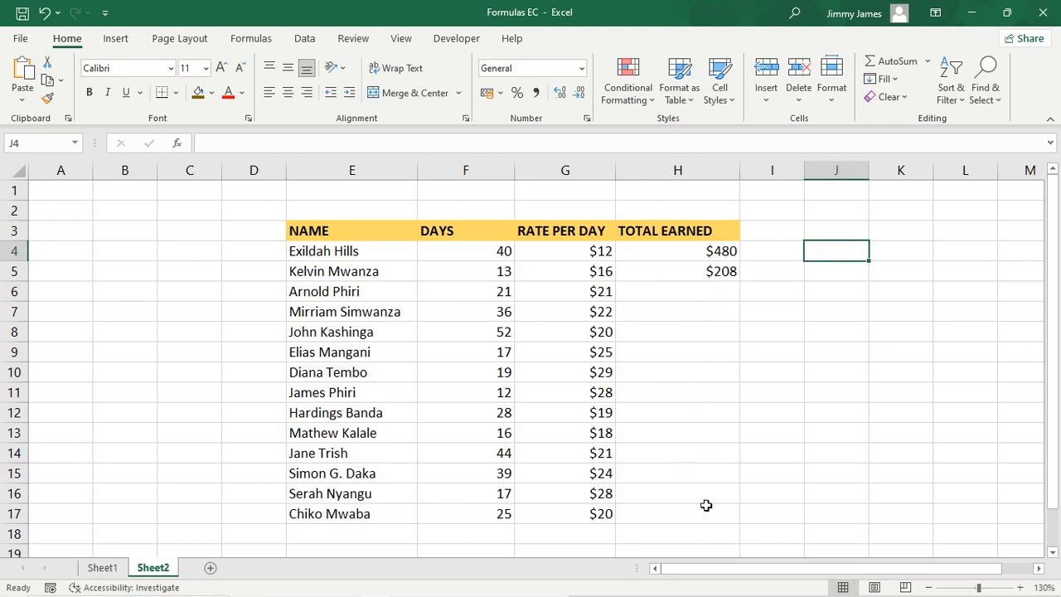
left_click(720, 274)
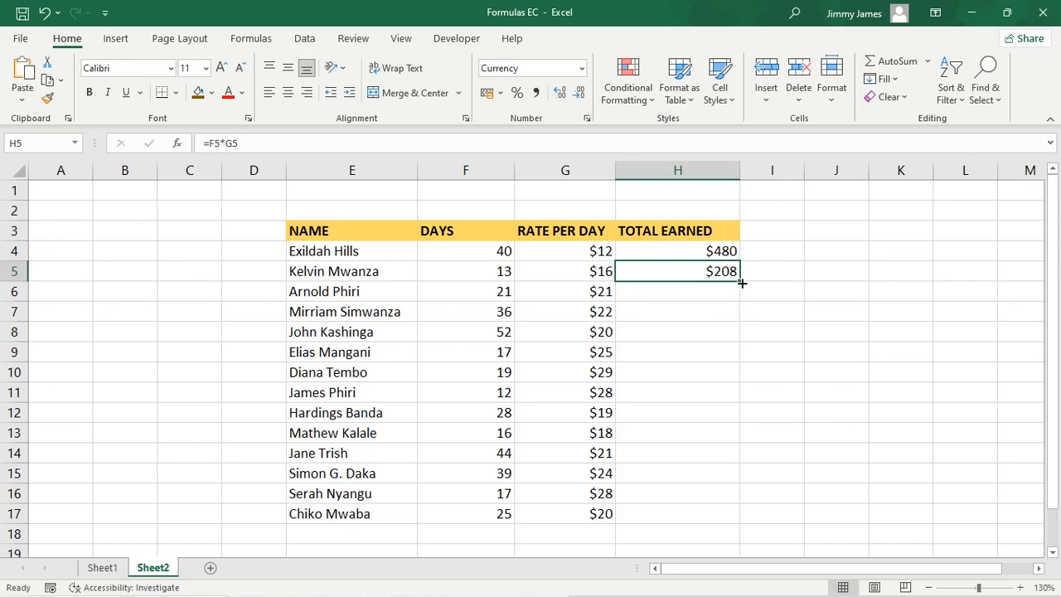
left_click_drag(739, 281, 741, 523)
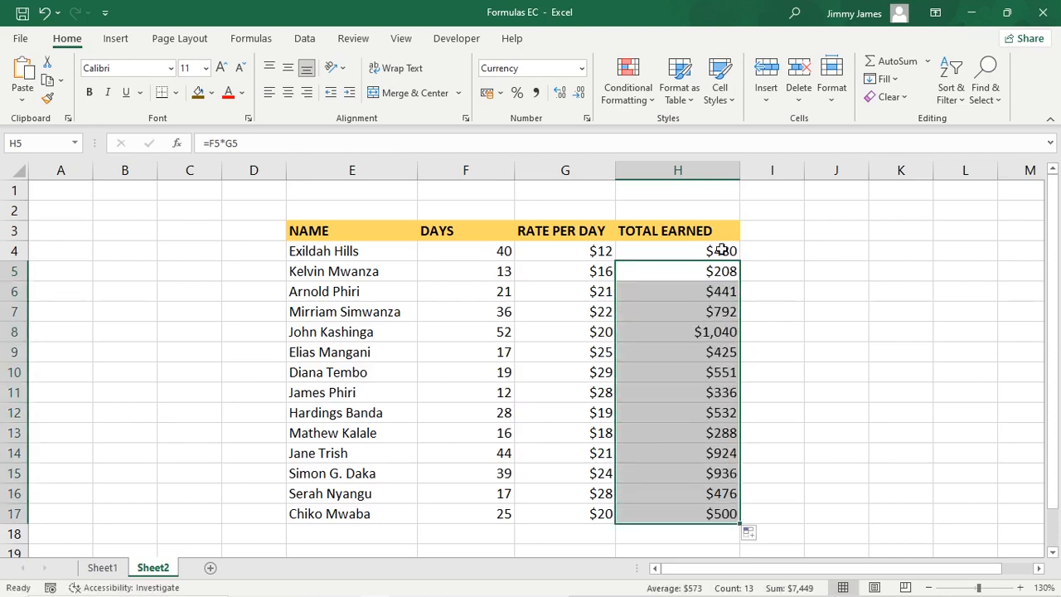
left_click(837, 348)
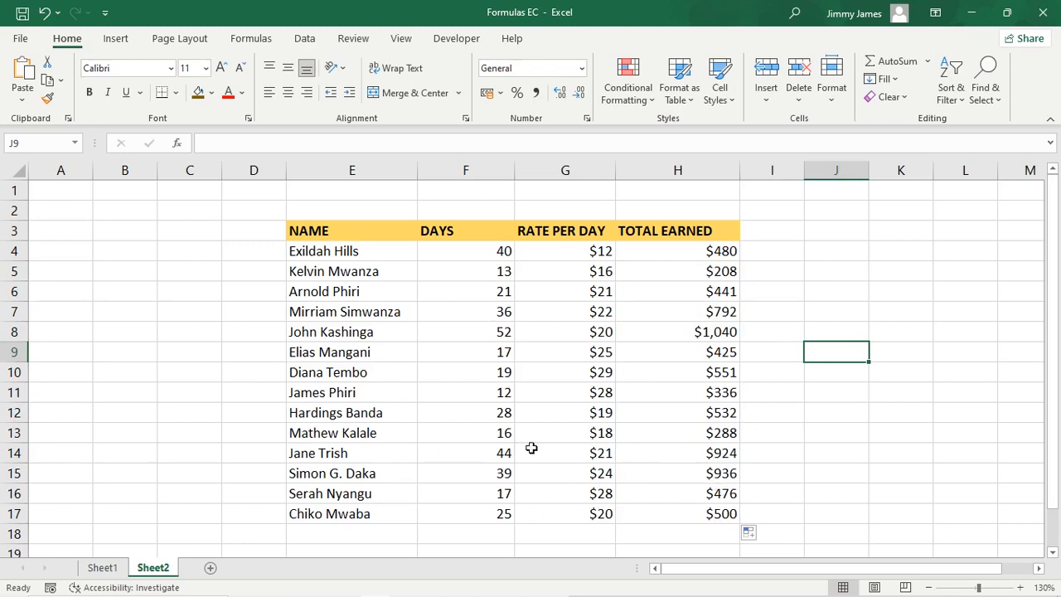
left_click(893, 275)
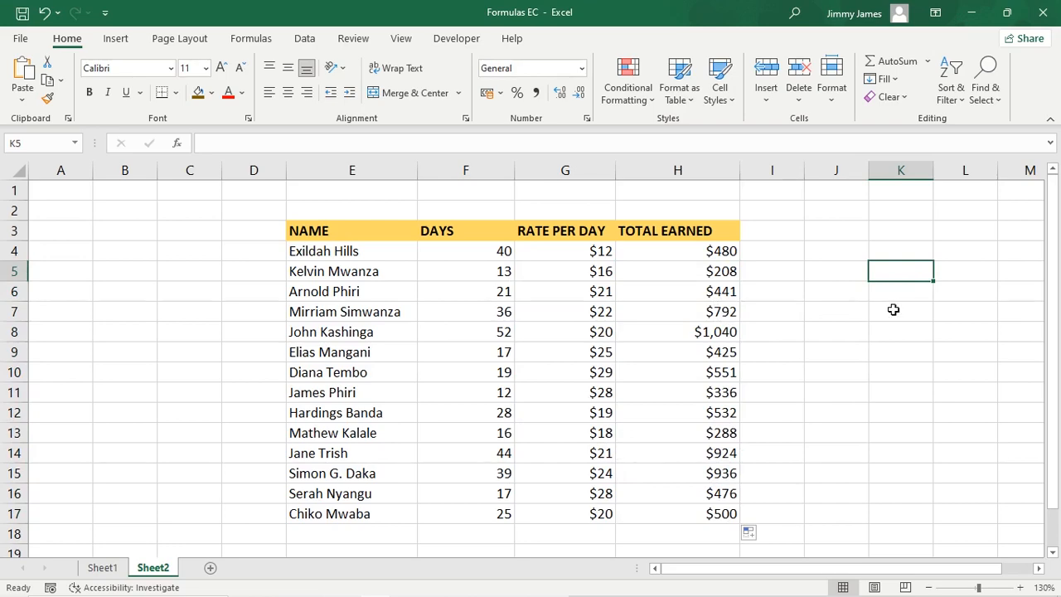
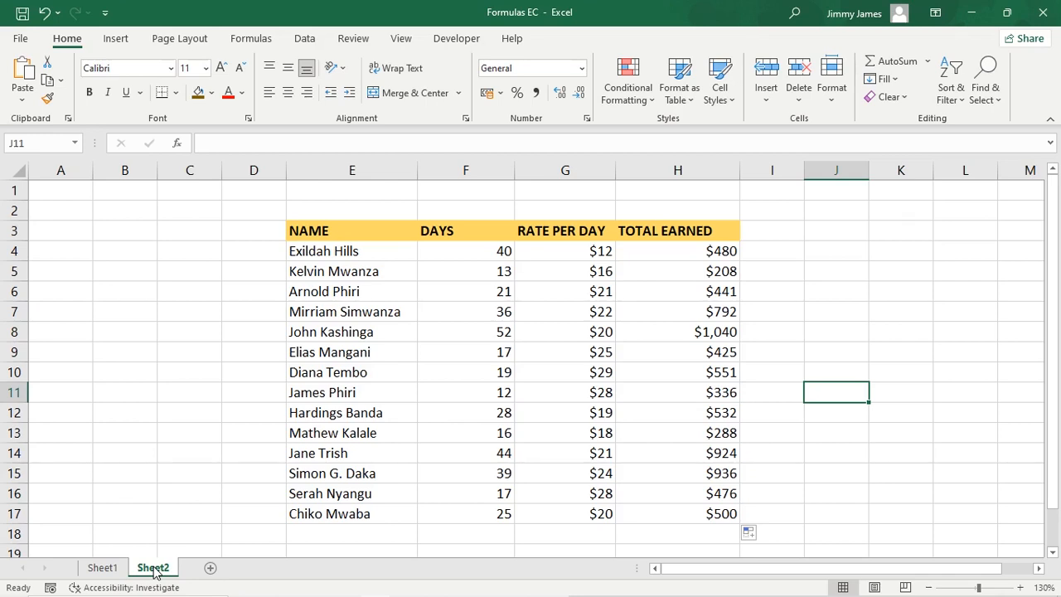
Duplicate Sheet2 after the original and compare the copy with it
left_click_drag(153, 572, 211, 570)
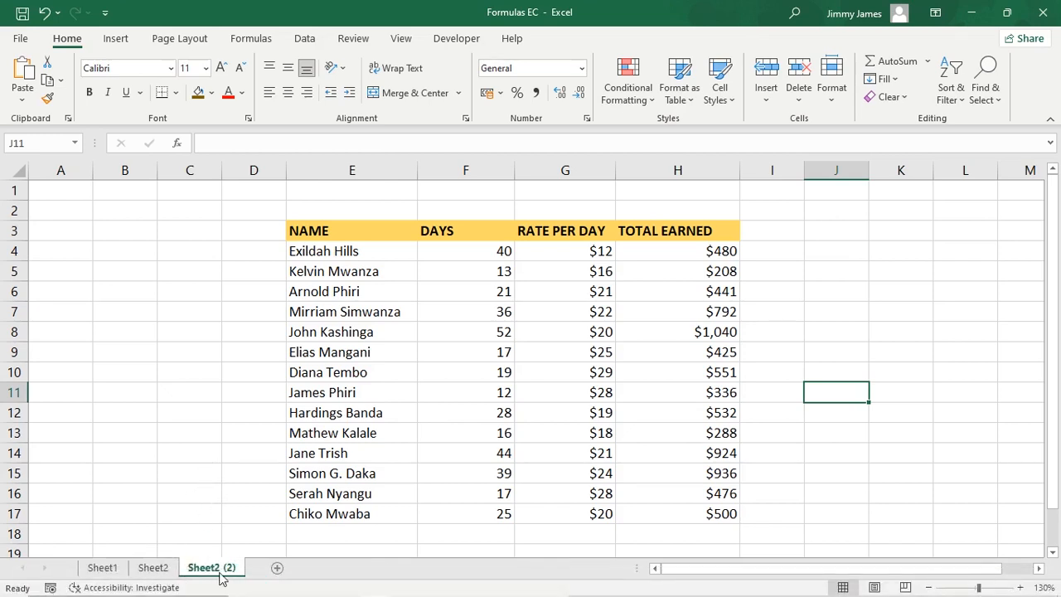
left_click(168, 569)
left_click(217, 571)
left_click(155, 569)
left_click(207, 575)
left_click(155, 570)
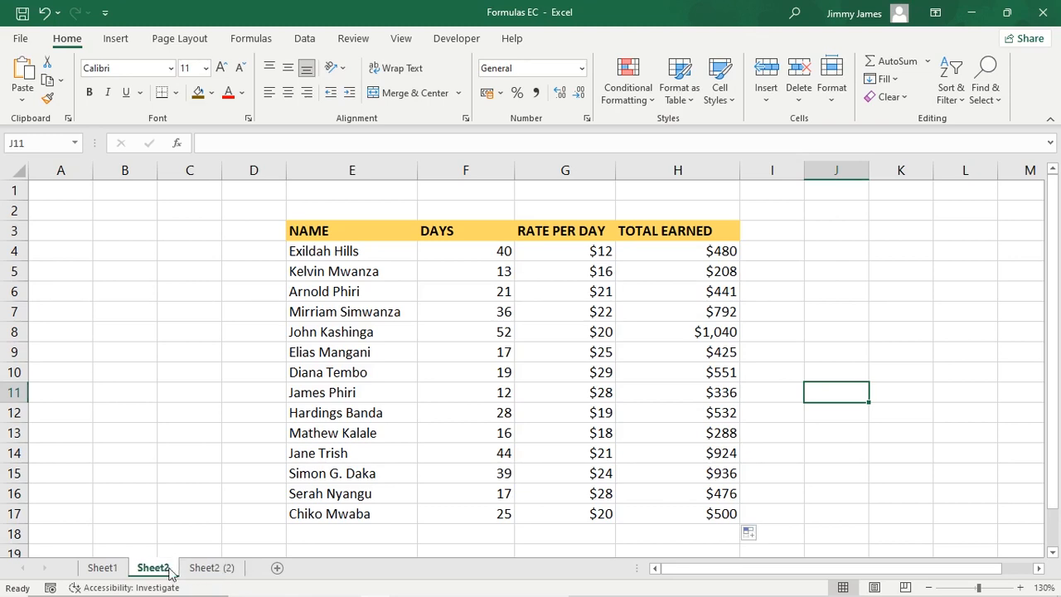
left_click(217, 572)
Rename the copied worksheet as eee
right_click(220, 571)
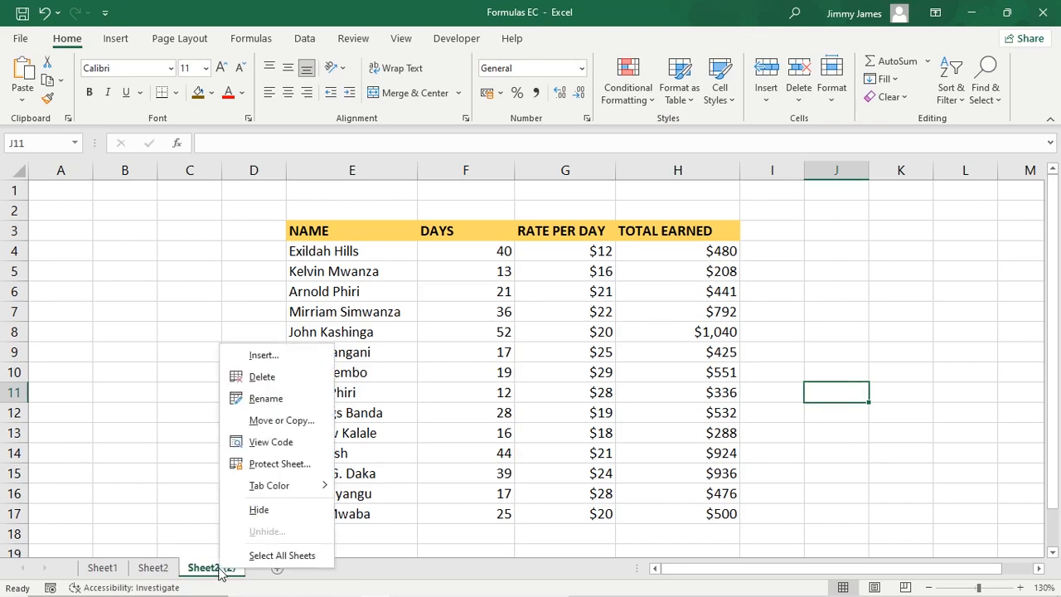
left_click(185, 523)
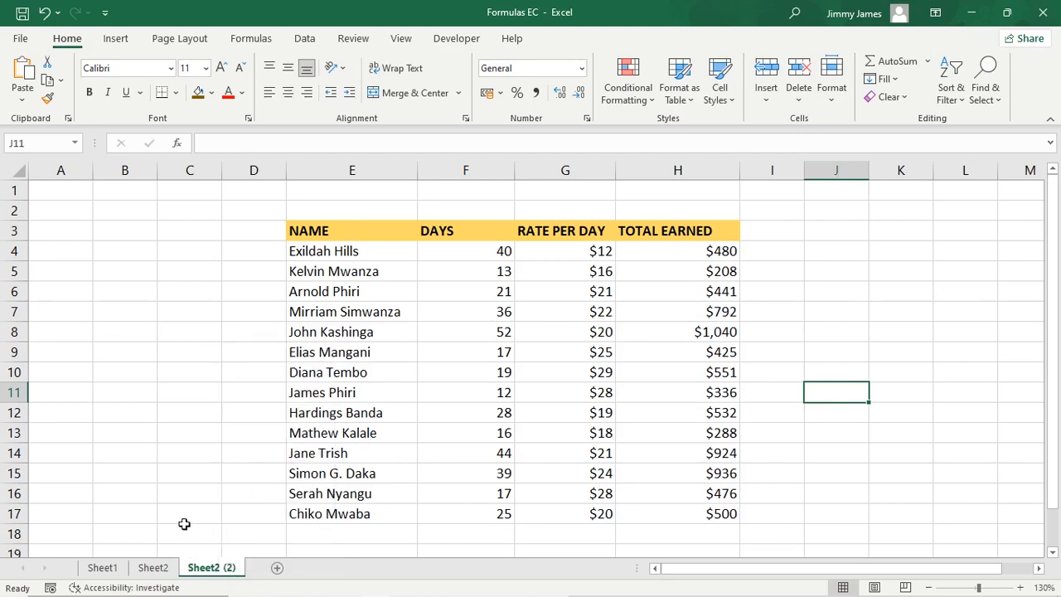
right_click(218, 572)
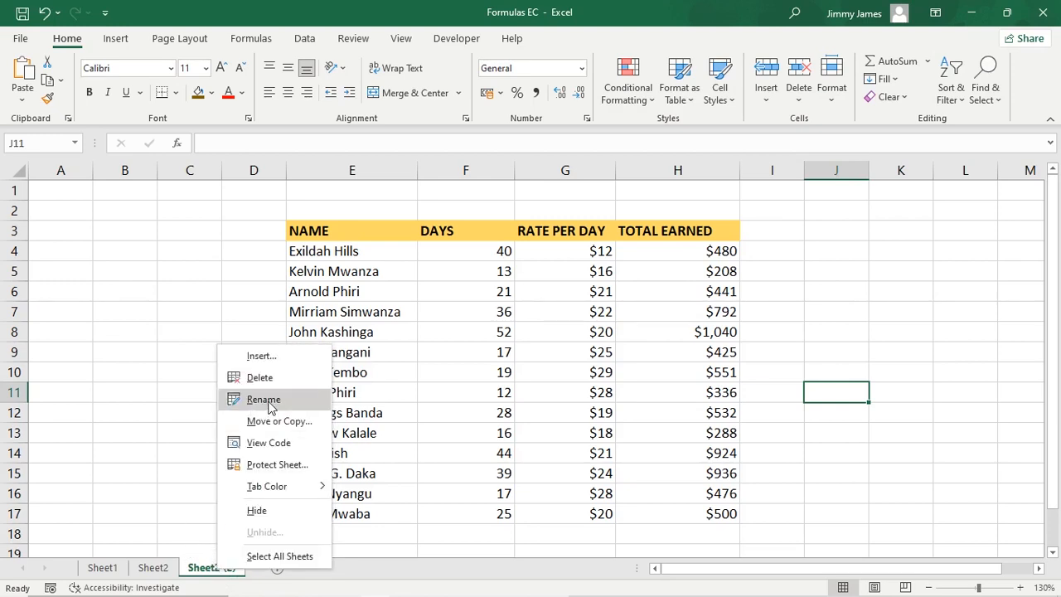
left_click(264, 400)
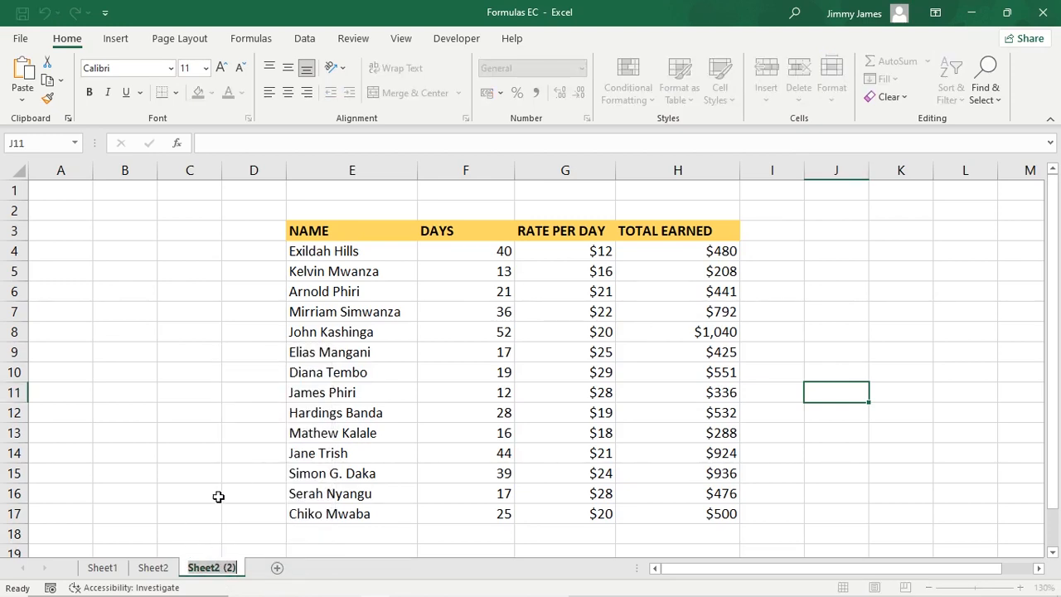
type("eee")
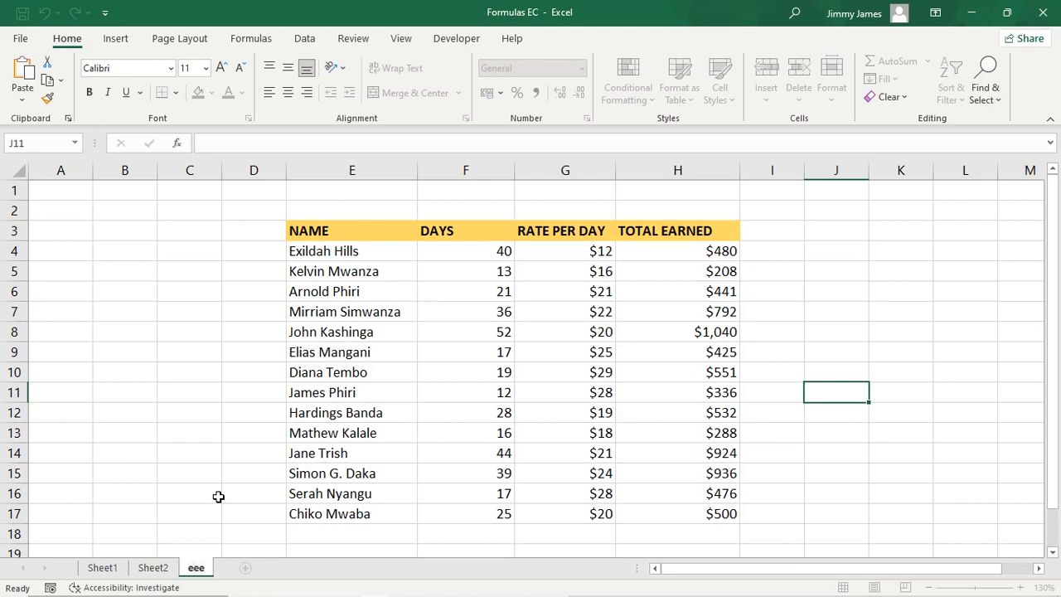
left_click(236, 455)
Clear all contents and formatting from the rate and total cells, G4:H17
left_click_drag(559, 248, 718, 516)
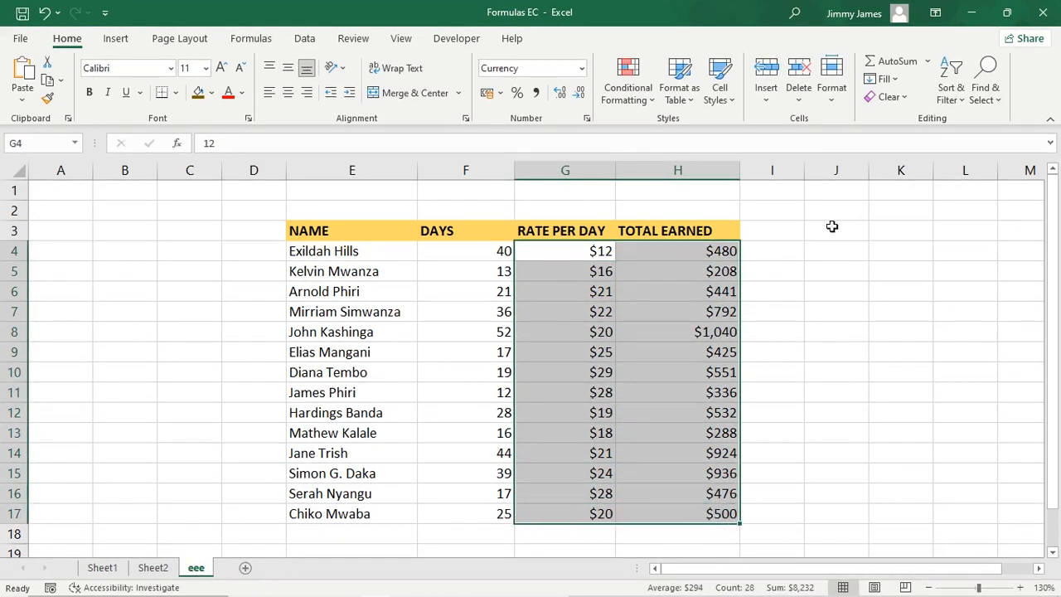
left_click(904, 97)
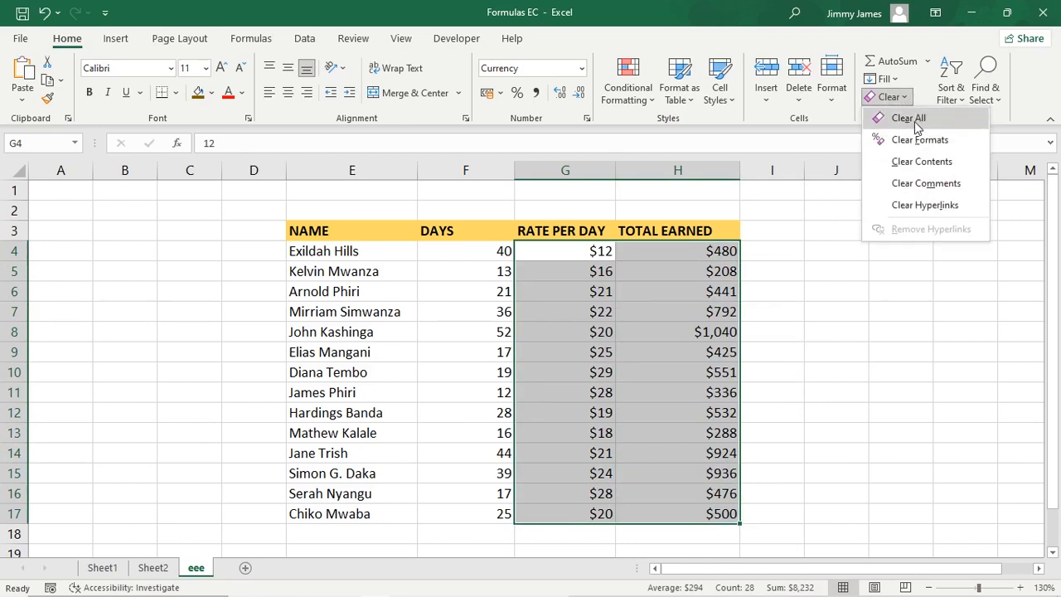
left_click(909, 114)
left_click(879, 329)
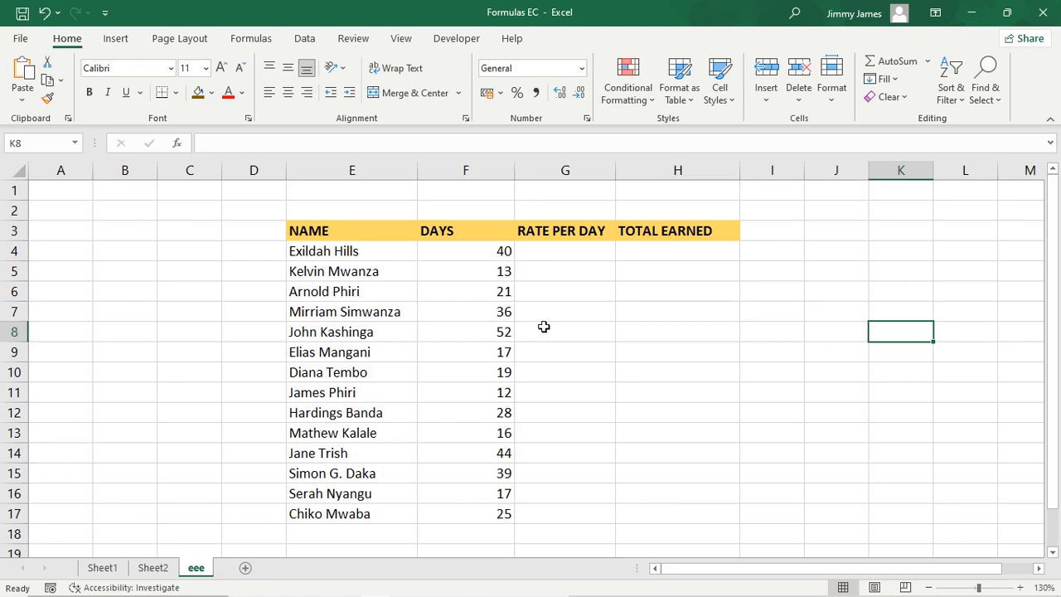
Enter a rate per day of 20 in G4 and fill it down through G17
left_click(566, 252)
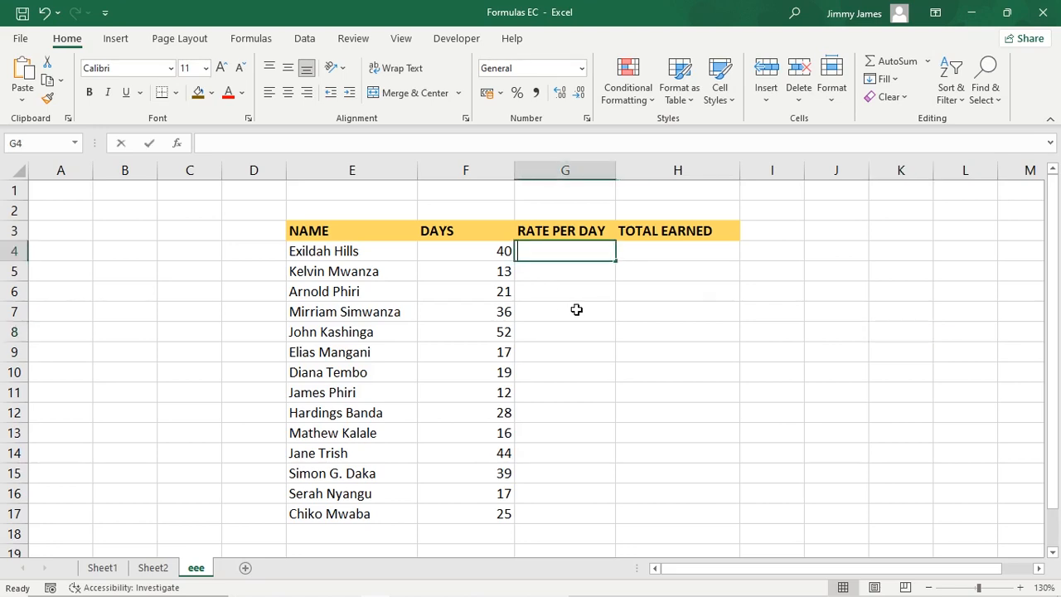
type("20")
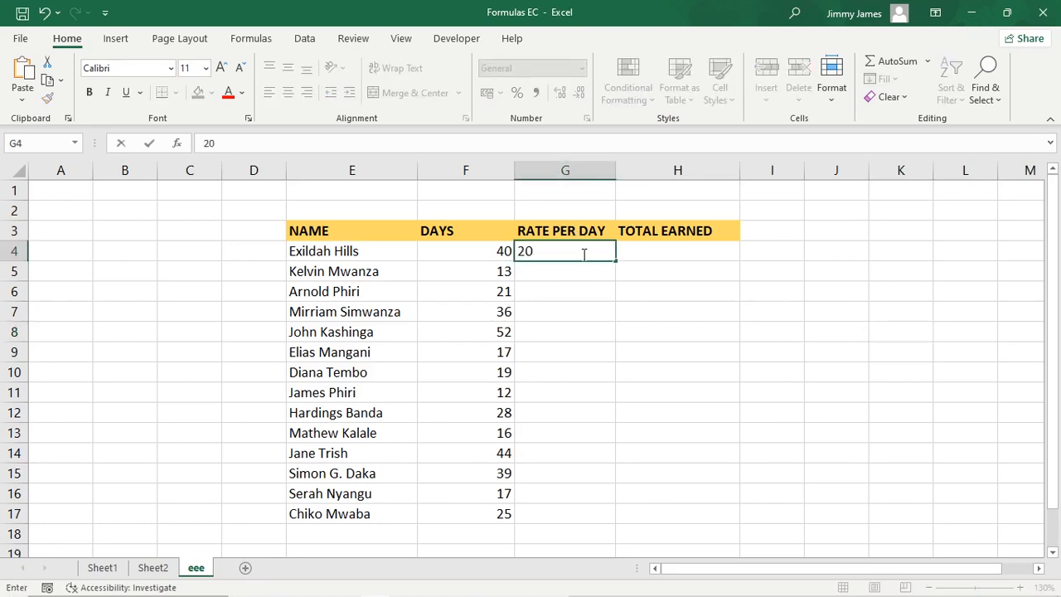
left_click(753, 273)
left_click(583, 252)
left_click_drag(618, 261, 626, 518)
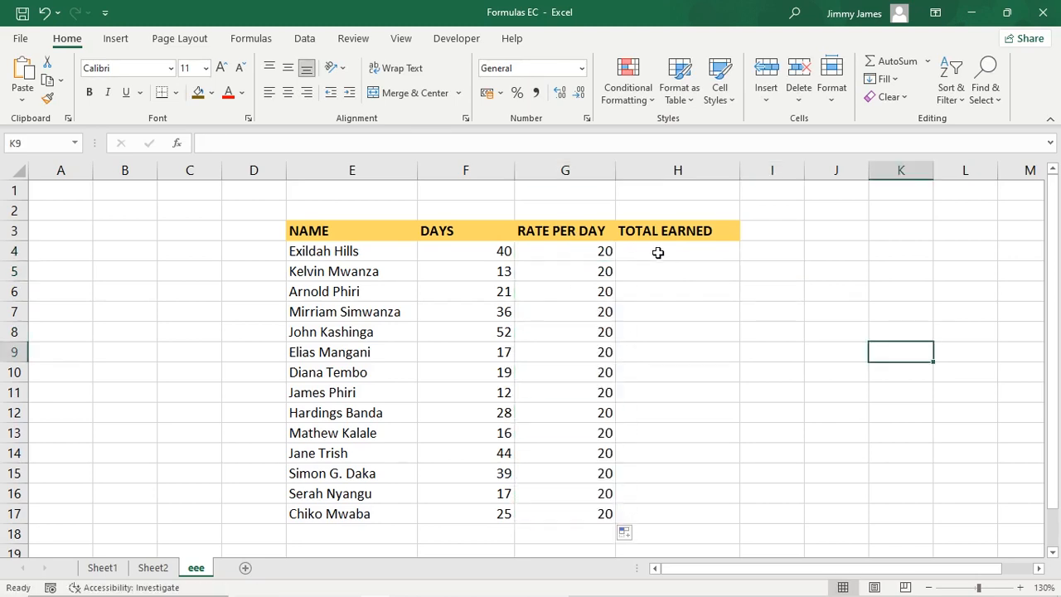
Calculate total earned in H4 with =F4*G4 and fill the formula down through H17
left_click(658, 252)
type("=")
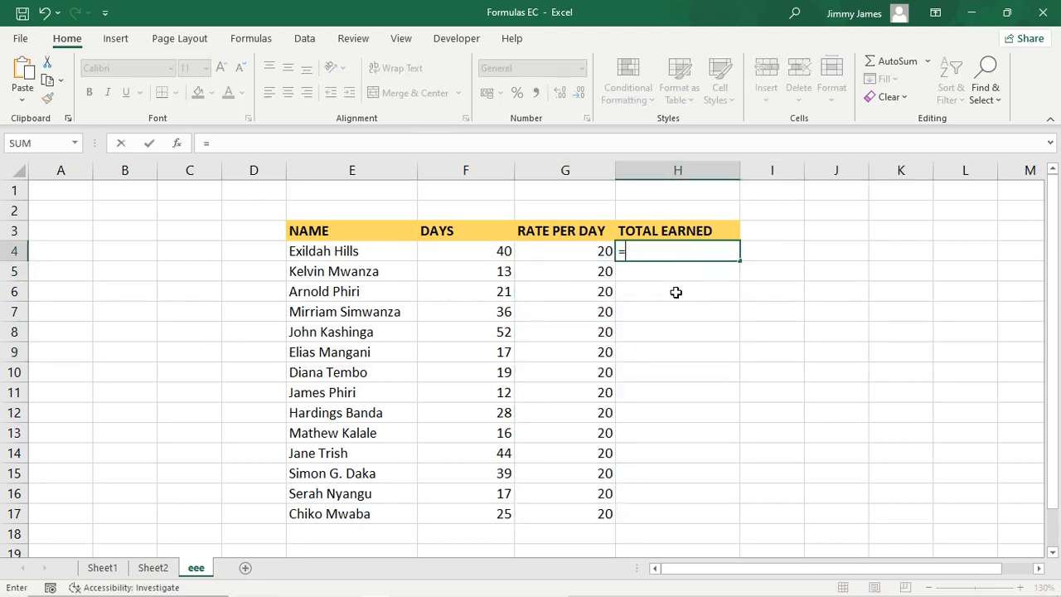
left_click(500, 253)
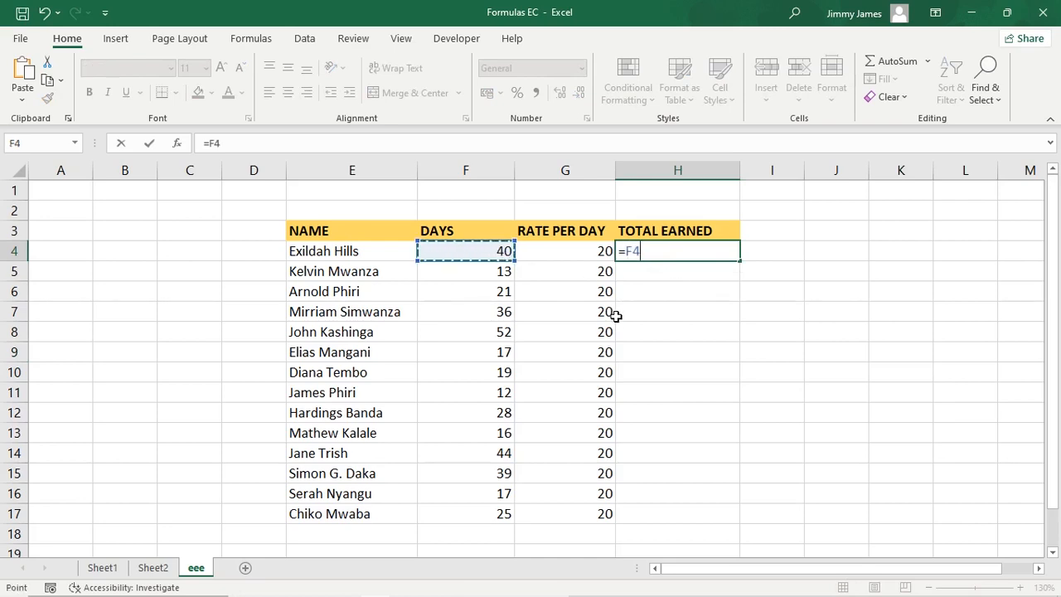
type("*")
left_click(603, 249)
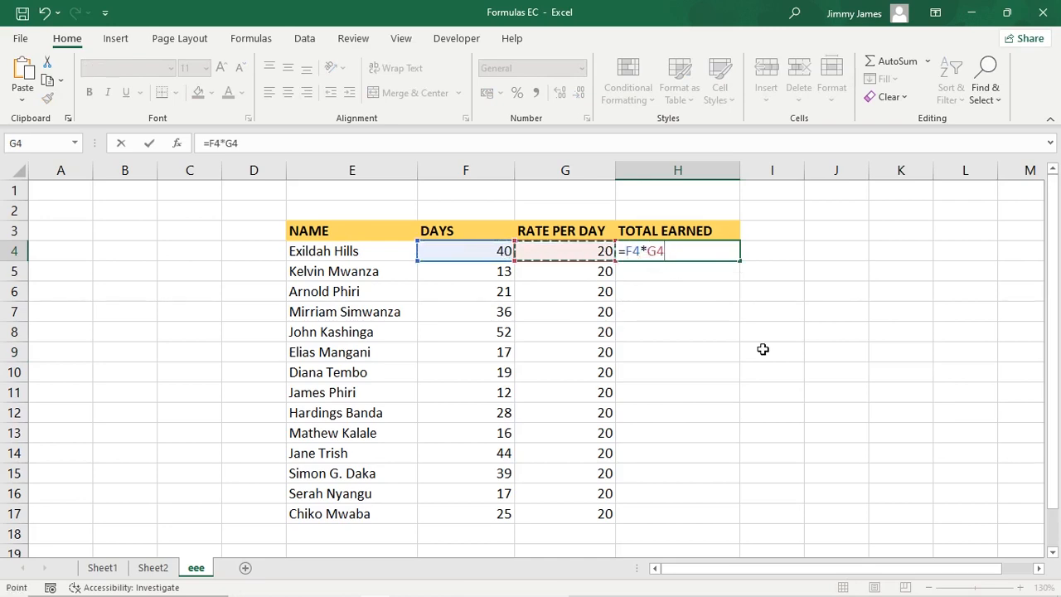
key("Return")
left_click(718, 250)
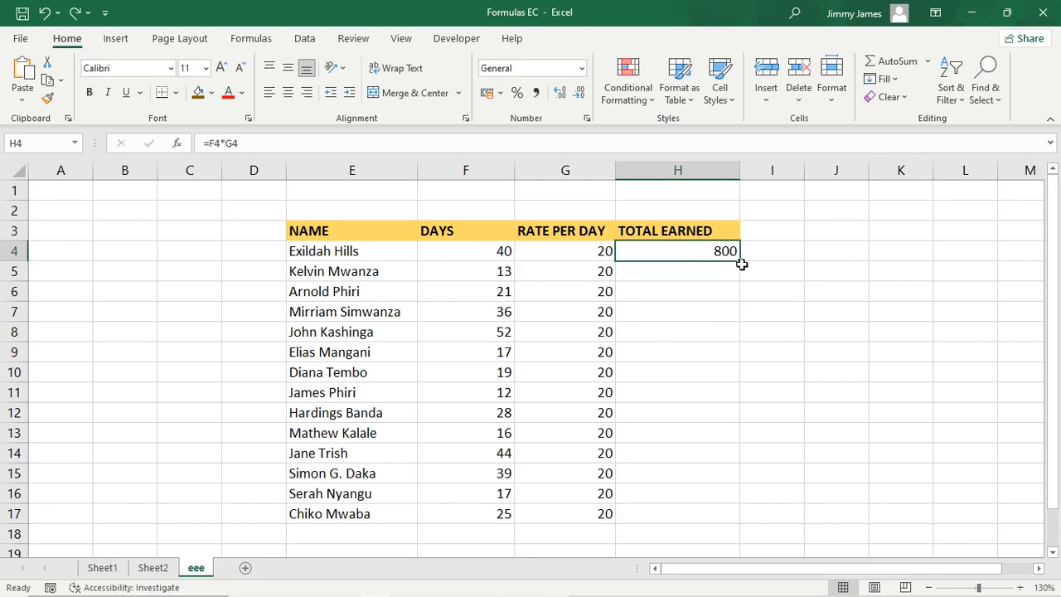
left_click_drag(740, 260, 756, 525)
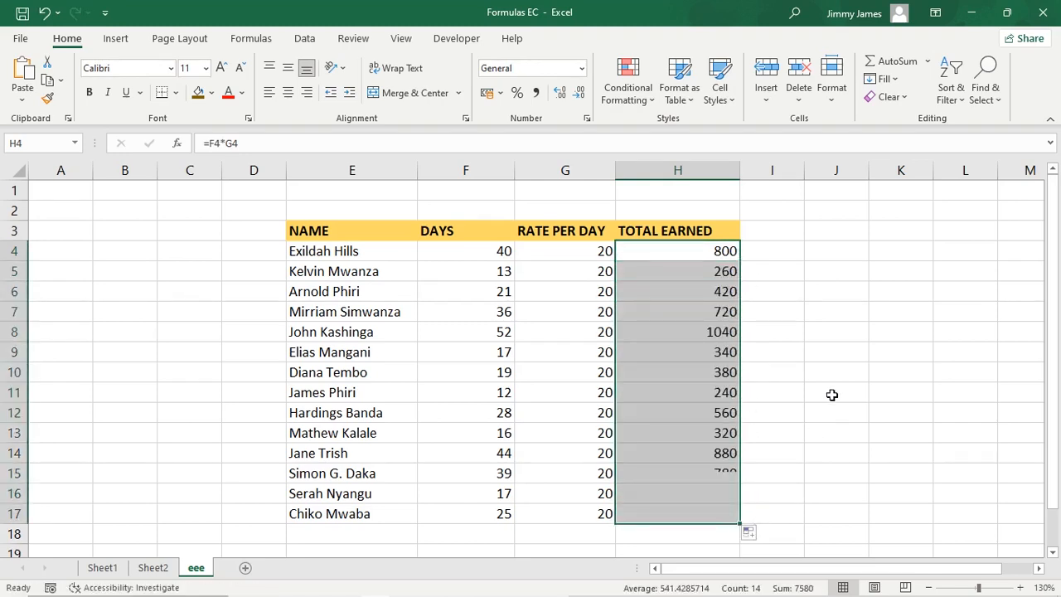
Undo the total formulas and the rate fill, and fill the 20 rate from G4 down through G17 again
key("ctrl+z")
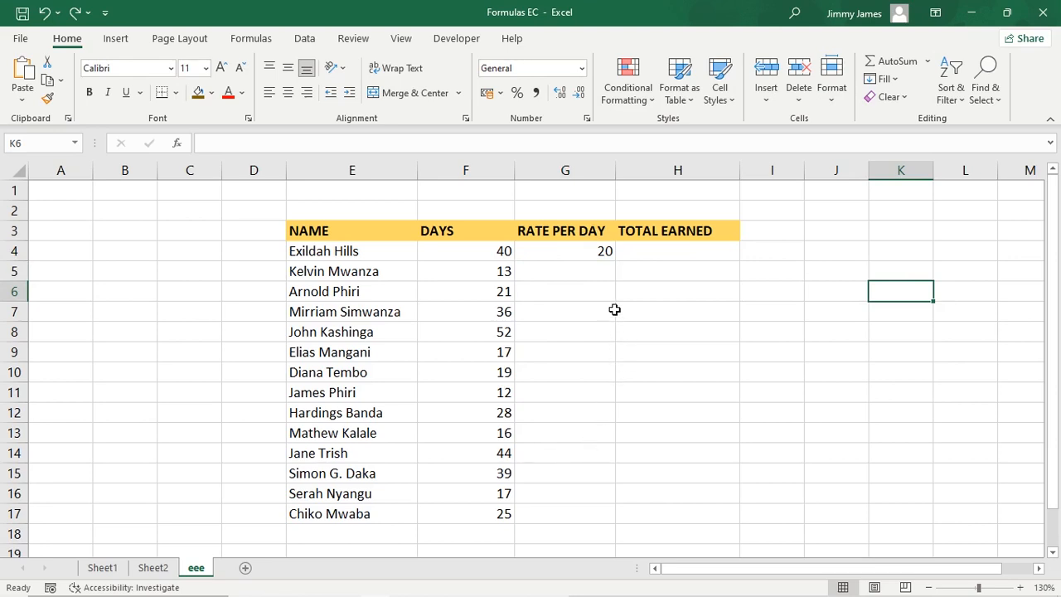
left_click(597, 251)
left_click_drag(615, 260, 614, 532)
left_click(900, 307)
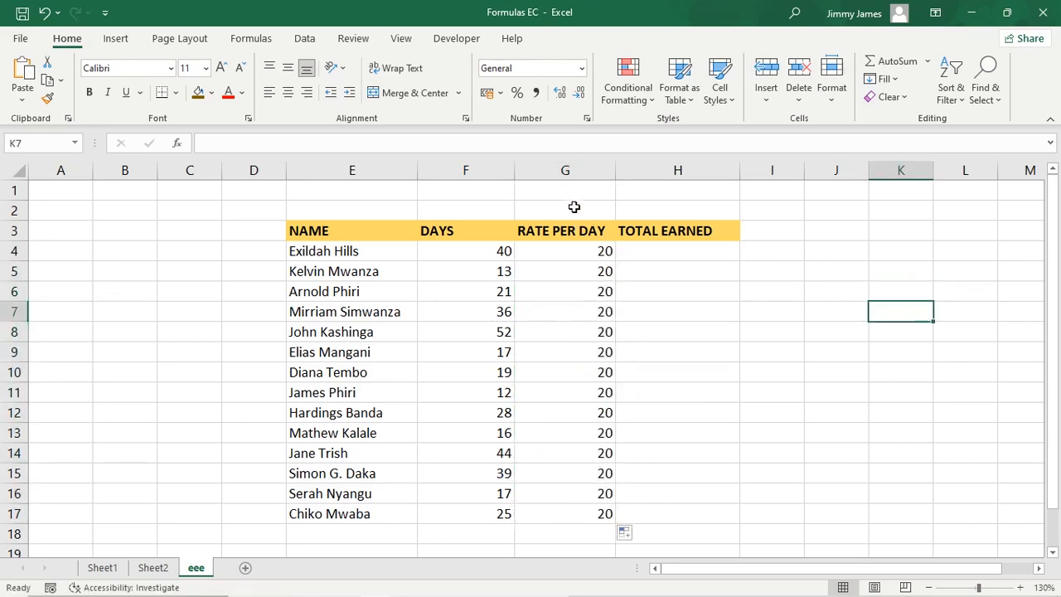
Delete the entire RATE PER DAY column from the table
left_click_drag(535, 230, 578, 516)
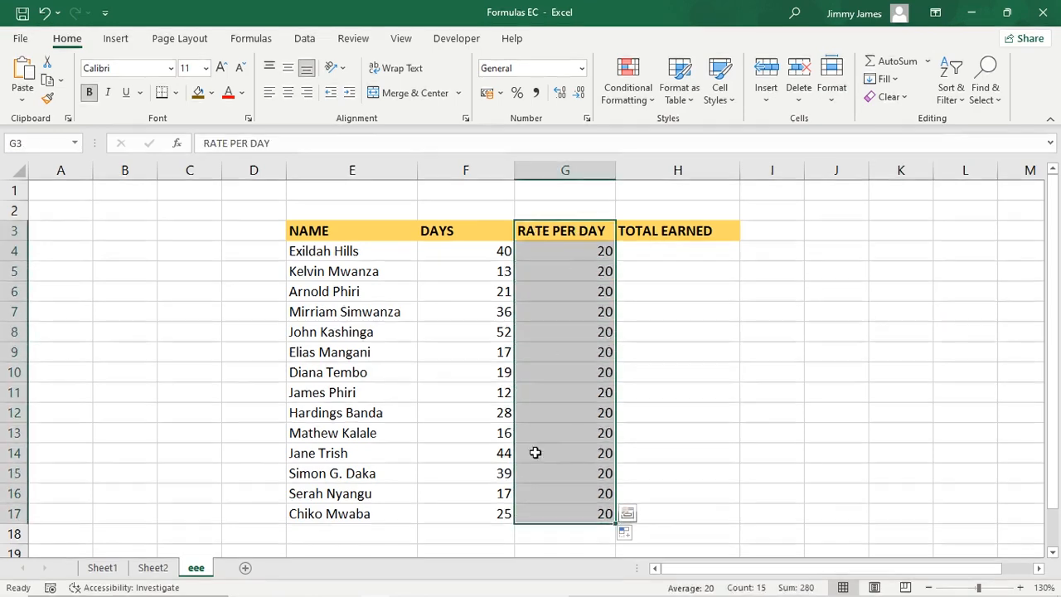
right_click(559, 291)
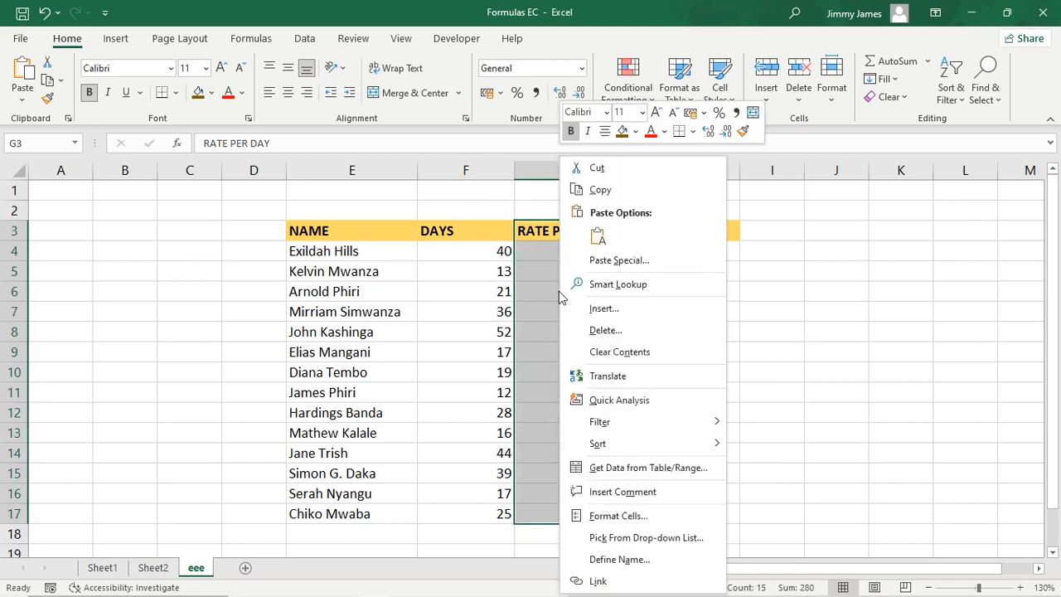
left_click(604, 331)
left_click(552, 344)
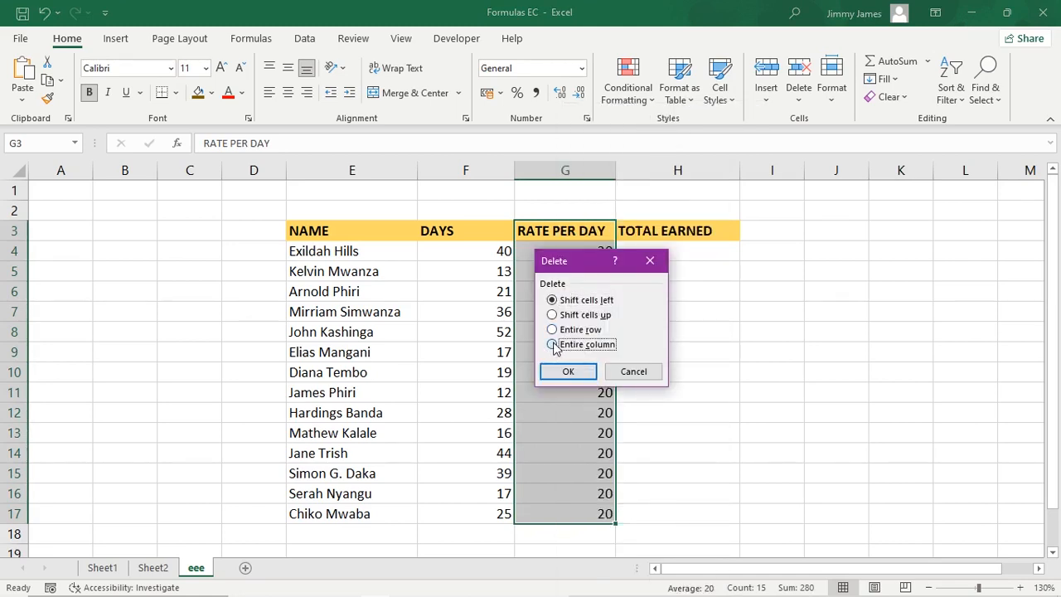
left_click(567, 370)
left_click(836, 355)
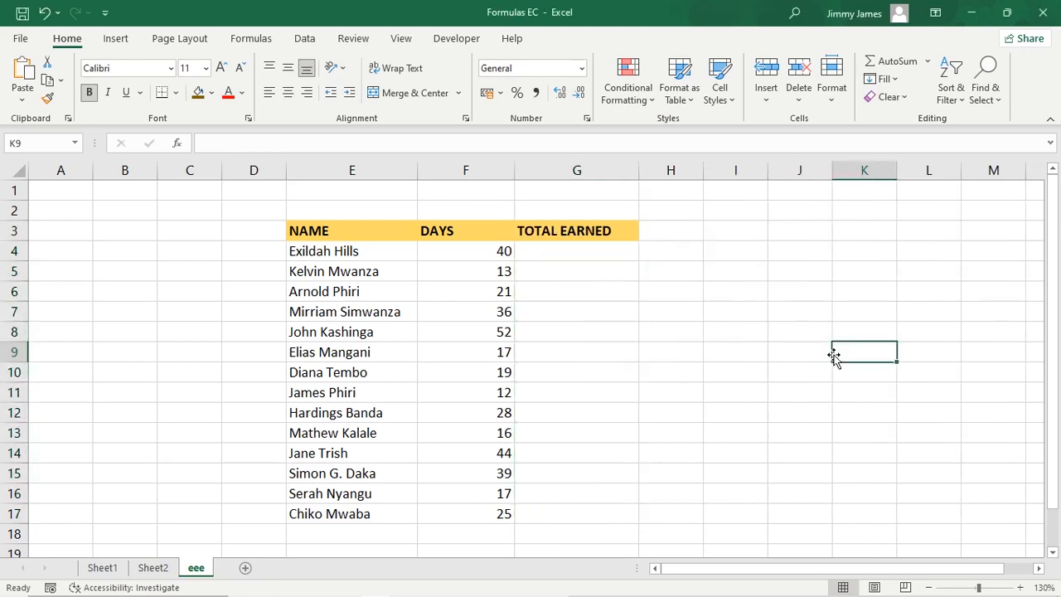
Add the label RATE PER DAY in E1 and the value 20 in F1 above the table
left_click(345, 190)
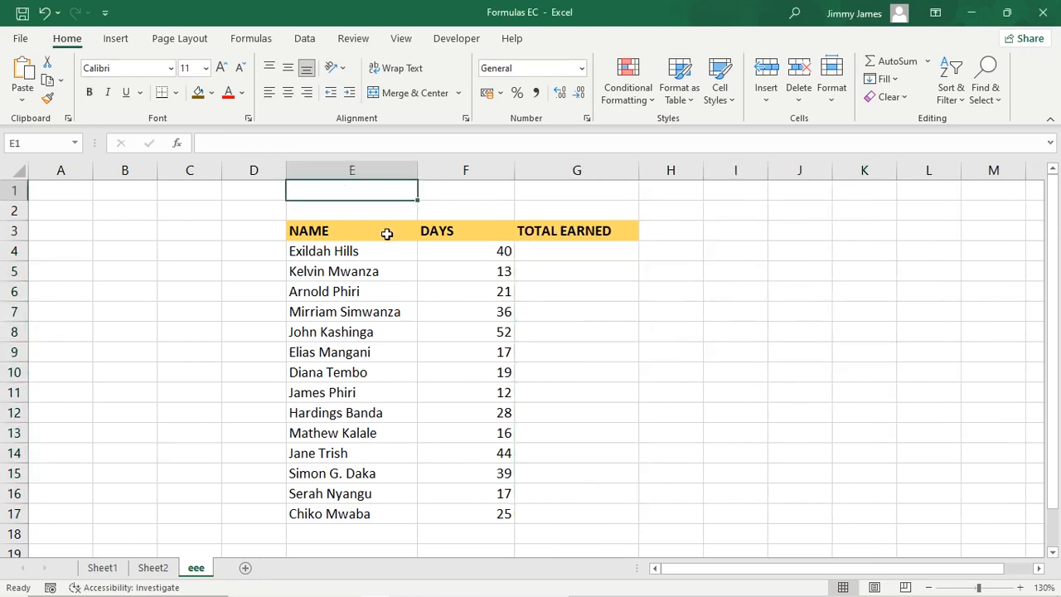
type("RATE PER ")
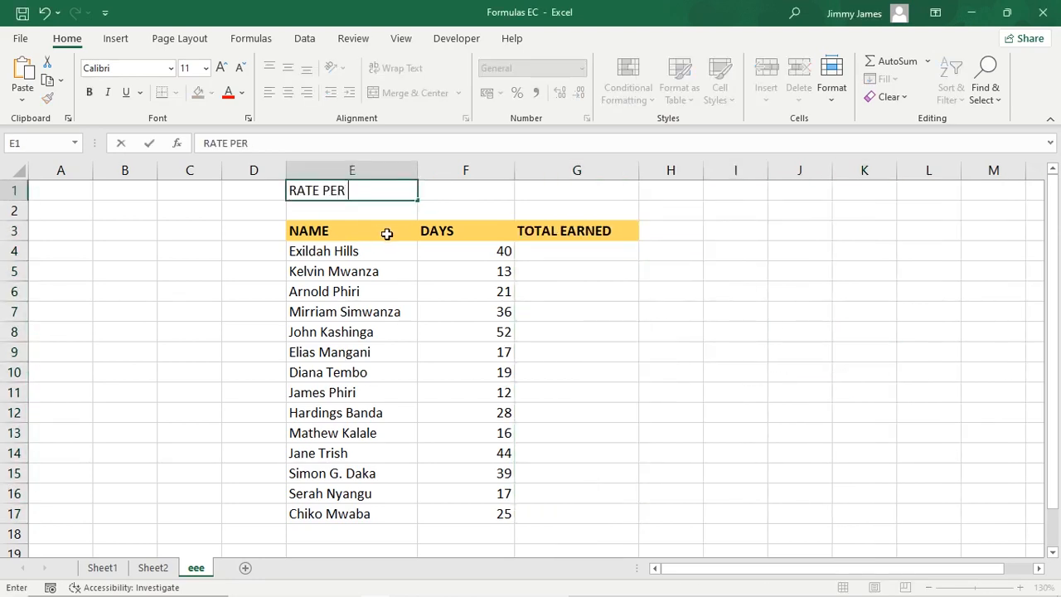
type("DAY")
left_click(445, 198)
type("20")
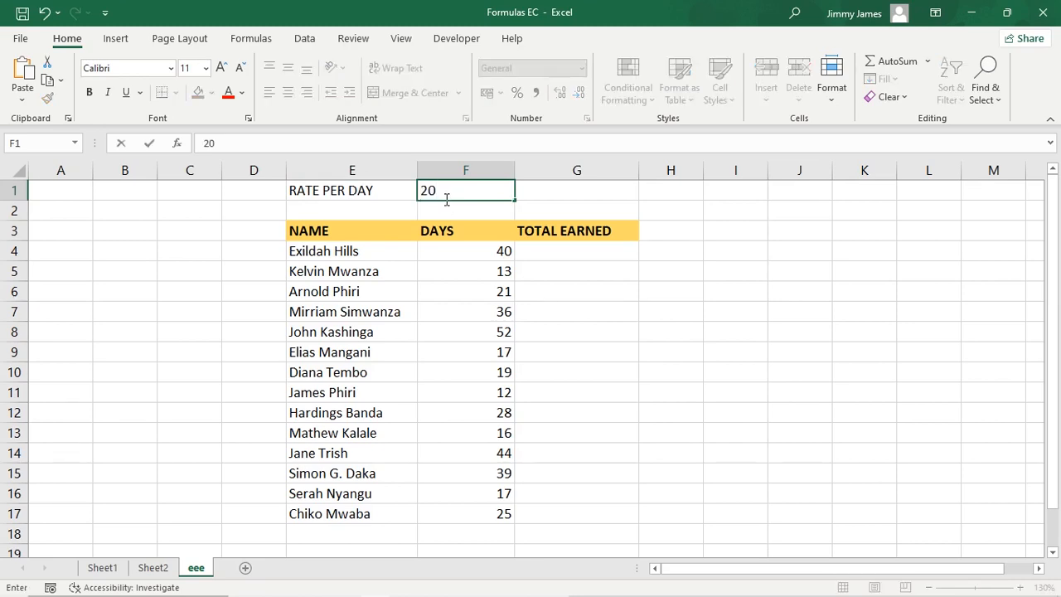
left_click(673, 288)
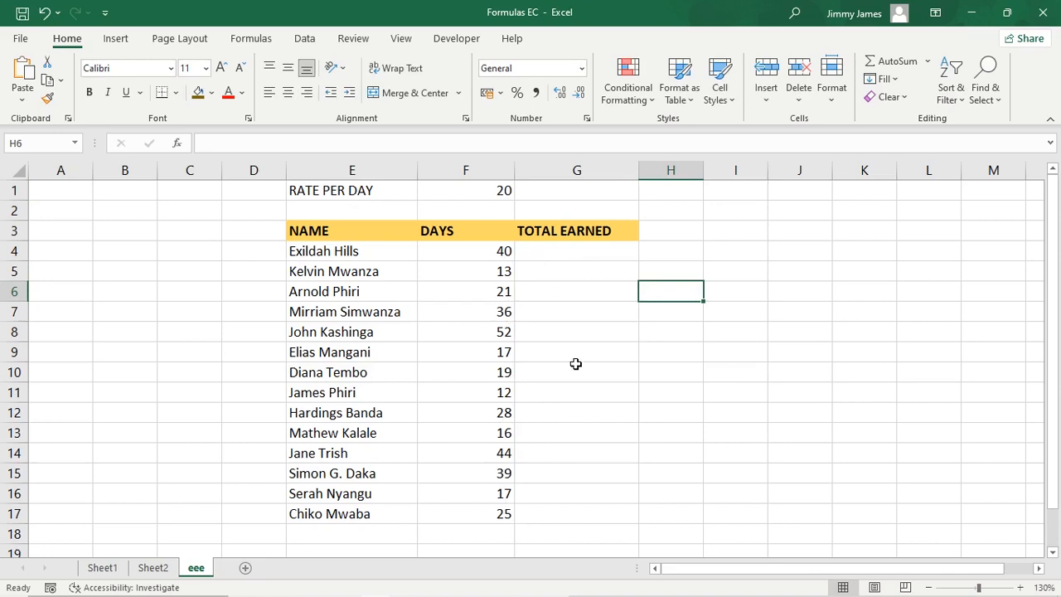
Calculate the first employee's total earned in G4 with the formula =F4*F1
left_click(578, 254)
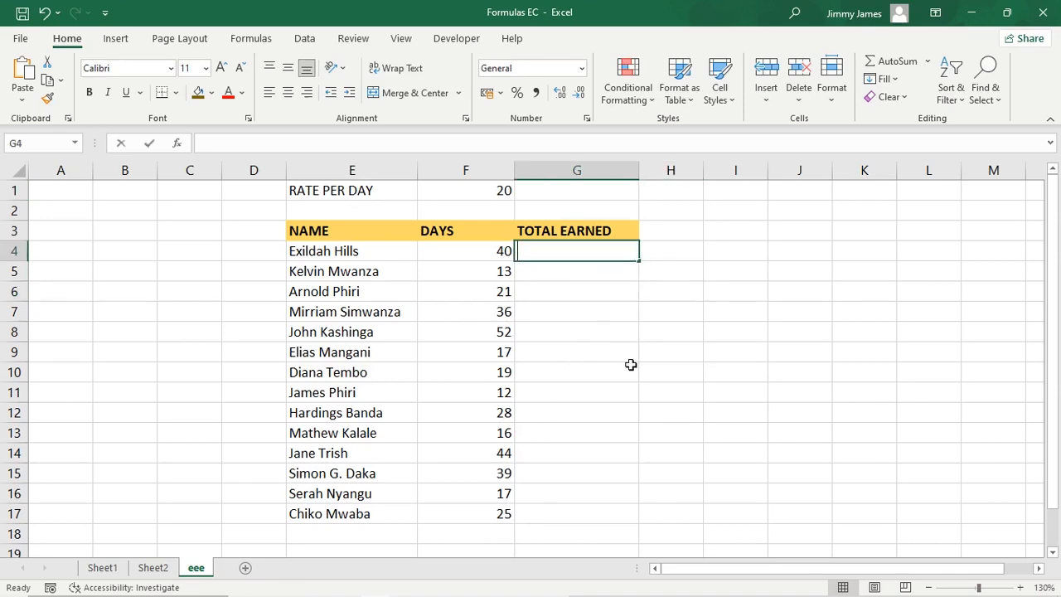
type("=")
left_click(500, 252)
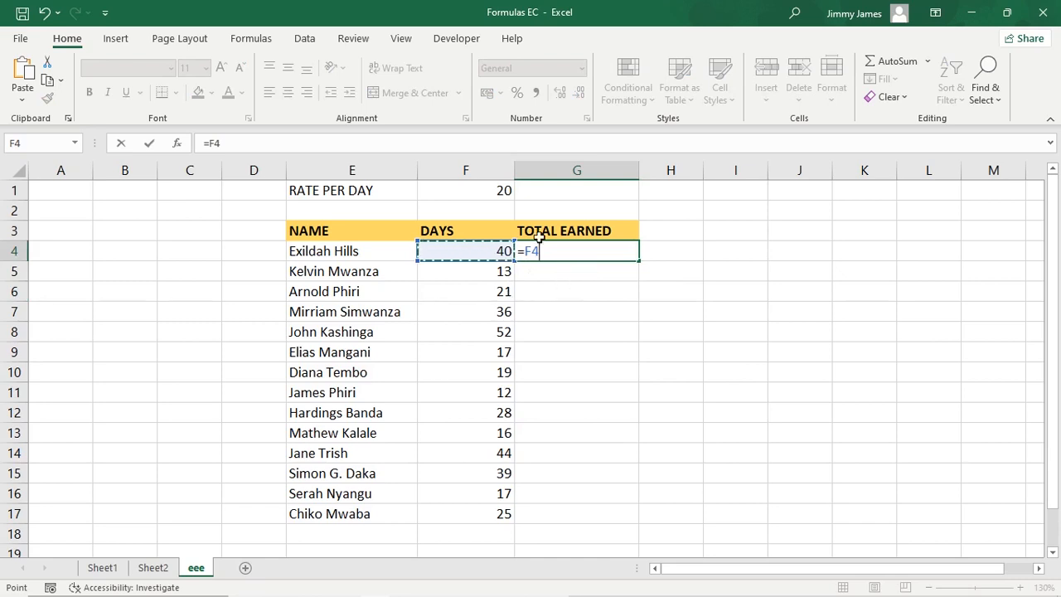
type("*")
left_click(500, 192)
key("Return")
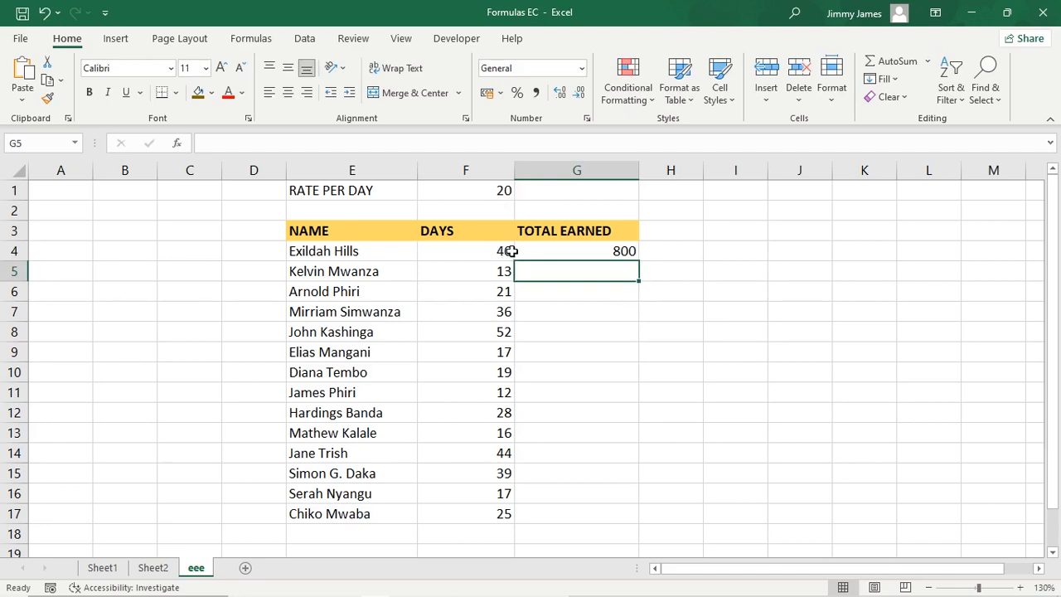
Fill the total earned formula from G4 down through G17
left_click(628, 250)
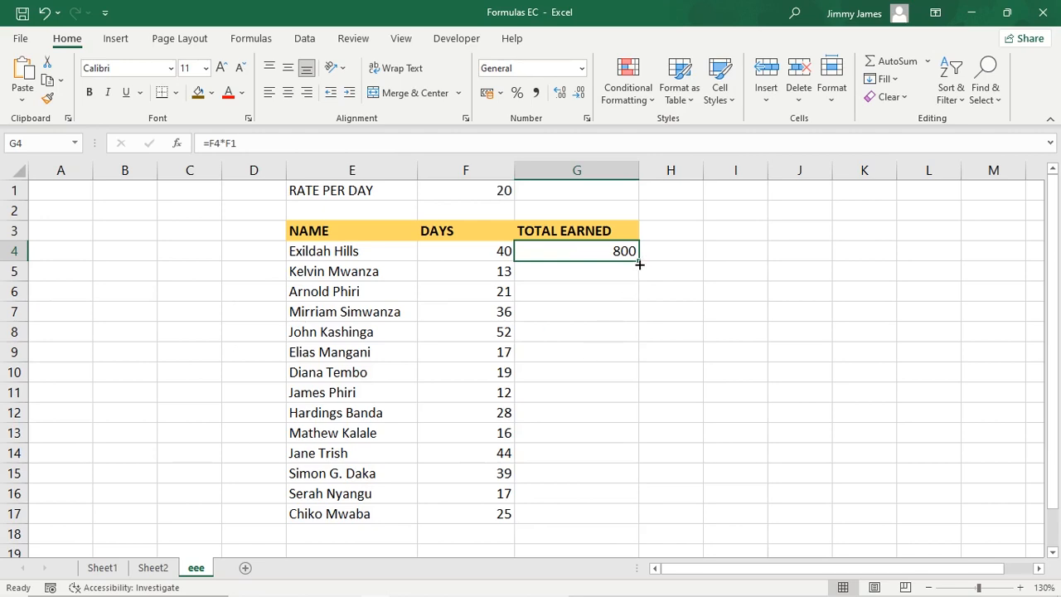
left_click_drag(640, 261, 638, 529)
left_click(769, 332)
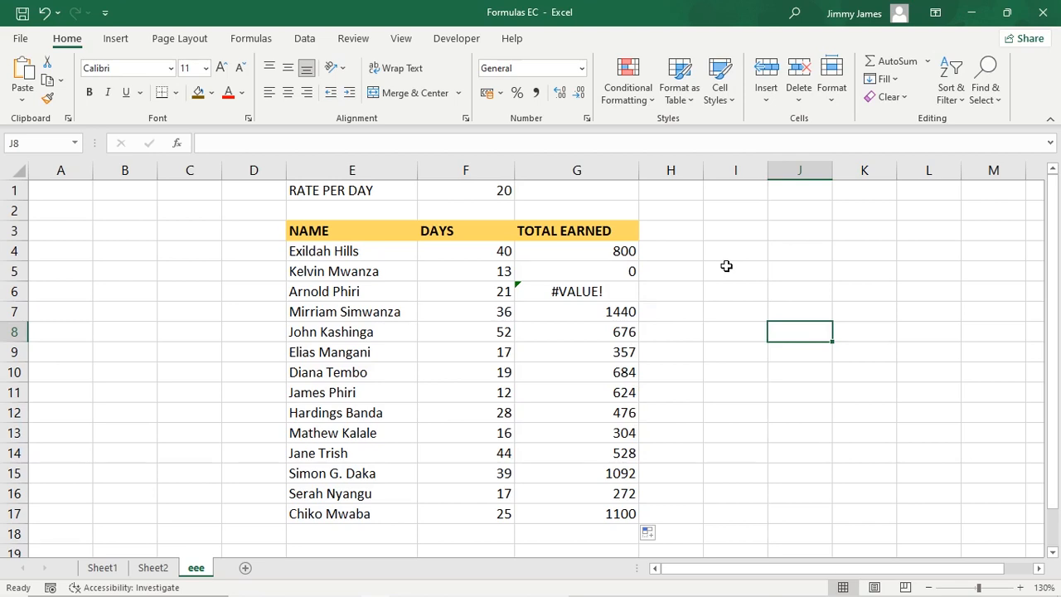
Examine which cells the filled-down total formulas in G5 through G8 refer to
double_click(629, 271)
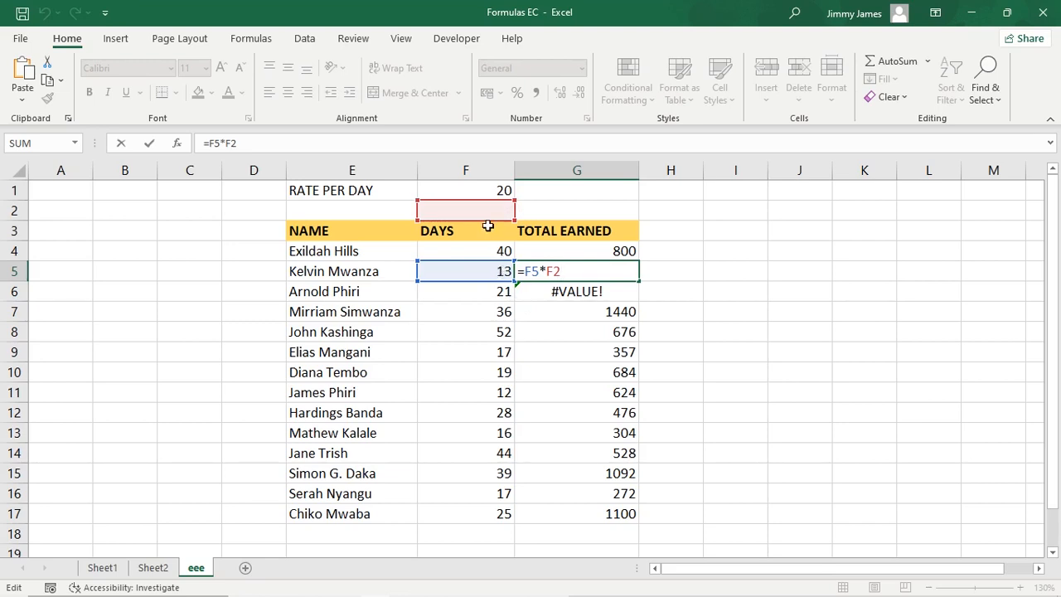
left_click(775, 275)
double_click(603, 291)
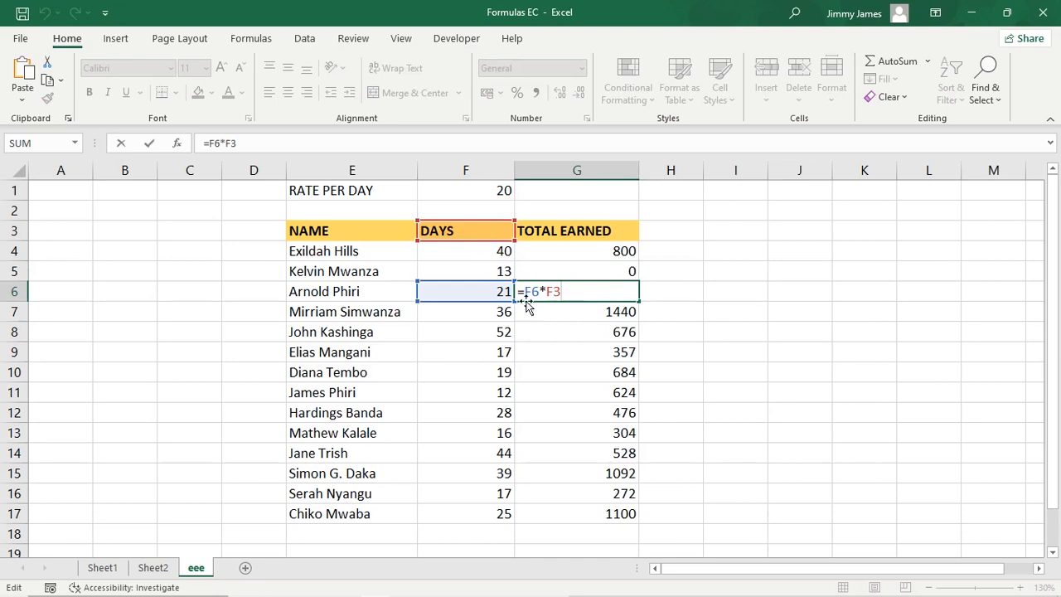
key("Return")
key("ctrl+Down")
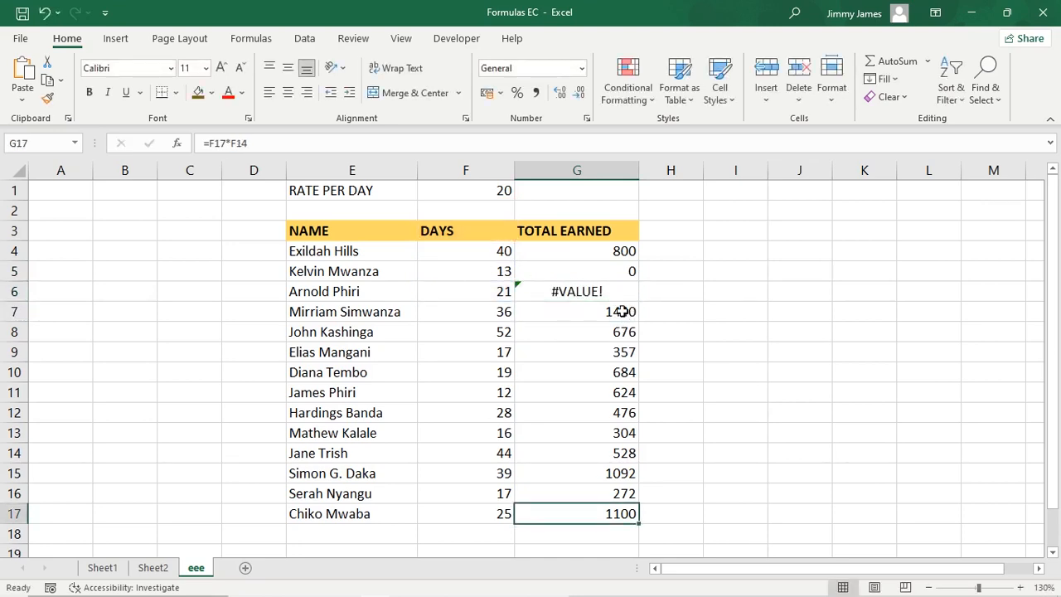
double_click(618, 311)
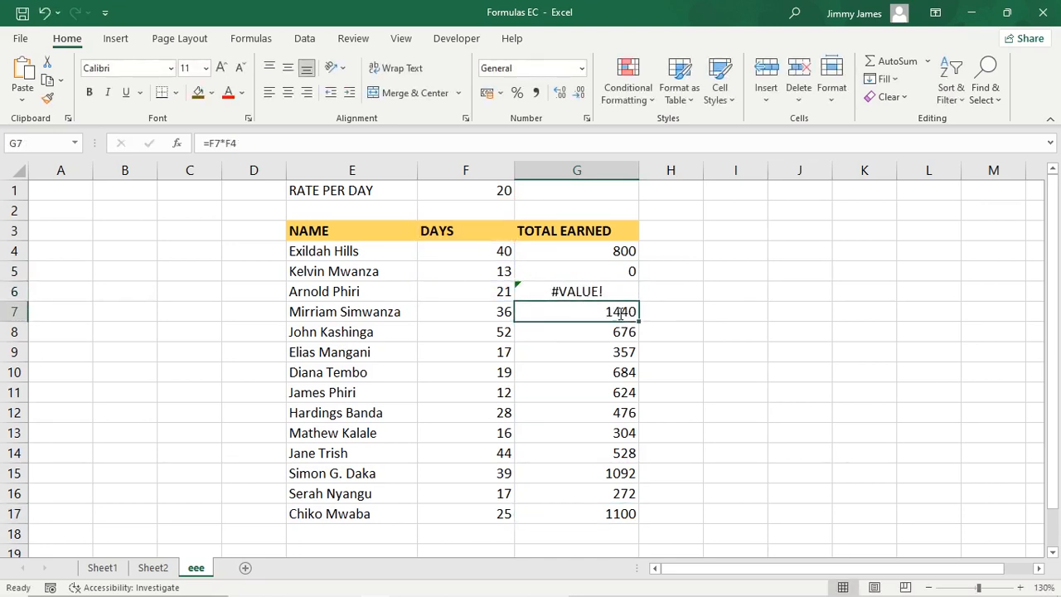
key("Return")
double_click(609, 332)
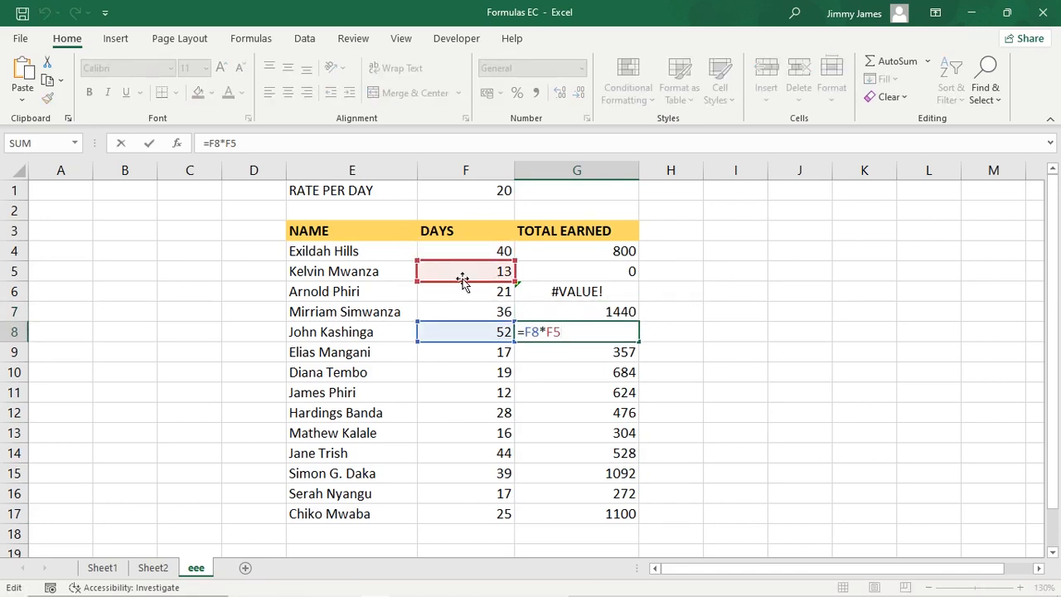
left_click(741, 357)
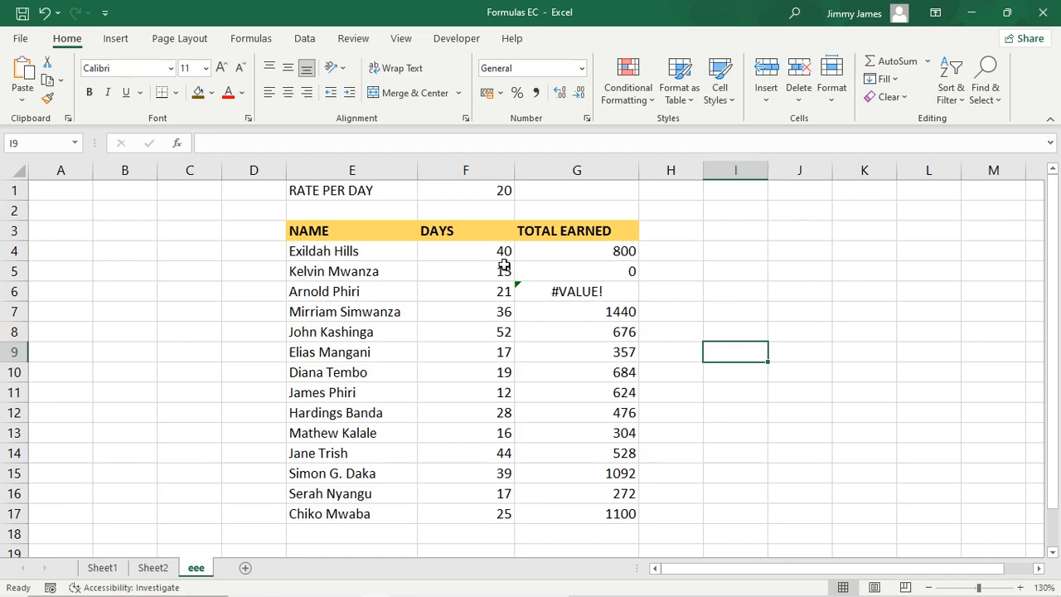
Trace how the rate reference shifts down by checking cells F5, F6, F3 and F7 and the formula in G6
left_click(504, 271)
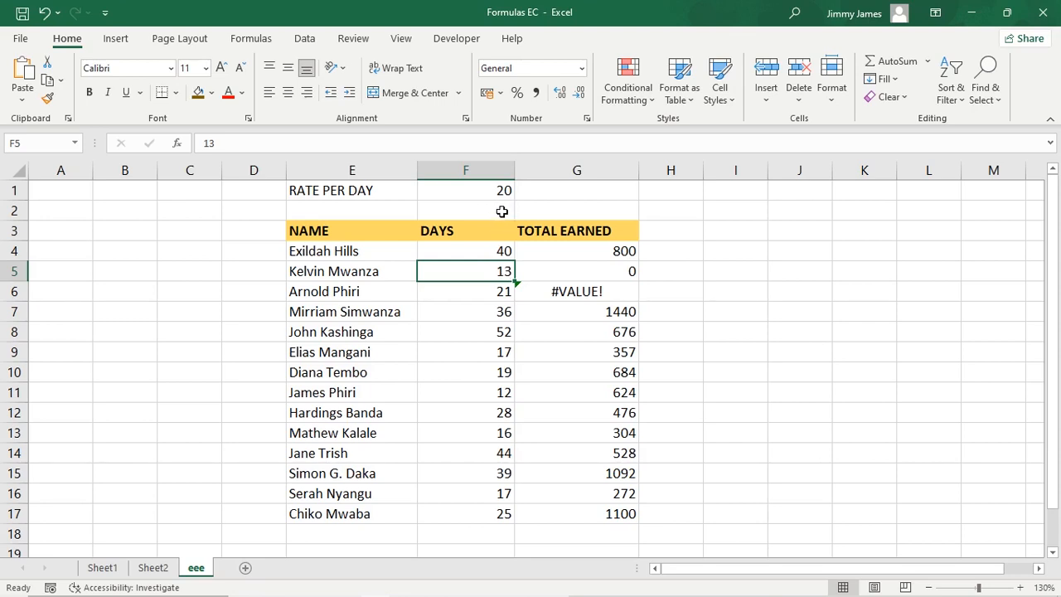
left_click(504, 289)
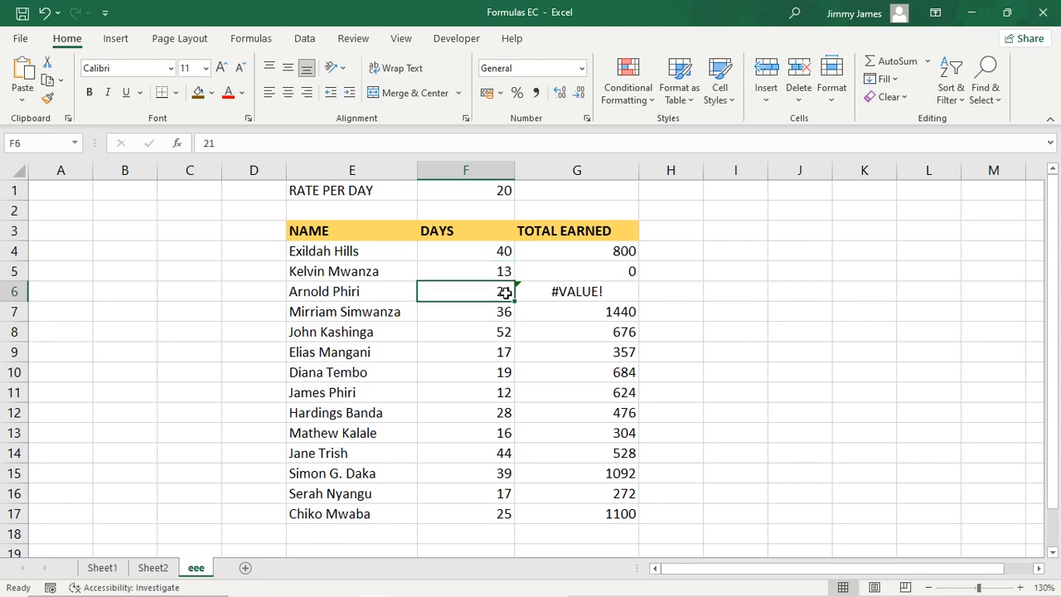
left_click(493, 232)
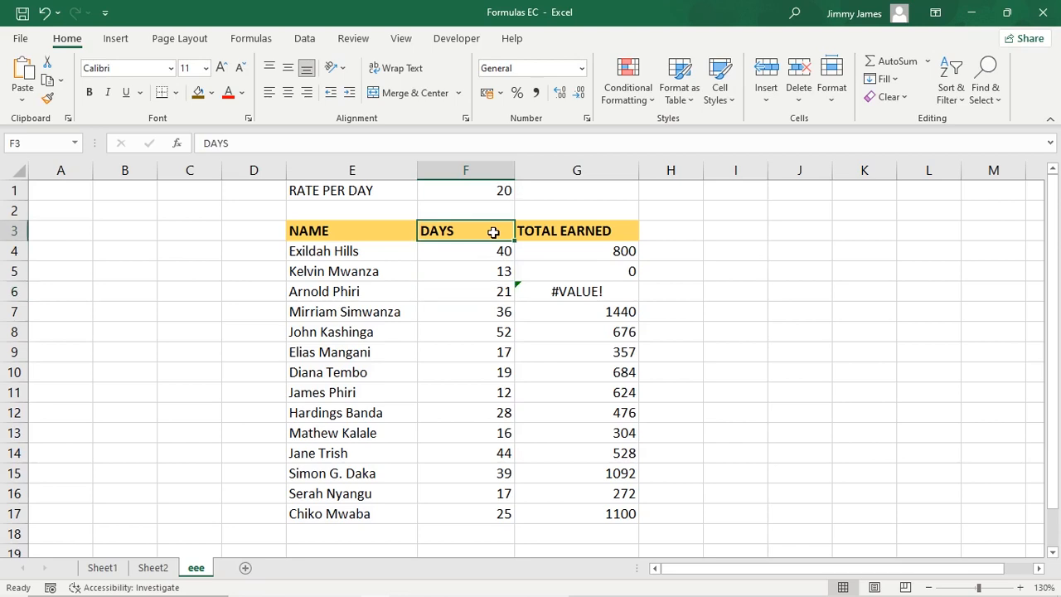
double_click(563, 294)
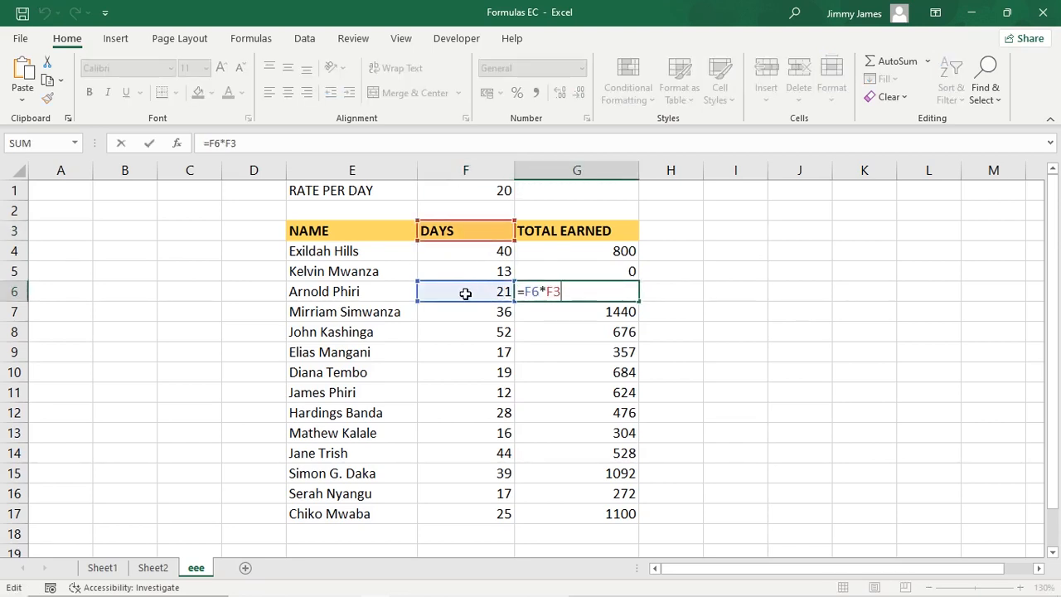
left_click(468, 231)
left_click(676, 292)
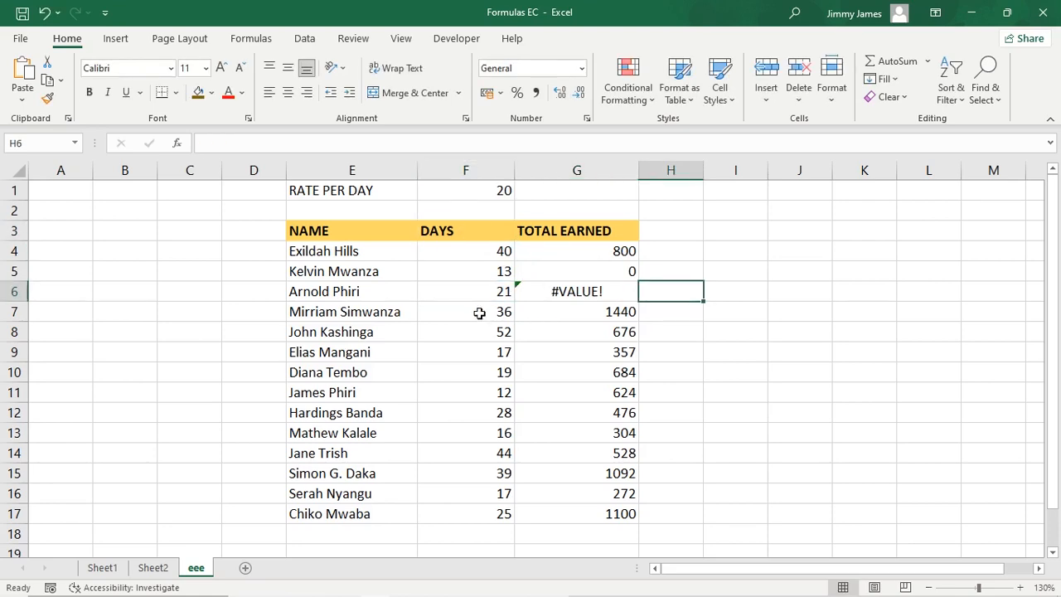
left_click(482, 314)
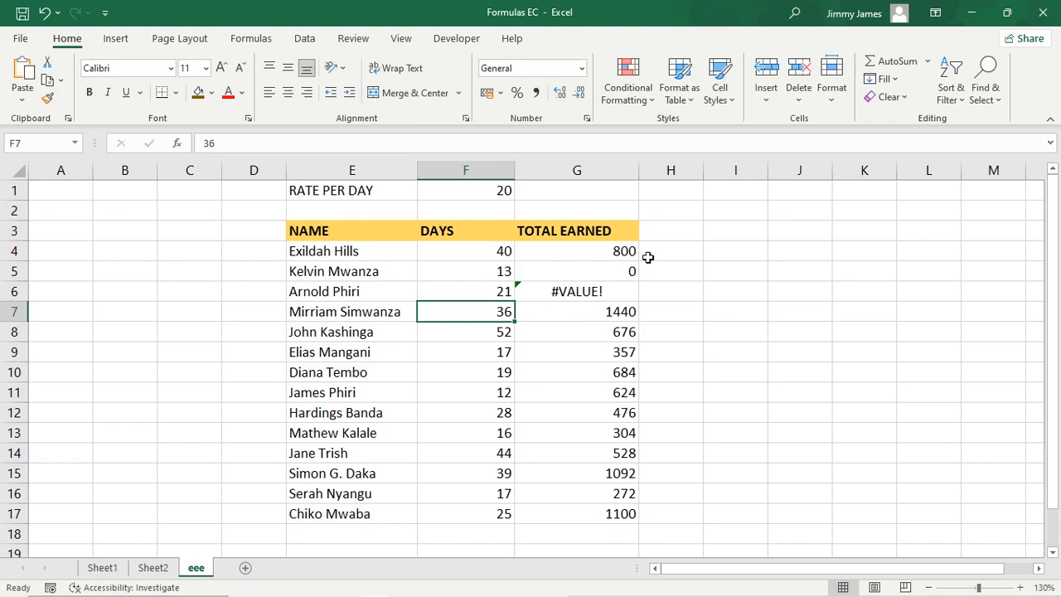
Make the rate reference absolute in G4 as =F4*$F$1 and fill the formula down through G17
double_click(616, 250)
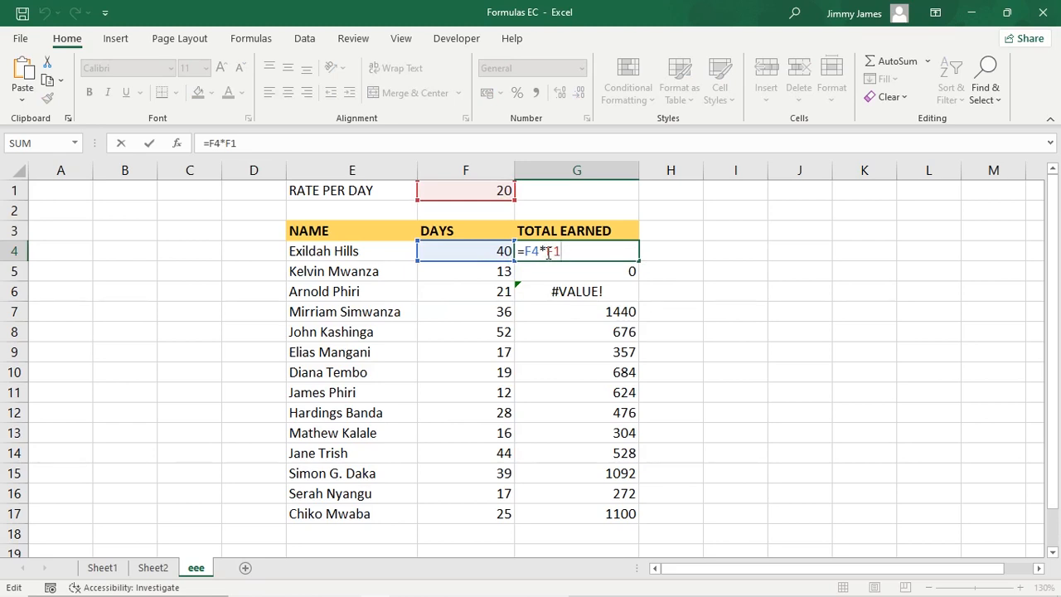
type("$F$")
key("Return")
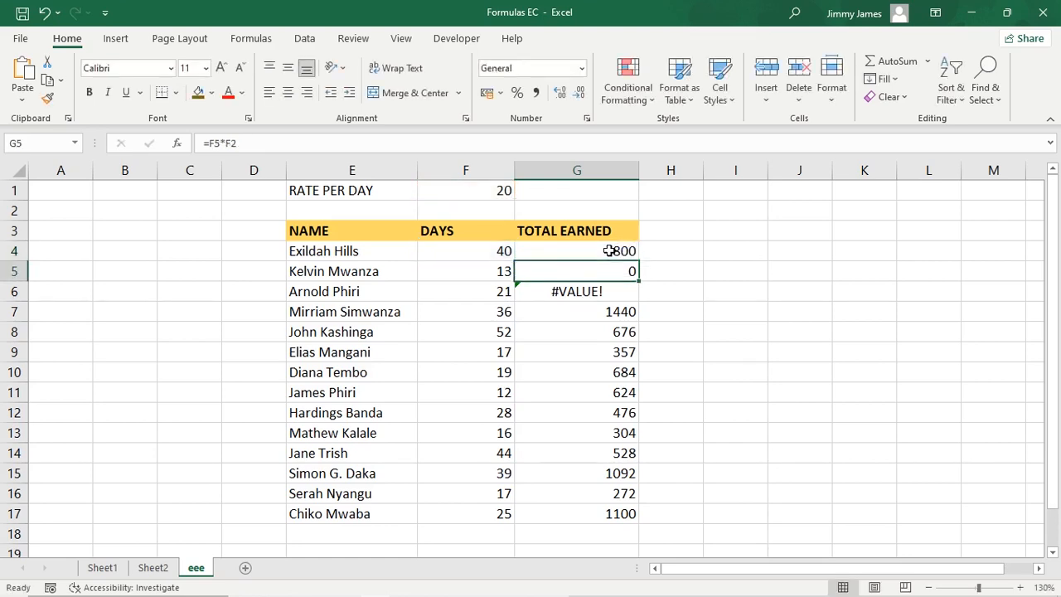
left_click(633, 256)
left_click_drag(639, 264, 649, 524)
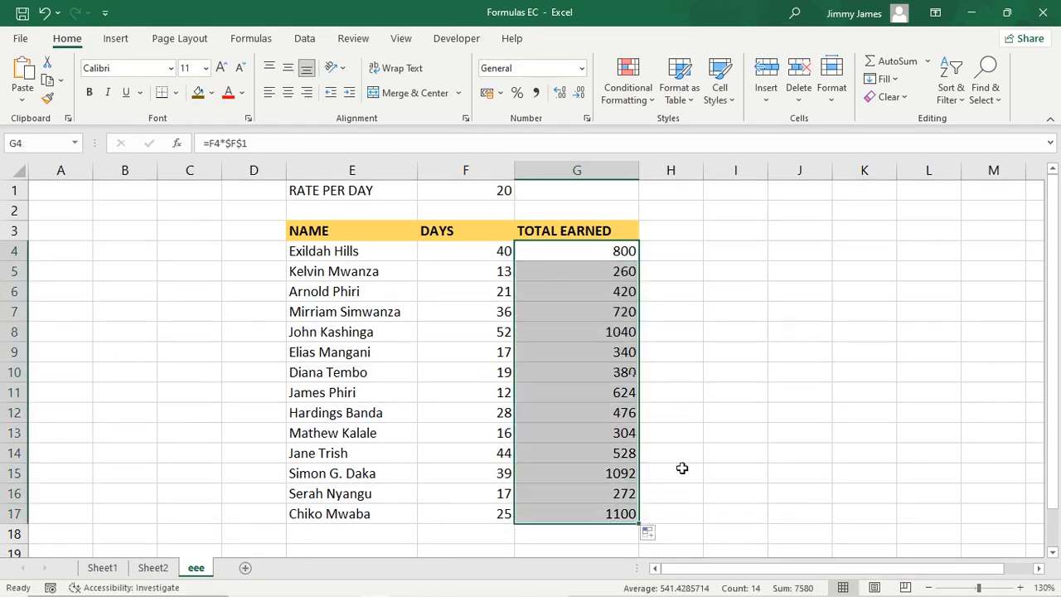
left_click(738, 358)
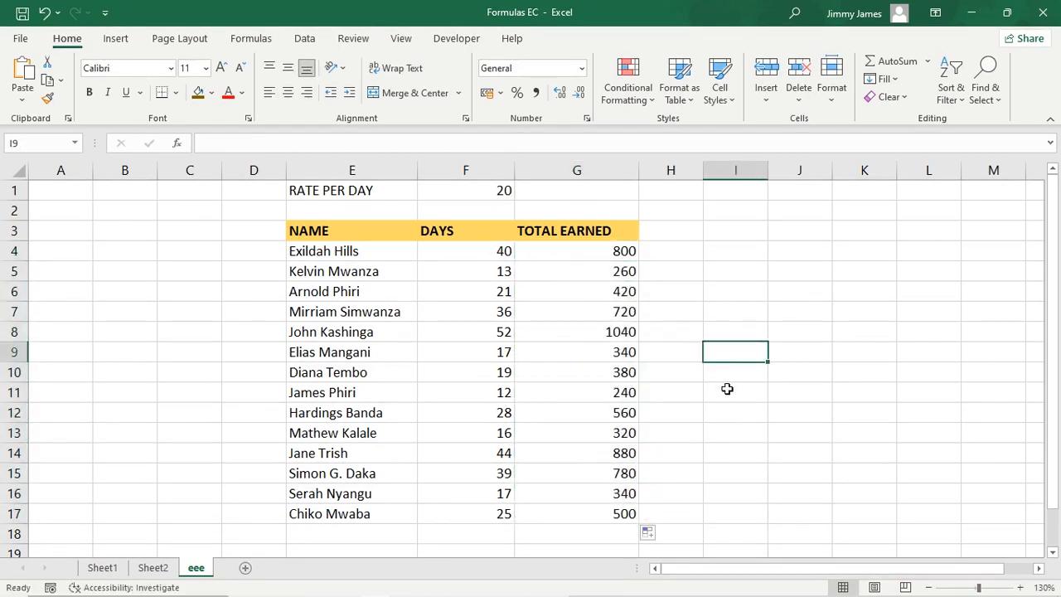
Check the cell references in the G5 formula and compare the Days cells with the cells above the table data
double_click(622, 272)
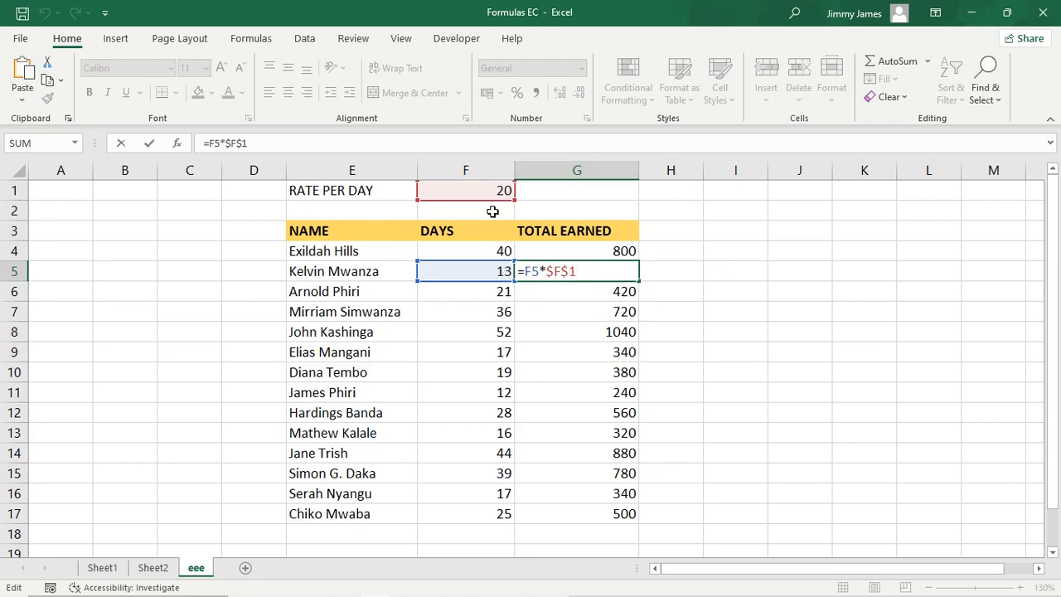
left_click(710, 258)
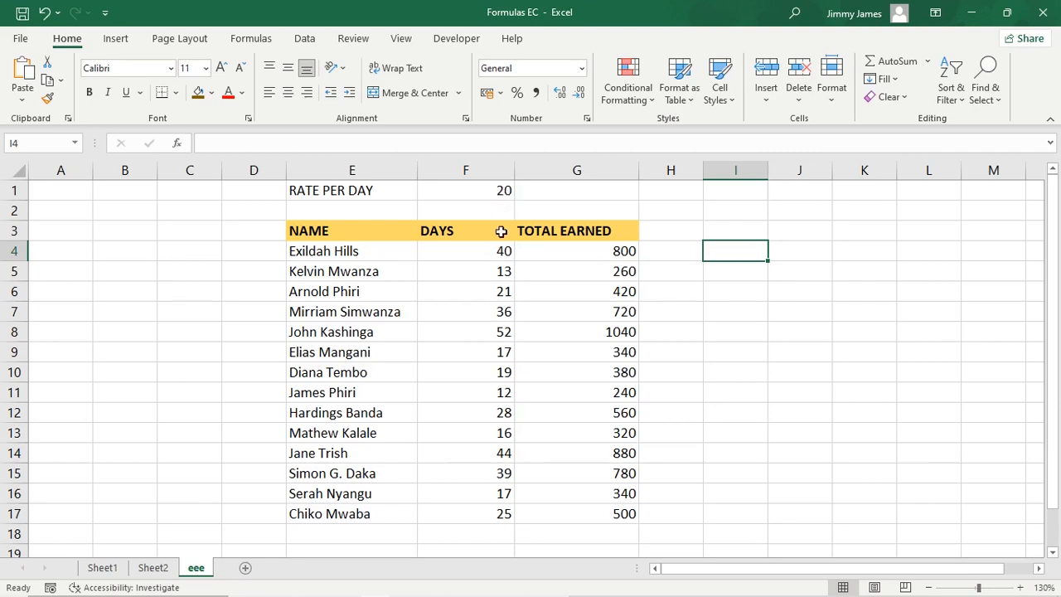
key("Down")
key("Left")
key("Left")
key("Left")
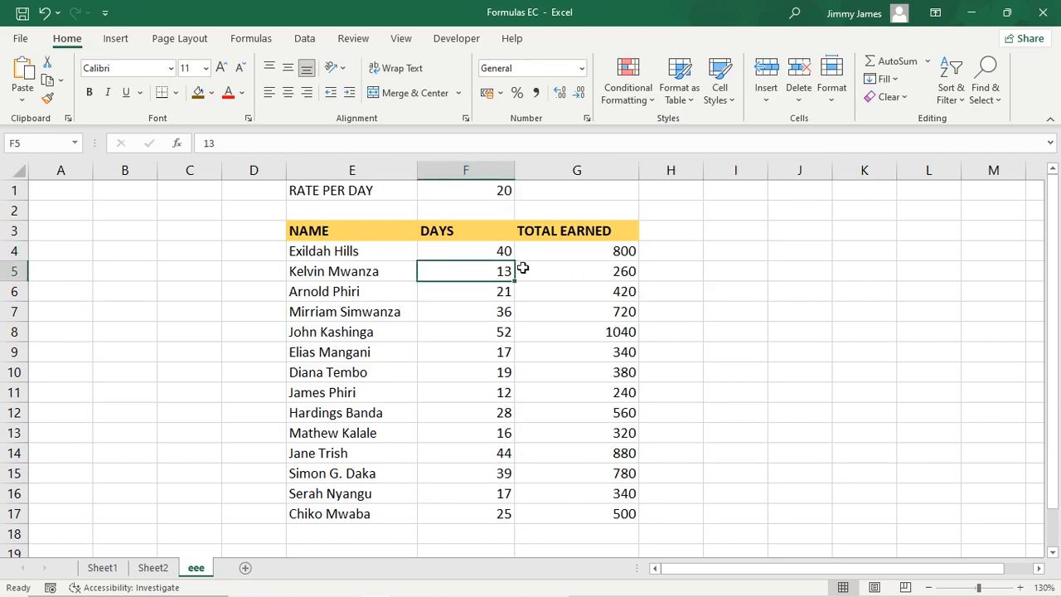
left_click(505, 210)
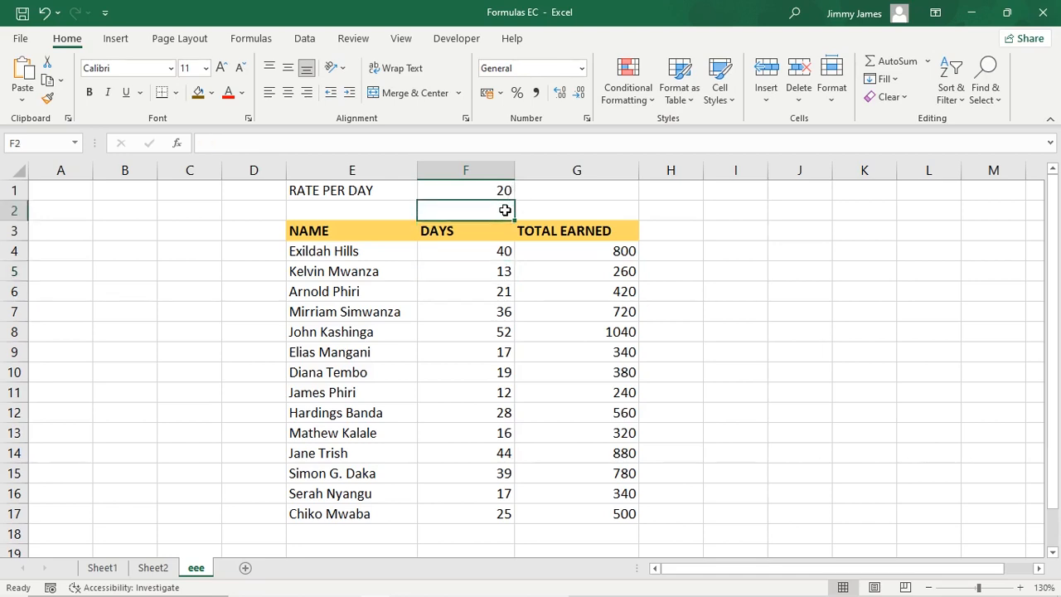
left_click(504, 295)
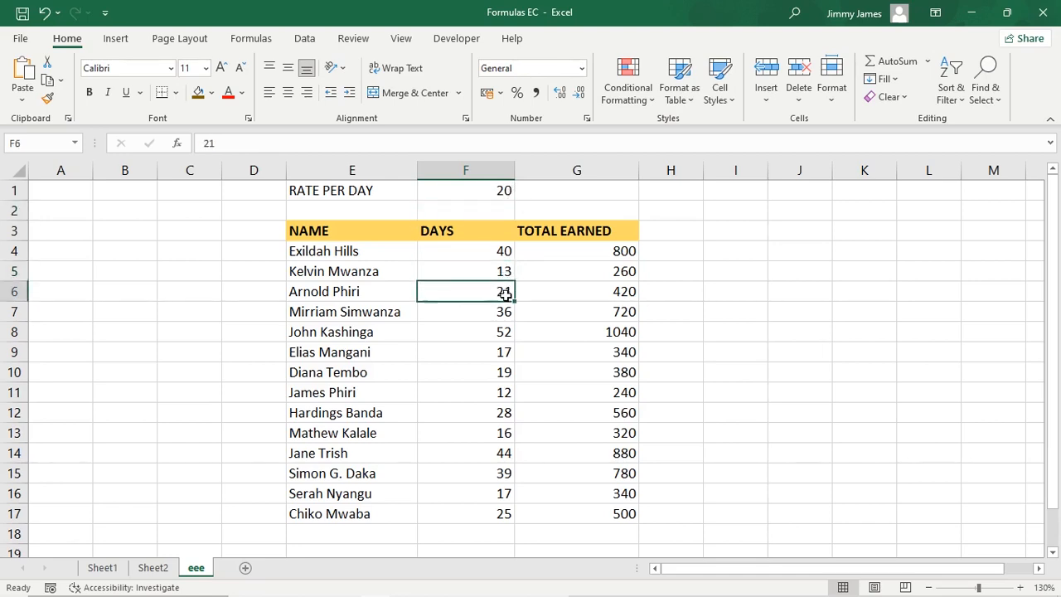
left_click(497, 233)
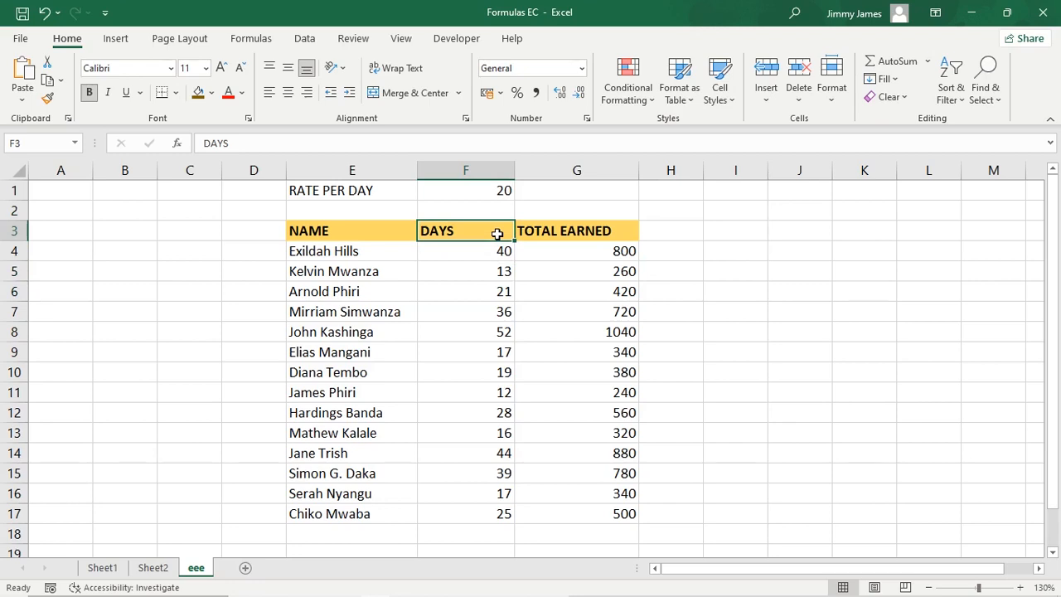
key("Down")
left_click(504, 312)
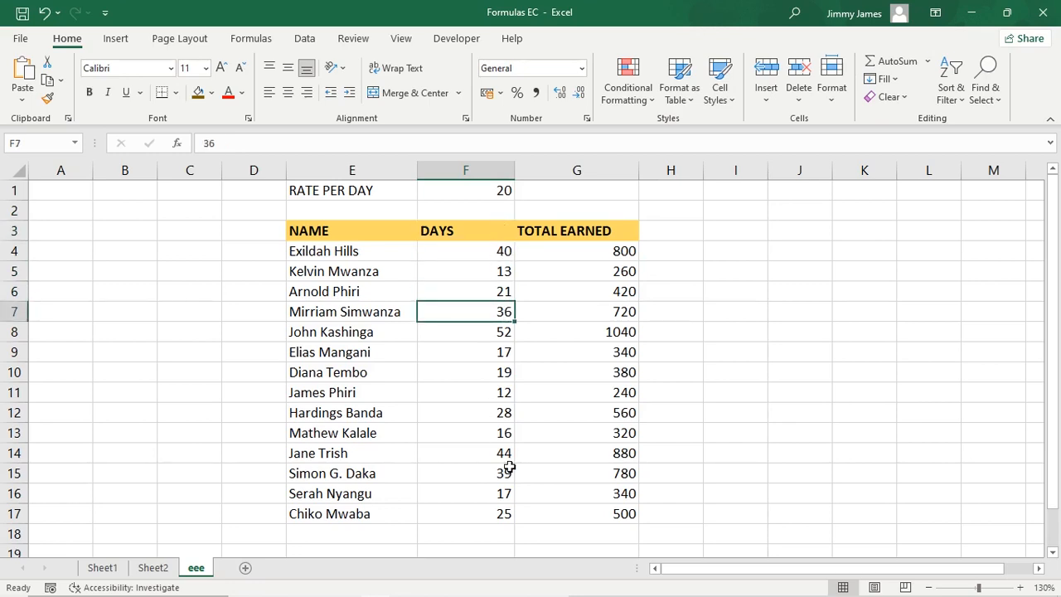
left_click(741, 325)
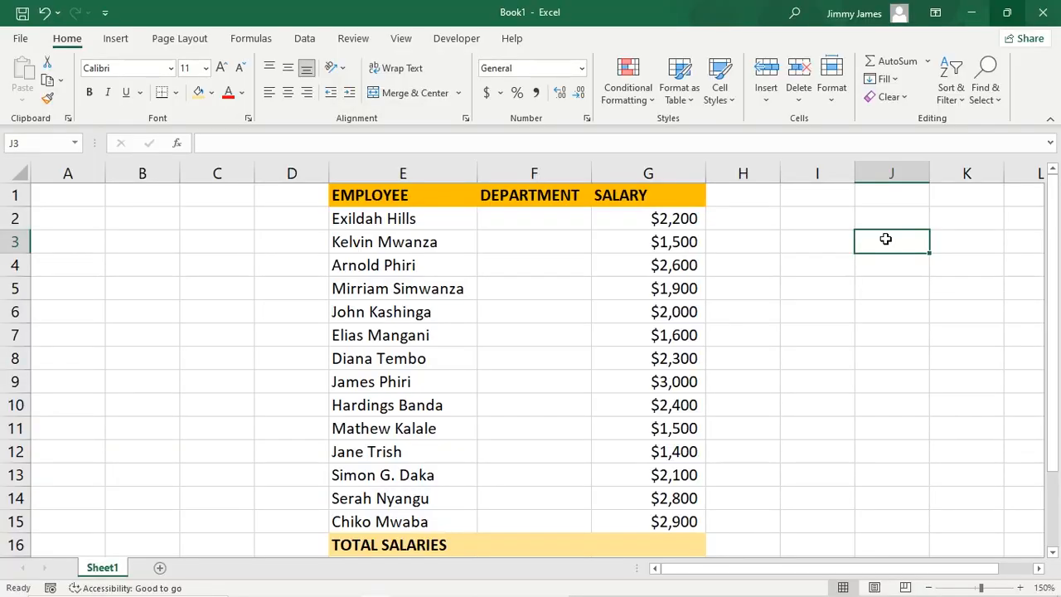
key("Down")
key("Down")
key("Down")
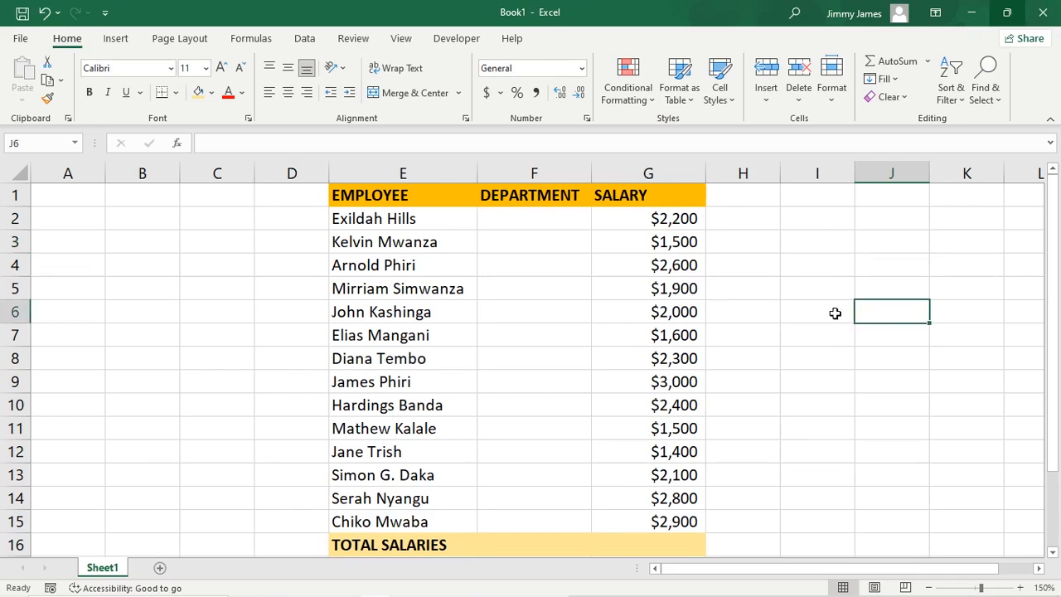
Browse the suggested functions beginning with C from a formula started in I4, and cancel the entry
left_click(803, 266)
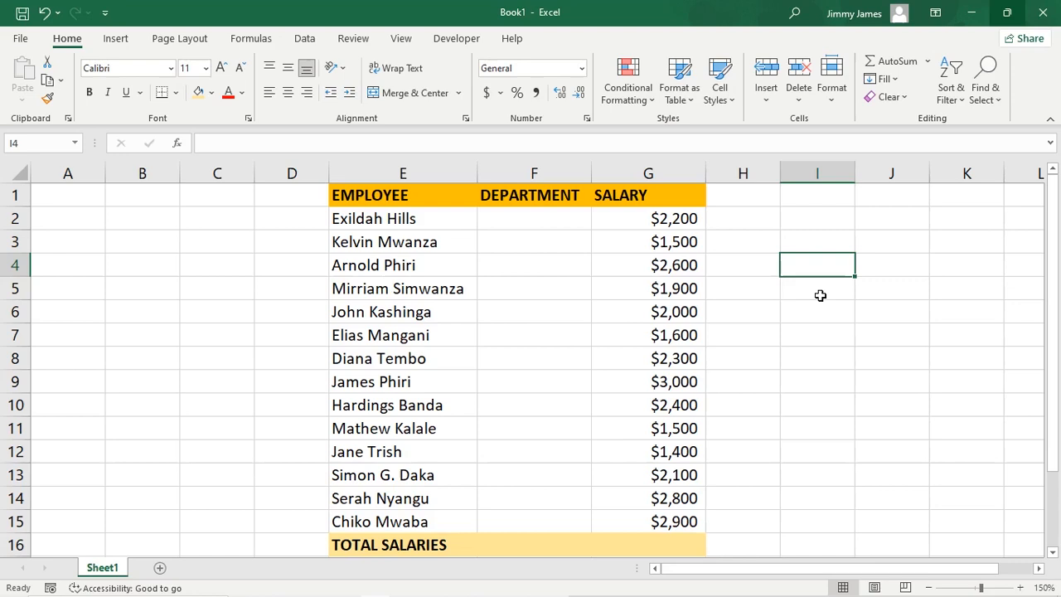
type("=")
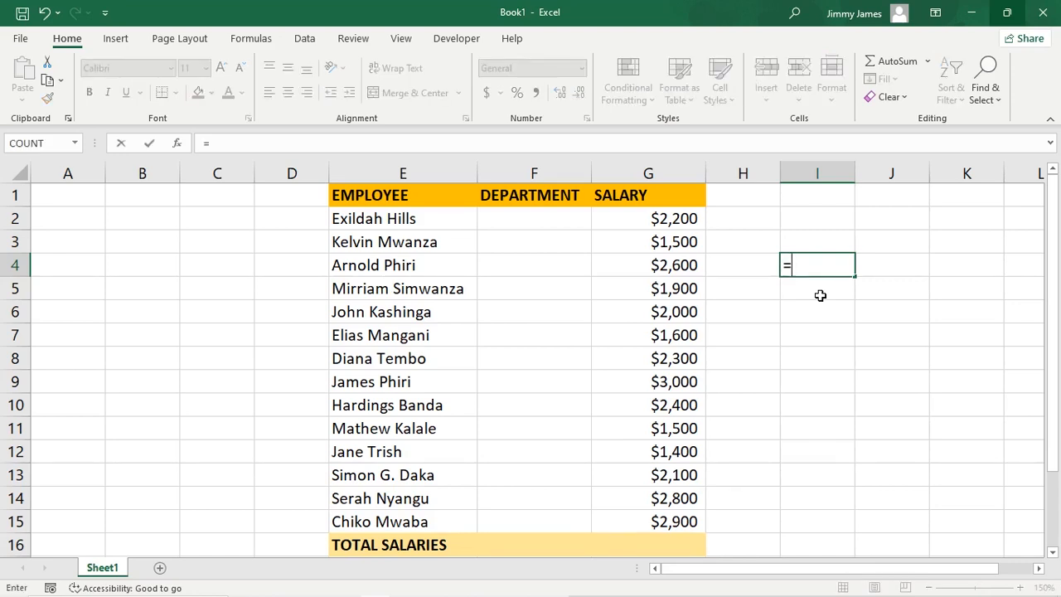
type("C")
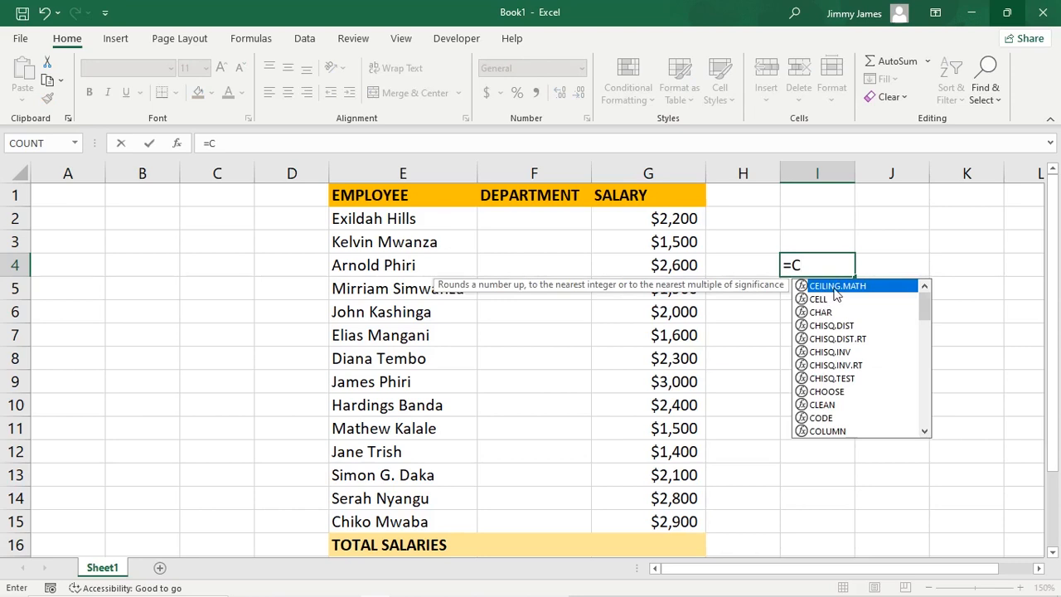
left_click_drag(924, 303, 930, 414)
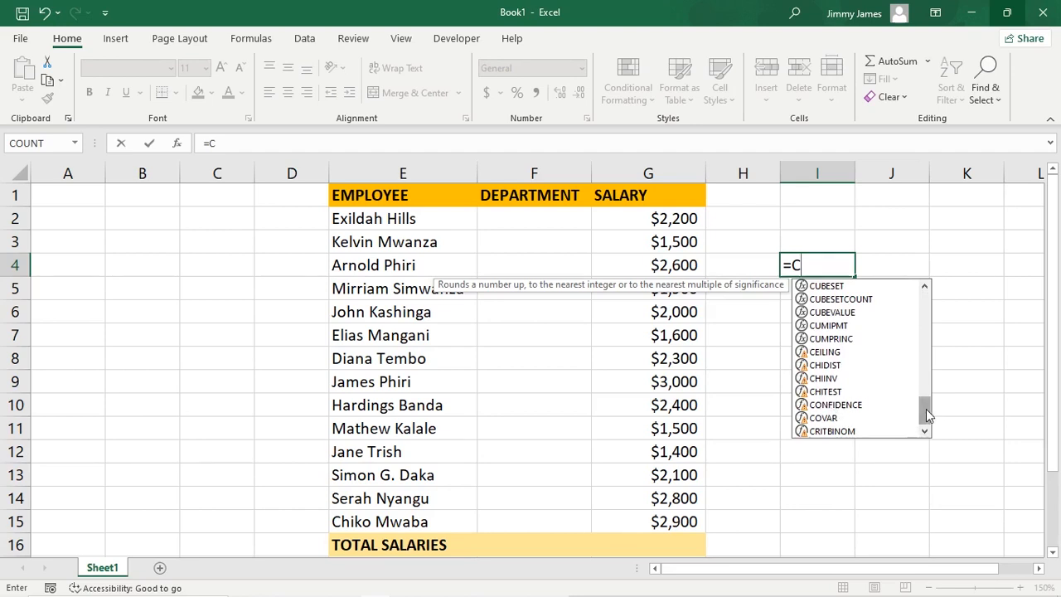
key("Escape")
left_click(866, 303)
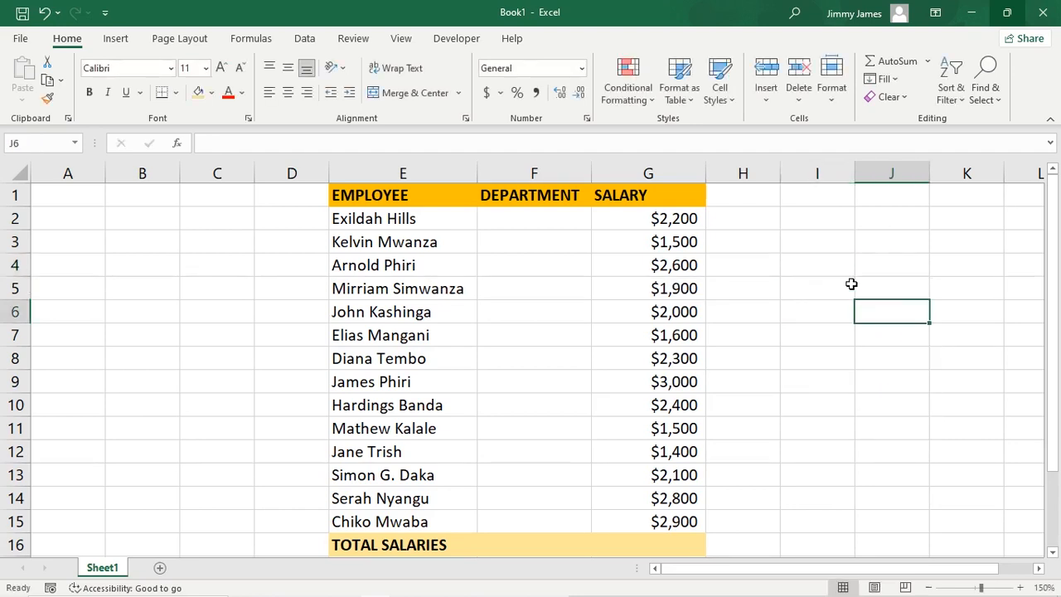
Start a formula in J6 and read the description of SUM among the recently used functions for insertion
left_click(223, 144)
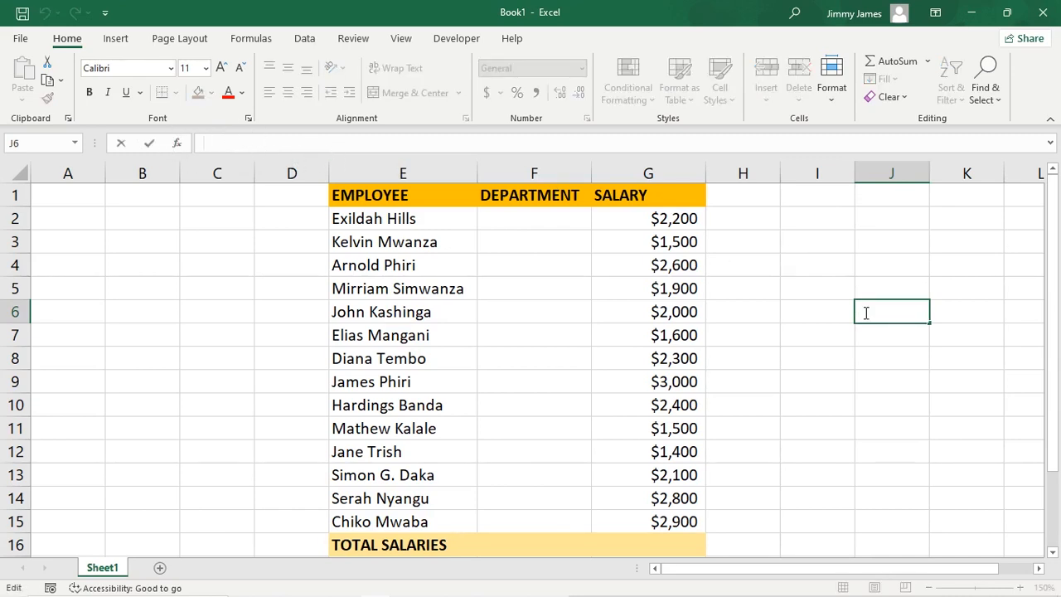
type("=")
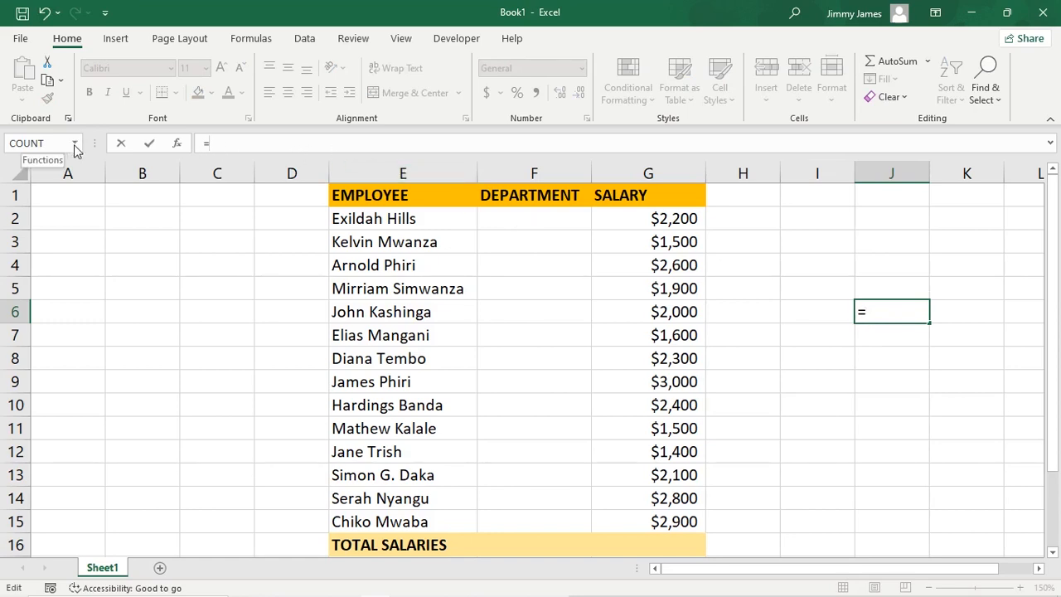
left_click(177, 144)
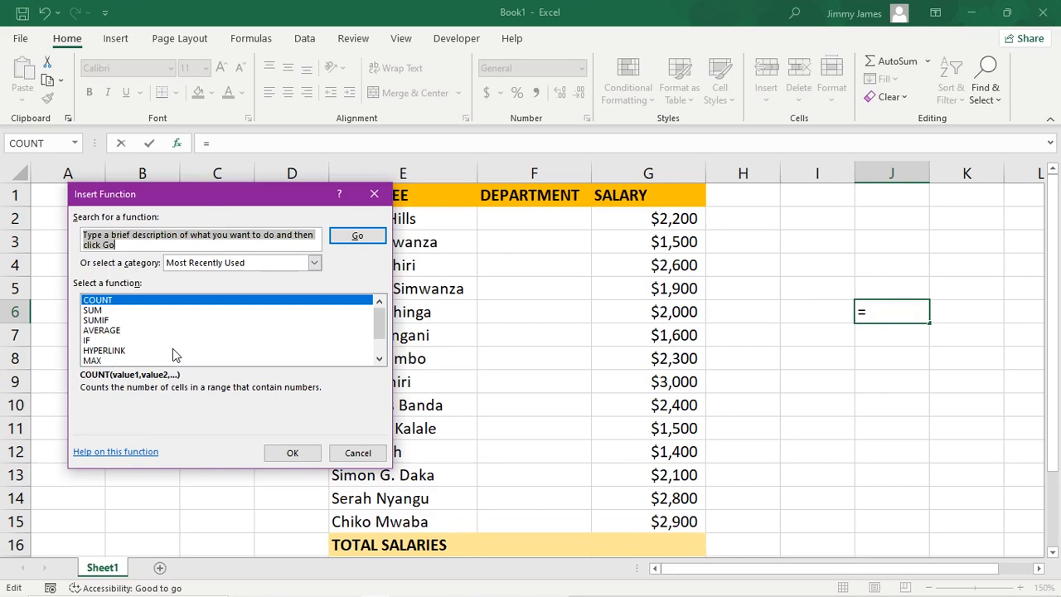
mouse_move(379, 320)
left_mouse_down()
mouse_move(379, 341)
mouse_move(379, 319)
left_mouse_up()
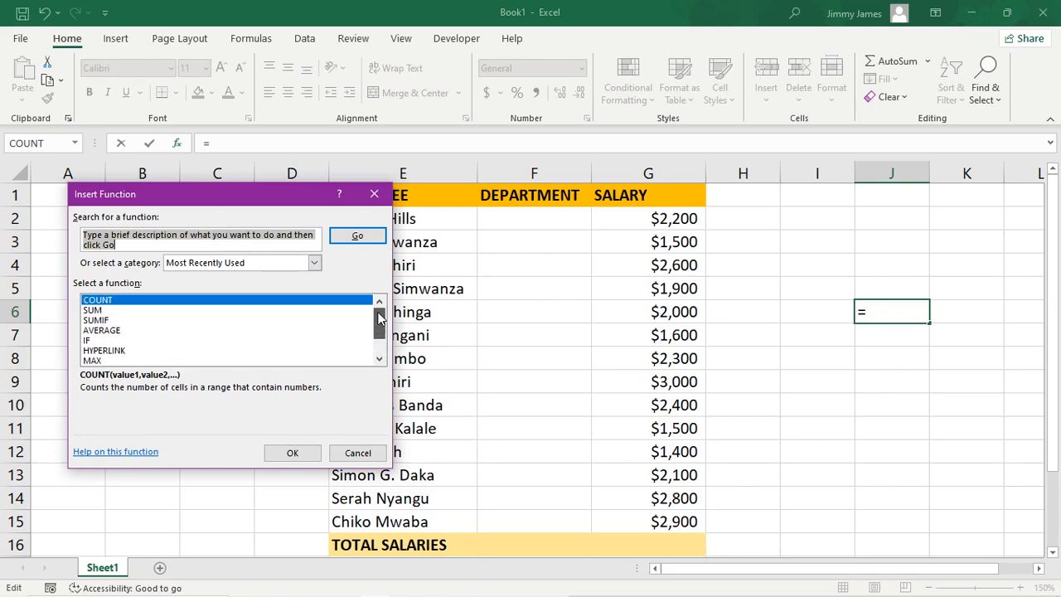
left_click(93, 310)
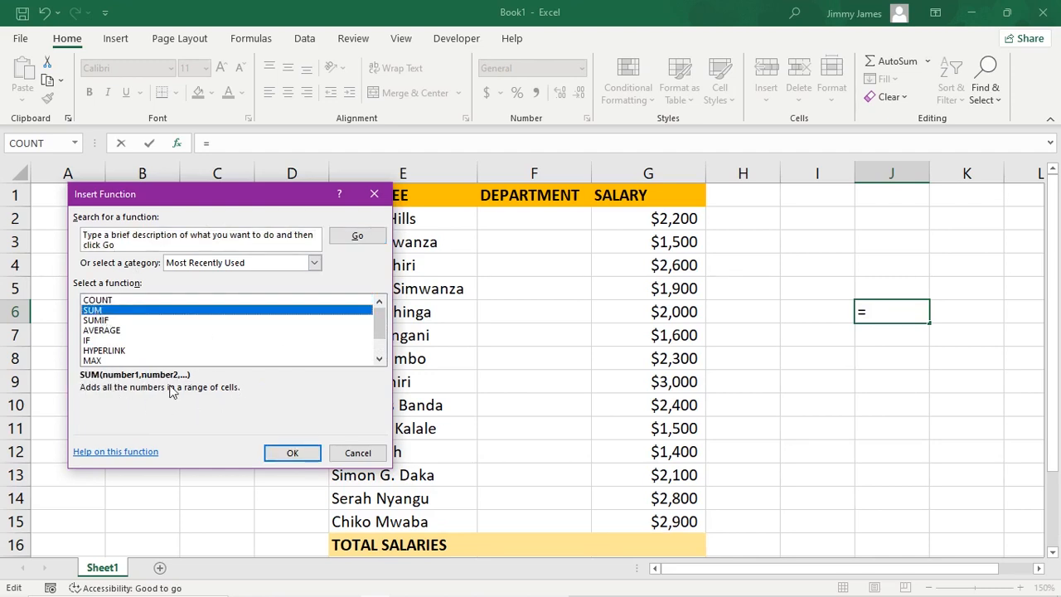
Search the insertable functions for VLook, read the match's syntax and description, and cancel the J6 entry
left_click(92, 238)
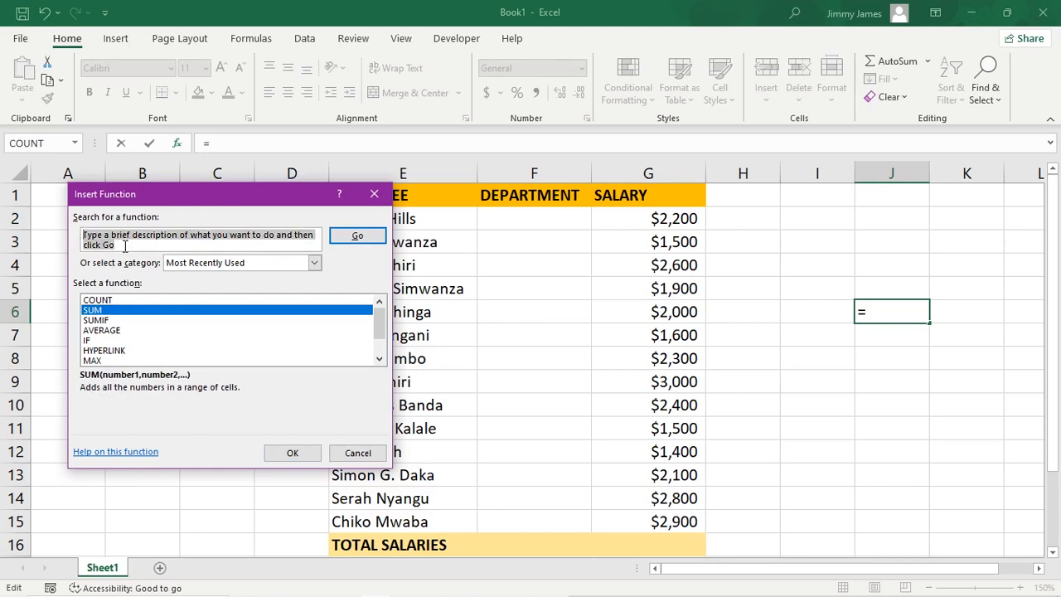
type("VLook")
key("Return")
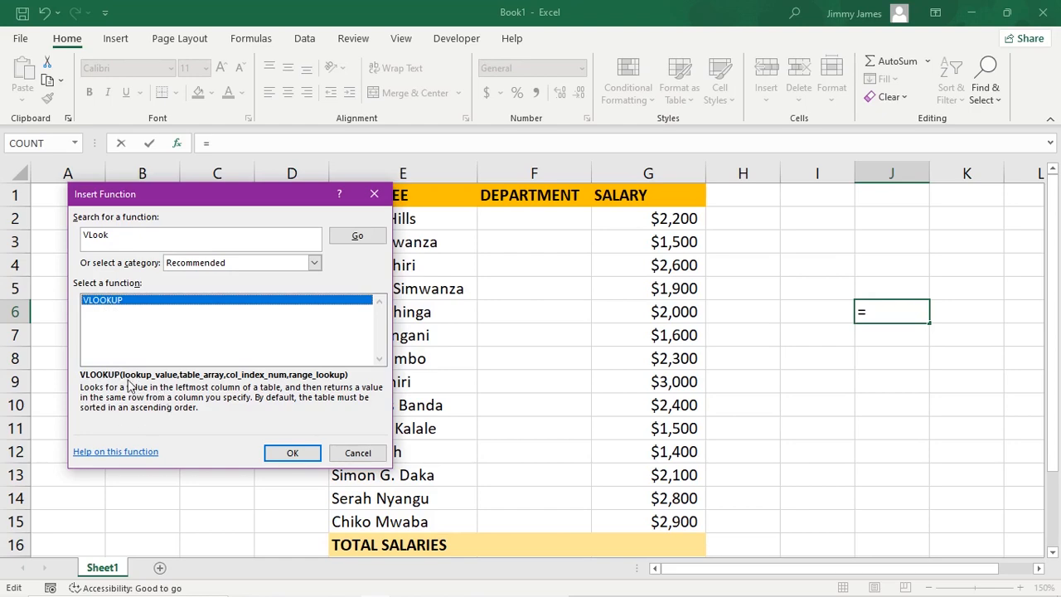
key("Escape")
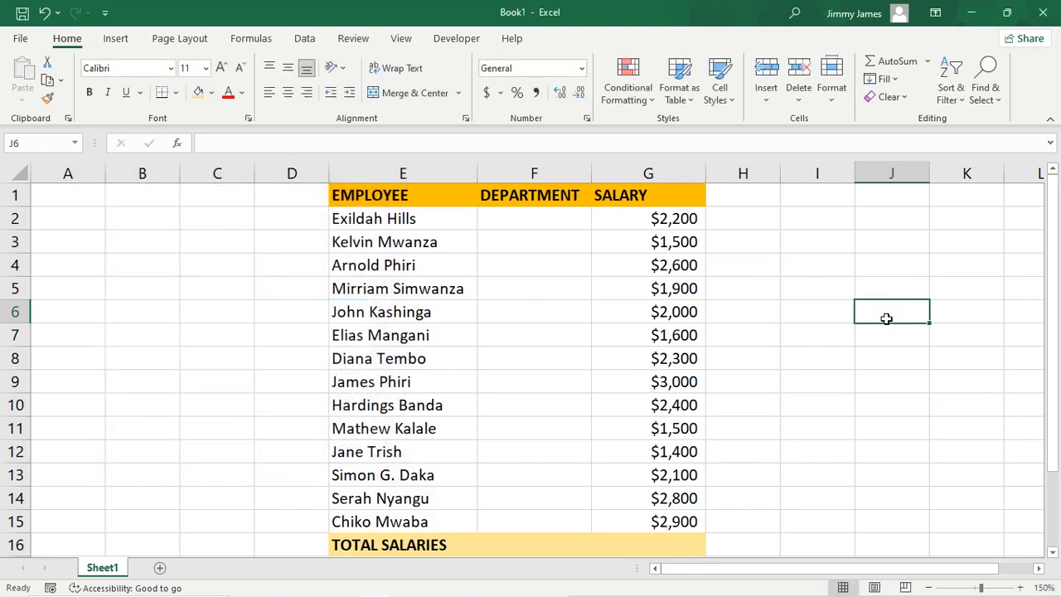
left_click(238, 145)
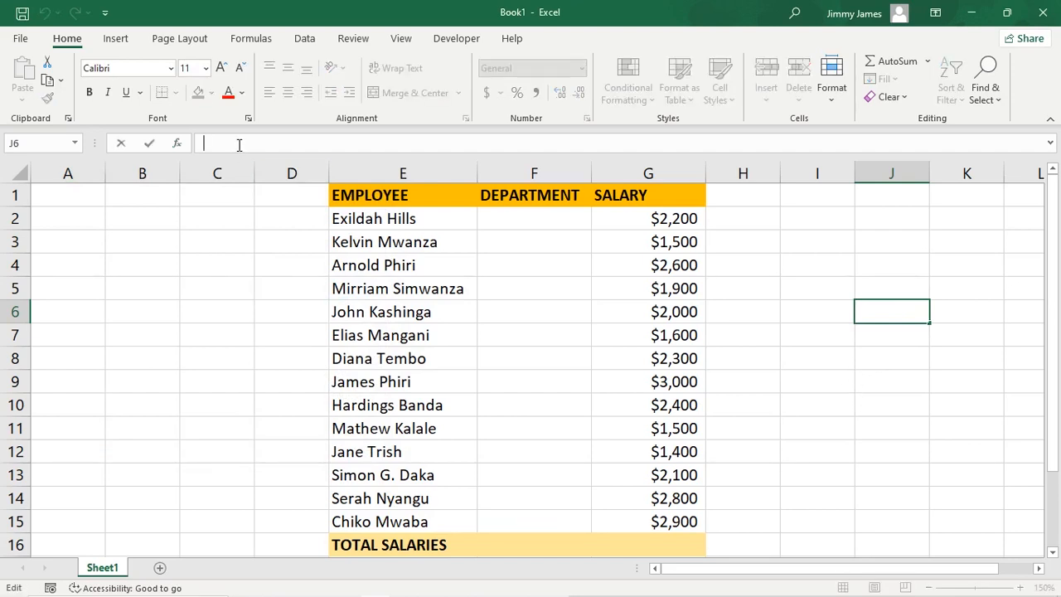
left_click(839, 386)
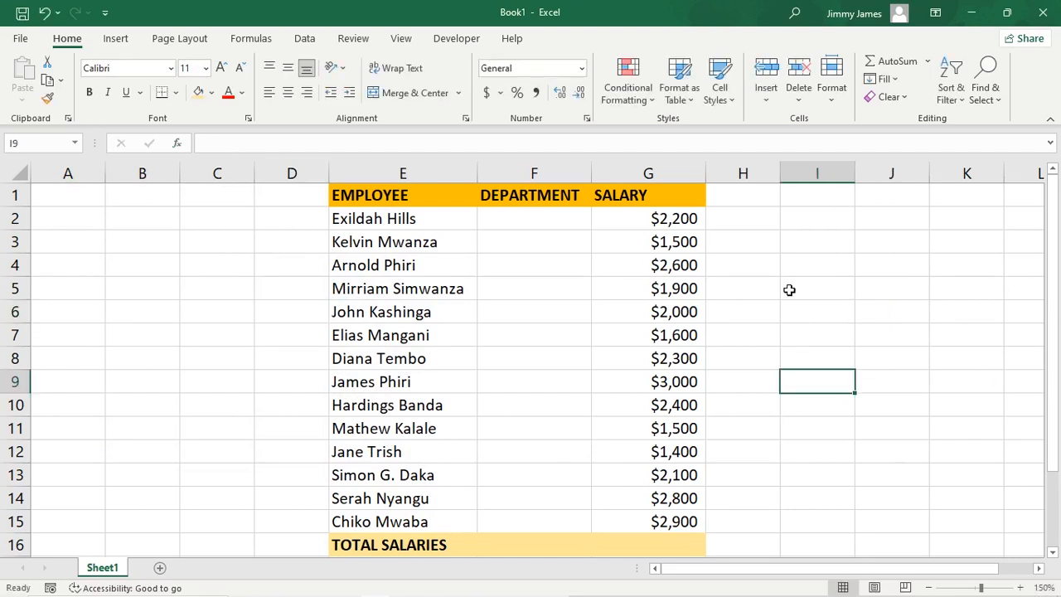
left_click(916, 339)
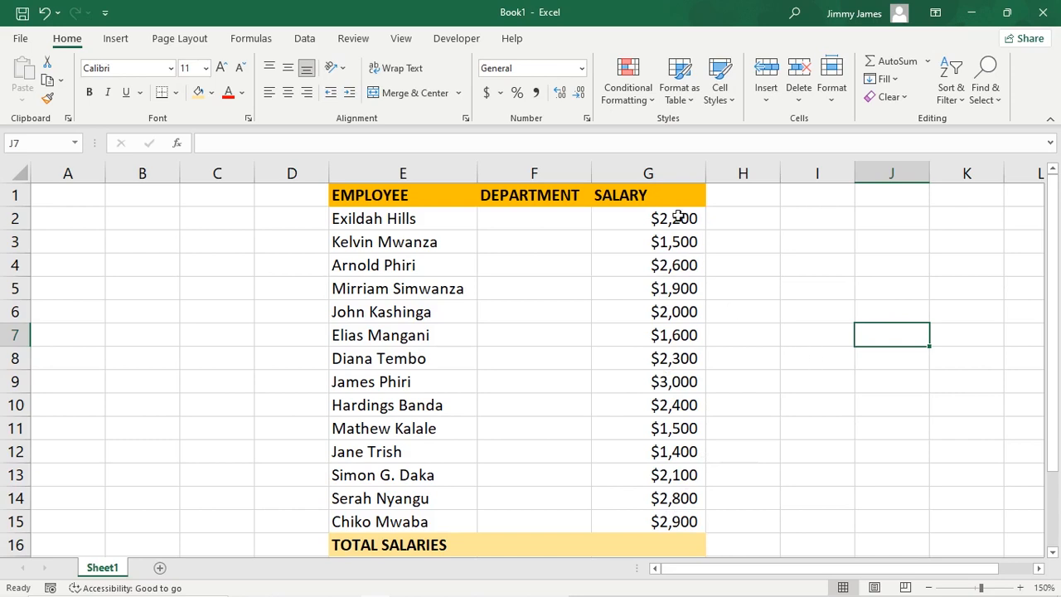
Add the first four salaries cell by cell in the TOTAL SALARIES cell G16 with =G2+G3+G4+G5
left_click(639, 545)
type("=")
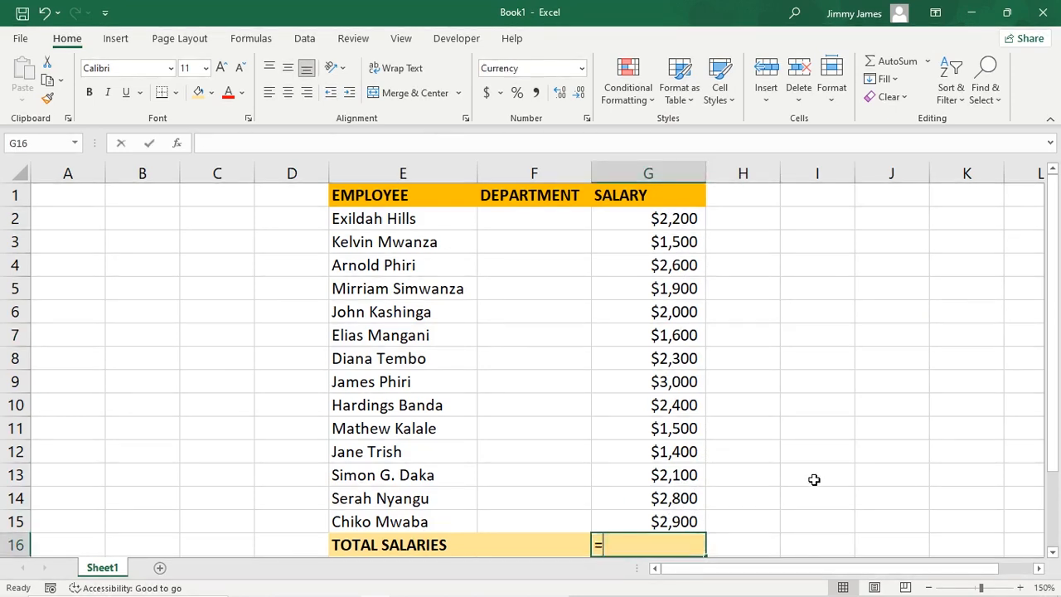
left_click(689, 219)
type("+")
left_click(693, 242)
type("+")
left_click(679, 270)
type("+")
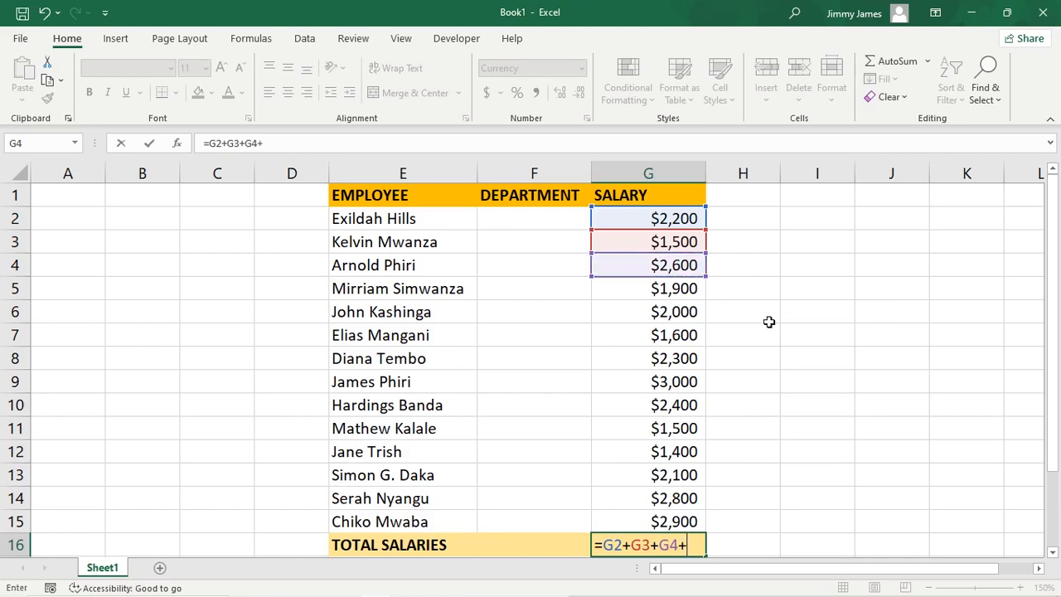
left_click(678, 290)
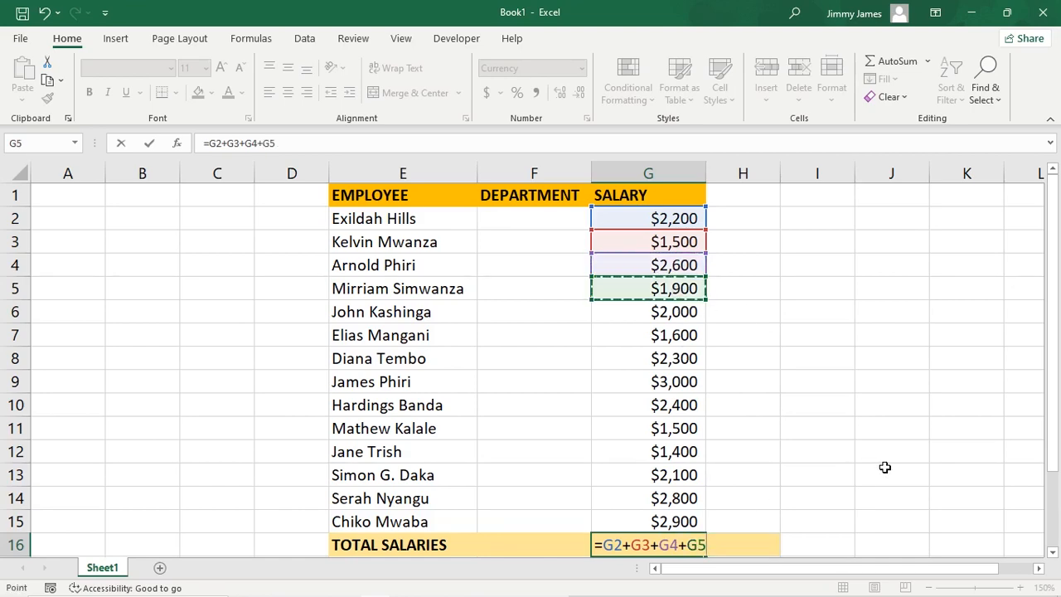
key("Return")
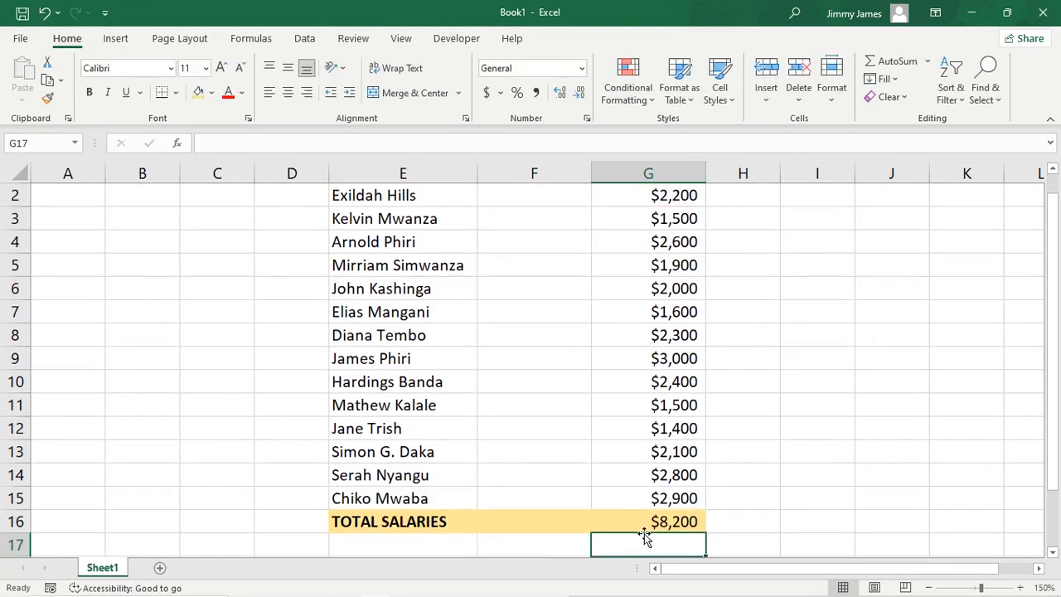
Check the cell-by-cell addition formula in G16 and delete it
left_click(667, 521)
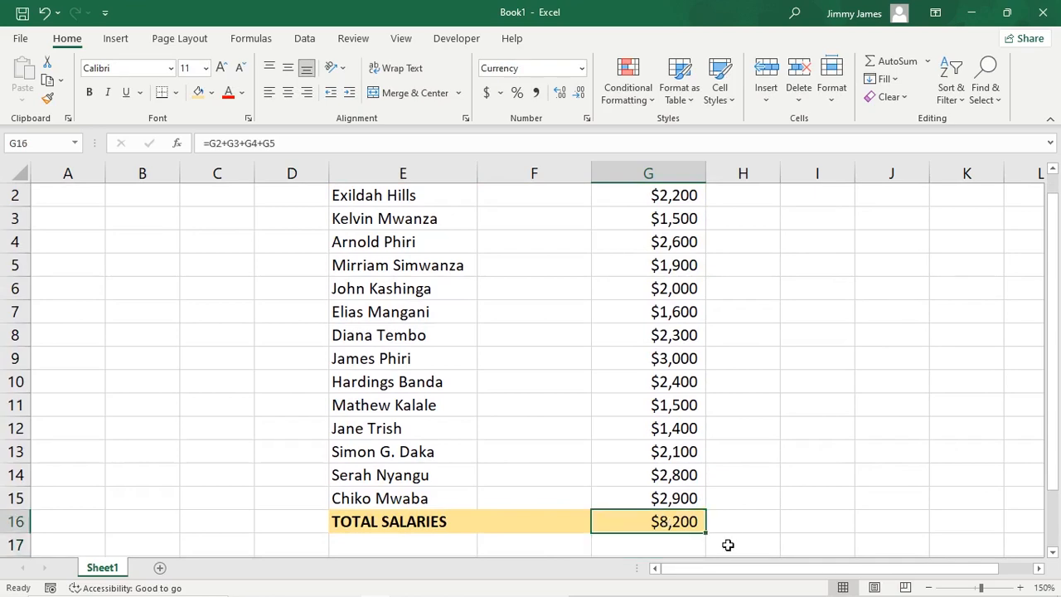
scroll(730, 538, "up", 1)
key("Delete")
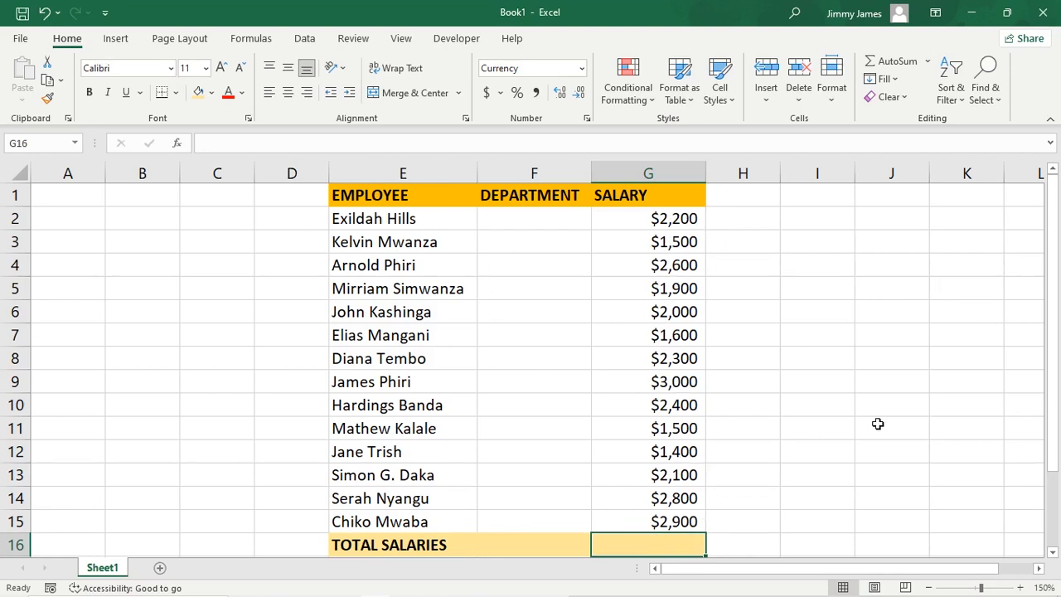
Total all the salaries in G16 with =SUM(G2:G15)
type("=")
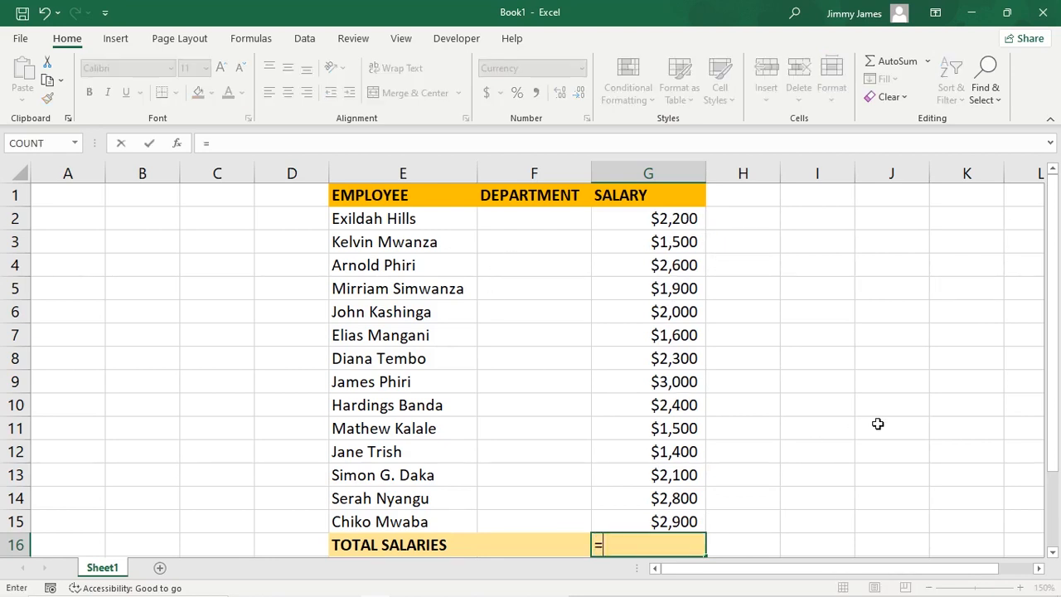
type("SUM")
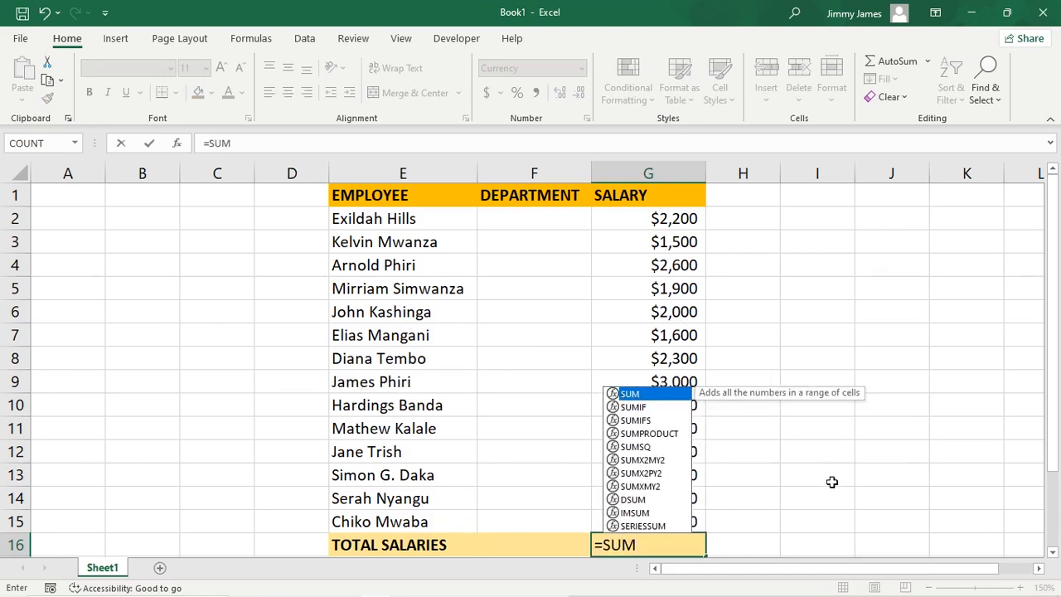
type("(")
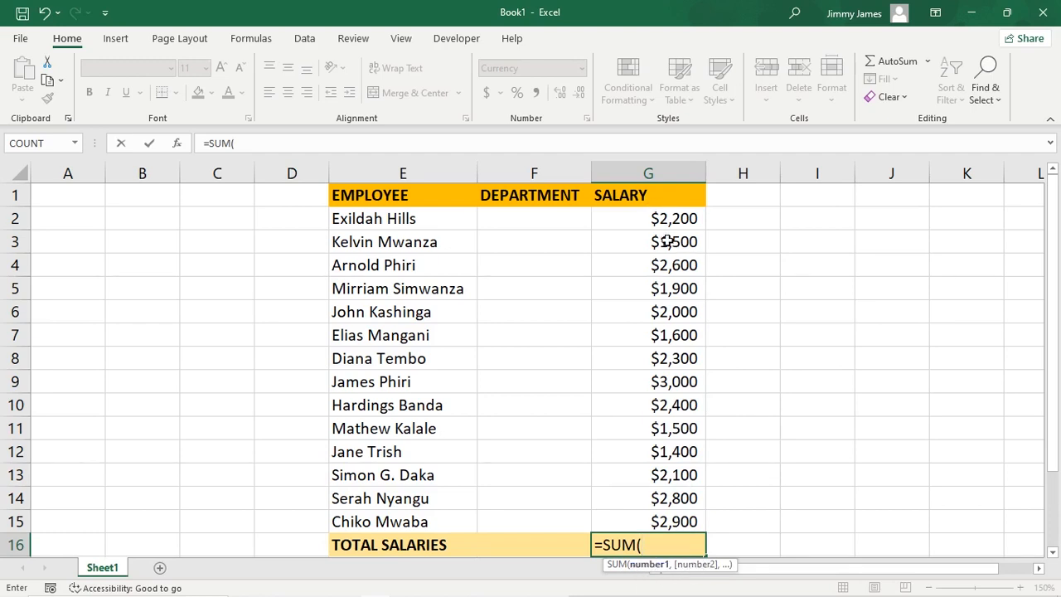
left_click_drag(667, 216, 676, 520)
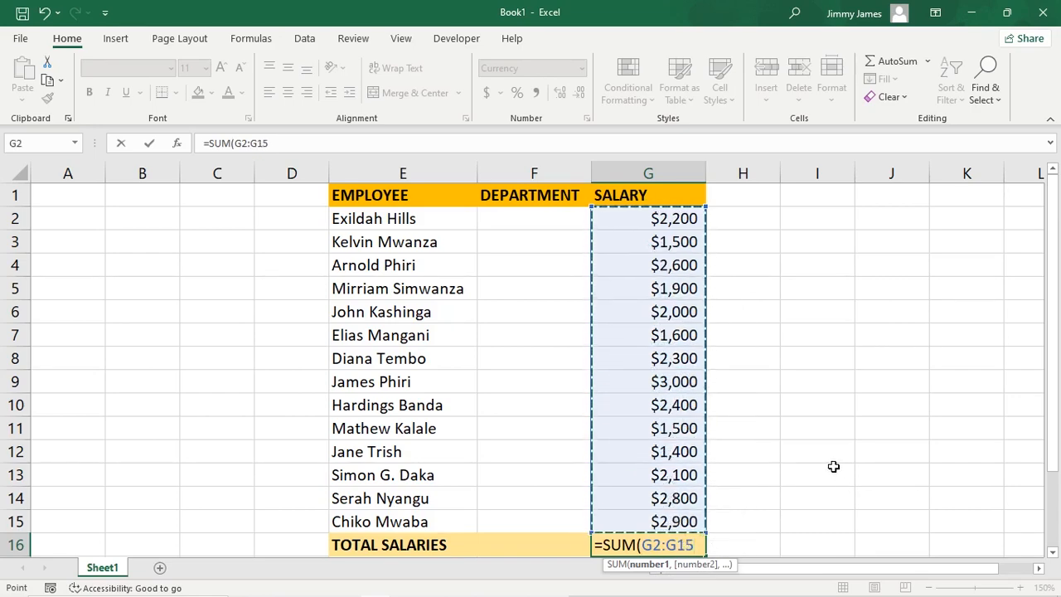
type(")")
key("Return")
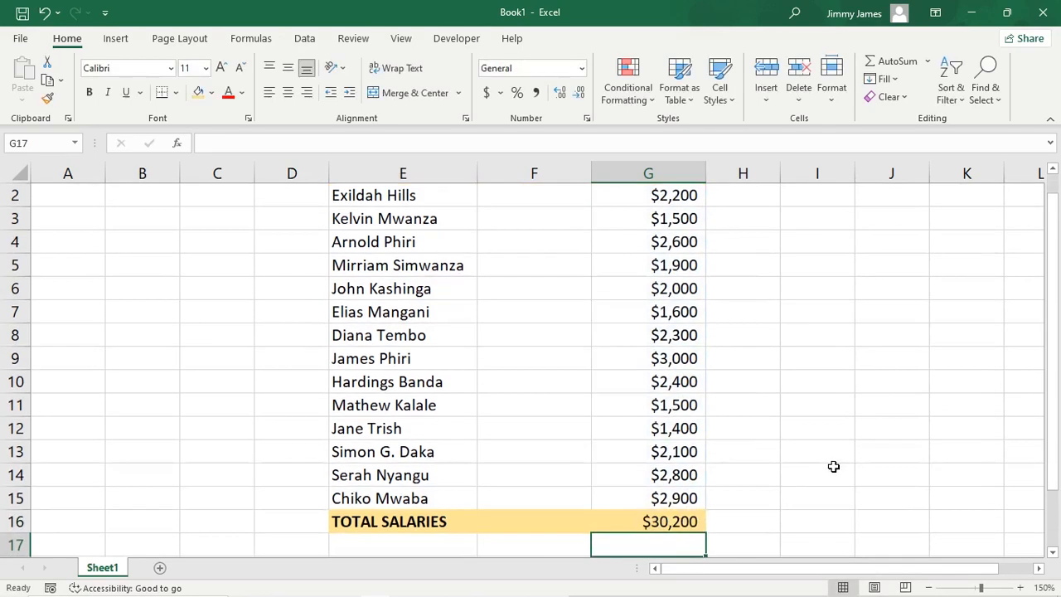
scroll(688, 219, "up", 1)
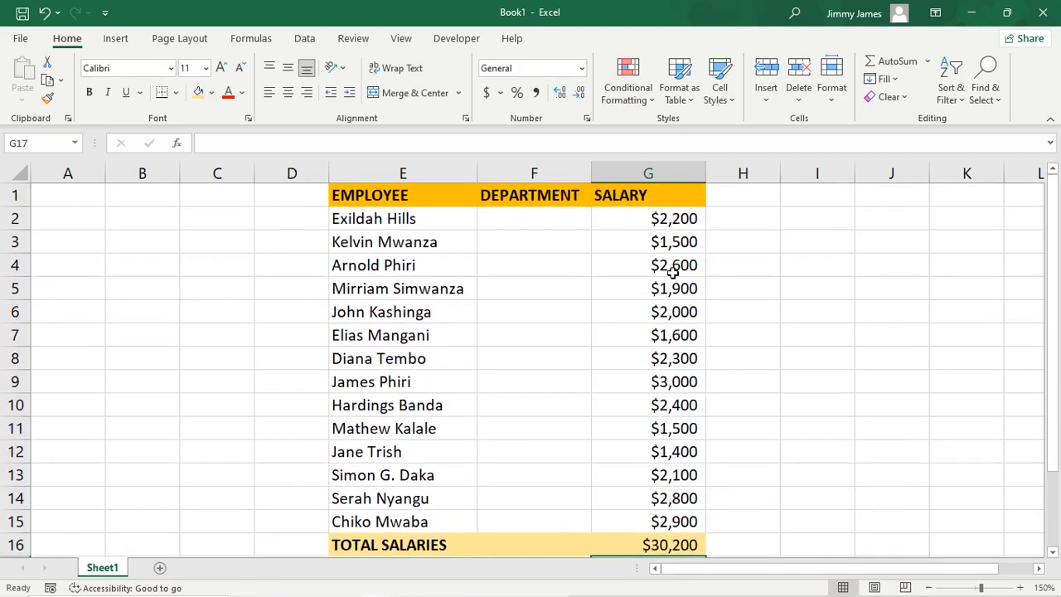
left_click(846, 462)
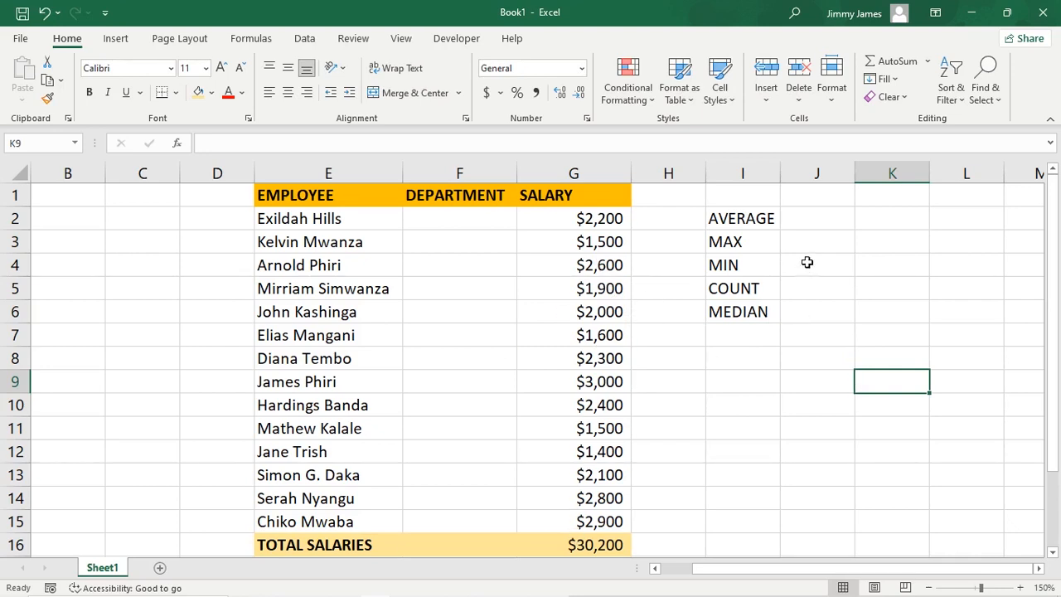
Calculate the average salary in J2, beside the AVERAGE label, with =AVERAGE(G2:G15)
left_click(799, 219)
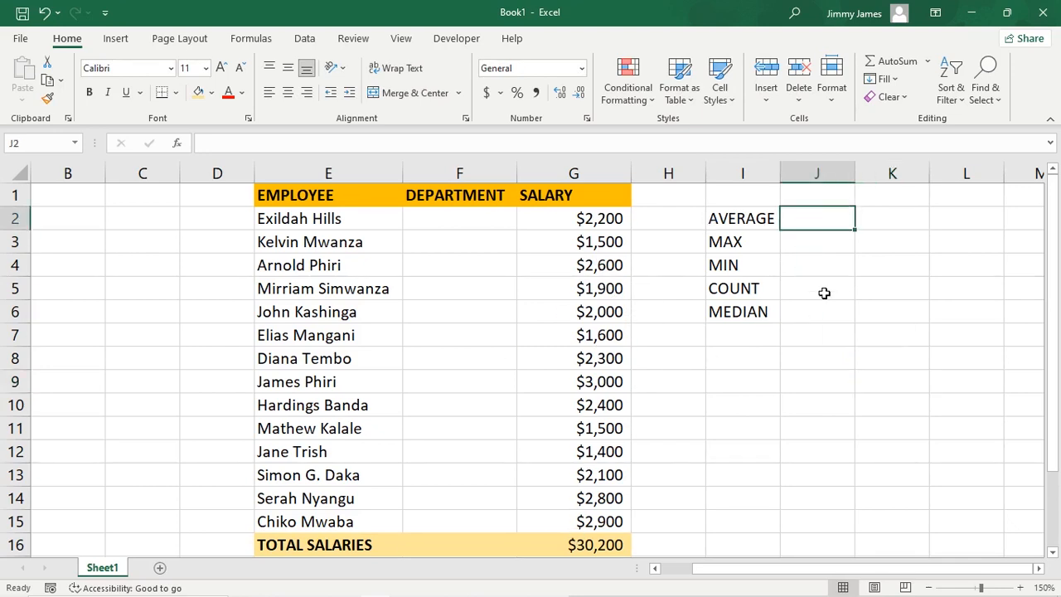
type("=")
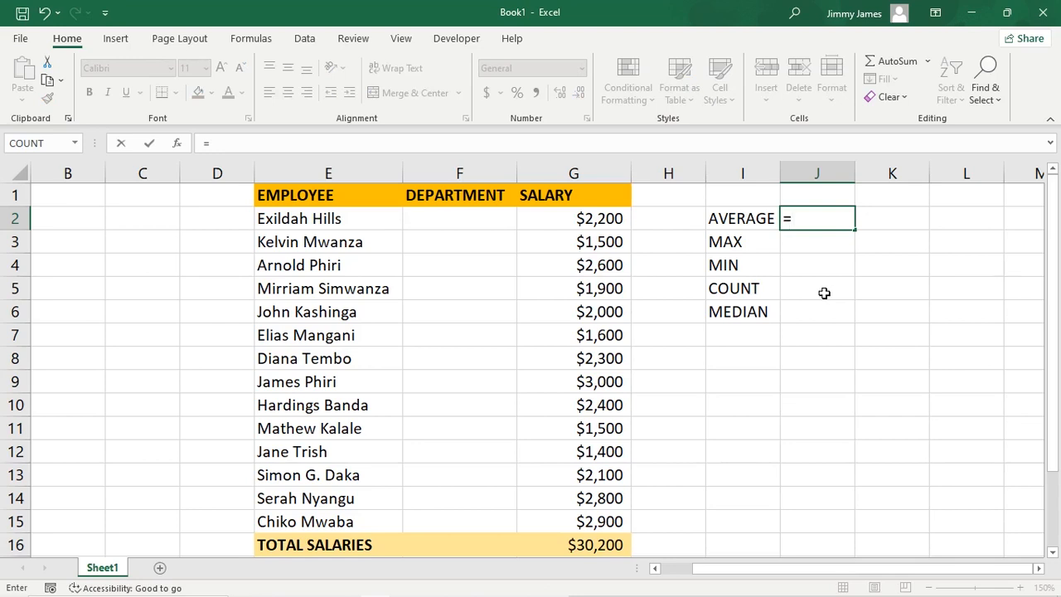
type("AVE")
double_click(826, 252)
left_click_drag(604, 218, 599, 516)
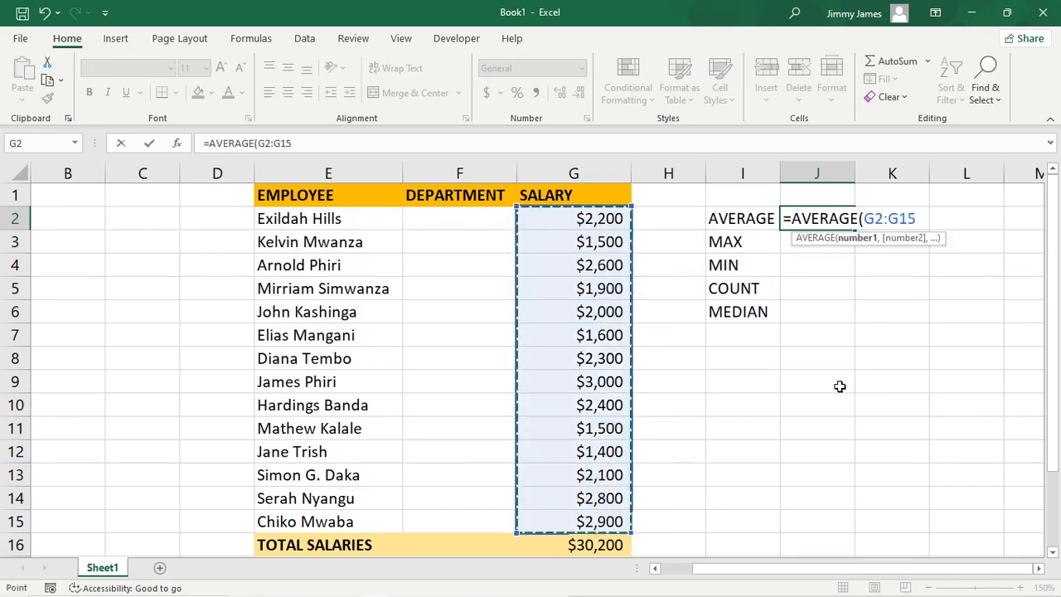
type(")")
key("Return")
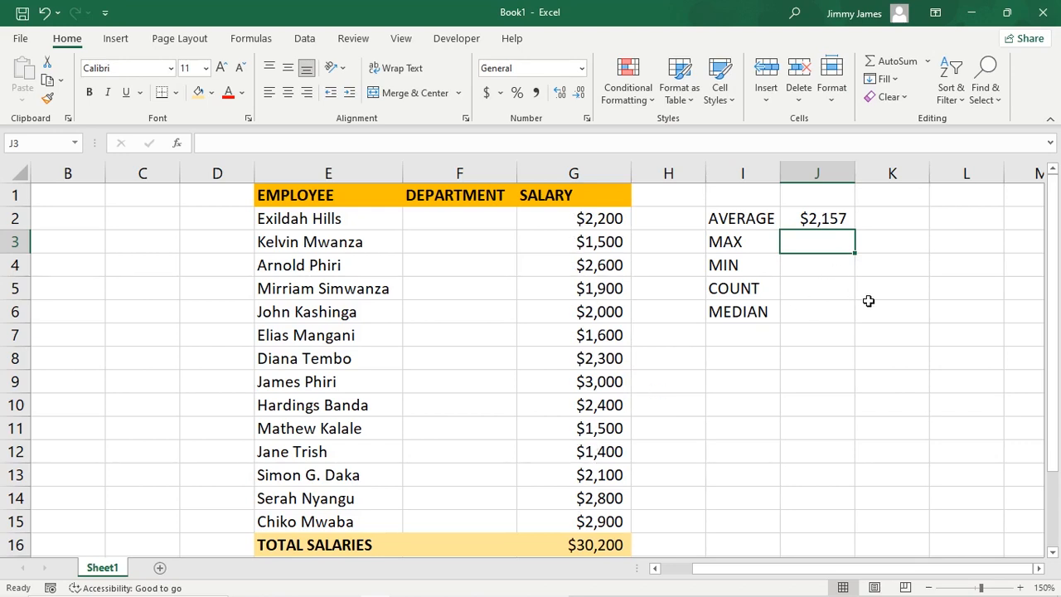
Find the highest salary in J3 with =MAX(G2:G15) and locate the matching salary in the table
type("=MAX(")
left_click_drag(578, 218, 587, 524)
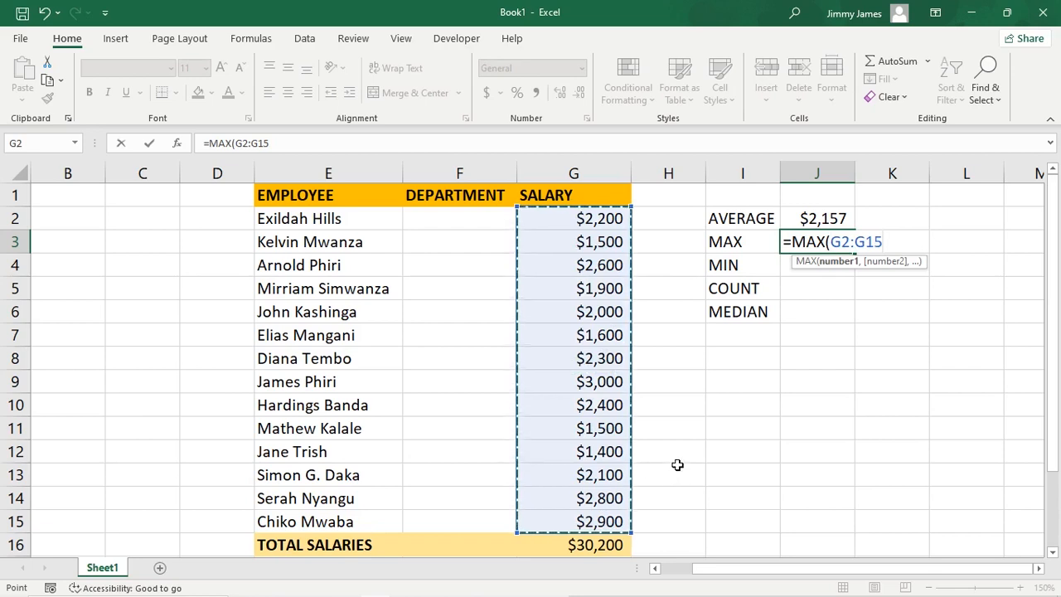
type(")")
key("Return")
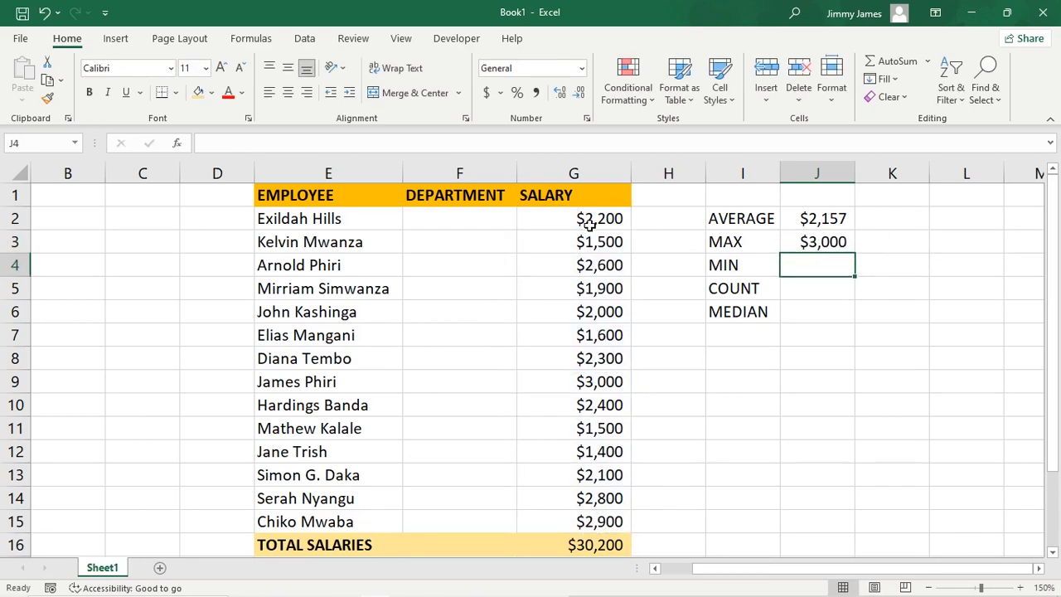
left_click(597, 382)
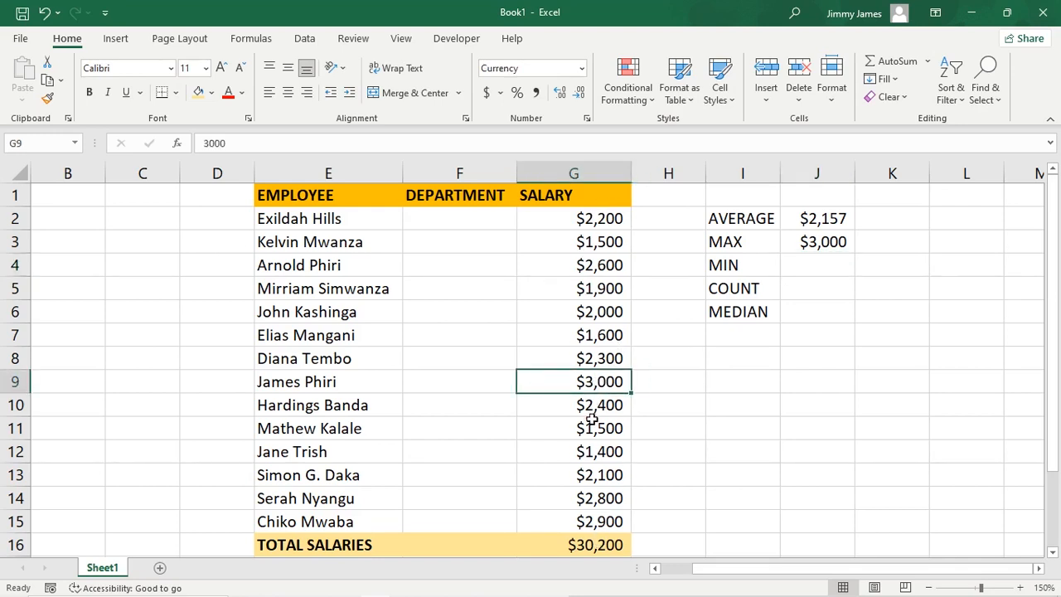
Find the lowest salary in J4, beside the MIN label, with =MIN(G2:G15)
left_click(806, 272)
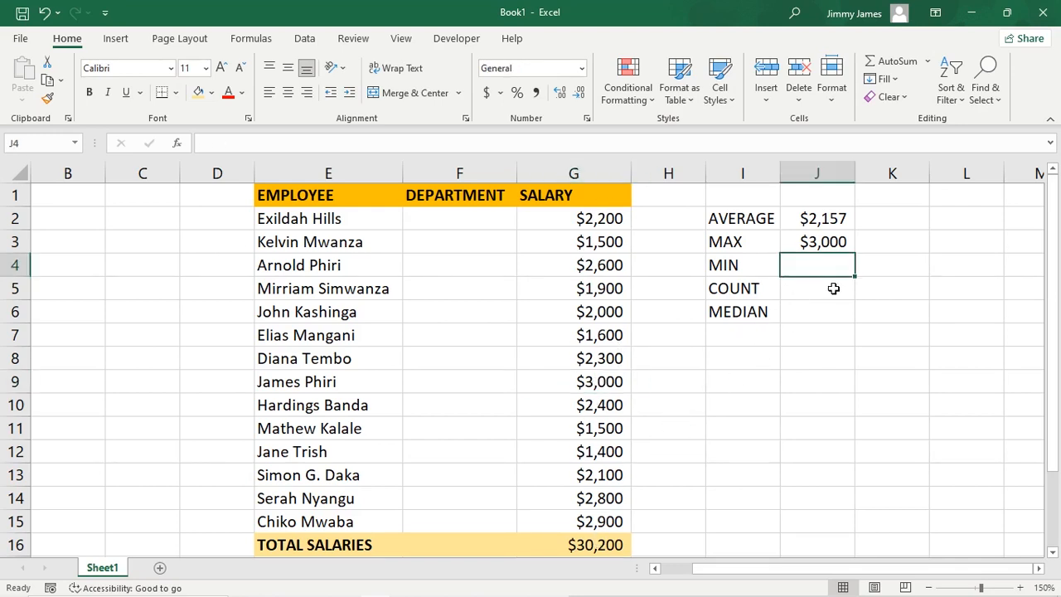
type("=")
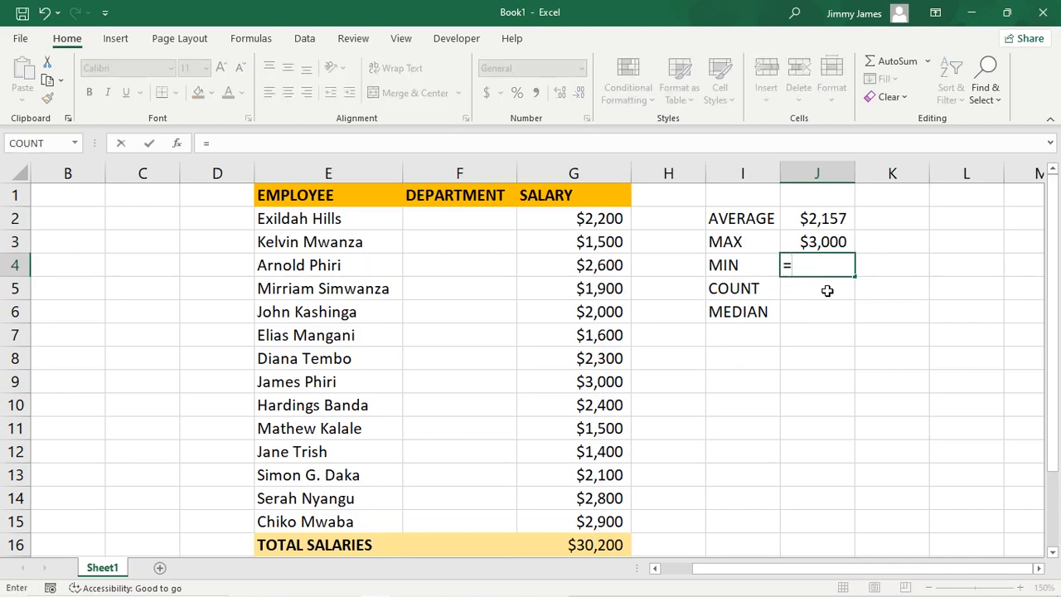
type("MIN(")
left_click_drag(595, 222, 621, 525)
type(")")
key("Return")
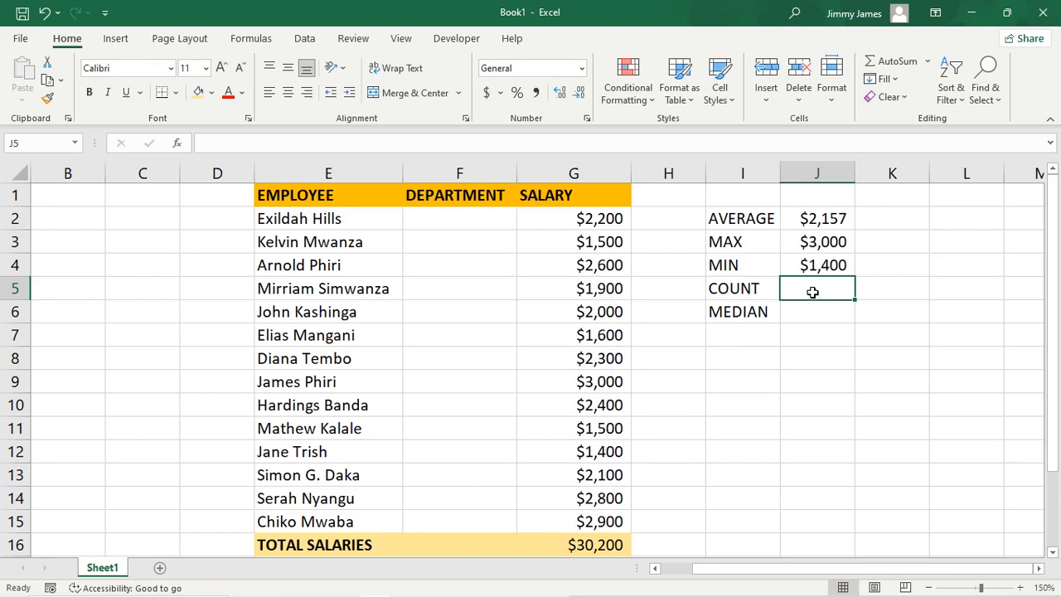
Count the salary entries in J5, beside the COUNT label, with =COUNT(G2:G15)
type("=COUNT(")
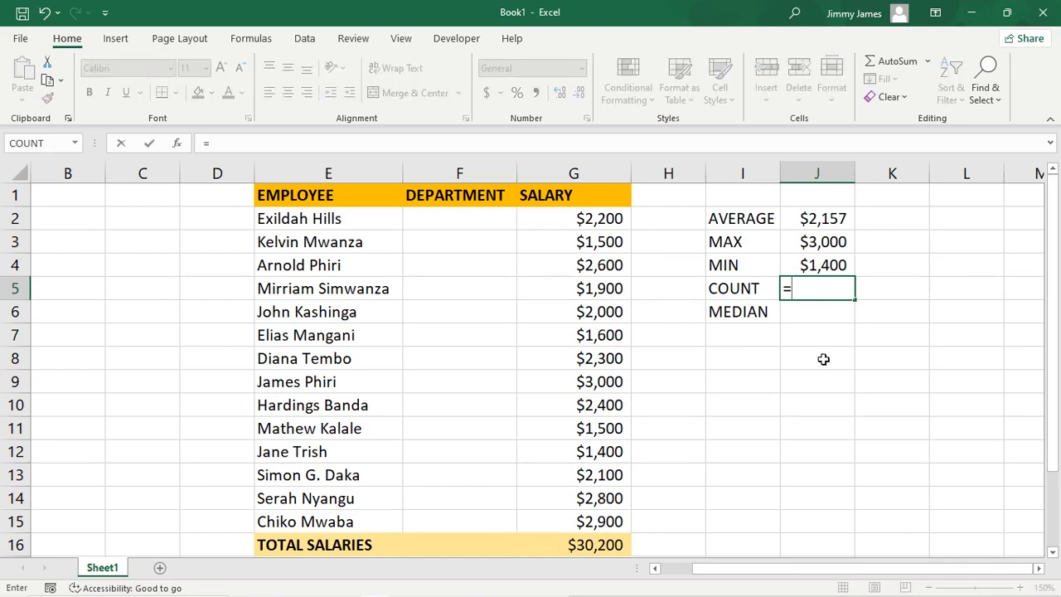
left_click_drag(580, 218, 585, 523)
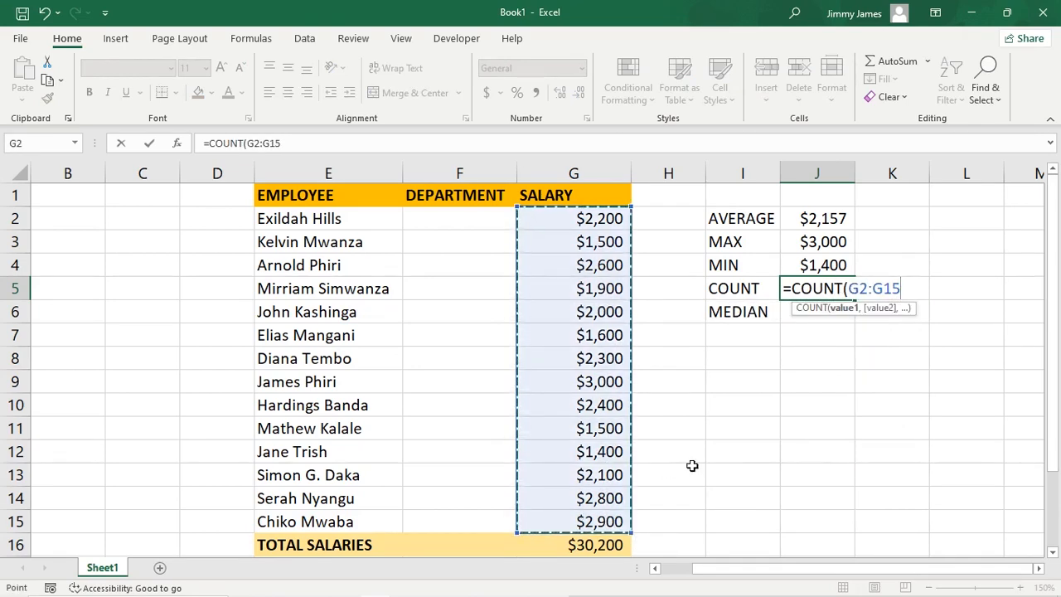
type(")")
key("Return")
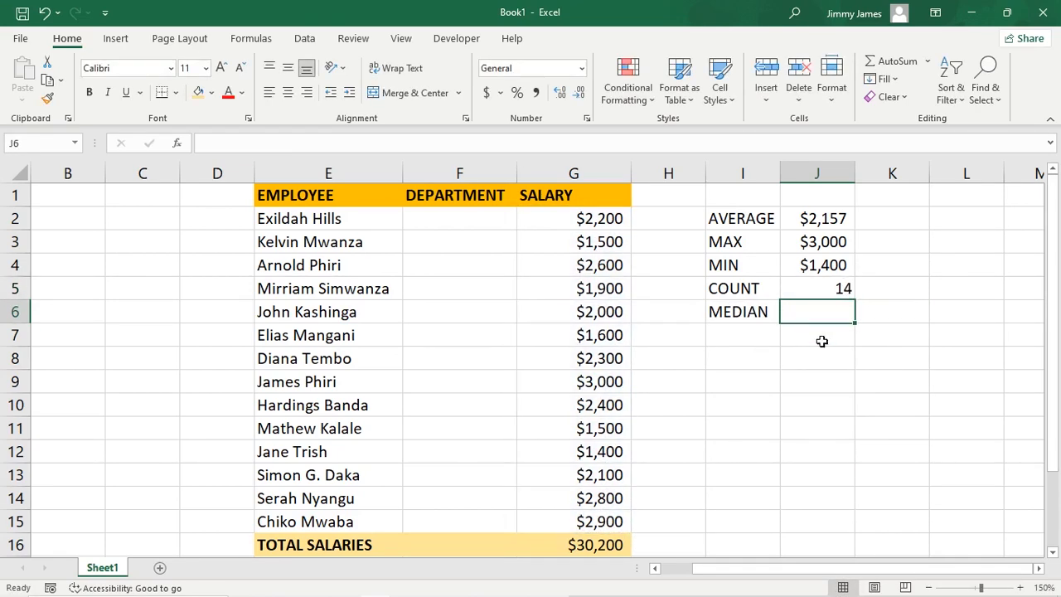
Calculate the median salary in J6, beside the MEDIAN label, with =MEDIAN(G2:G15)
type("=")
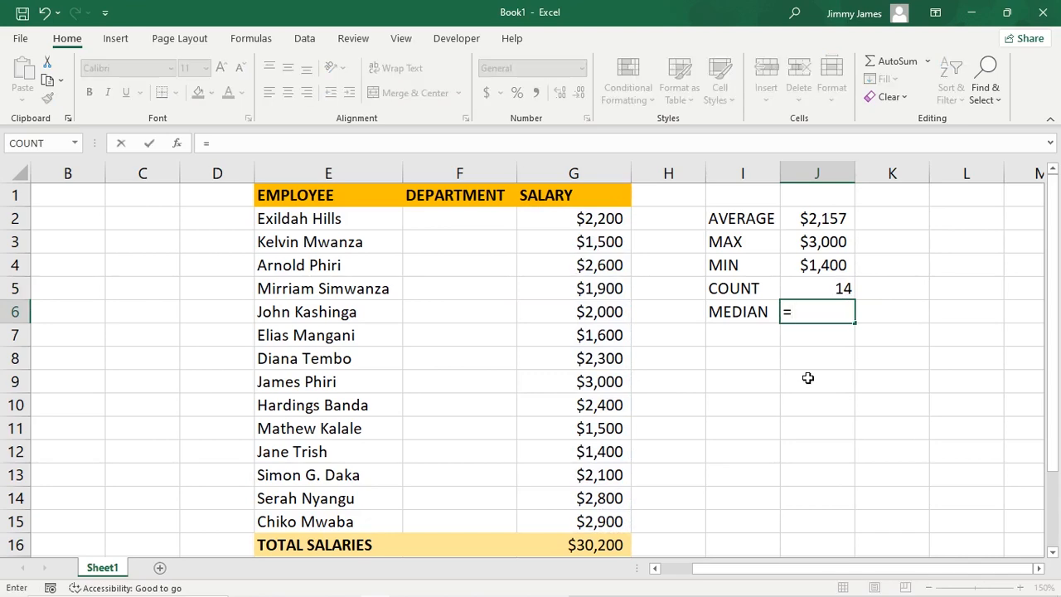
type("MEDIAN(")
left_click_drag(580, 218, 596, 521)
key("Return")
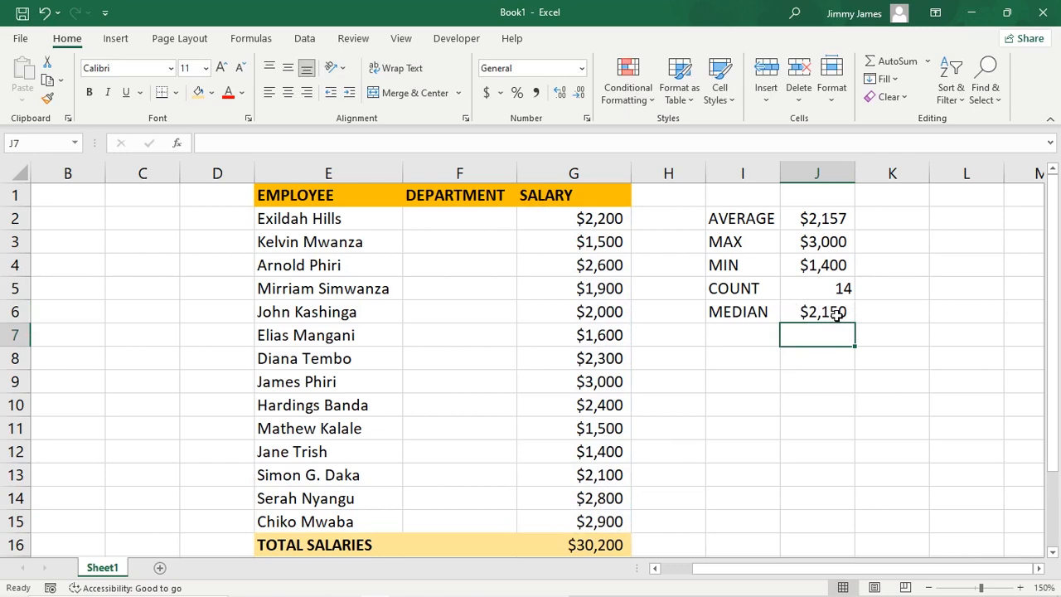
left_click(851, 383)
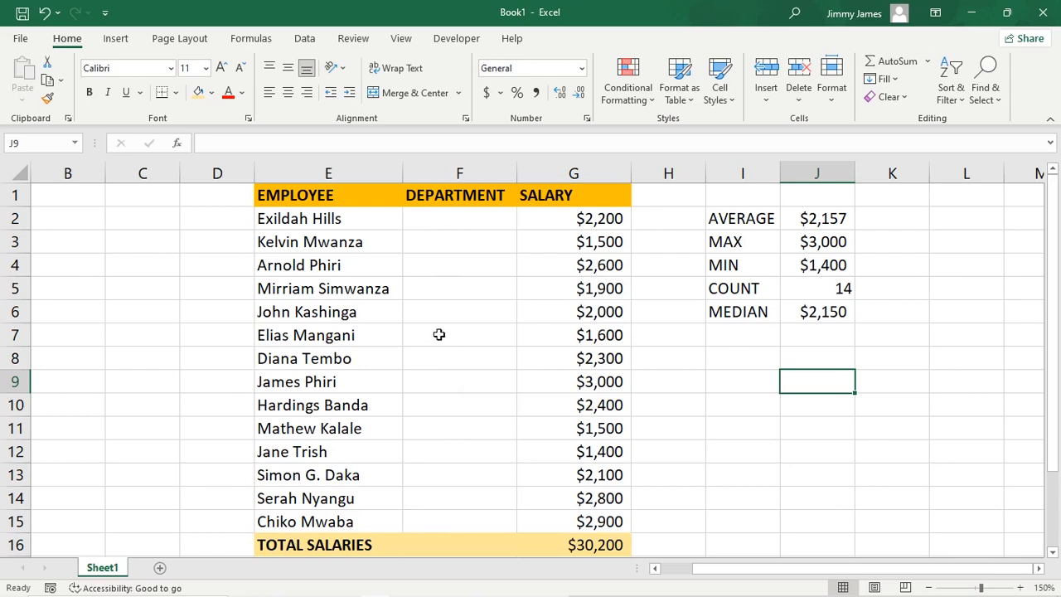
Enter Marketing, IT and Finance by hand in the first three DEPARTMENT cells, F2:F4
double_click(426, 222)
type("Marketing")
left_click(457, 242)
type("IT")
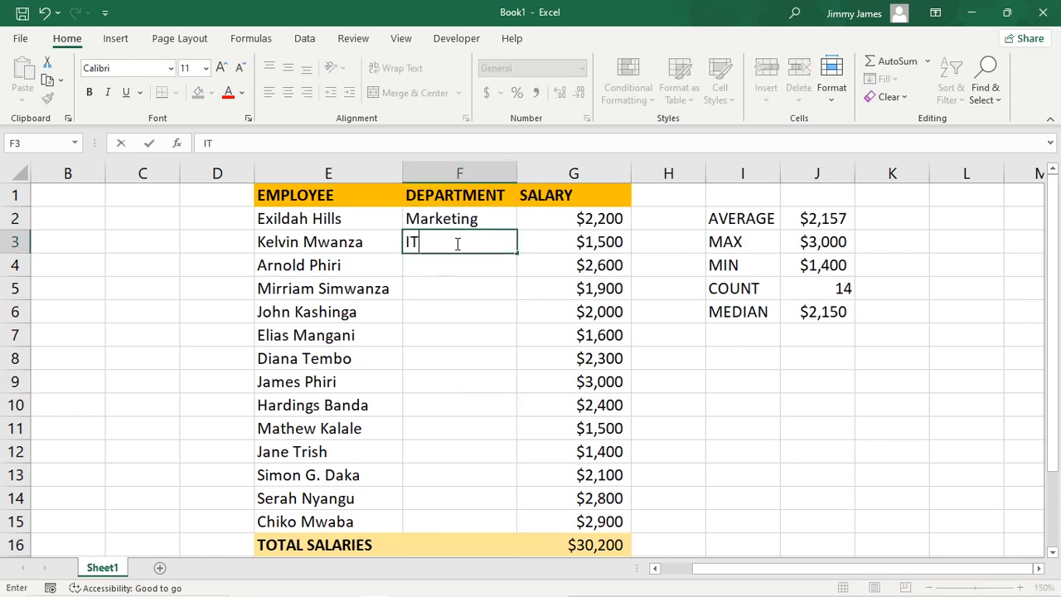
left_click(439, 265)
type("Finance")
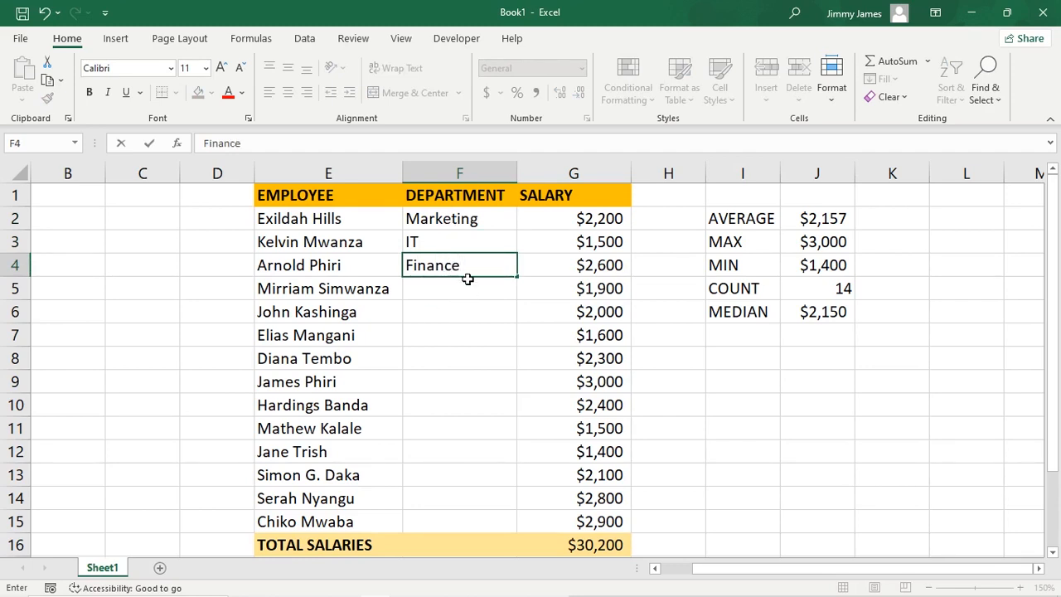
Clear the manually entered departments from the DEPARTMENT column
left_click_drag(419, 218, 467, 490)
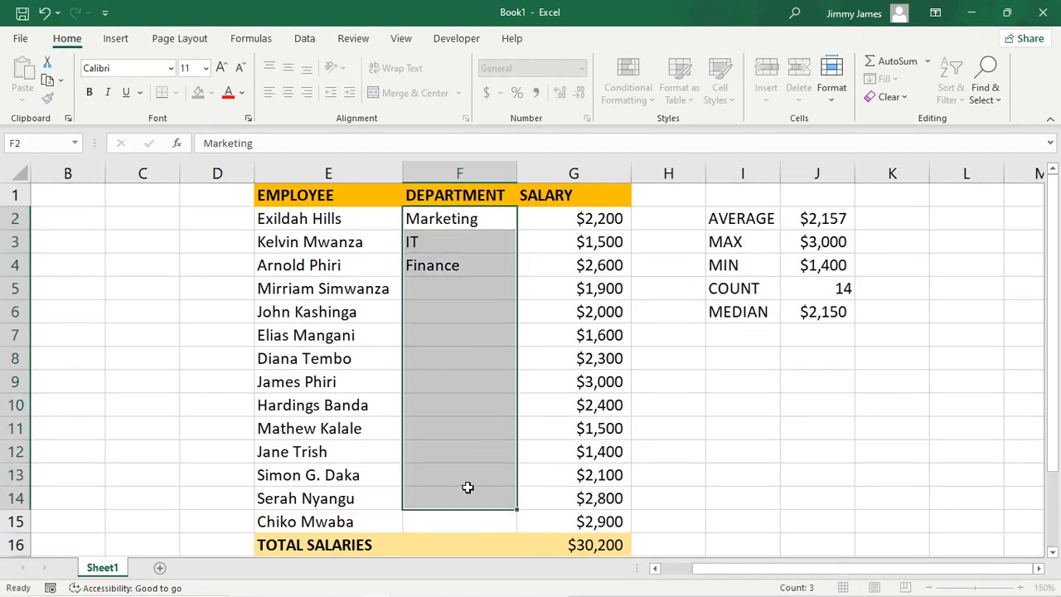
key("Delete")
left_click(736, 446)
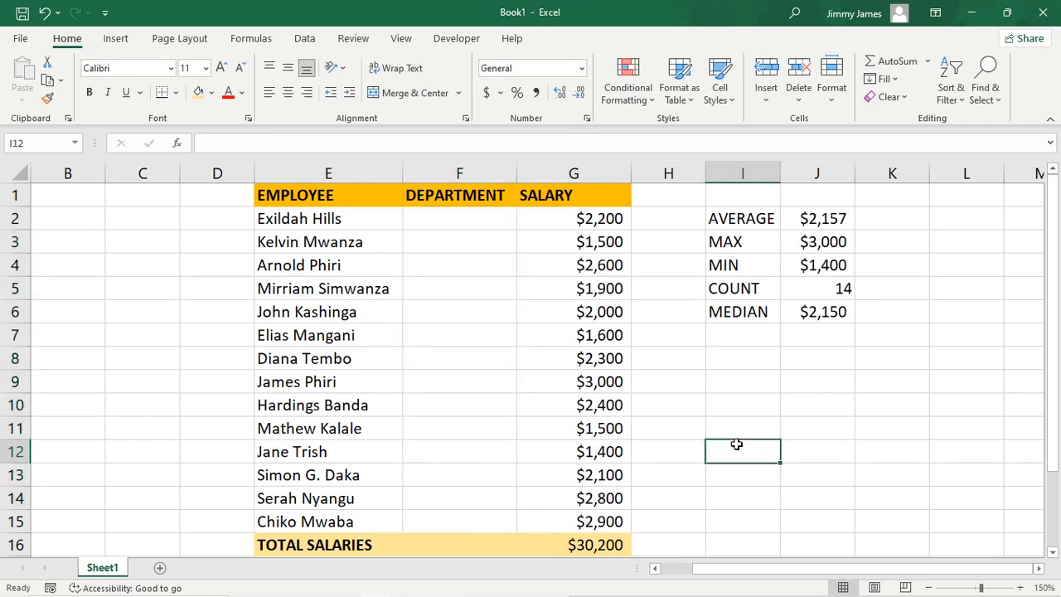
Apply List data validation to the DEPARTMENT cells F2:F15 with the source Marketing,IT,Finance,Animations
left_click(427, 219)
left_click_drag(470, 231, 486, 526)
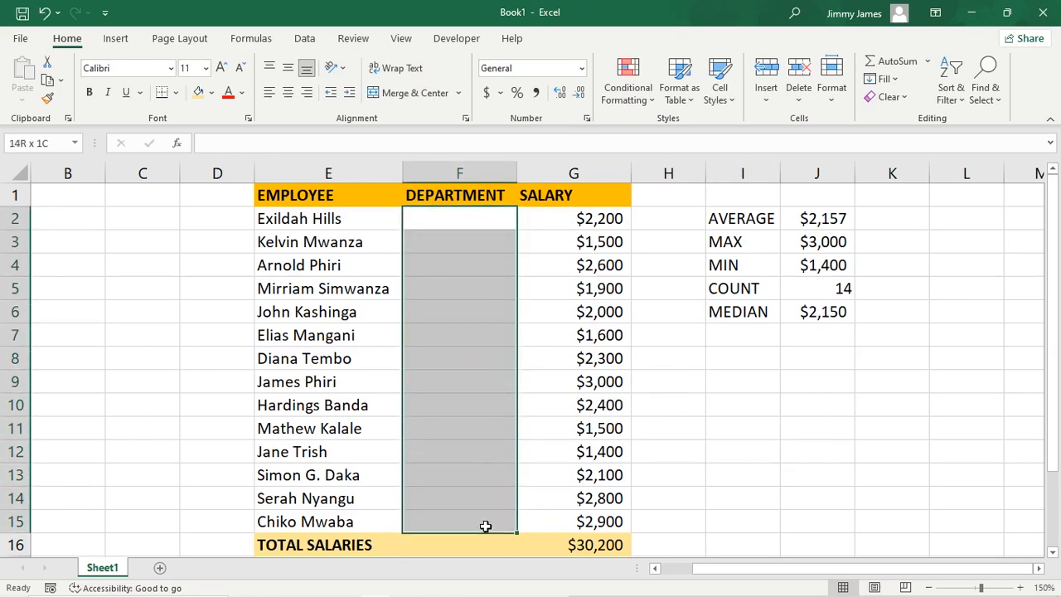
left_click(305, 41)
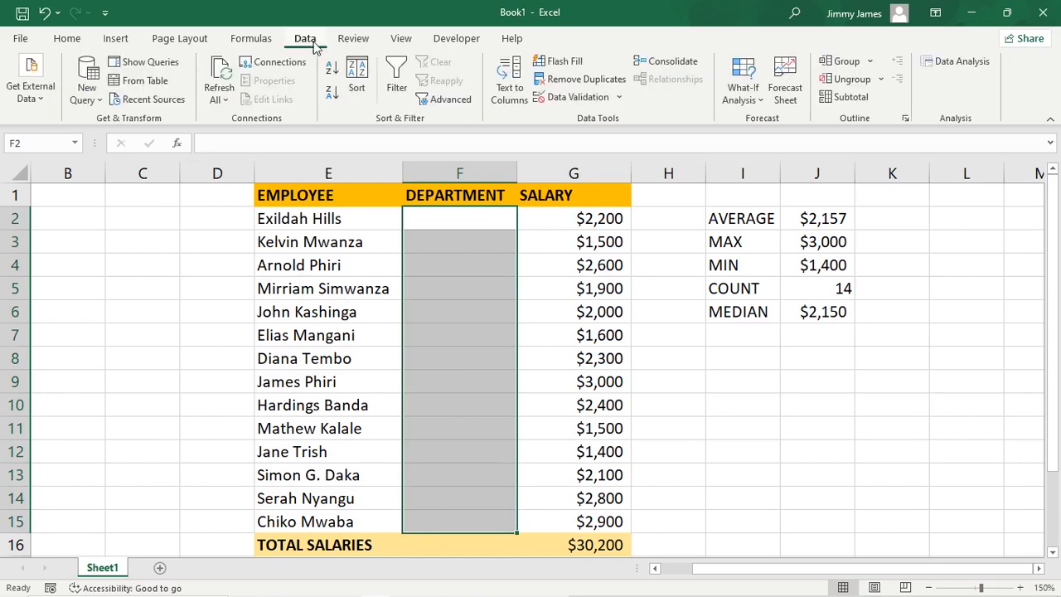
left_click(578, 98)
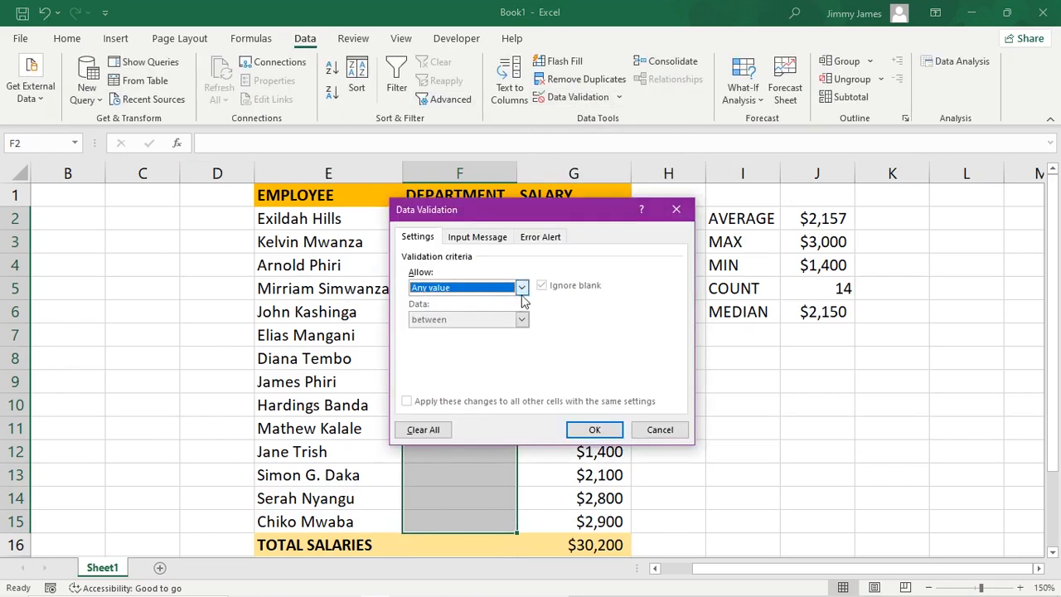
left_click(522, 288)
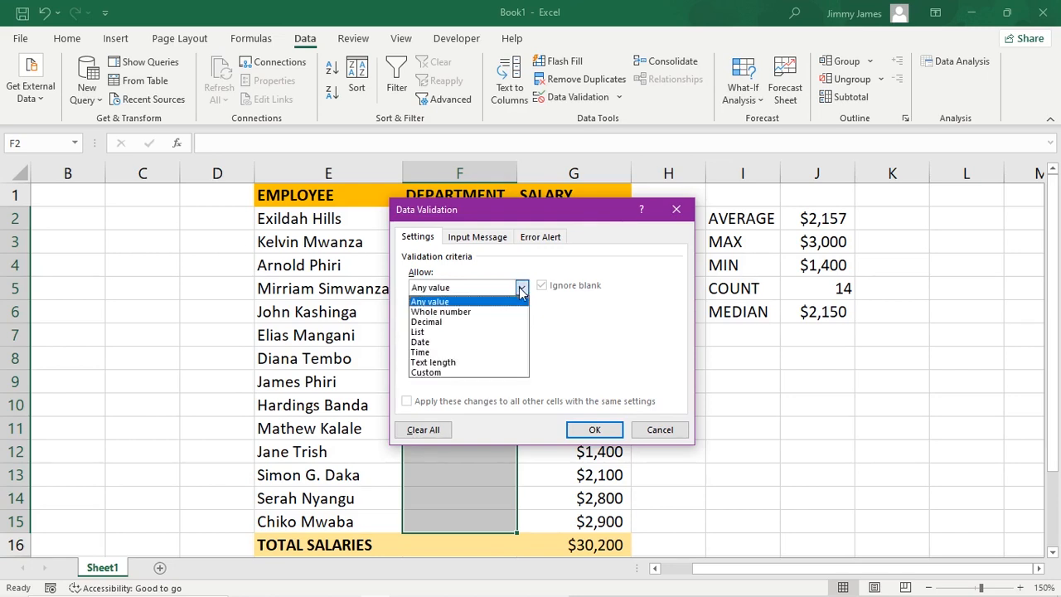
left_click(483, 332)
left_click(435, 351)
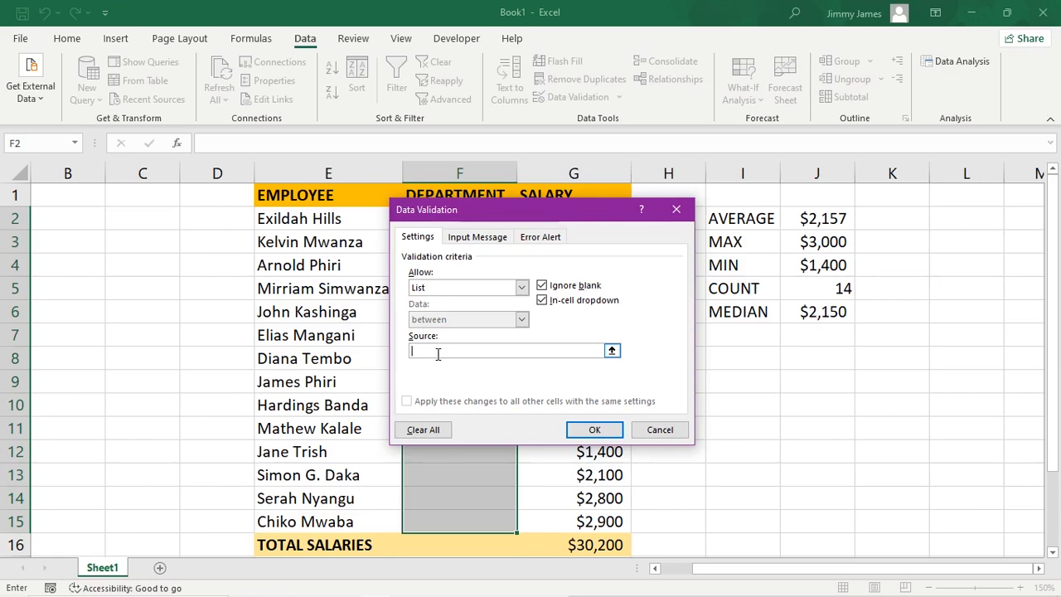
type("Marketing,IT,Finance,Animations")
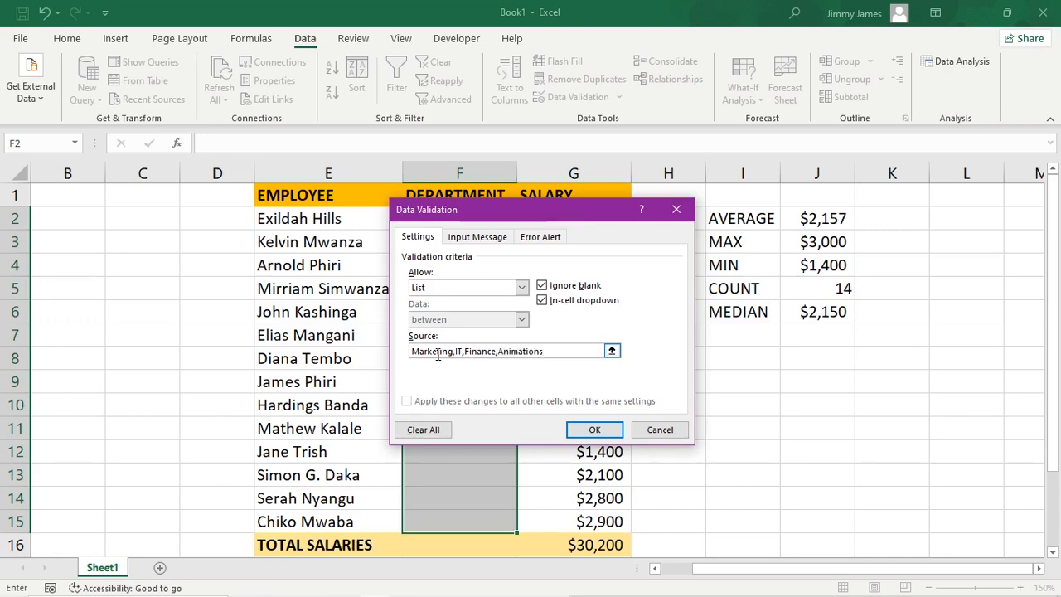
left_click(593, 430)
left_click(714, 445)
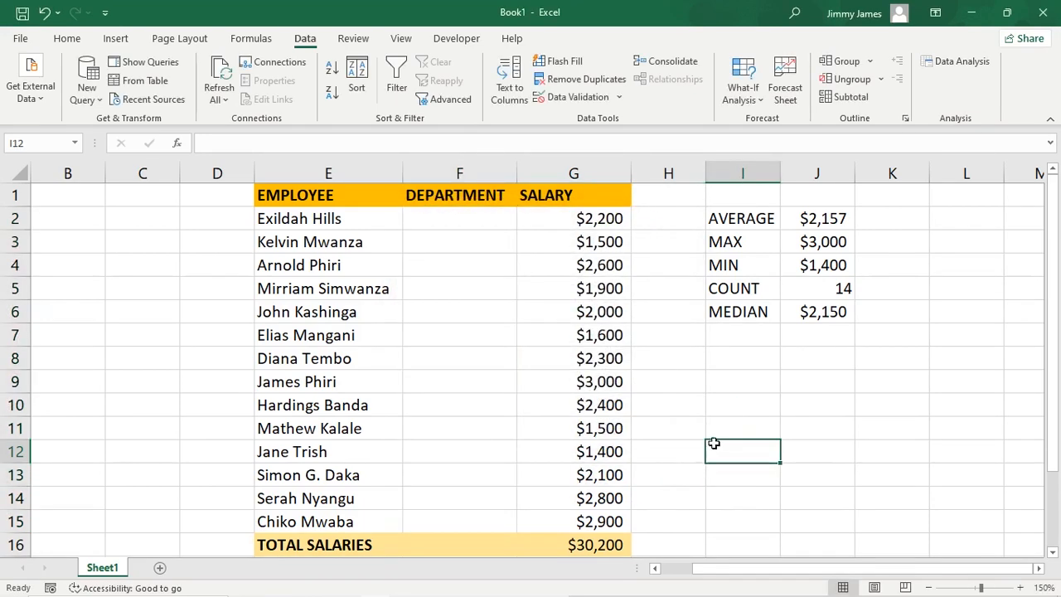
Fill the DEPARTMENT cells F2:F7 from the validation list with Marketing, Finance, Finance, IT, Animations and Finance
left_click(476, 219)
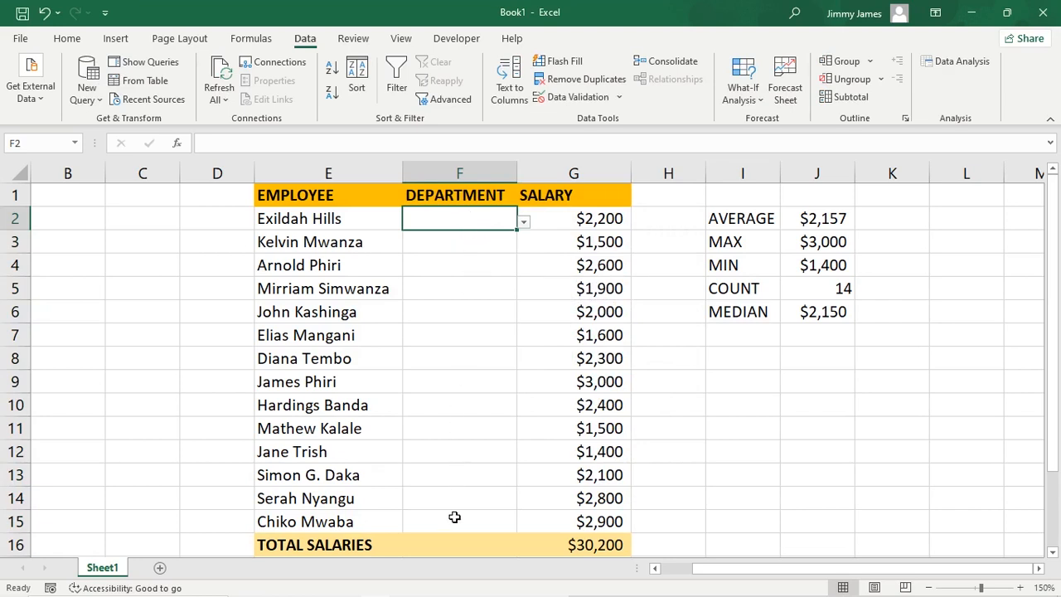
left_click(524, 224)
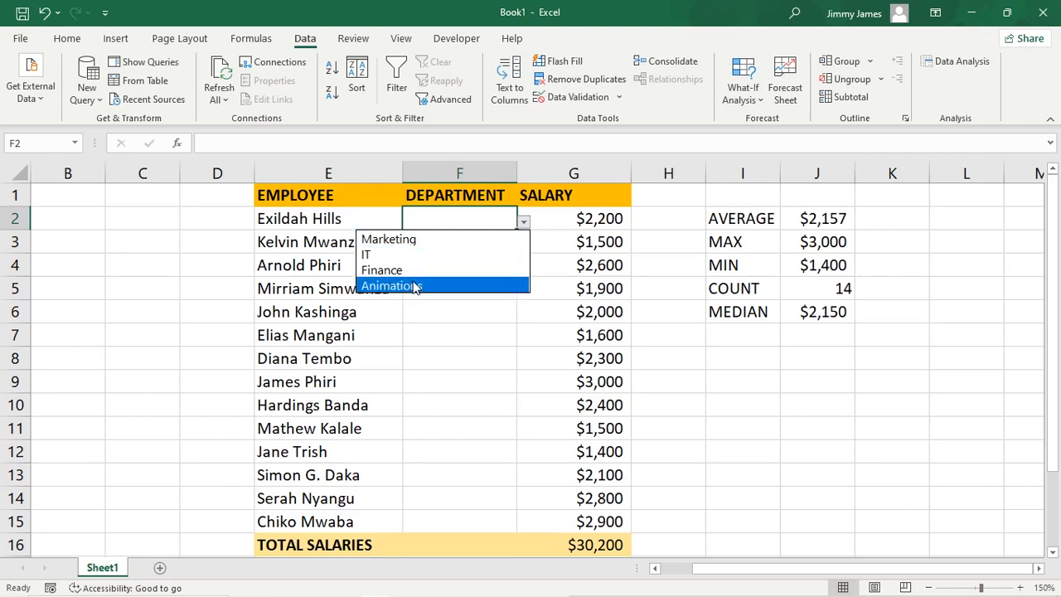
left_click(388, 239)
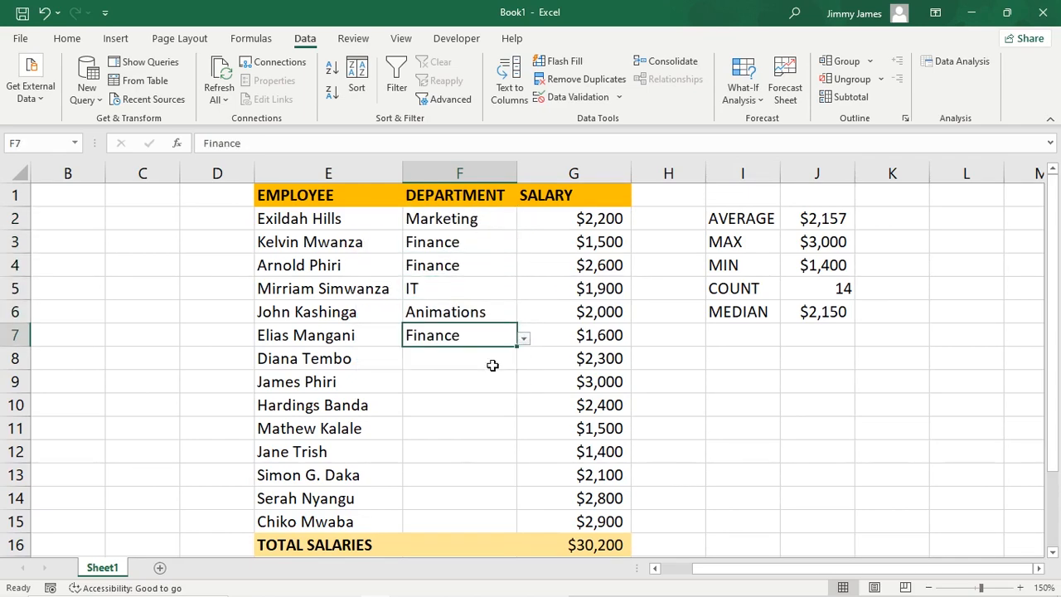
Fill the remaining DEPARTMENT cells F8:F15 with Animations, Marketing, Animations, Finance, Animations, IT, Marketing and Marketing
left_click(456, 425)
left_click(455, 401)
left_click(456, 472)
left_click(456, 480)
left_click(454, 519)
left_click(454, 510)
left_click(456, 518)
left_click(456, 542)
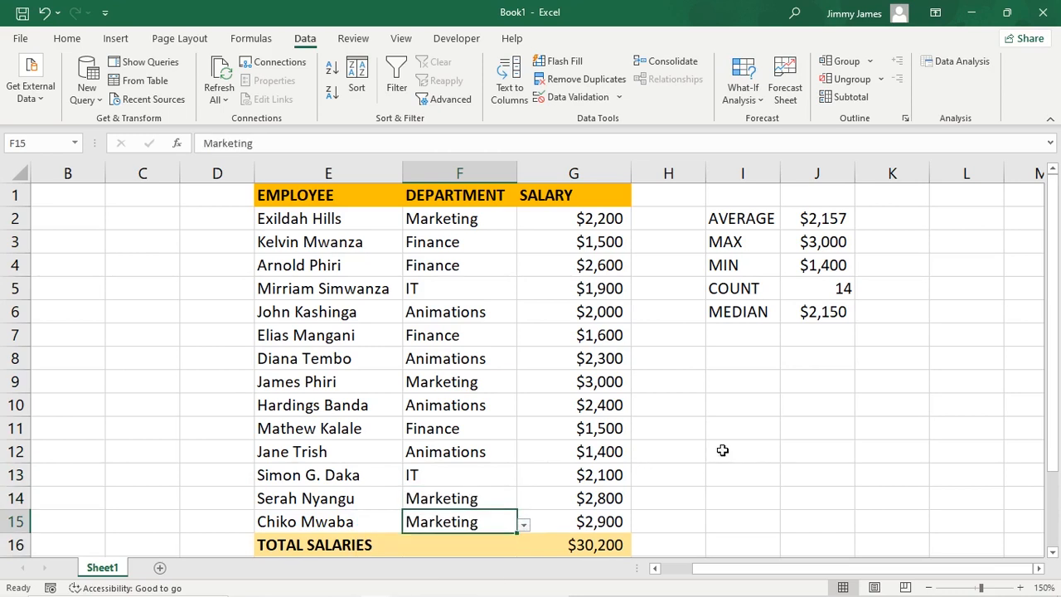
left_click(723, 450)
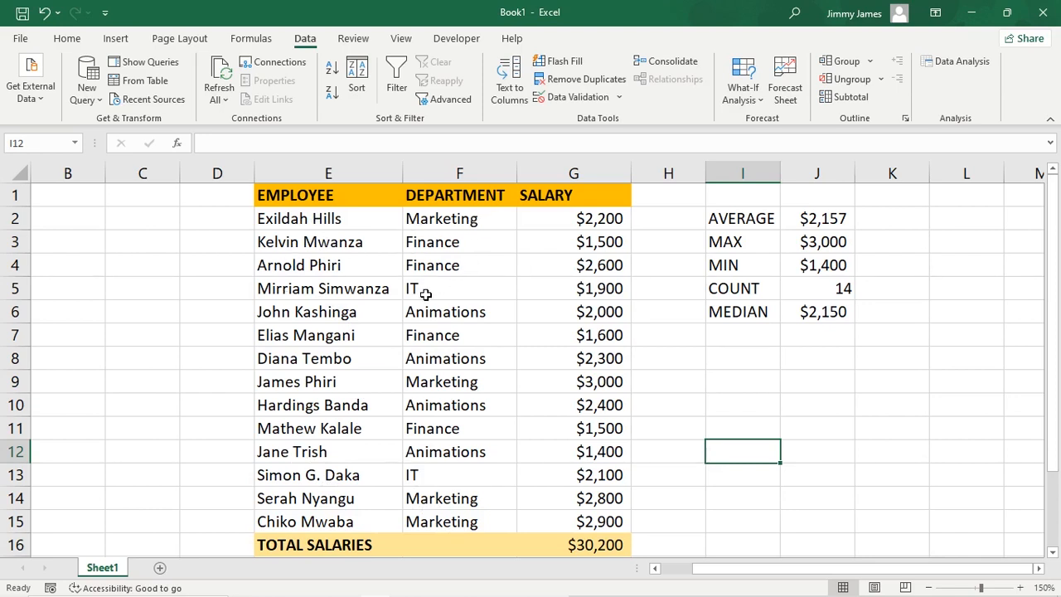
Label I8:I11 with IT, Animations, Marketing and Finance, and count the IT employees in J8 with =COUNTIF(F2:F15,I8)
left_click(724, 360)
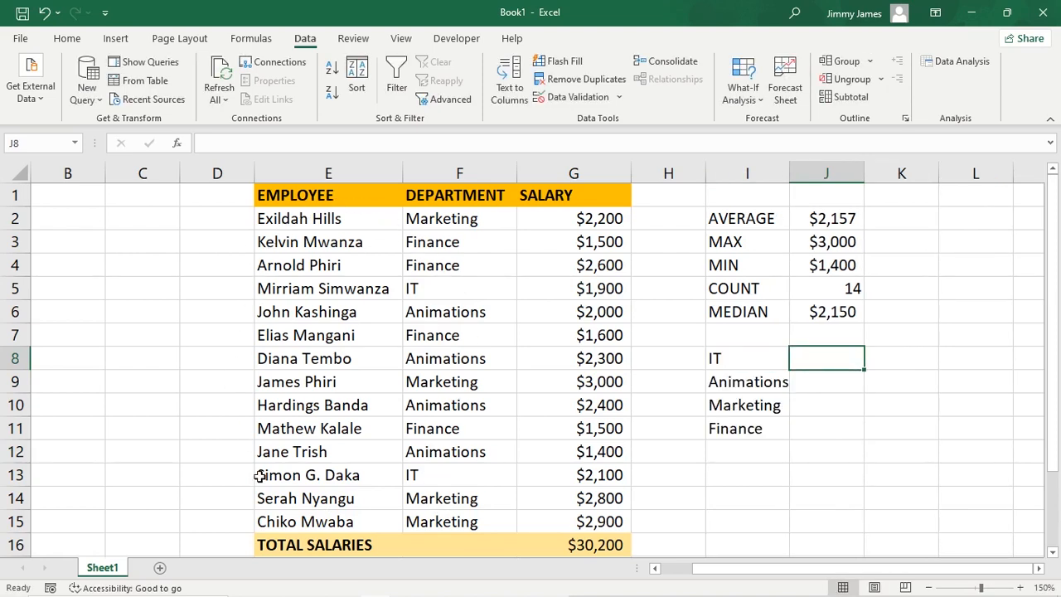
type("=")
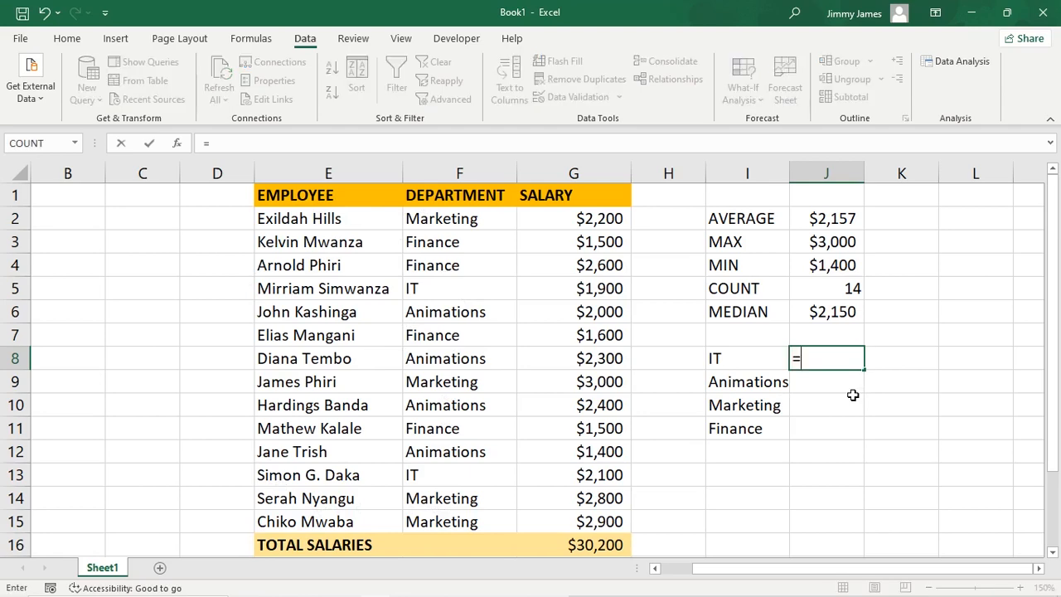
type("COUNTIF")
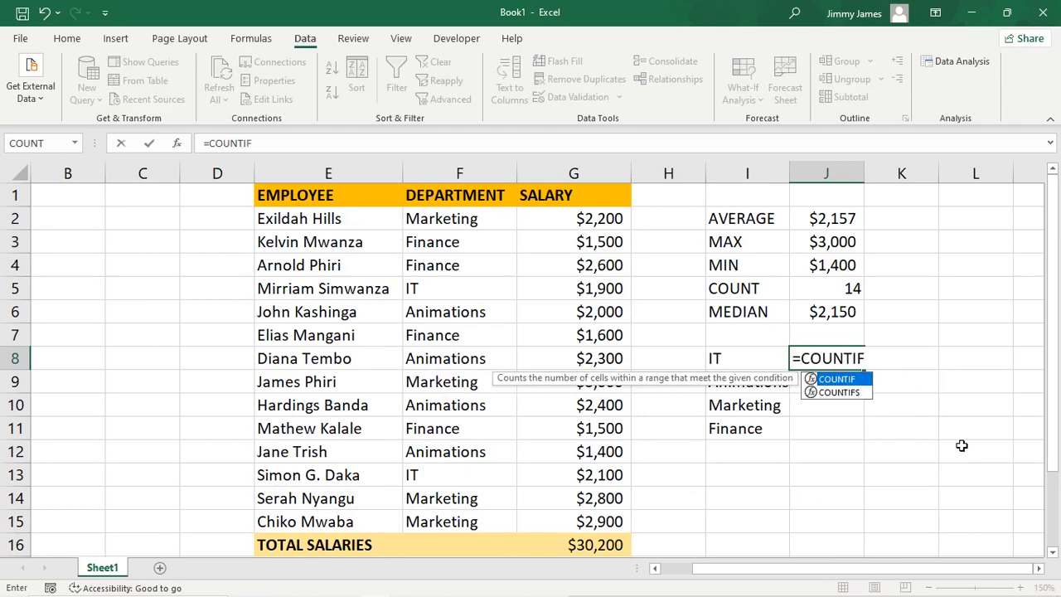
double_click(862, 379)
left_click_drag(466, 220, 481, 522)
type(",")
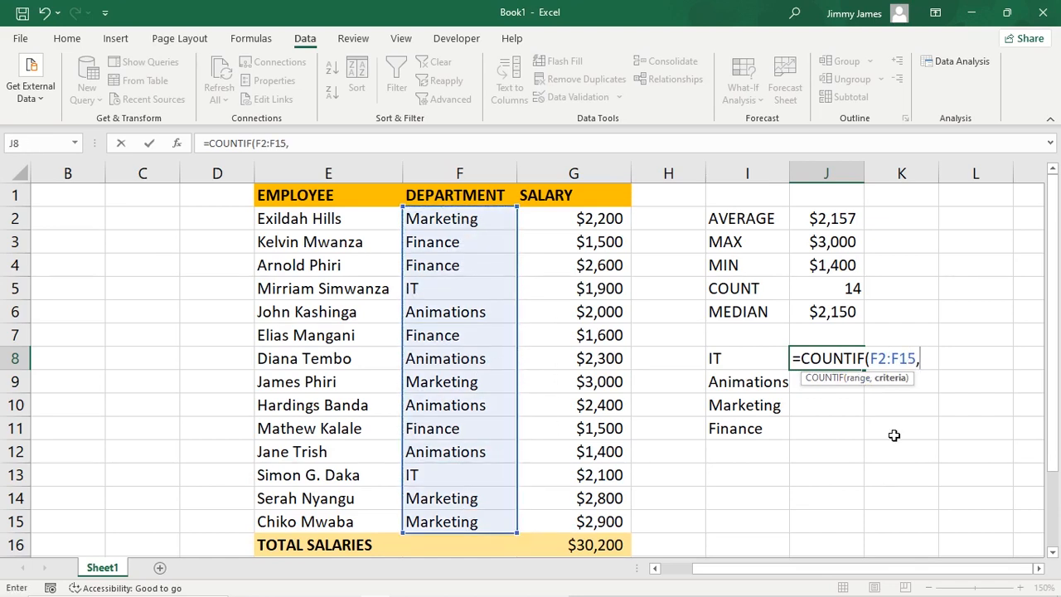
left_click(731, 363)
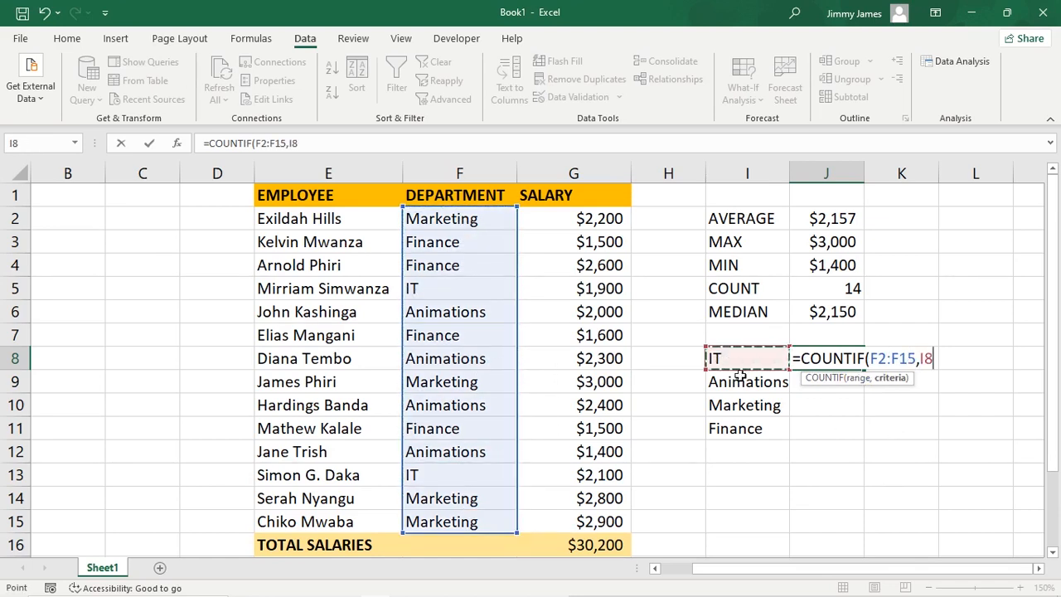
type(")")
key("Return")
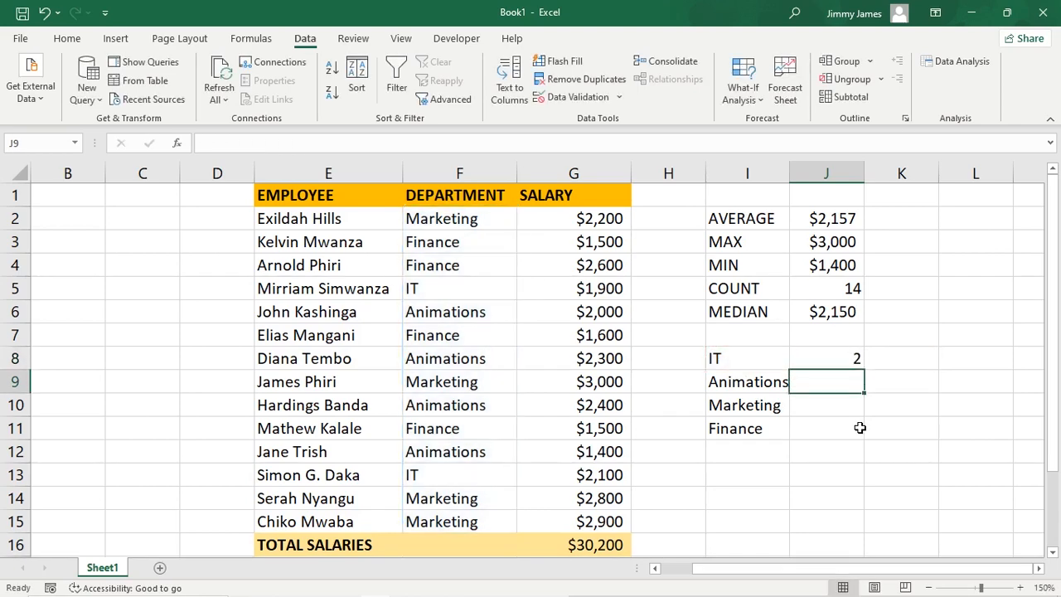
left_click(847, 358)
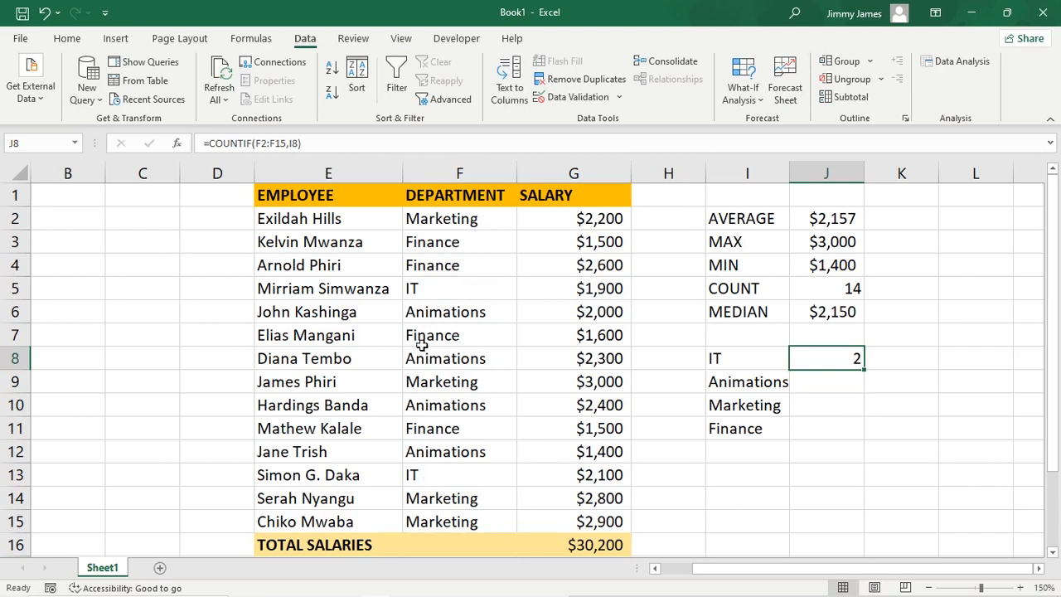
Change the department of the first employee, in F2, to IT using the validation list
left_click(460, 219)
left_click(523, 225)
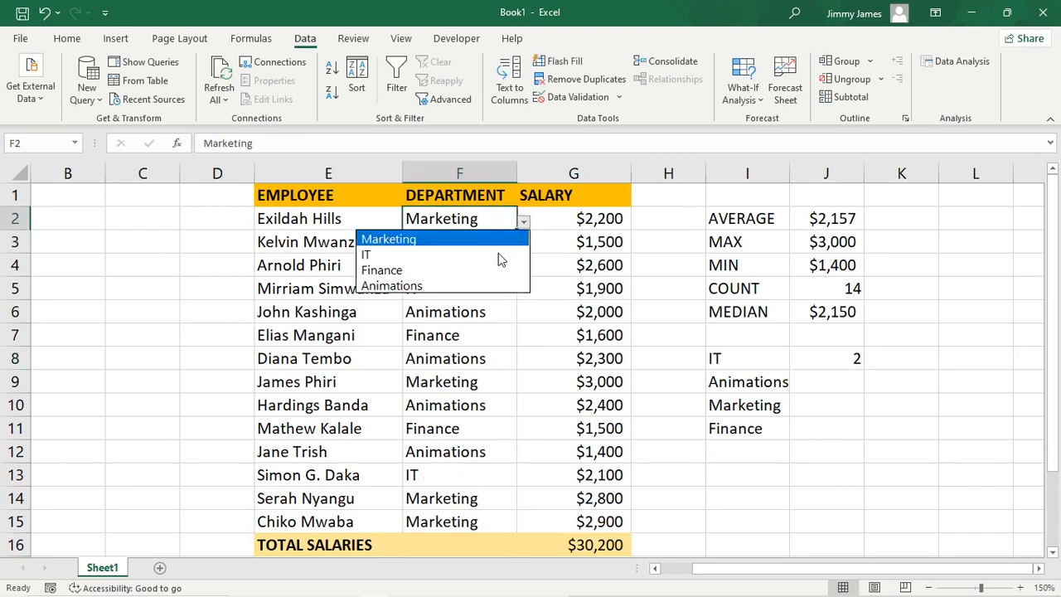
left_click(457, 259)
left_click(975, 404)
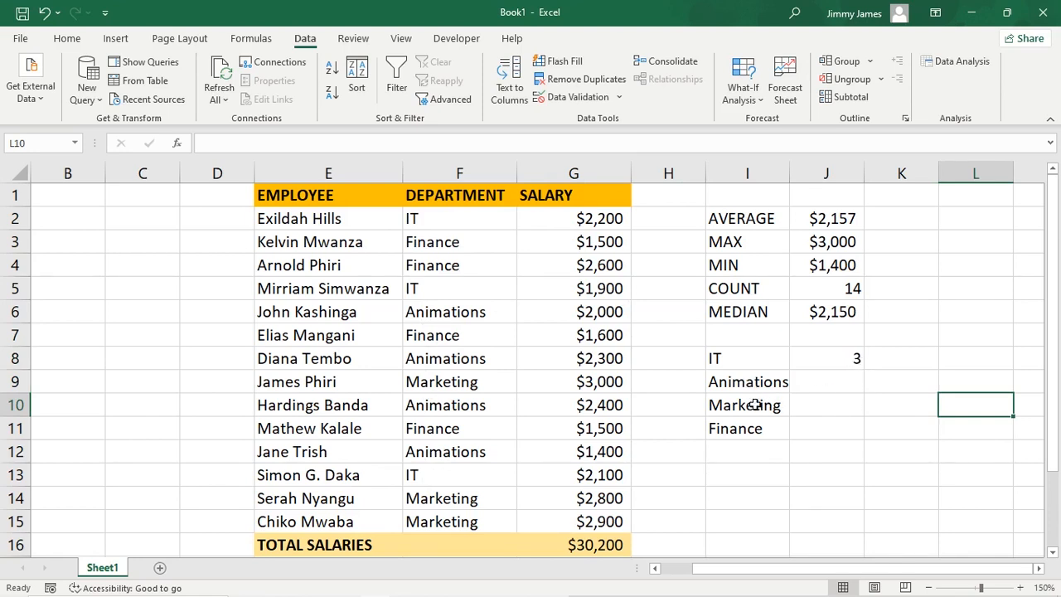
Copy the COUNTIF formula from J8 down to J11 for the other departments
left_click(839, 361)
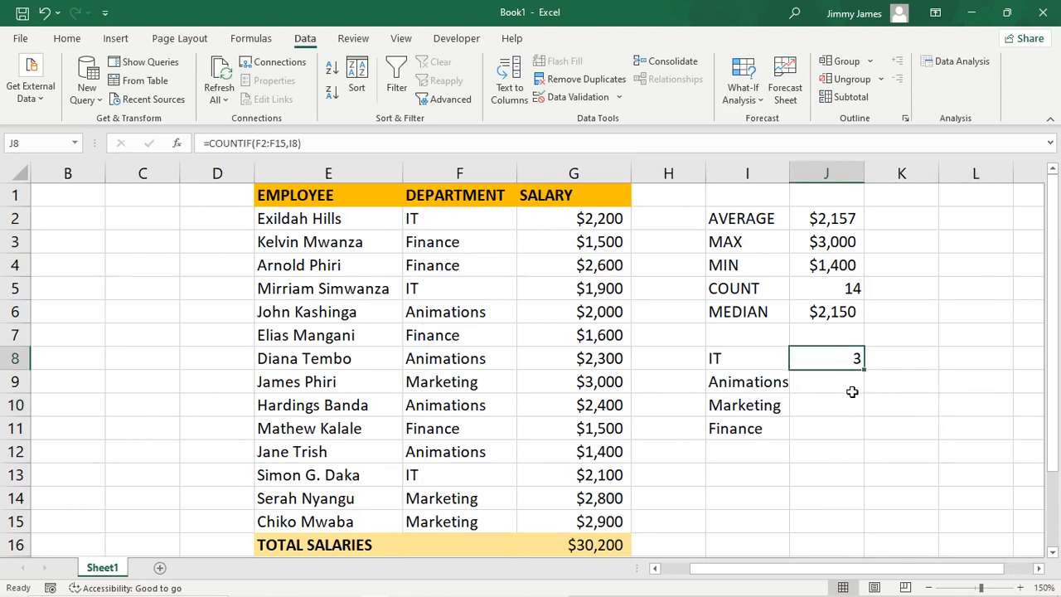
left_click_drag(865, 370, 863, 437)
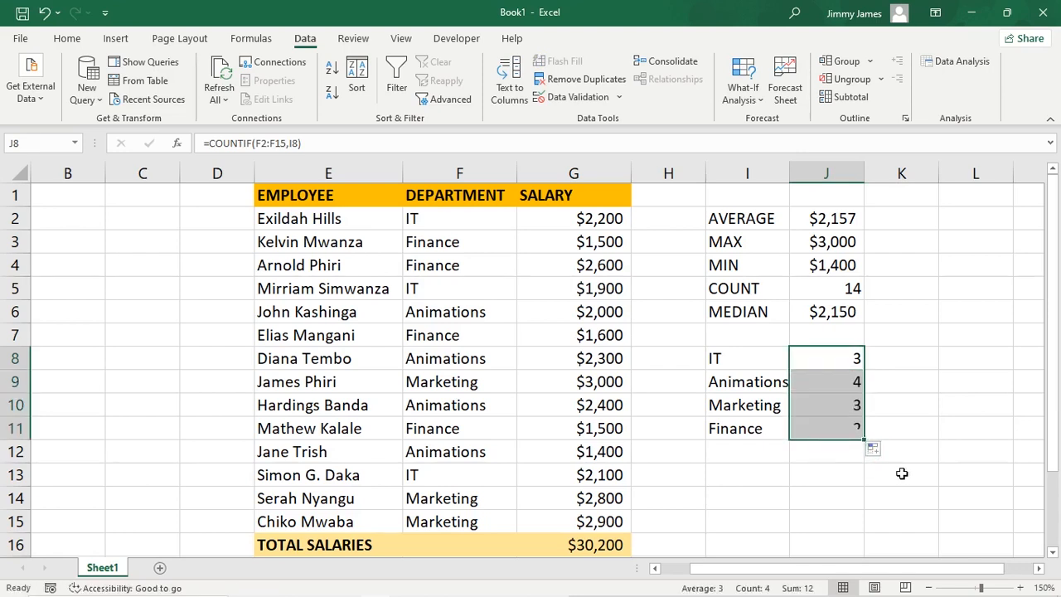
left_click(945, 431)
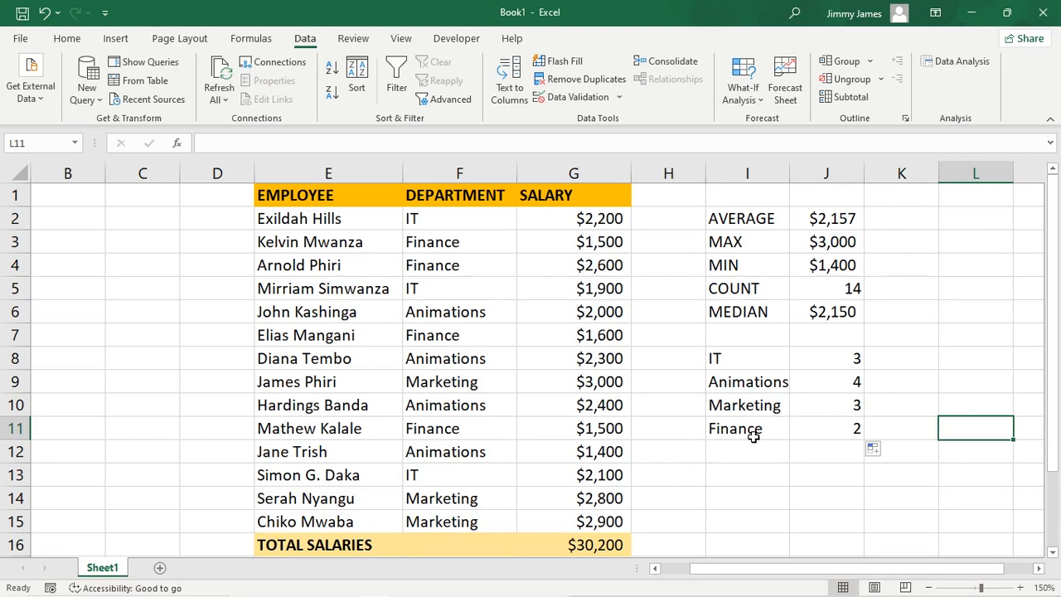
Change the department in F8 to Finance using the validation list
left_click(459, 356)
left_click(524, 362)
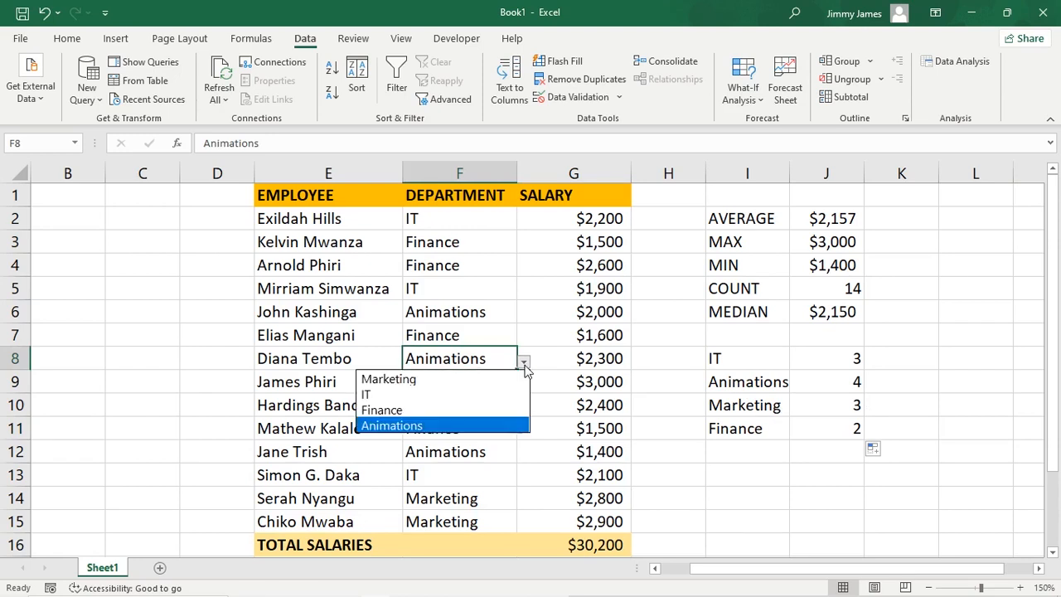
left_click(450, 410)
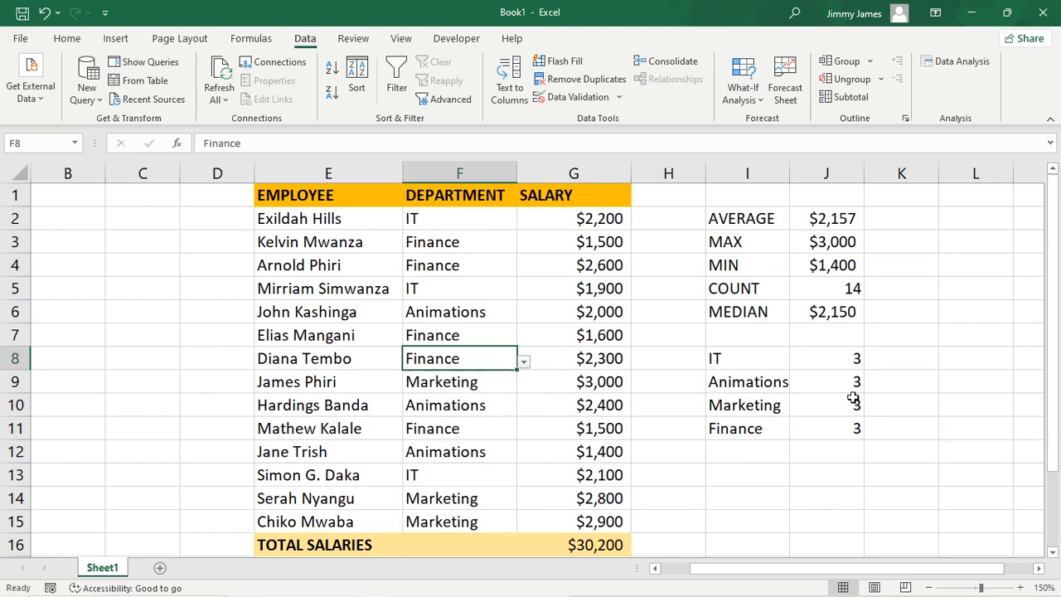
left_click(941, 380)
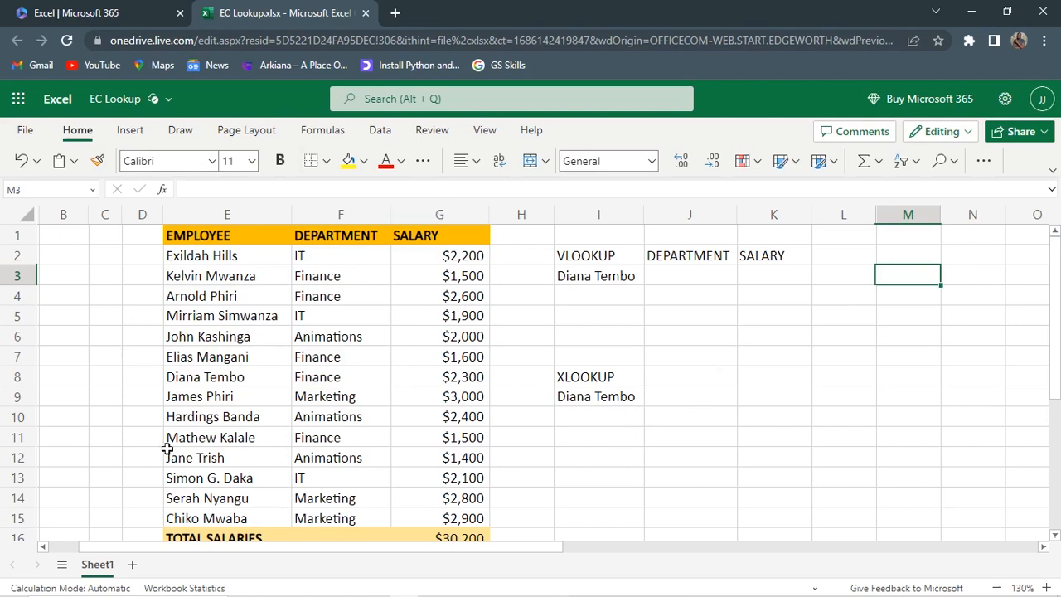
In the EC Lookup workbook in Excel for the web, enter VLOOKUP in J3 with the employee's quoted full name, E1:G16, column 2 and TRUE
left_click(97, 12)
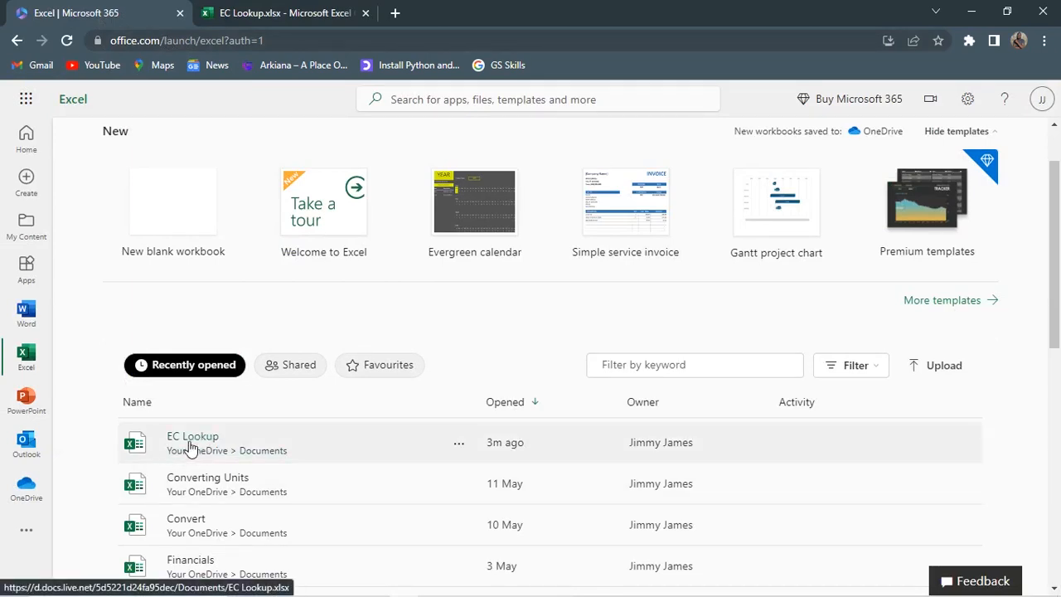
left_click(246, 15)
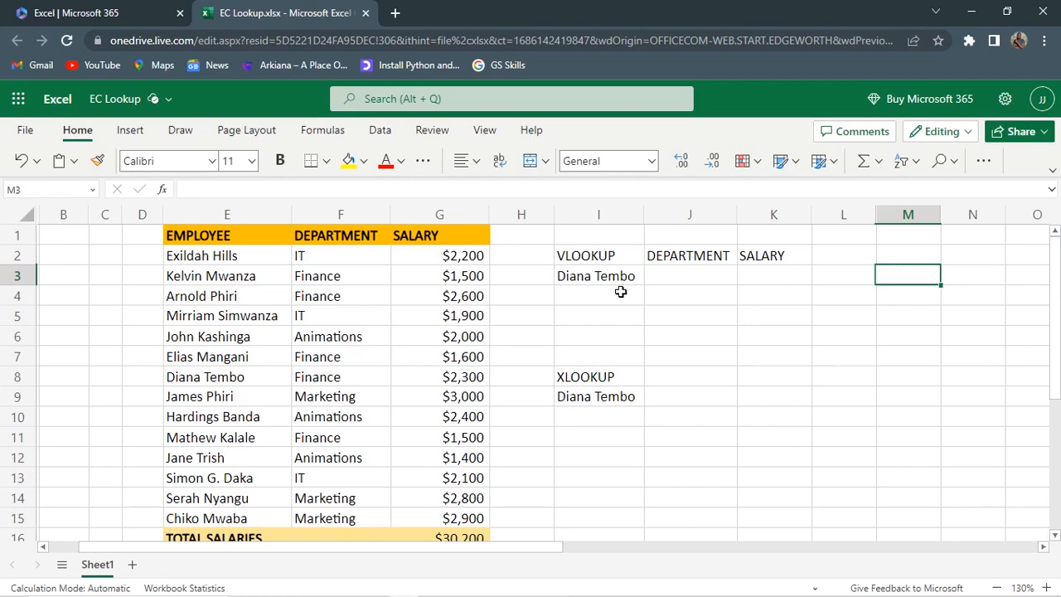
left_click(673, 282)
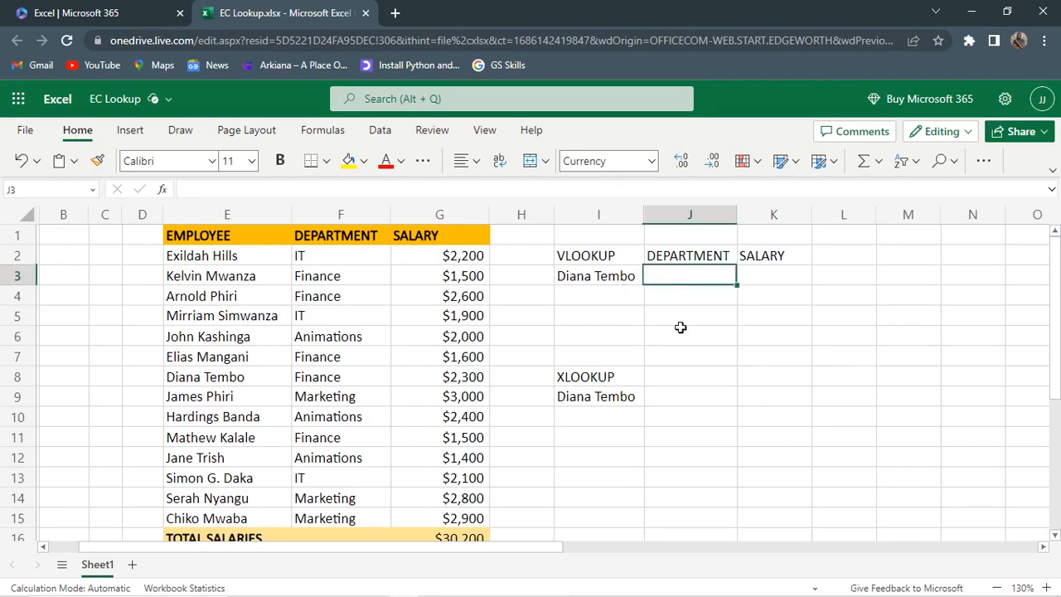
type("=VLOOKUP(")
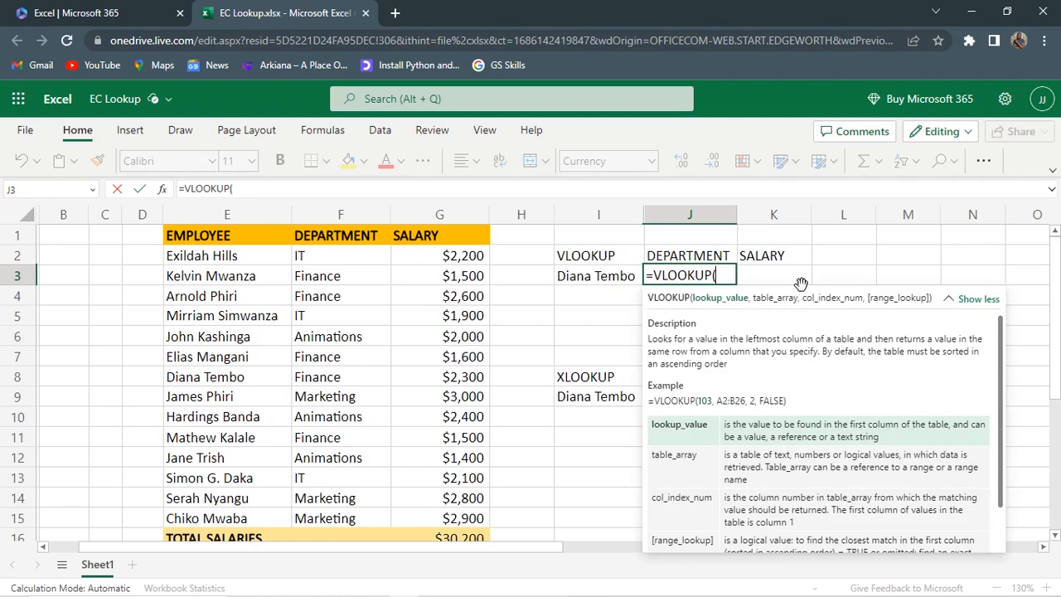
type("\"Diana Tembo\",")
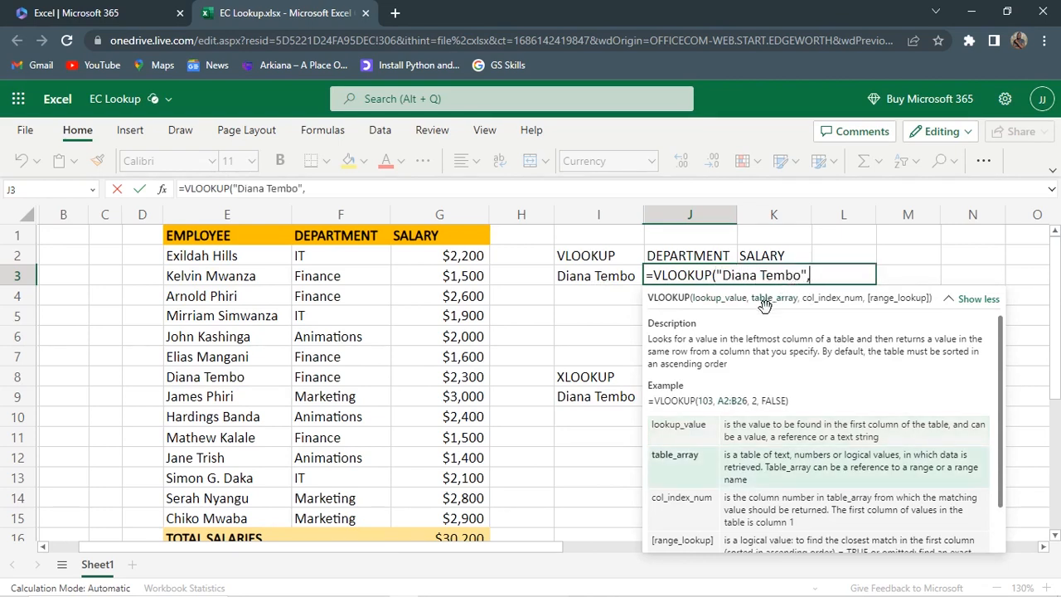
left_click_drag(177, 236, 457, 539)
type(",")
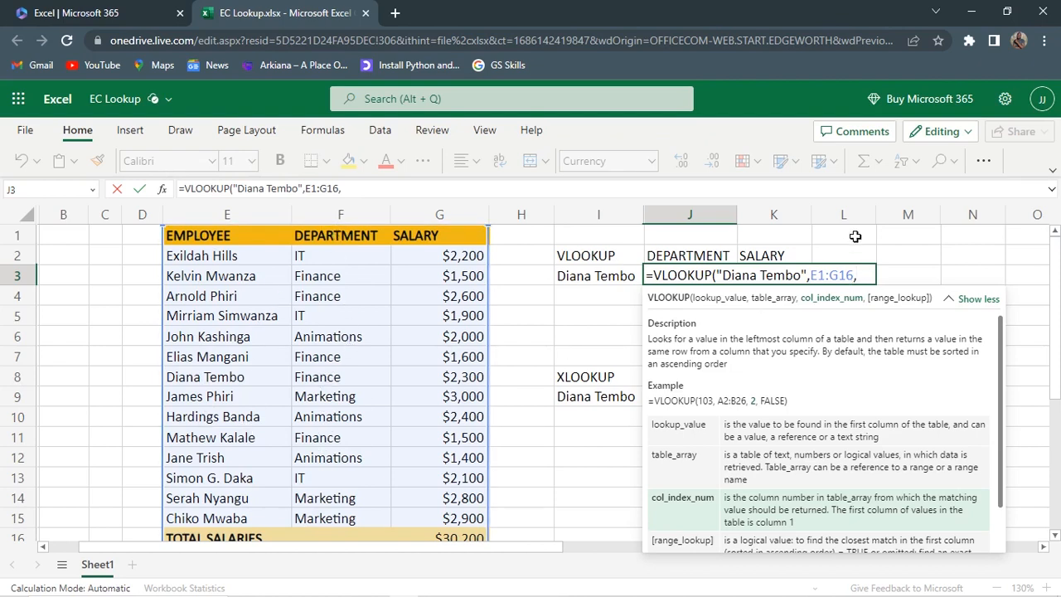
type(",TRUE)")
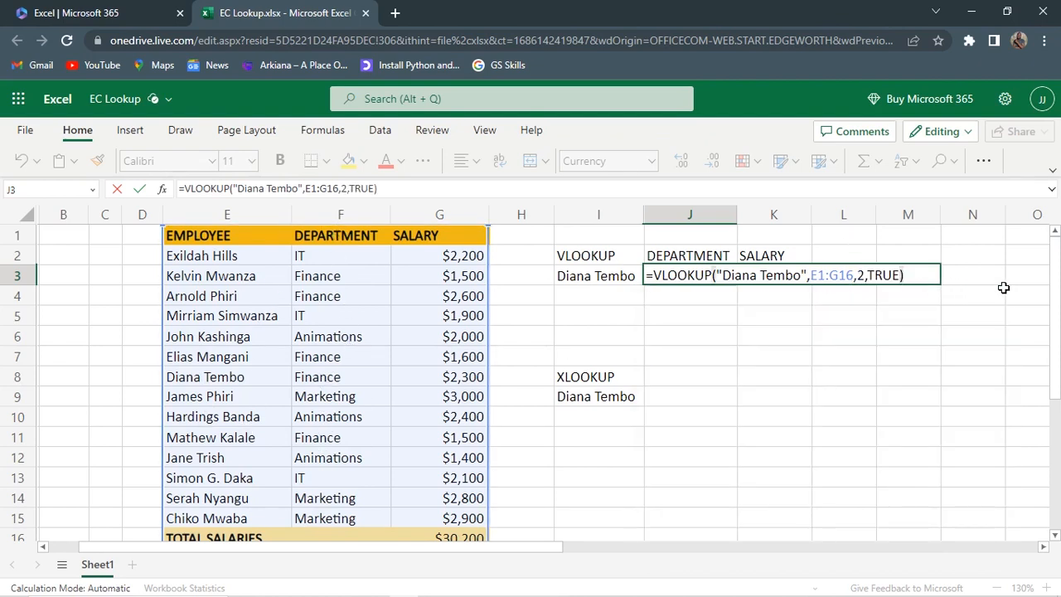
key("Return")
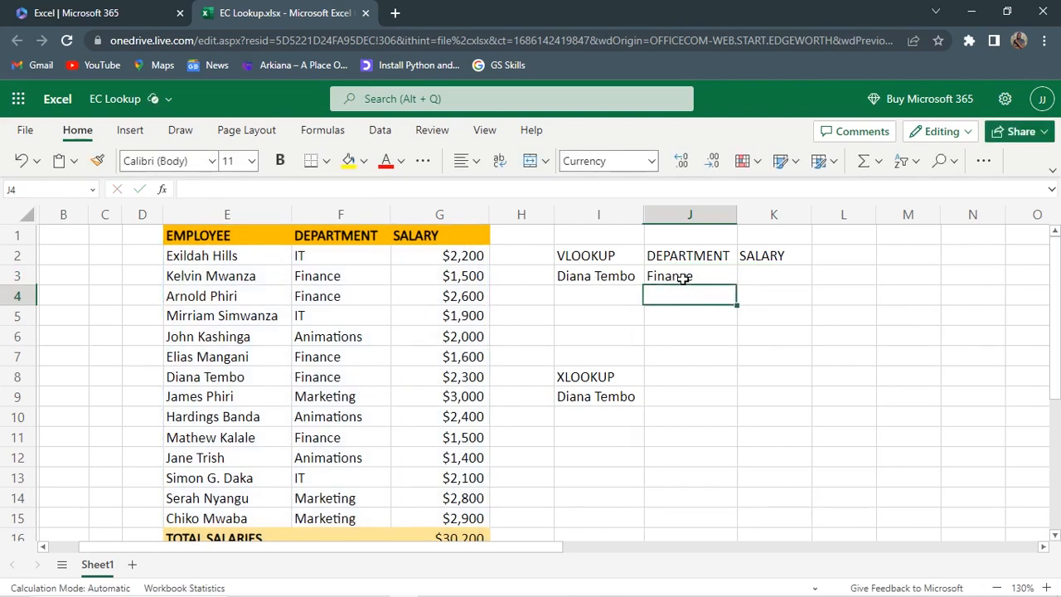
Change the looked-up employee's department in F8 to Marketing, and finally to Animations, using the validation list
left_click(232, 378)
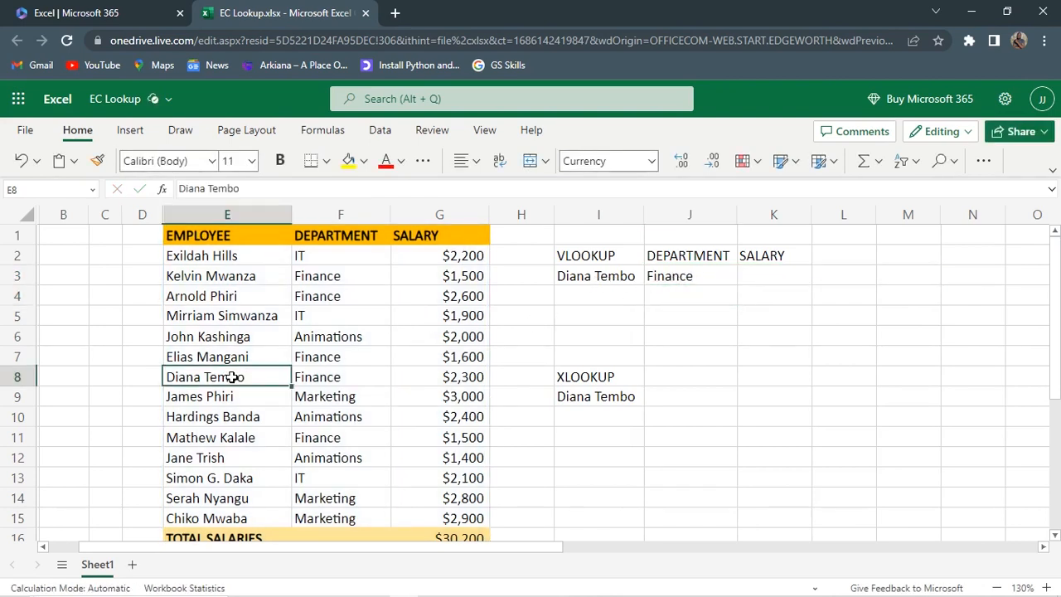
left_click(325, 378)
left_click(399, 377)
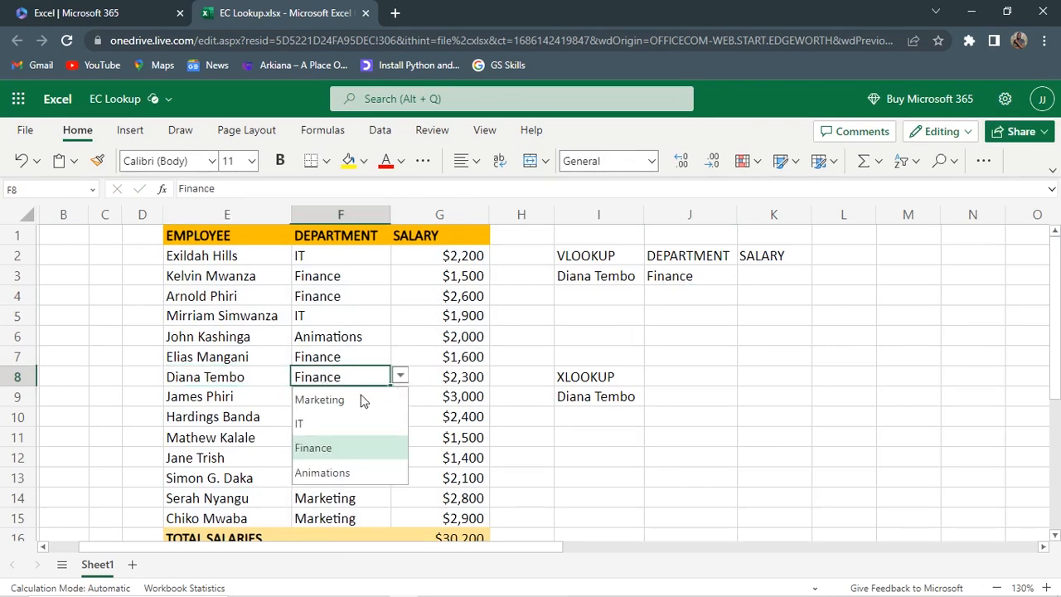
left_click(319, 402)
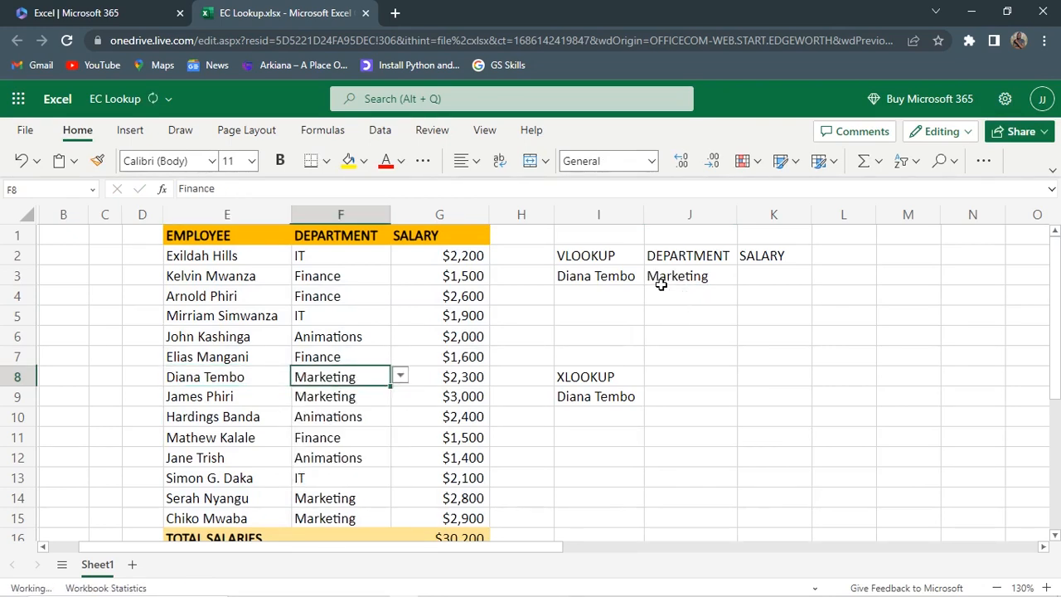
left_click(399, 377)
left_click(322, 472)
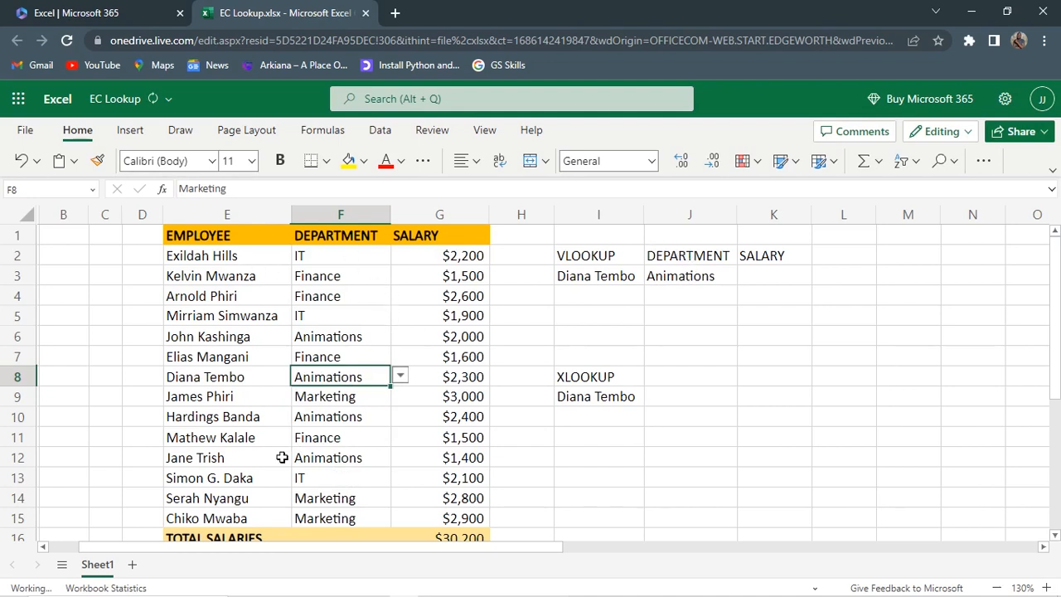
Look up the employee's salary in K3 with =VLOOKUP(I3,E1:G16,3,TRUE)
left_click(773, 280)
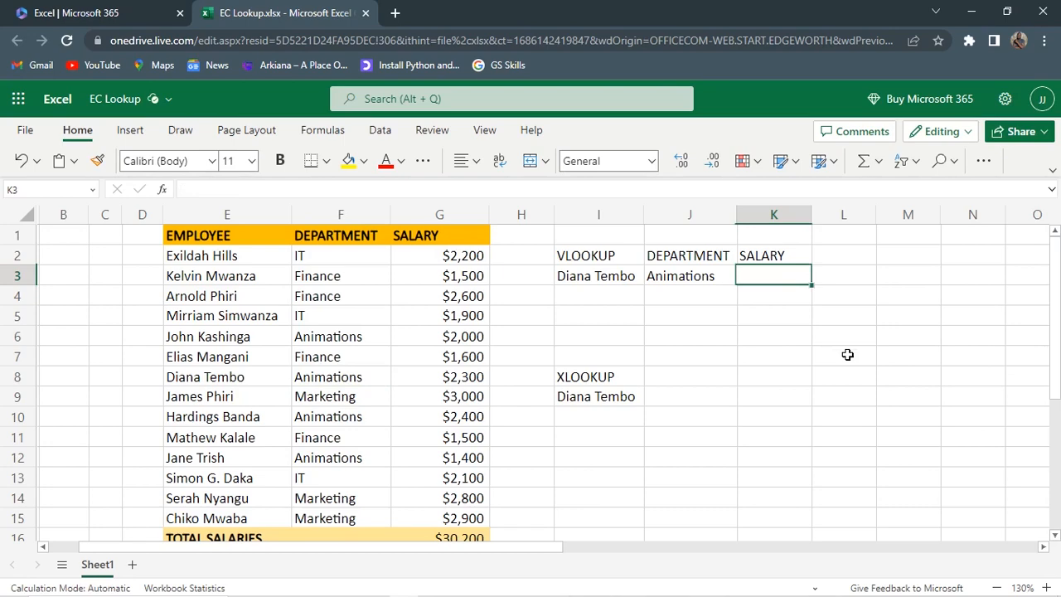
type("=VL")
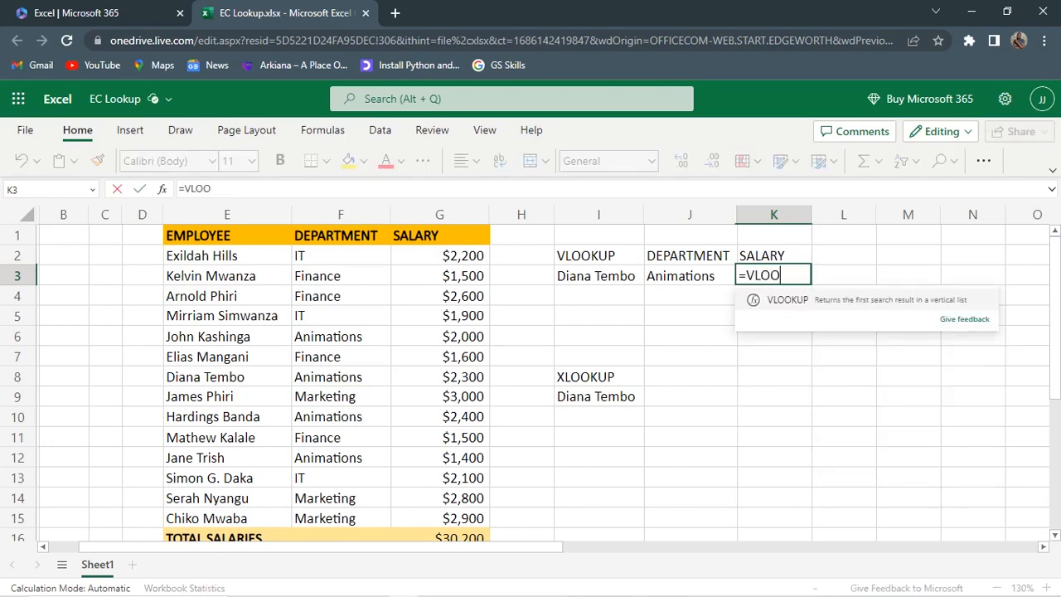
type("OO")
left_click(769, 299)
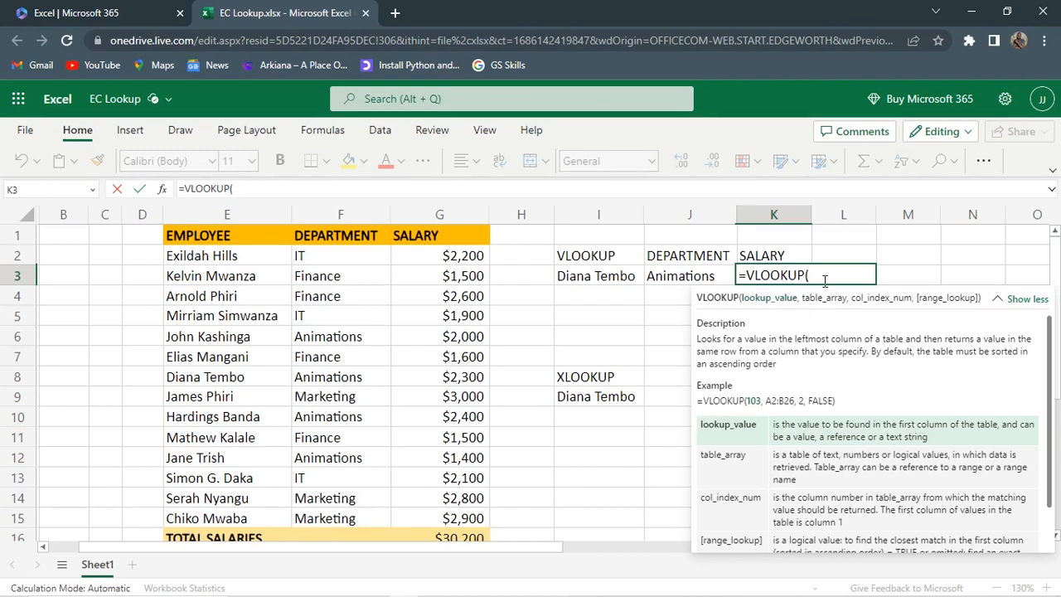
left_click(604, 279)
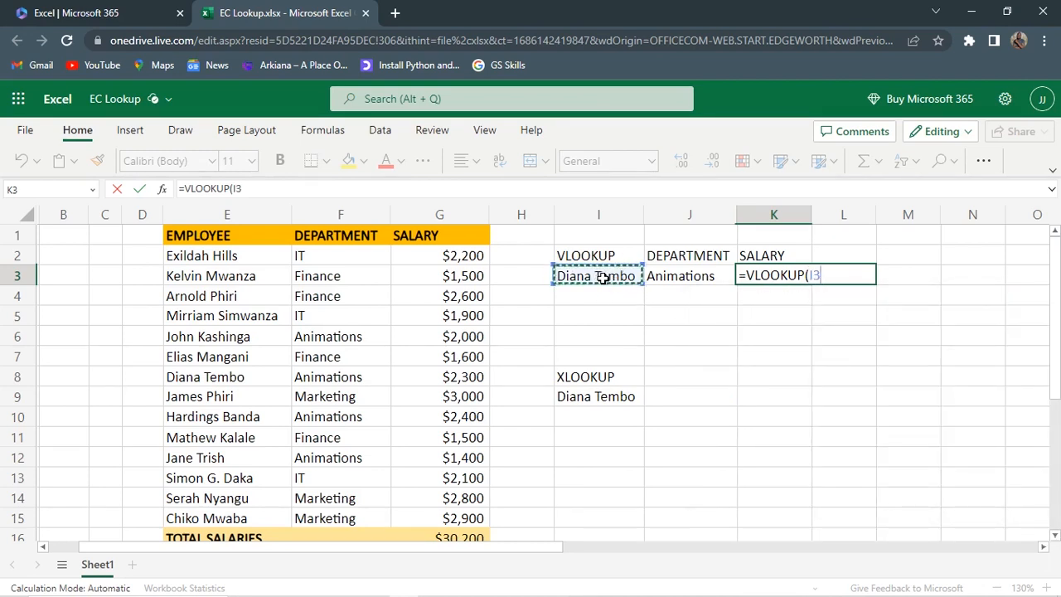
type(",")
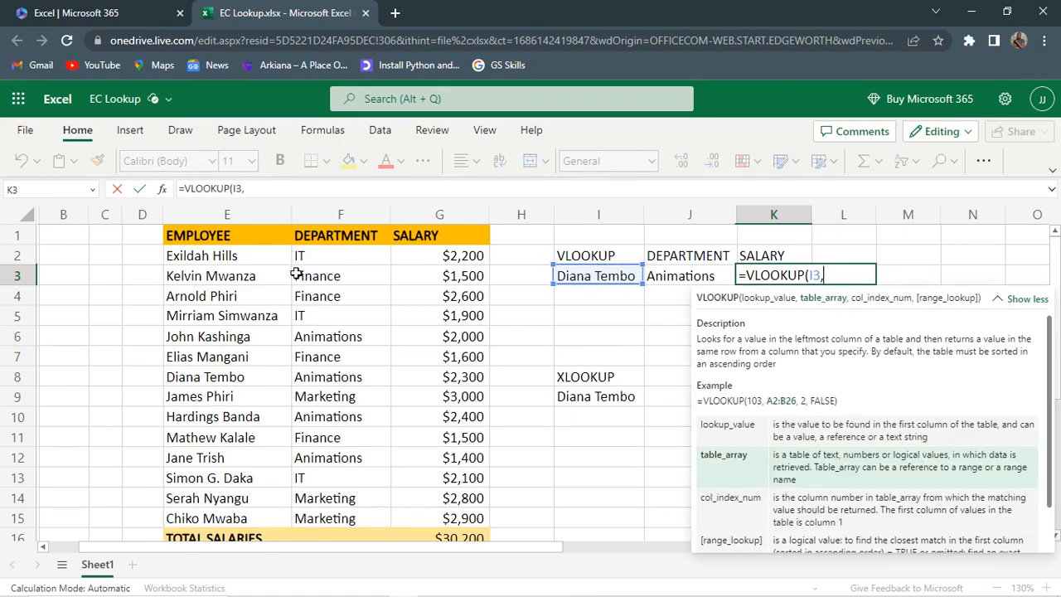
left_click_drag(199, 239, 451, 537)
type(",")
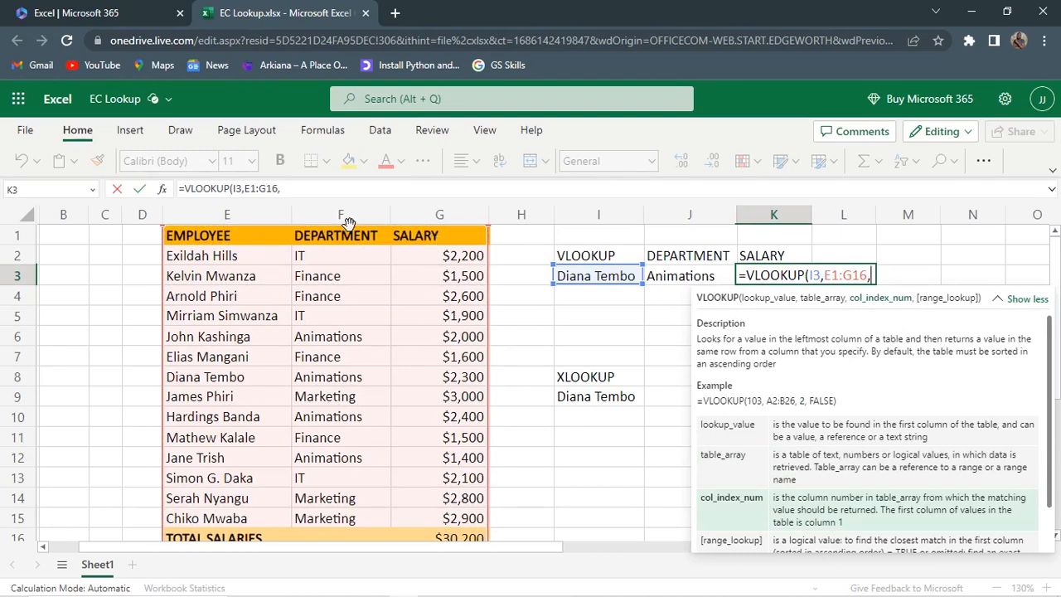
type("3,TRUE)")
key("Return")
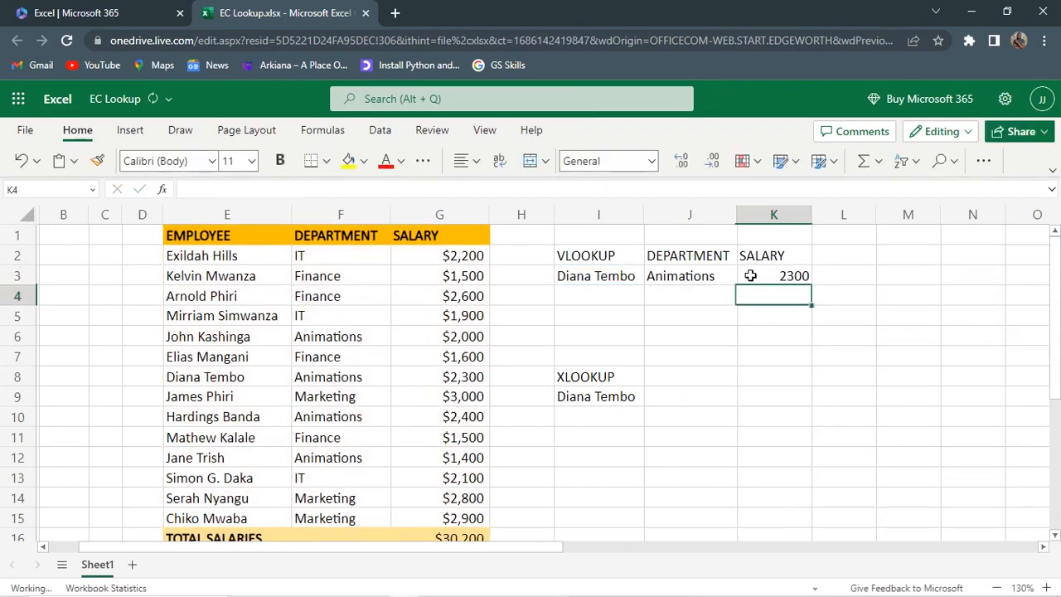
Compare the VLOOKUP formula in K3 and its lookup name in I3 with the employee's row in the table
left_click(791, 279)
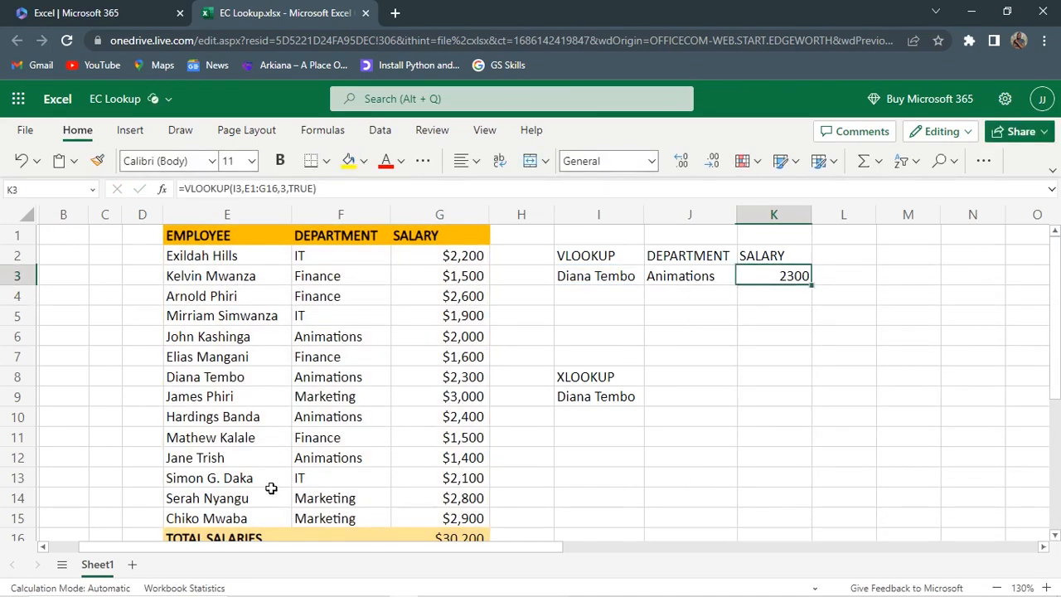
left_click(213, 380)
left_click(450, 379)
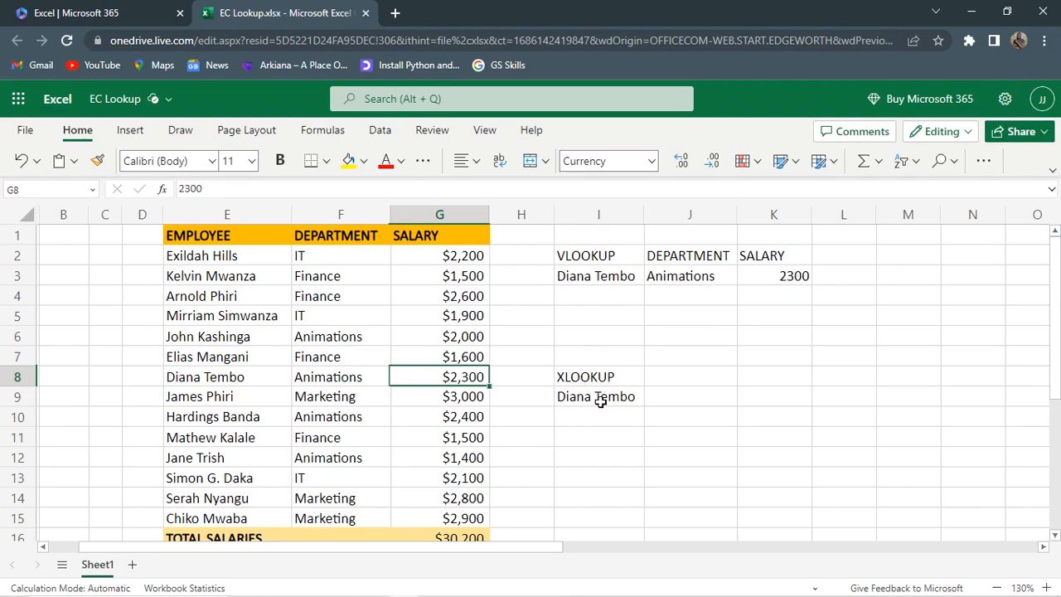
left_click(575, 279)
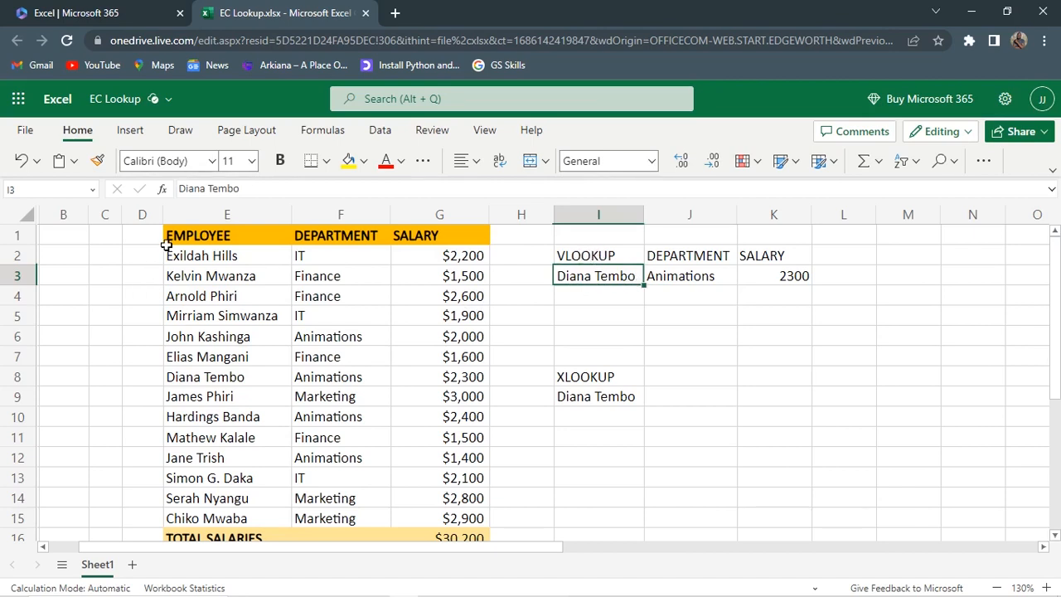
left_click_drag(518, 234, 521, 526)
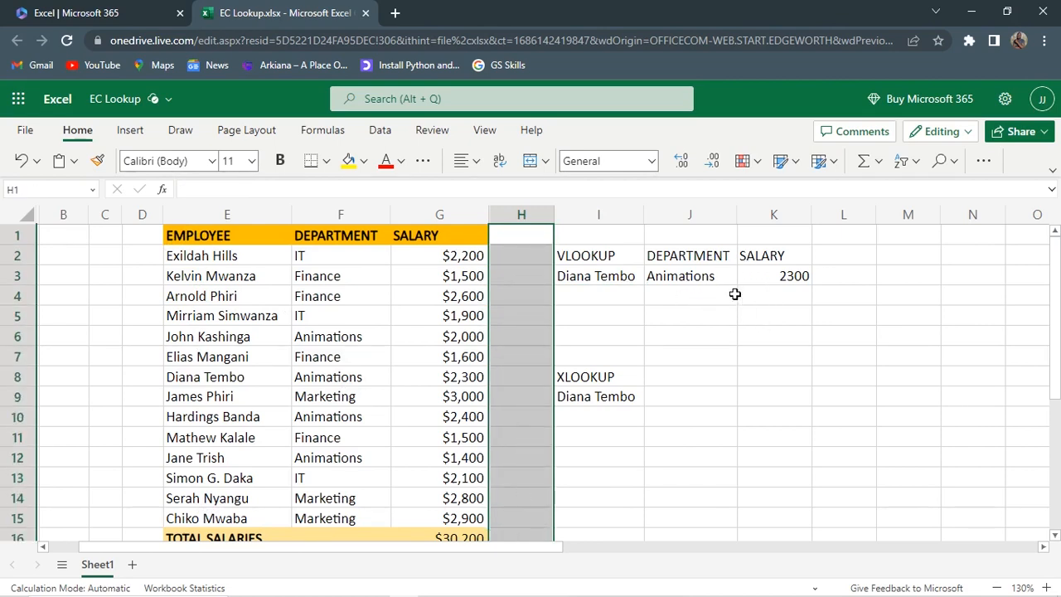
left_click_drag(536, 318, 832, 316)
left_click(220, 256)
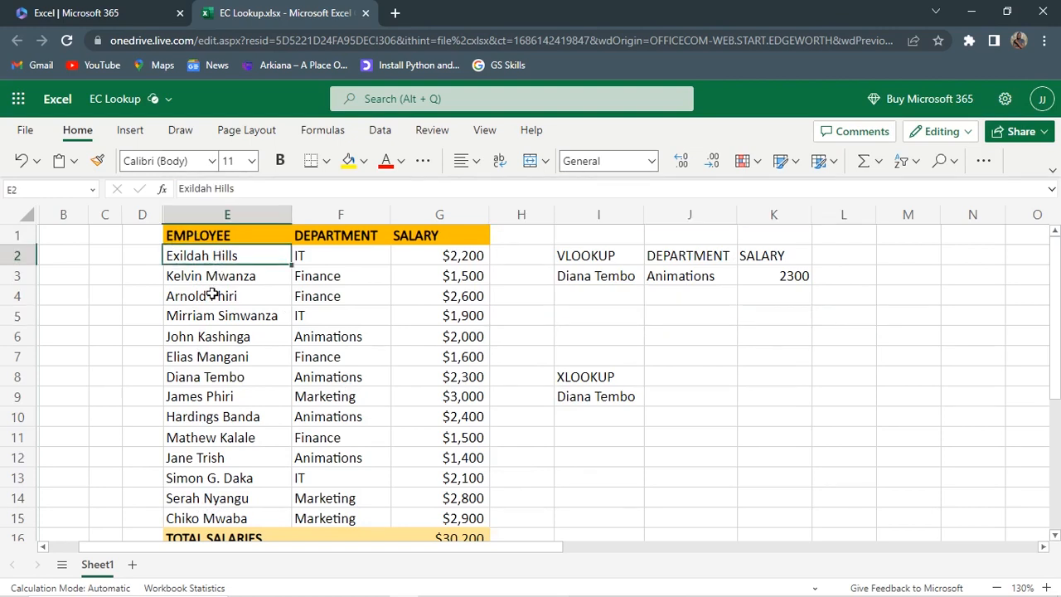
Try moving the EMPLOYEE column from E to H, beside SALARY, to test the VLOOKUP formulas, and undo the move
left_click_drag(213, 235, 236, 518)
left_click(521, 478)
left_click_drag(173, 236, 285, 537)
key("ctrl+x")
left_click(539, 237)
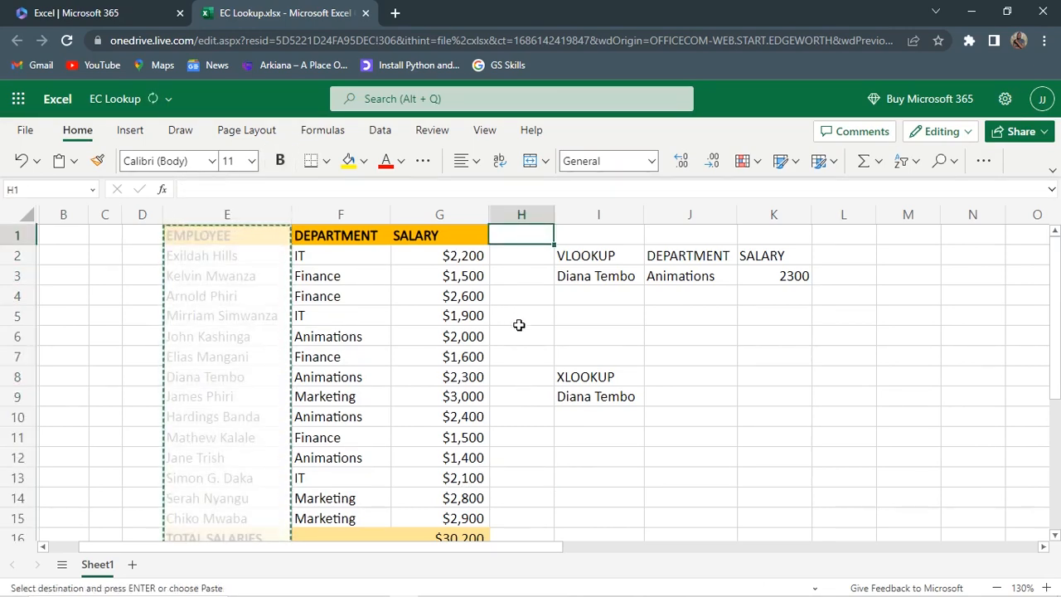
key("ctrl+v")
left_click(788, 316)
left_click(902, 334)
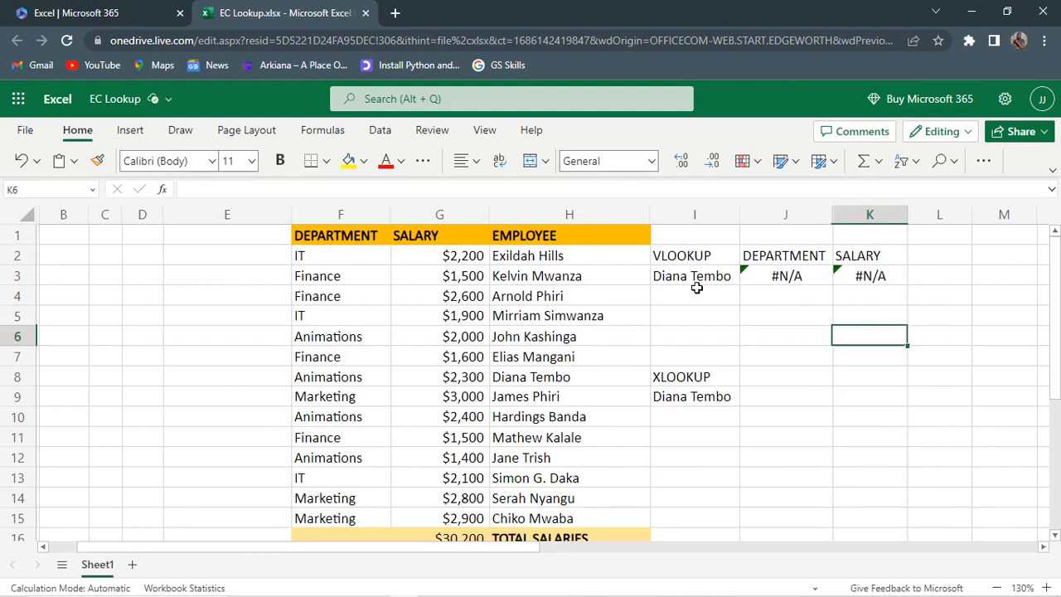
left_click(595, 243)
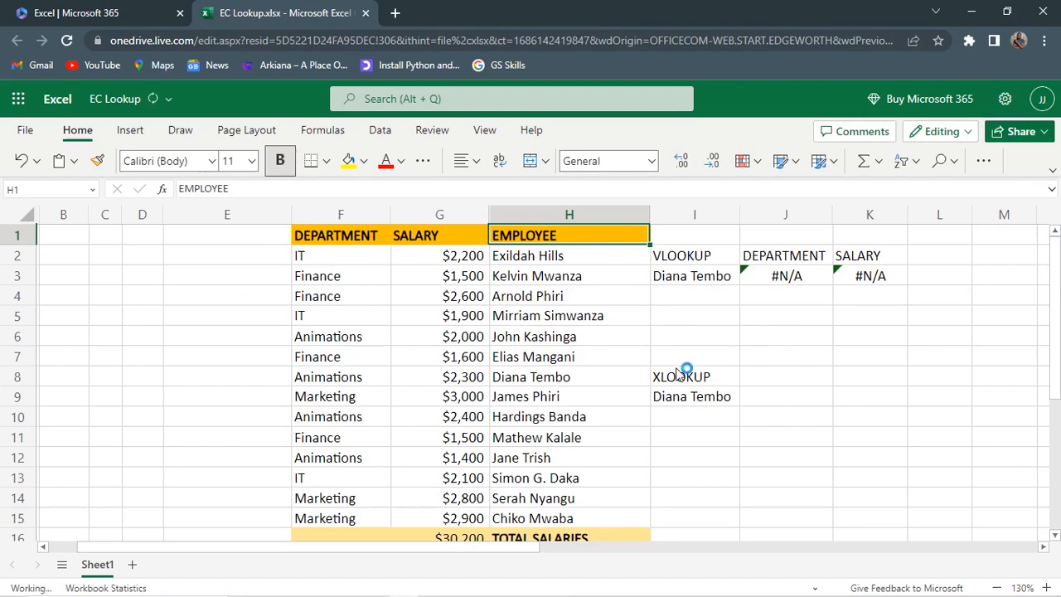
left_click(719, 415)
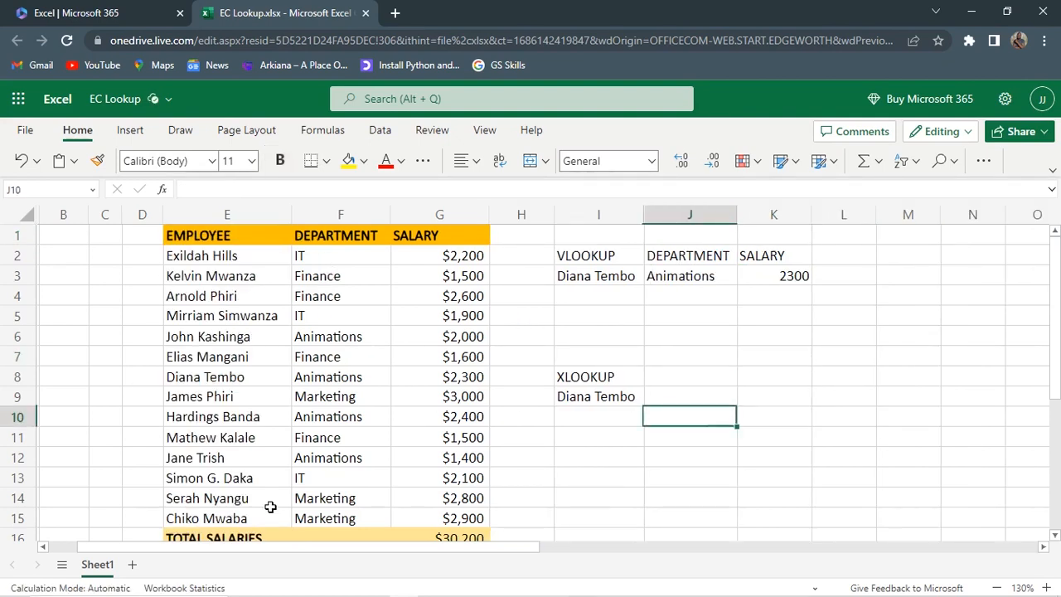
Look up the employee's department in J9 with =XLOOKUP(I9,E1:E15,F1:F15,"Not found")
left_click(691, 429)
left_click(676, 392)
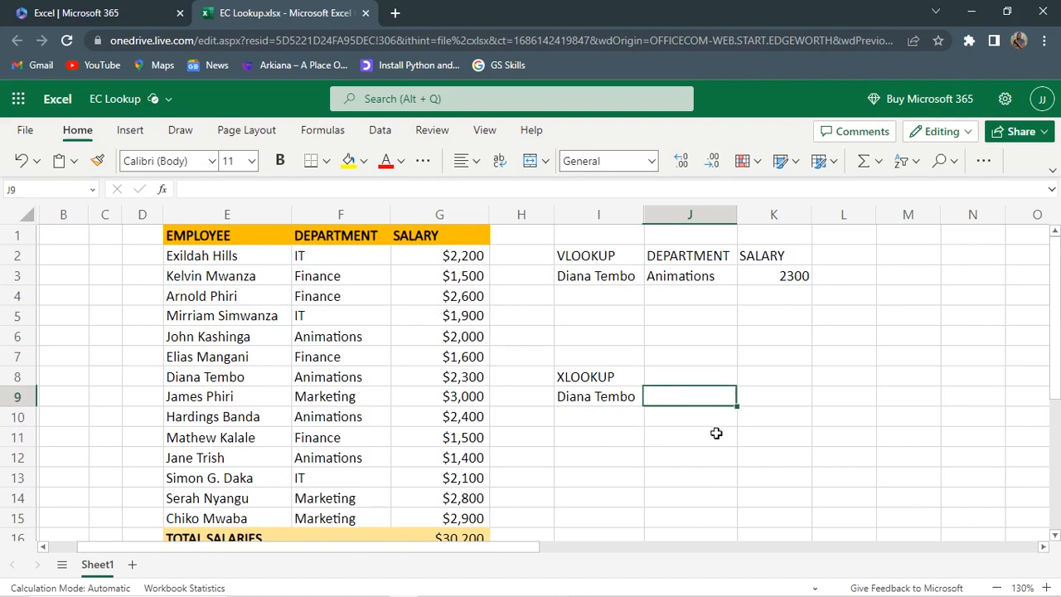
key("F2")
type("=XL")
key("Tab")
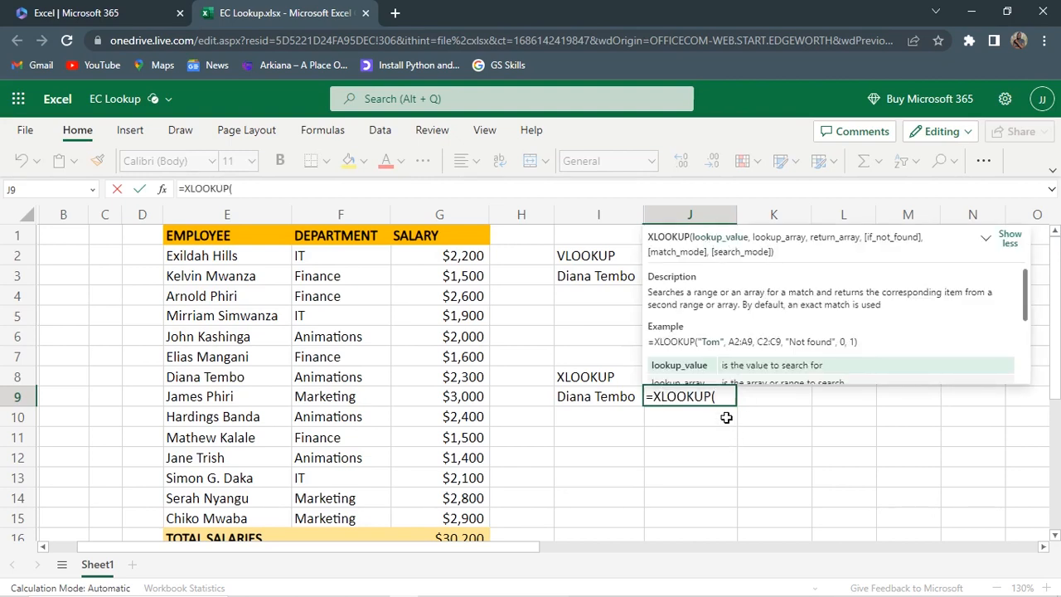
left_click(588, 398)
type(",")
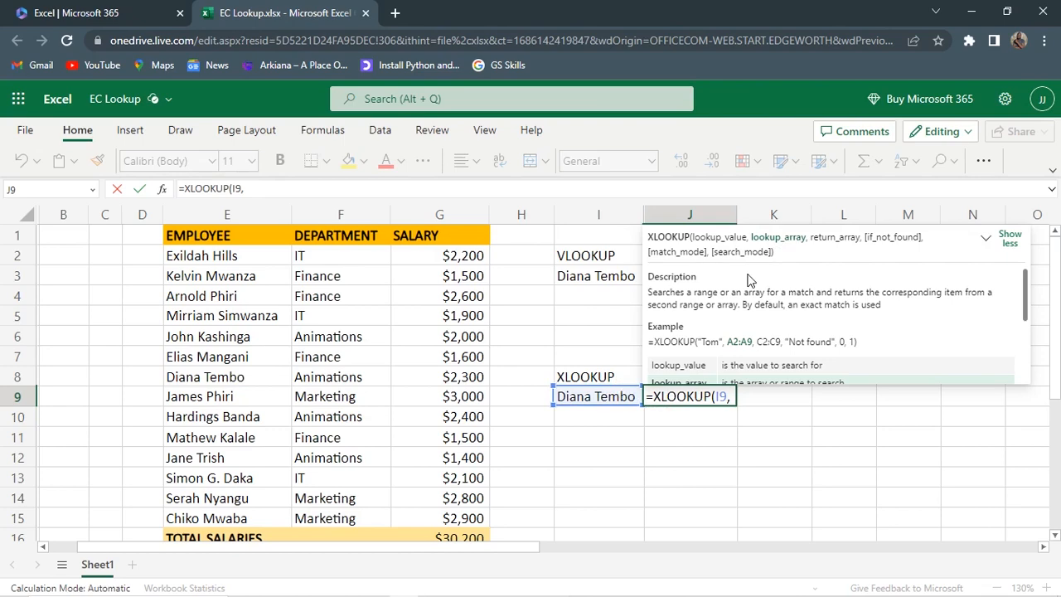
left_click_drag(221, 237, 232, 518)
type(",")
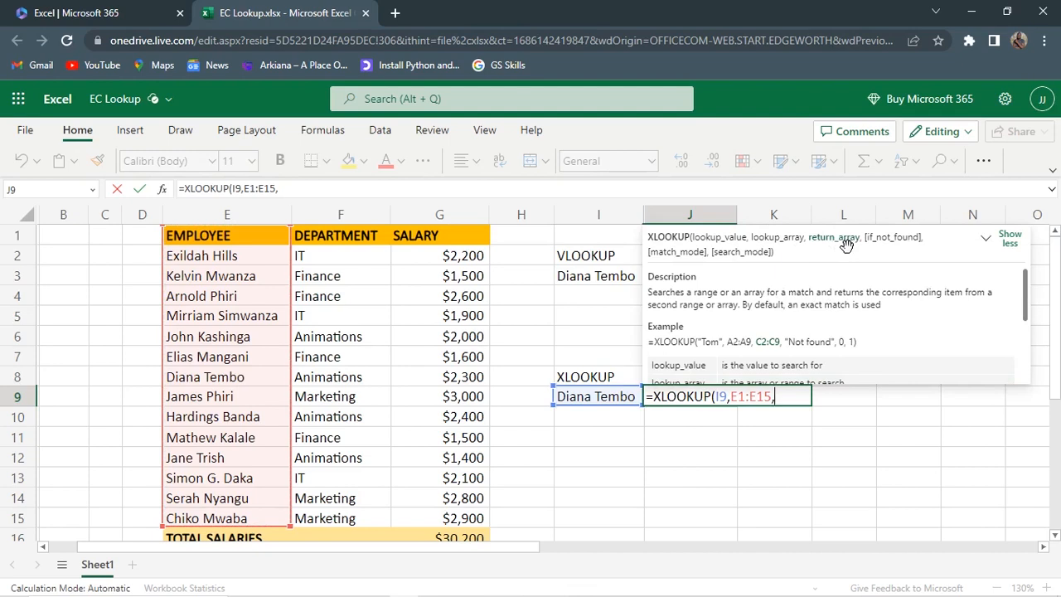
left_click_drag(330, 238, 344, 518)
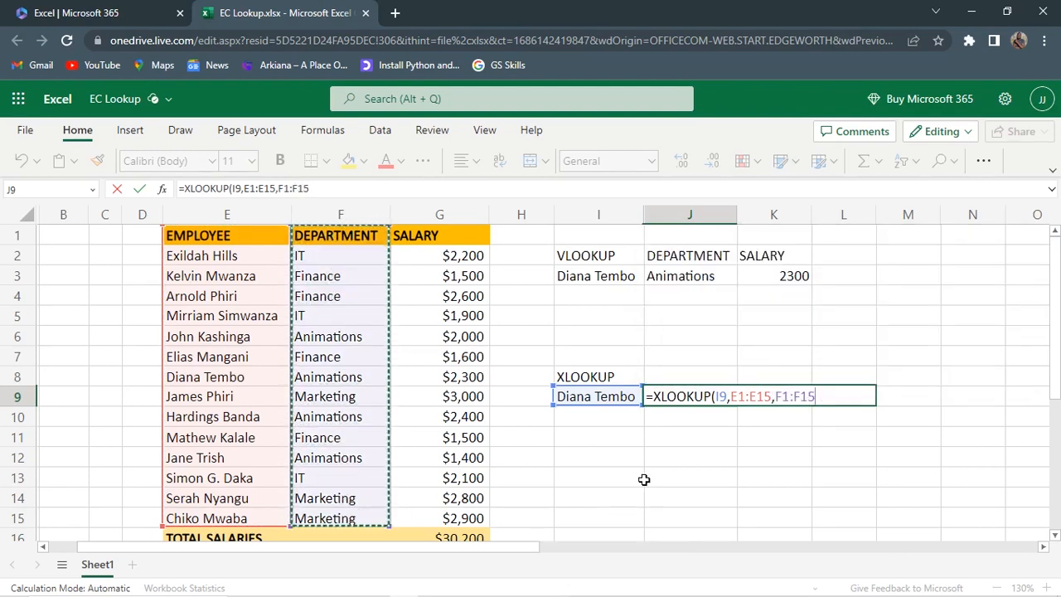
type(",")
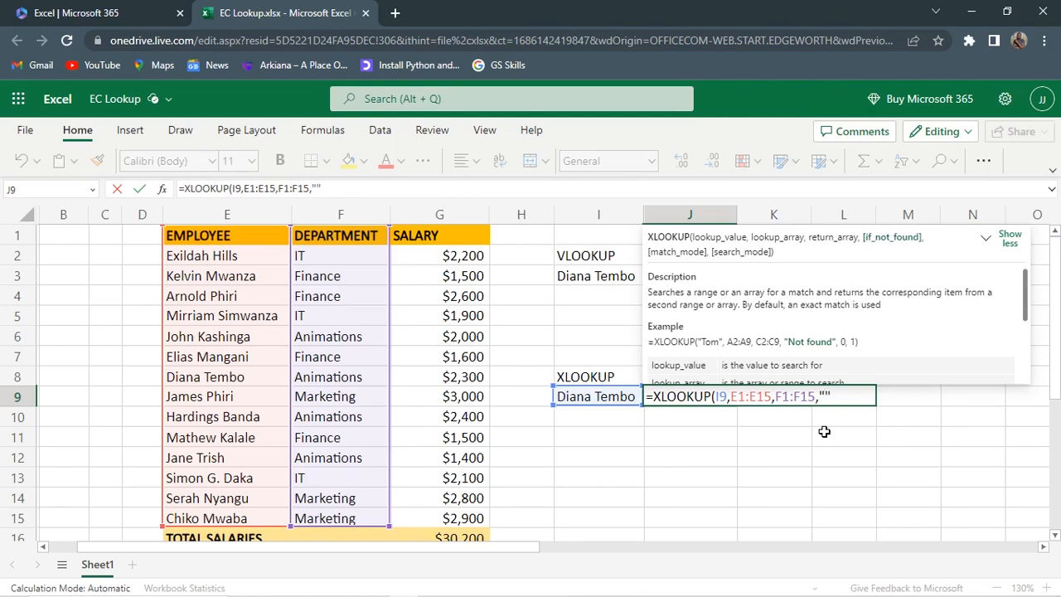
type("Not found\")")
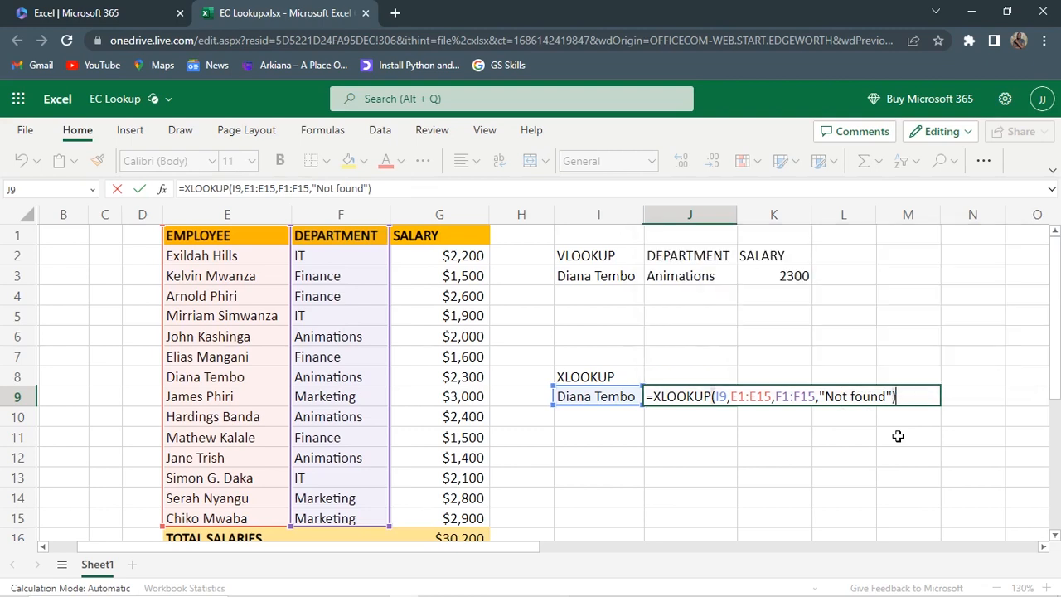
key("Return")
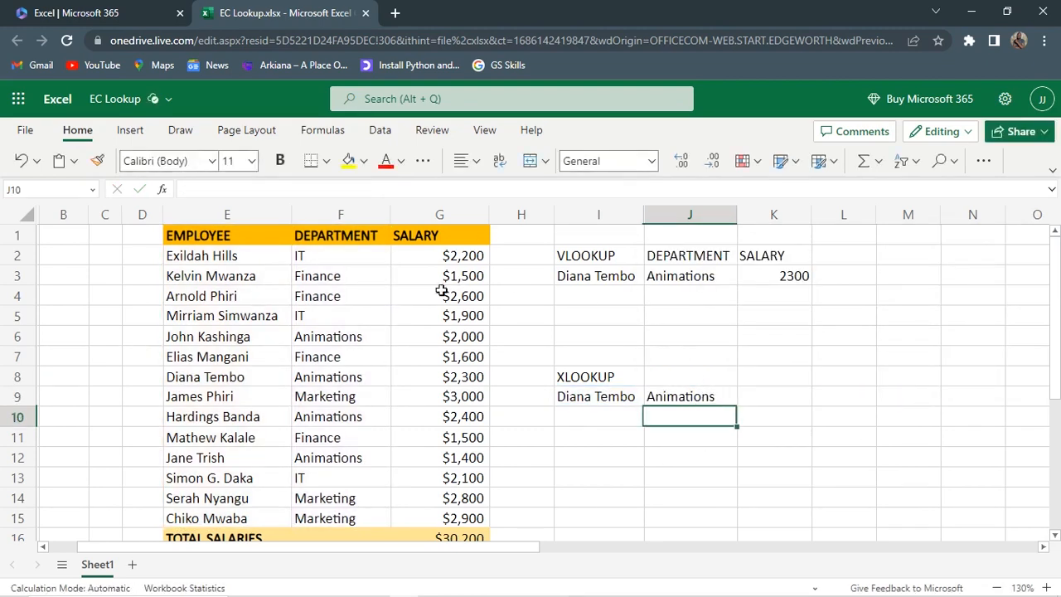
Change the looked-up employee's department in F8 to Finance using the validation list
left_click(359, 377)
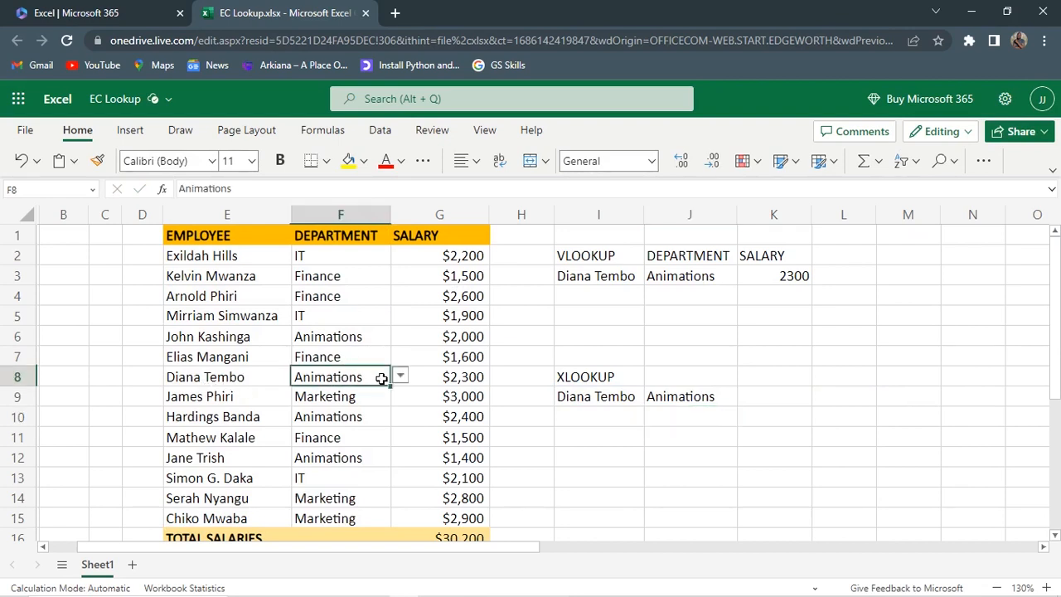
left_click(399, 377)
left_click(313, 448)
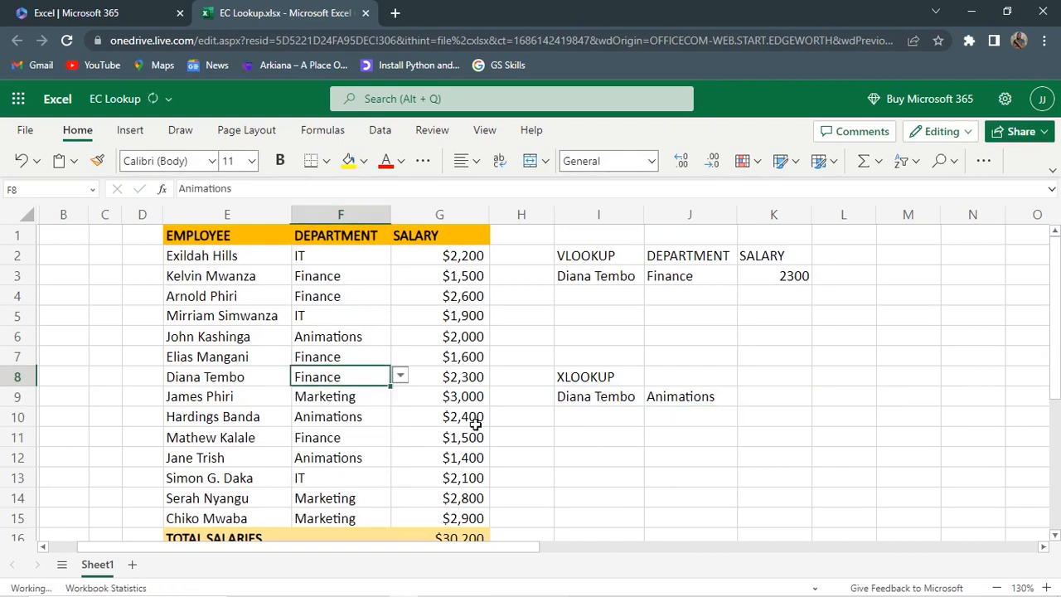
Look up the employee's salary in K9 with =XLOOKUP(I9,E2:E15,G2:G15)
left_click(760, 402)
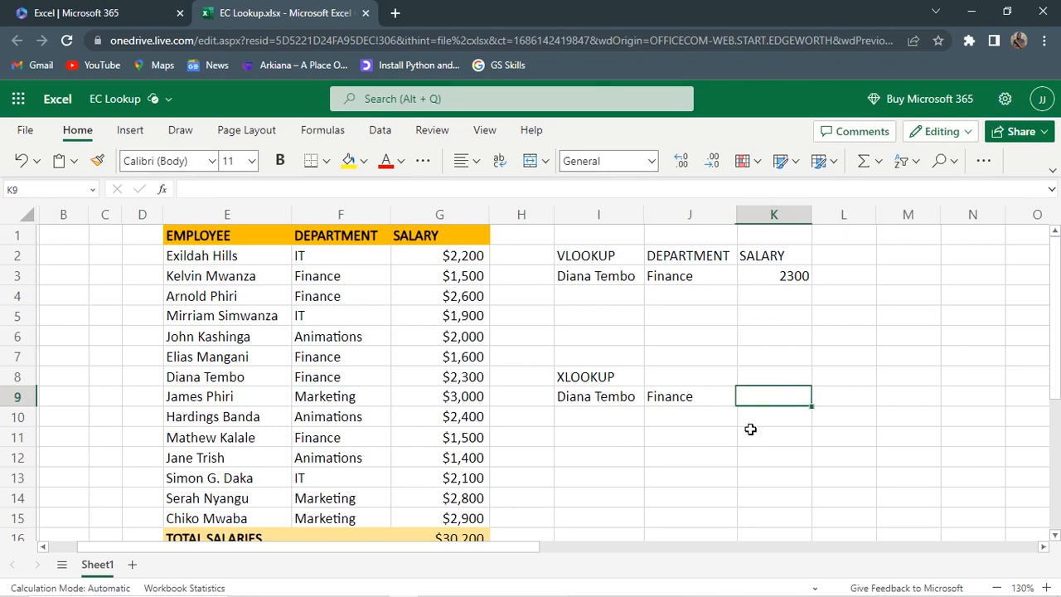
type("=X")
key("Down")
key("Tab")
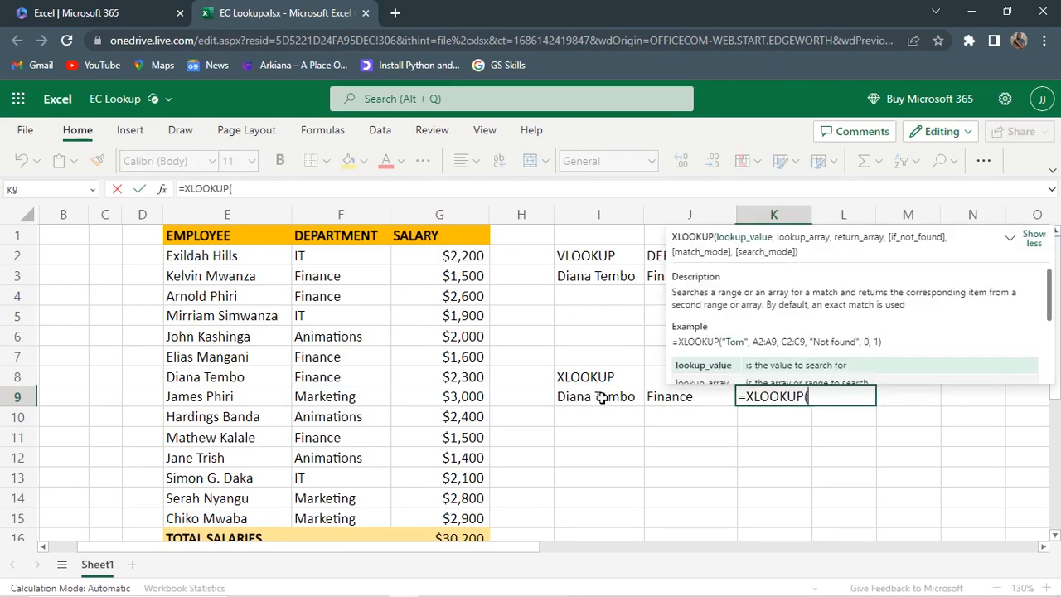
left_click(599, 396)
type(",")
left_click_drag(207, 255, 232, 518)
type(",")
left_click_drag(422, 255, 435, 520)
type(",")
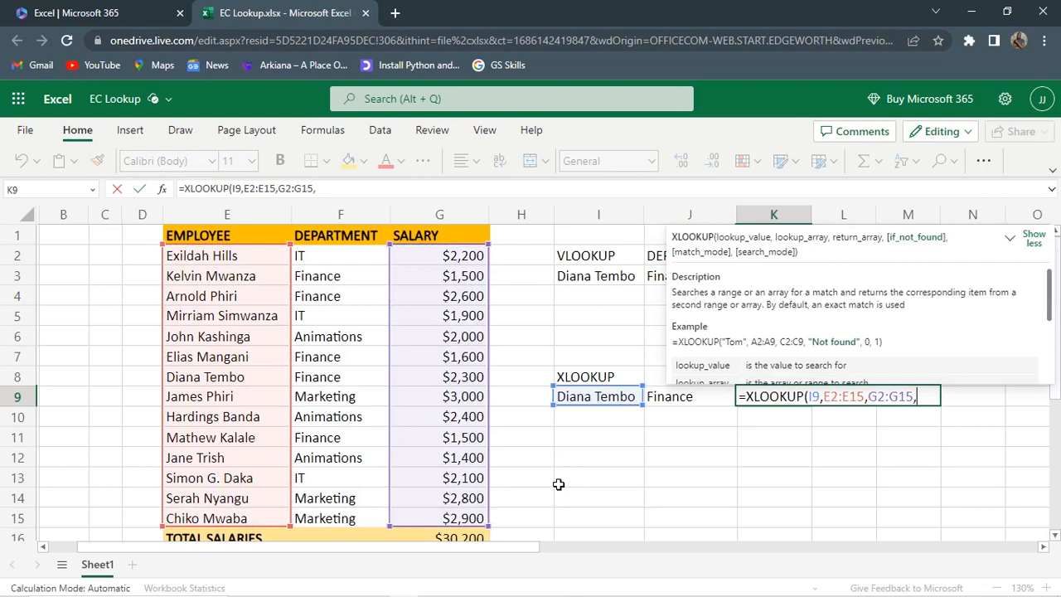
key("BackSpace")
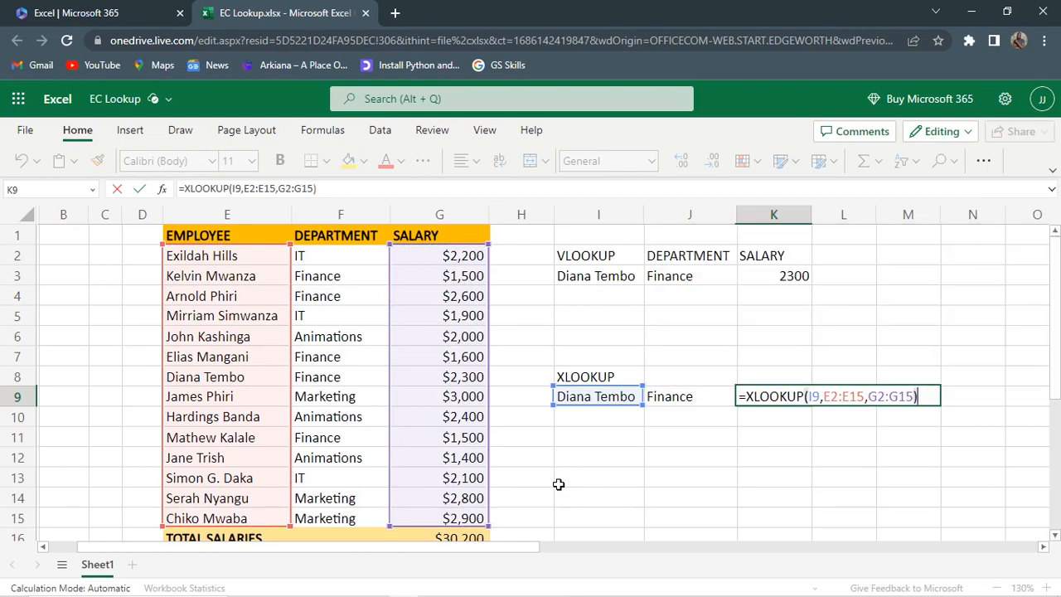
key("Return")
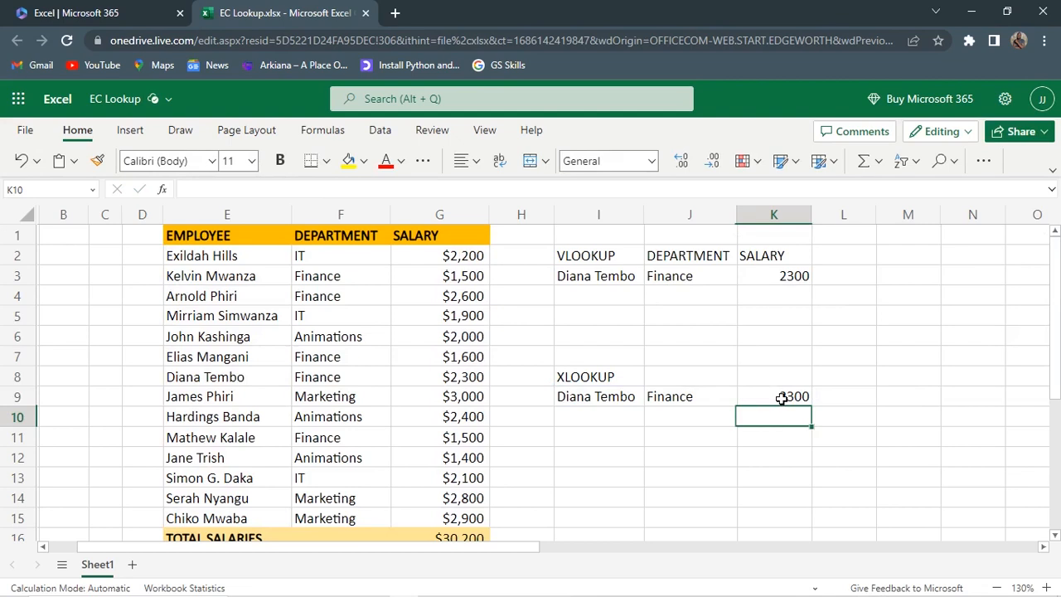
Try removing the last letter of the lookup name in I9 to test the XLOOKUP formulas in J9 and K9
left_click(626, 398)
double_click(638, 398)
key("BackSpace")
key("Return")
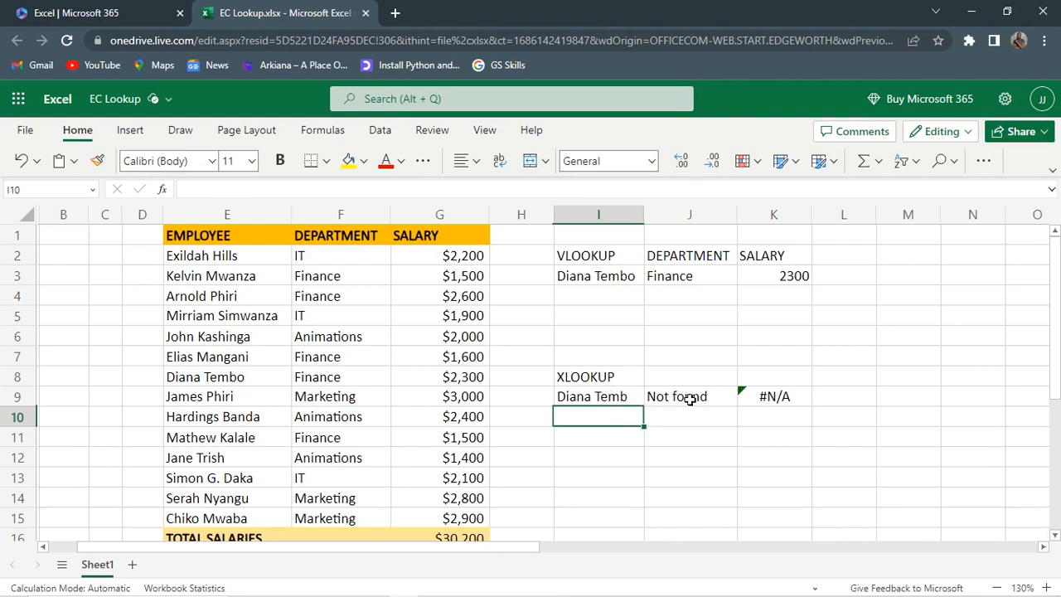
left_click(688, 398)
left_click(766, 397)
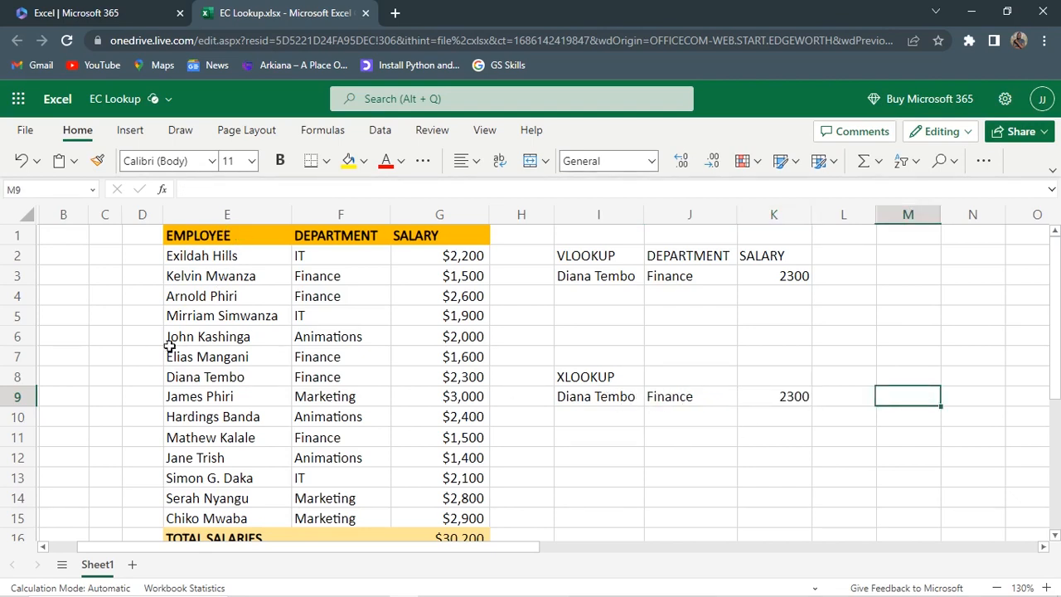
Move the EMPLOYEE column, including its total label, from E to H beside SALARY to test the XLOOKUP formulas
left_click_drag(199, 237, 263, 531)
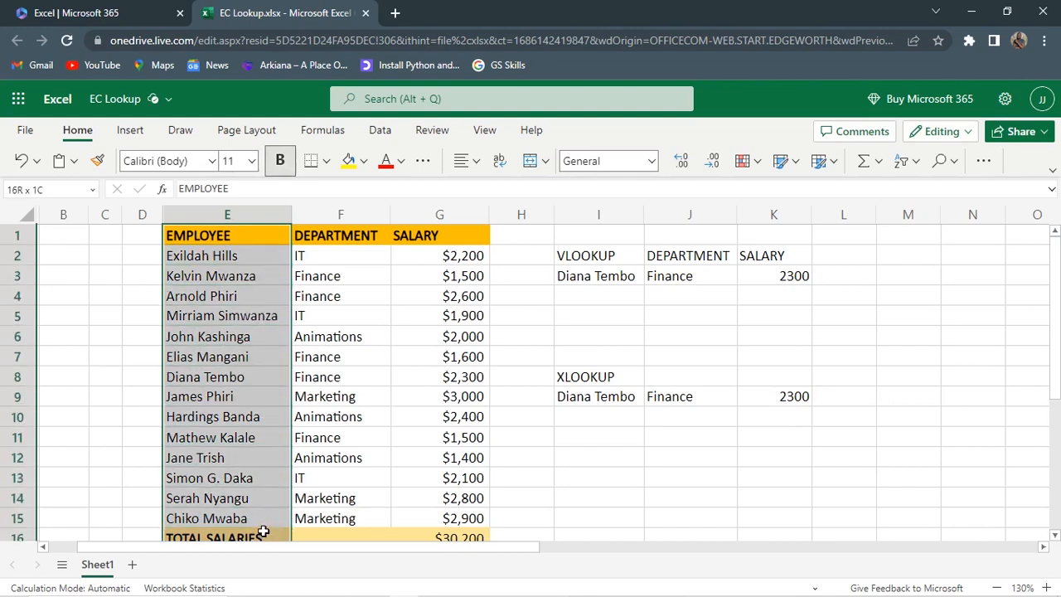
key("ctrl+x")
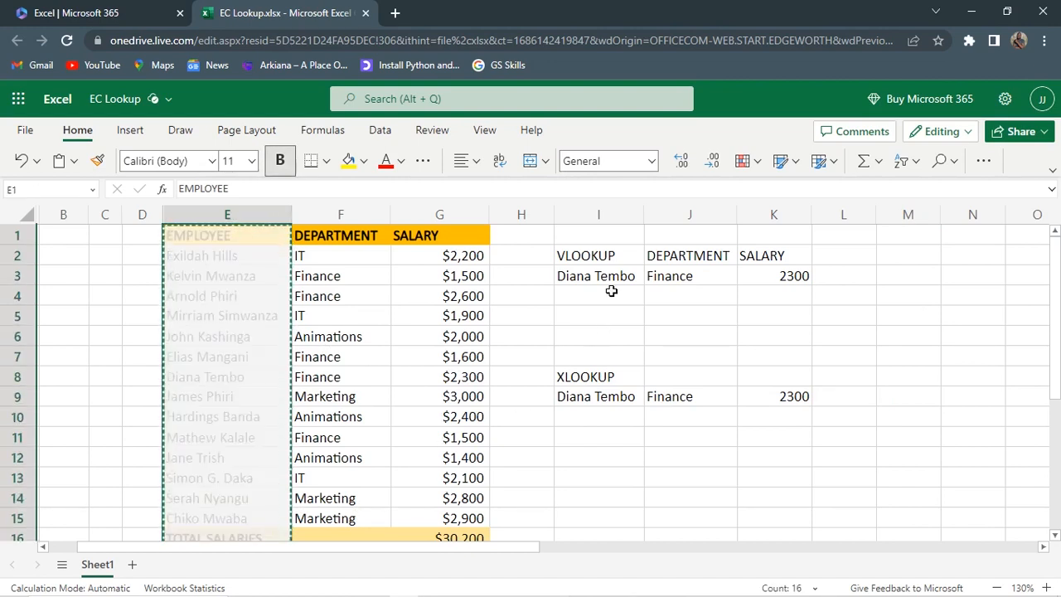
left_click(505, 239)
key("ctrl+v")
left_click(829, 462)
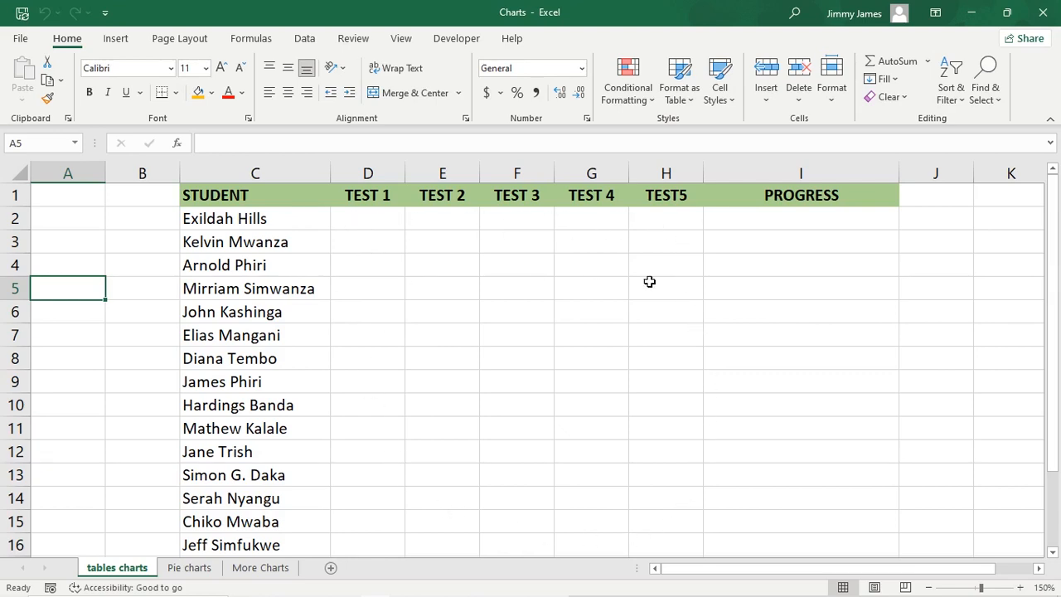
In the Charts workbook, fill the test scores D2:H16 with =RAND() values formatted as percentages
left_click(368, 221)
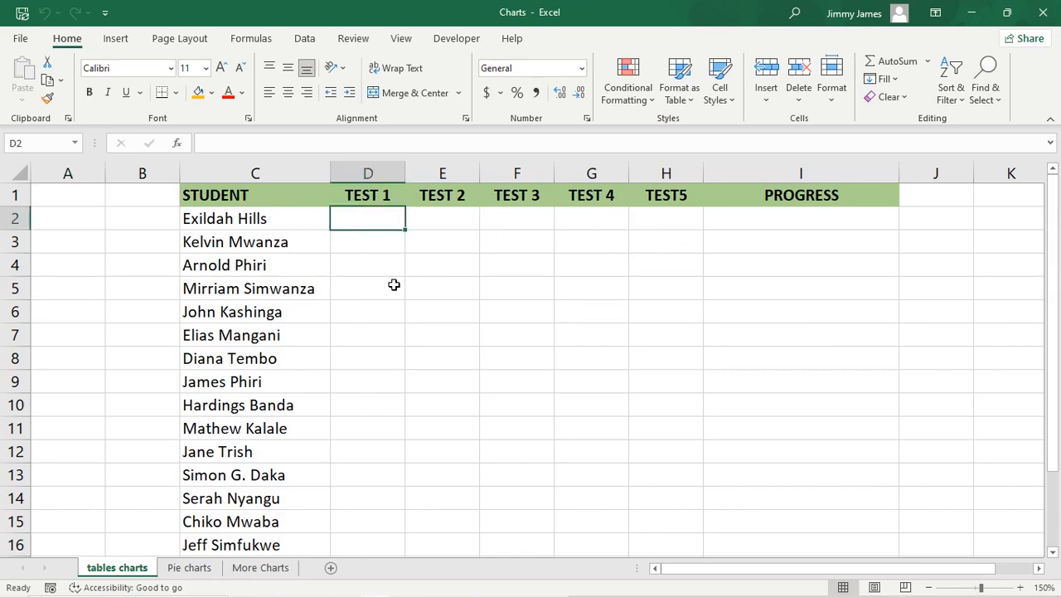
type("=RAND()")
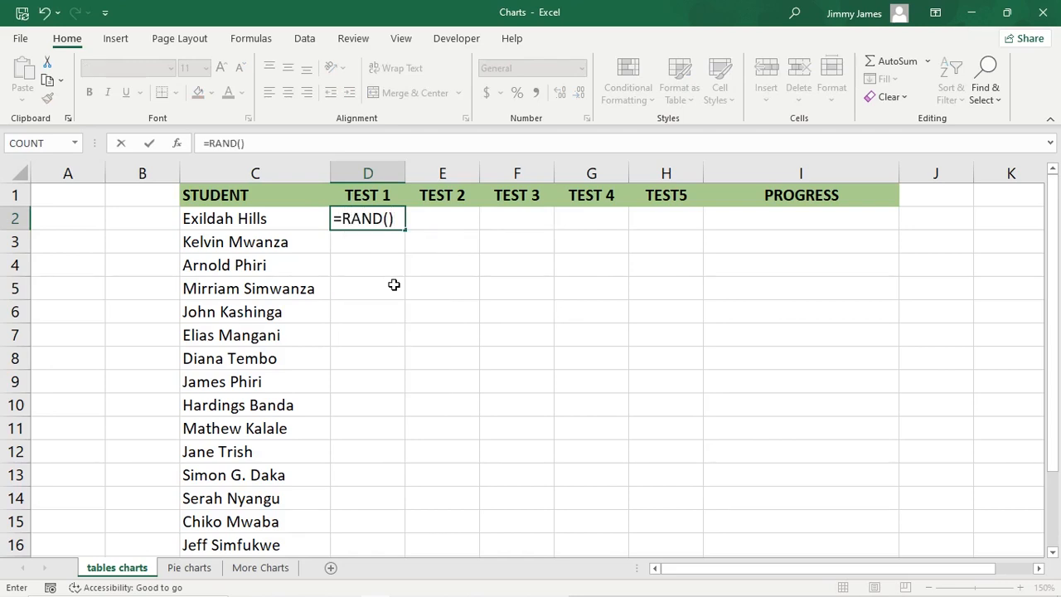
key("Return")
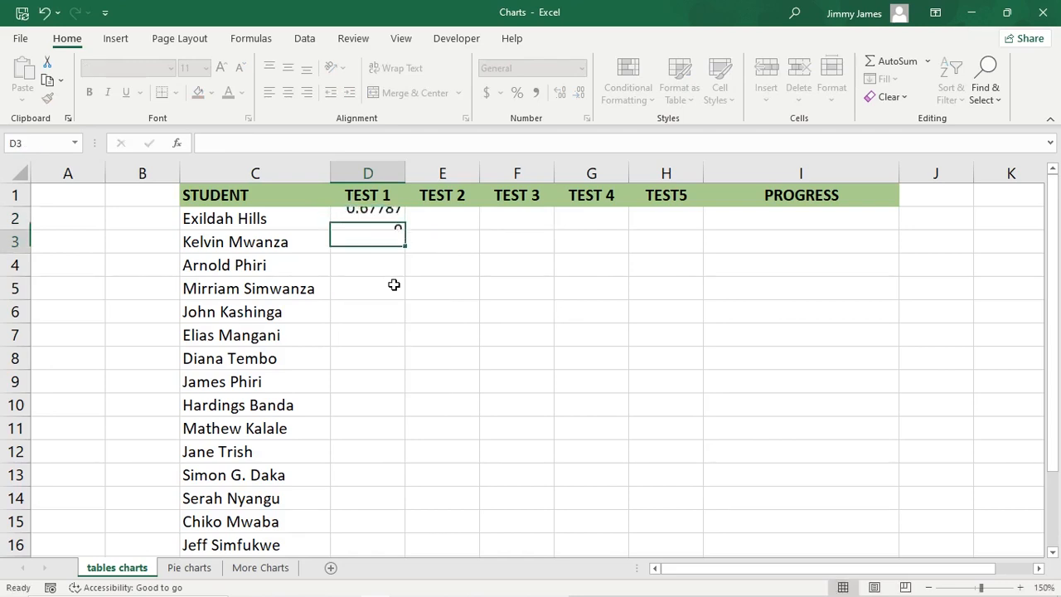
left_click(392, 222)
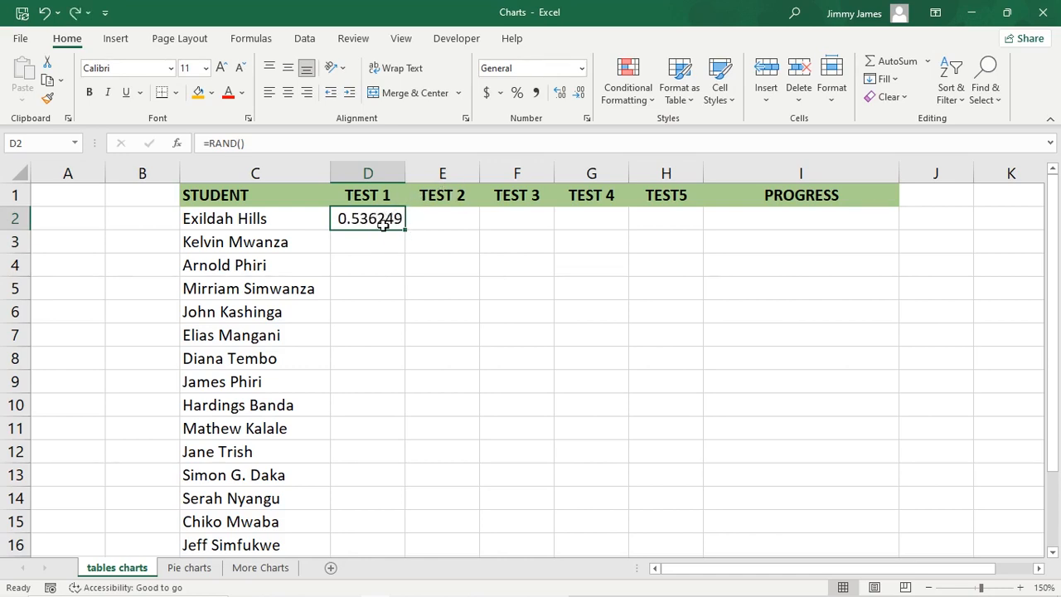
left_click(517, 93)
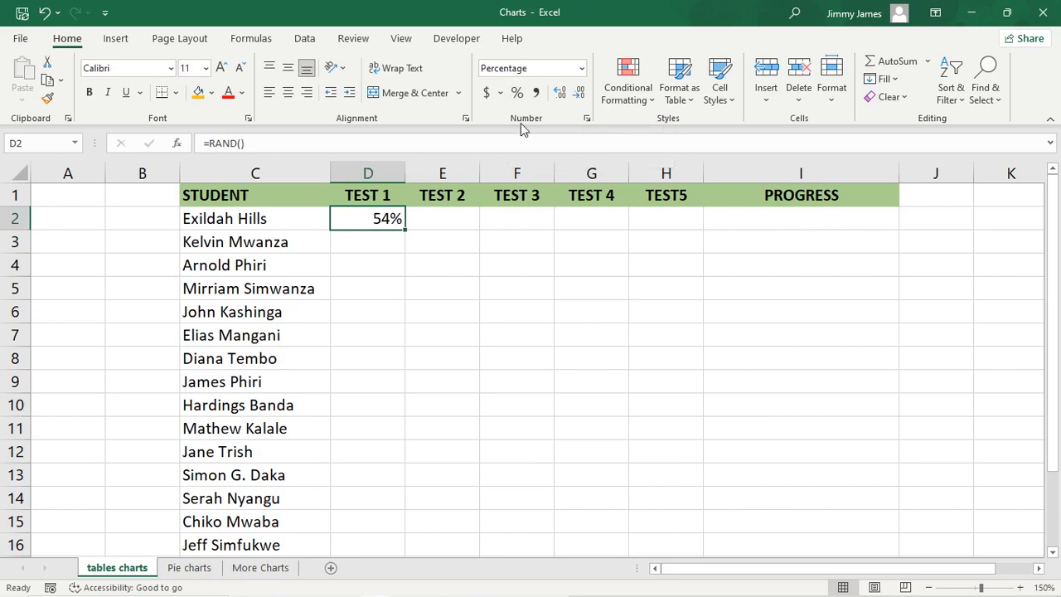
left_click_drag(405, 233, 715, 221)
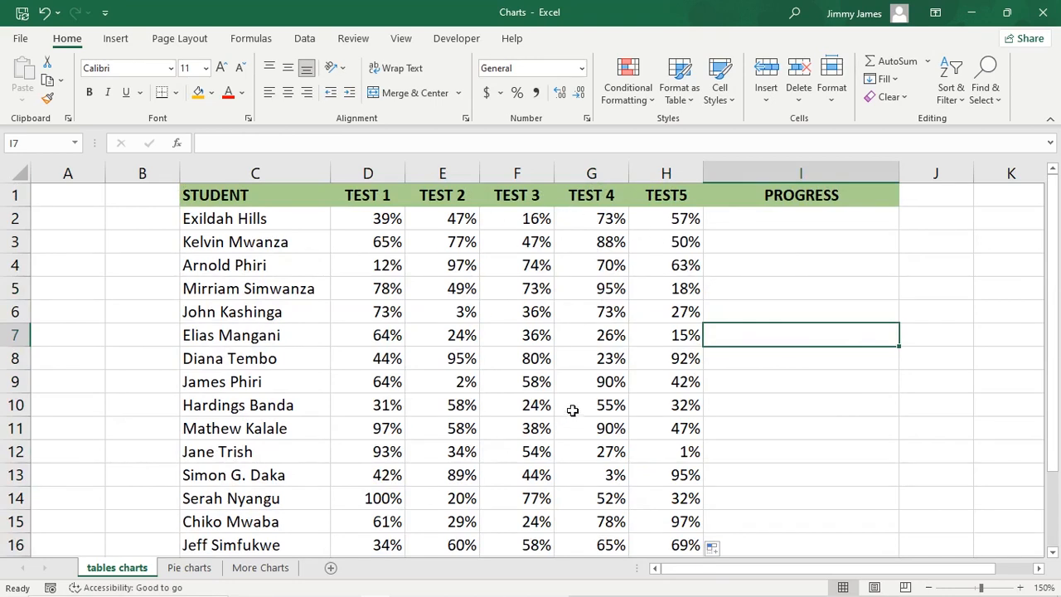
Insert line sparklines in the PROGRESS cells I2:I16 from the test scores in D2:H16
left_click(736, 221)
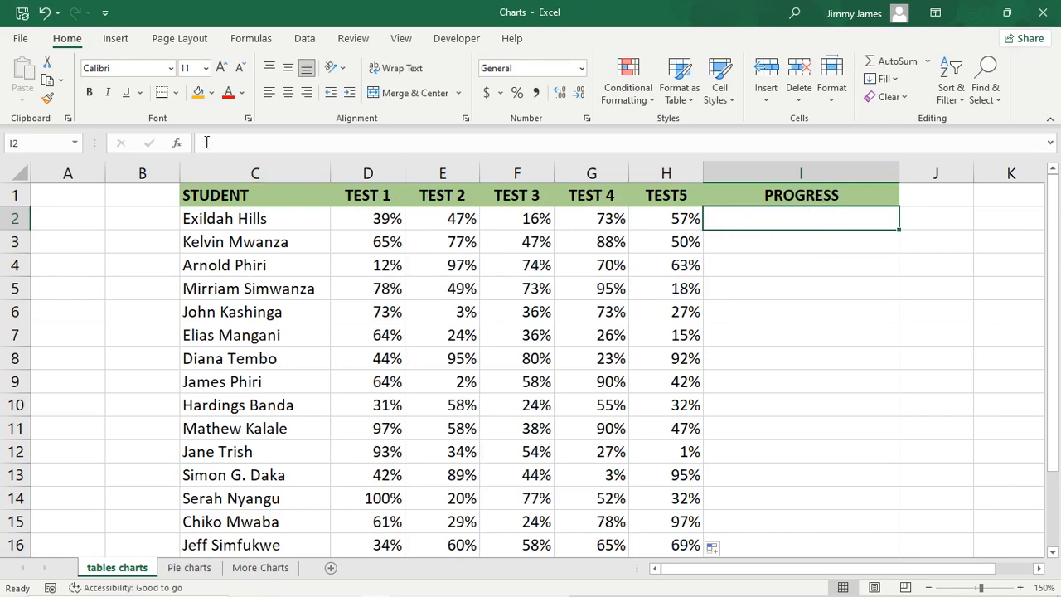
left_click(124, 43)
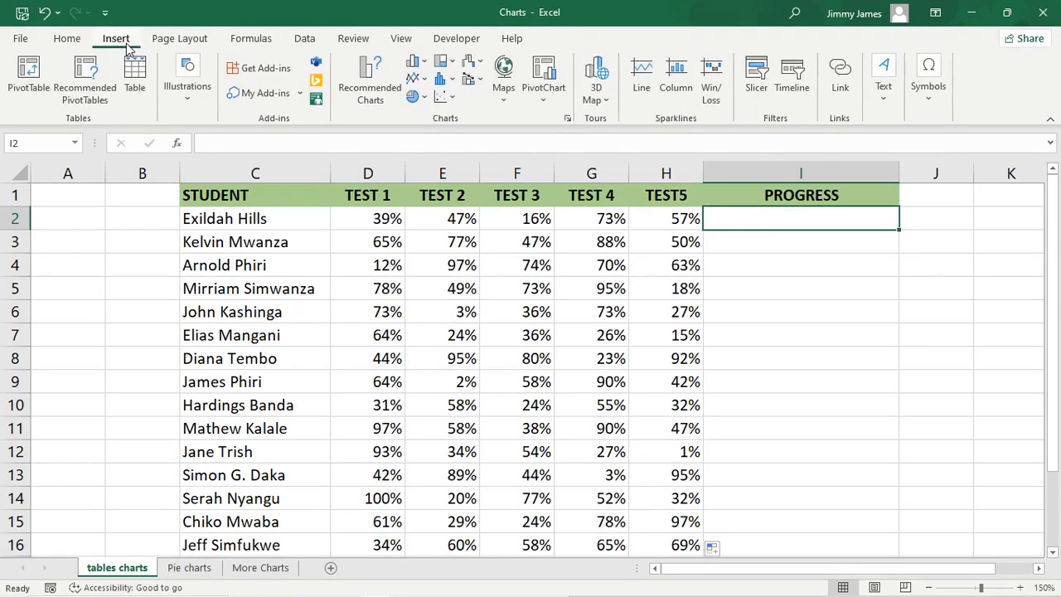
left_click(642, 83)
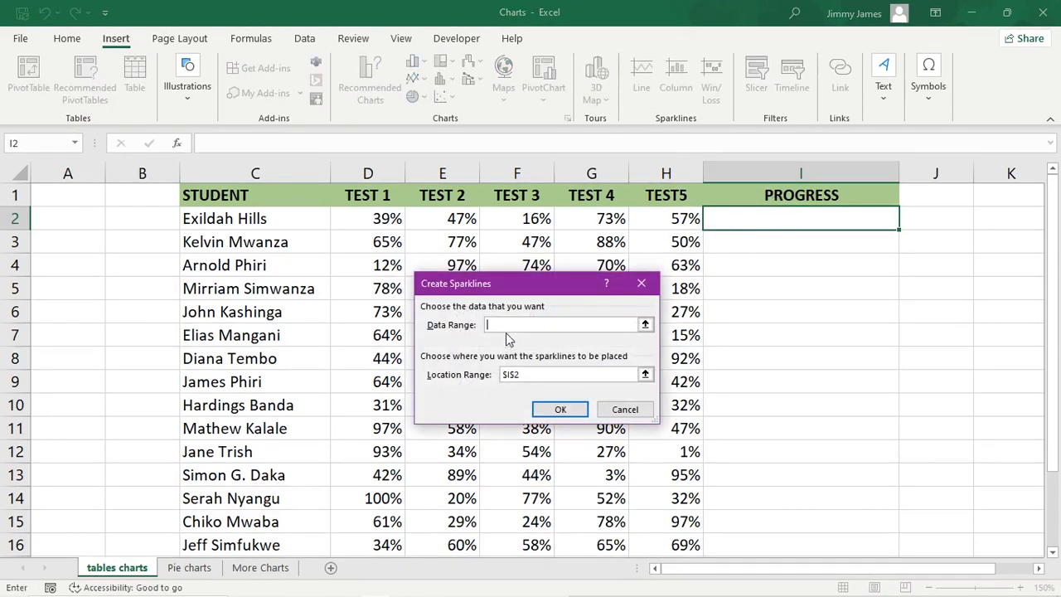
left_click_drag(369, 218, 699, 447)
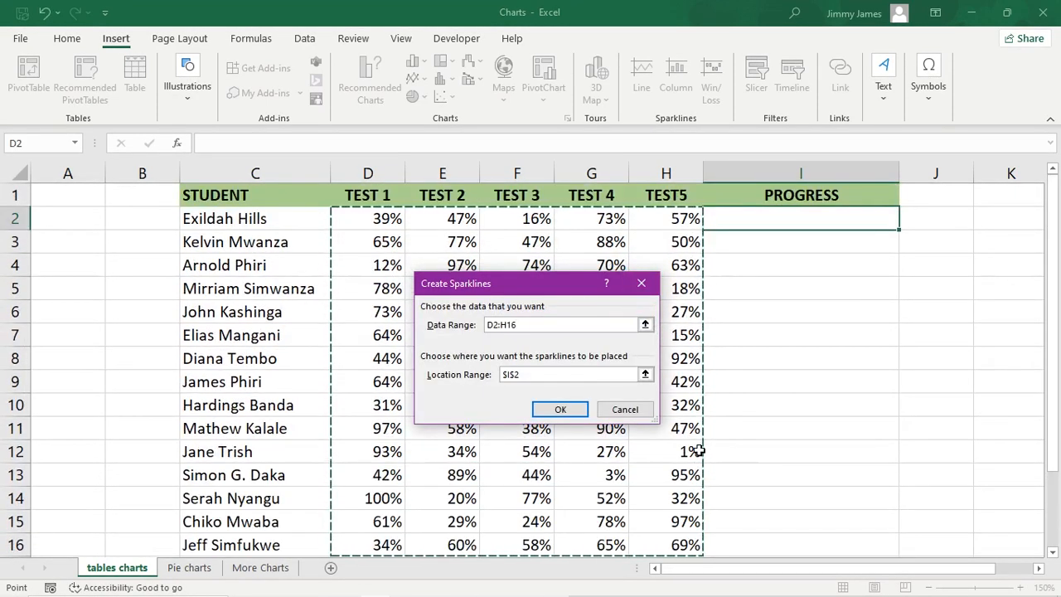
left_click(534, 377)
double_click(535, 377)
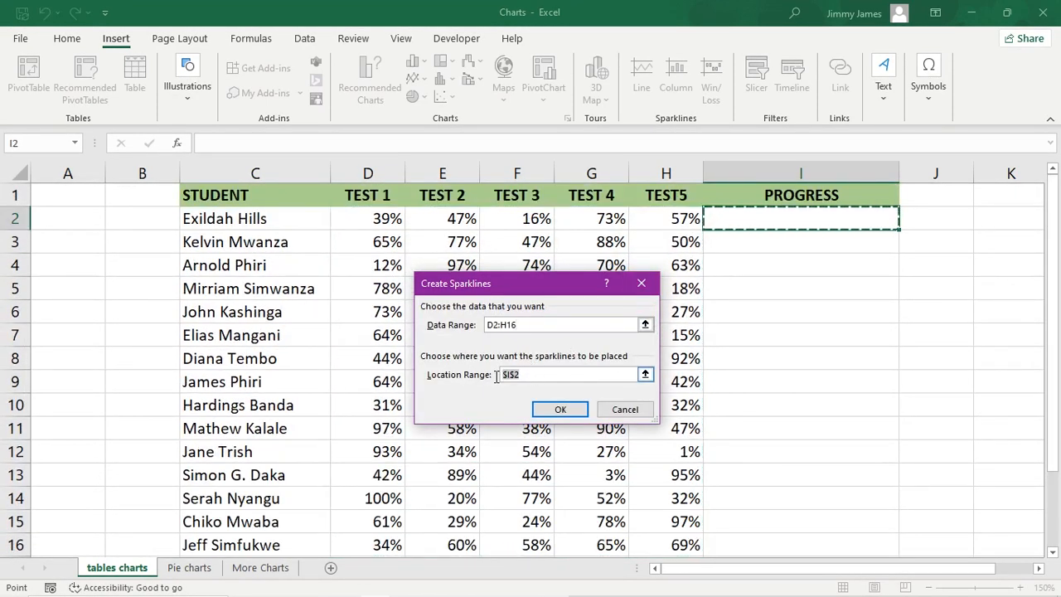
left_click_drag(733, 219, 774, 454)
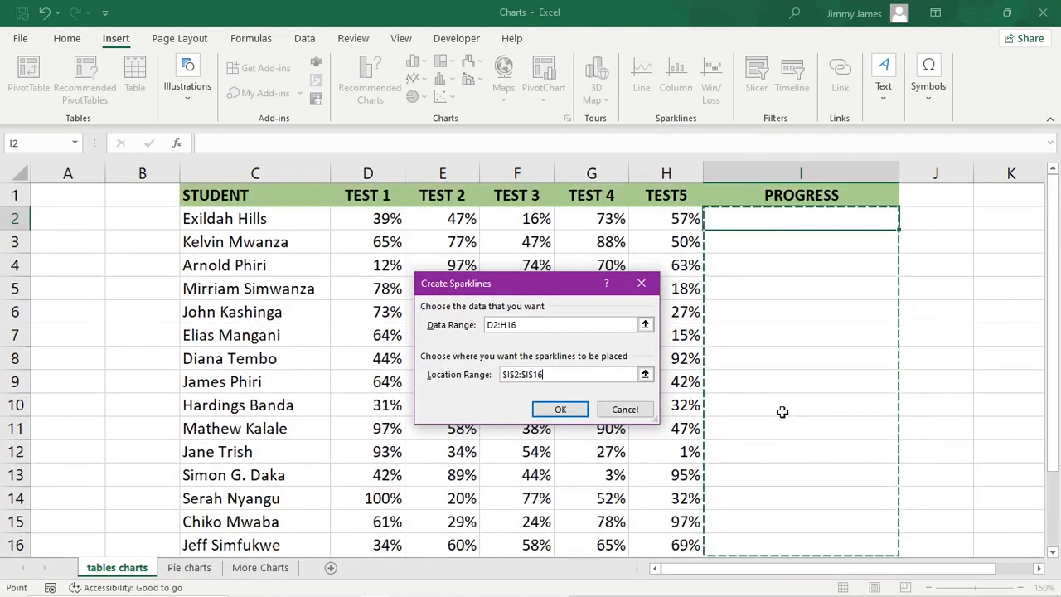
left_click(560, 410)
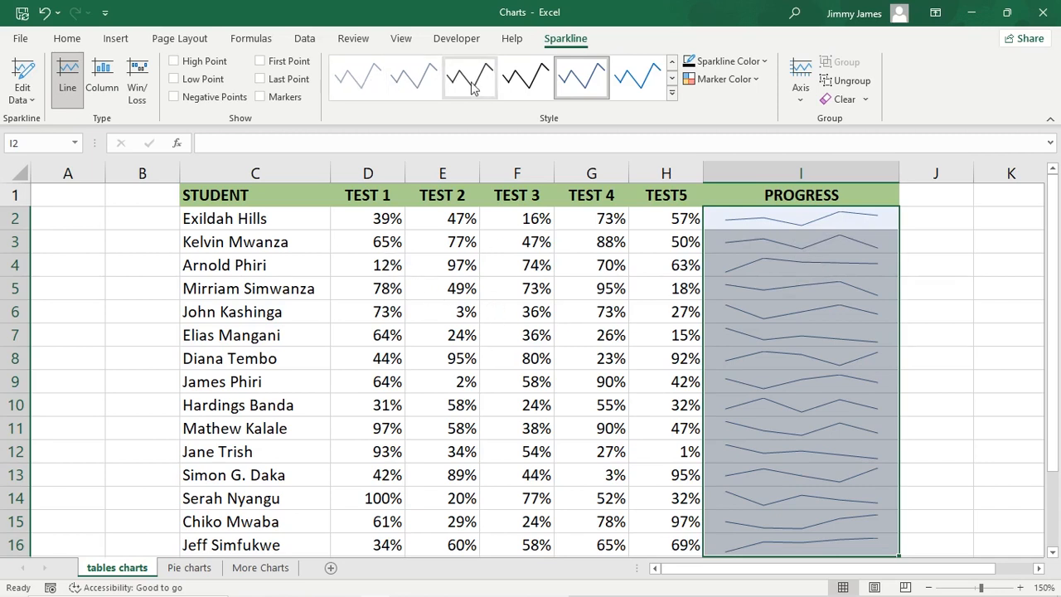
Apply the black line style to the PROGRESS sparklines and mark their high and low points
left_click(528, 90)
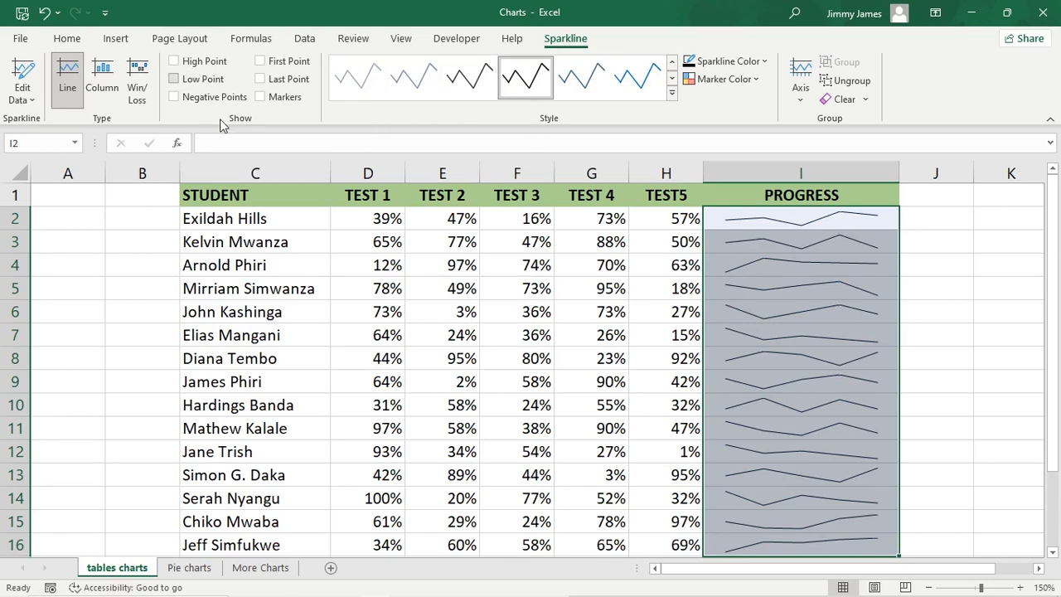
left_click(260, 96)
left_click(259, 96)
left_click(173, 78)
left_click(976, 332)
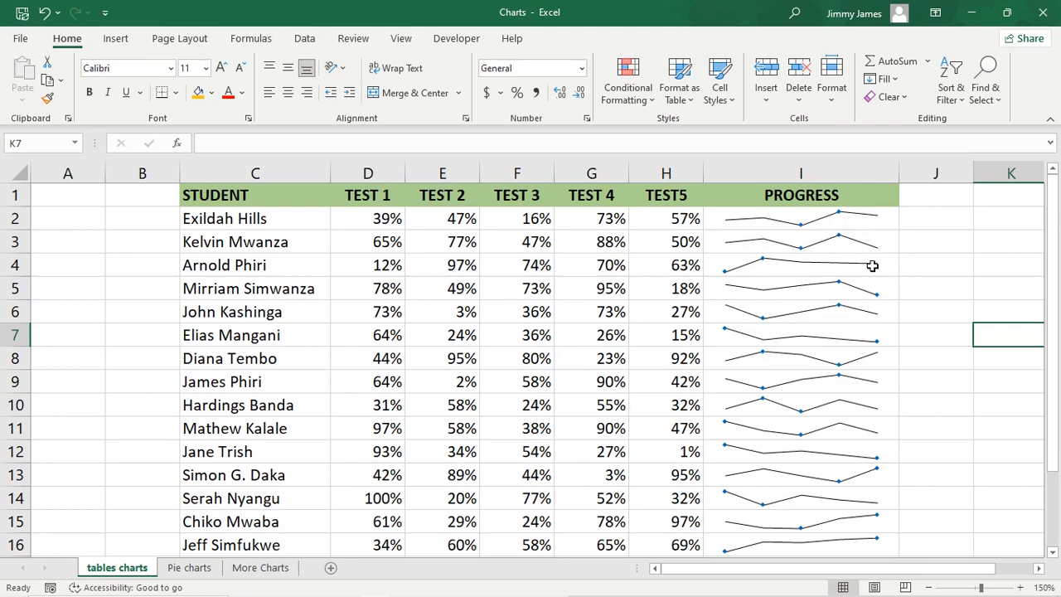
Clear the line sparklines from the PROGRESS cells I2:I16
scroll(776, 332, "down", 1)
scroll(813, 419, "up", 1)
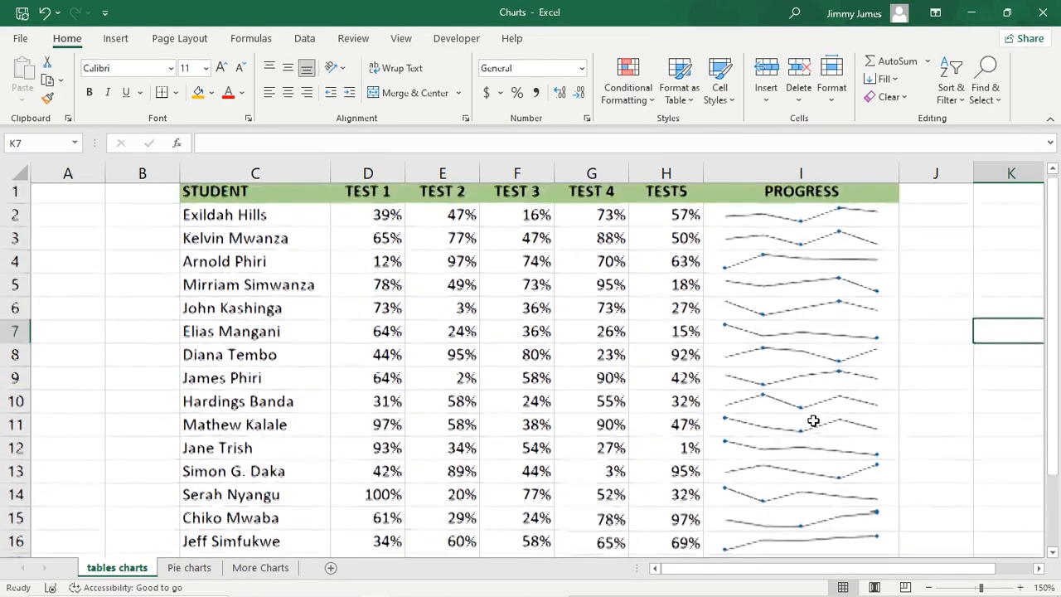
left_click_drag(845, 289, 869, 512)
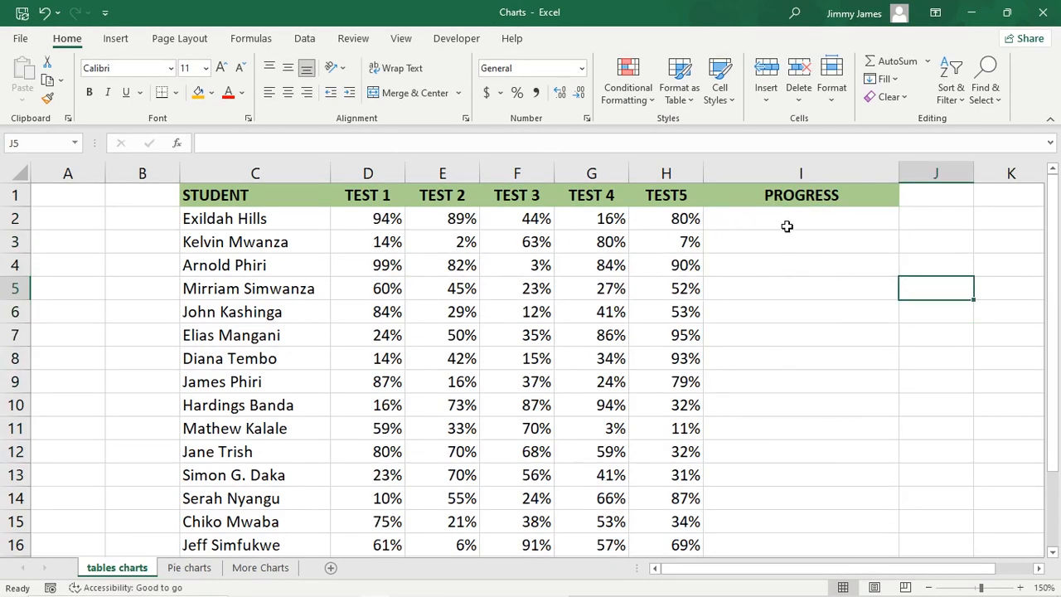
Insert column sparklines in the PROGRESS cells I2:I16 from the test scores in D2:H16
left_click(786, 226)
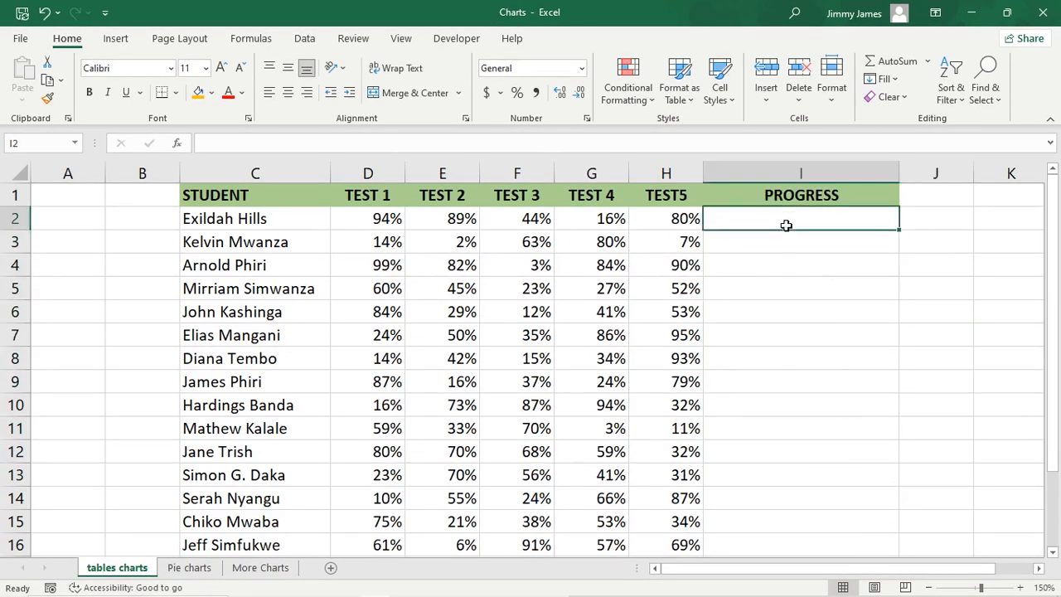
left_click(126, 41)
left_click(678, 86)
left_click_drag(388, 219, 663, 451)
left_click(542, 375)
left_click_drag(746, 217, 788, 543)
left_click(560, 409)
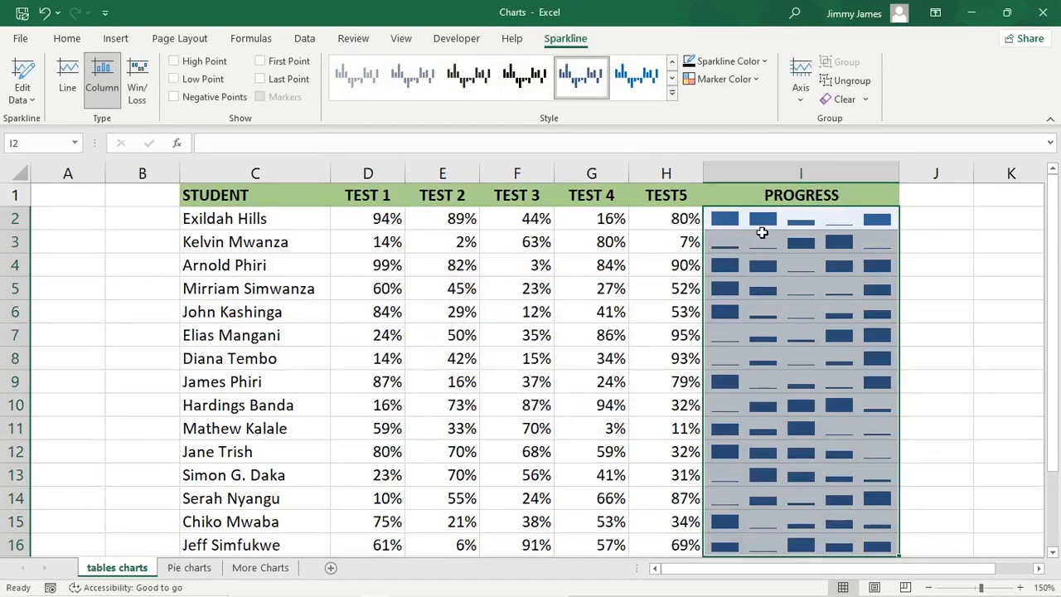
Narrow the PROGRESS column slightly and make rows 2 and 3 taller to enlarge their column sparklines
left_click(968, 271)
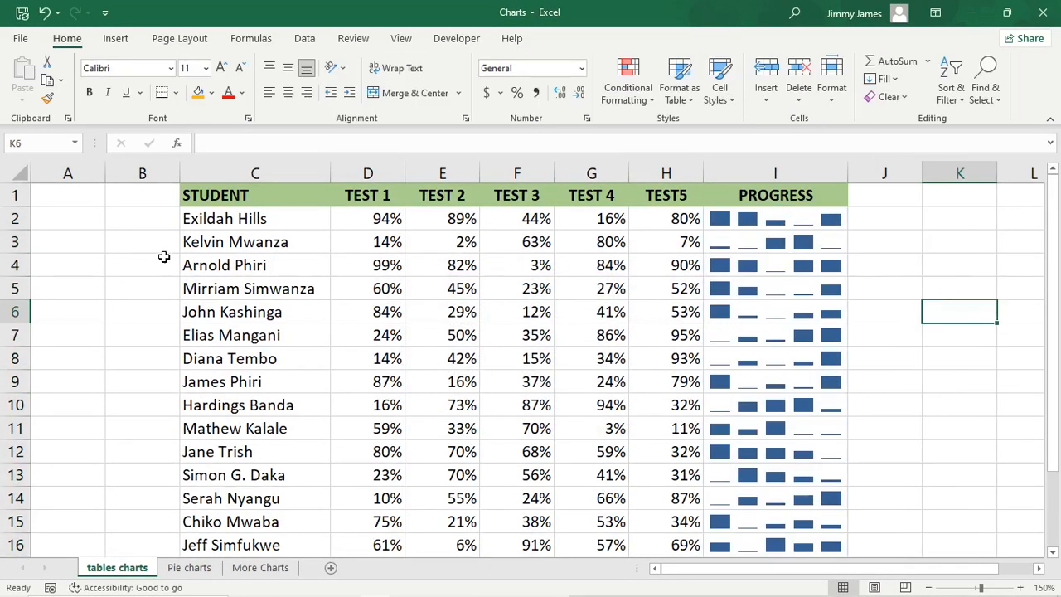
left_click_drag(16, 230, 17, 283)
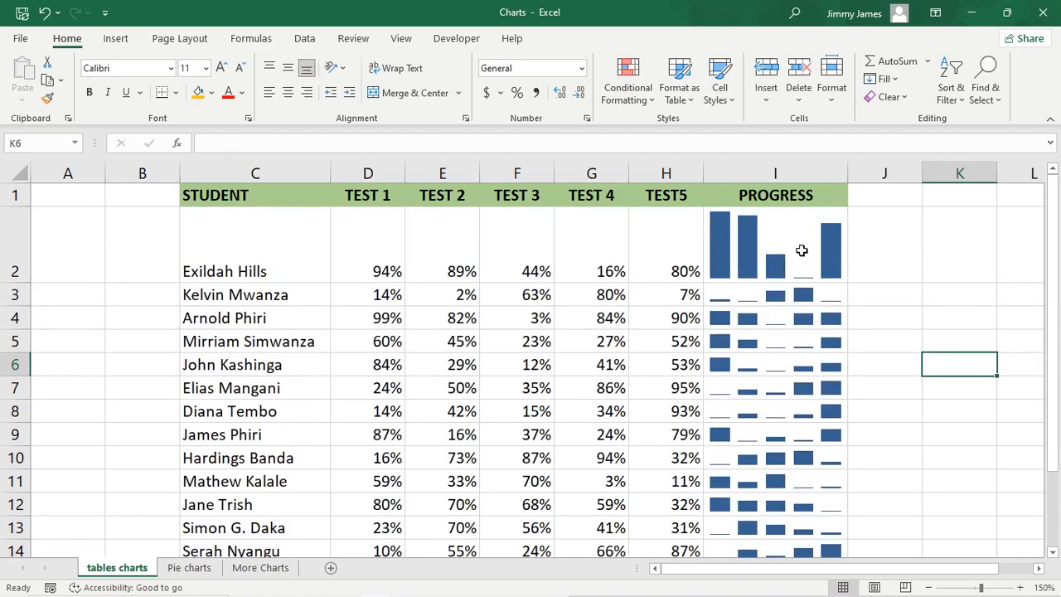
left_click_drag(17, 305, 17, 349)
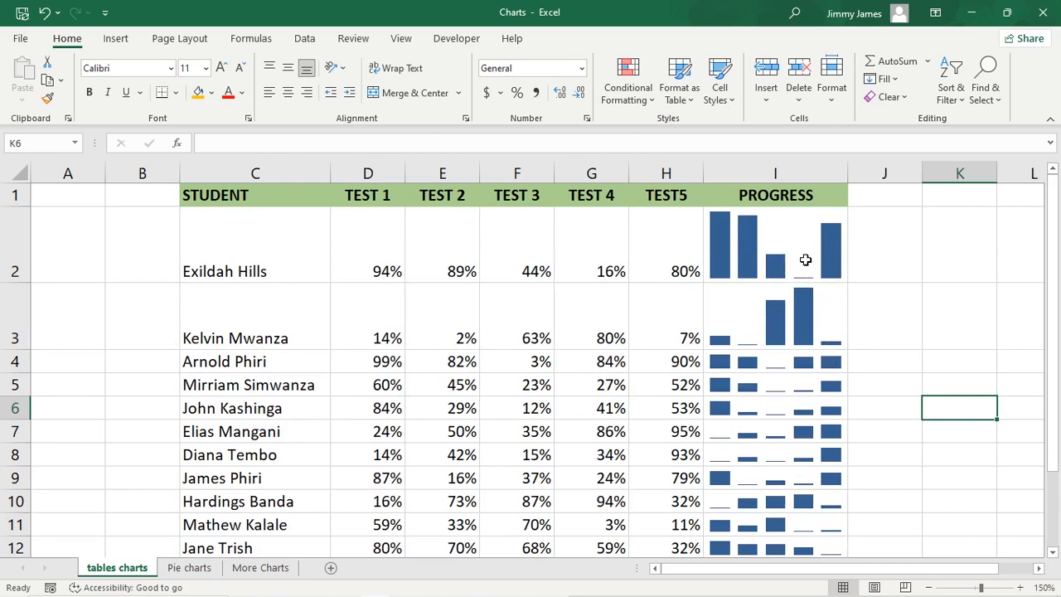
On the Pie charts sheet, insert a 2-D pie chart from the product sales in B2:C6 and place it beside the table
key("ctrl+Page_Down")
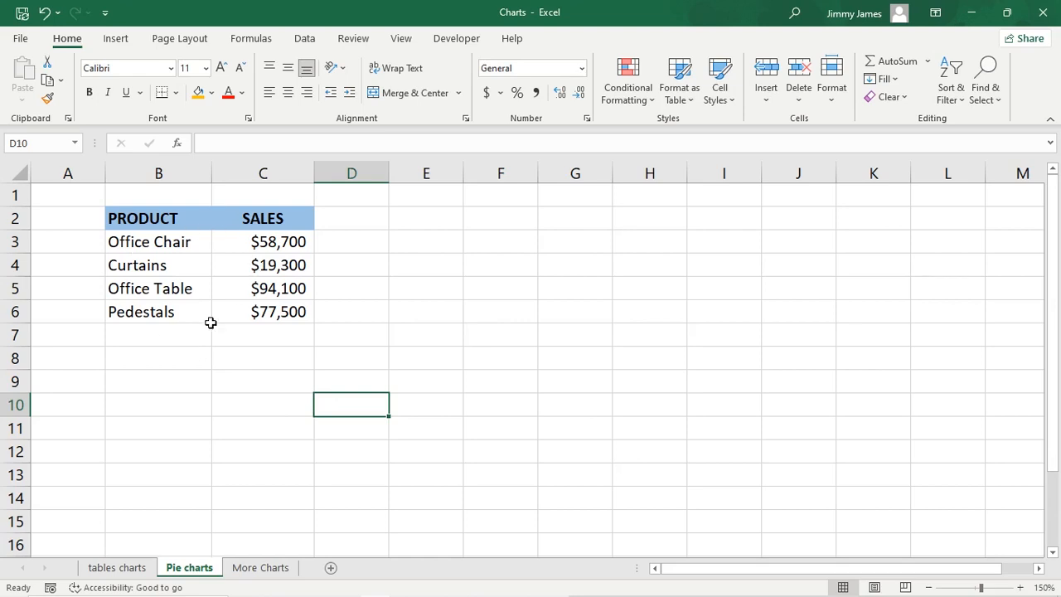
left_click(428, 315)
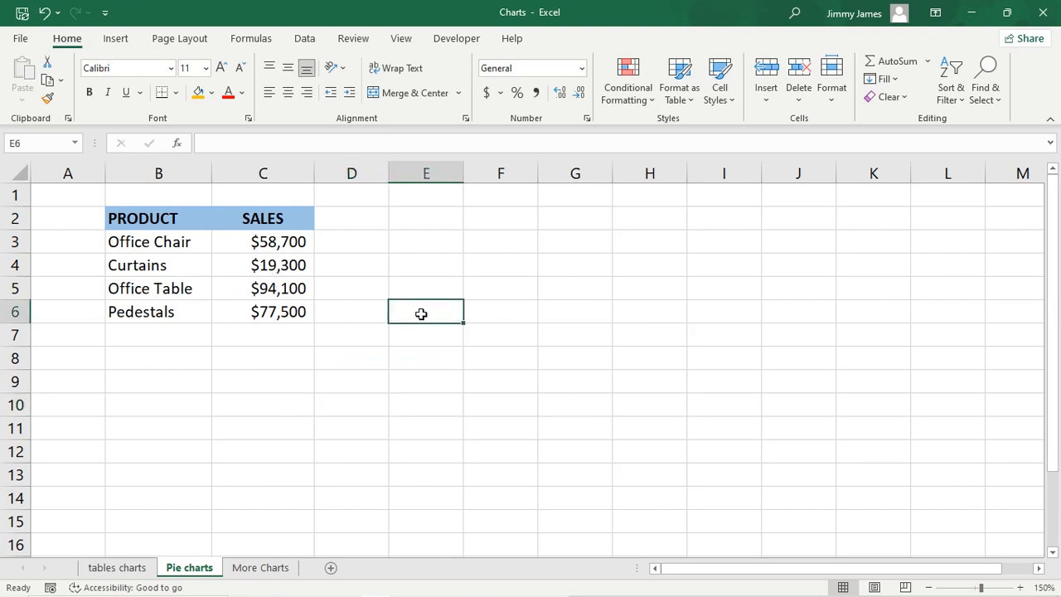
left_click_drag(141, 219, 285, 324)
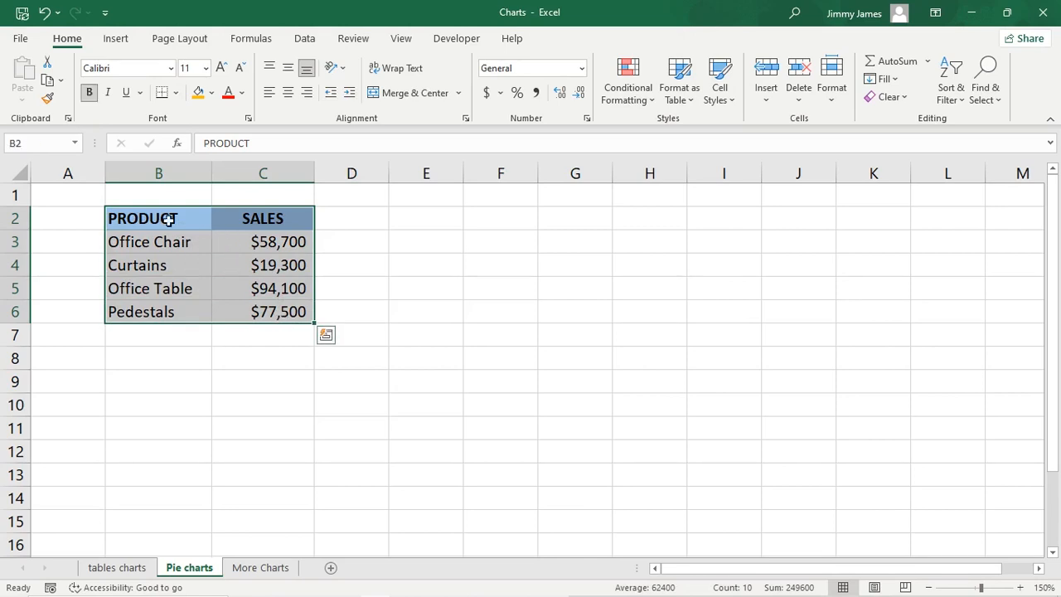
left_click(116, 39)
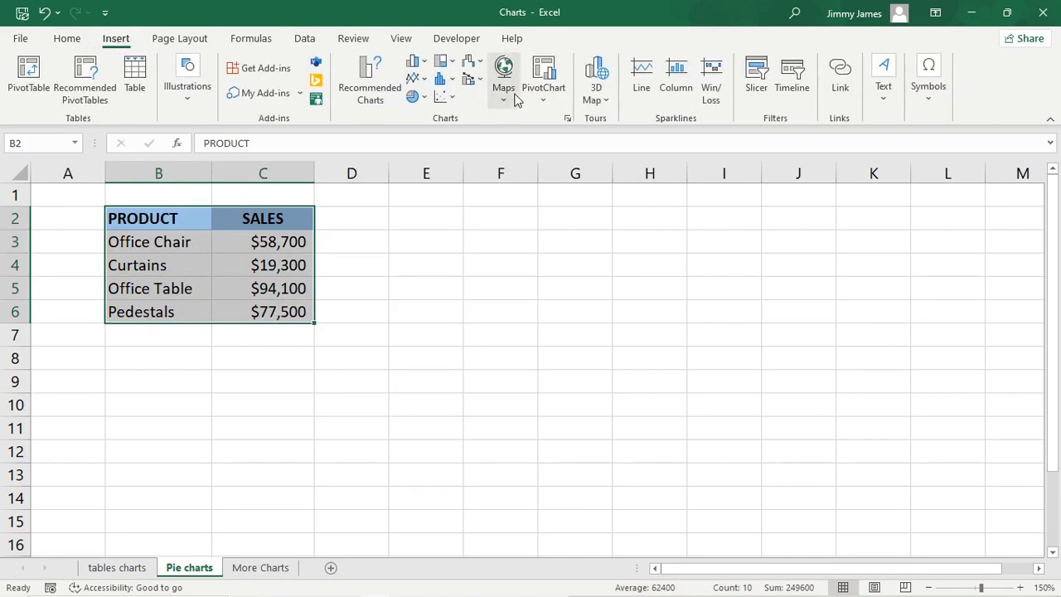
left_click(425, 98)
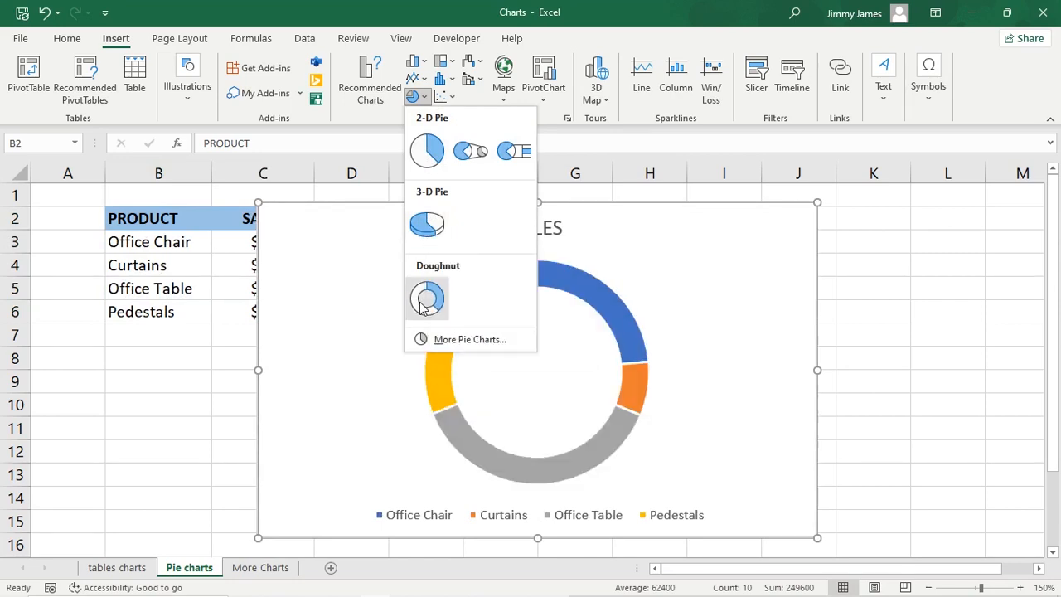
left_click(427, 149)
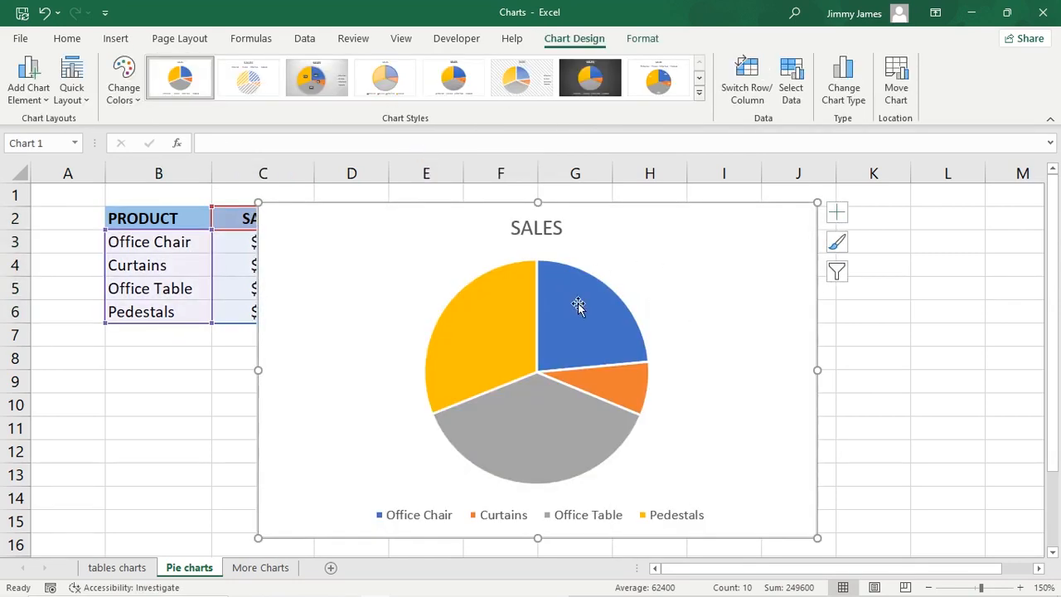
left_click_drag(659, 269, 745, 271)
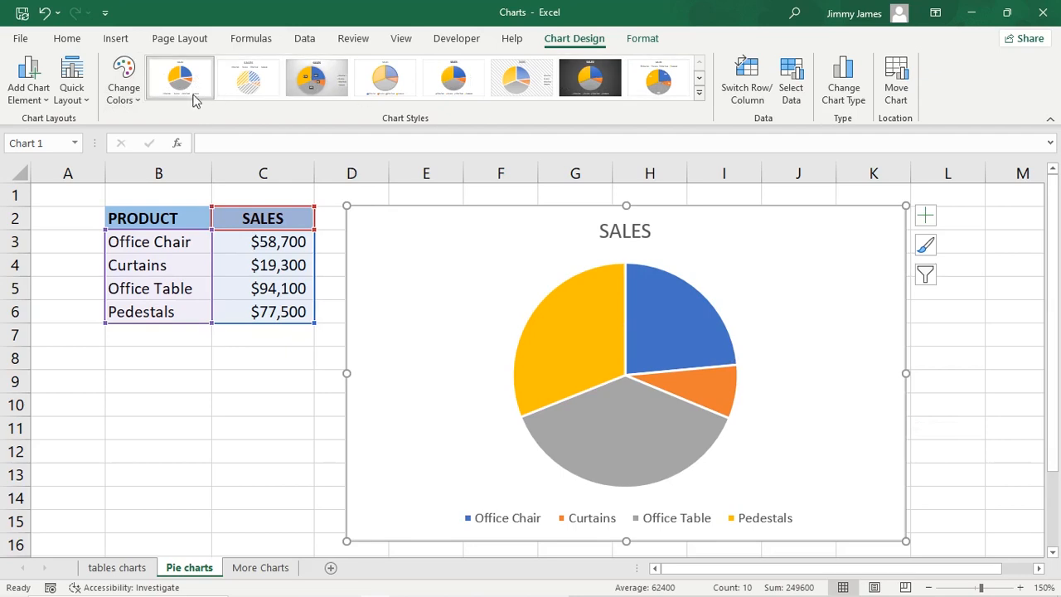
Recolour the pie chart with the blue monochromatic palette, try the dark chart style, and settle on the first chart style
left_click(310, 78)
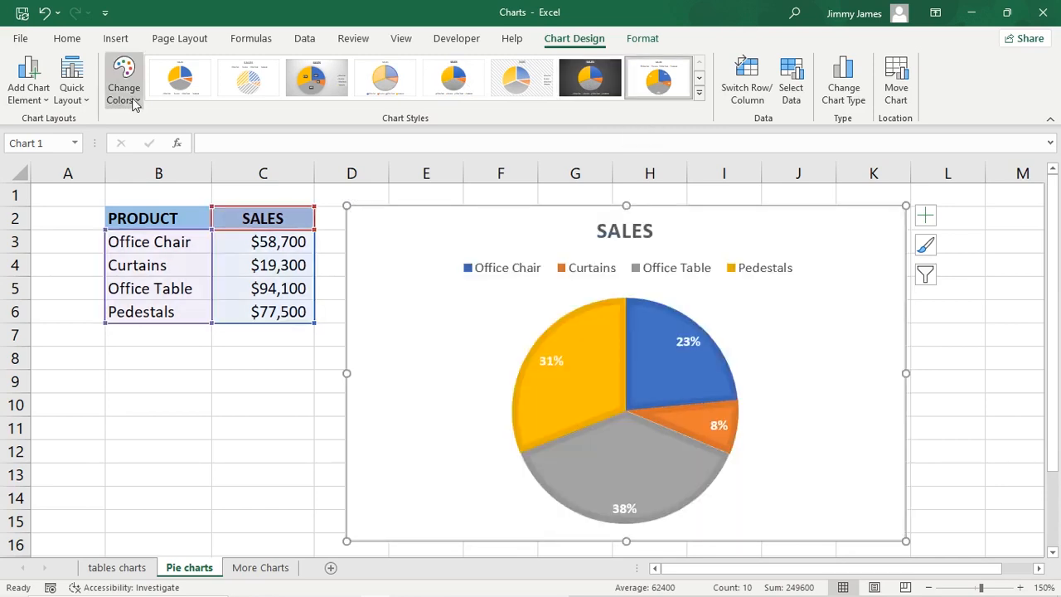
left_click(123, 91)
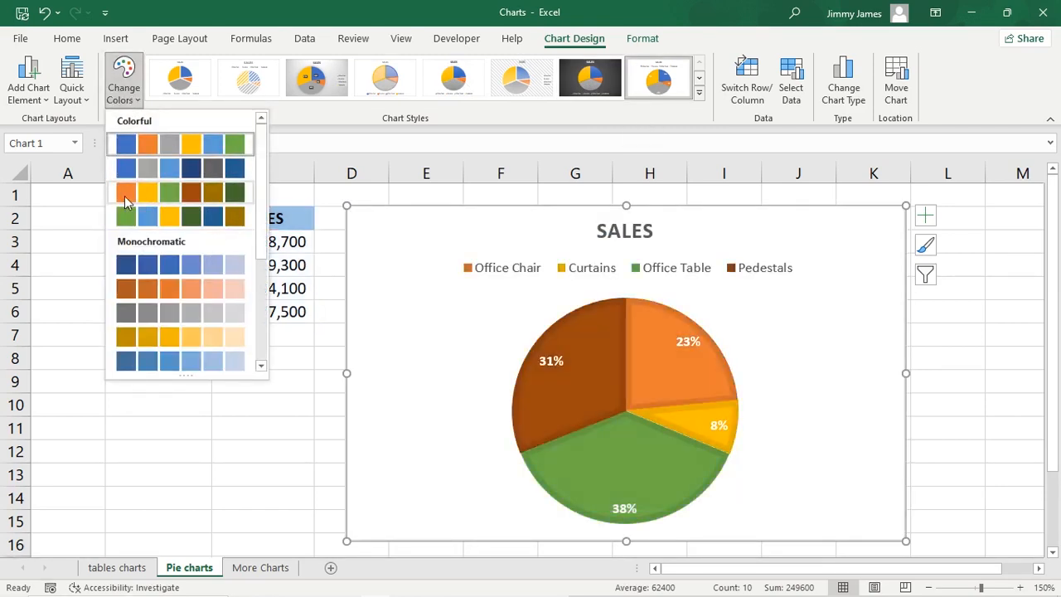
left_click(159, 271)
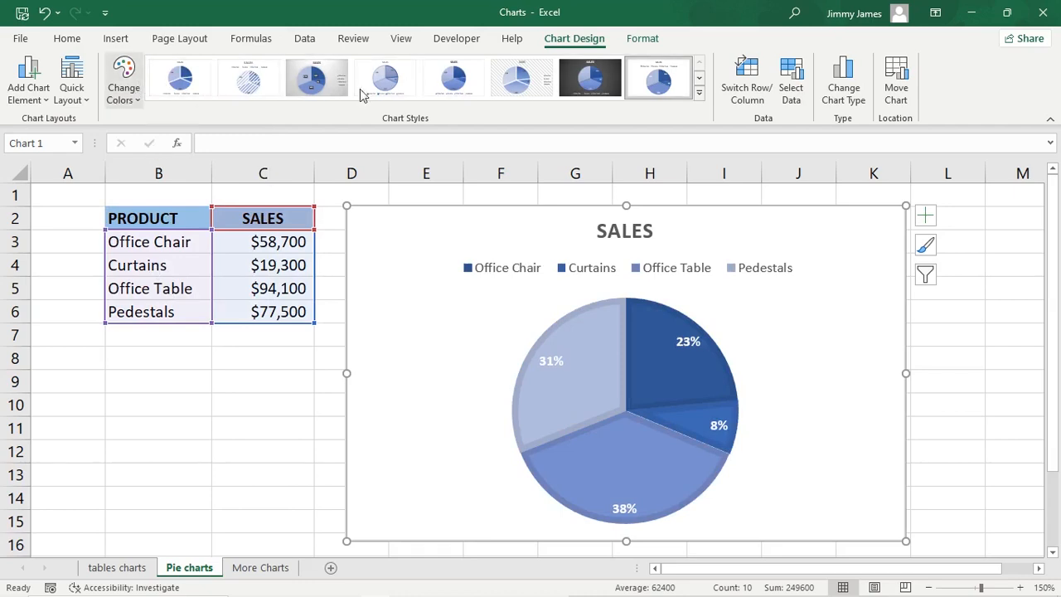
left_click(584, 83)
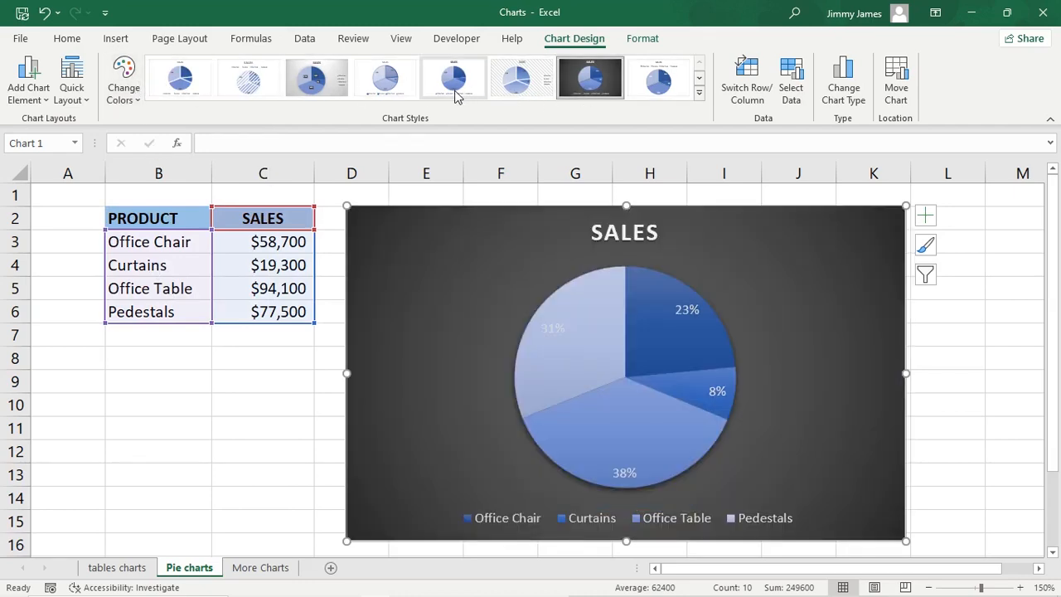
left_click(184, 81)
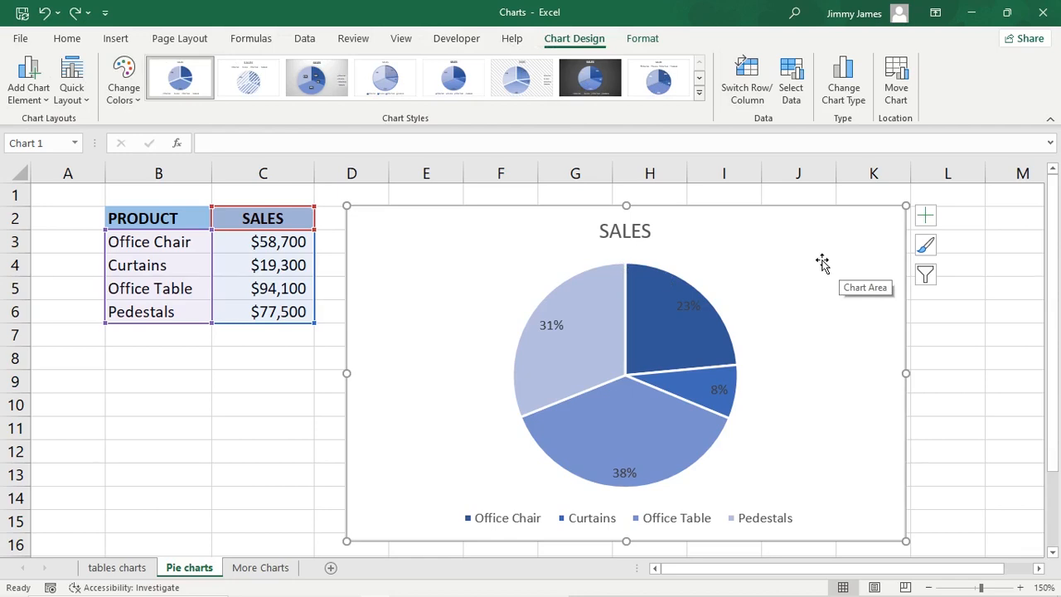
Open the formatting options for the pie's data labels, try turning off the percentages, and undo that change
left_click(665, 292)
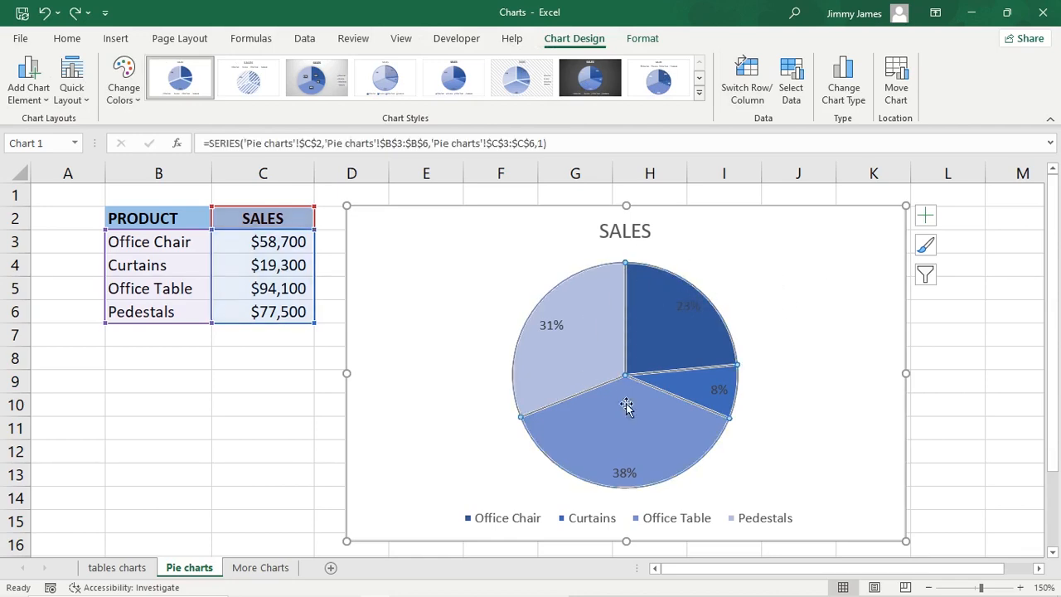
right_click(583, 316)
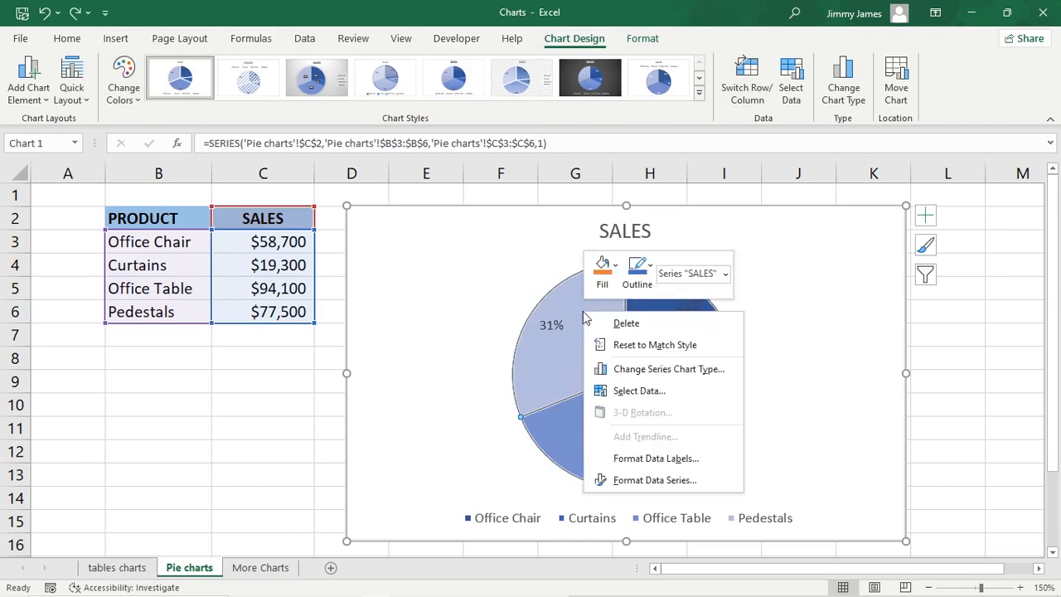
left_click(661, 460)
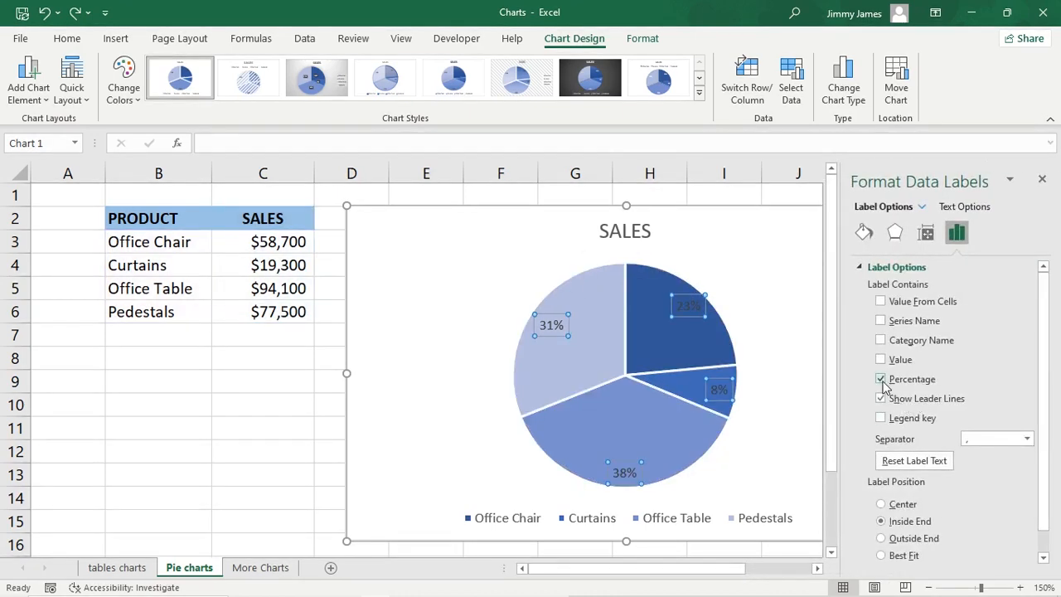
left_click(881, 380)
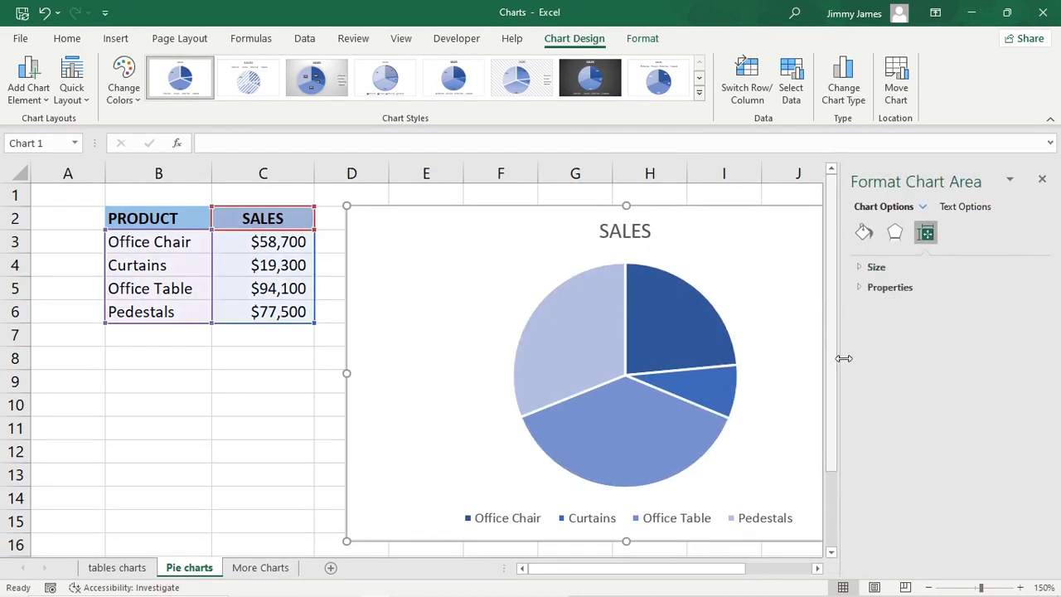
key("ctrl+z")
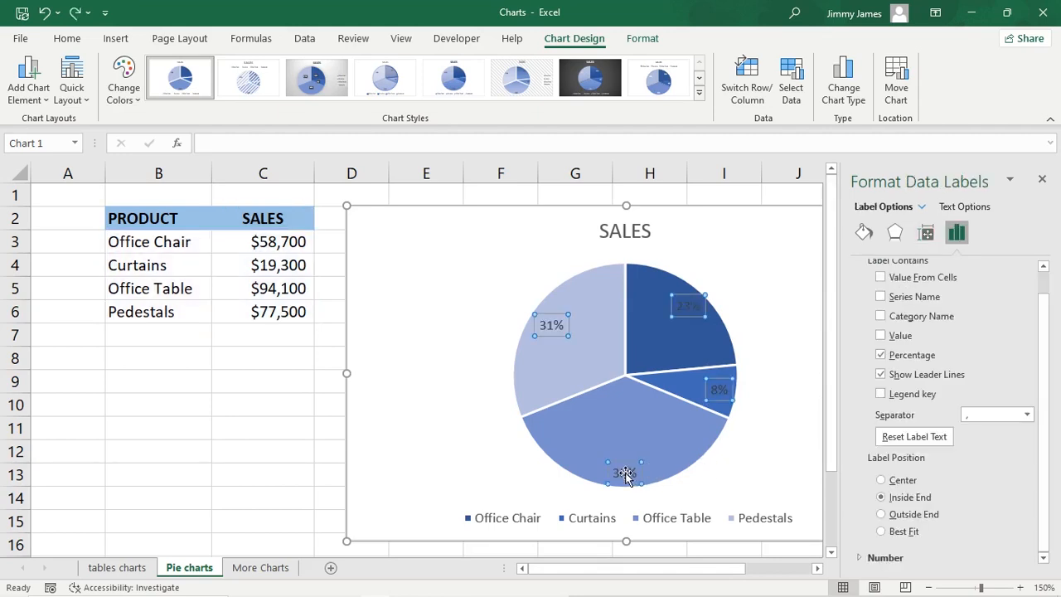
Try the Center, Outside End and Best Fit positions for the pie's data labels and settle on Outside End
left_click(881, 481)
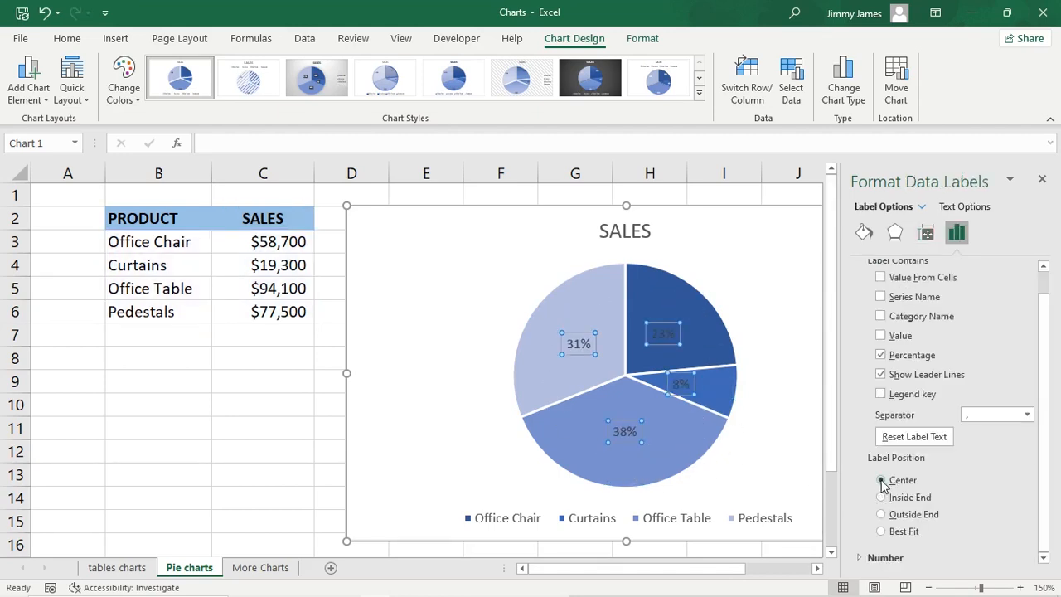
left_click(881, 515)
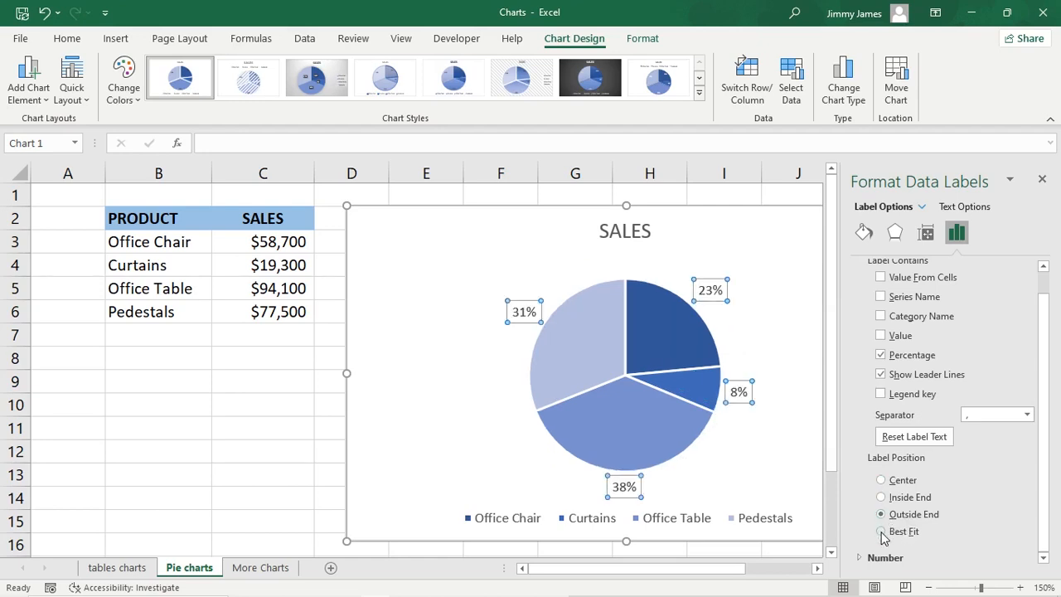
left_click(882, 533)
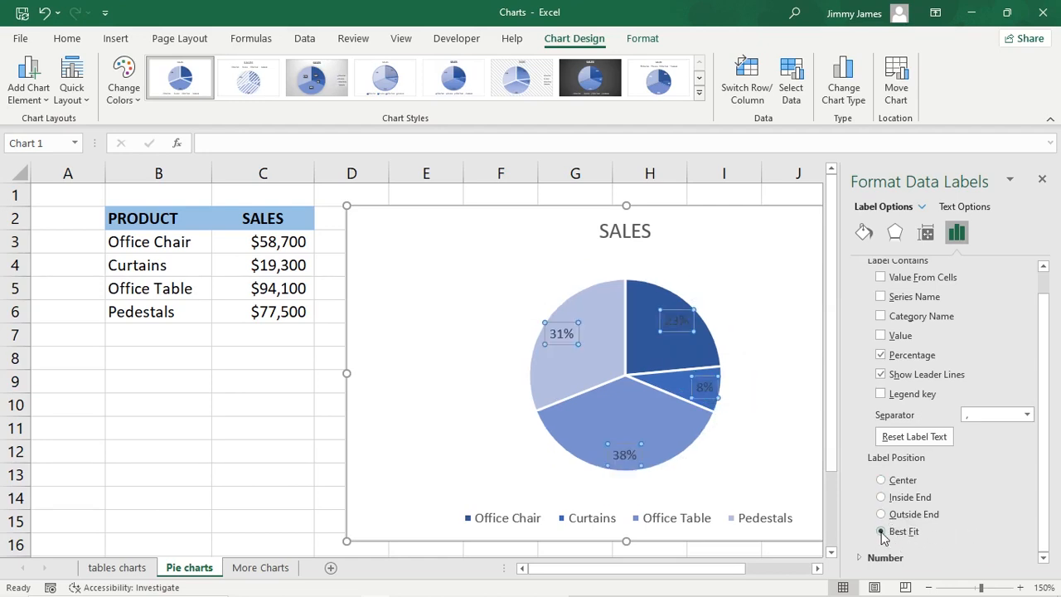
left_click(880, 514)
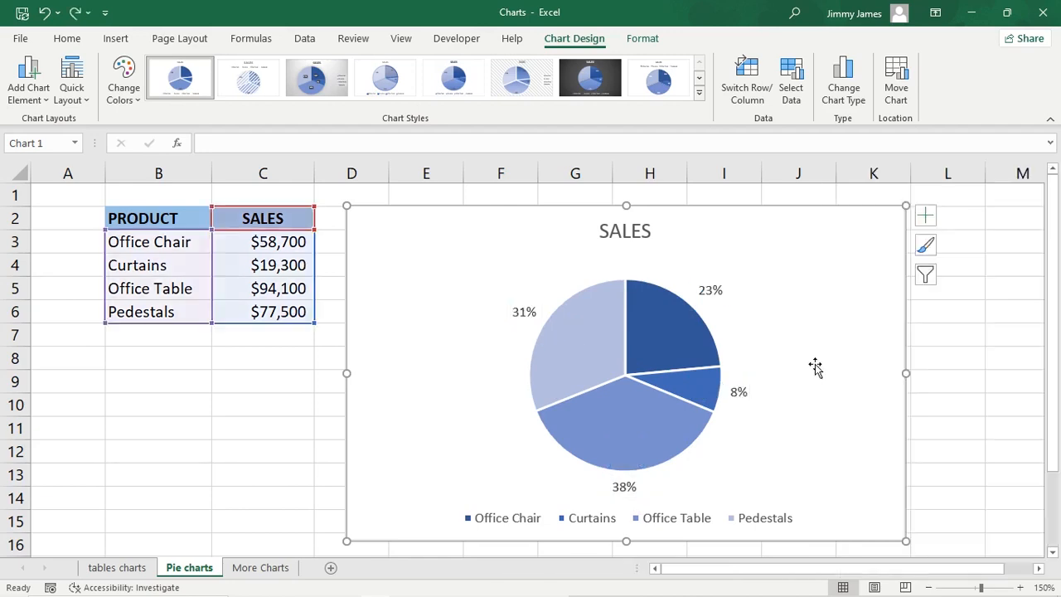
Change the pie chart's title to SALES FOR 2023
left_click(633, 230)
left_click(614, 232)
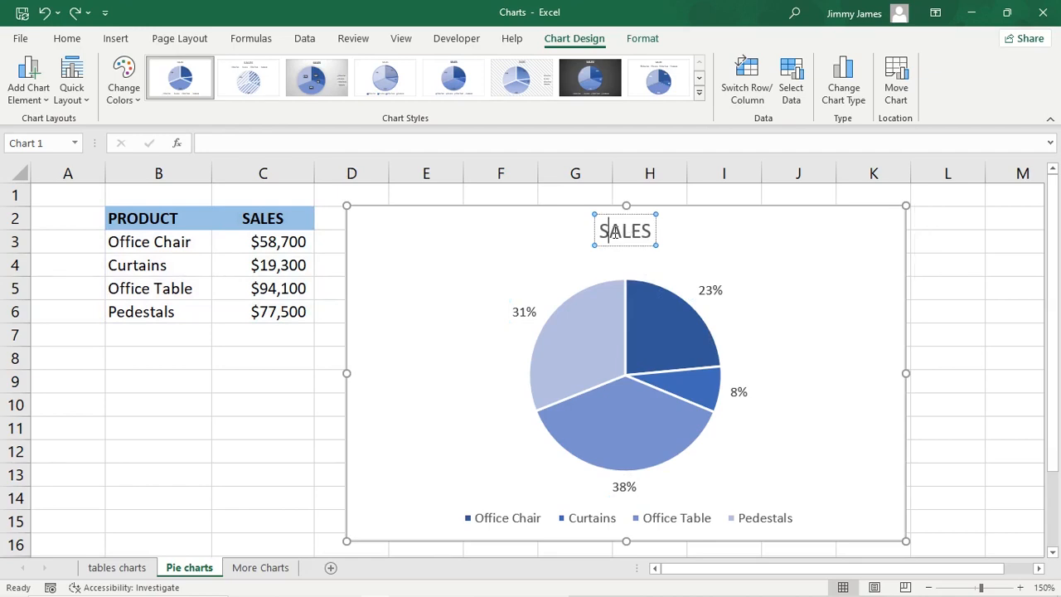
double_click(654, 232)
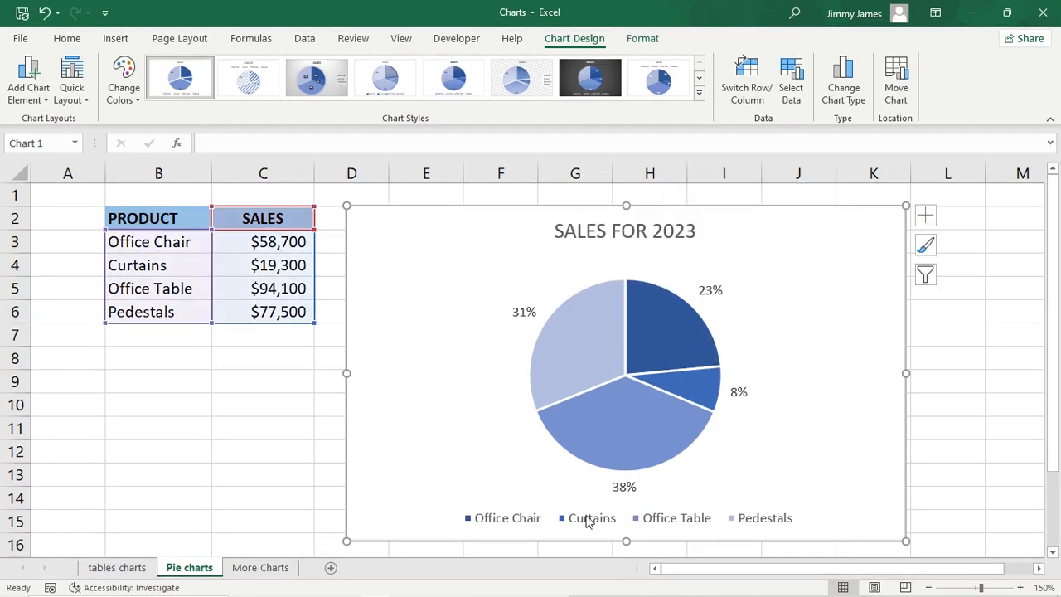
Delete the pie chart's legend and undo the deletion
left_click(588, 520)
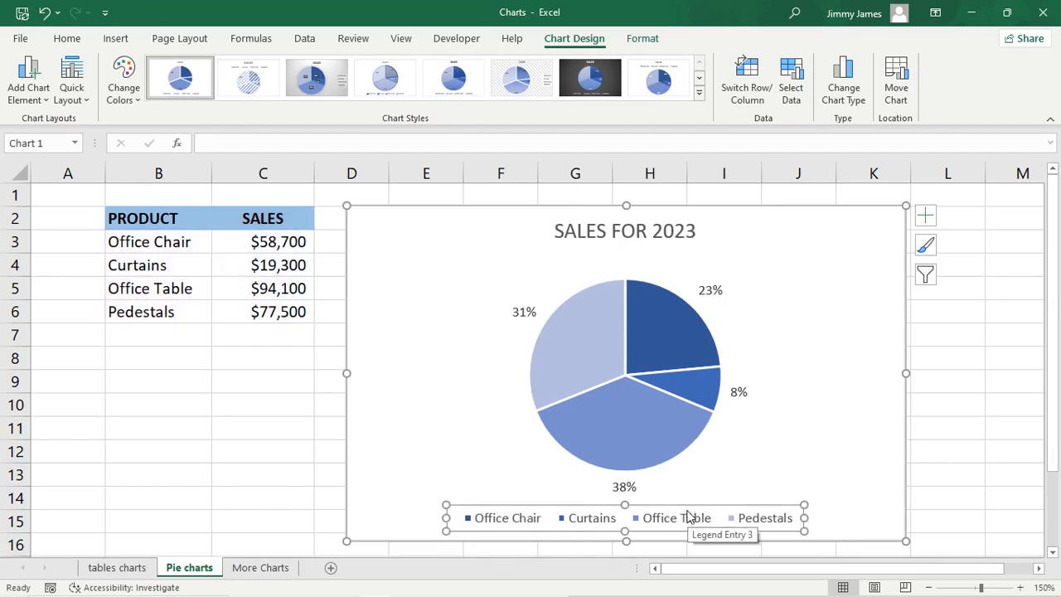
key("Delete")
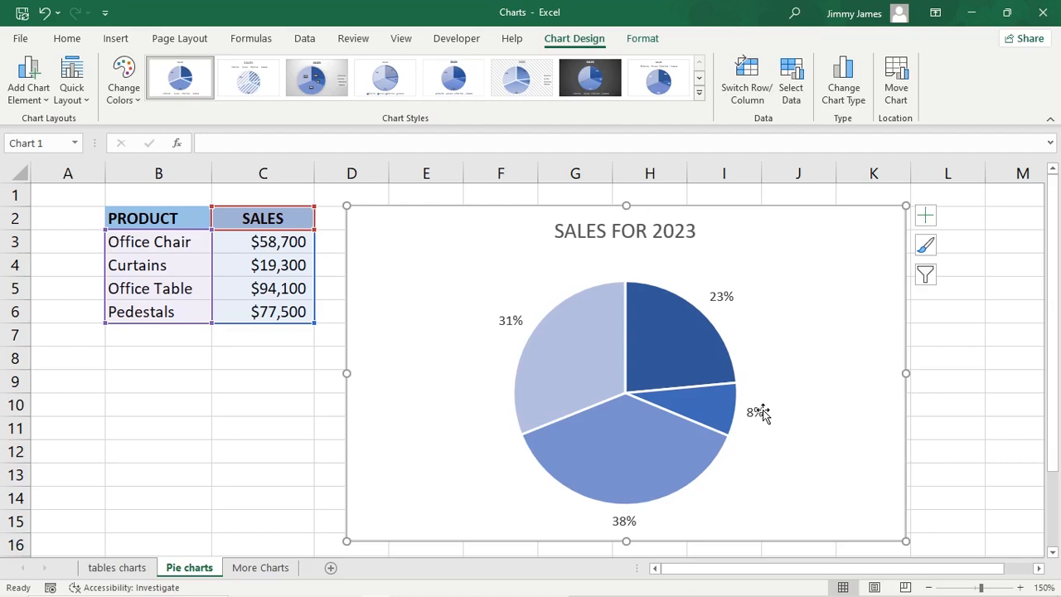
key("ctrl+z")
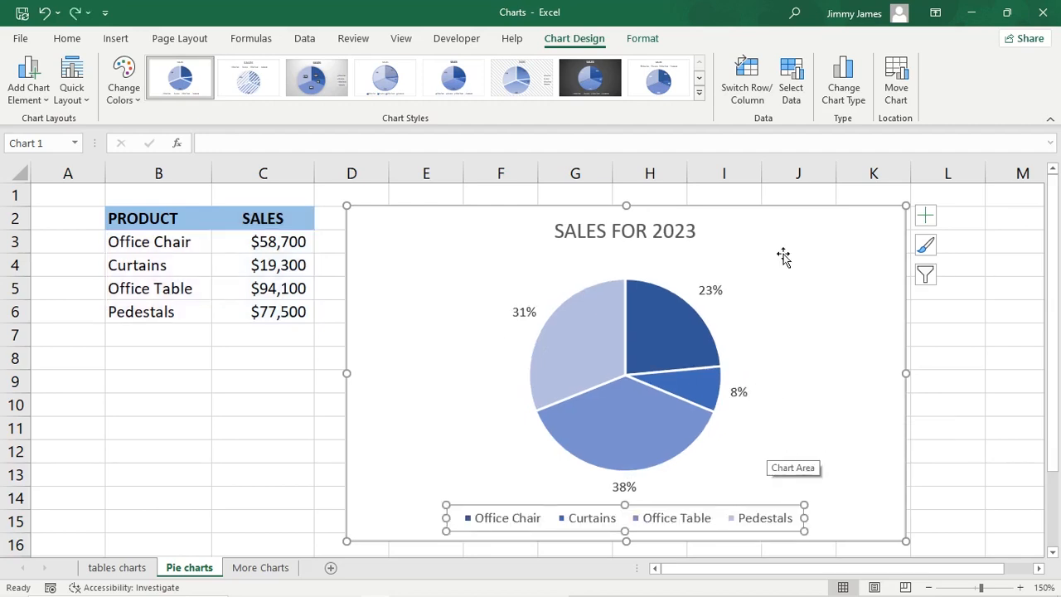
Move the SALES FOR 2023 pie chart slightly and change its chart type to a bar chart
left_click_drag(784, 257, 793, 248)
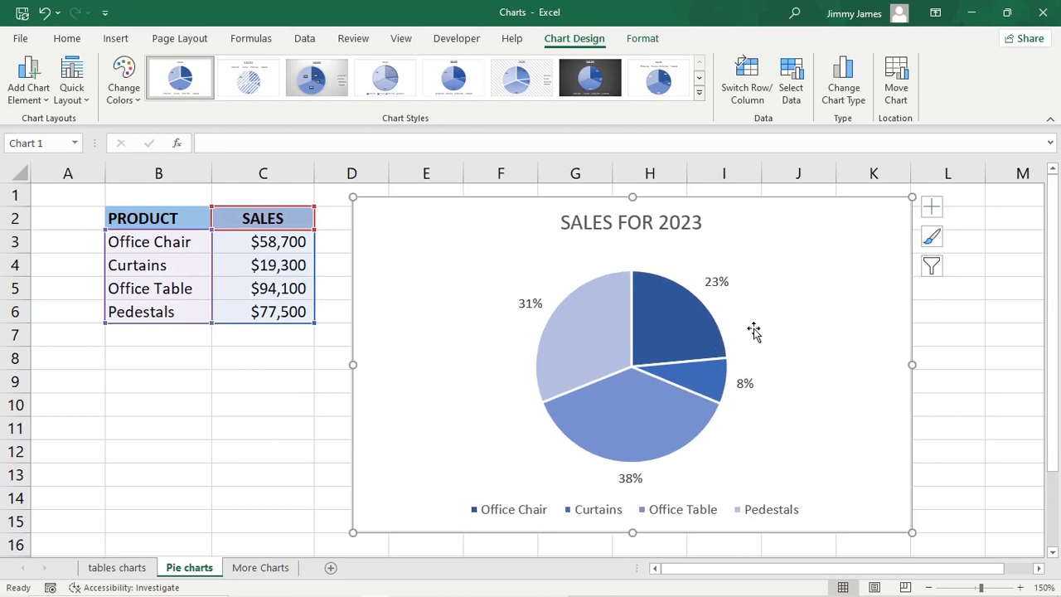
right_click(754, 315)
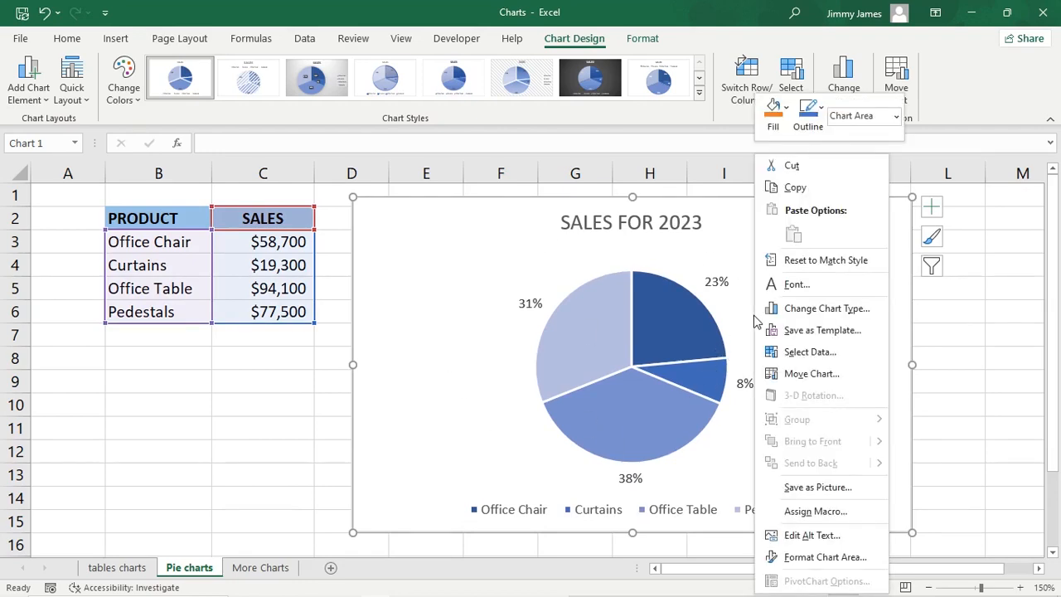
left_click(824, 308)
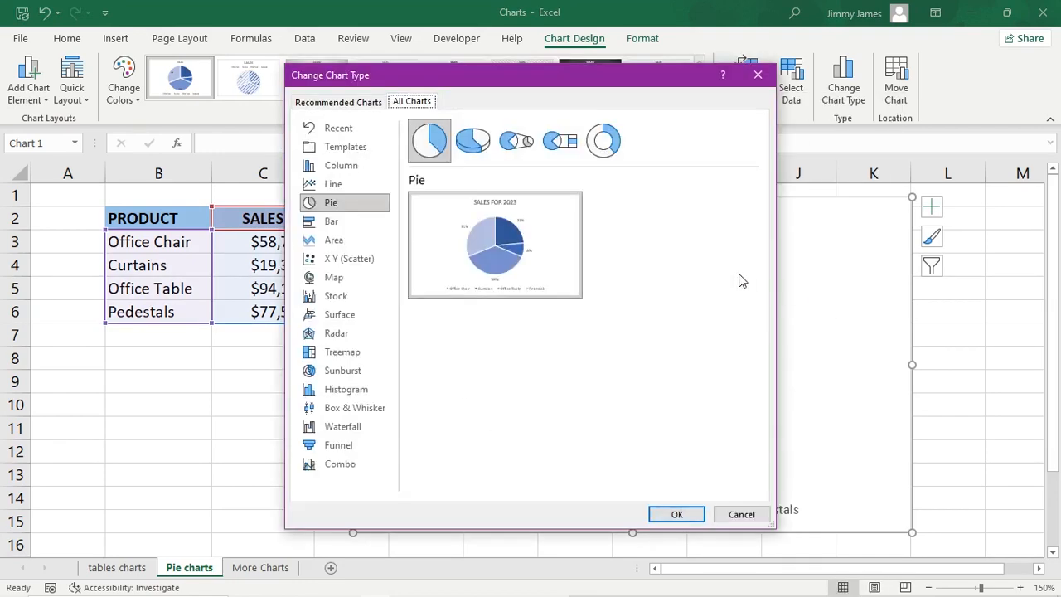
left_click(338, 224)
key("Return")
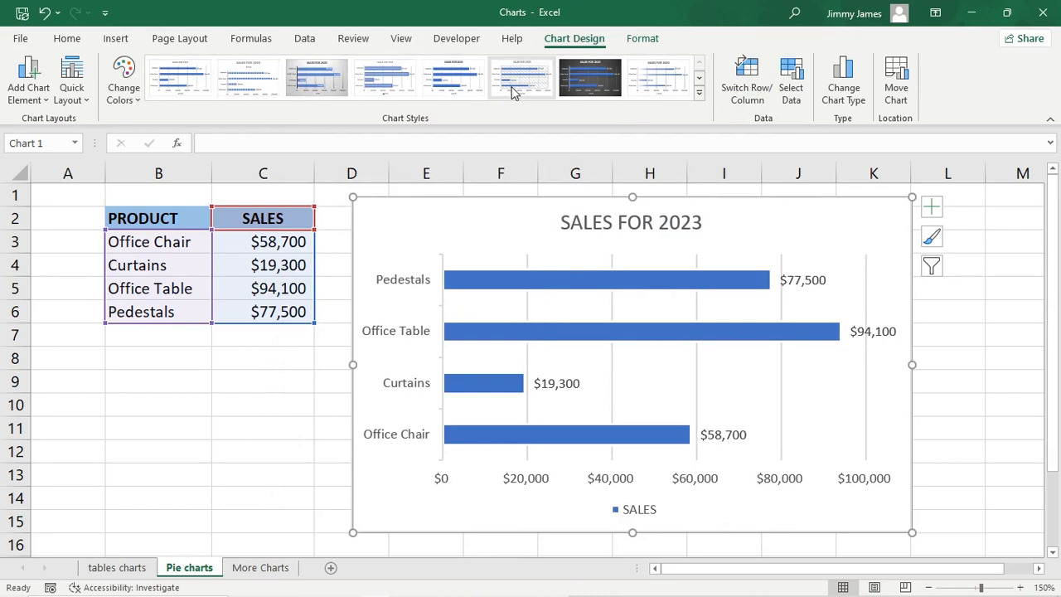
Try the gradient-bar style and another chart style on the bar chart, and settle on the first style with solid blue bars
left_click(656, 91)
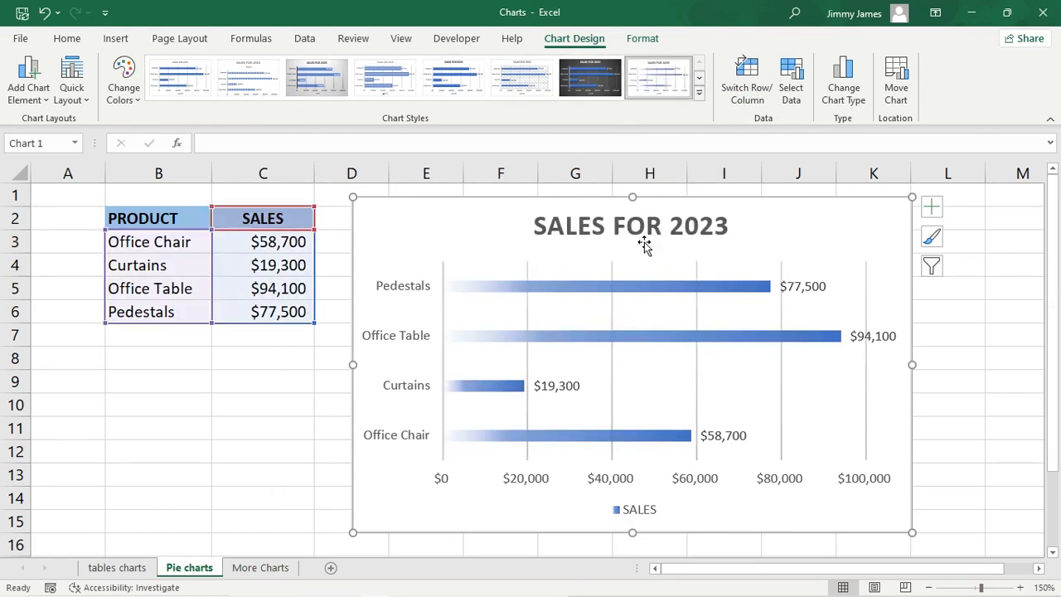
left_click(315, 81)
left_click(180, 77)
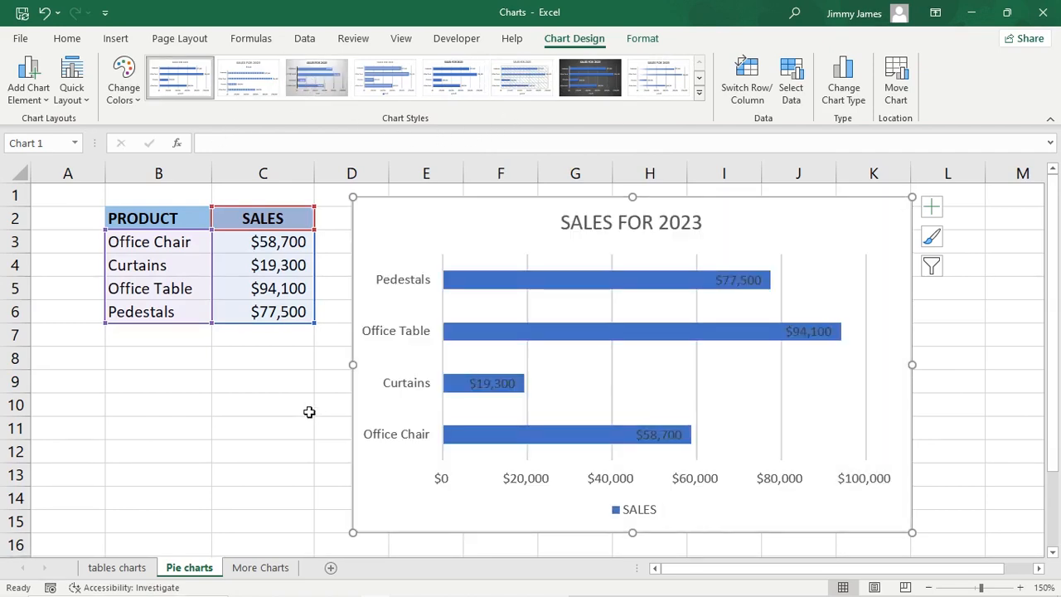
left_click(308, 419)
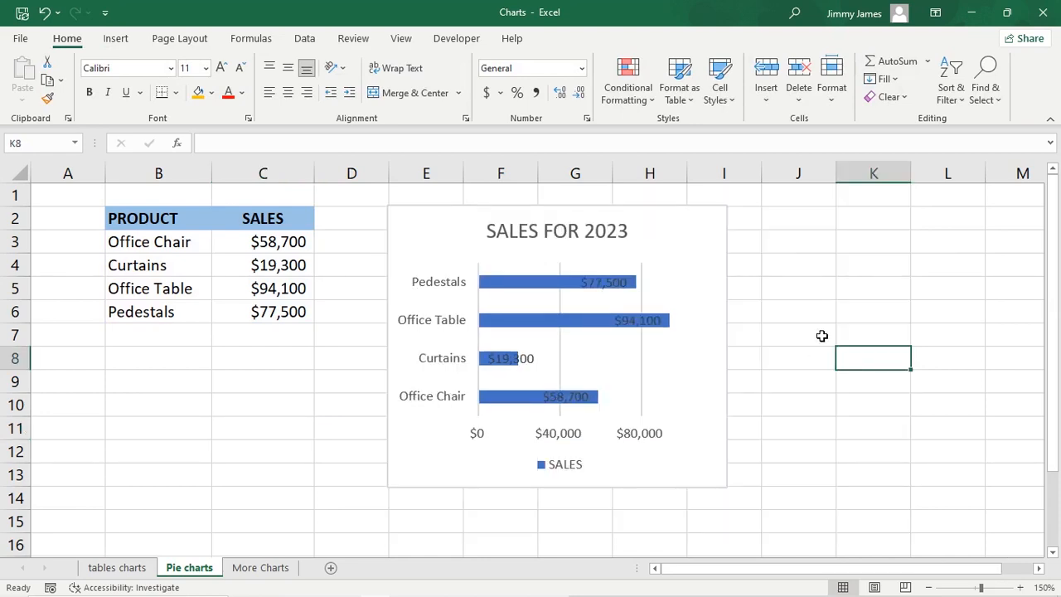
Insert the recommended line chart for the monthly sales and profit data in B2:D14 of the More Charts sheet
left_click(270, 568)
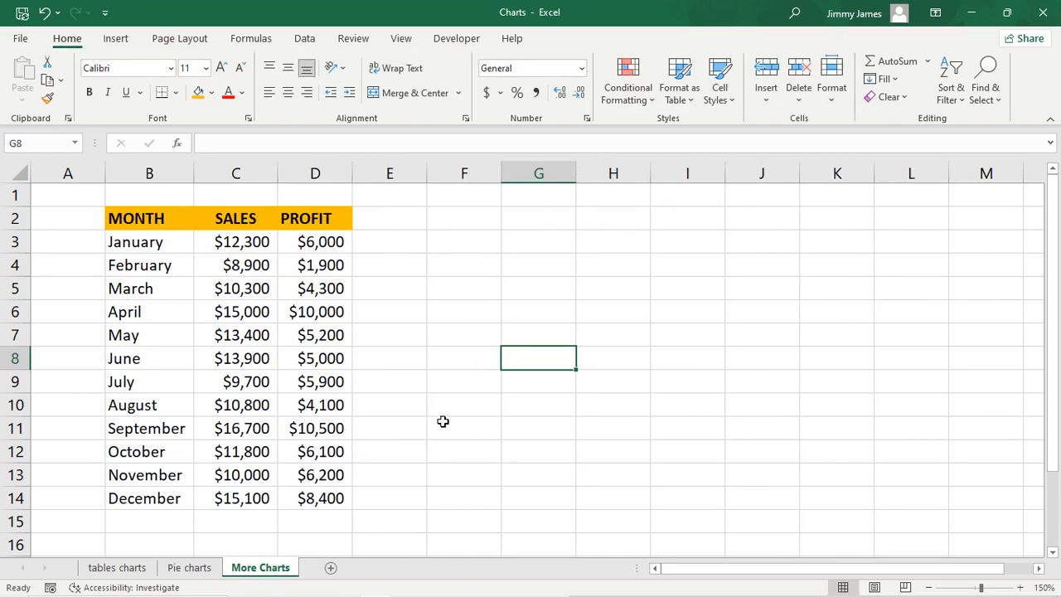
left_click_drag(152, 217, 345, 504)
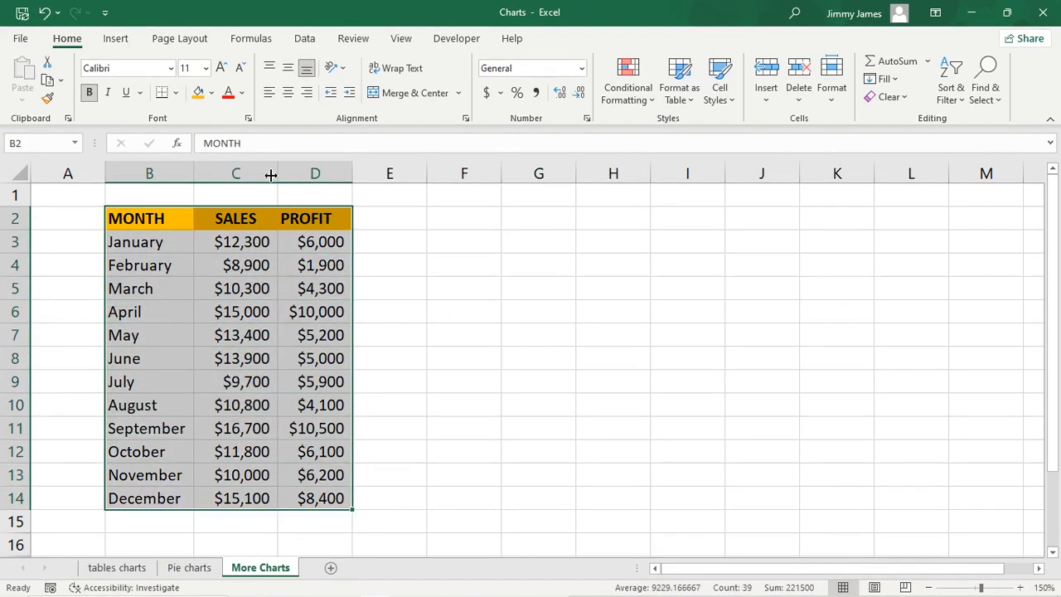
left_click(122, 40)
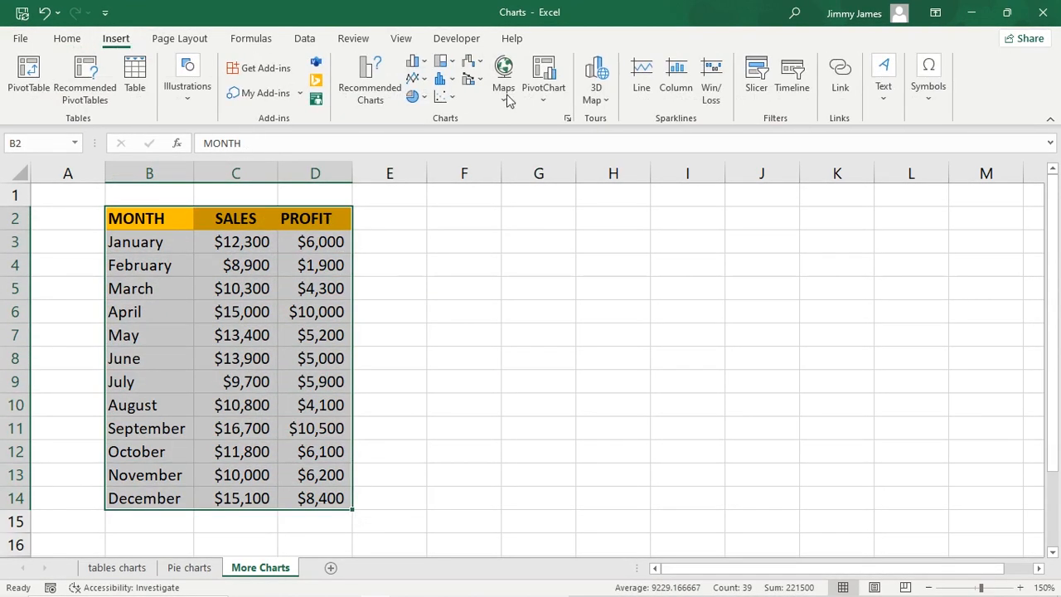
left_click(373, 100)
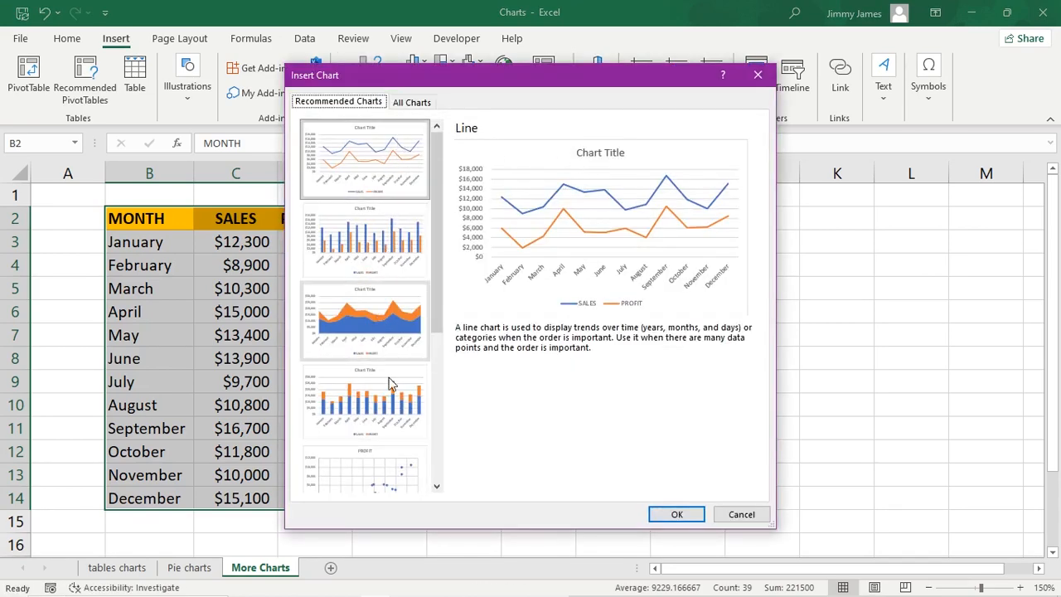
left_click(365, 168)
left_click(675, 512)
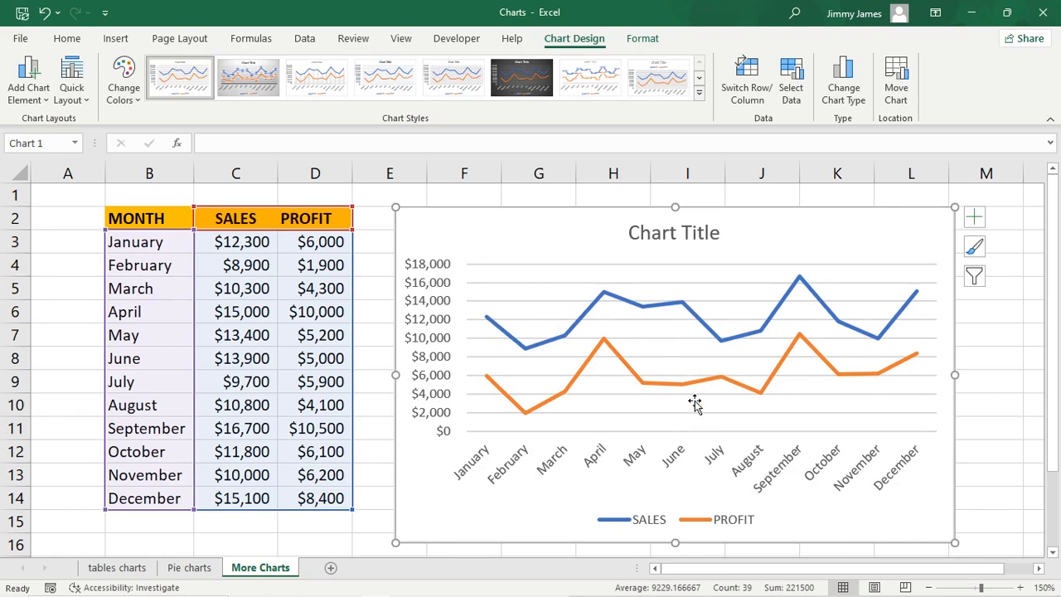
Compare the combo chart variants, change the line chart to Clustered Column - Line, and shrink it to end at column K, row 13
left_click(842, 99)
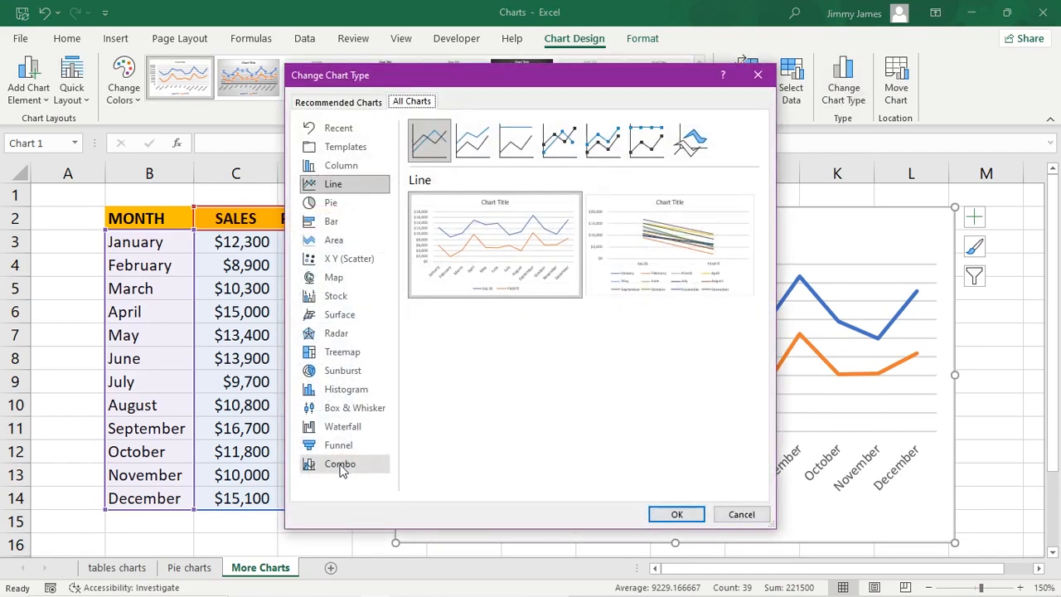
left_click(347, 467)
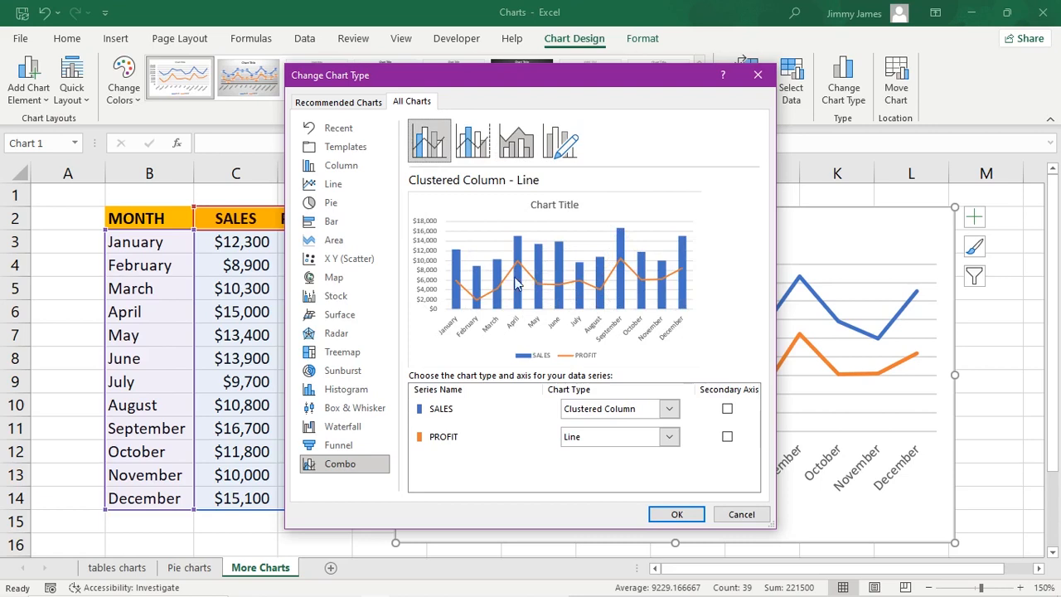
left_click(468, 147)
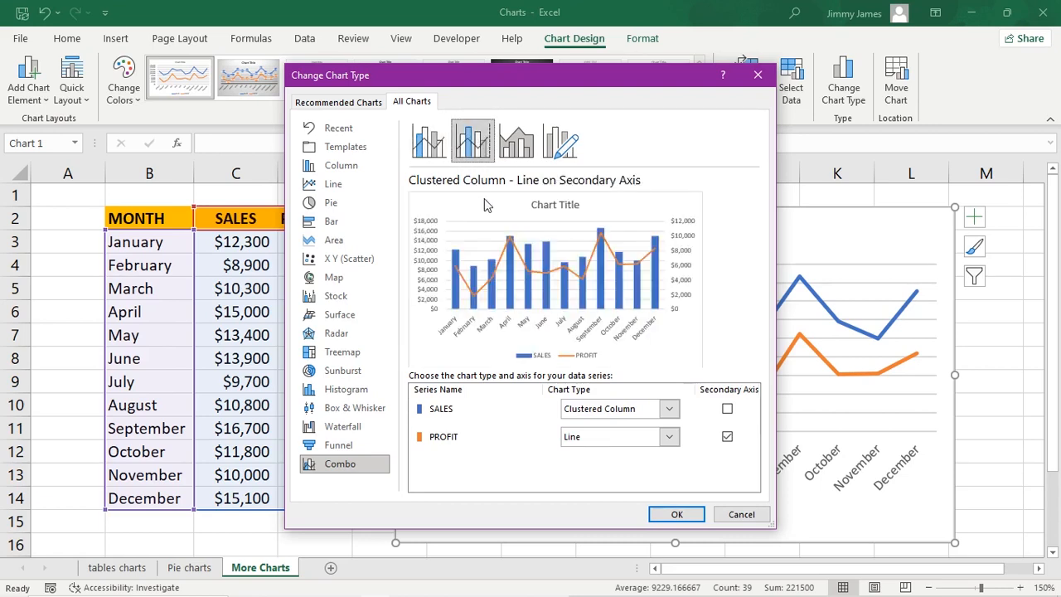
left_click(517, 142)
left_click(569, 154)
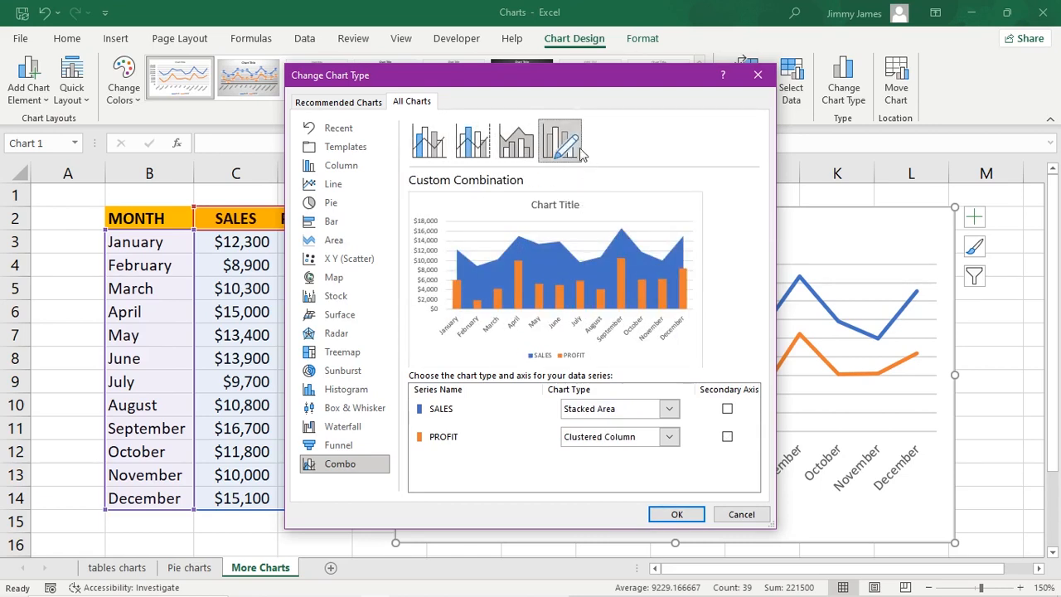
left_click(430, 143)
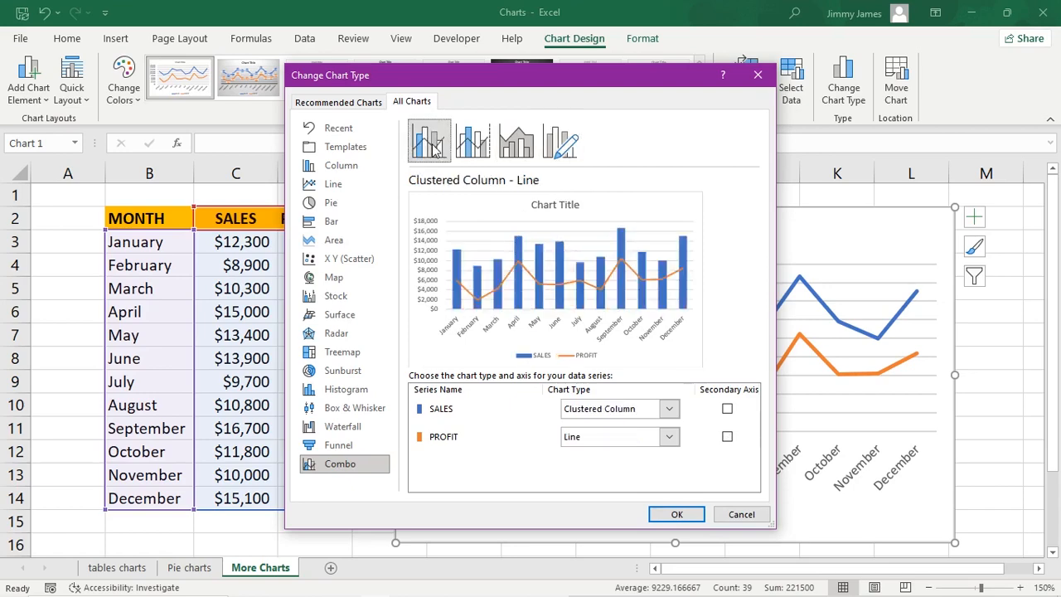
left_click(676, 515)
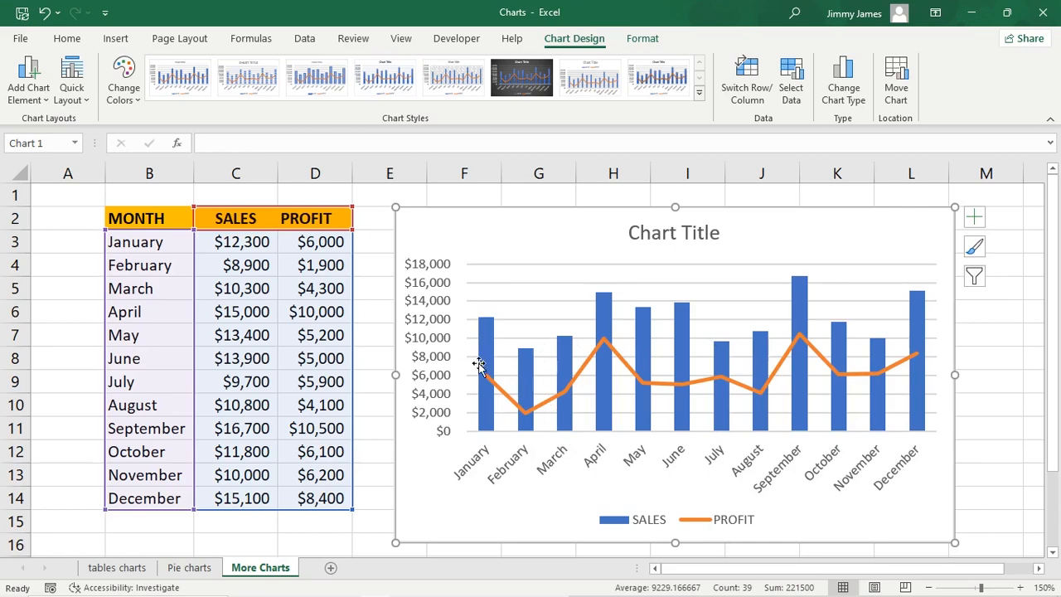
left_click_drag(954, 542, 867, 484)
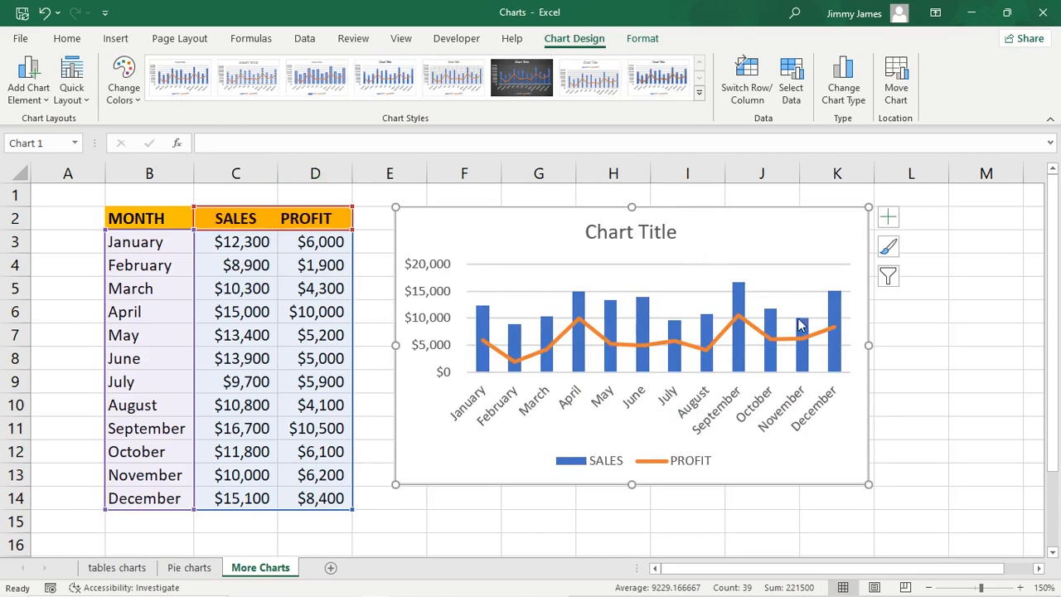
left_click(962, 394)
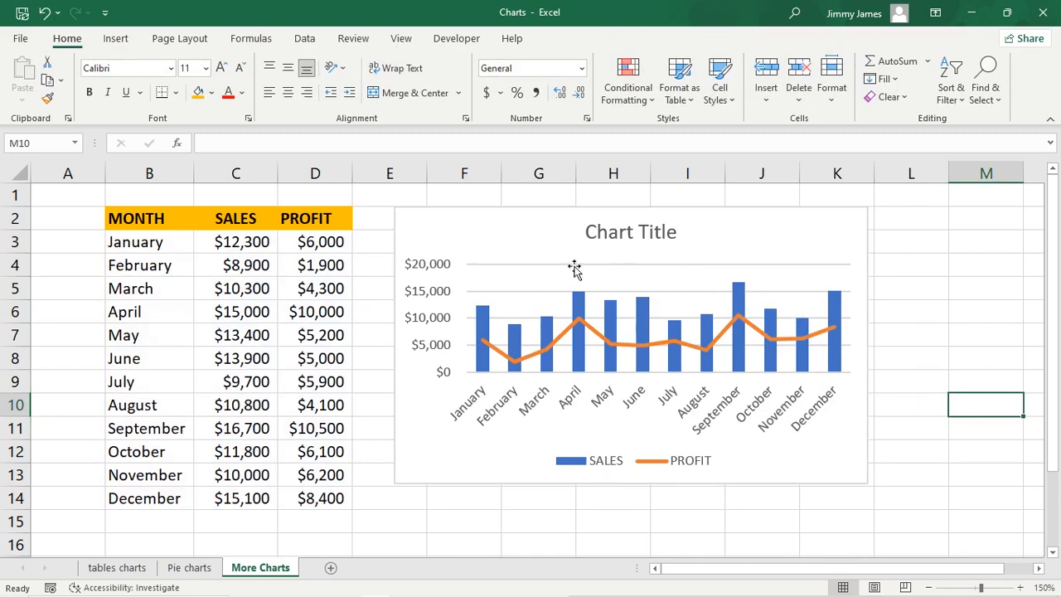
Review the sparklines on the tables charts sheet and the bar chart on the Pie charts sheet, and return to More Charts
left_click(195, 572)
left_click(137, 569)
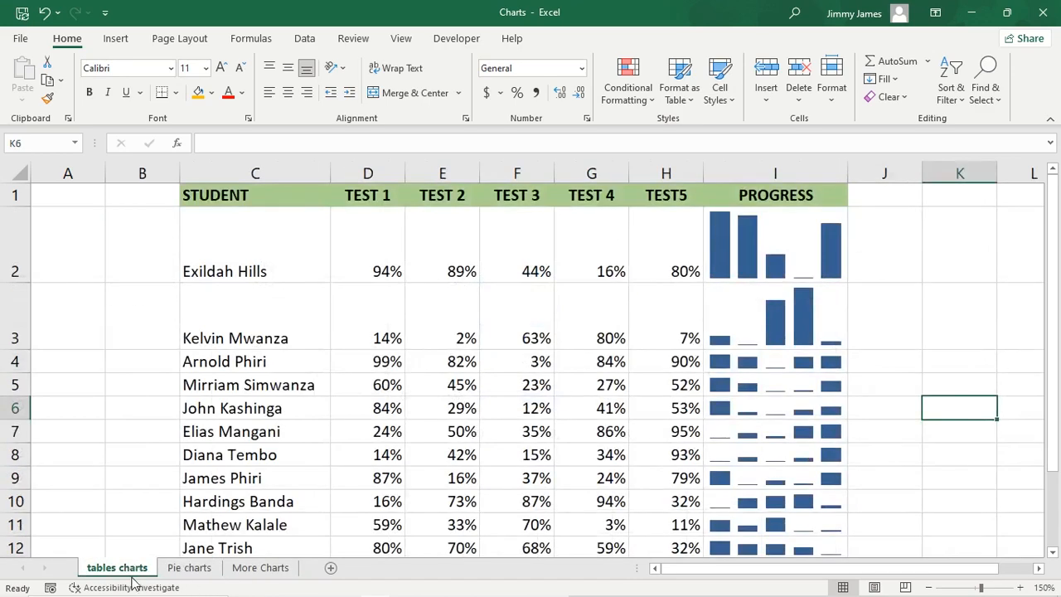
left_click(184, 569)
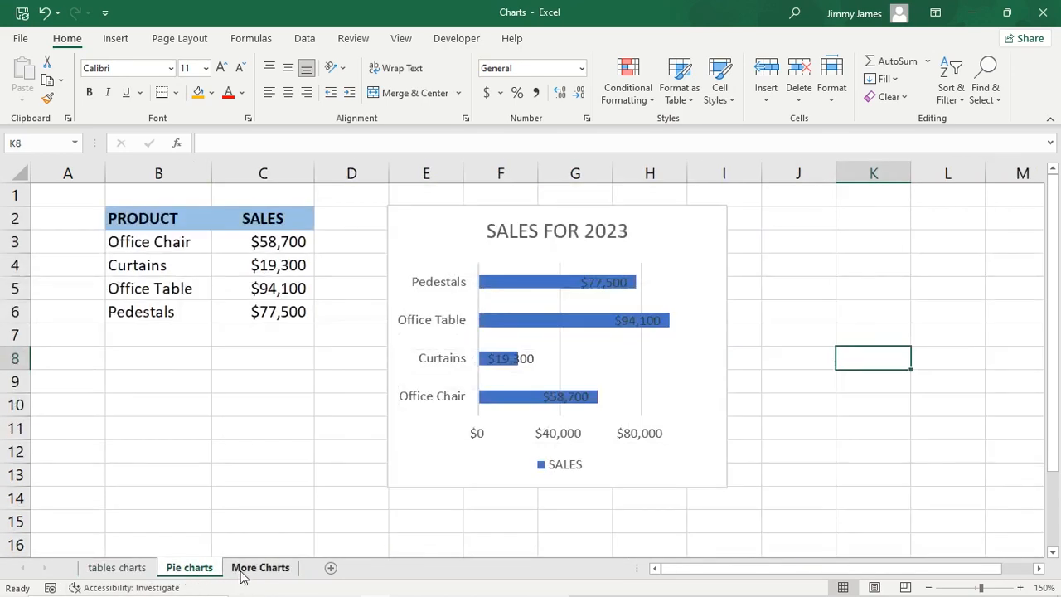
left_click(243, 570)
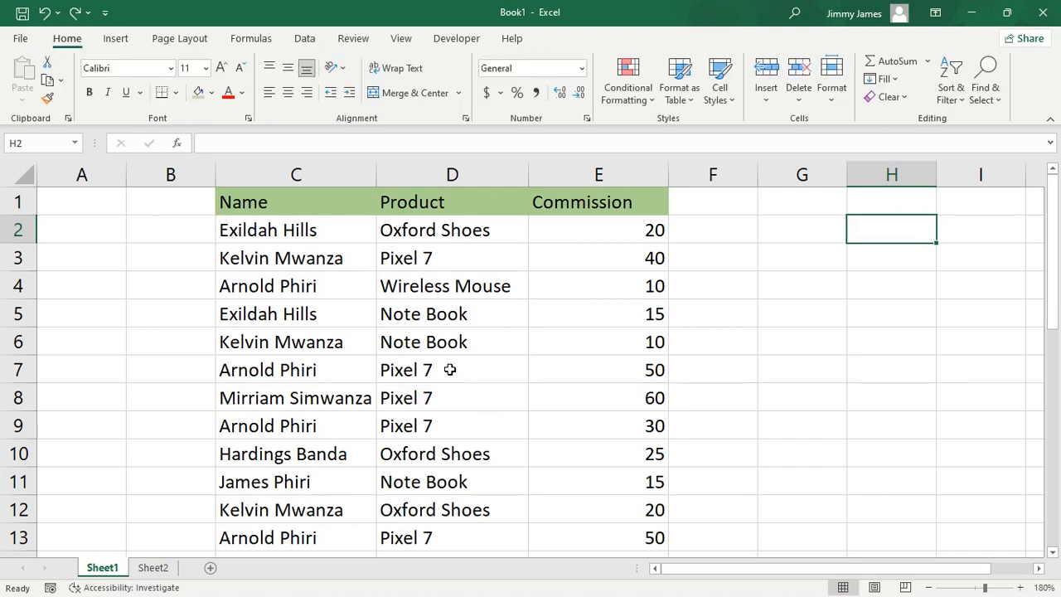
Remove duplicate rows from the commission data in C1:E30, comparing the Name, Product and Commission columns and treating the first row as headers
left_click_drag(245, 204, 623, 550)
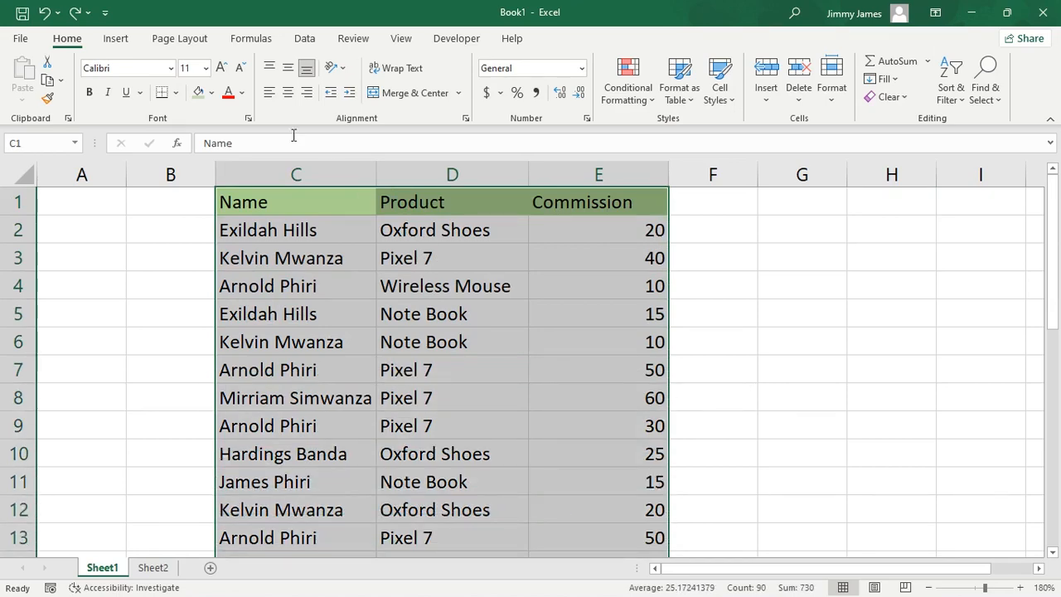
left_click(304, 42)
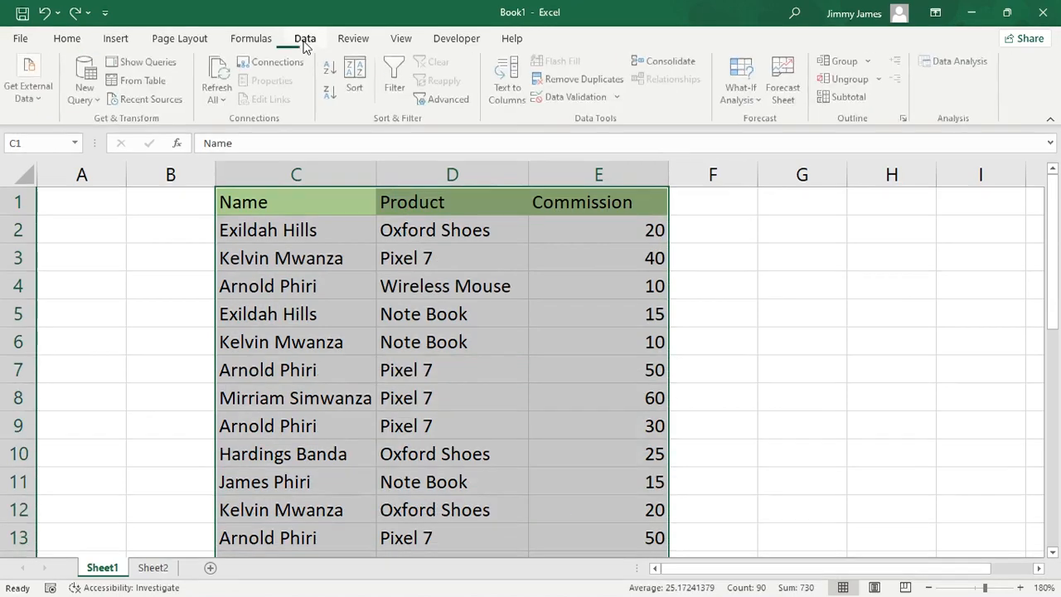
left_click(577, 81)
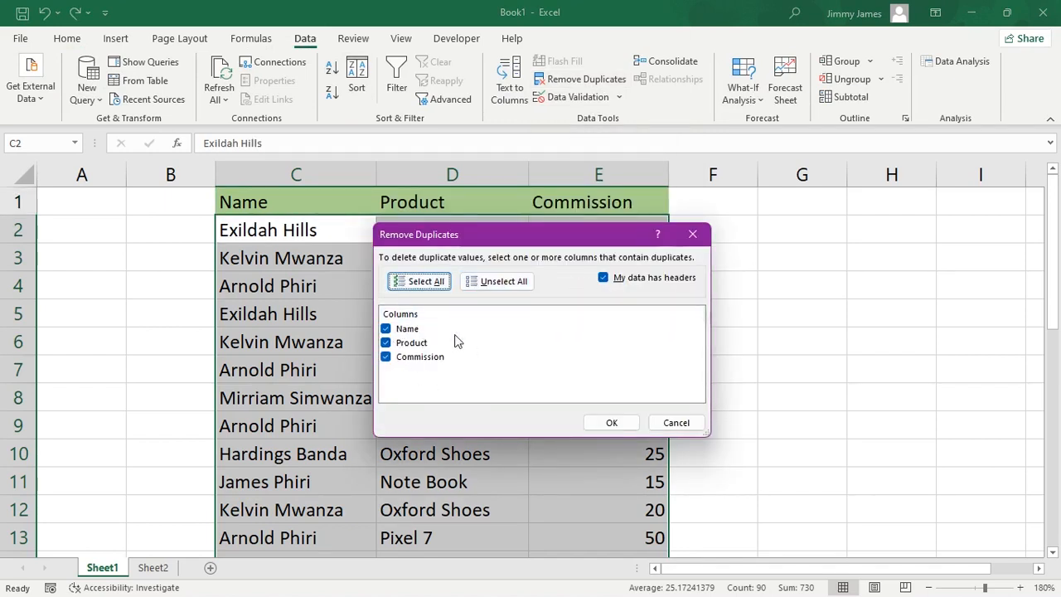
left_click(611, 423)
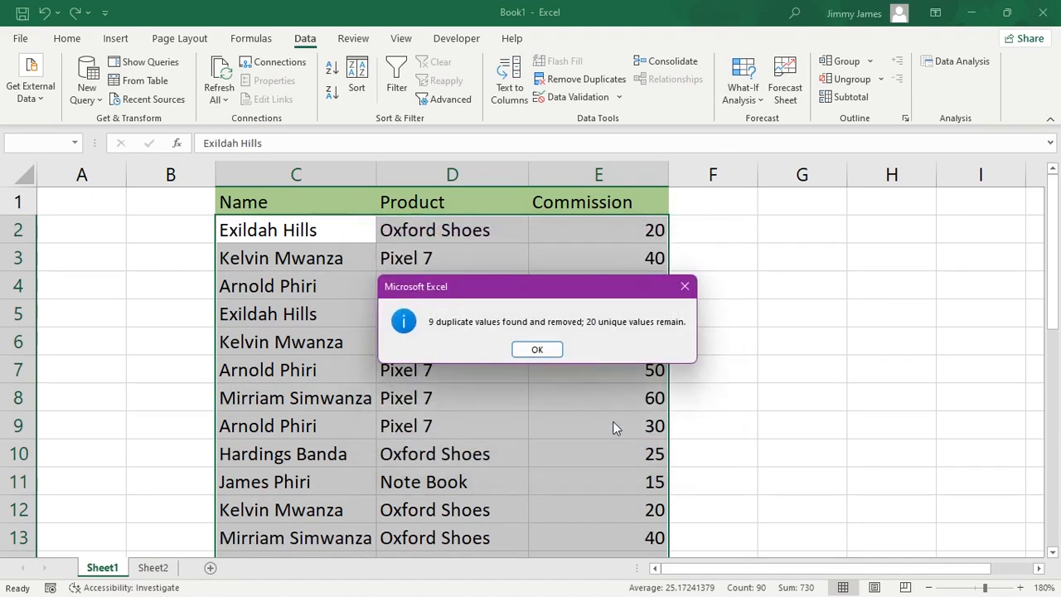
left_click(534, 350)
scroll(465, 348, "down", 6)
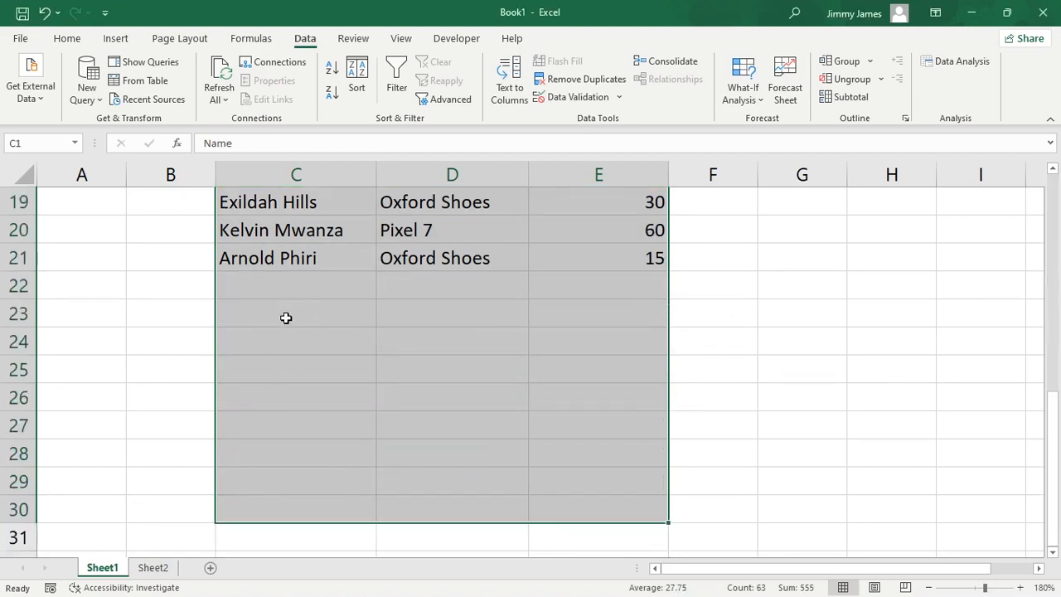
scroll(381, 453, "up", 5)
scroll(379, 362, "up", 1)
scroll(385, 373, "down", 3)
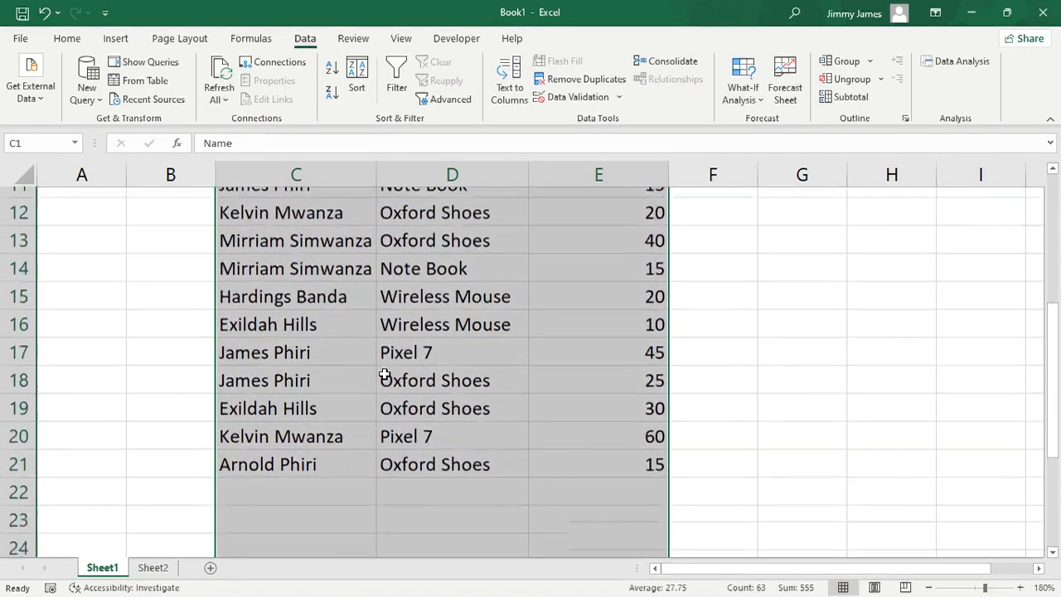
scroll(386, 373, "down", 1)
scroll(388, 372, "up", 4)
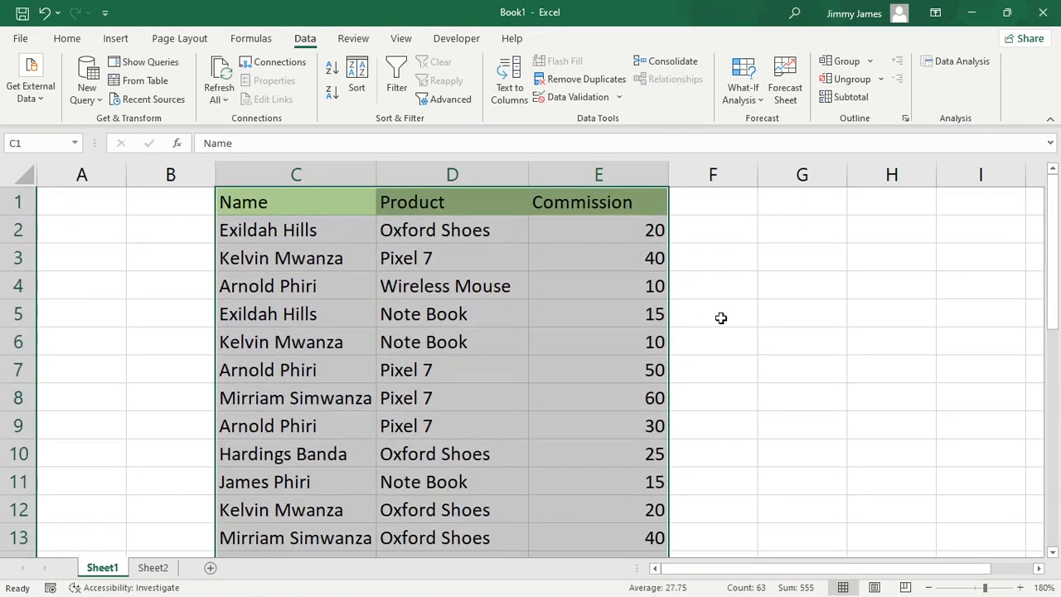
Start splitting the Customer entries in column D of Sheet2 with Text to Columns, using the Delimited type with Space as a delimiter
key("ctrl+Page_Down")
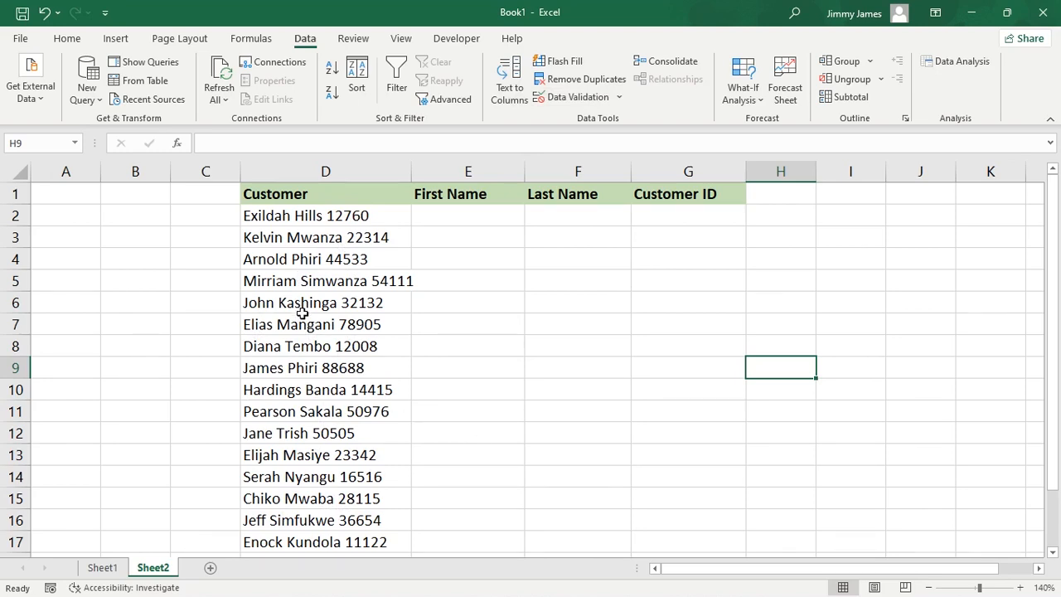
left_click(255, 217)
key("ctrl+shift+Down")
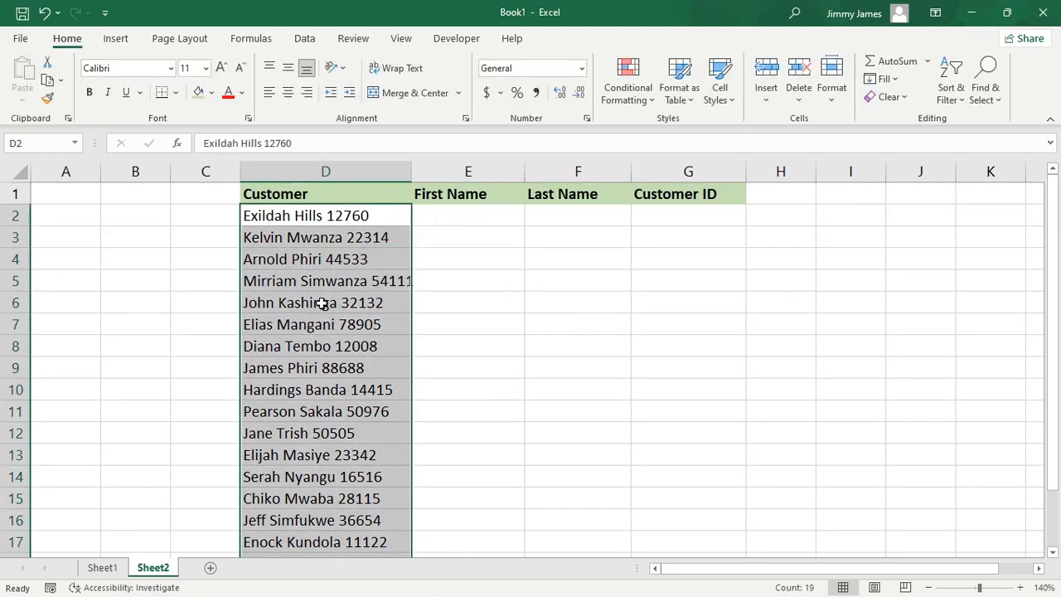
left_click(305, 39)
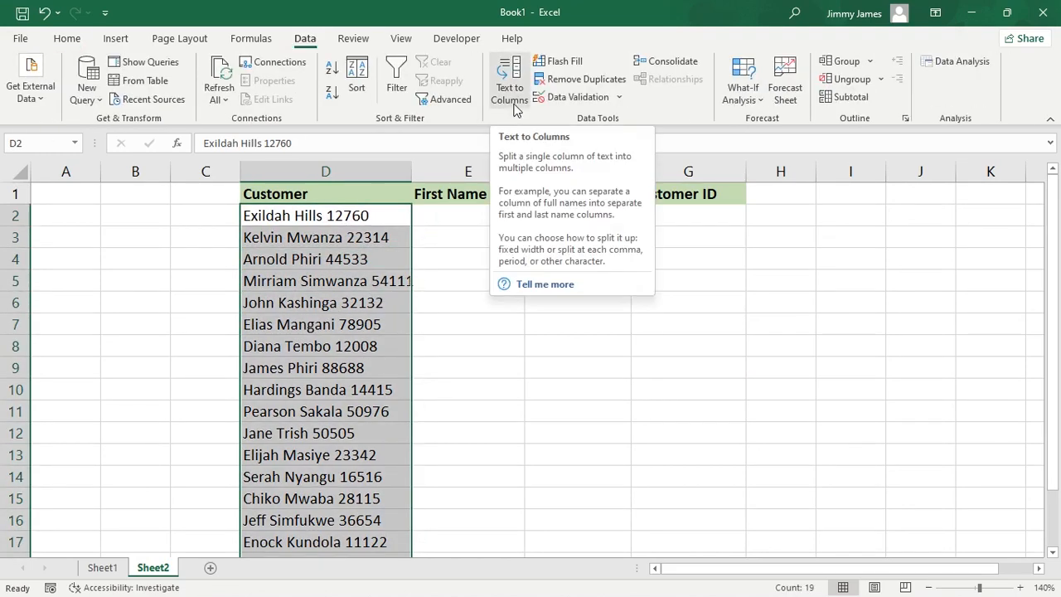
left_click(510, 93)
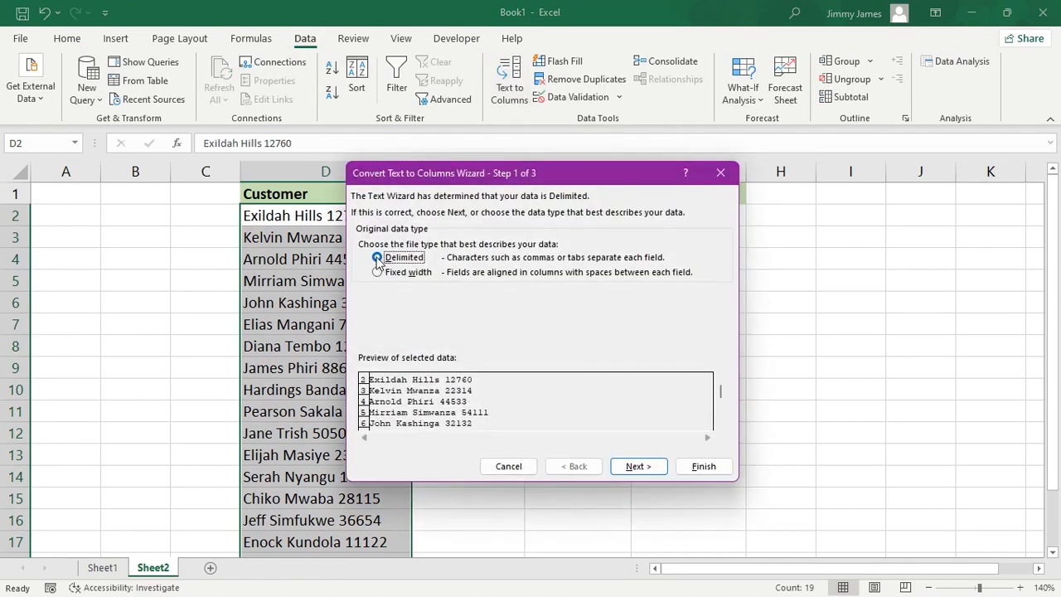
left_click(637, 466)
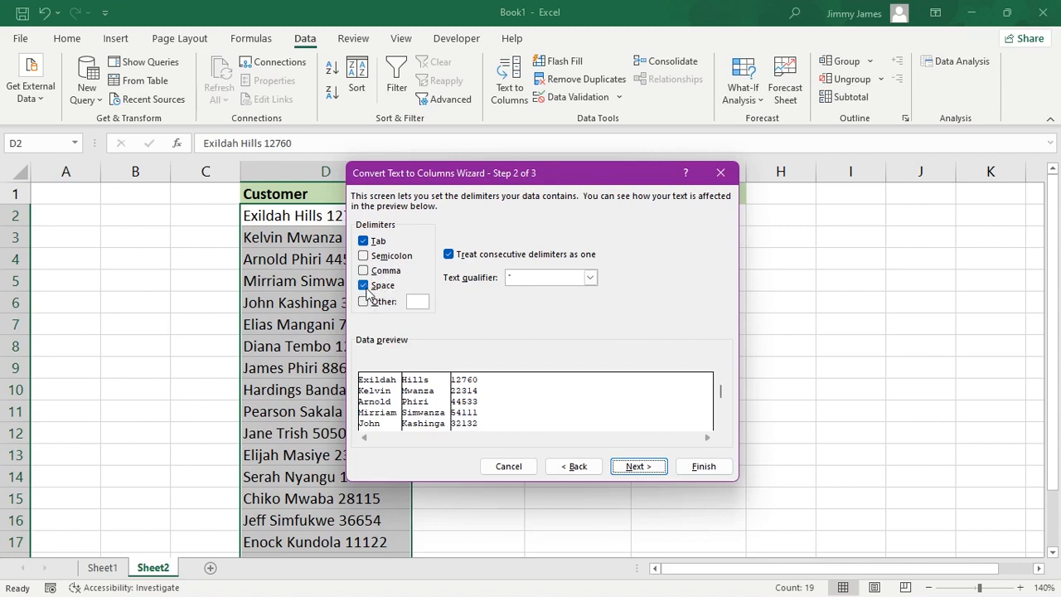
Finish splitting the Customer column into separate columns, using only the space as delimiter and keeping General format with destination $D$2
left_click(372, 241)
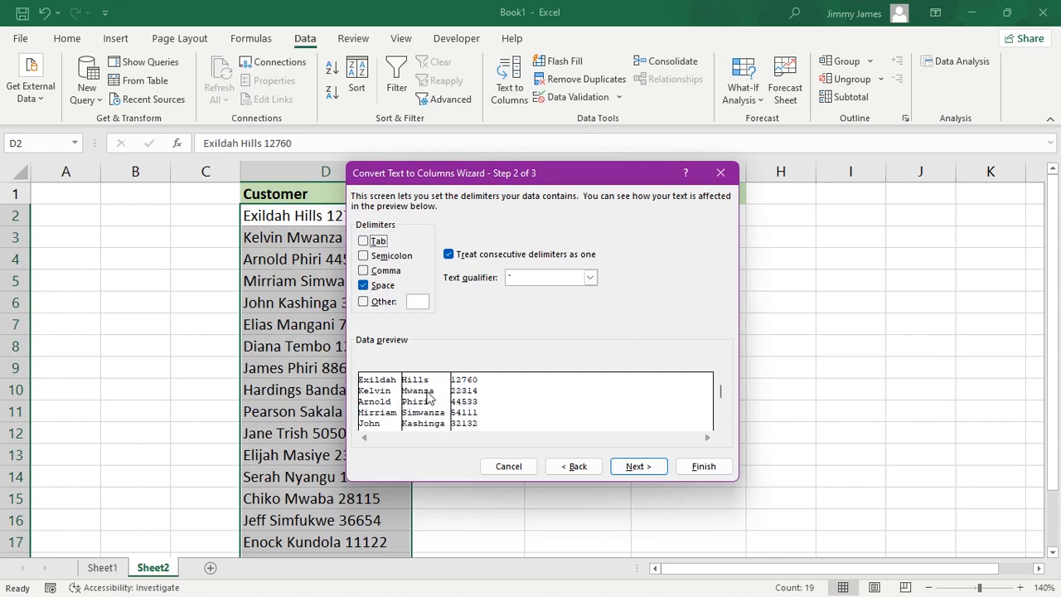
left_click(640, 467)
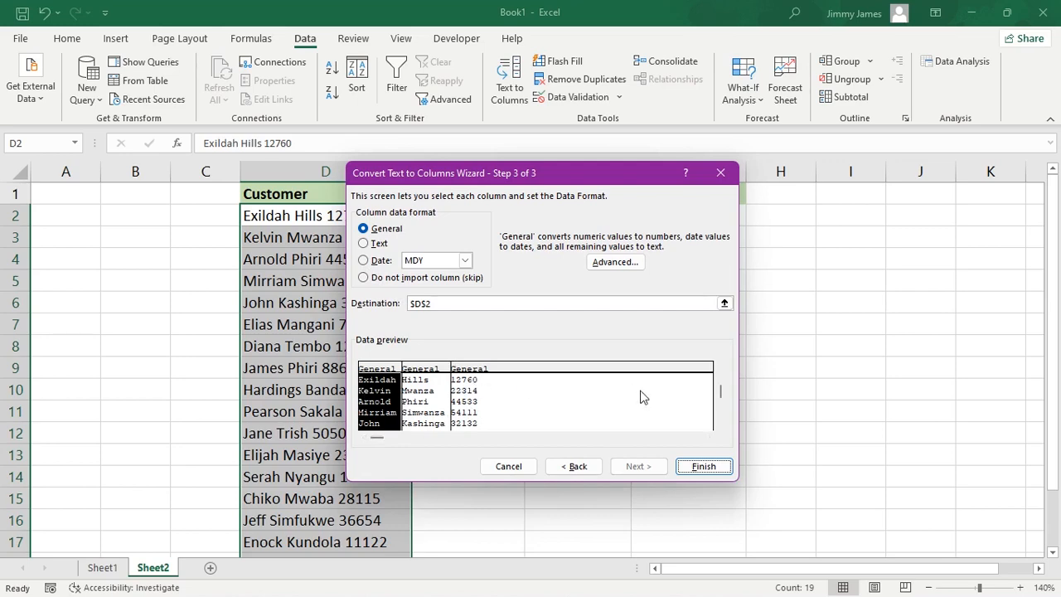
left_click(703, 466)
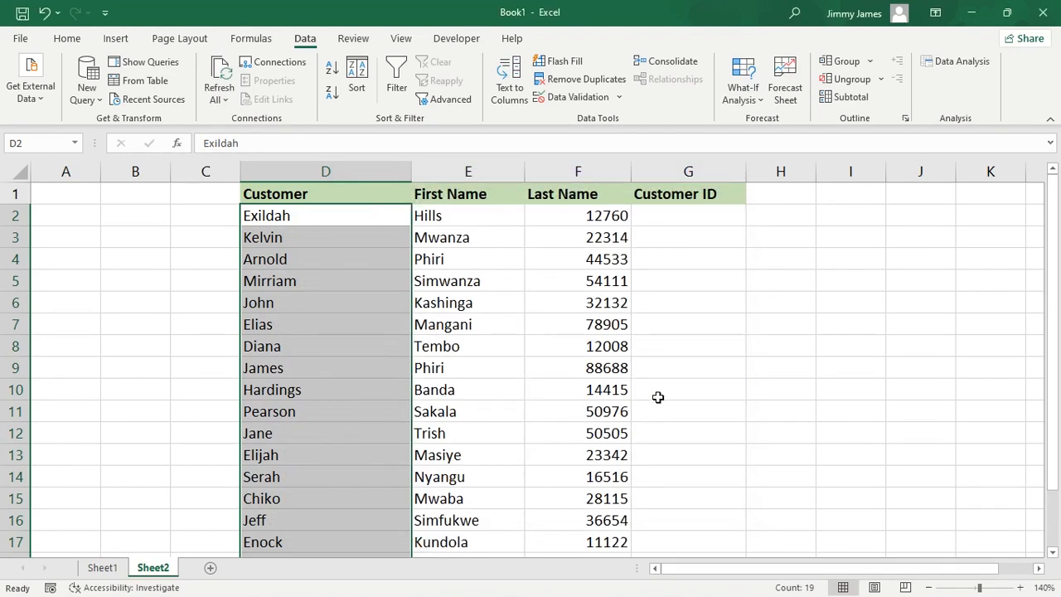
Shift the First Name, Last Name and Customer ID headings one column back into D1:F1 and clear the surplus heading in G1
left_click(635, 197)
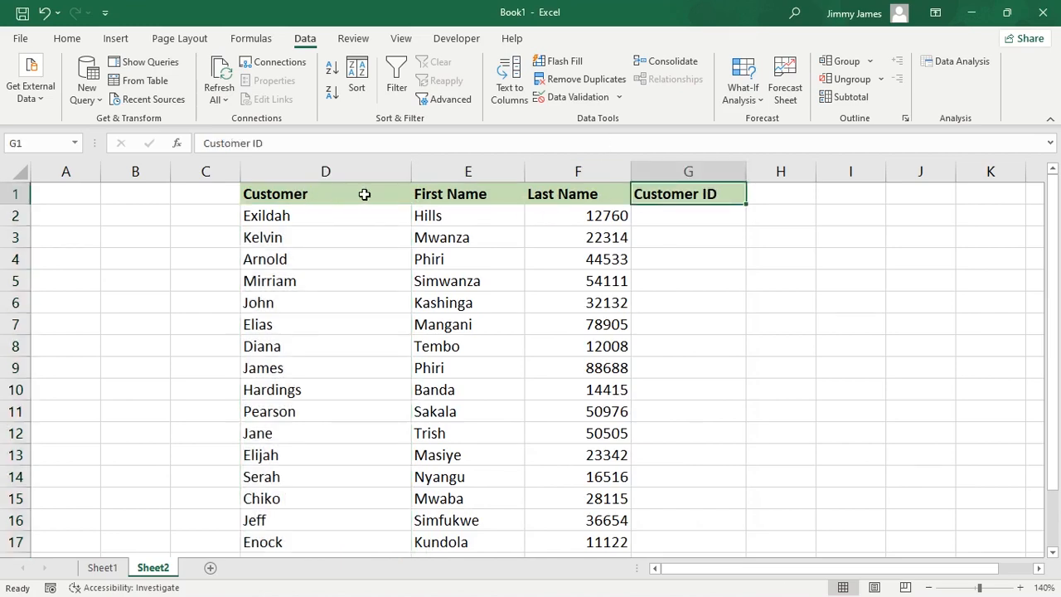
left_click(464, 194)
left_click_drag(501, 205, 342, 194)
left_click(599, 197)
left_click_drag(630, 204, 496, 198)
left_click(710, 198)
left_click_drag(745, 204, 600, 199)
left_click(678, 196)
left_click(67, 39)
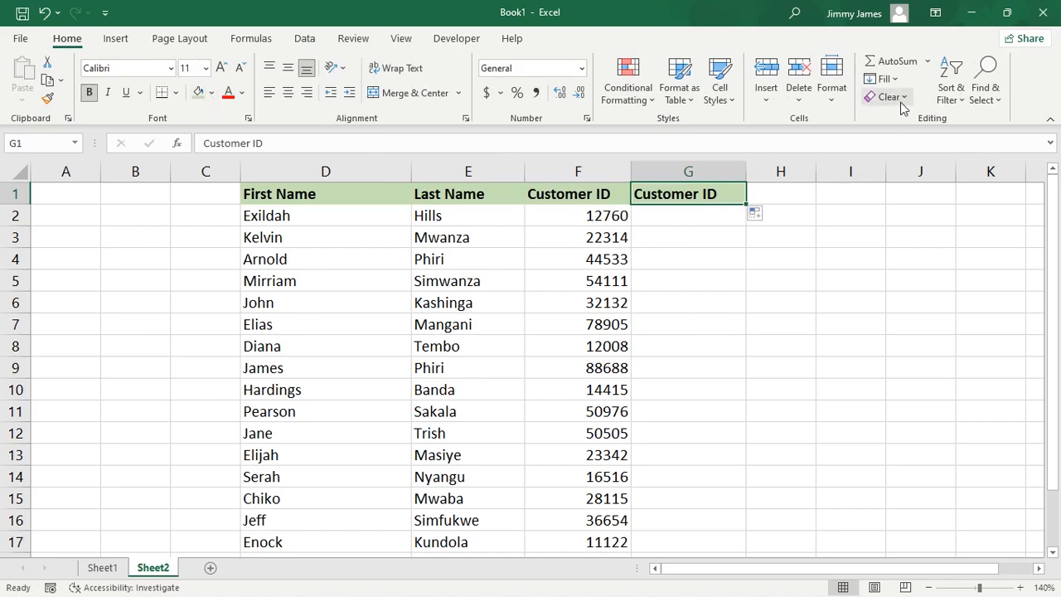
left_click(851, 280)
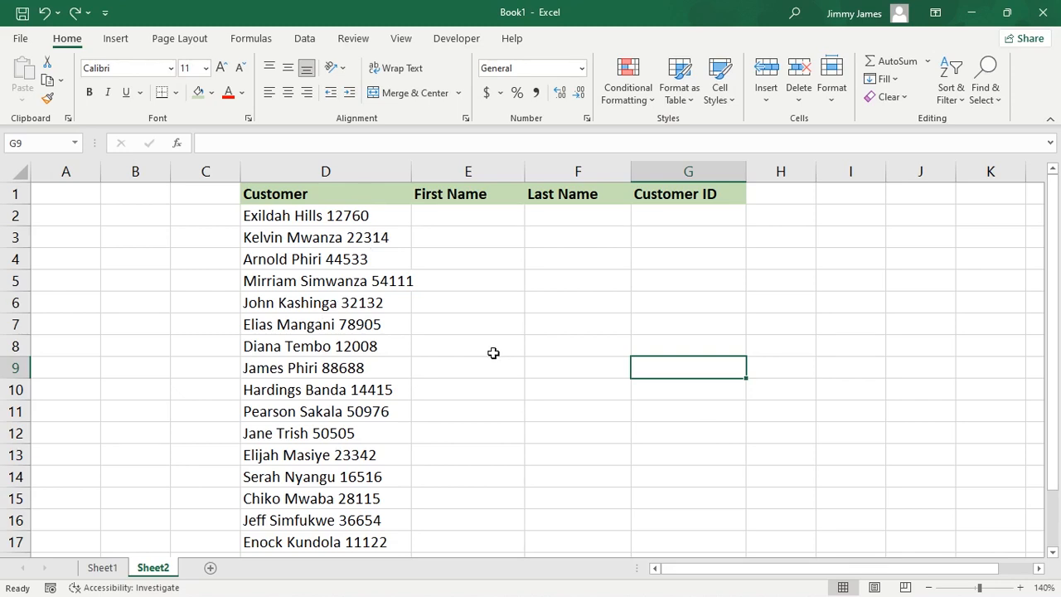
Widen column D to fit its entries and enter the first customer's first name, last name and customer ID in E2:G2
left_click_drag(411, 170, 418, 171)
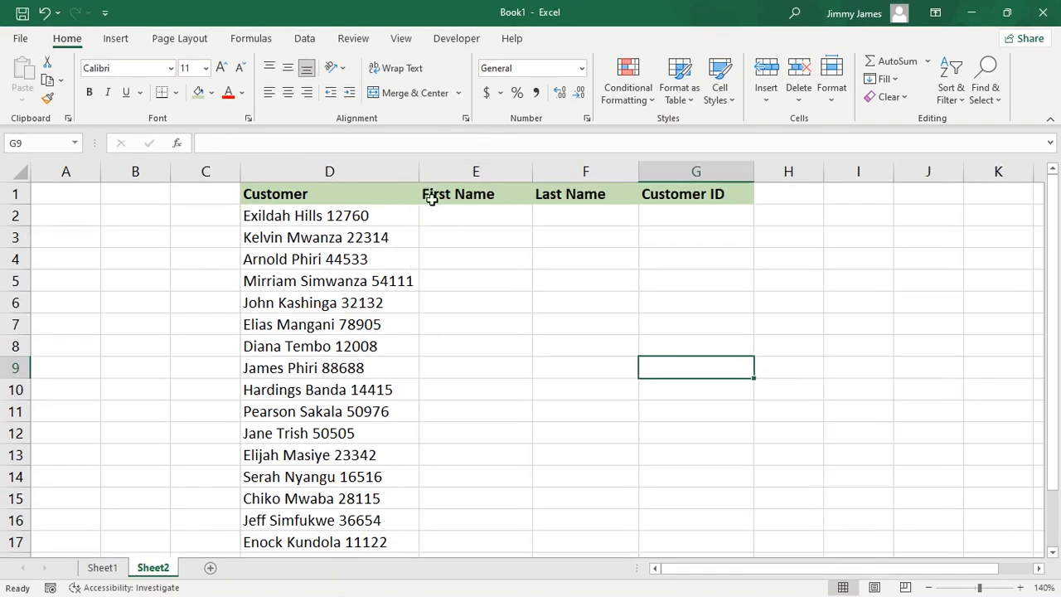
left_click(532, 291)
left_click(456, 222)
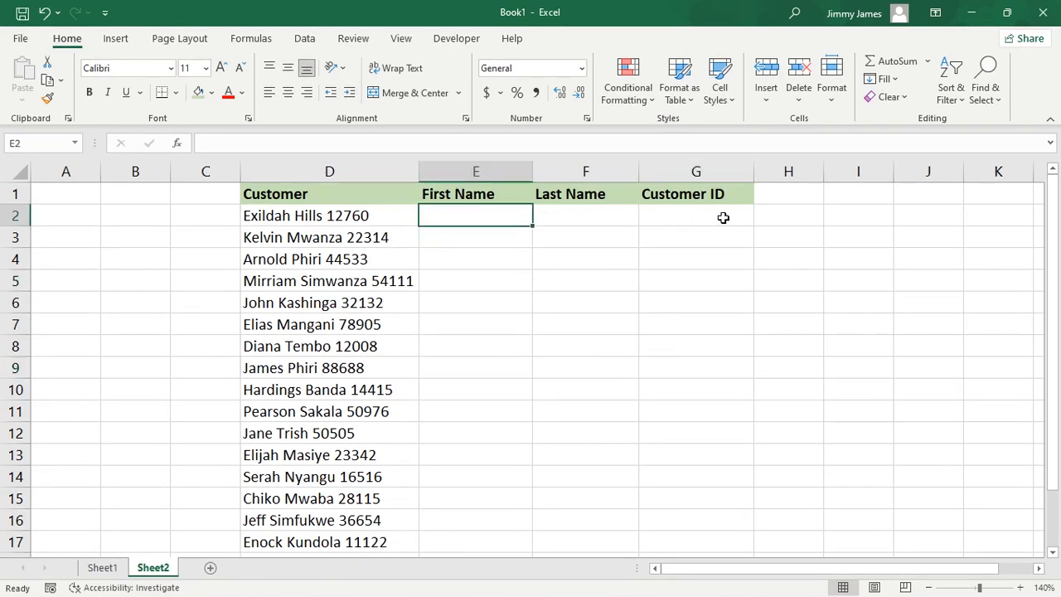
key("F2")
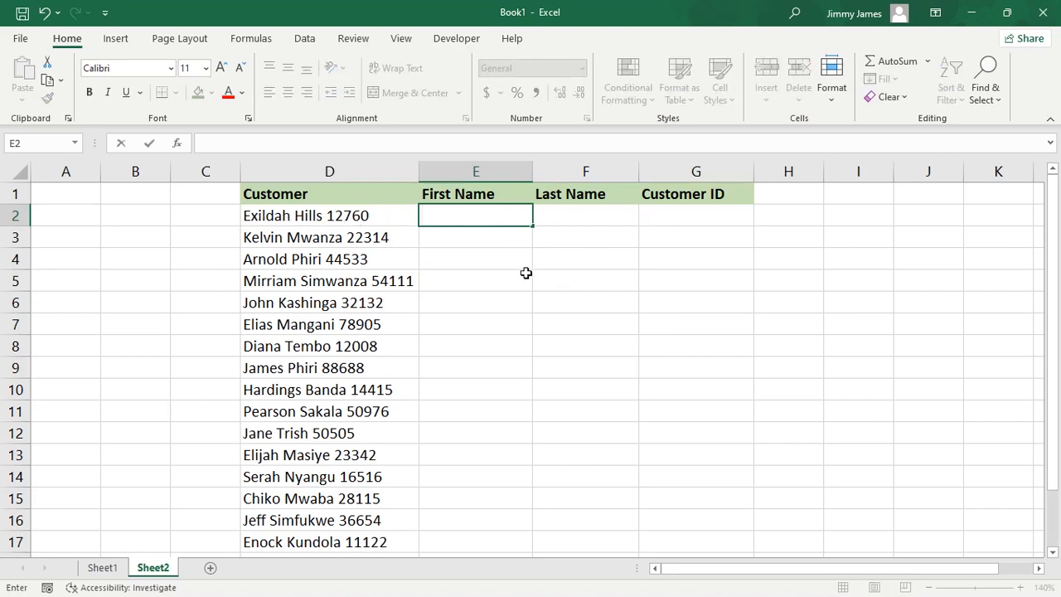
key("Tab")
type("Hills")
key("Tab")
type("12760")
key("Down")
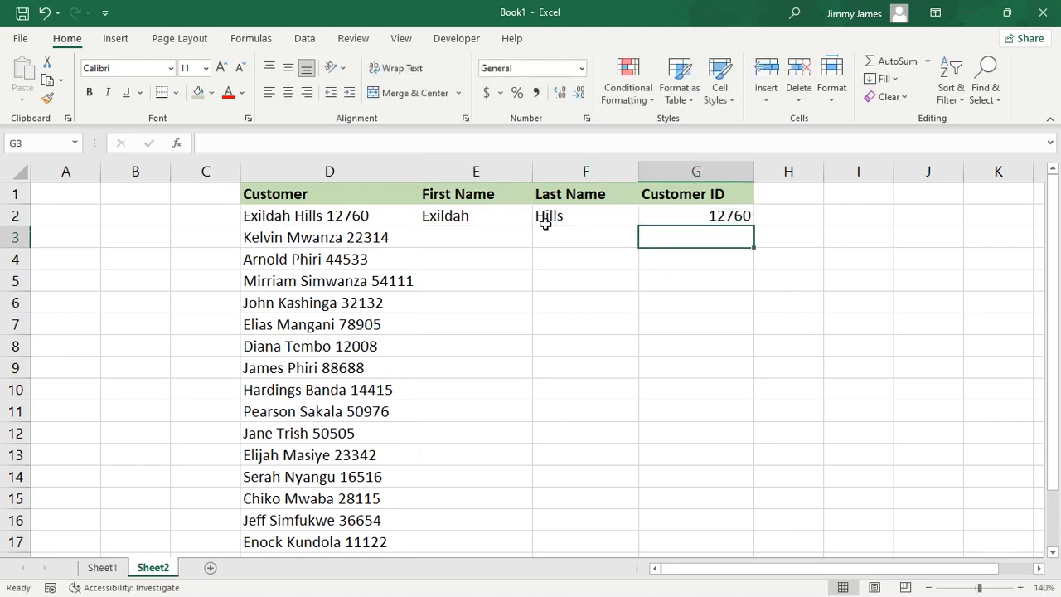
Flash Fill the First Name column from E3 down and check the list to its end
left_click(489, 330)
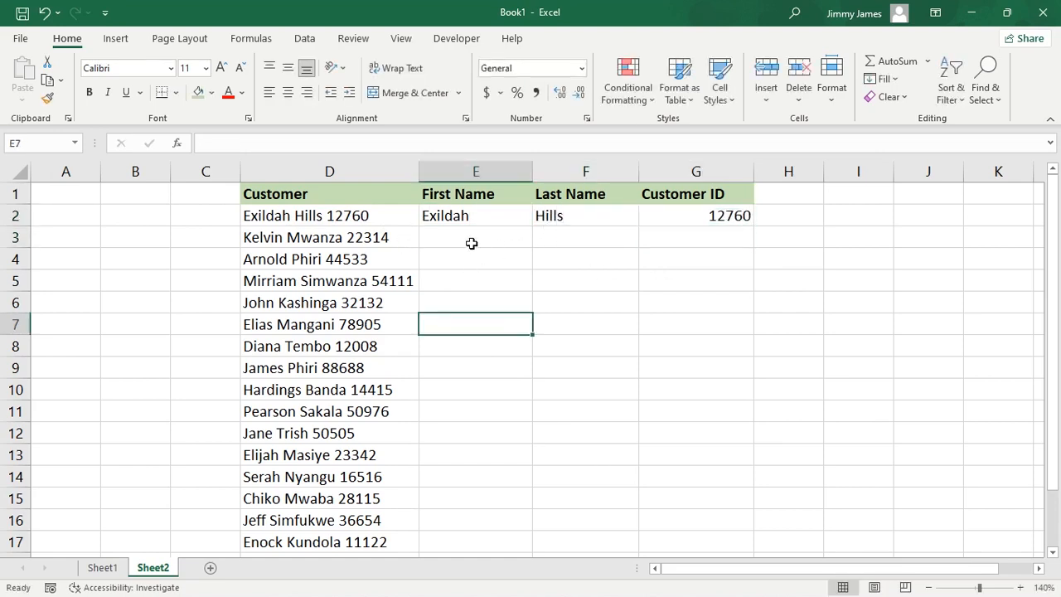
left_click(468, 237)
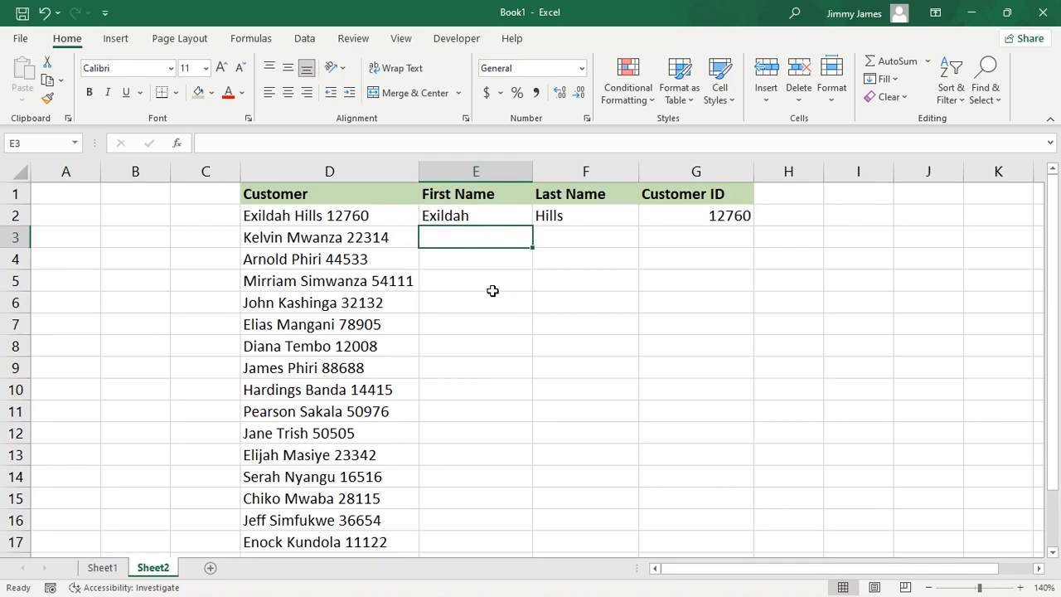
key("ctrl+e")
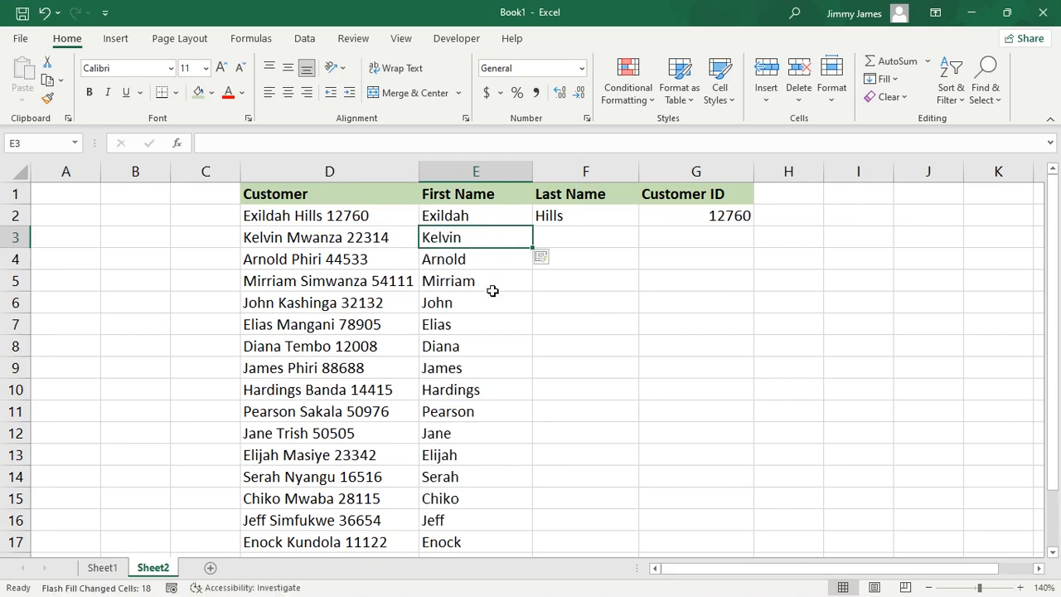
scroll(478, 467, "down", 4)
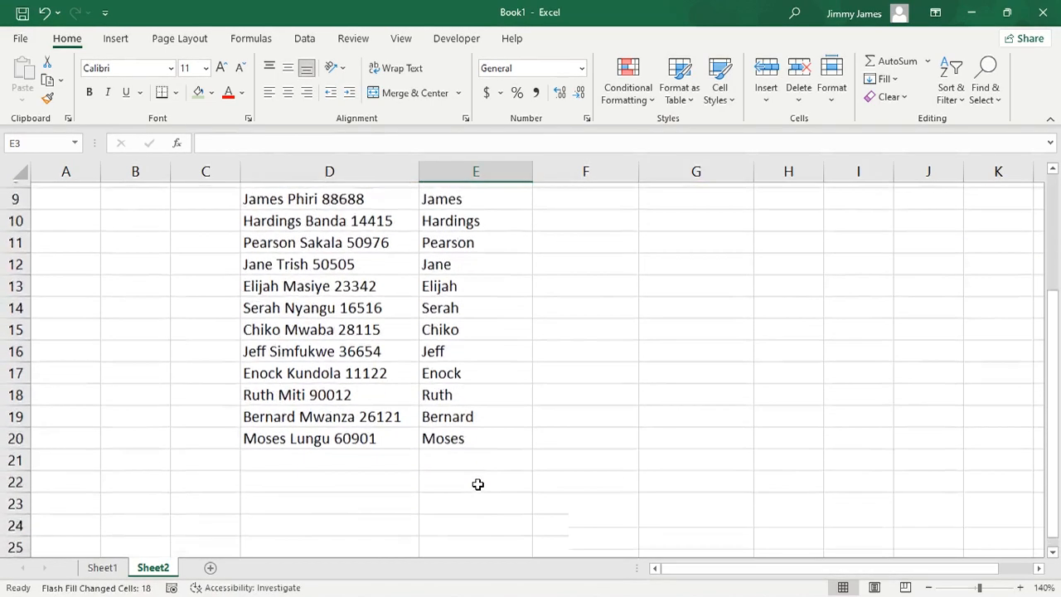
scroll(471, 431, "up", 4)
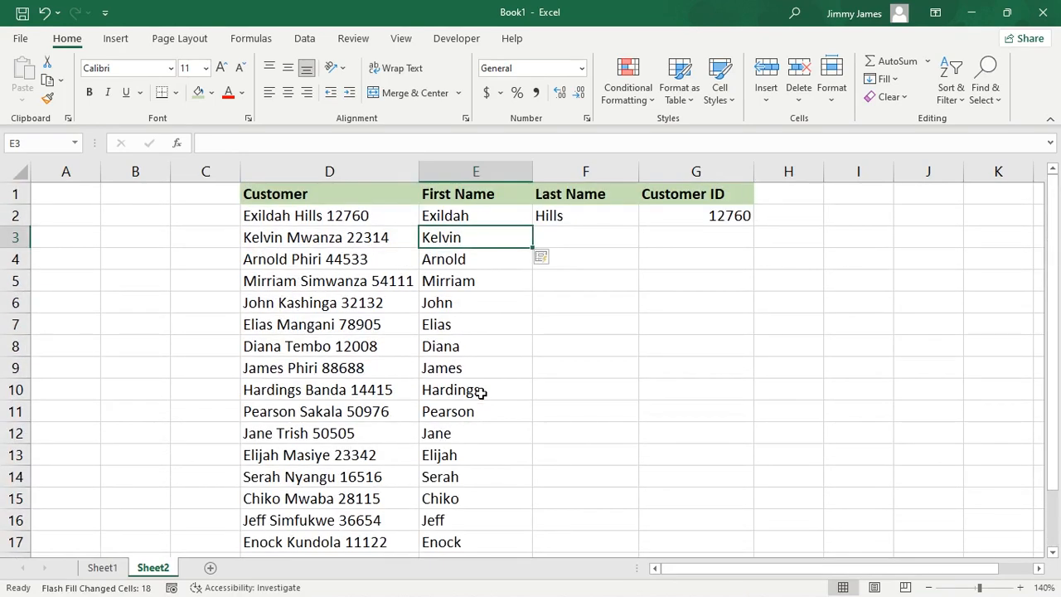
Flash Fill the Last Name column from F3 and the Customer ID column from G3
left_click(563, 239)
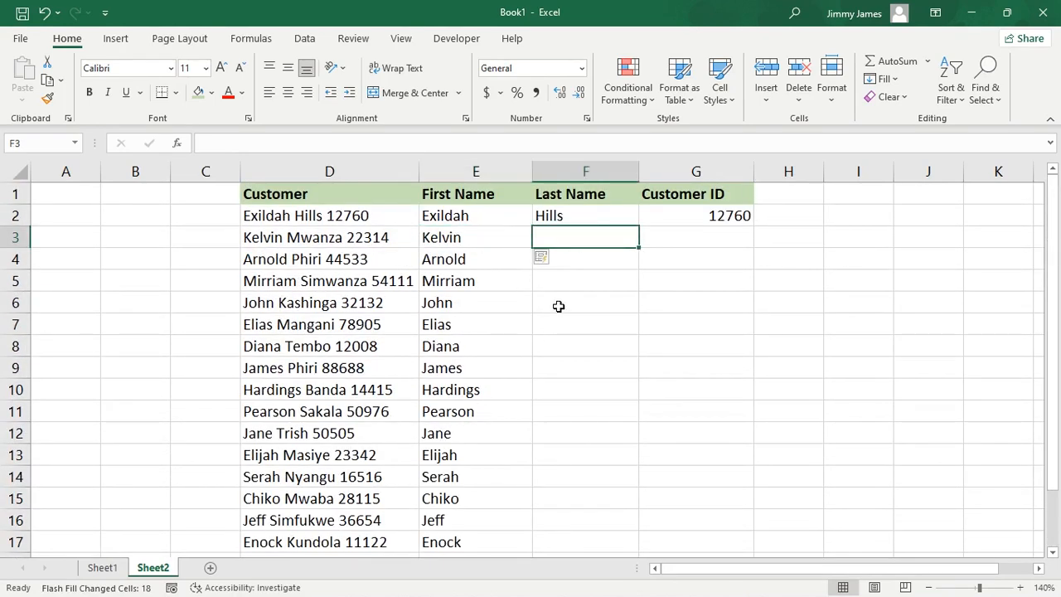
key("ctrl+e")
left_click(701, 237)
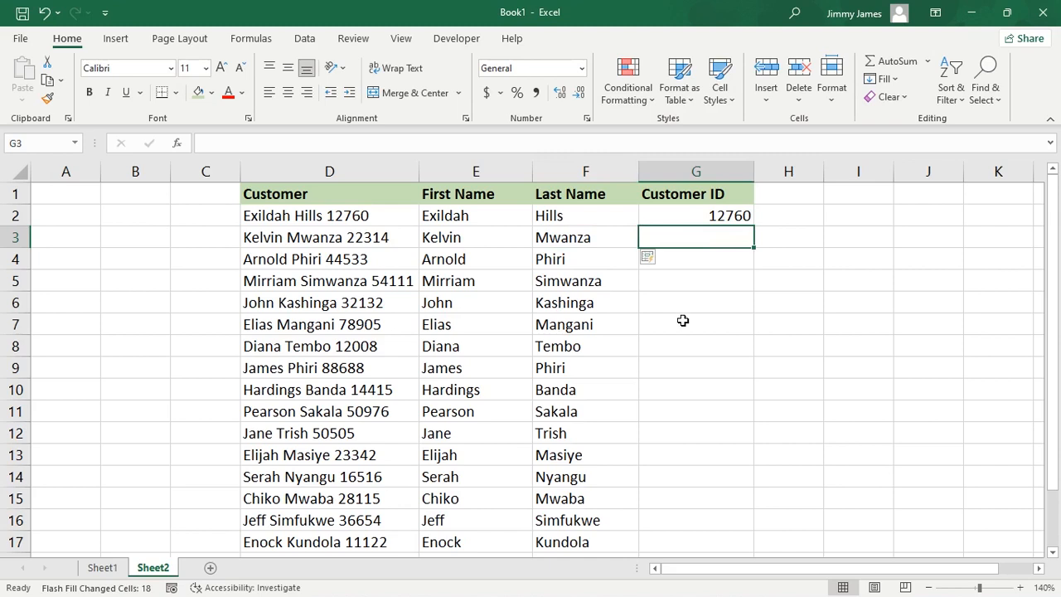
key("ctrl+e")
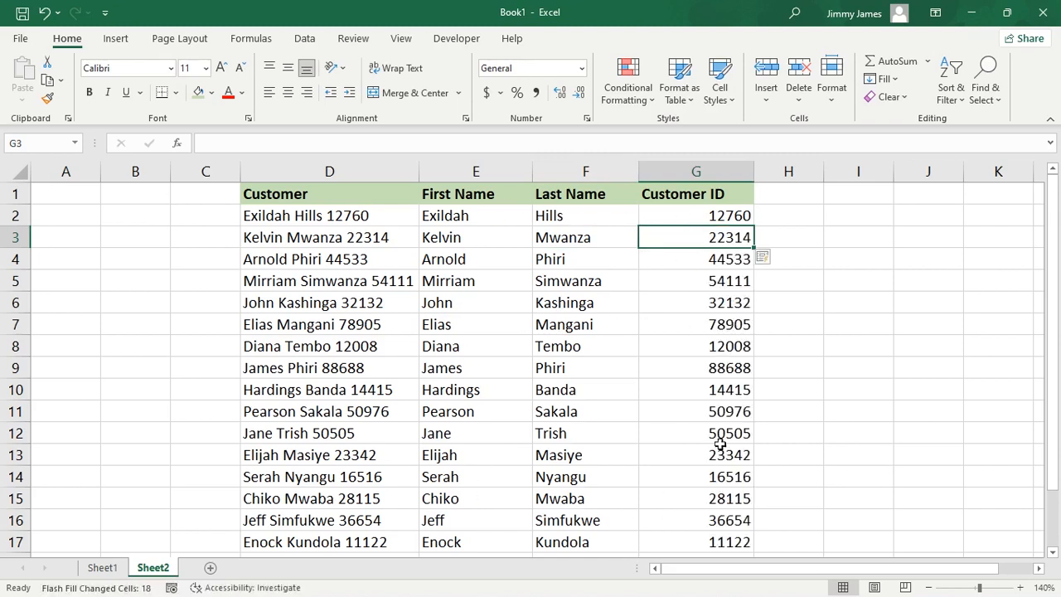
left_click(920, 371)
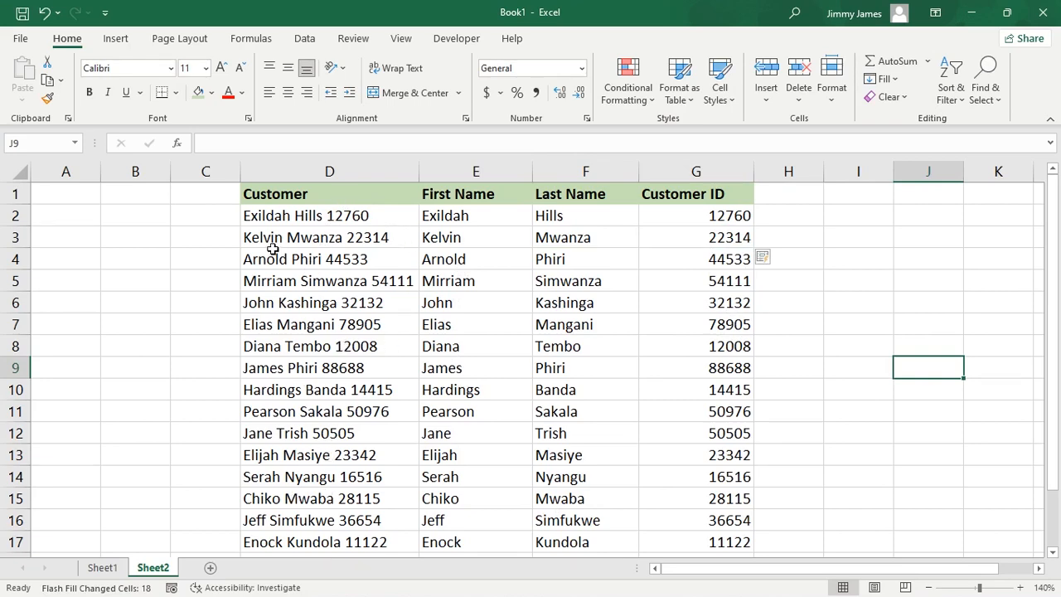
Clear everything from the Customer column and undo the clearing
left_click(322, 172)
left_click(899, 98)
left_click(906, 116)
left_click(858, 361)
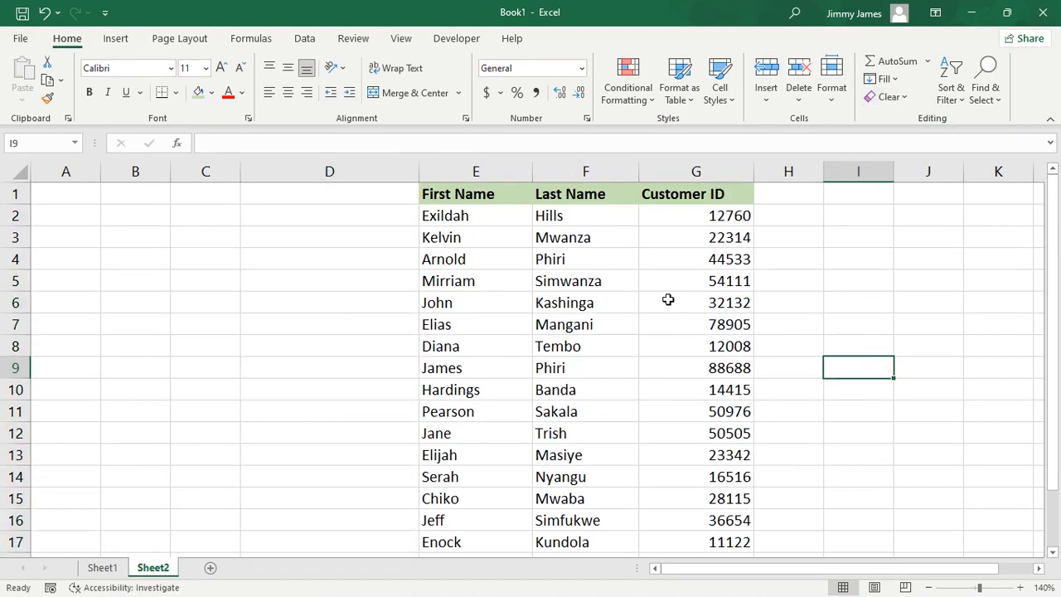
key("ctrl+z")
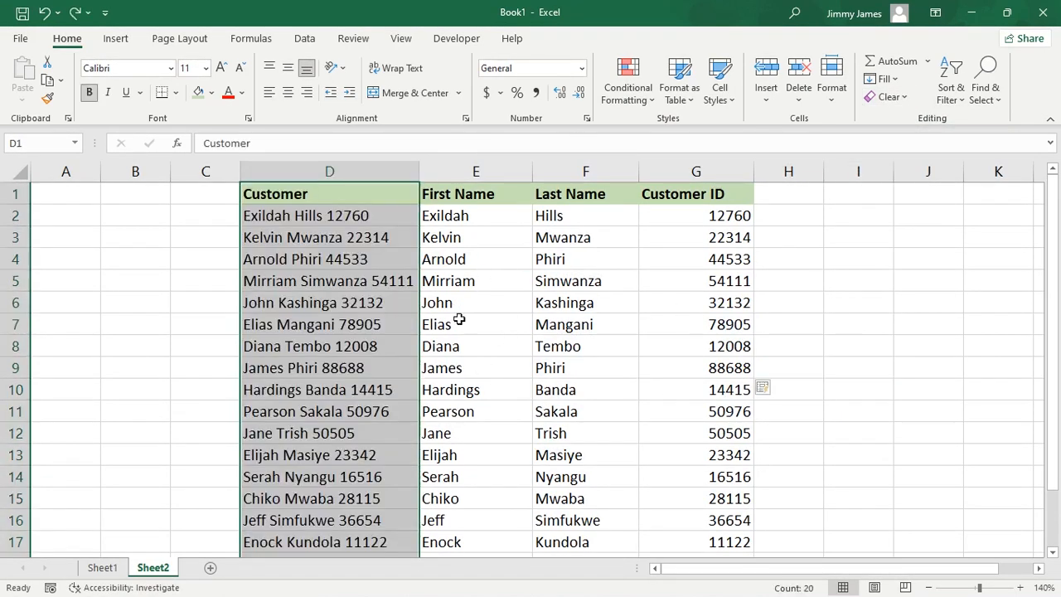
left_click(305, 39)
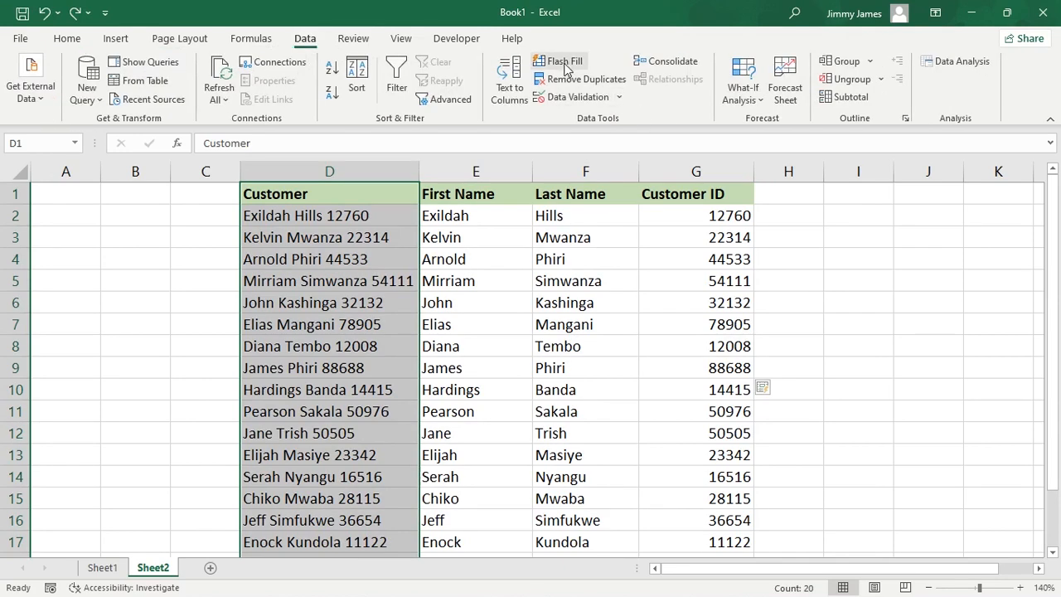
left_click(847, 299)
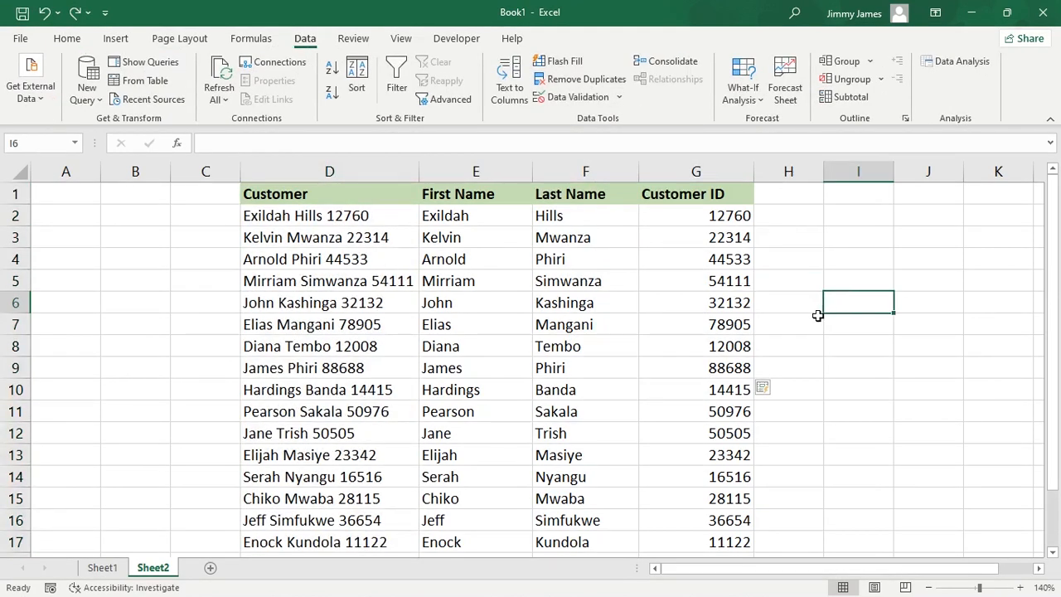
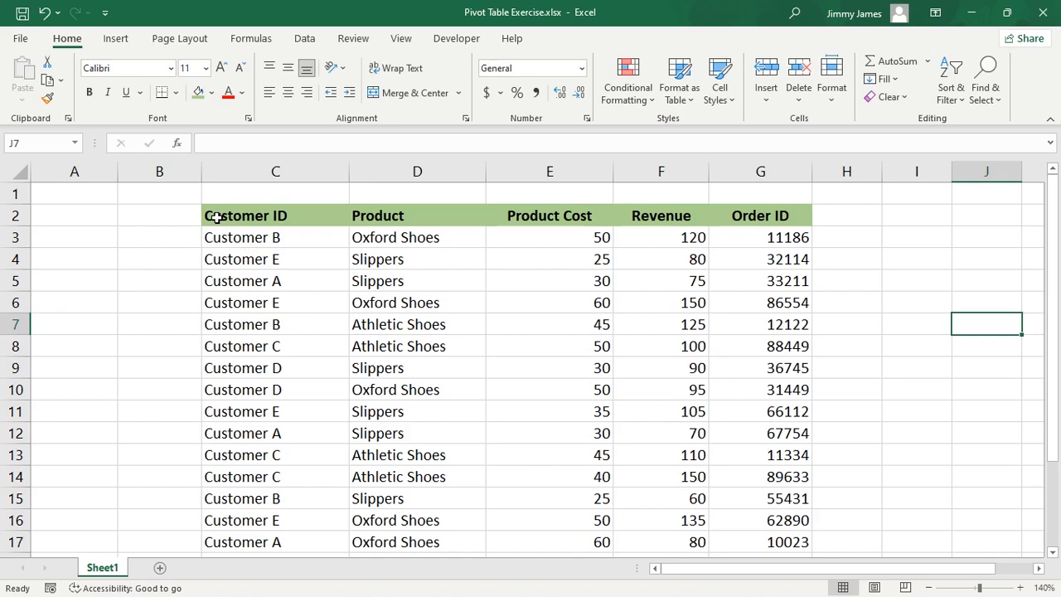
Convert the shoe sales data in C2:G21 into a table with headers
left_click(242, 216)
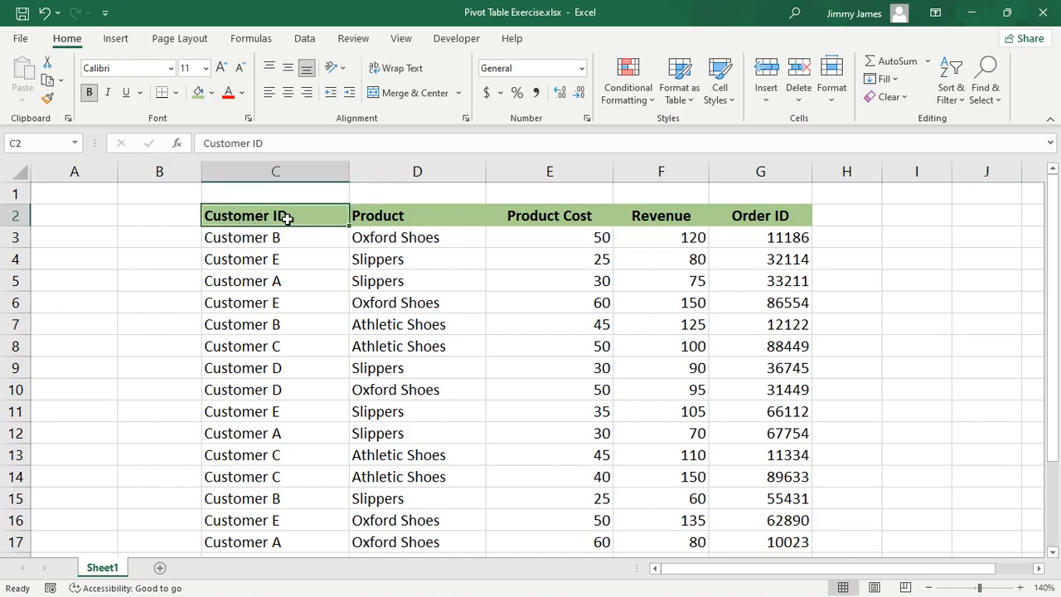
key("ctrl+shift+Right")
key("ctrl+shift+Down")
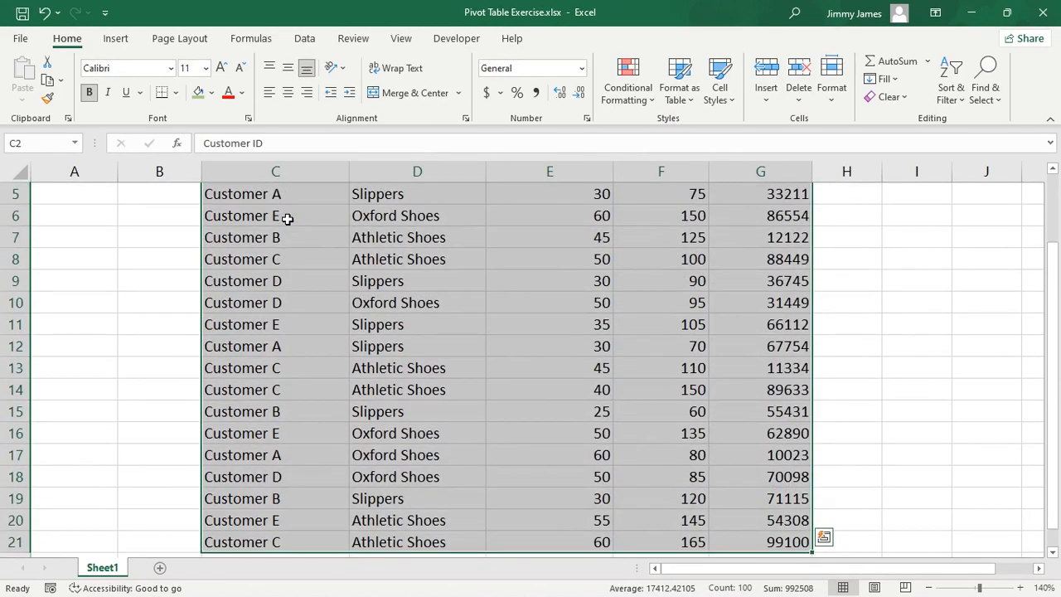
scroll(511, 348, "up", 2)
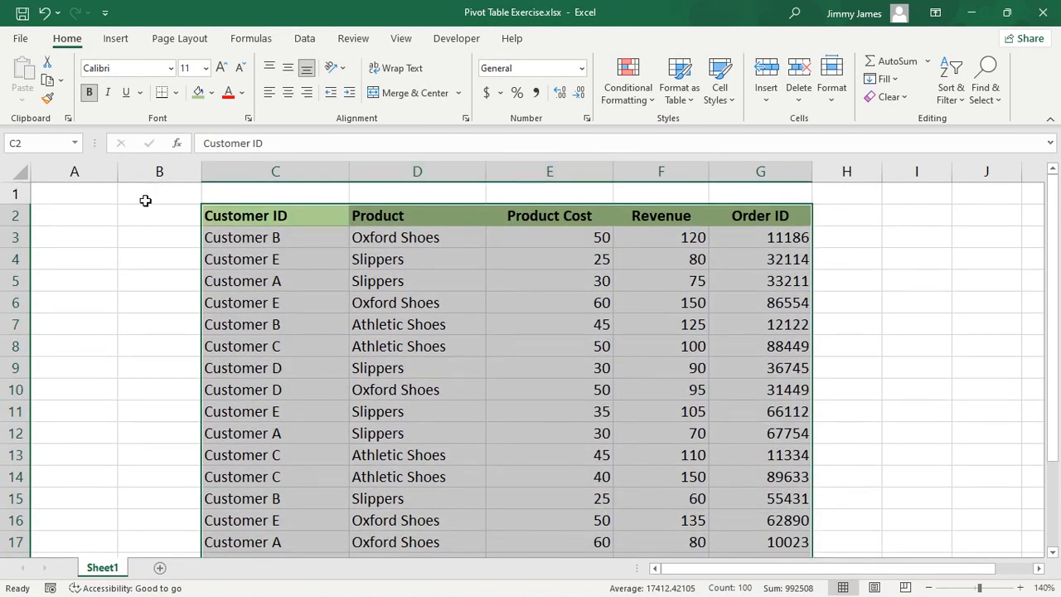
left_click(116, 42)
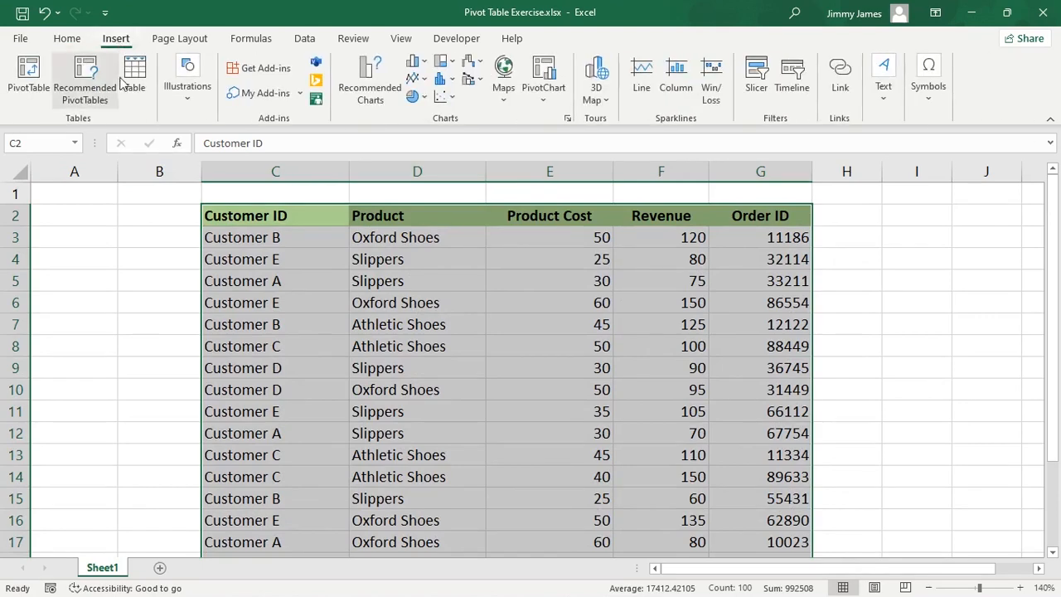
left_click(139, 88)
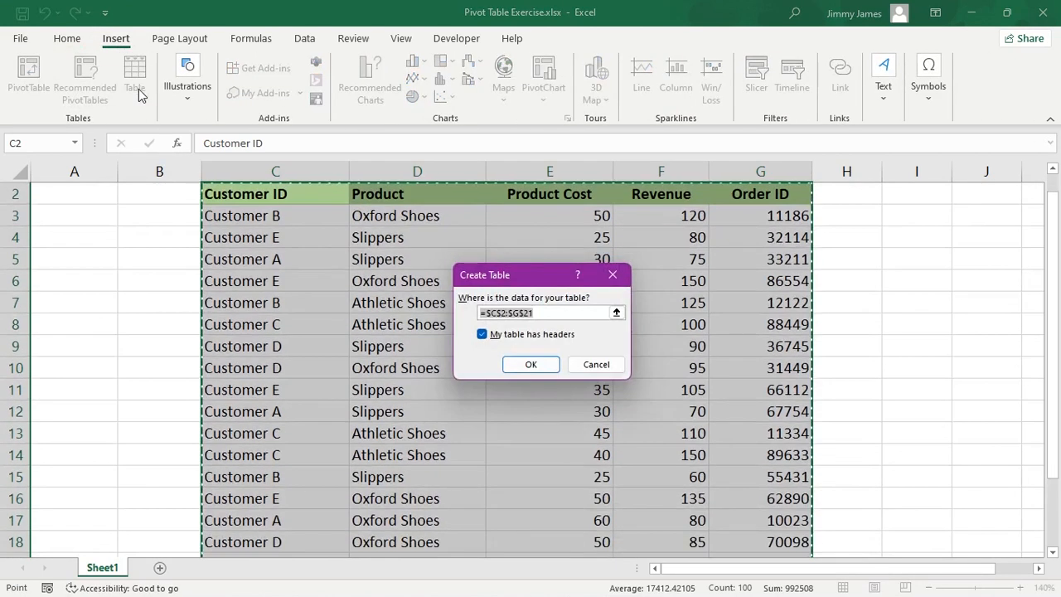
left_click(534, 364)
Turn off the filter buttons and banded rows for the new table and look over its rows
left_click(613, 60)
left_click(443, 98)
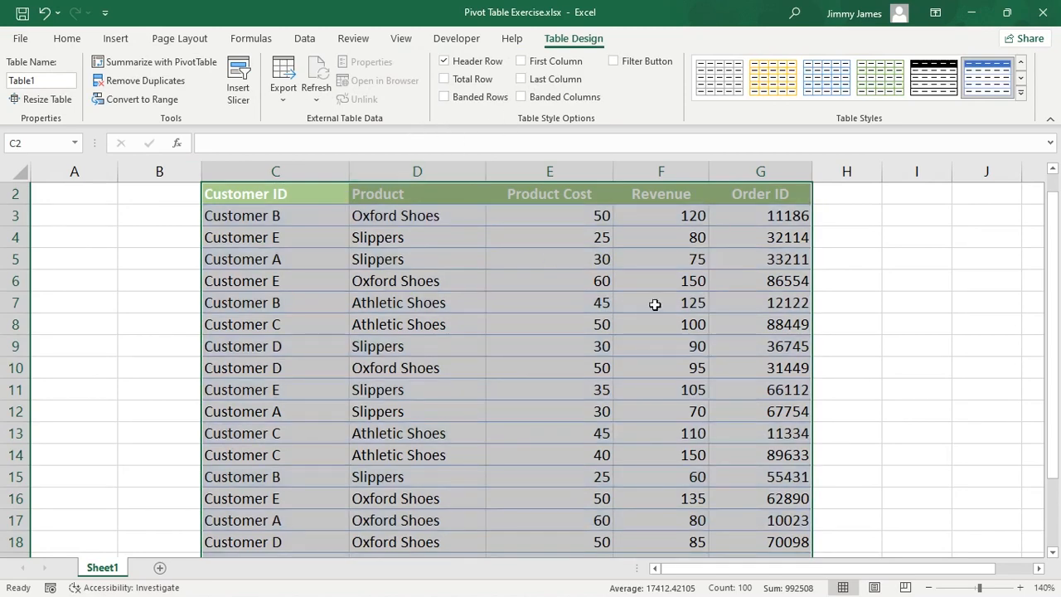
scroll(900, 318, "up", 1)
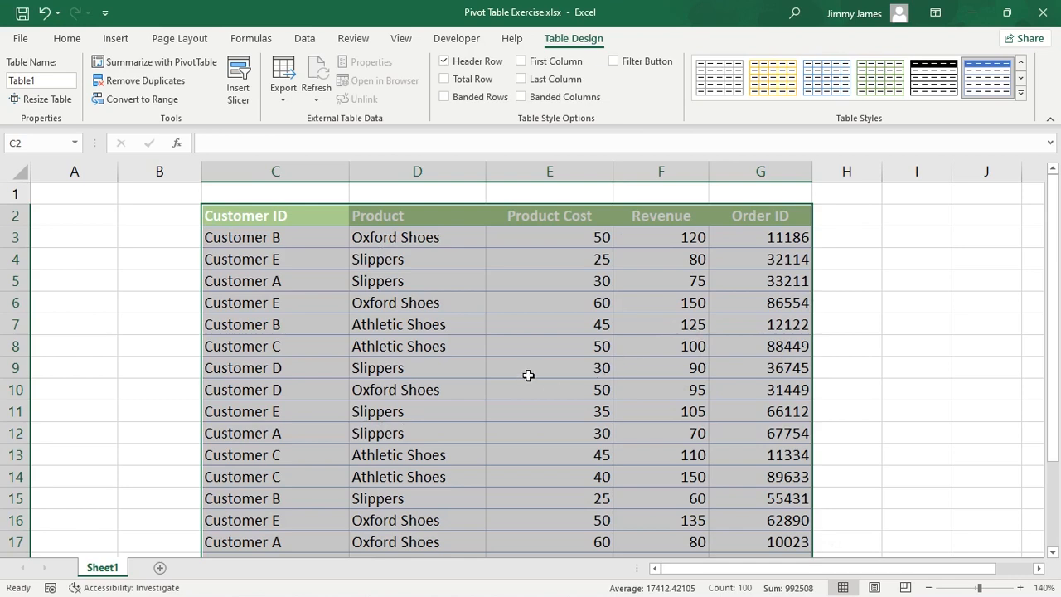
scroll(528, 376, "down", 3)
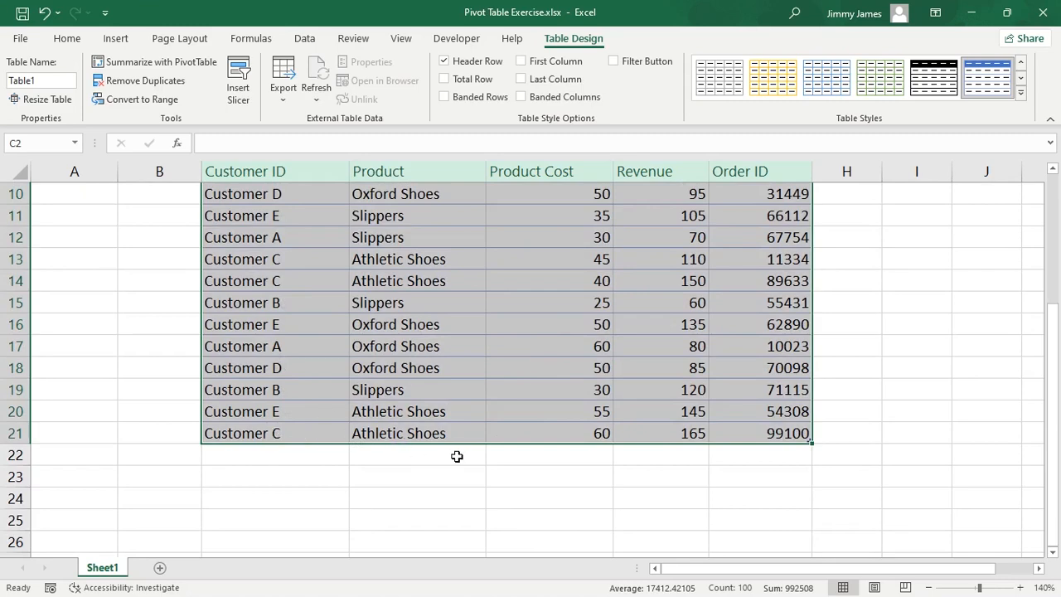
scroll(457, 456, "up", 3)
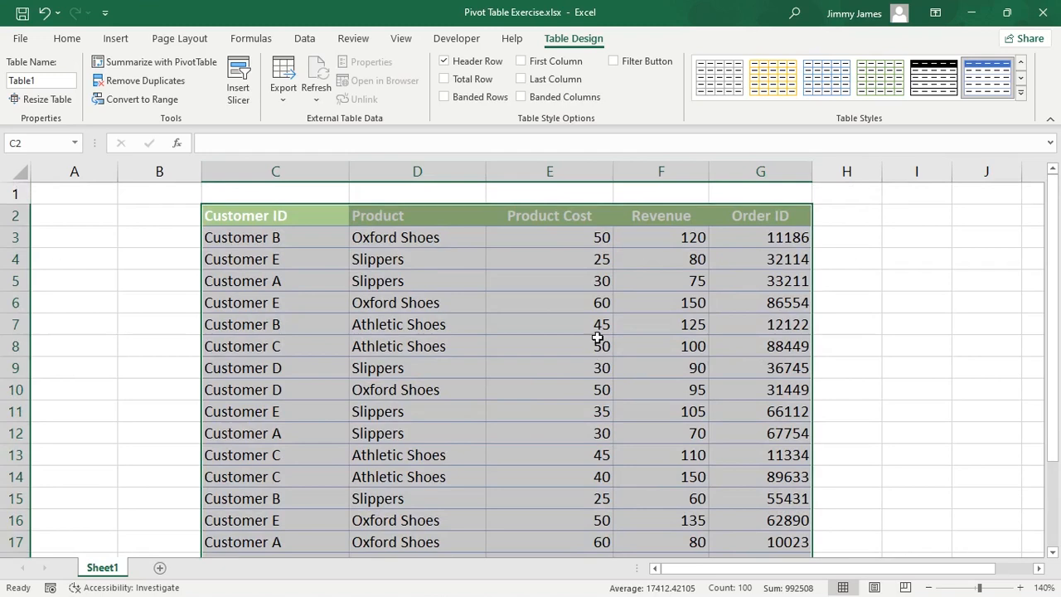
Create a PivotTable from Table1 and place it on a new worksheet
left_click(124, 47)
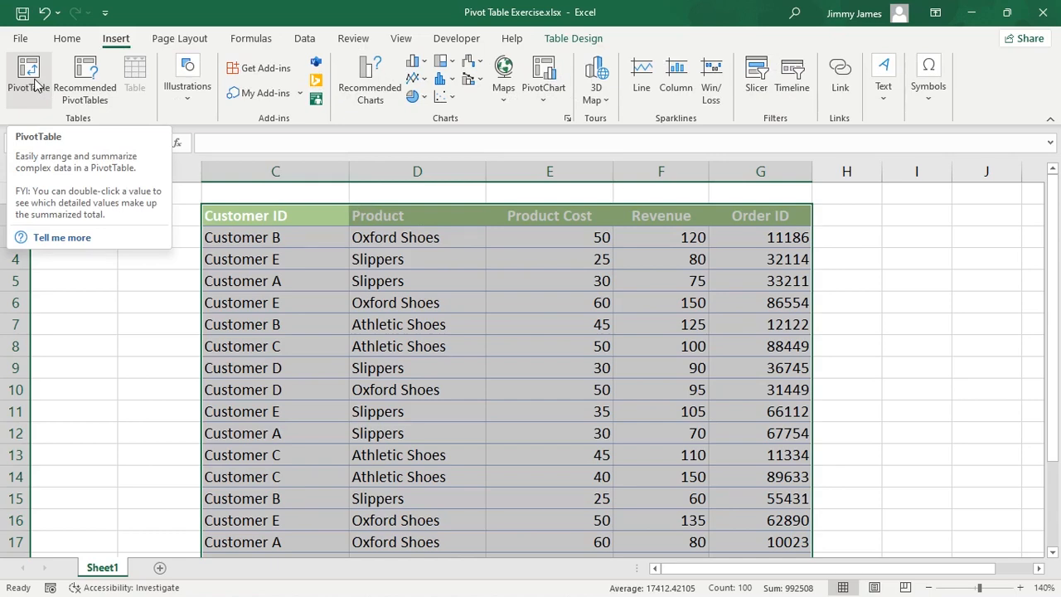
left_click(30, 75)
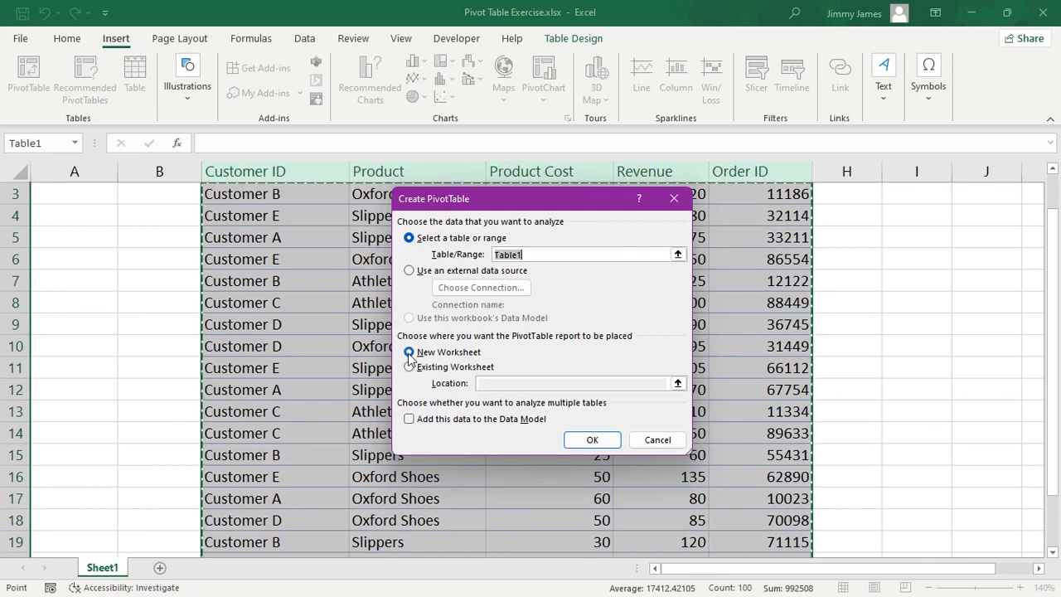
left_click(591, 439)
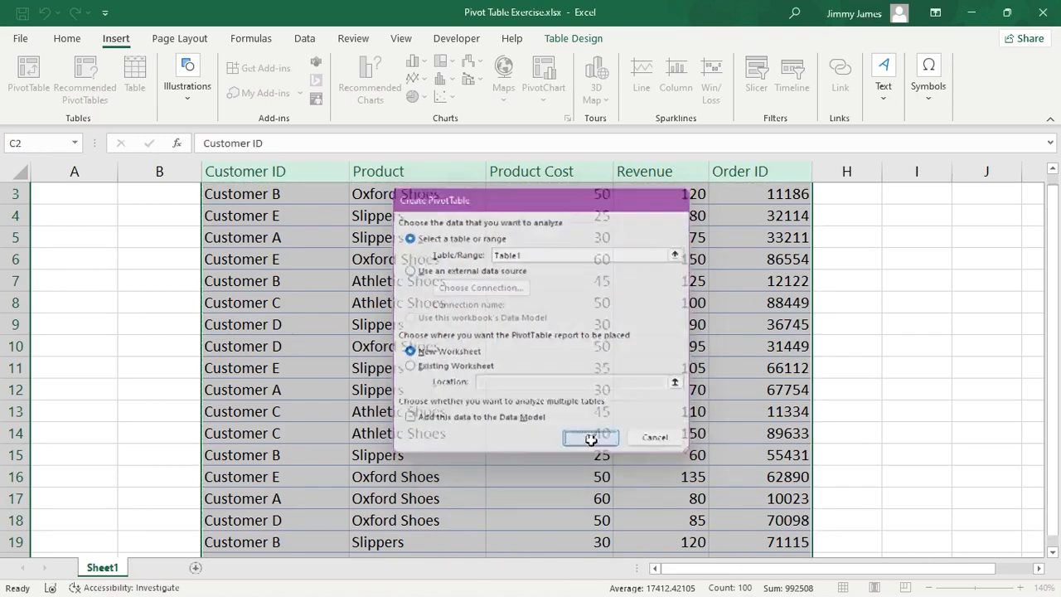
Use Customer ID as the PivotTable's rows and Revenue as its summed values
scroll(591, 440, "up", 2)
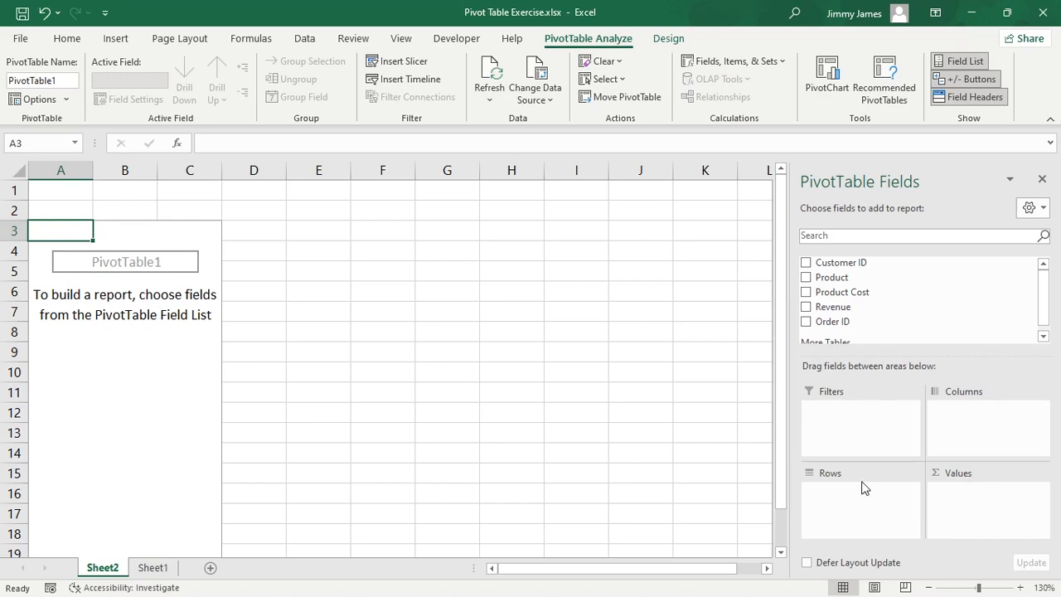
left_click_drag(839, 267, 854, 503)
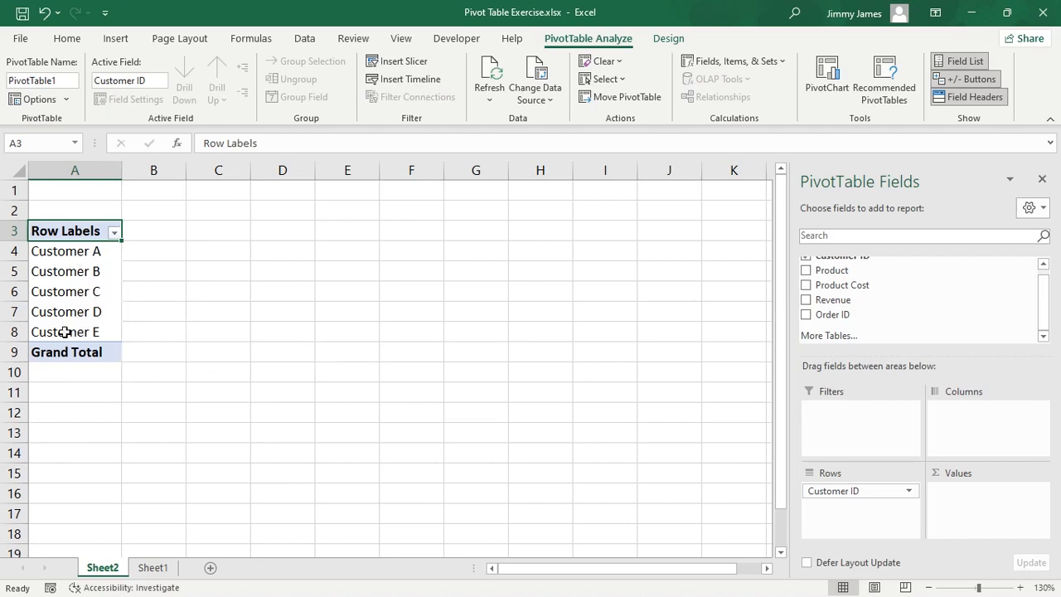
scroll(961, 309, "up", 1)
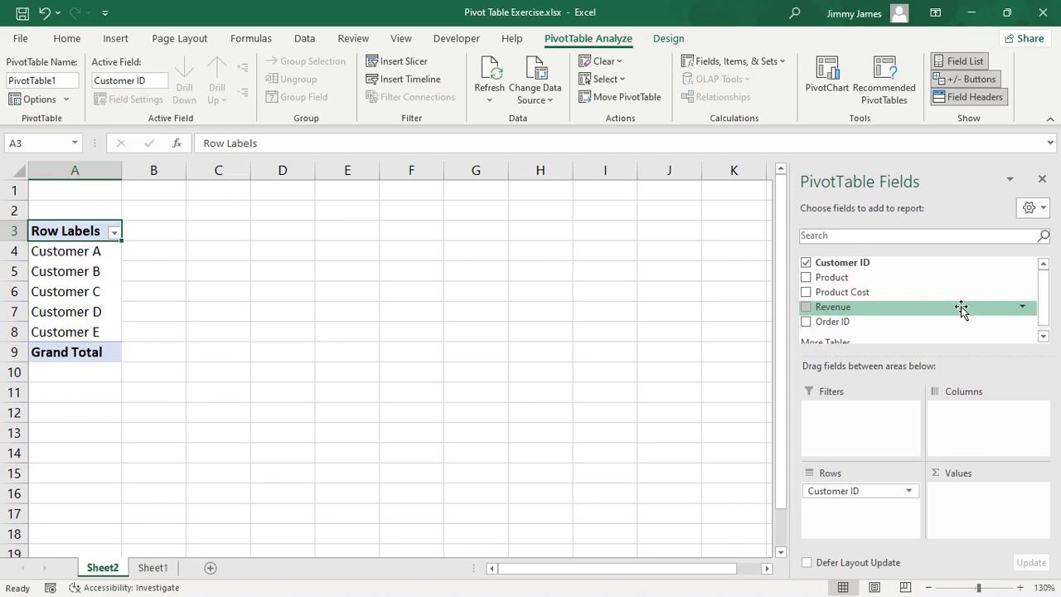
left_click_drag(841, 314, 978, 503)
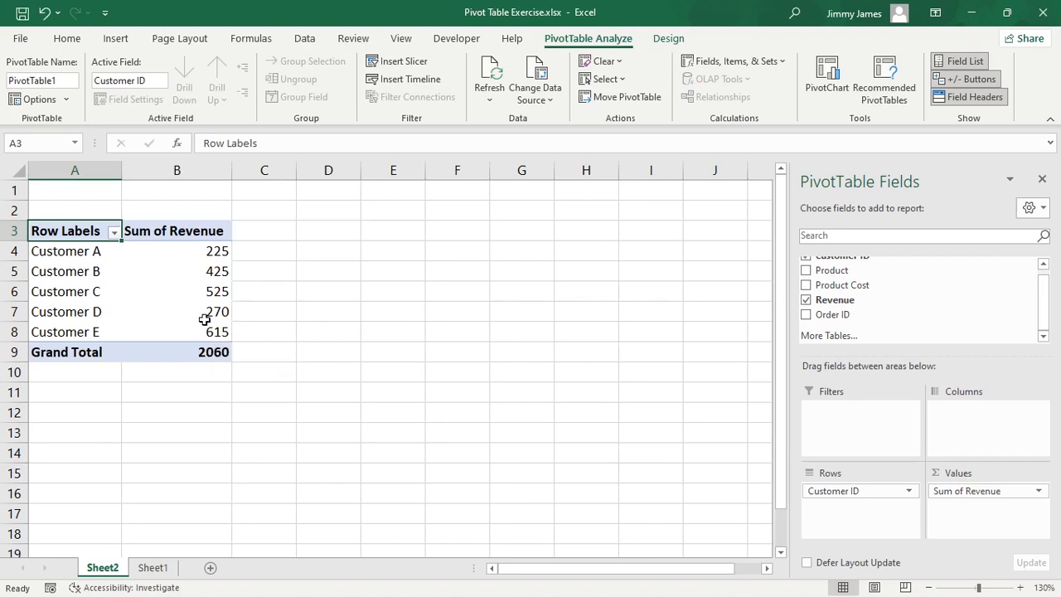
Format the Sum of Revenue values as dollar currency with no decimal places
left_click(214, 272)
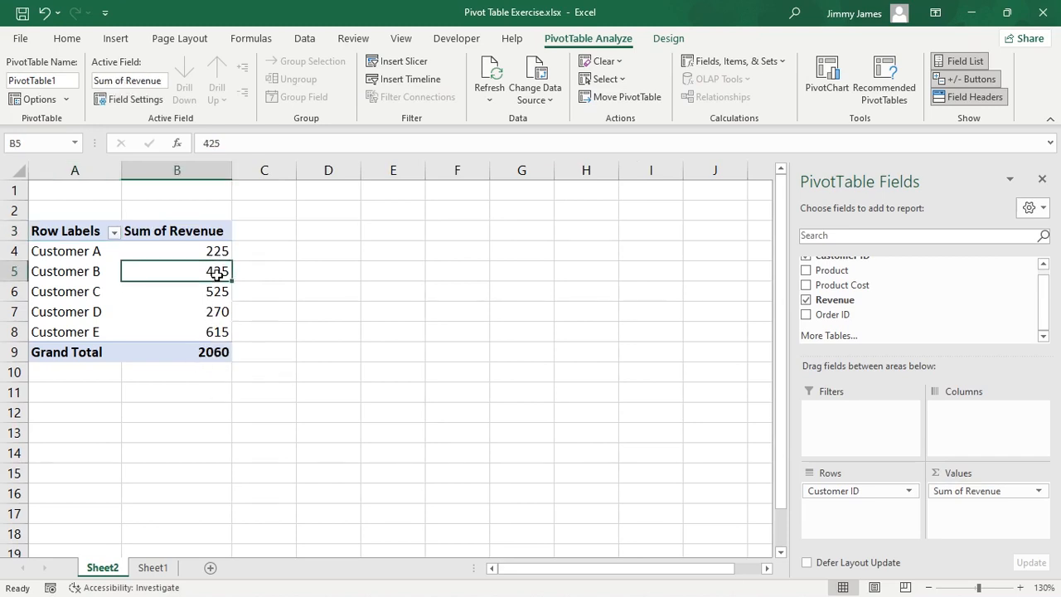
right_click(213, 272)
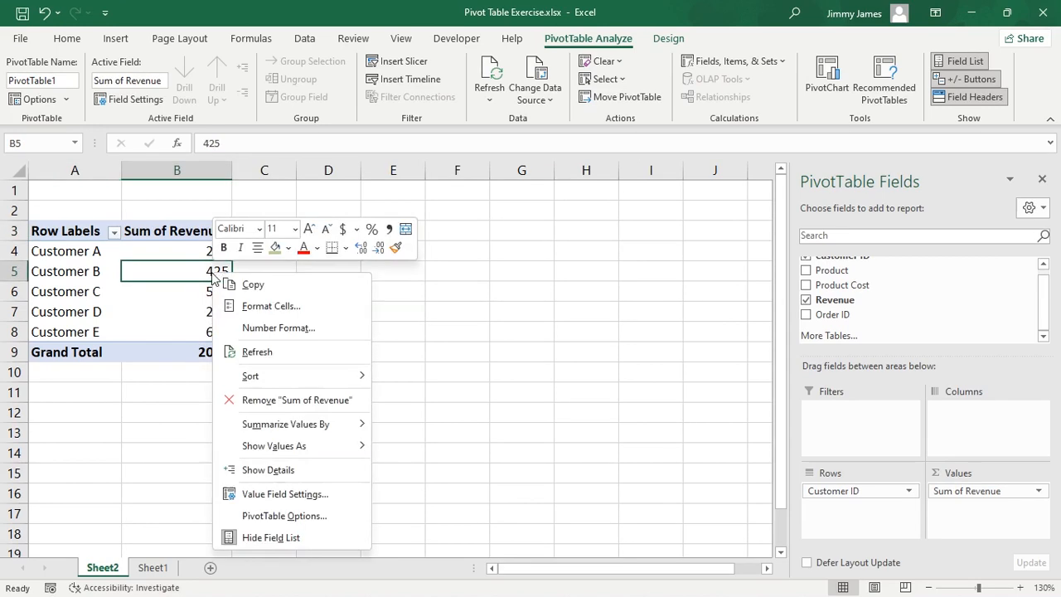
left_click(276, 327)
left_click(106, 220)
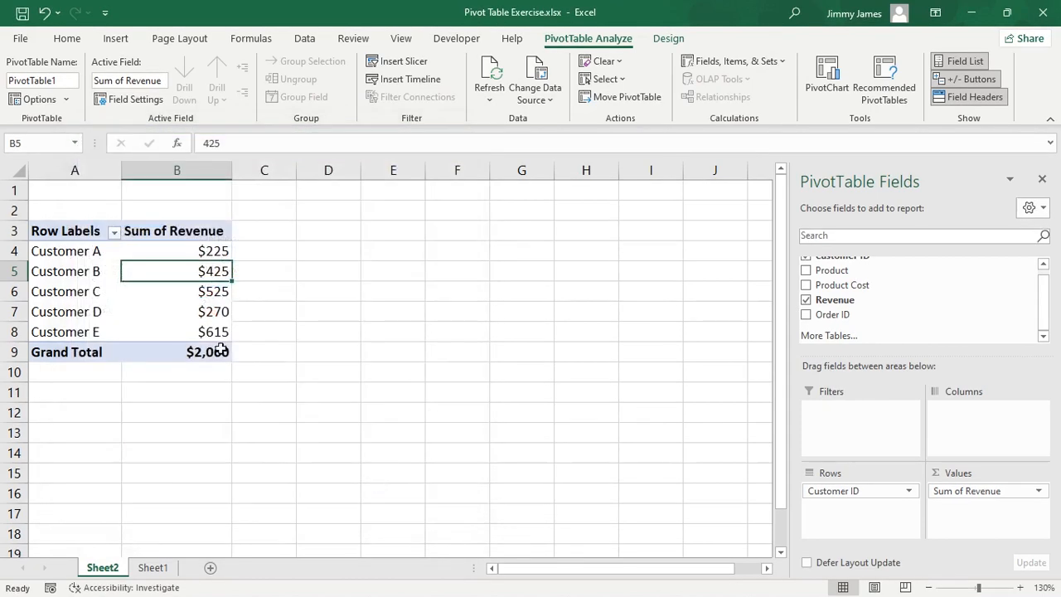
Sort the PivotTable customers by their summed revenue from largest to smallest
right_click(202, 272)
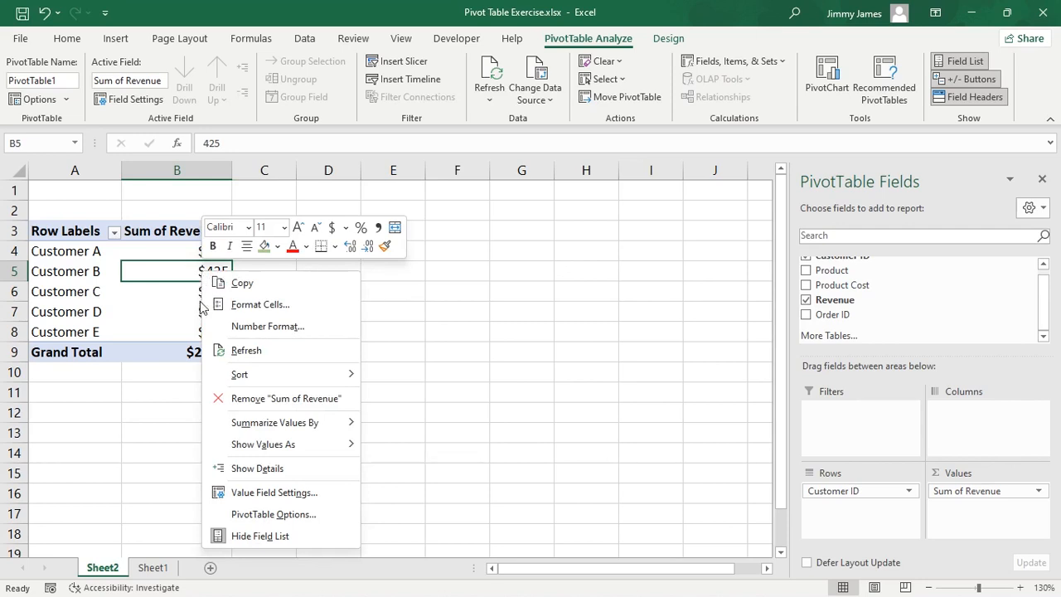
mouse_move(296, 377)
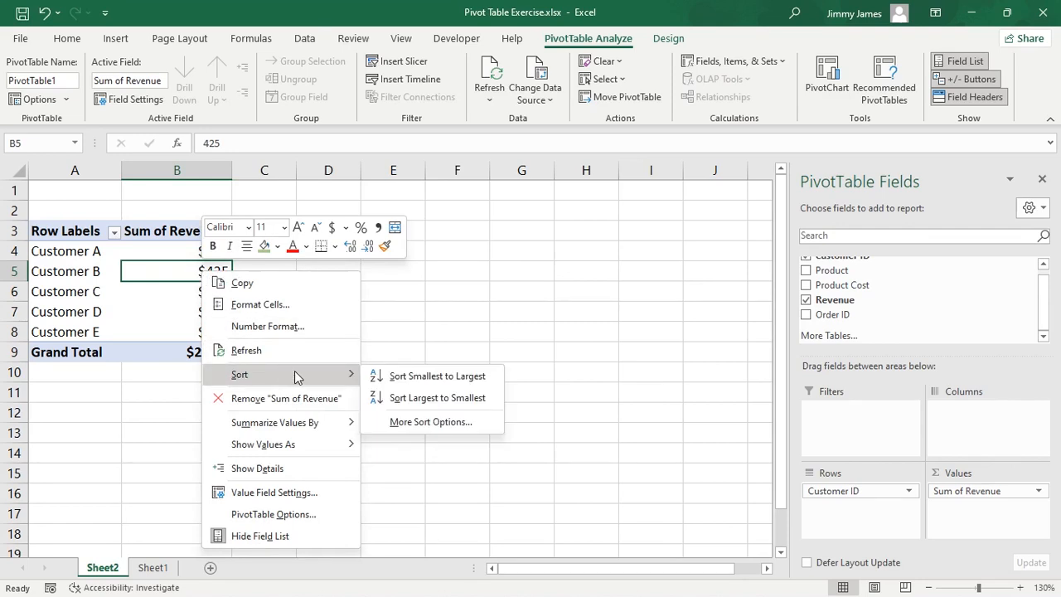
left_click(423, 398)
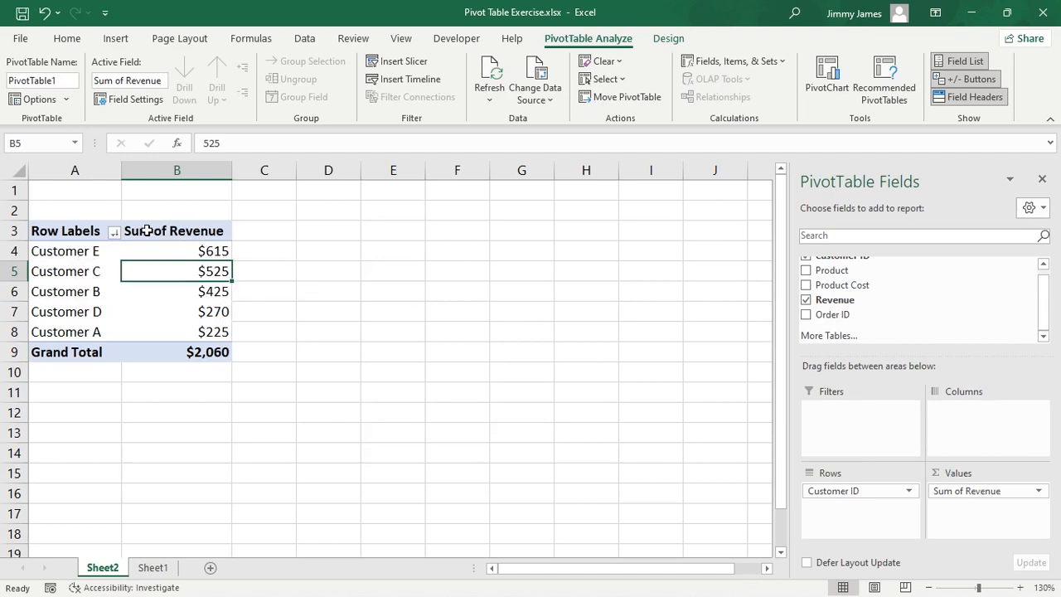
Rename the Sum of Revenue header in B3 as Total Revenue
left_click(180, 232)
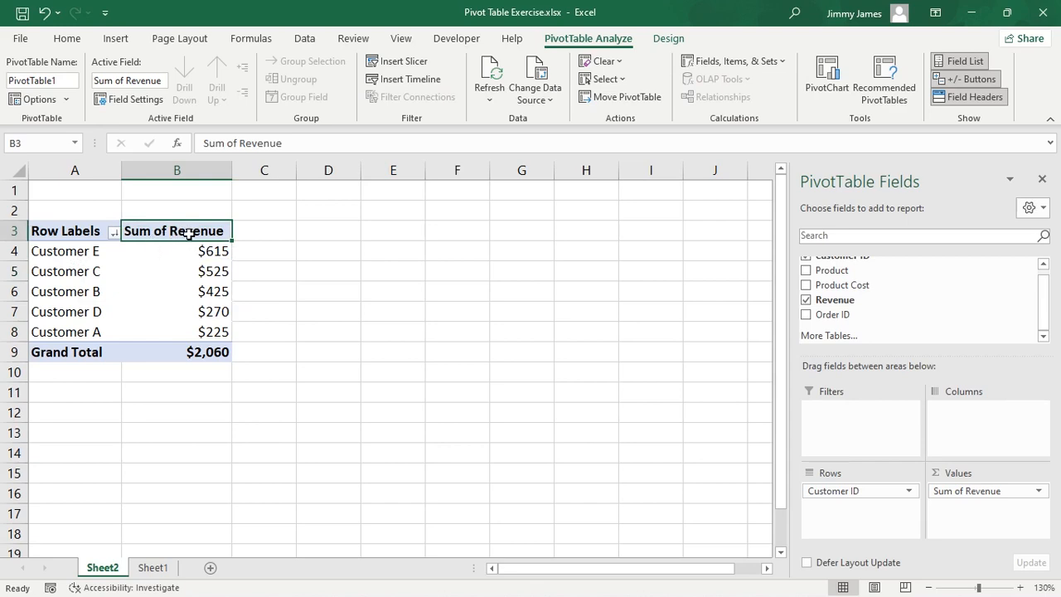
type("To")
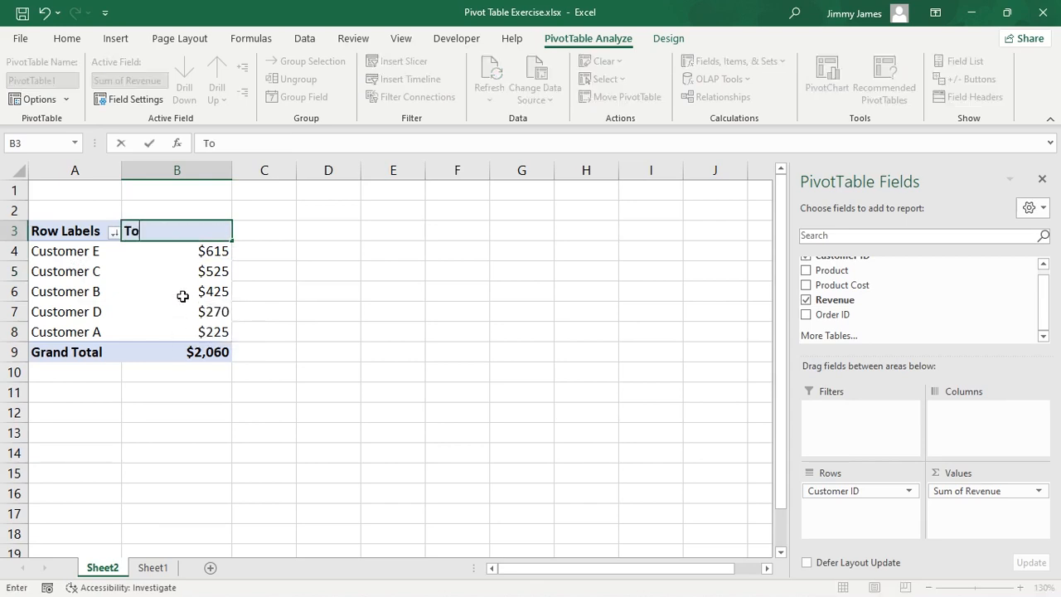
type("tal Revenue")
key("Return")
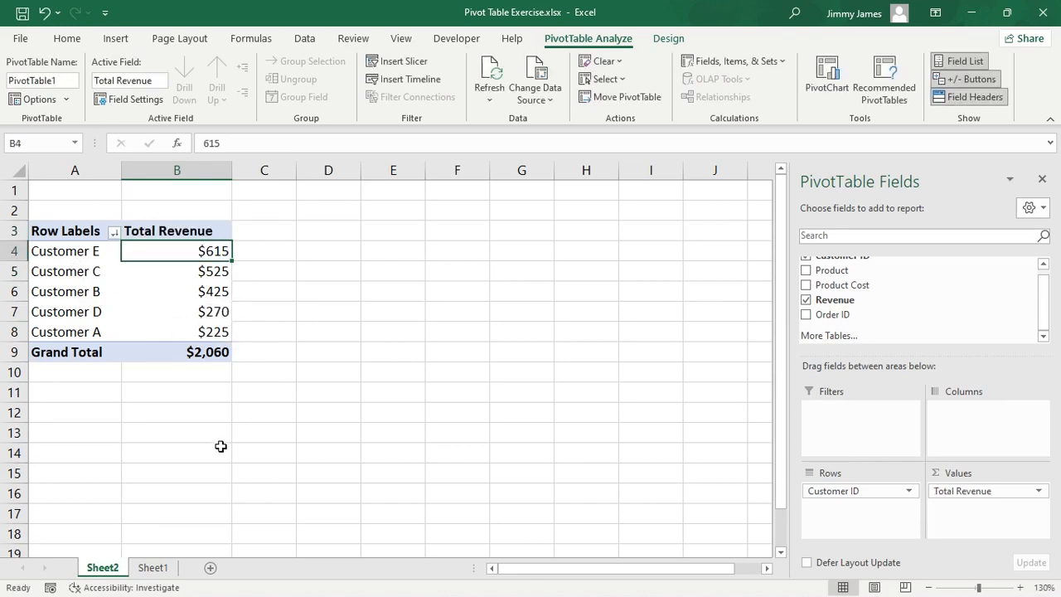
left_click(522, 433)
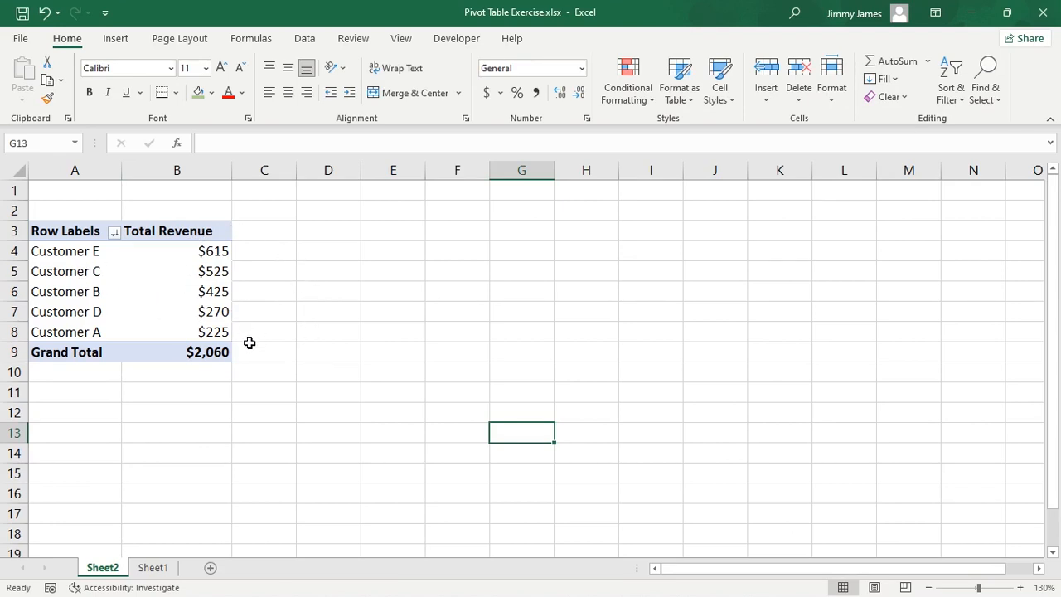
Add the Order ID field to the PivotTable's values next to Total Revenue
left_click(210, 253)
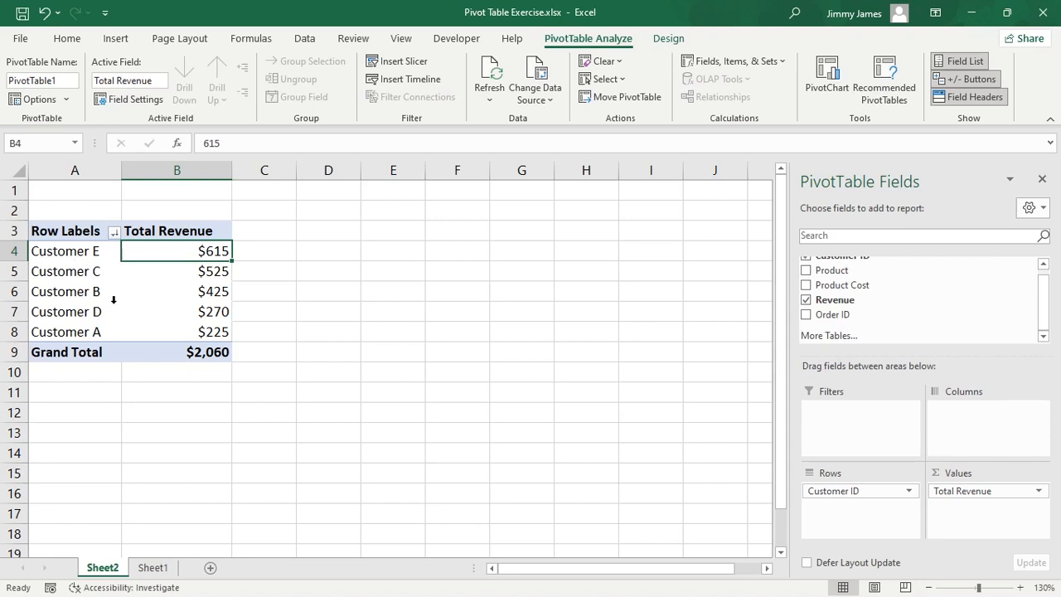
scroll(910, 307, "up", 1)
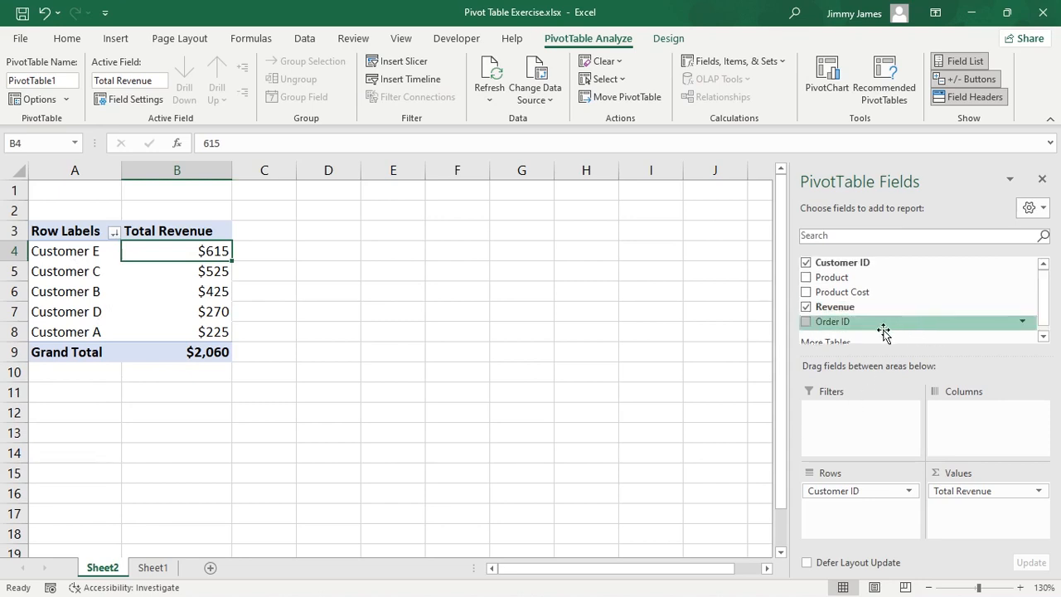
left_click_drag(849, 327, 979, 512)
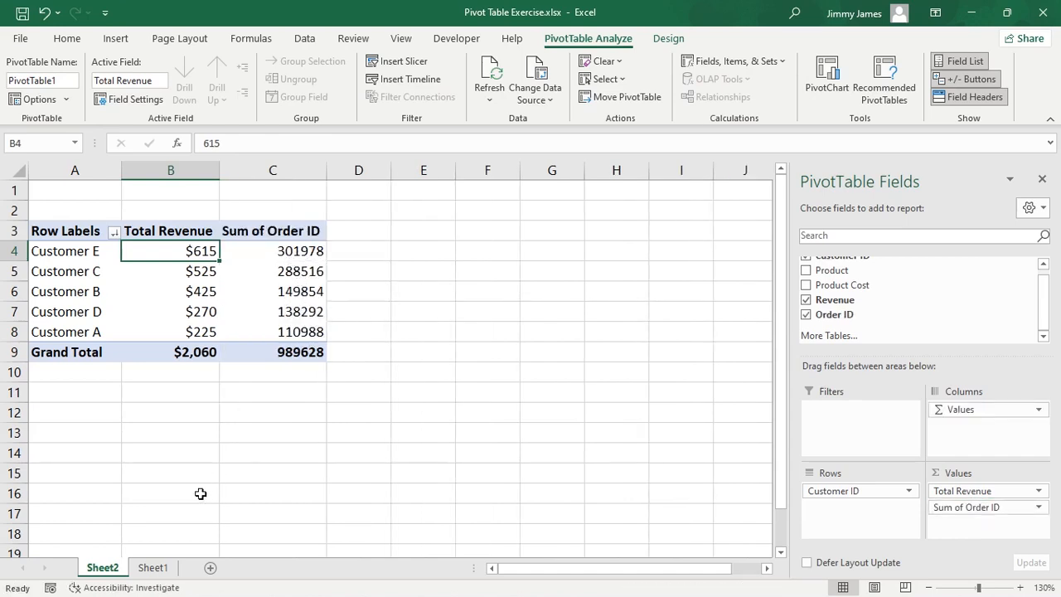
Check the order IDs in the source table on Sheet1, and summarize the PivotTable's Order ID values by Count on Sheet2
left_click(152, 568)
scroll(580, 373, "up", 1)
scroll(725, 294, "down", 4)
scroll(732, 305, "up", 4)
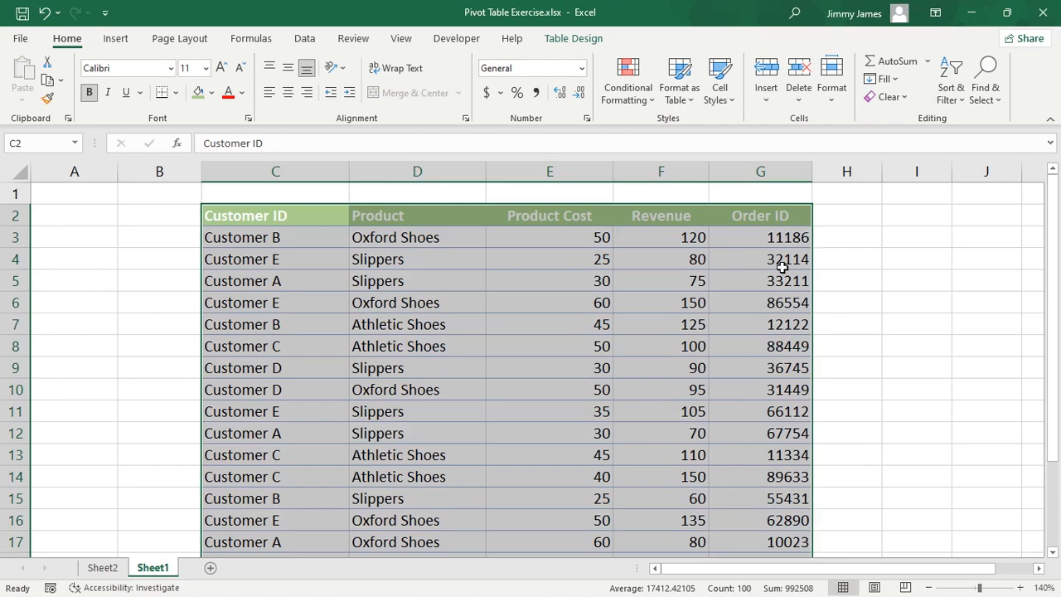
left_click(109, 570)
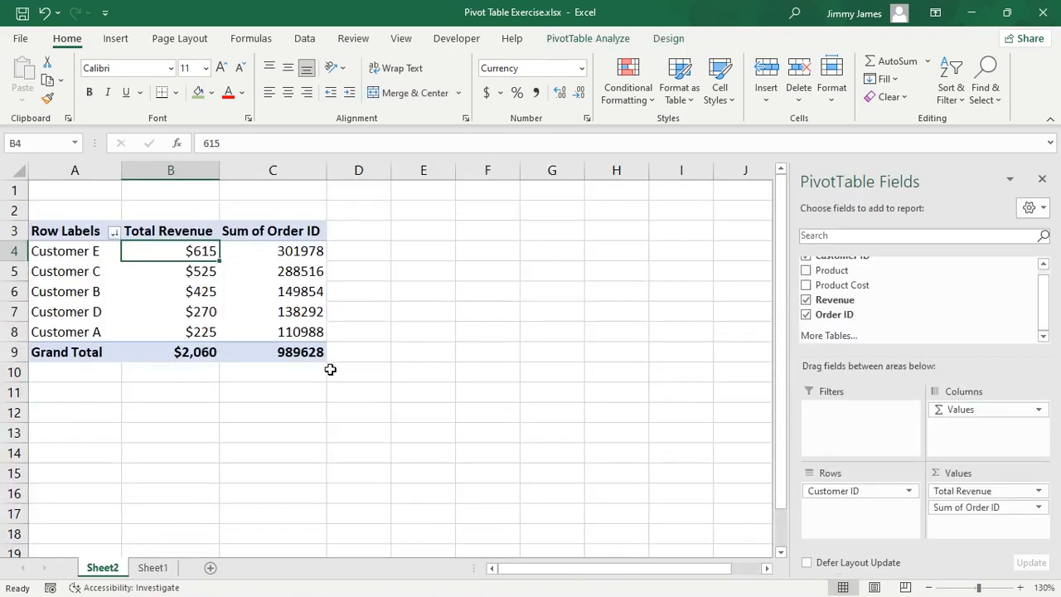
right_click(292, 254)
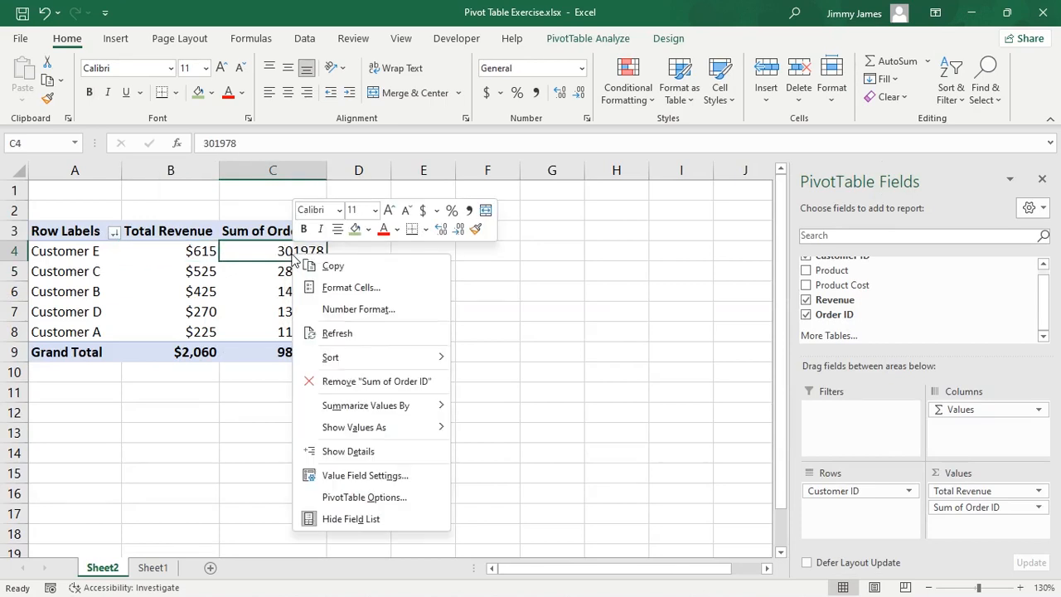
mouse_move(393, 412)
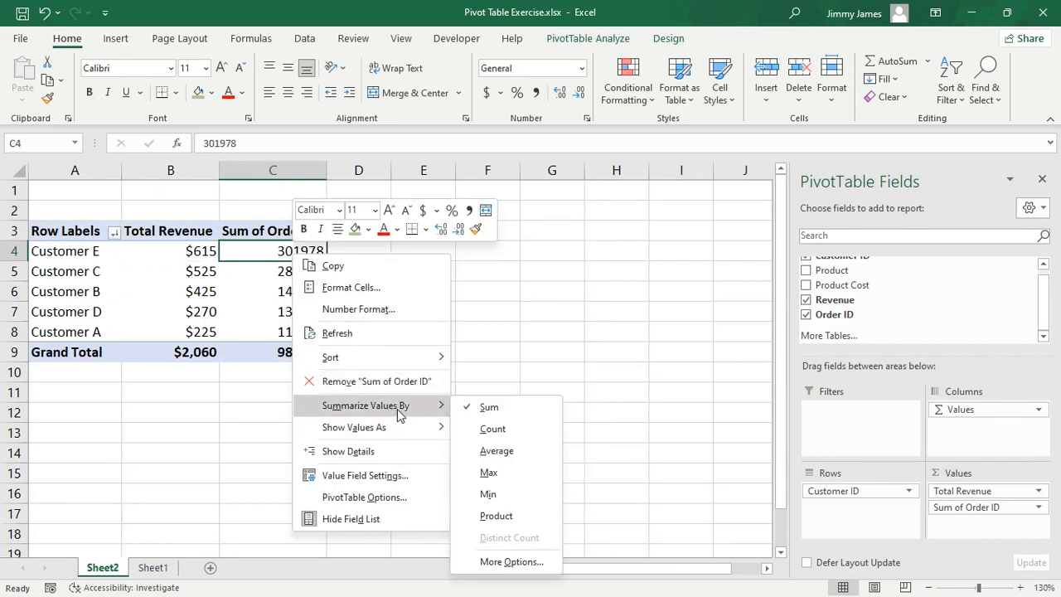
left_click(497, 432)
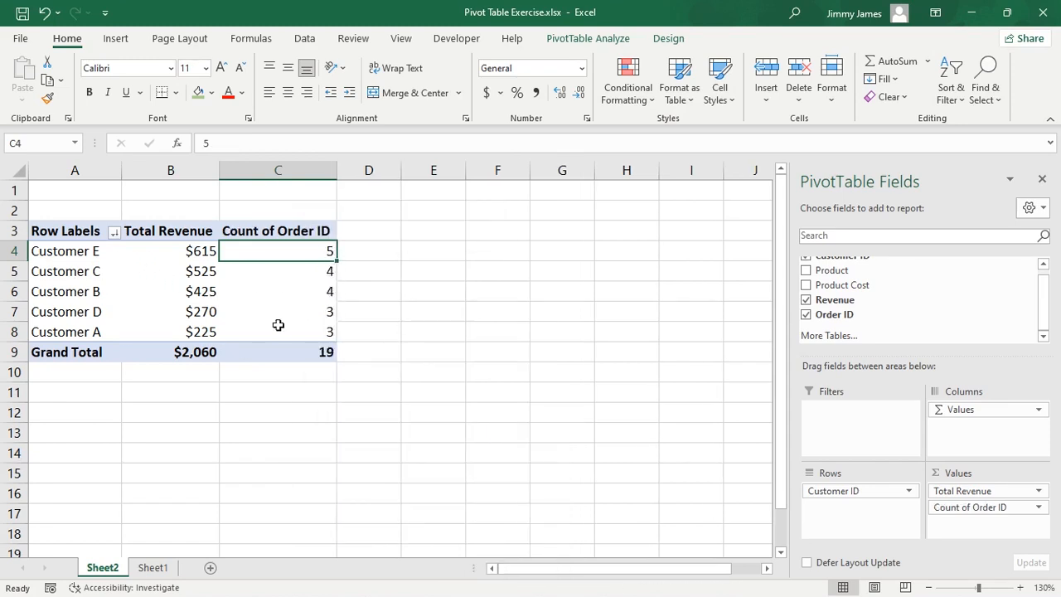
Rename the Count of Order ID header in C3 as Orders
key("Up")
key("BackSpace")
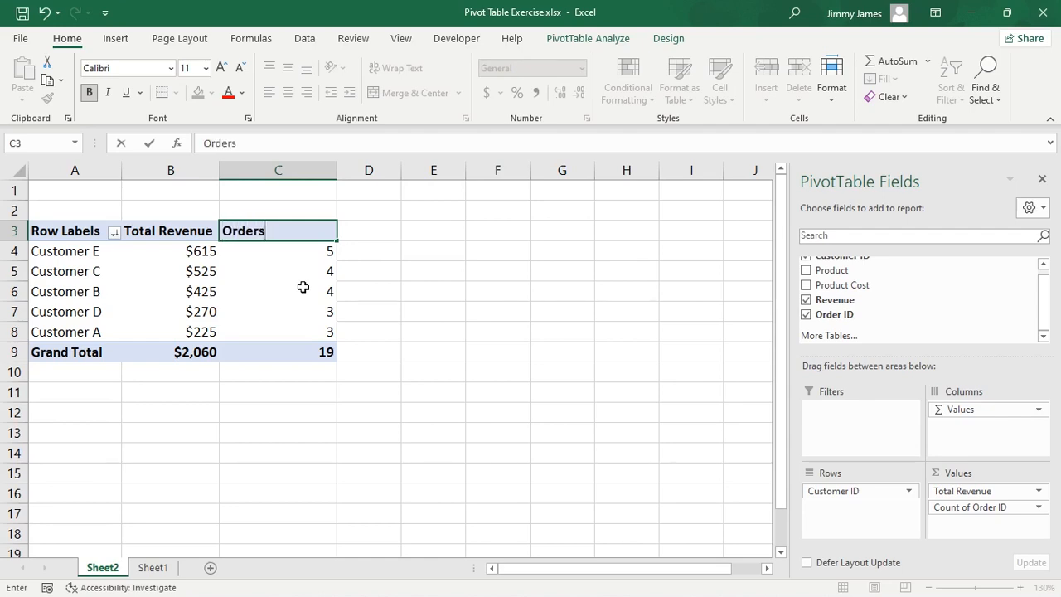
key("Return")
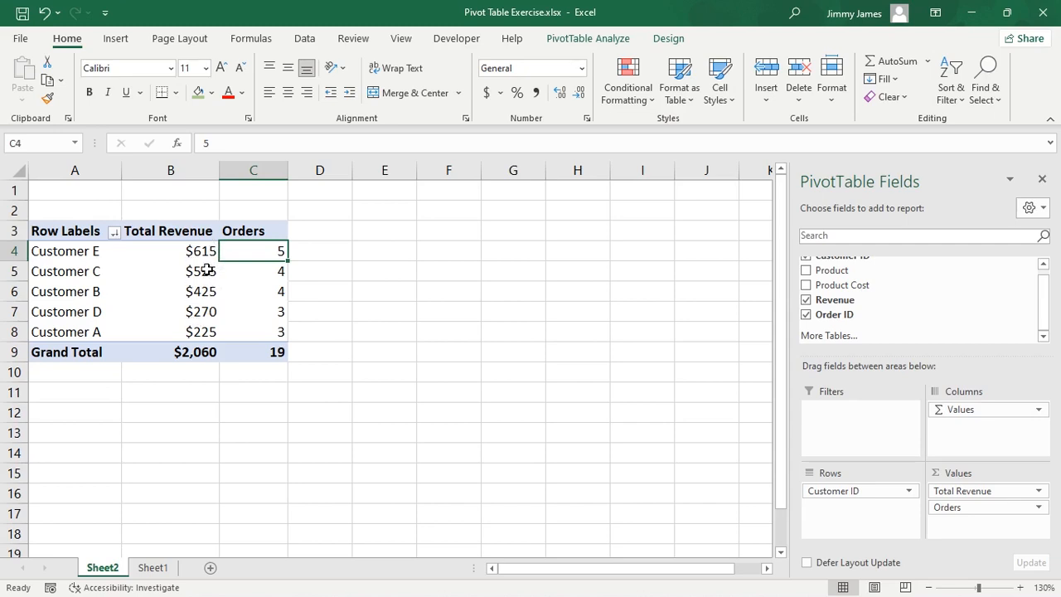
Add Revenue to the PivotTable's values a second time and show it as % of Column Total
mouse_move(206, 270)
mouse_move(173, 284)
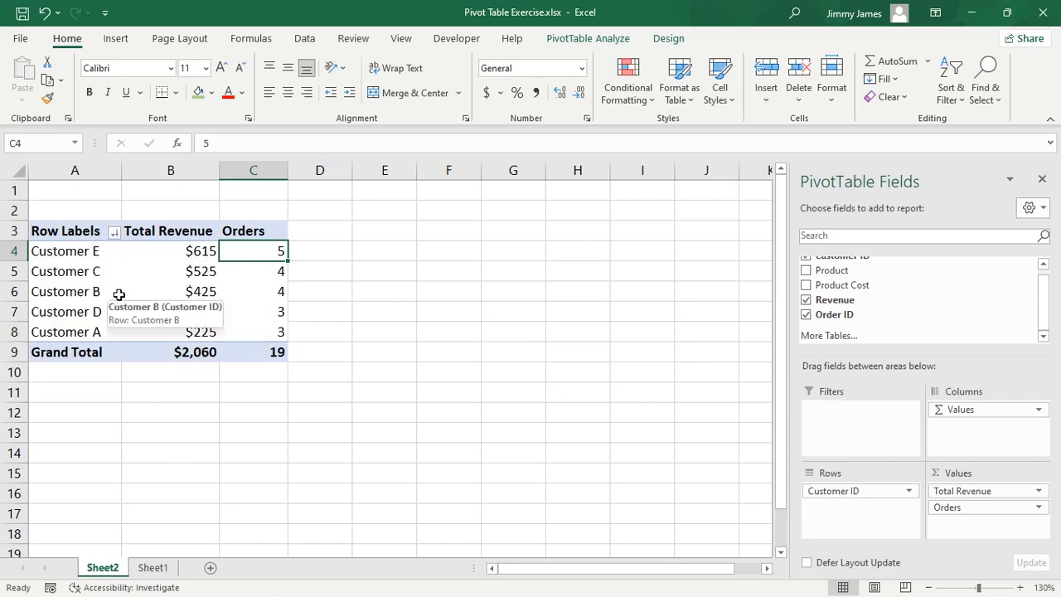
scroll(879, 310, "up", 1)
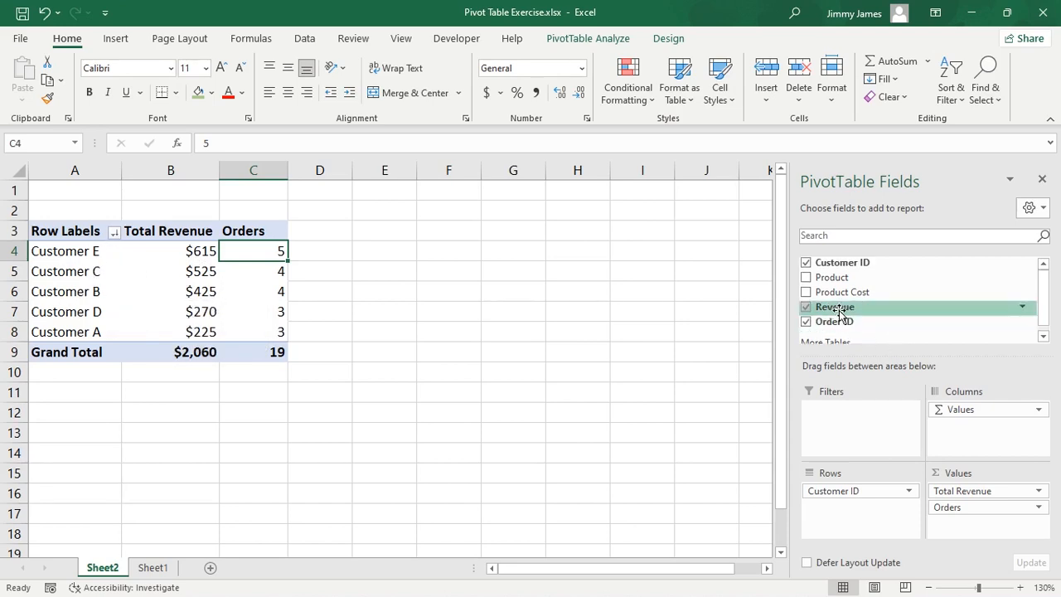
left_click_drag(840, 311, 970, 524)
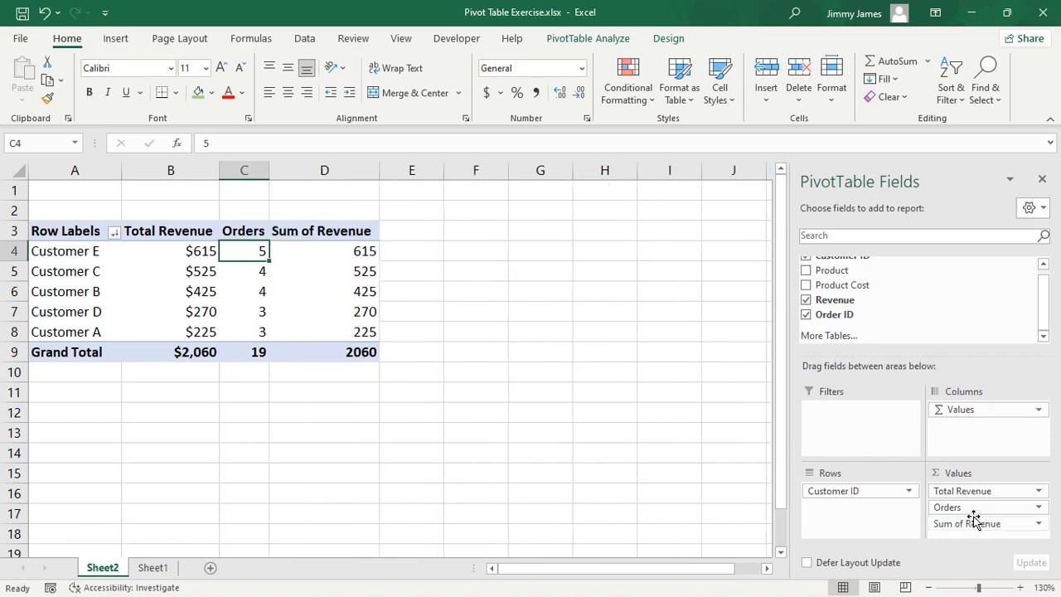
right_click(359, 271)
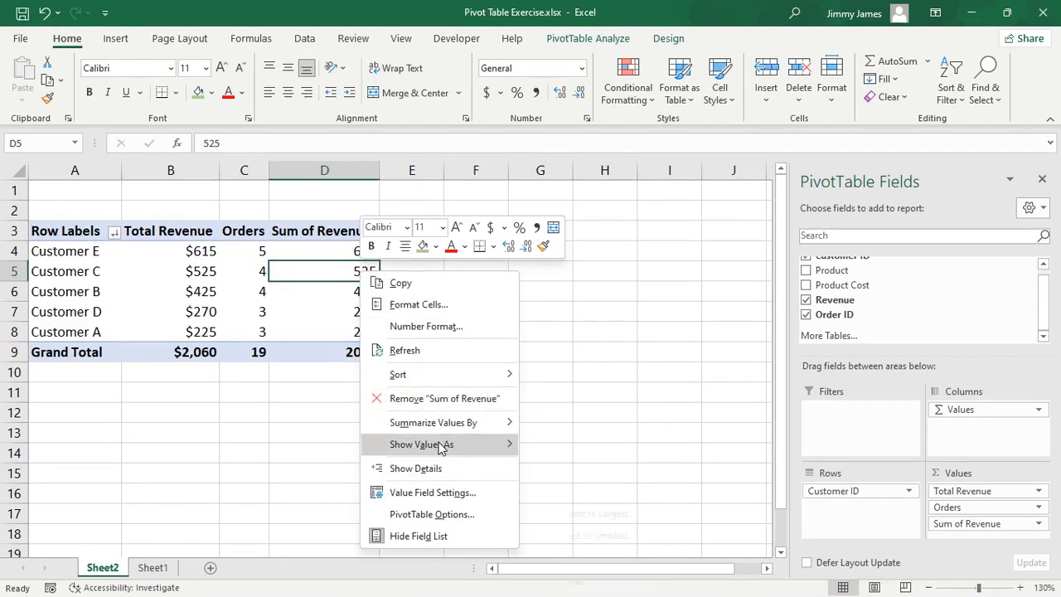
mouse_move(439, 448)
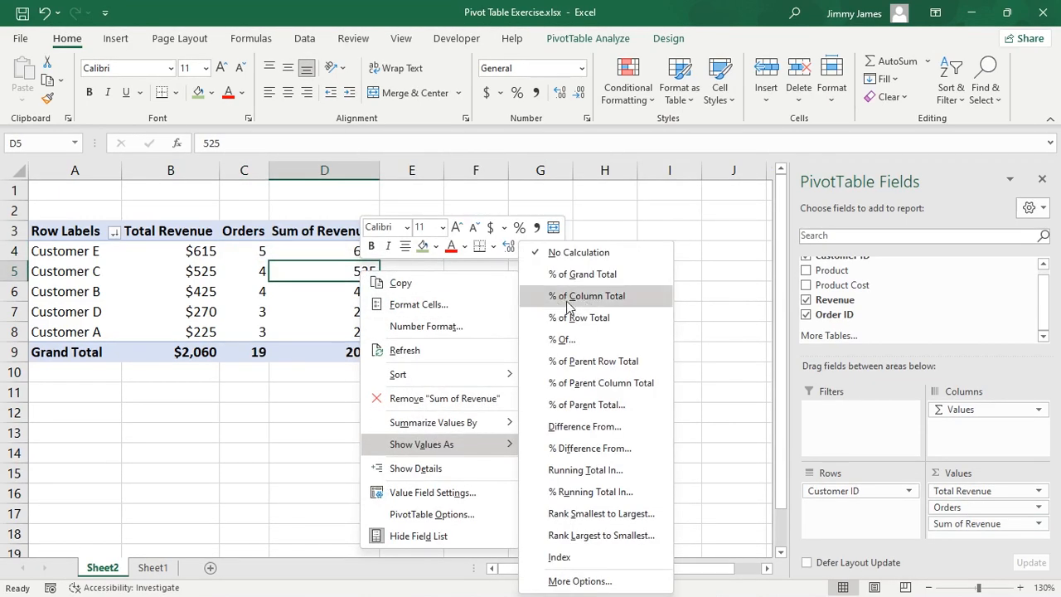
left_click(591, 301)
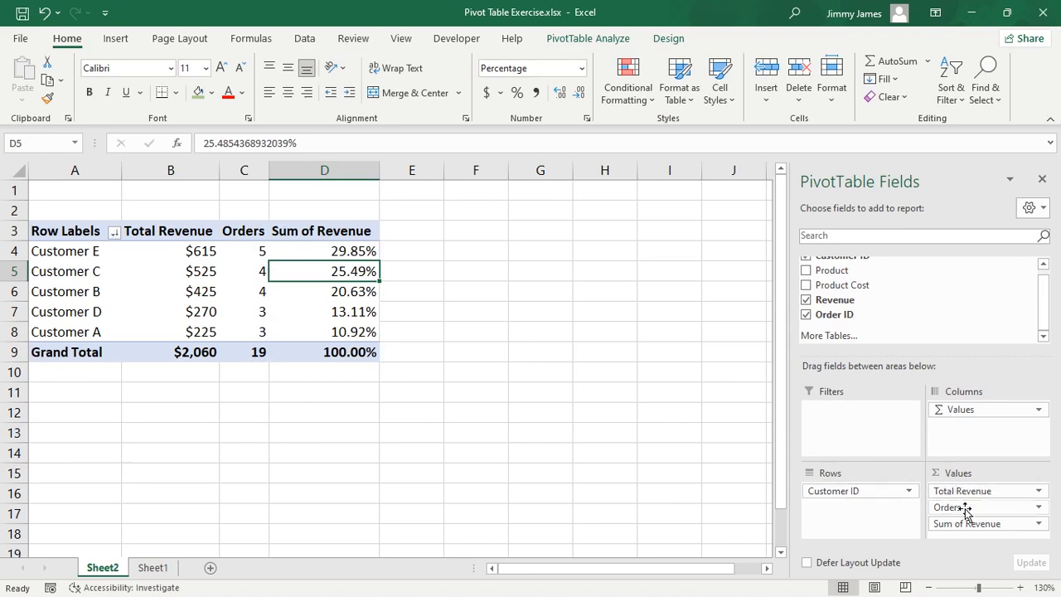
Remove the Orders field from the PivotTable's values
left_click_drag(965, 512, 556, 350)
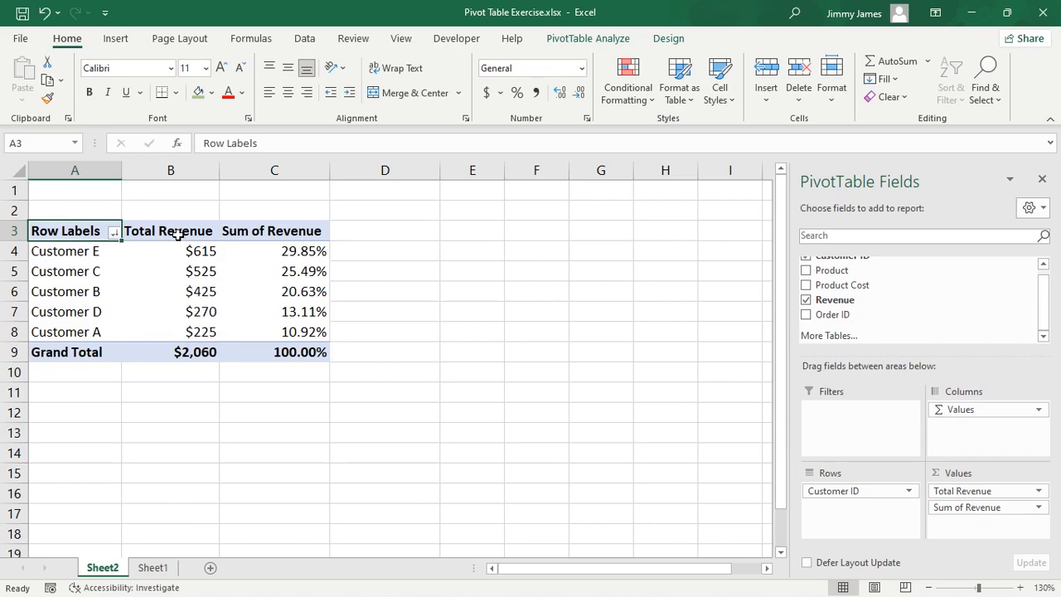
left_click(855, 492)
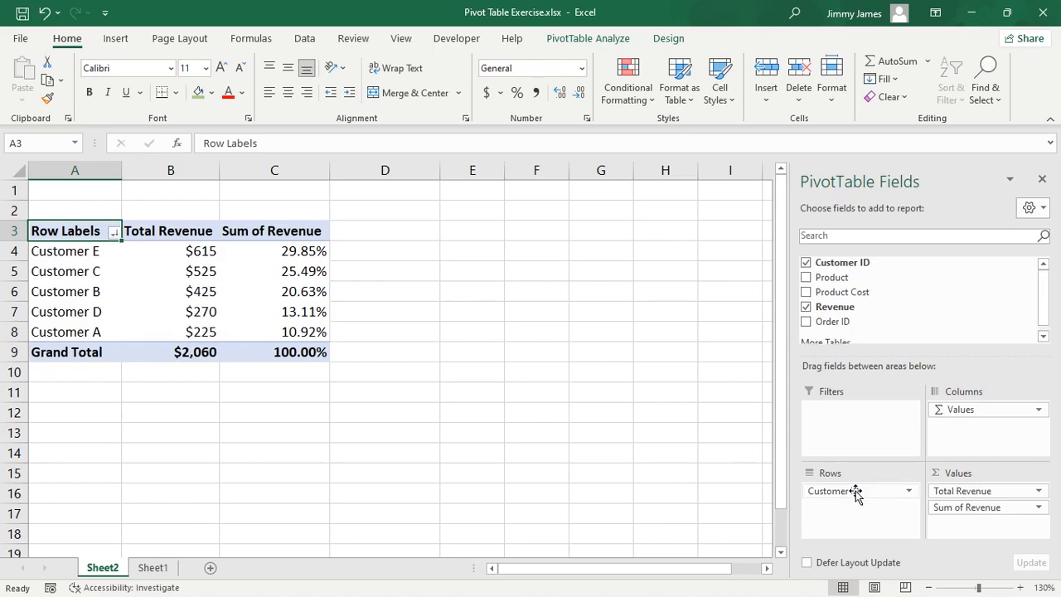
Replace Customer ID with Product in the PivotTable's rows and sort Total Revenue from largest to smallest
left_click_drag(856, 491, 602, 365)
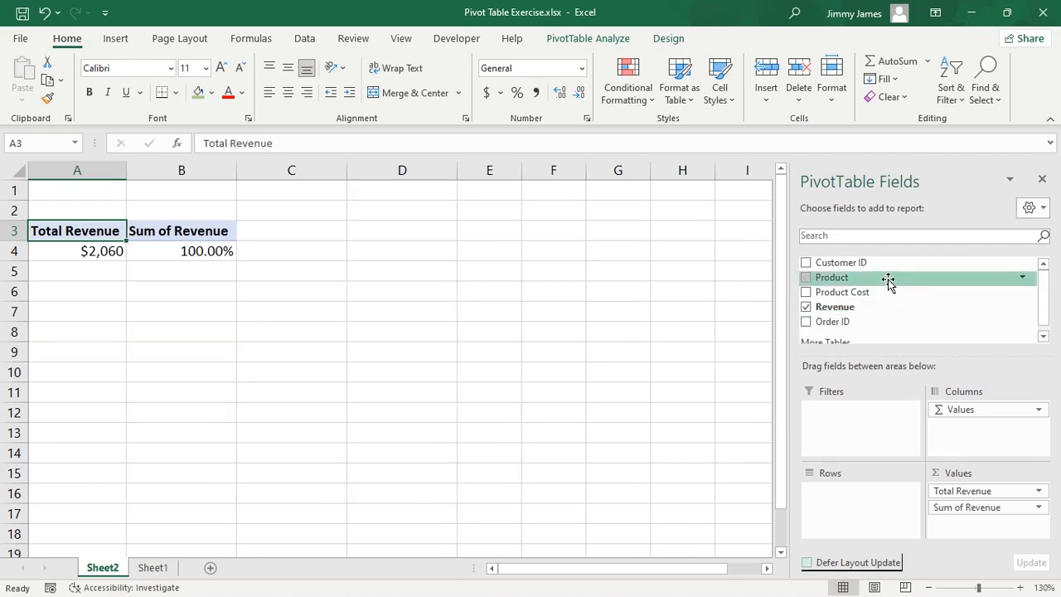
left_click_drag(838, 278, 867, 504)
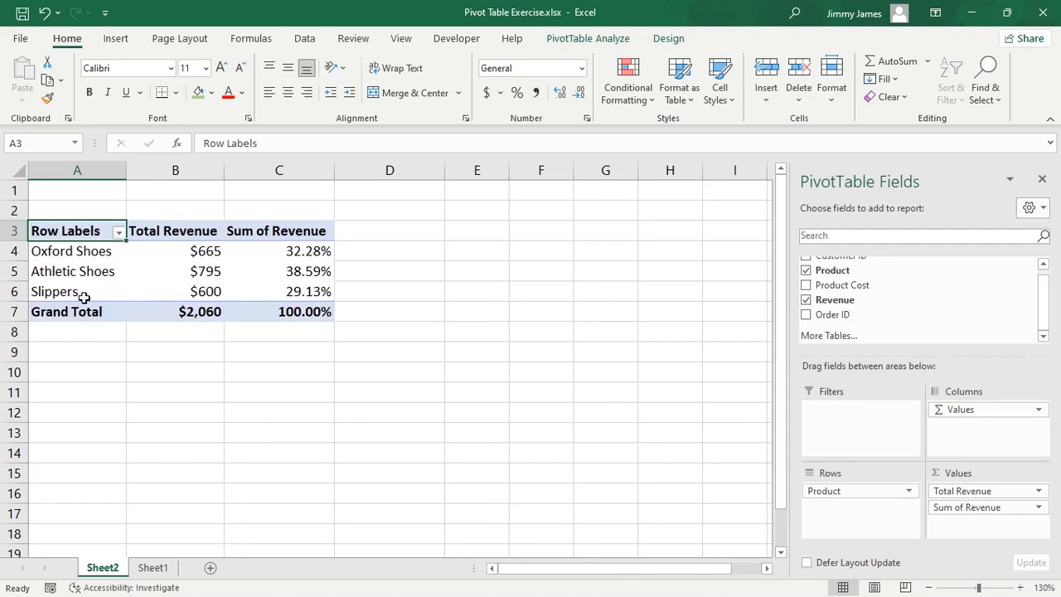
right_click(206, 260)
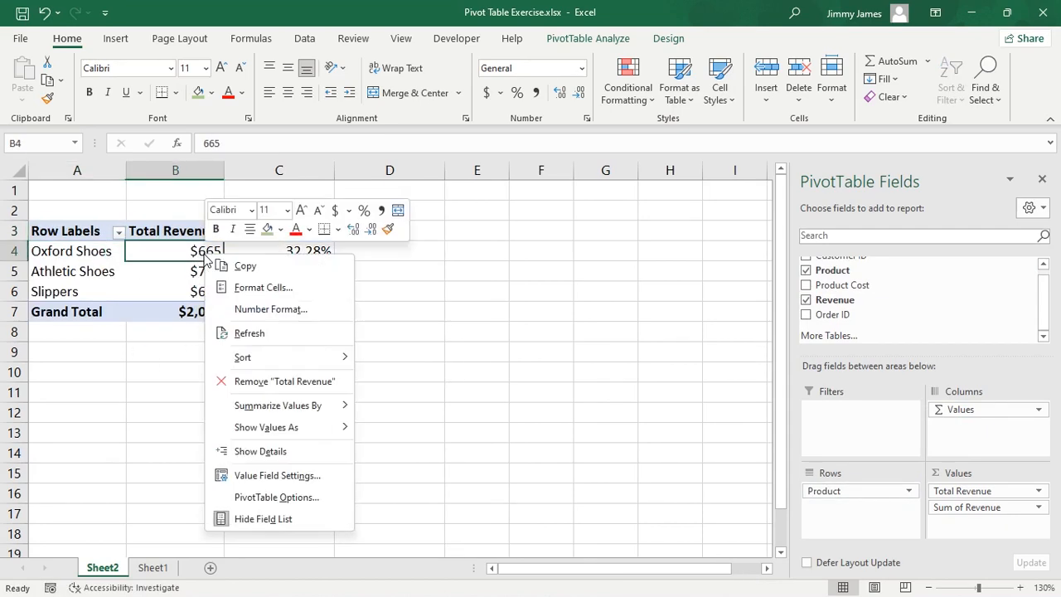
mouse_move(320, 360)
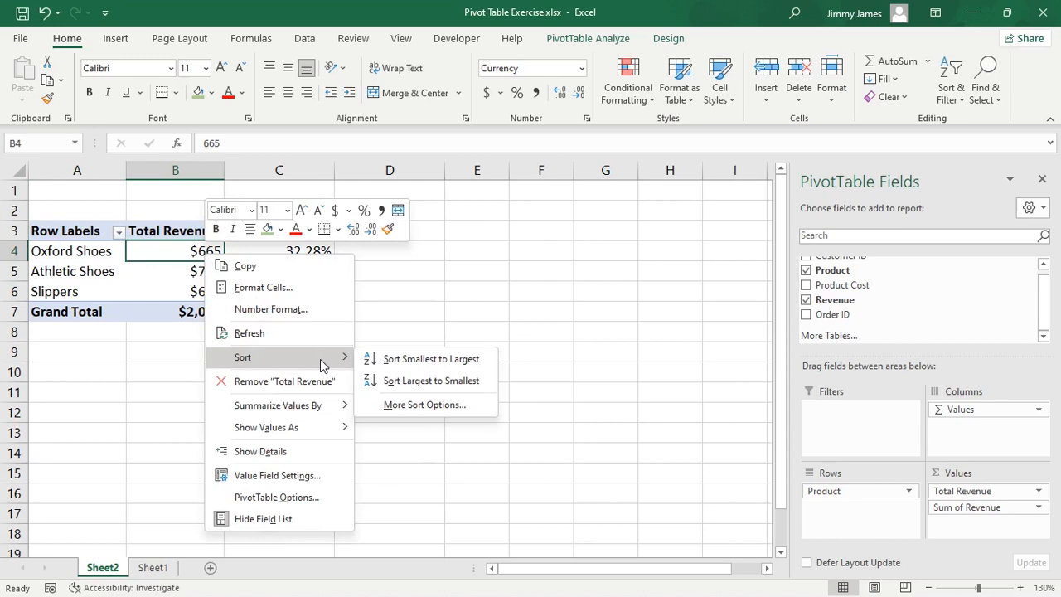
left_click(434, 383)
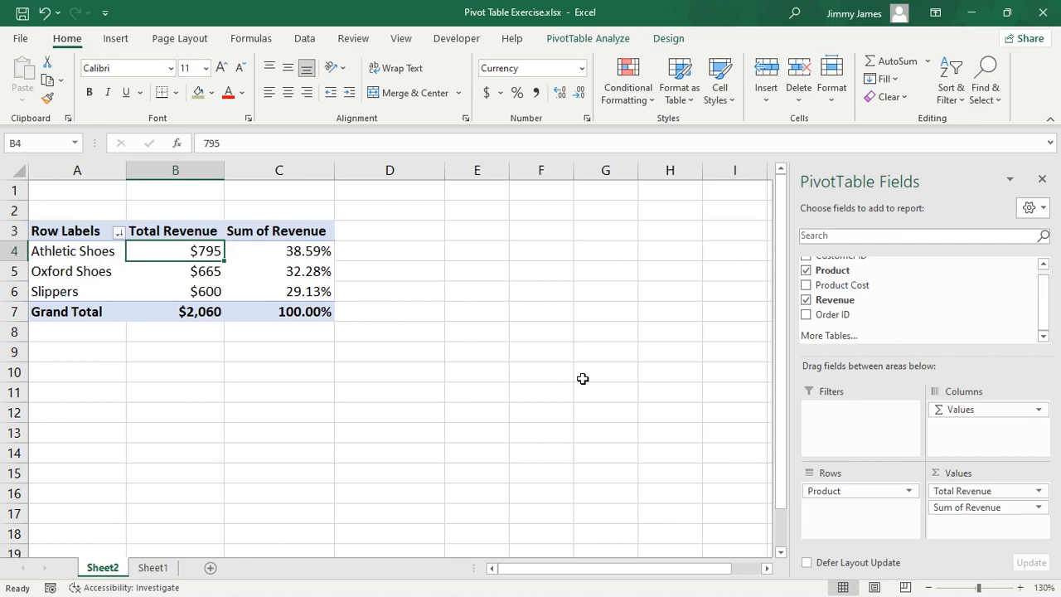
Try Customer ID as a second row field below and above Product, and remove it from the rows
scroll(968, 332, "up", 1)
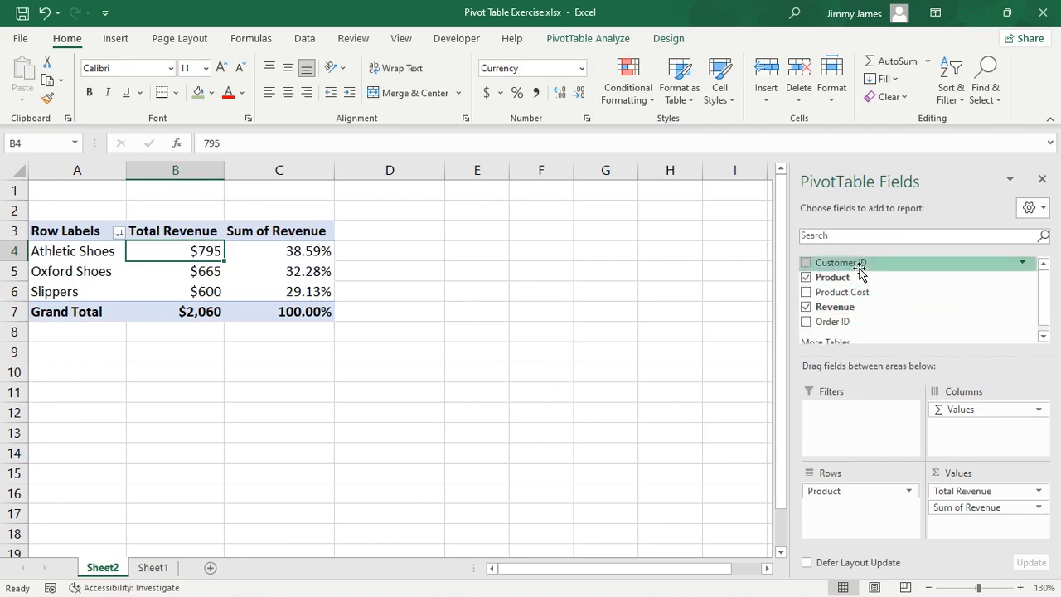
left_click_drag(846, 263, 854, 512)
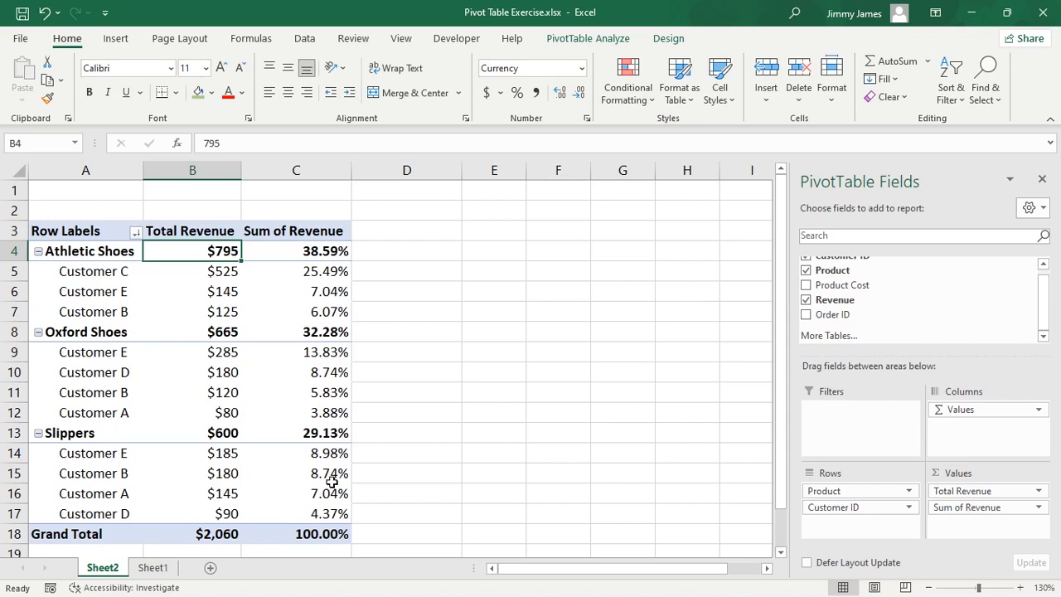
left_click_drag(844, 510, 846, 487)
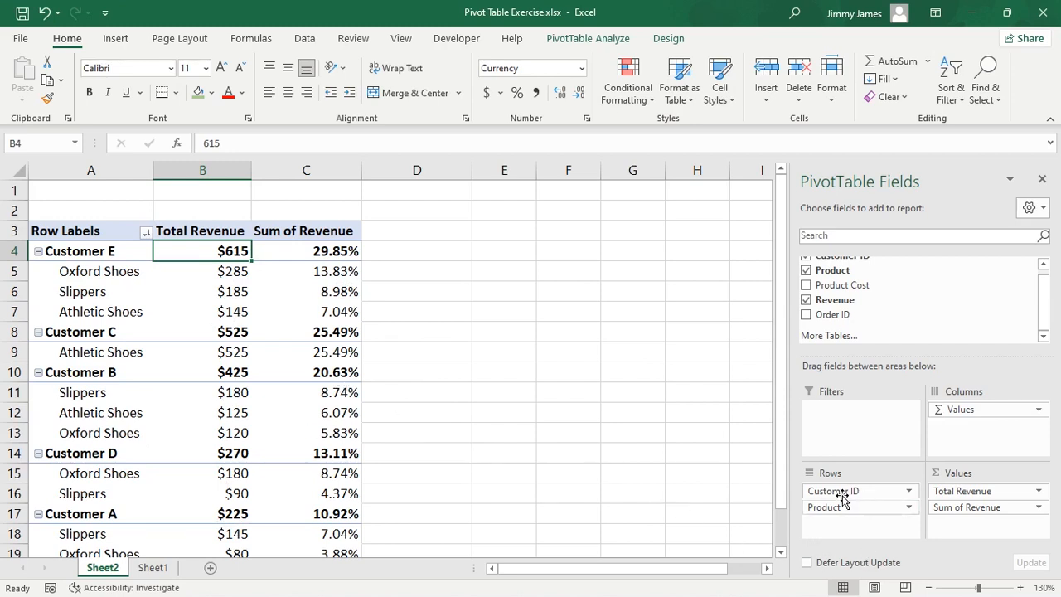
left_click_drag(851, 493, 564, 367)
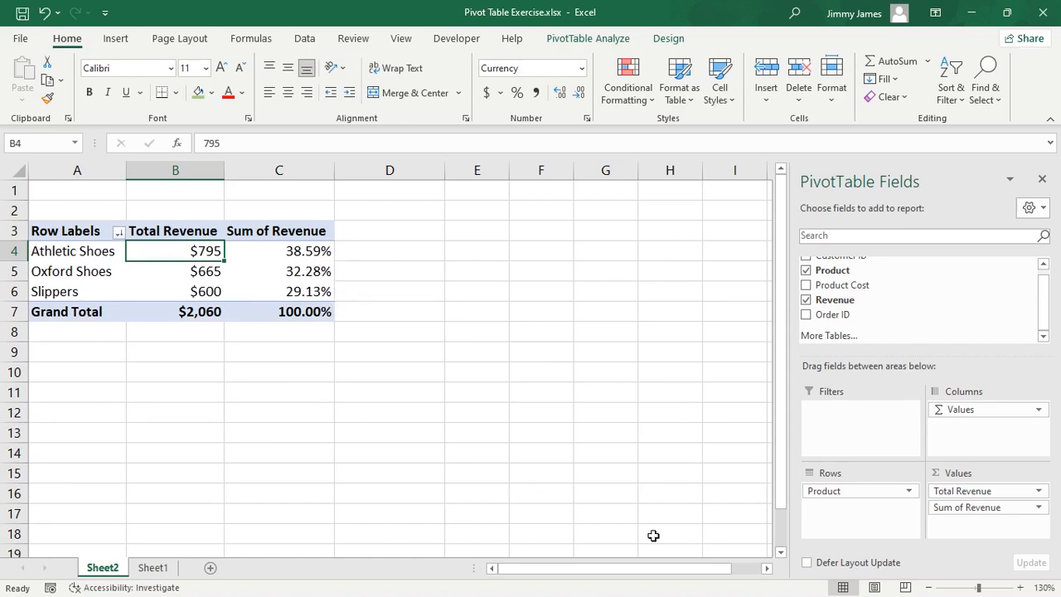
Replace Sum of Revenue with Product Cost in the PivotTable's values
left_click_drag(976, 509, 648, 393)
scroll(905, 310, "up", 1)
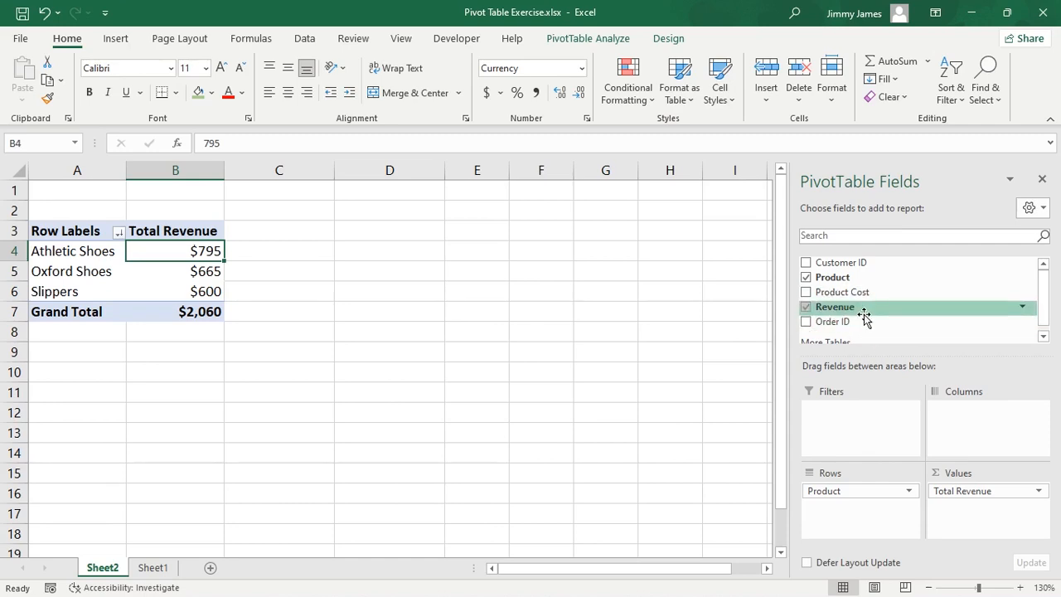
left_click_drag(855, 296, 961, 508)
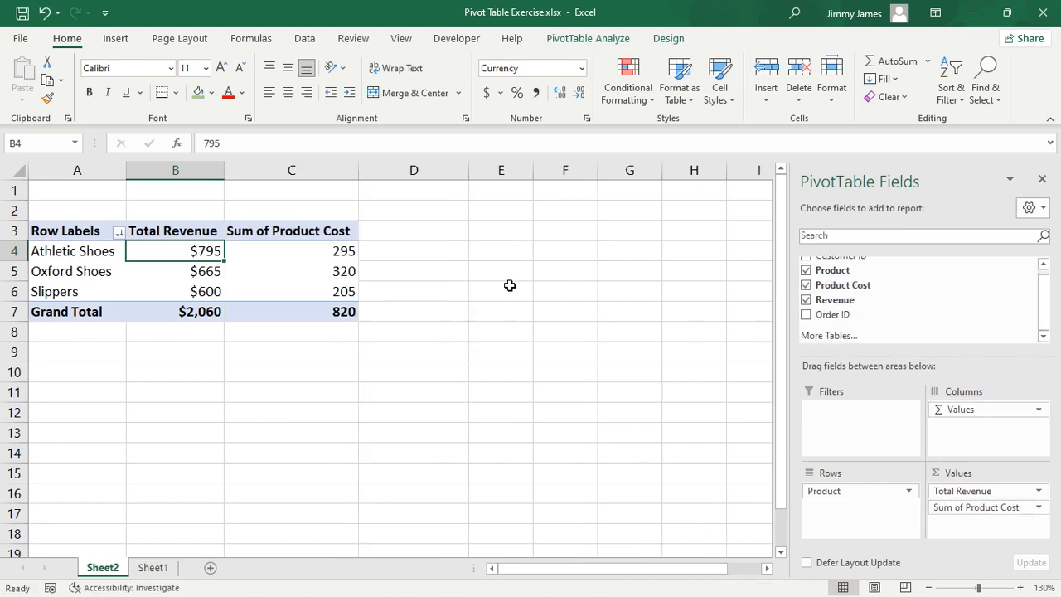
Compare revenue with product cost in the PivotTable and check which columns the source table on Sheet1 contains
left_click(475, 253)
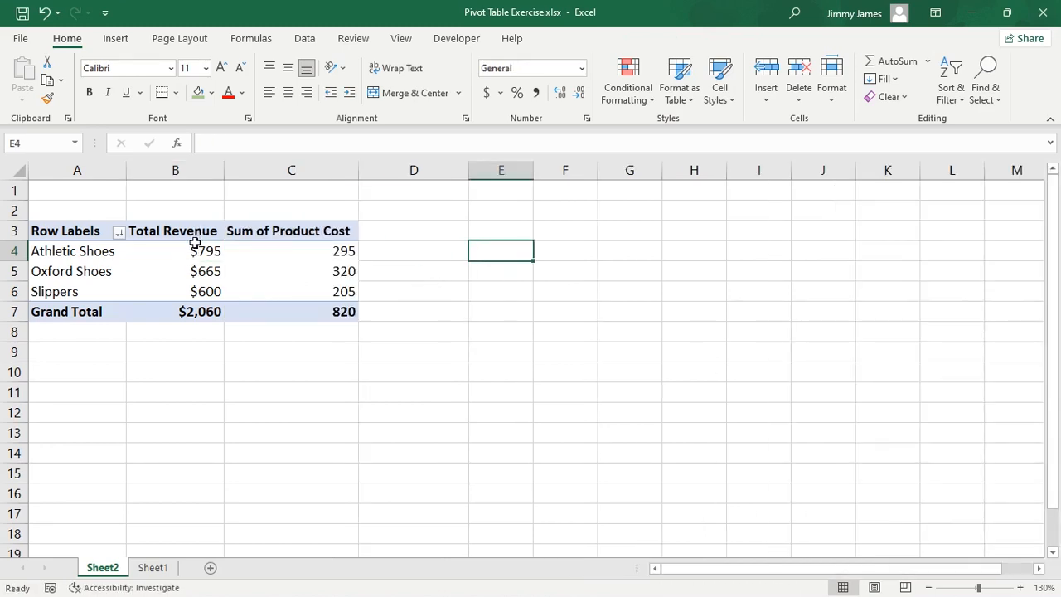
mouse_move(345, 253)
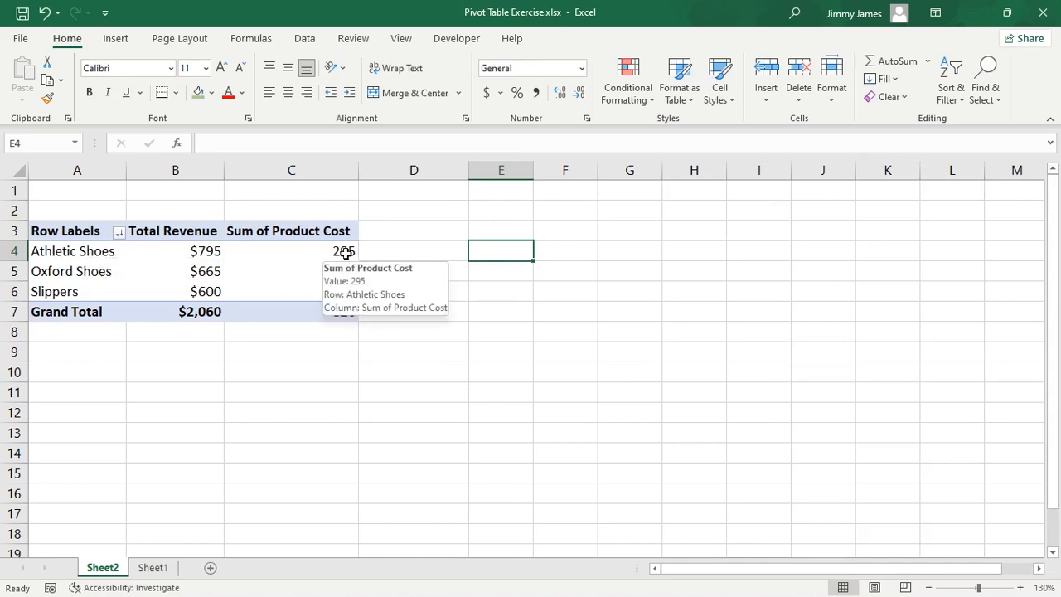
left_click(422, 236)
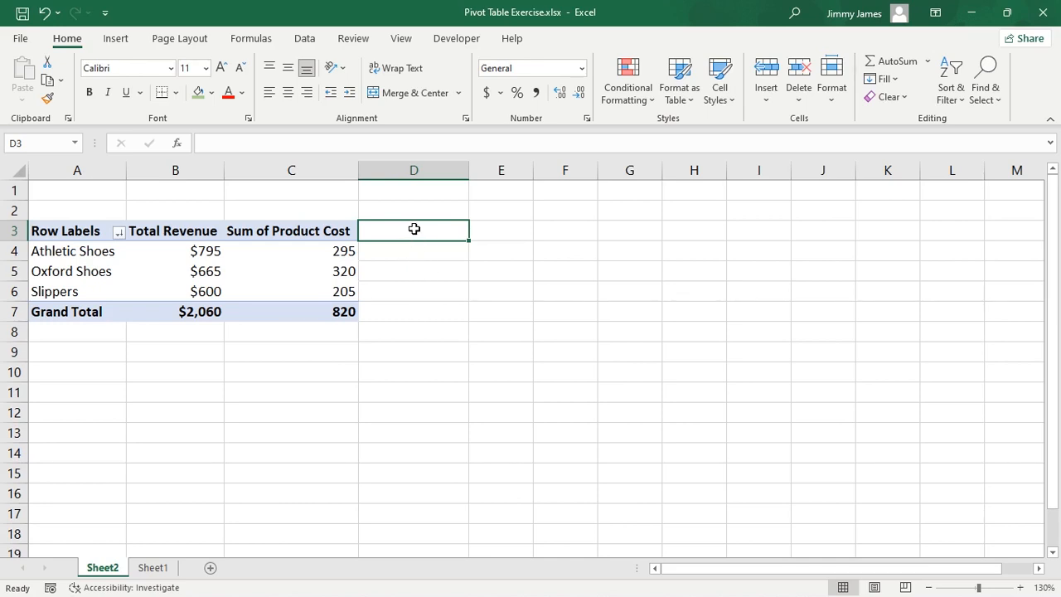
left_click(153, 568)
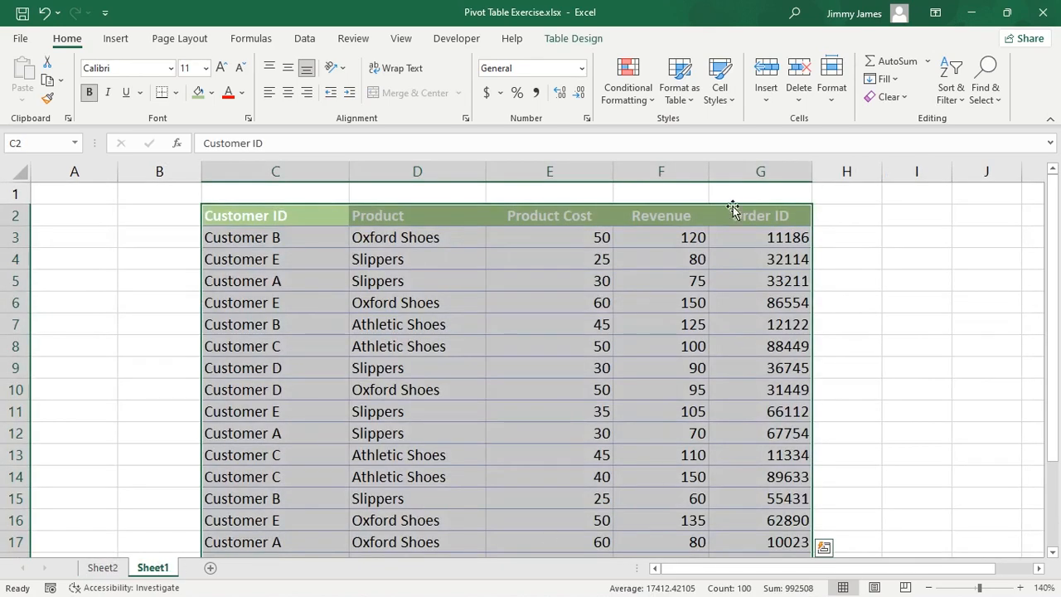
left_click(102, 568)
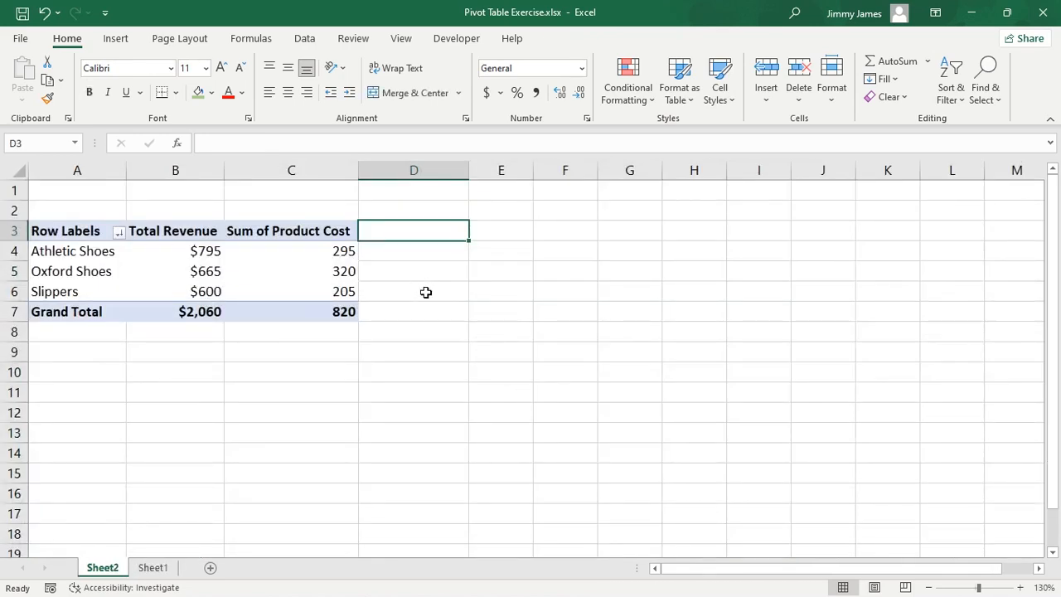
Insert a calculated field named Profit in the PivotTable with the formula = Revenue - 'Product Cost'
key("Left")
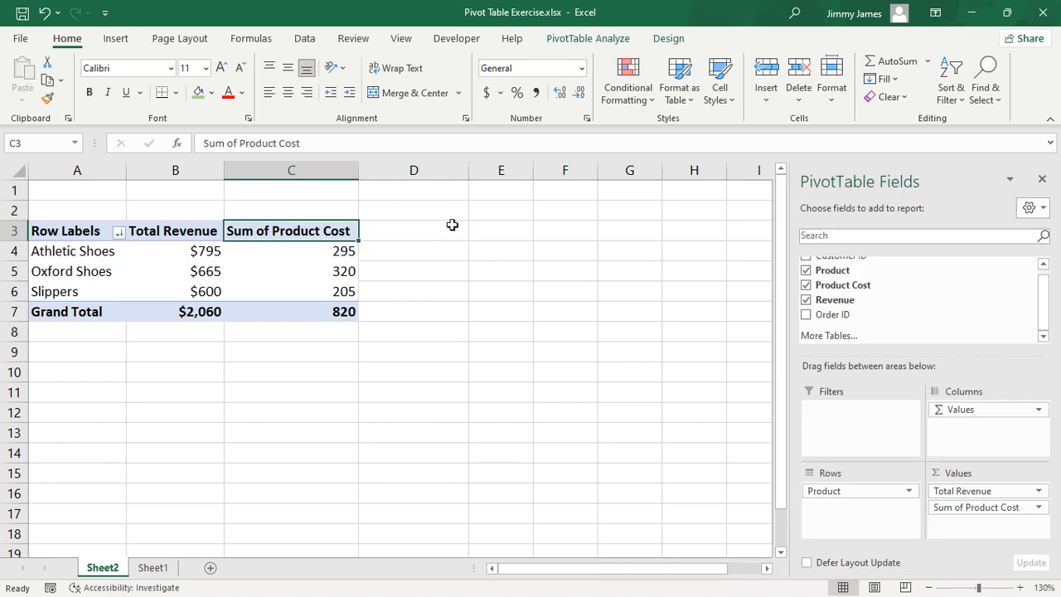
left_click(587, 39)
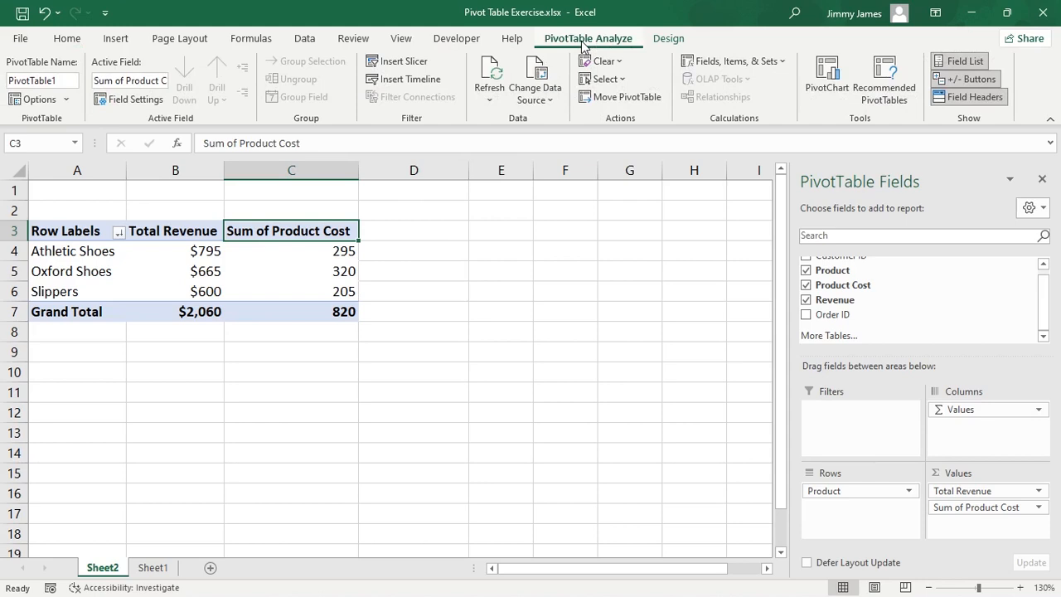
left_click(725, 72)
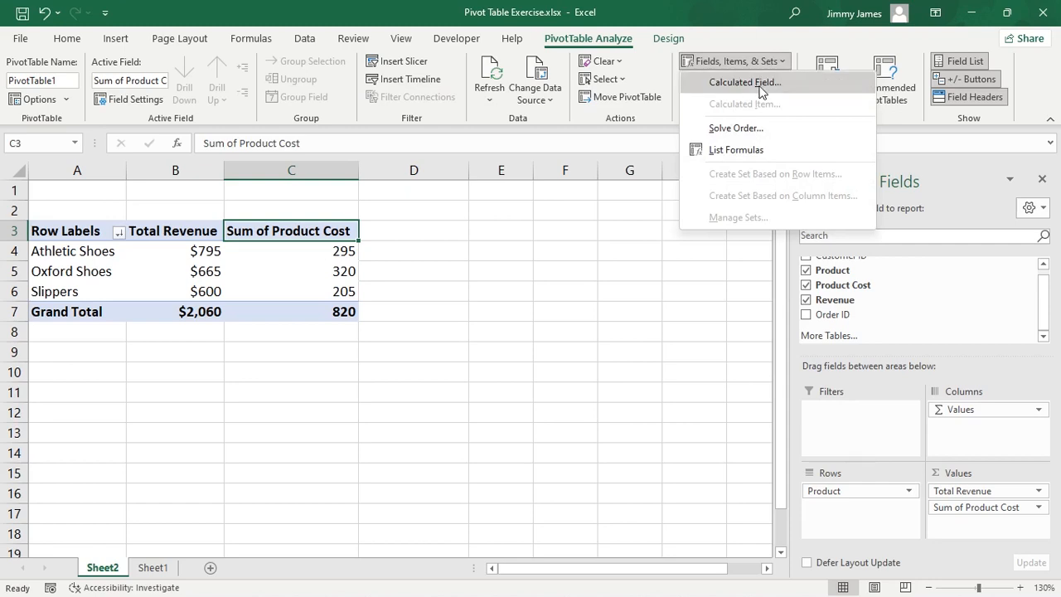
left_click(751, 85)
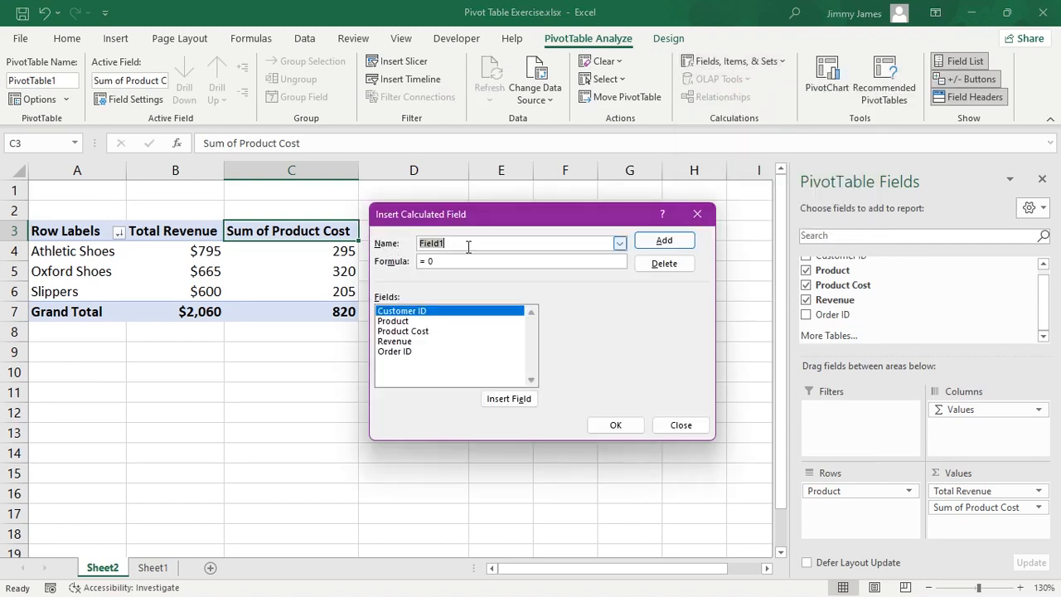
type("Profit")
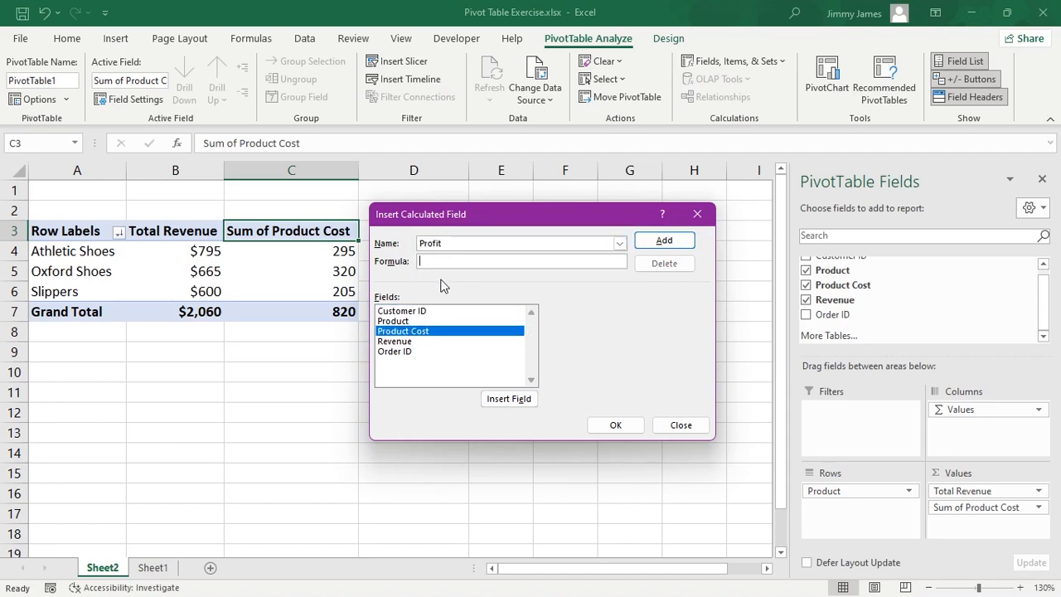
left_click(400, 341)
left_click(508, 399)
type("-")
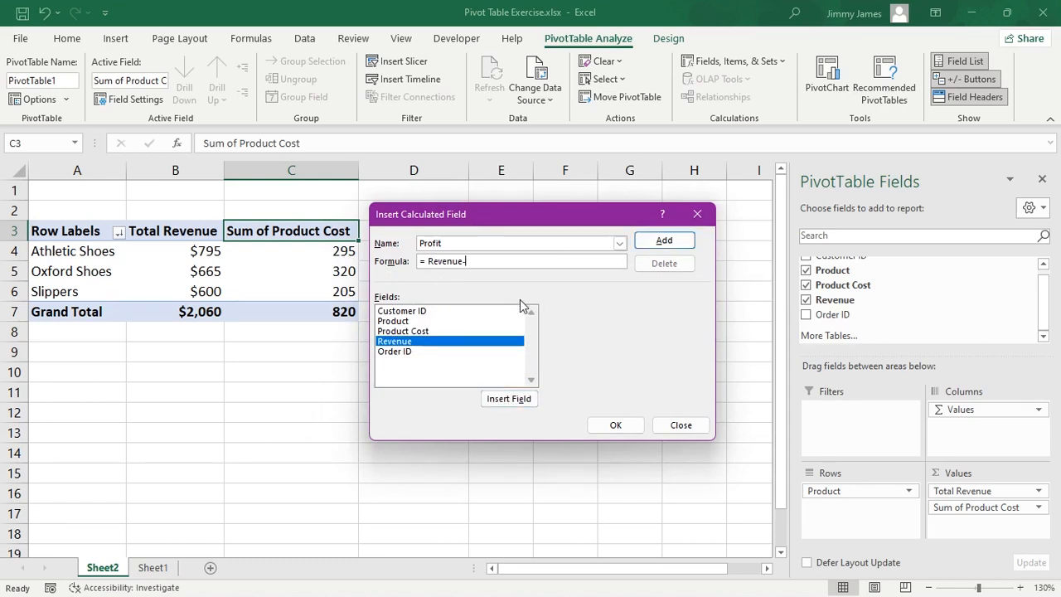
left_click(398, 331)
left_click(506, 400)
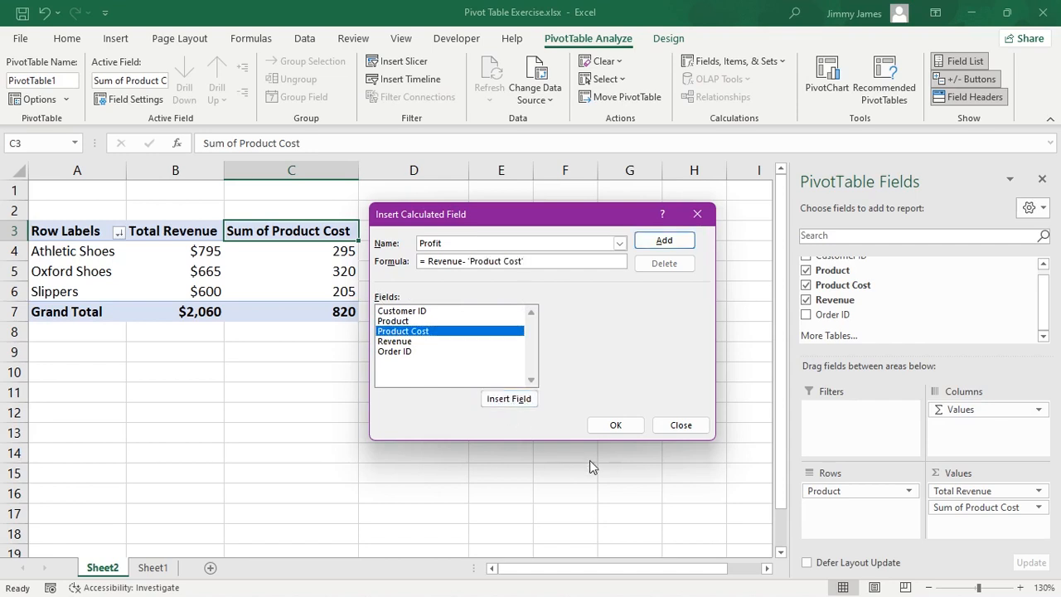
left_click(616, 426)
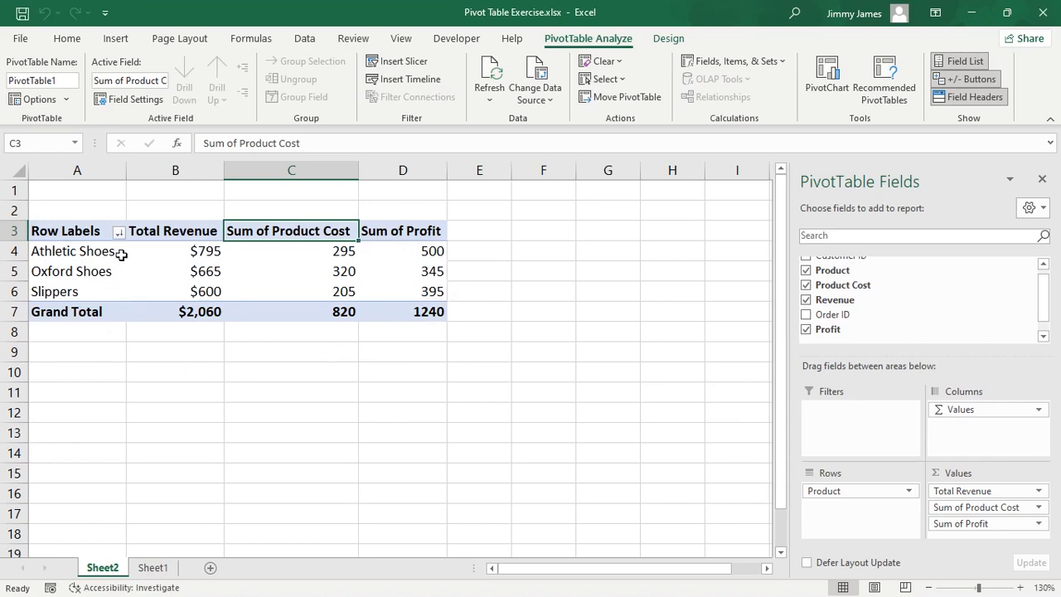
Sort the PivotTable's products by Sum of Profit from largest to smallest
right_click(419, 251)
right_click(398, 251)
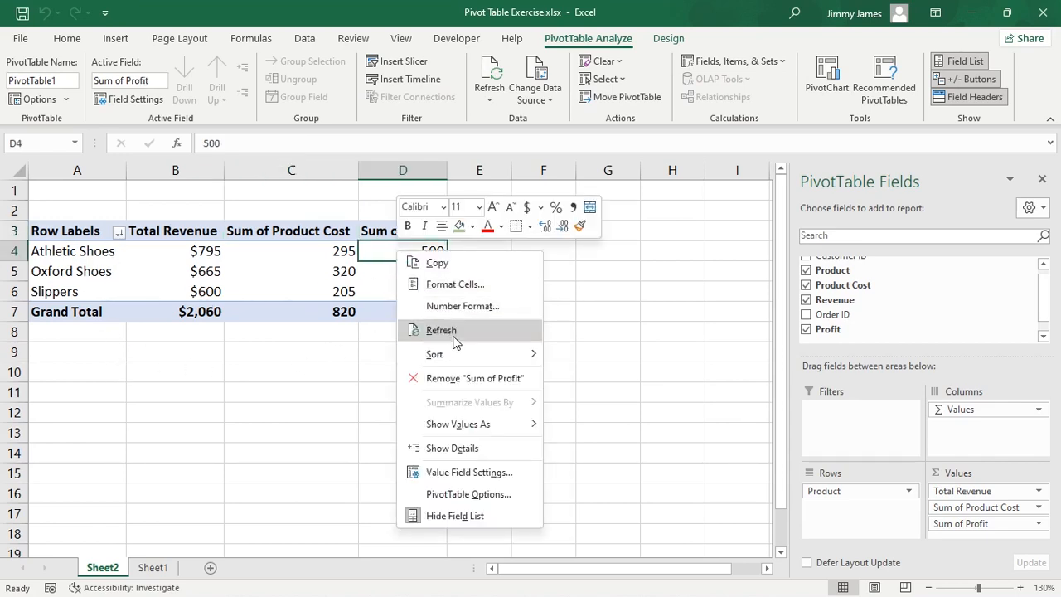
mouse_move(514, 357)
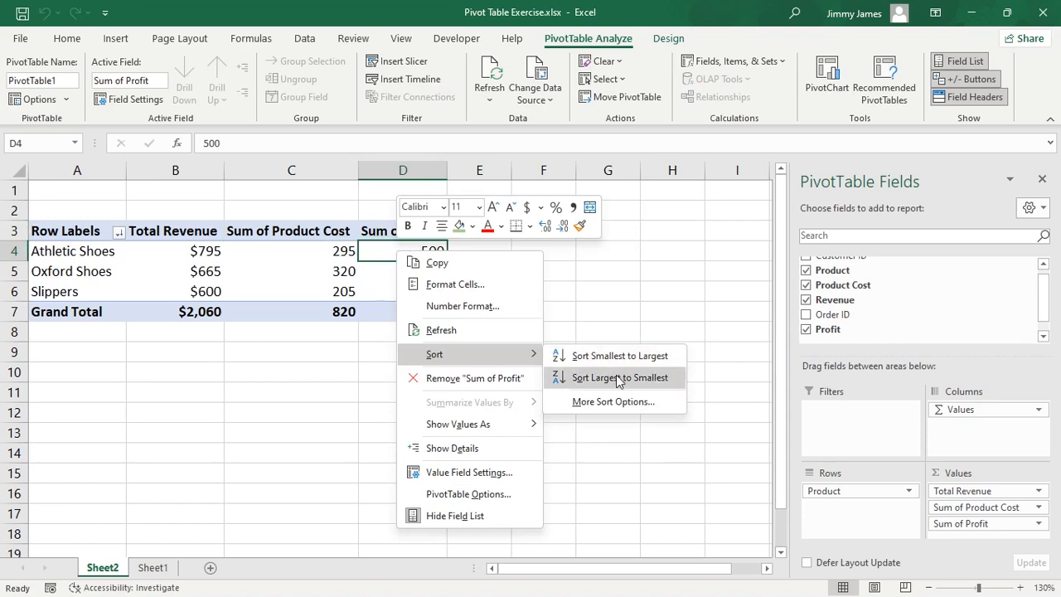
left_click(618, 379)
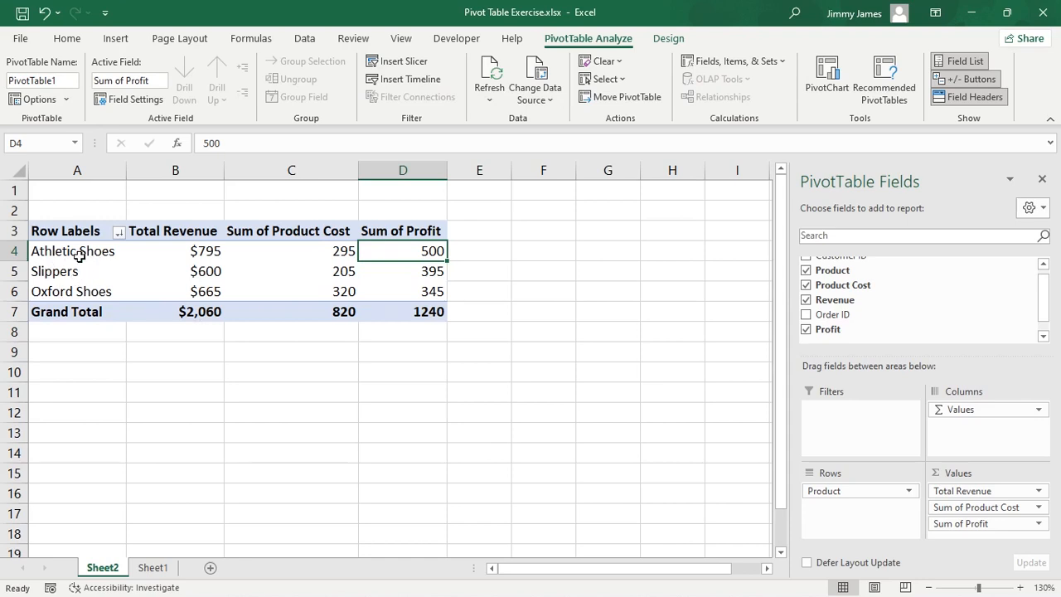
Replace Product with Customer ID in the PivotTable's rows, and remove Sum of Product Cost and Total Revenue from its values
scroll(893, 322, "down", 1)
scroll(897, 319, "up", 1)
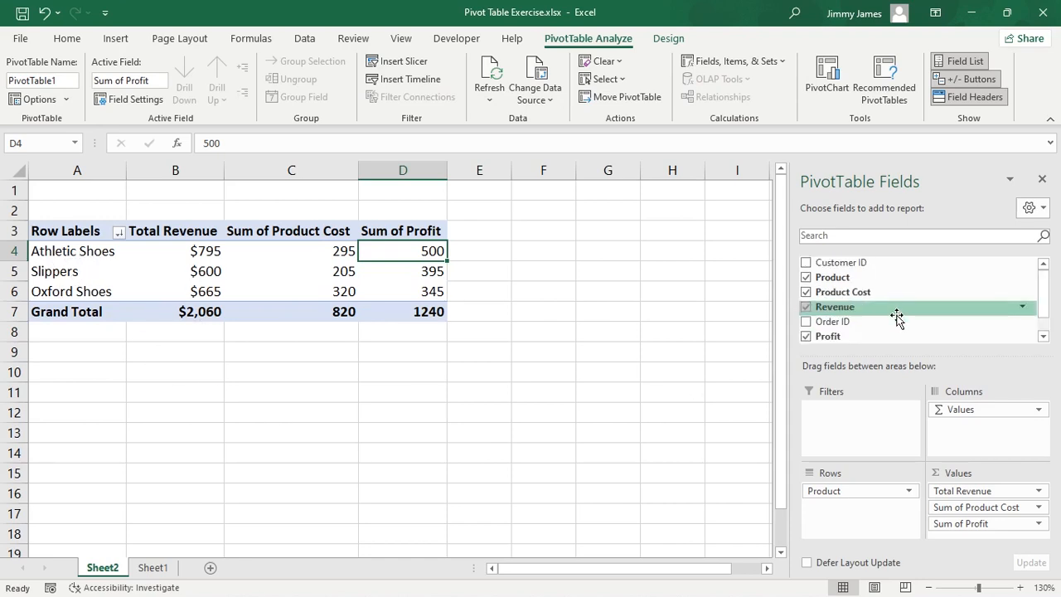
left_click_drag(862, 491, 688, 431)
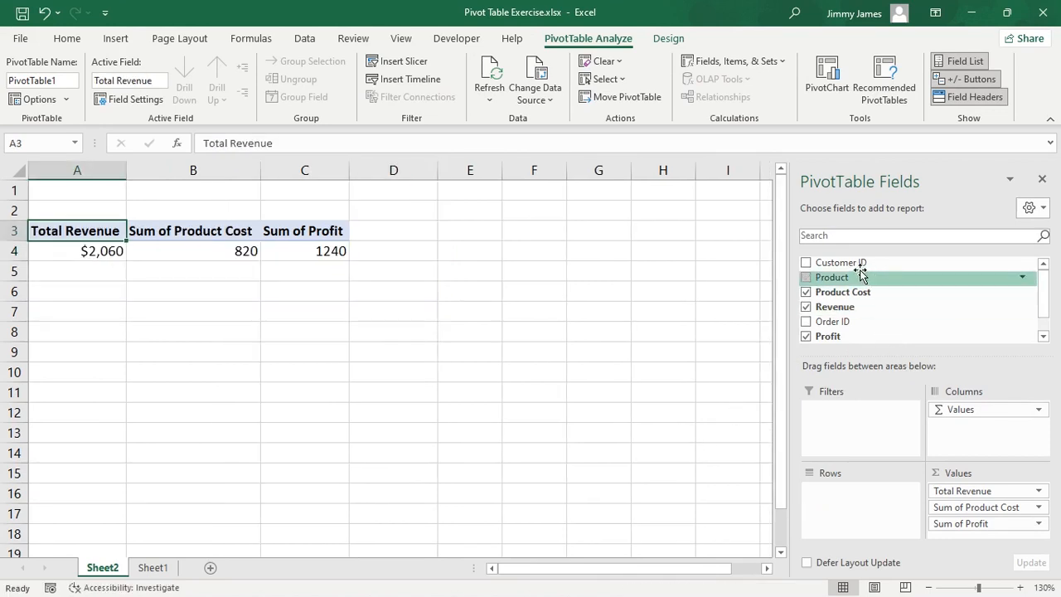
left_click_drag(848, 270, 855, 513)
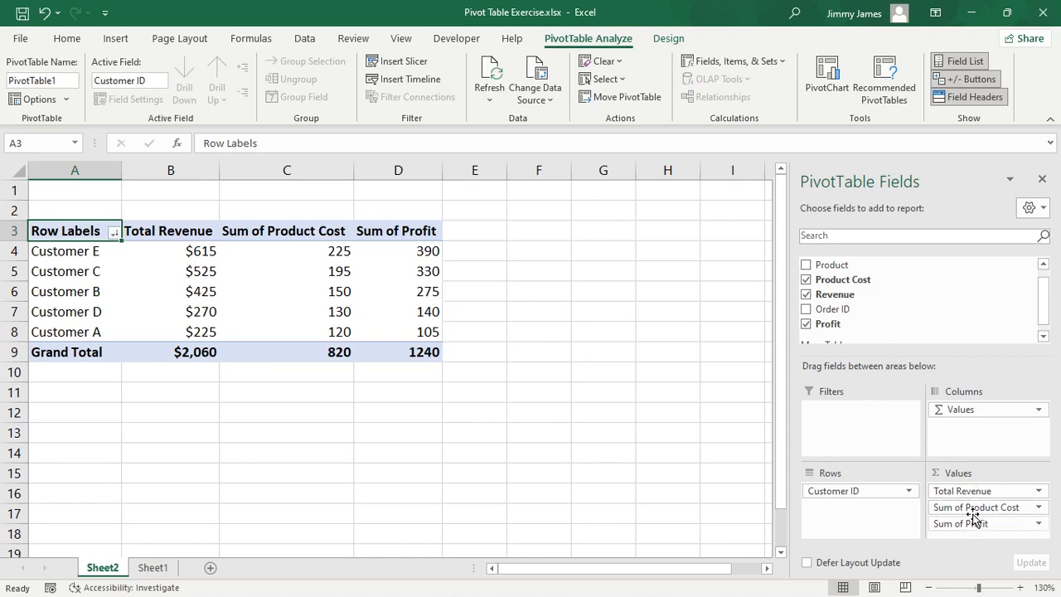
left_click_drag(966, 508, 684, 450)
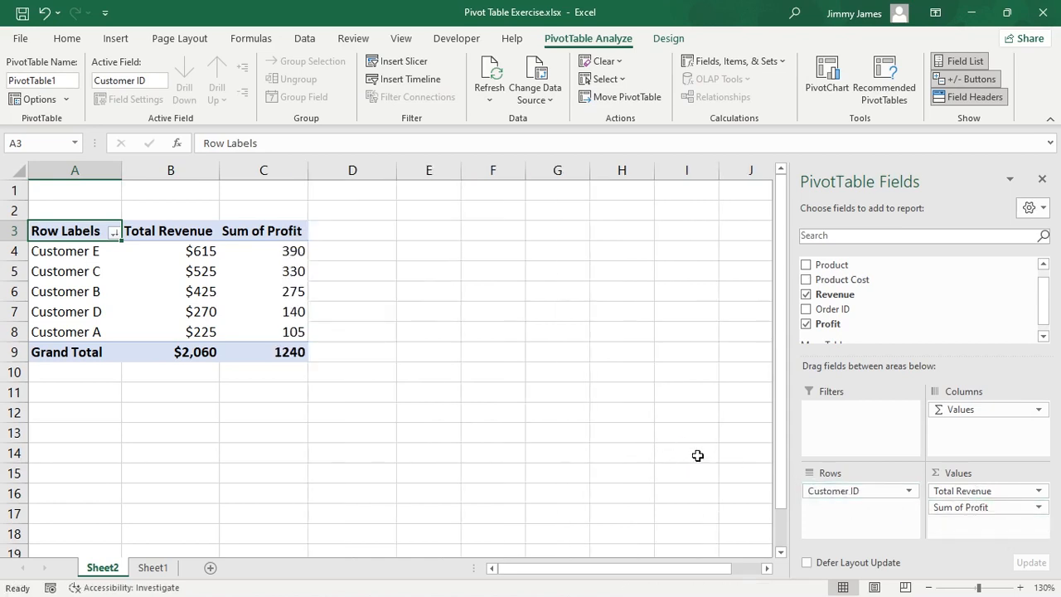
left_click_drag(995, 494, 650, 448)
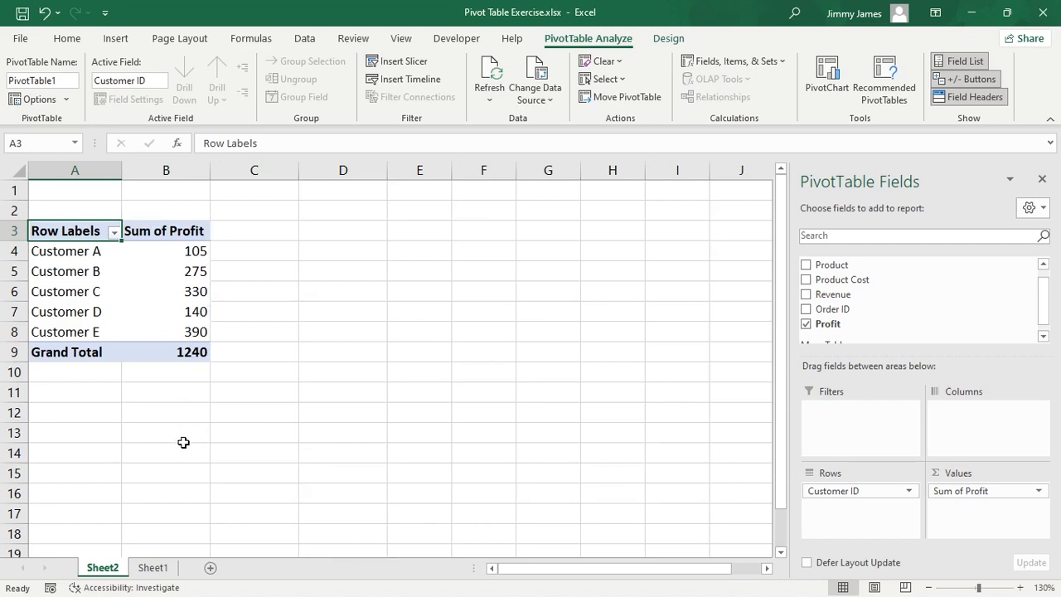
Try Product as the PivotTable's column field to split profit by product, and remove it again
left_click_drag(833, 265, 974, 417)
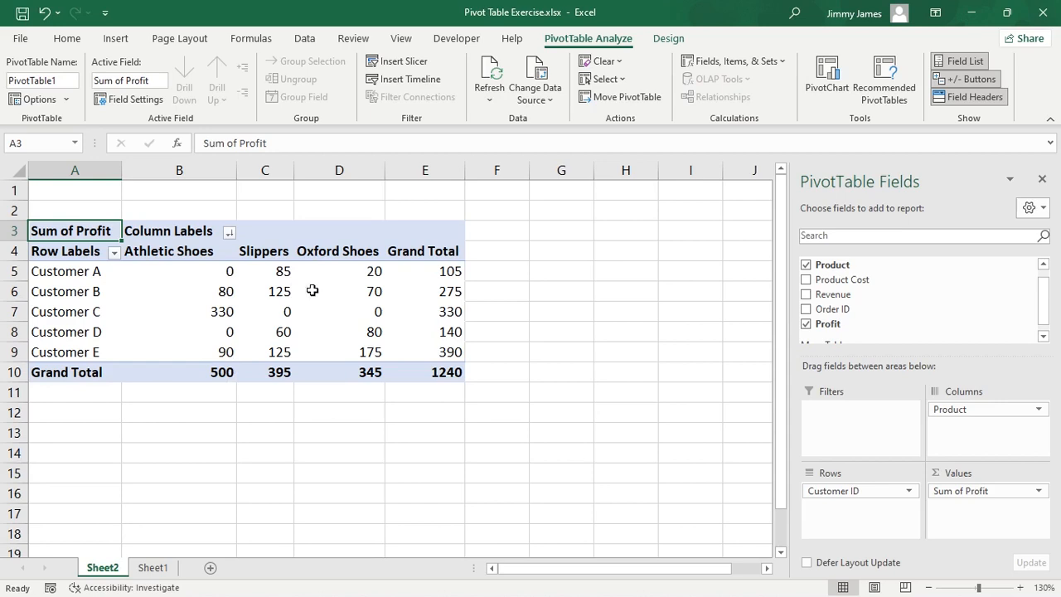
left_click_drag(969, 409, 957, 436)
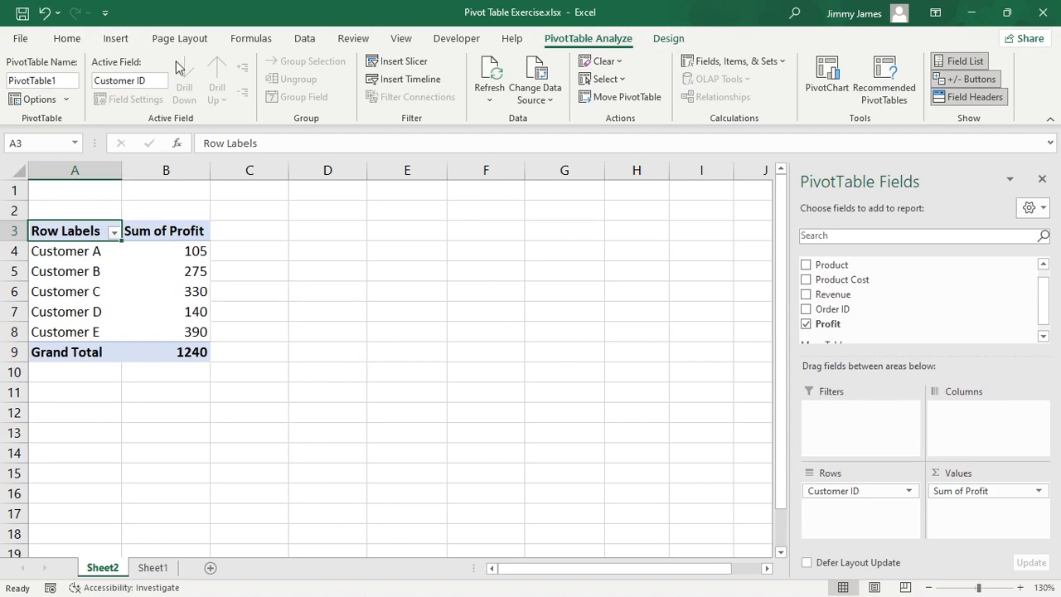
Insert a Clustered Column PivotChart of Sum of Profit by Customer ID from the PivotTable
left_click(116, 39)
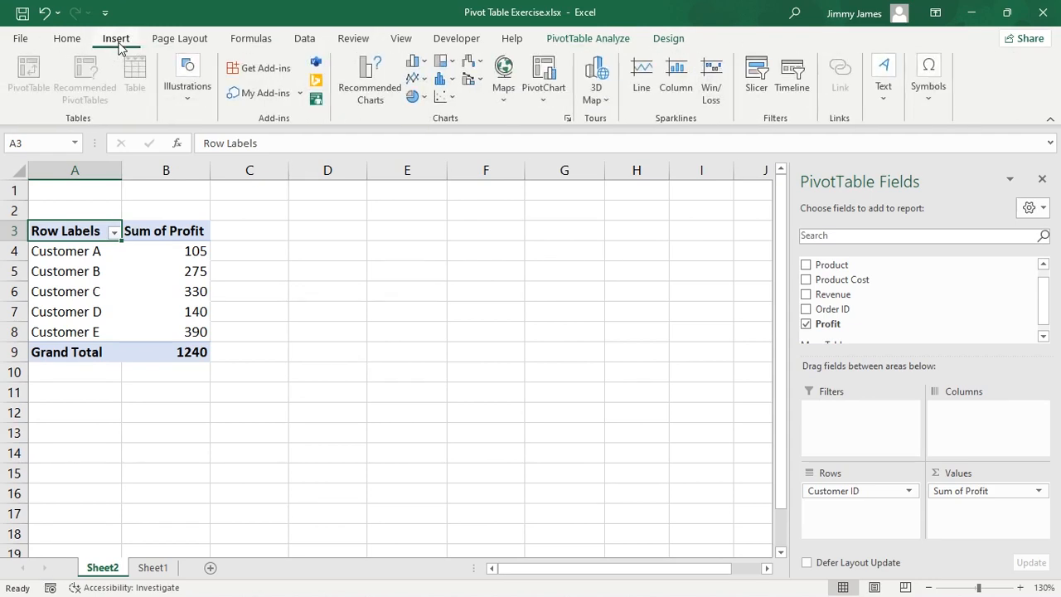
left_click(373, 91)
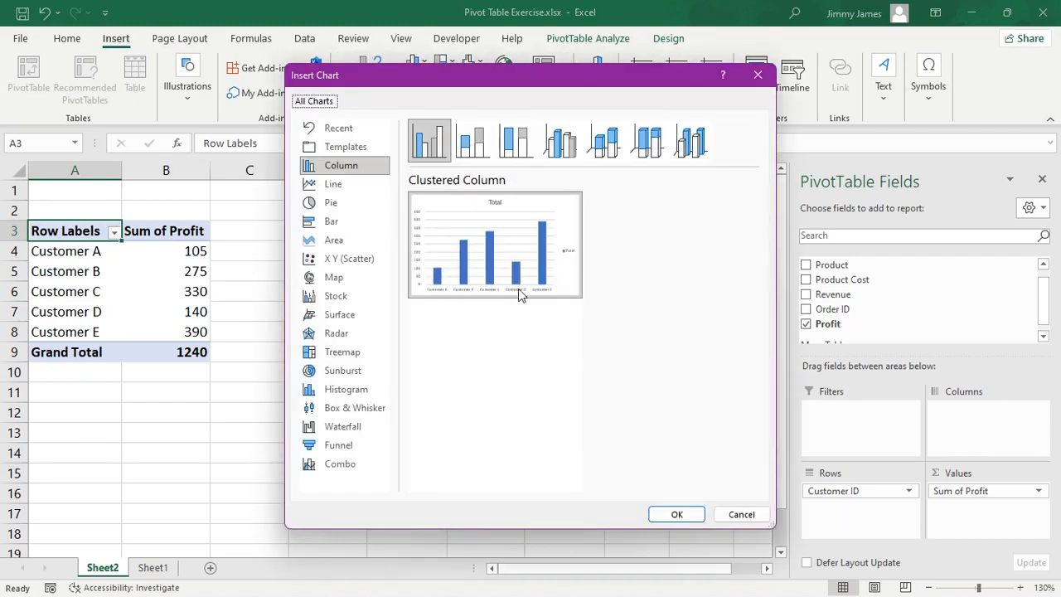
left_click(676, 514)
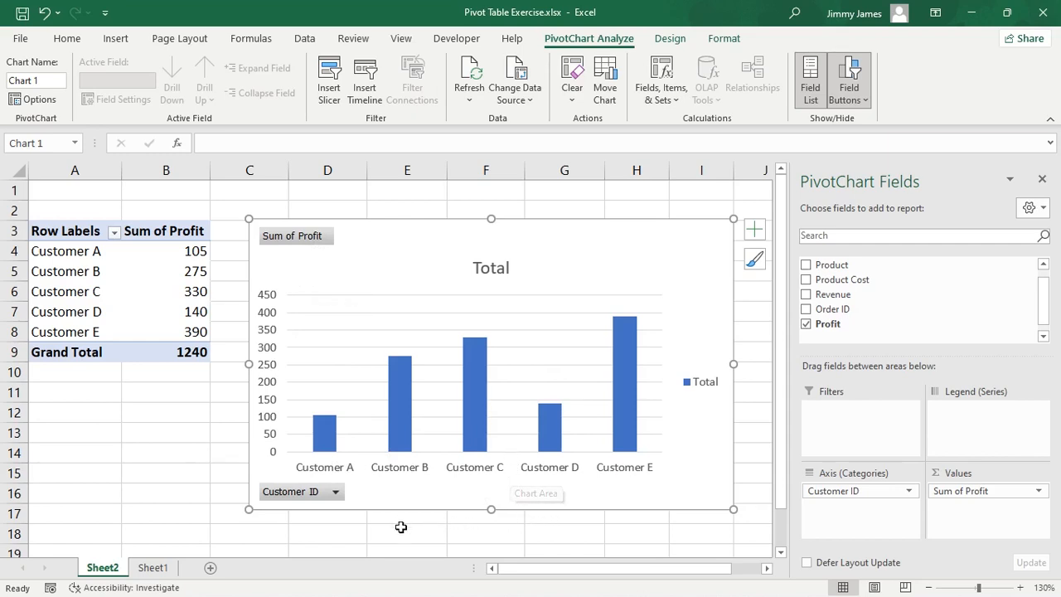
Insert a Product slicer for the PivotChart and place it beside the chart
left_click(329, 93)
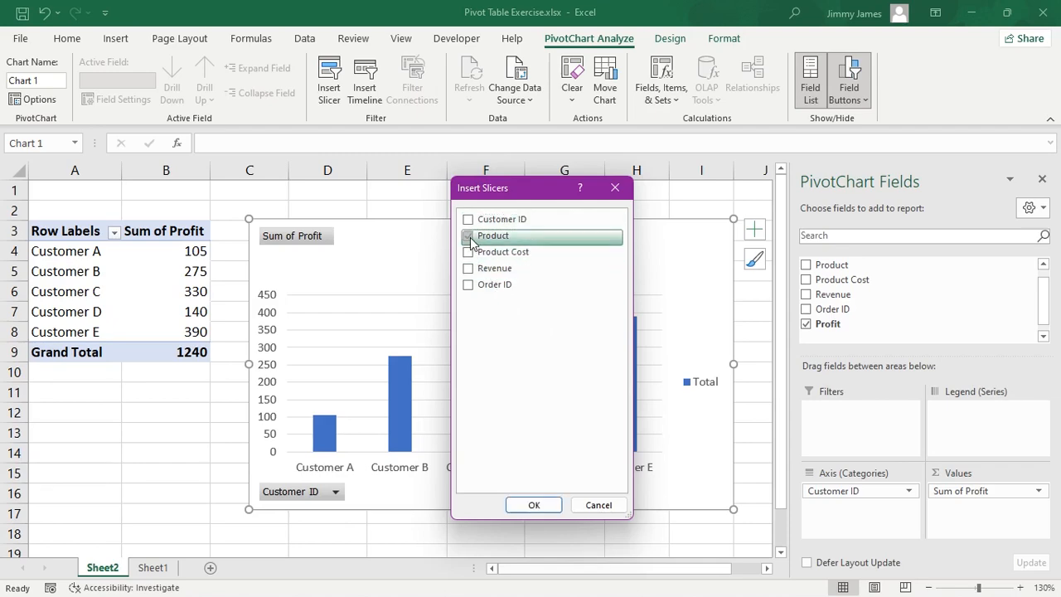
left_click(468, 237)
left_click(534, 505)
left_click_drag(410, 256, 860, 233)
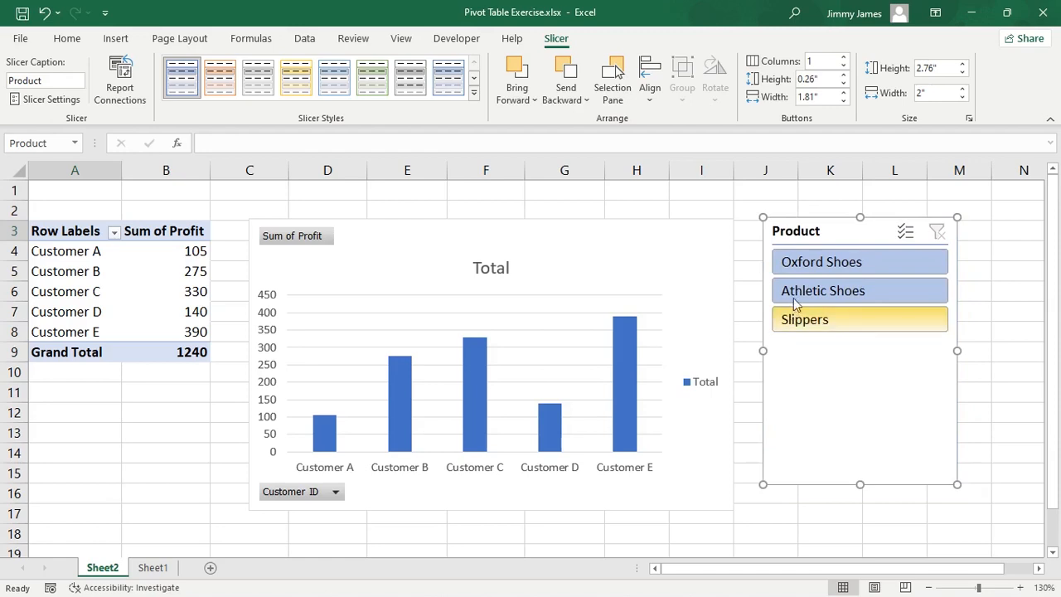
View the profit chart for Oxford Shoes, Athletic Shoes and Slippers in turn with the Product slicer, and undo the last filter
left_click(813, 263)
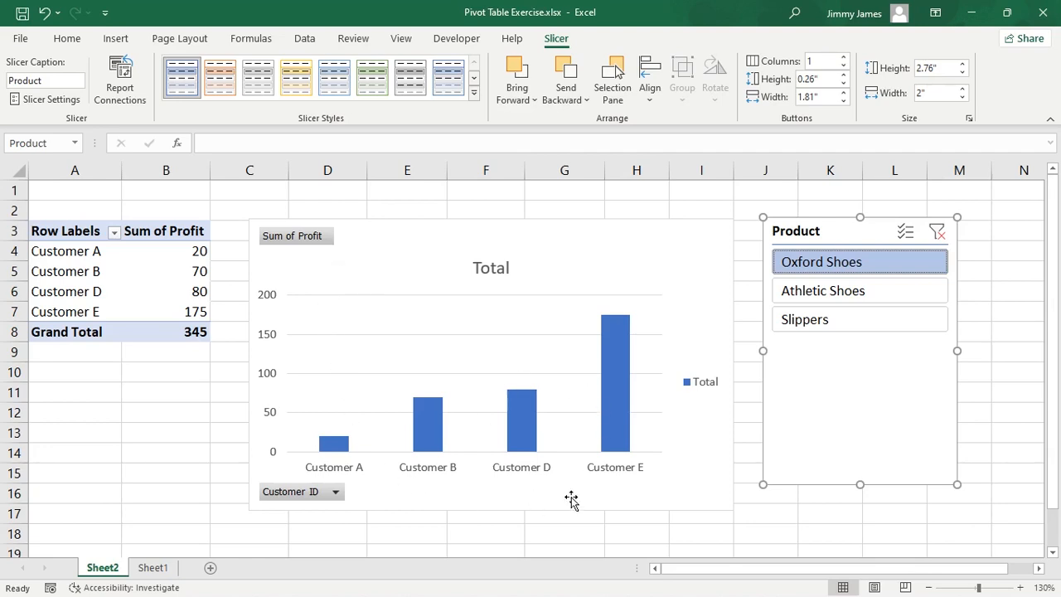
left_click(821, 298)
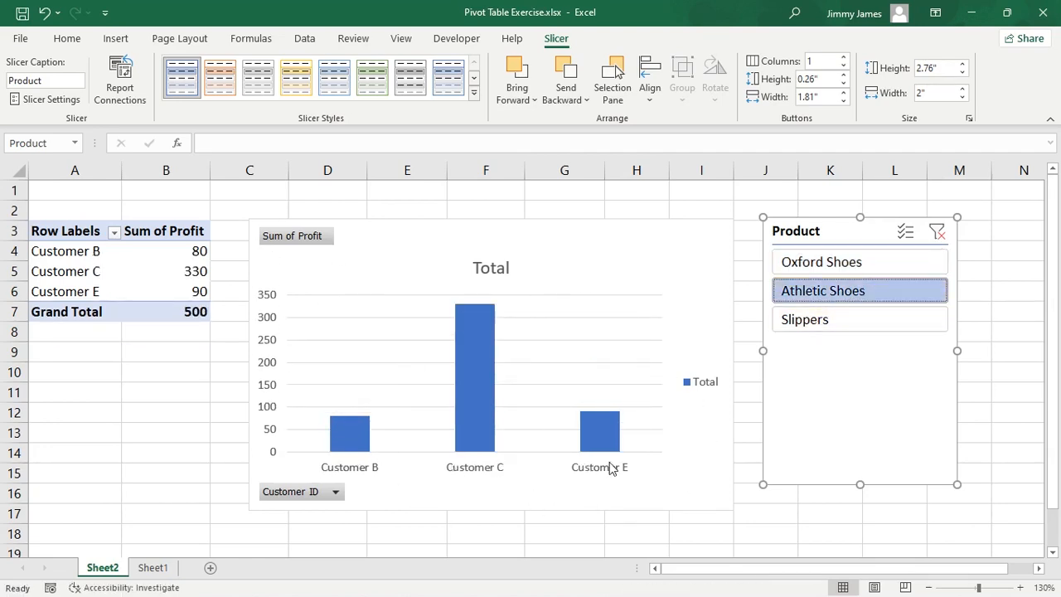
left_click(819, 323)
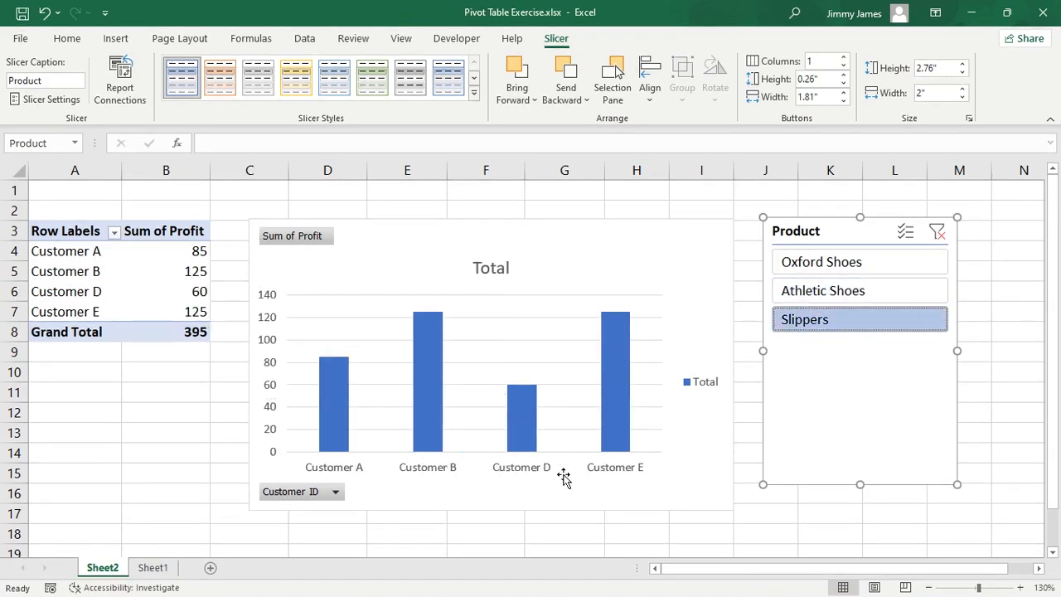
key("ctrl+z")
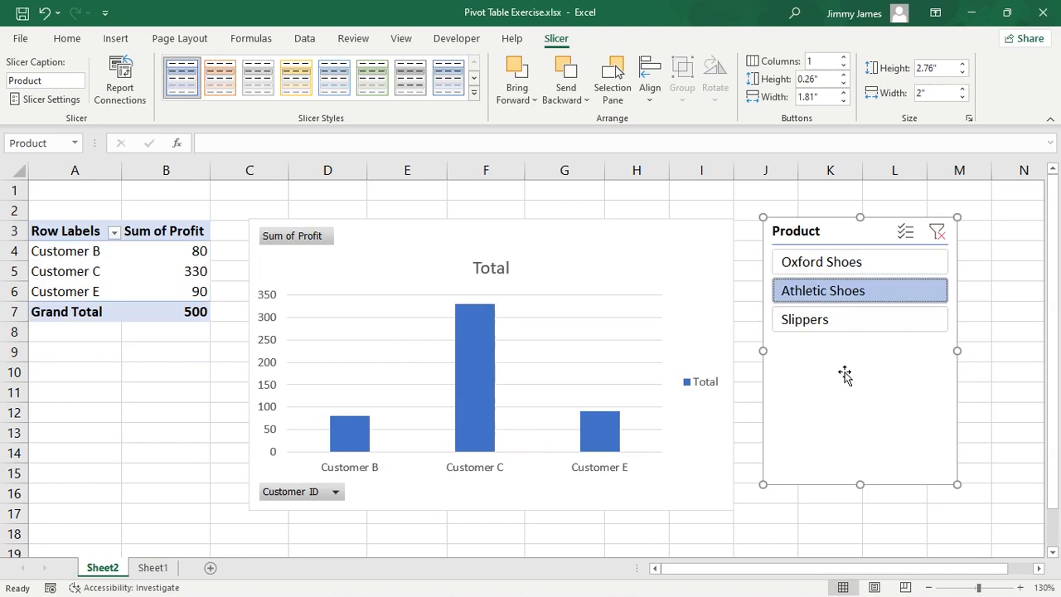
left_click(835, 292, "ctrl")
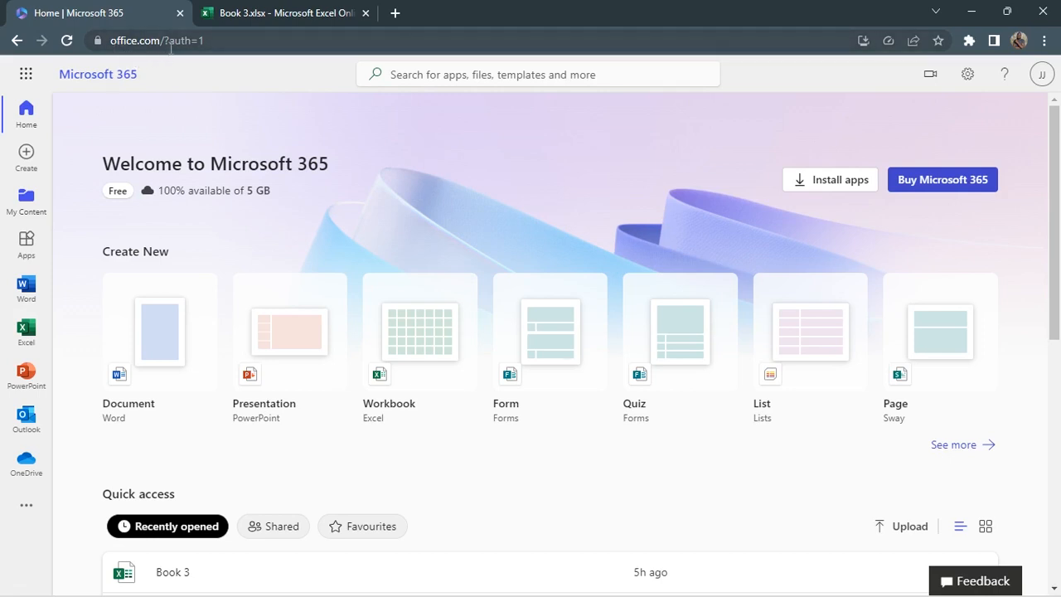
Switch to Excel for the web in the browser and go to the Book 3 workbook with the travel table
left_click(32, 334)
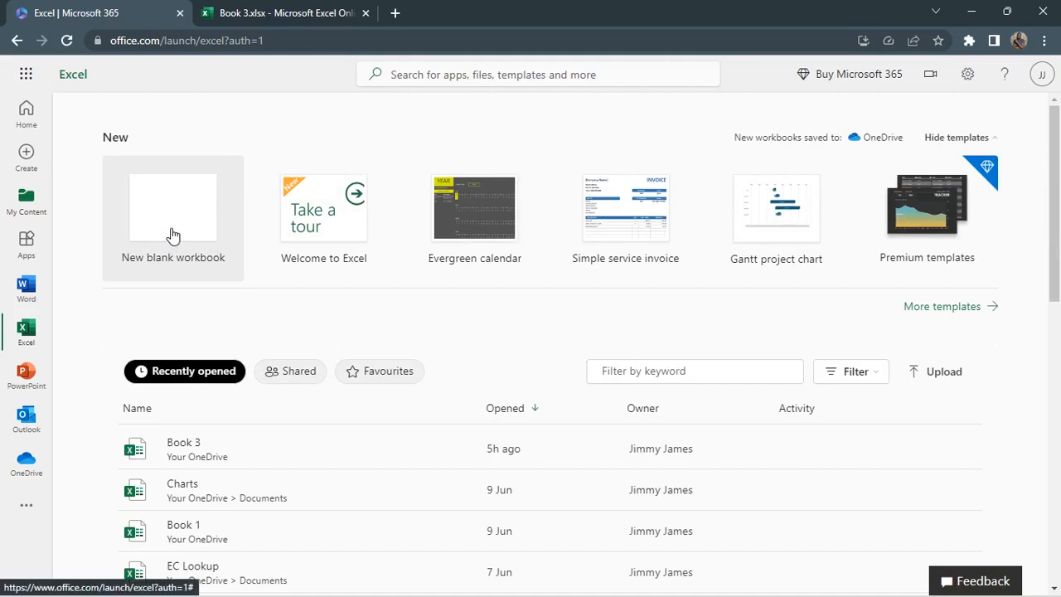
left_click(259, 10)
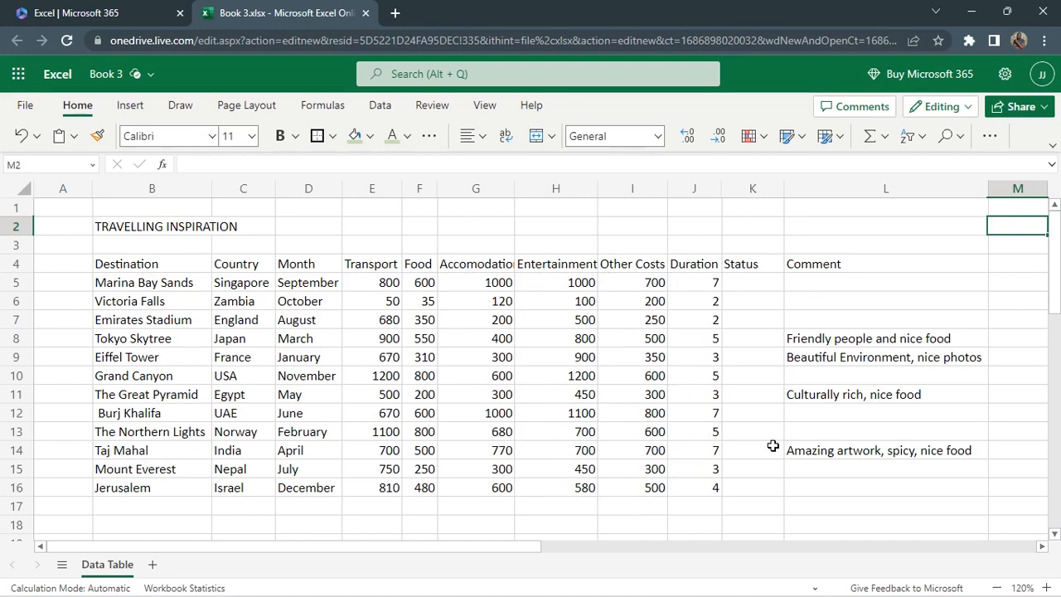
left_click(149, 227)
left_click(166, 320)
Apply a green thick outside border around the travel table range B2:L16
left_click(133, 228)
left_click_drag(133, 228, 890, 492)
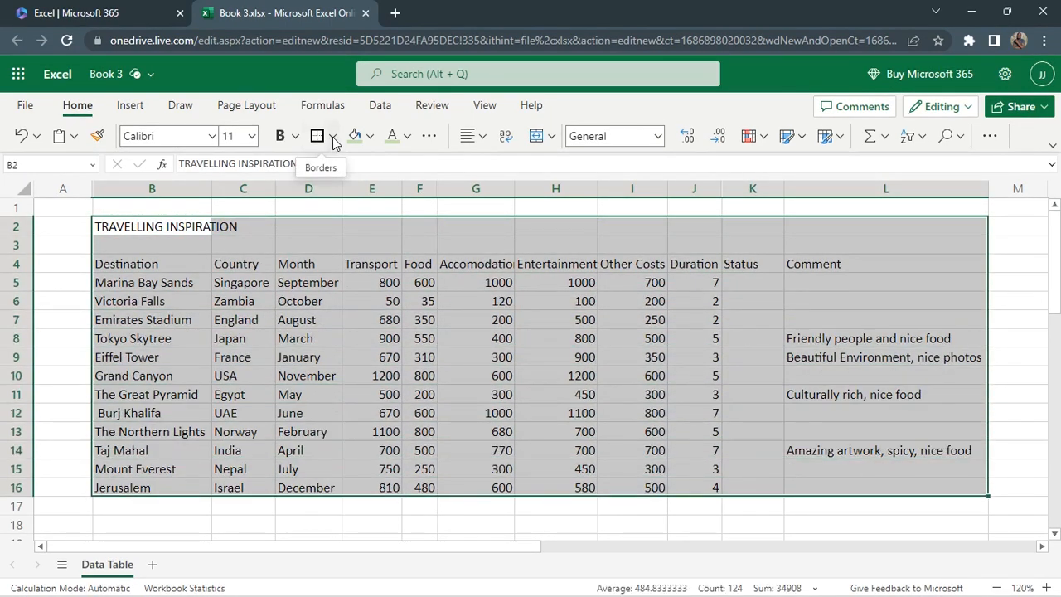
left_click(332, 140)
mouse_move(406, 388)
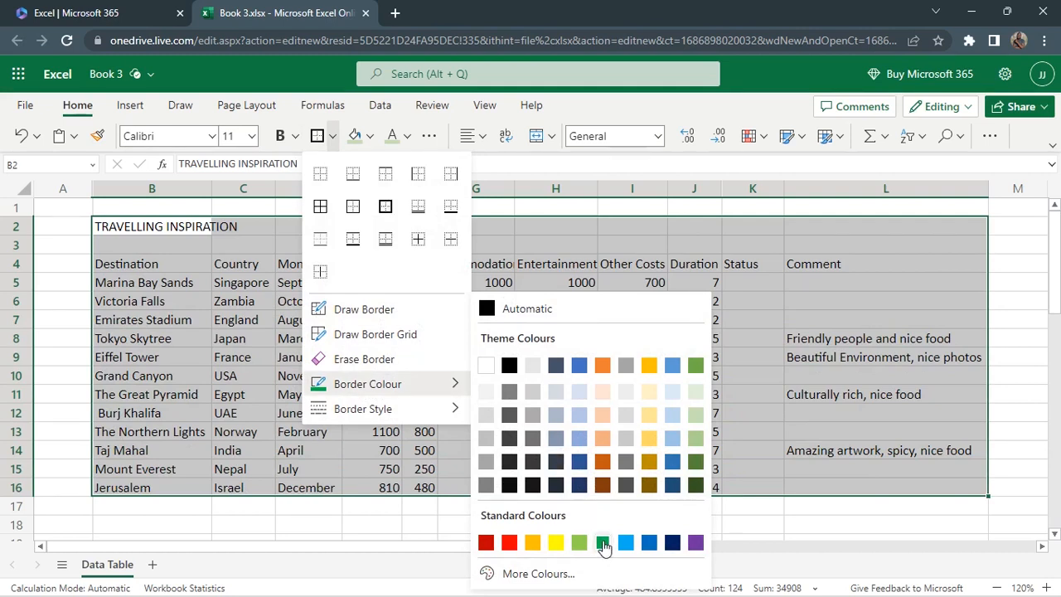
left_click(385, 207)
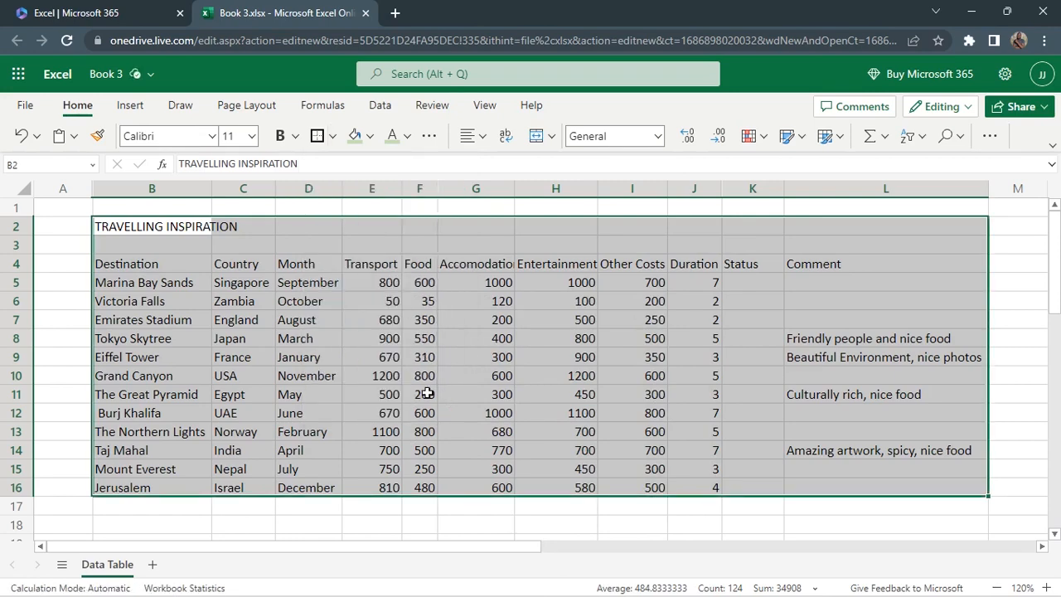
left_click(427, 393)
Merge and center the title cells B2:L3, and align the title vertically in the middle
left_click_drag(125, 230, 904, 243)
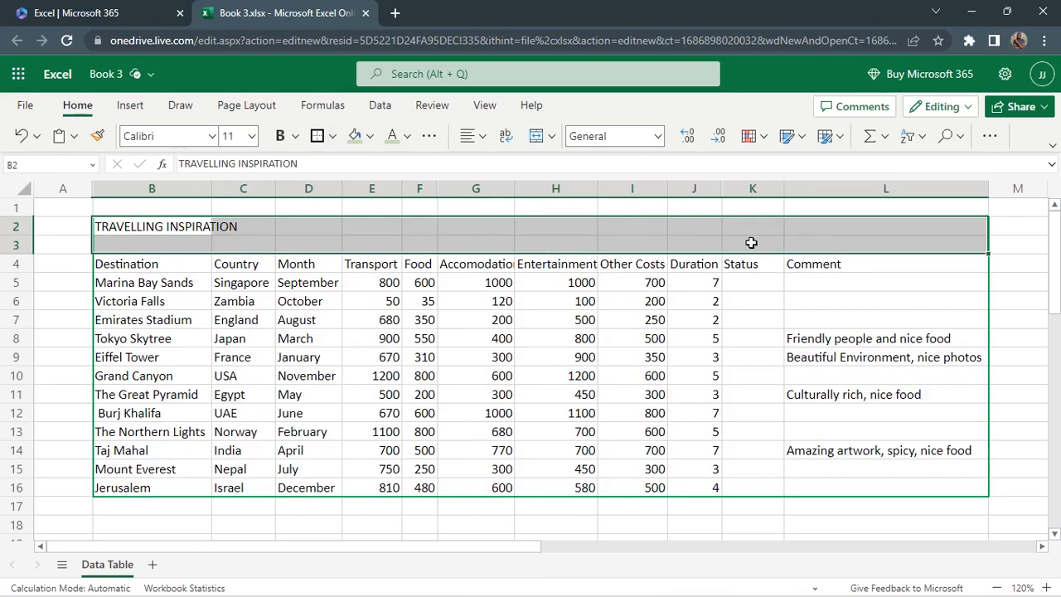
left_click(540, 137)
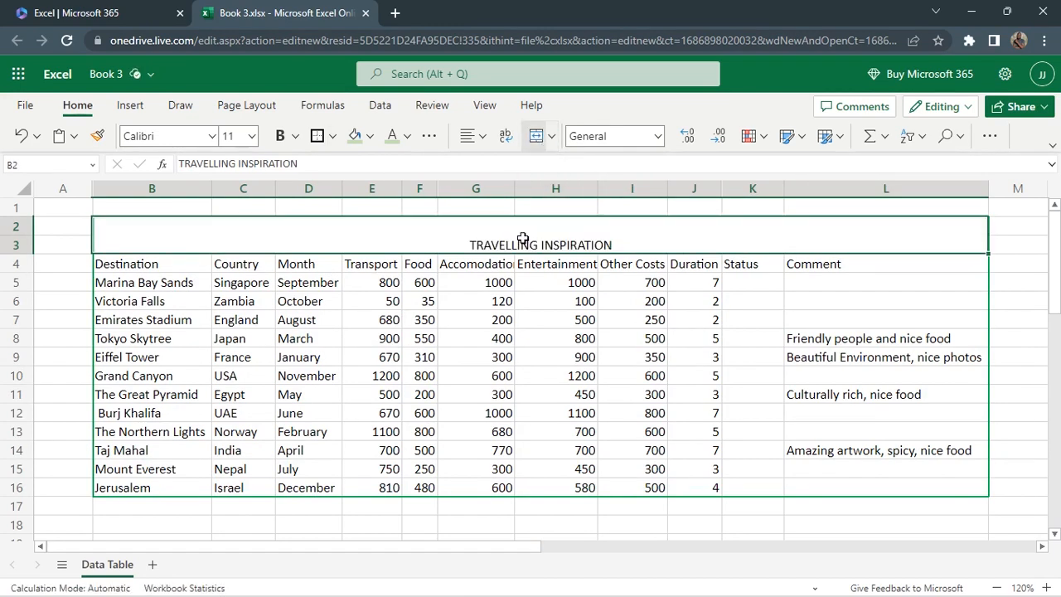
left_click(483, 140)
left_click(506, 239)
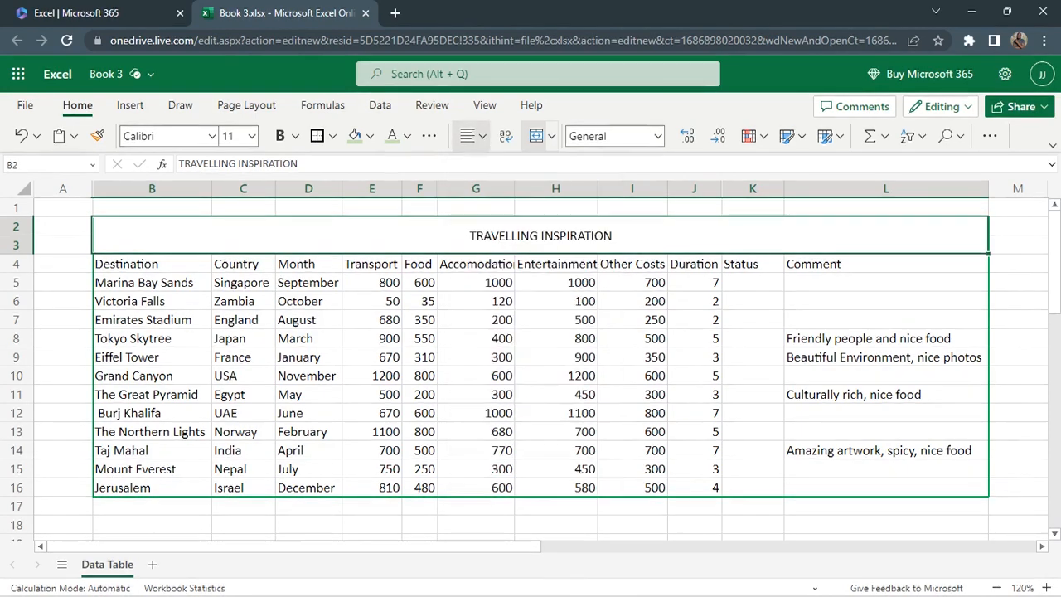
Make the TRAVELLING INSPIRATION title bold and set its font size to 18
left_click(280, 136)
left_click(252, 139)
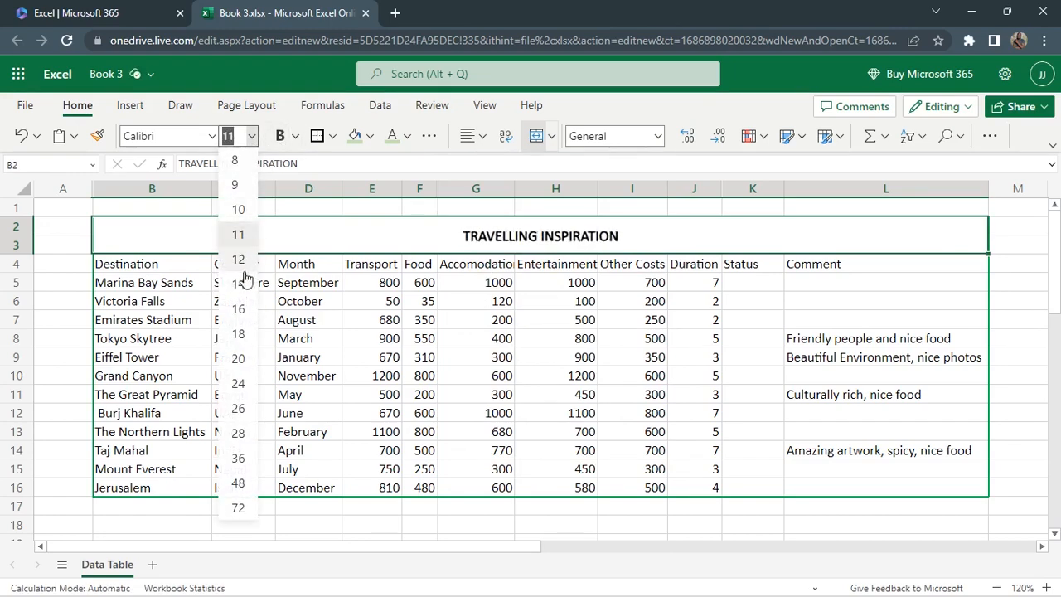
left_click(239, 333)
Add a thick bottom border under the merged title and under the header row B4:L4
left_click(733, 229)
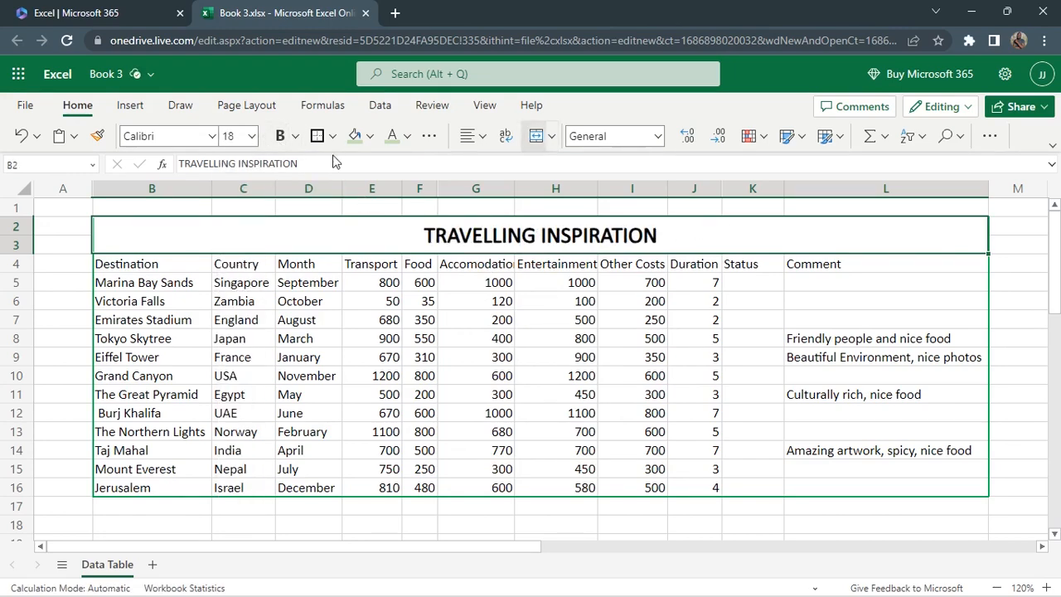
left_click(331, 136)
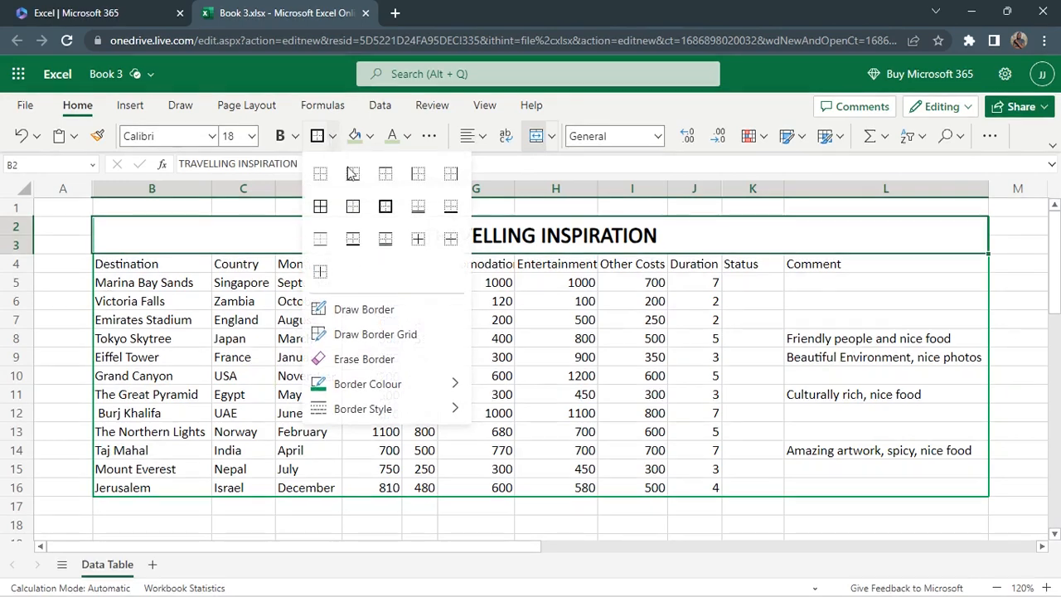
left_click(451, 209)
left_click_drag(185, 265, 841, 263)
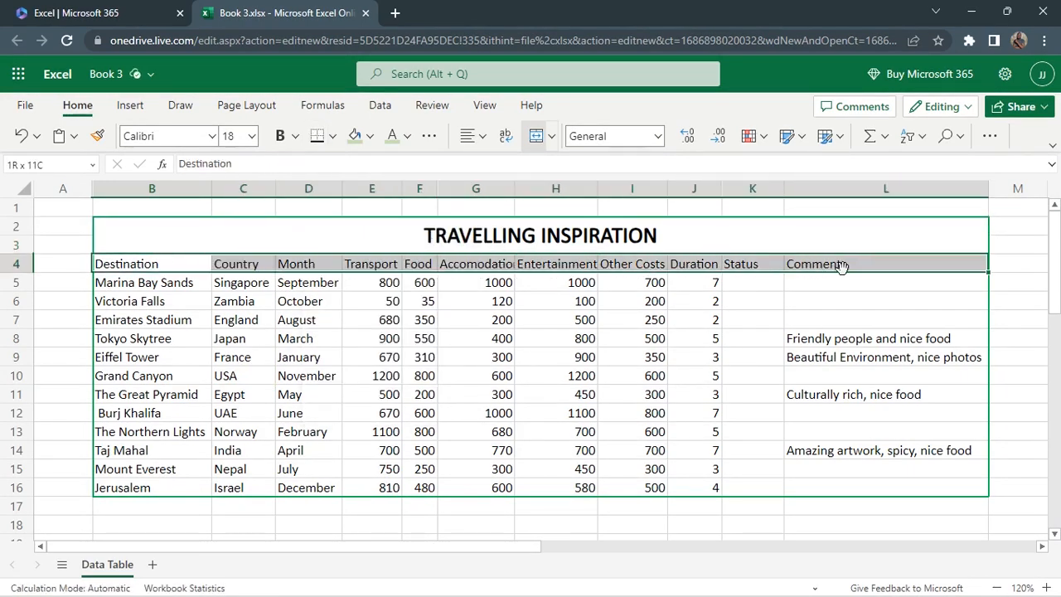
left_click(331, 136)
left_click(450, 206)
left_click(527, 380)
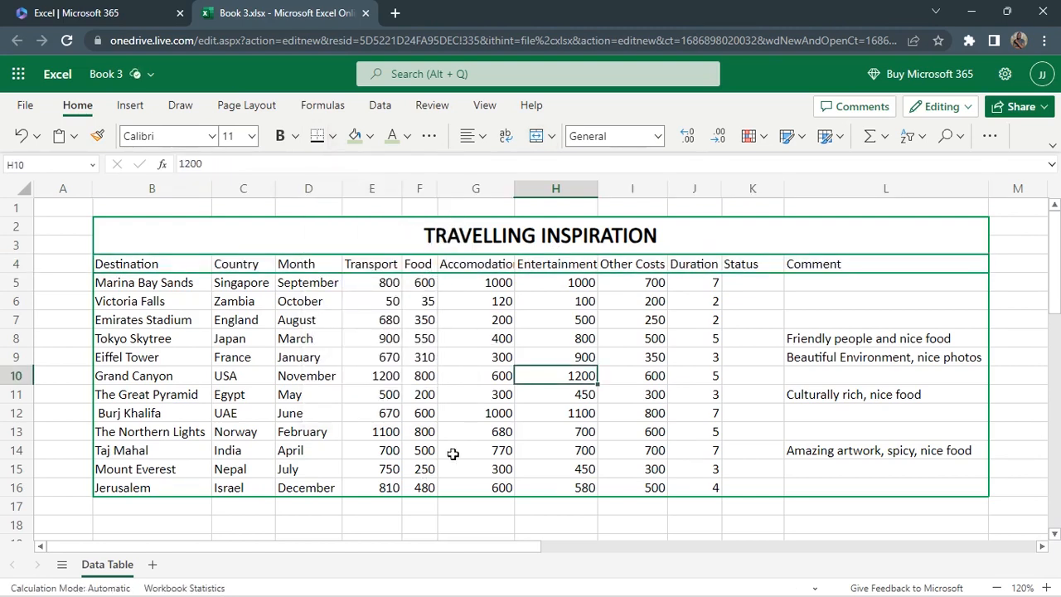
Fill the merged title with light green and the header row B4:L4 with a paler shade of the same green
left_click(349, 237)
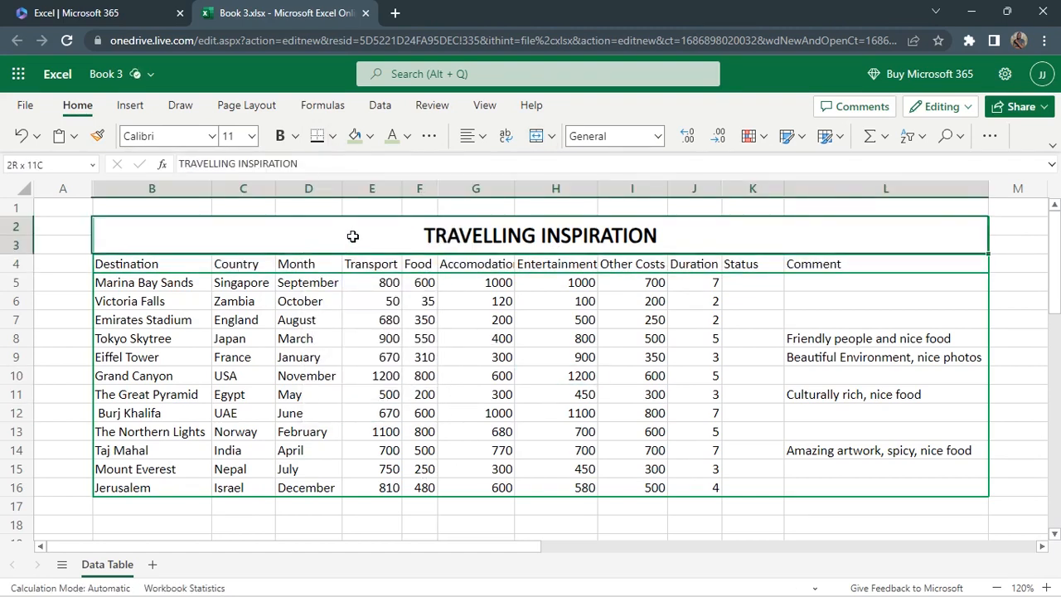
left_click(371, 140)
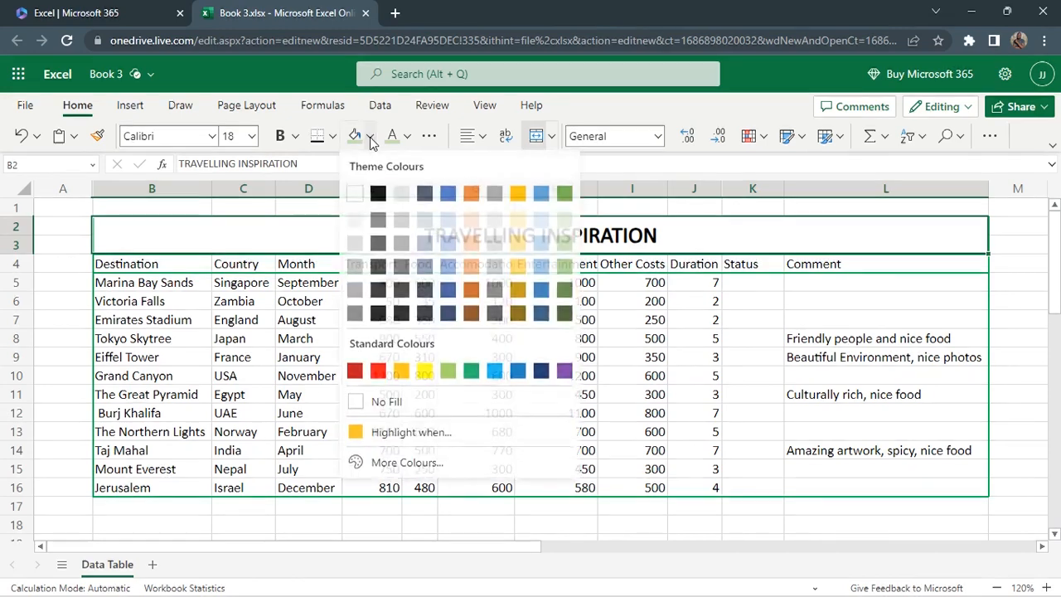
left_click(564, 267)
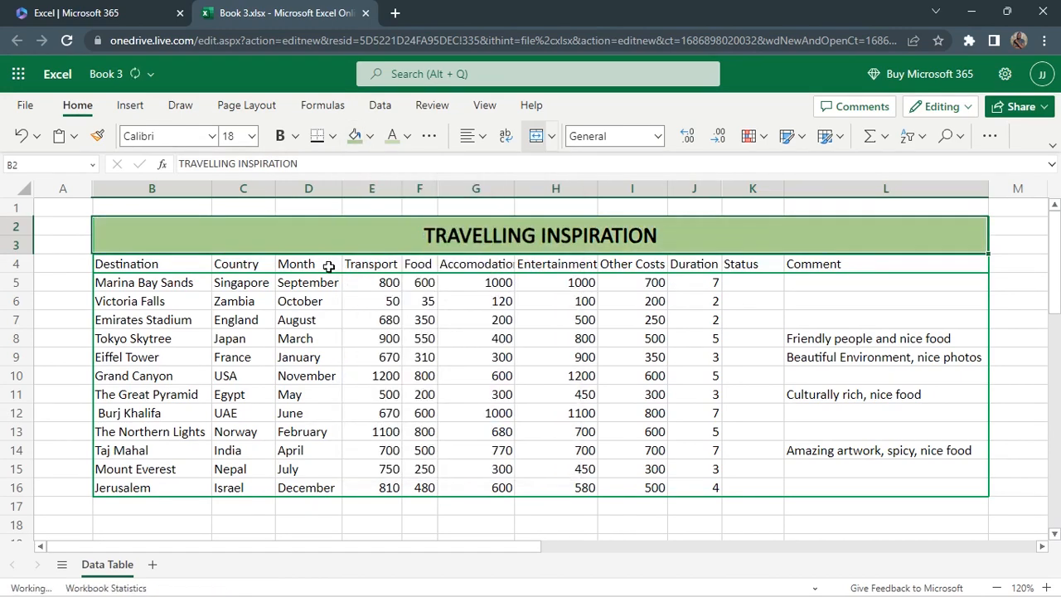
left_click_drag(116, 265, 845, 266)
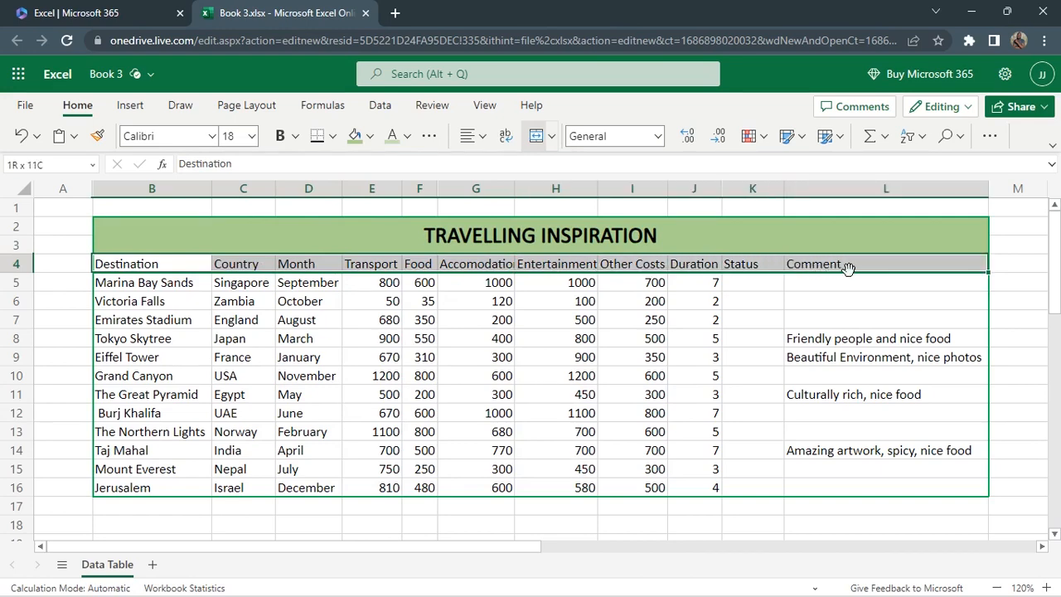
left_click(371, 139)
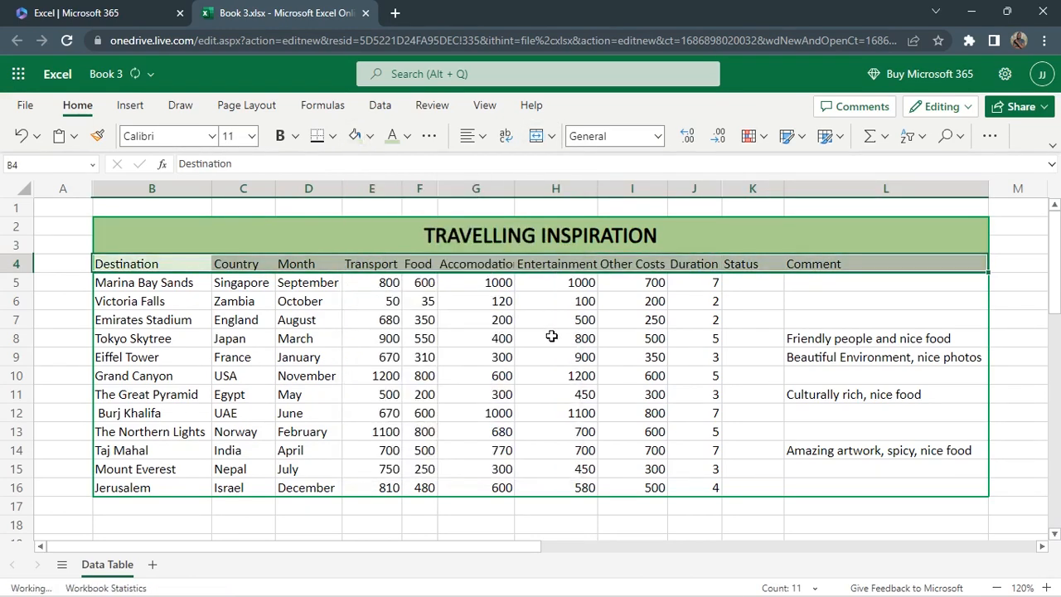
left_click(564, 245)
left_click(525, 337)
Format the cost values from Transport to Other Costs (E5:I16) as dollar currency without decimal places
left_click_drag(378, 282, 646, 488)
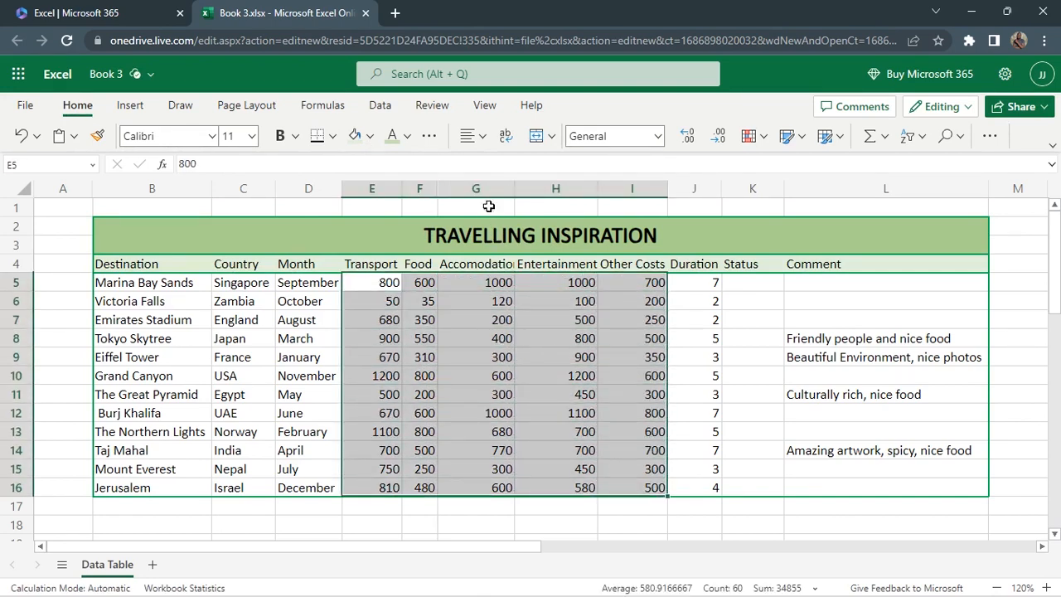
left_click(659, 137)
left_click(635, 209)
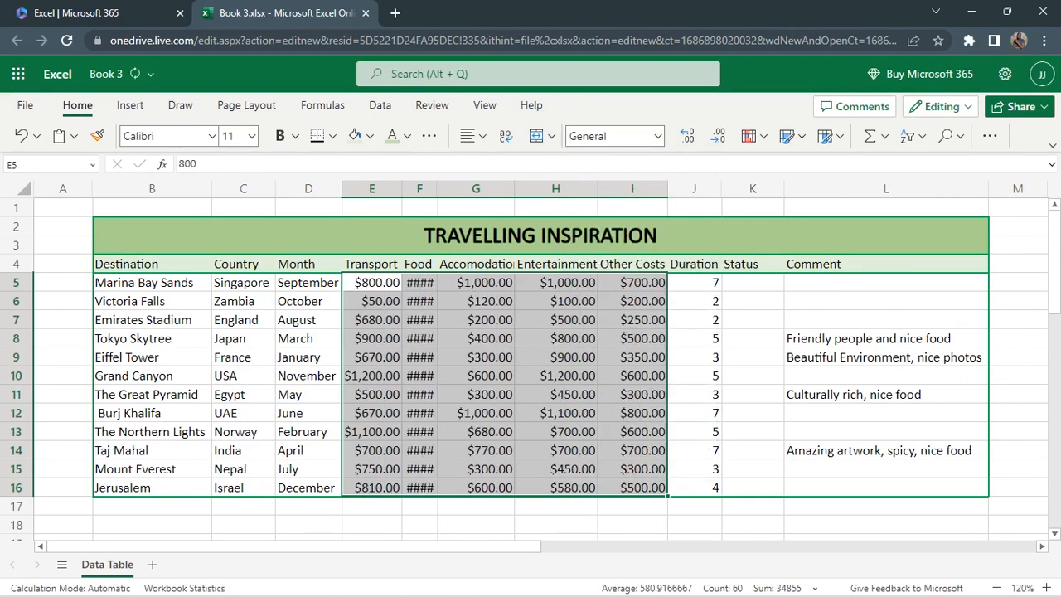
left_click(719, 145)
left_click(720, 146)
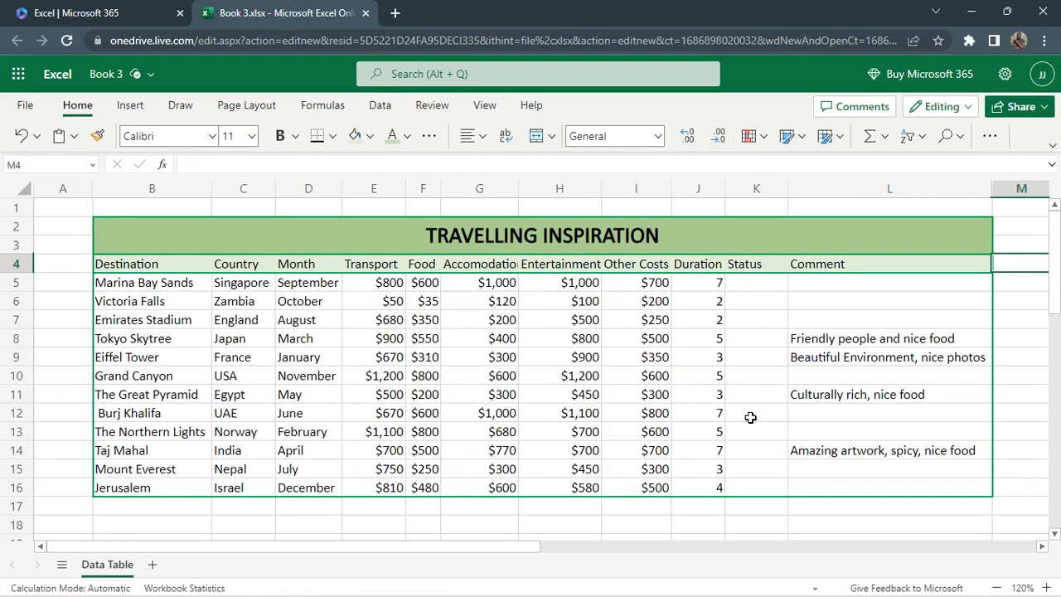
Add a list validation to the Status cells K5:K16 with the items Visited and Not Visited
left_click(755, 287)
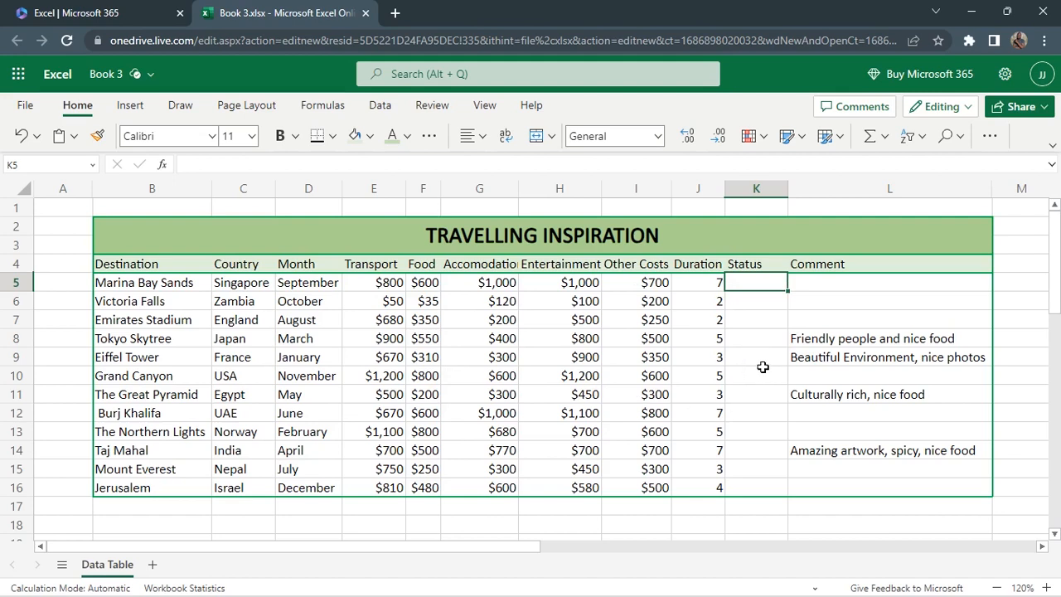
left_click_drag(752, 280, 758, 479)
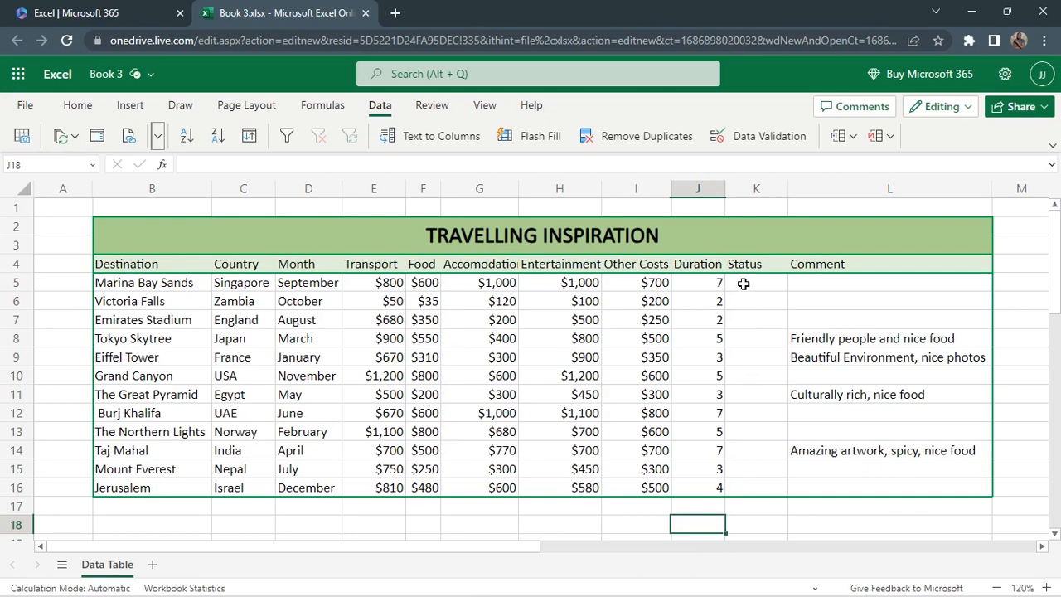
left_click_drag(743, 284, 765, 483)
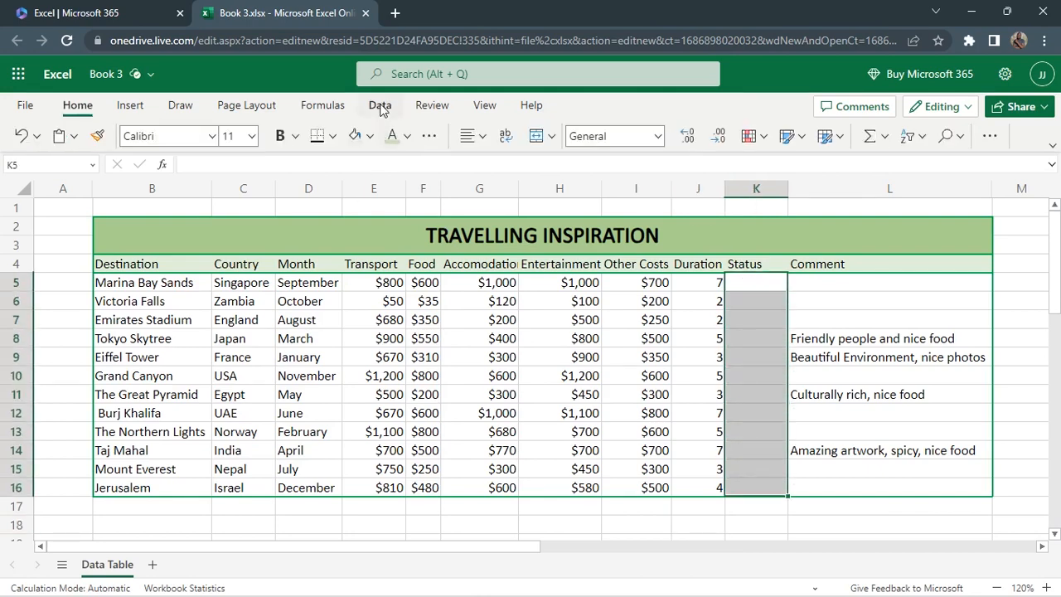
left_click(380, 106)
left_click(762, 140)
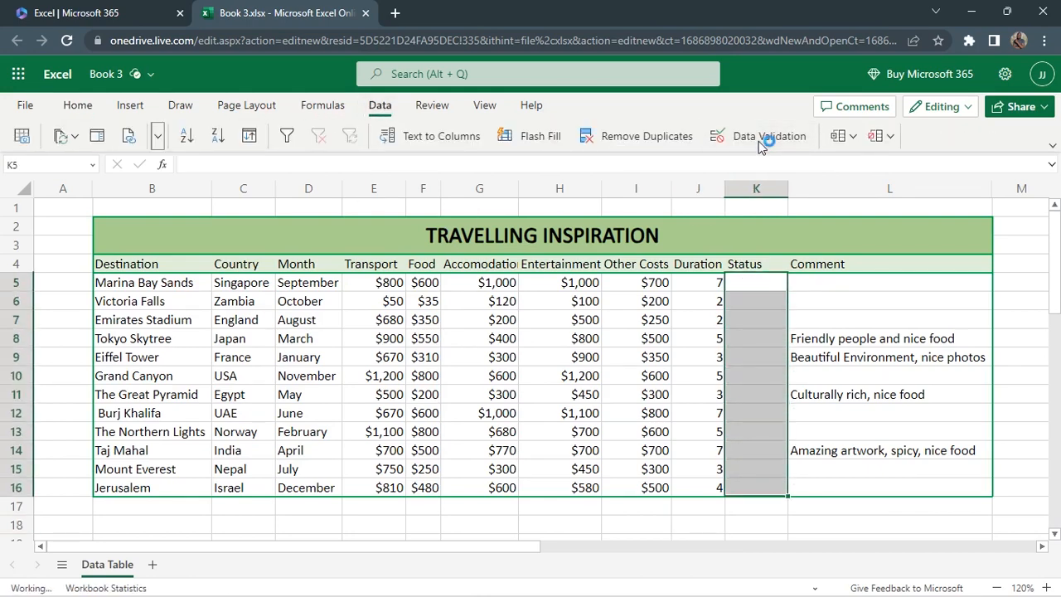
left_click(660, 240)
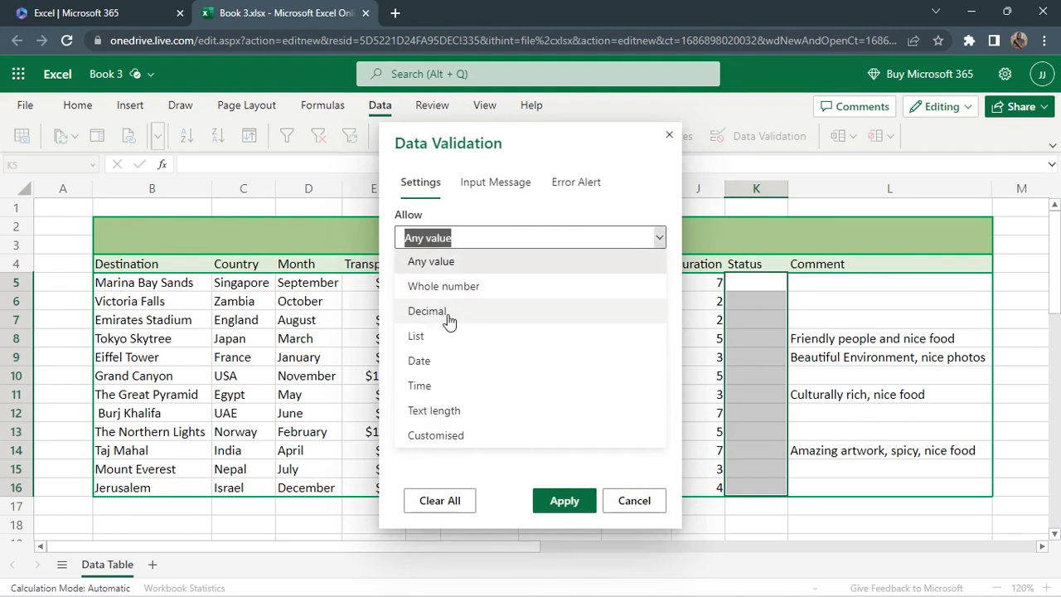
left_click(431, 342)
left_click(452, 337)
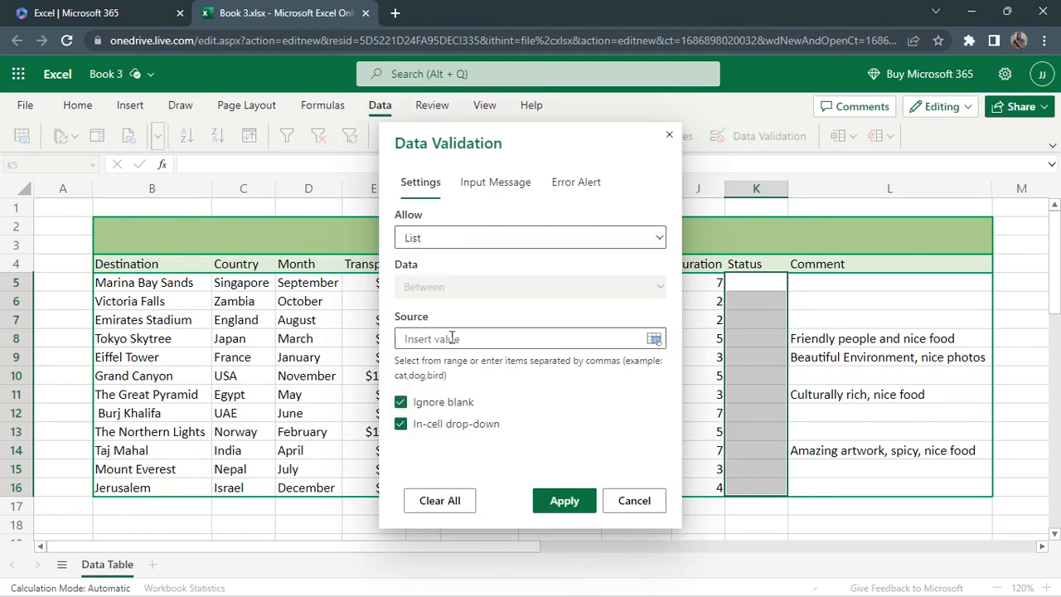
type("Visited, Not Visited")
left_click(562, 502)
Choose Not Visited as the status for Marina Bay Sands, Victoria Falls and Emirates Stadium, and Visited for Tokyo Skytree and Eiffel Tower
left_click(758, 279)
left_click(797, 283)
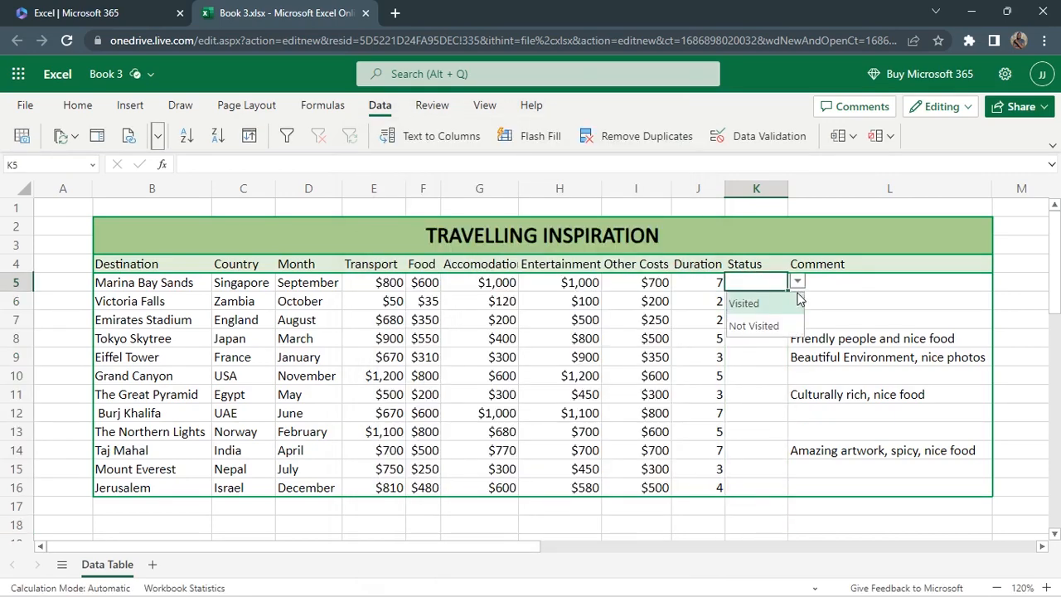
left_click(768, 327)
left_click(765, 303)
left_click(800, 303)
left_click(767, 344)
left_click(769, 319)
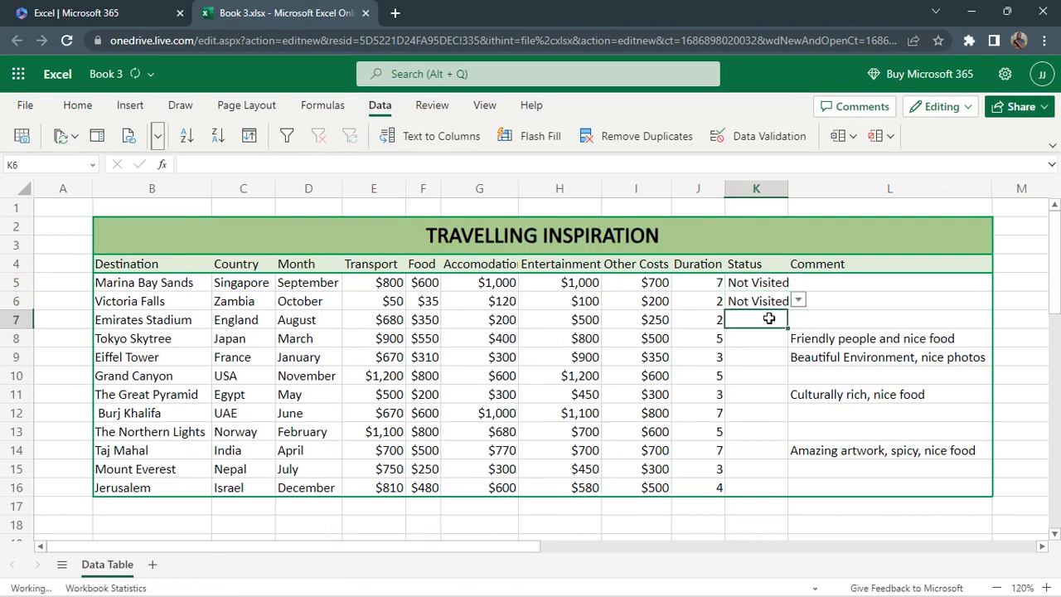
left_click(797, 319)
Choose Visited as the status for The Great Pyramid and Taj Mahal, and Not Visited for the other destinations from Grand Canyon to Jerusalem
left_click(763, 378)
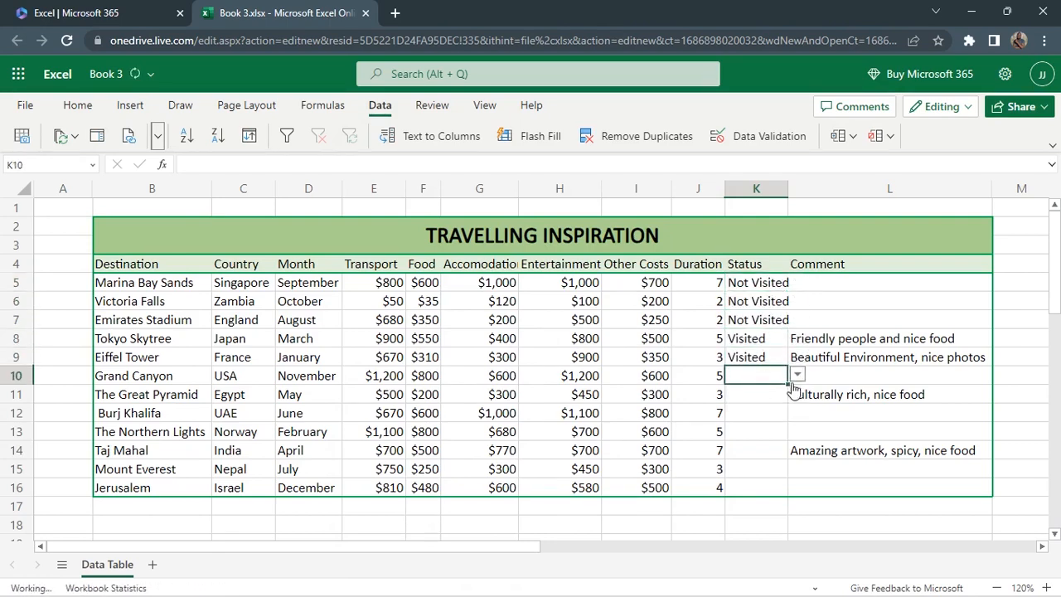
left_click(765, 394)
left_click(798, 393)
left_click(764, 431)
left_click(797, 431)
left_click(764, 469)
left_click(798, 468)
left_click(772, 510)
left_click(764, 488)
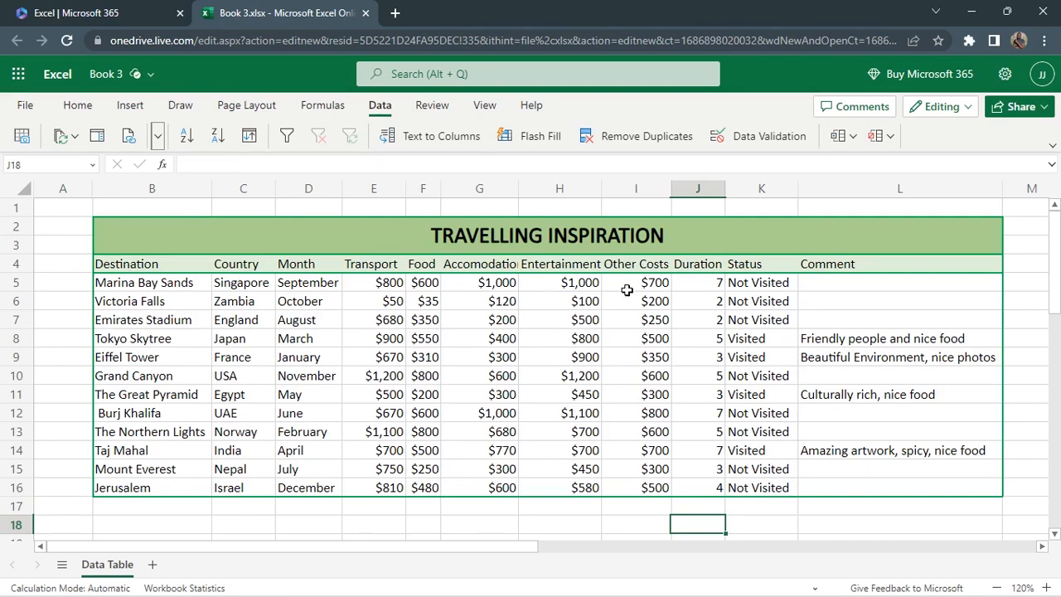
left_click(774, 283)
left_click(842, 288)
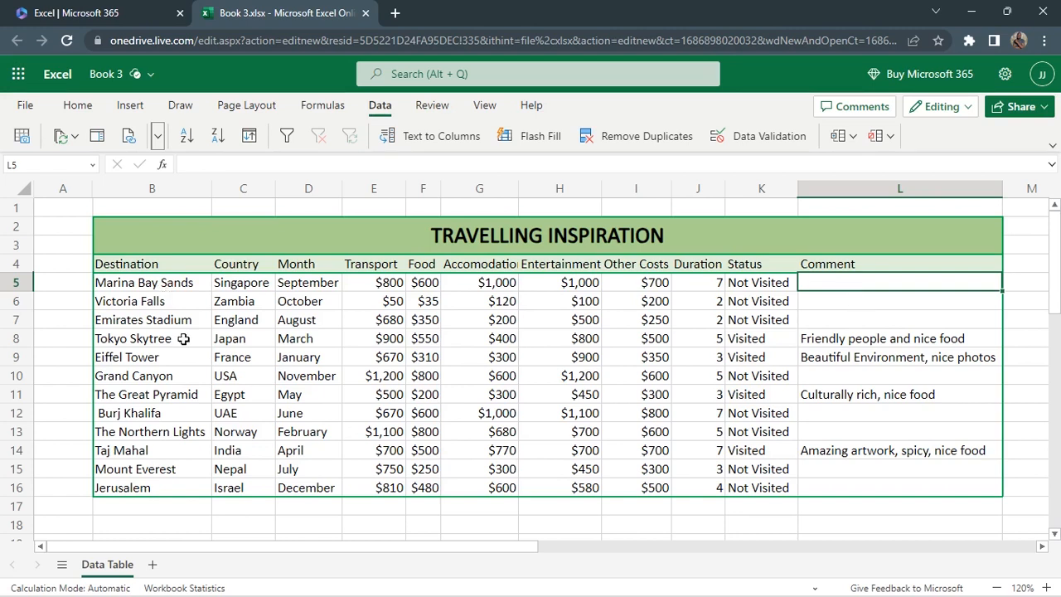
left_click(559, 524)
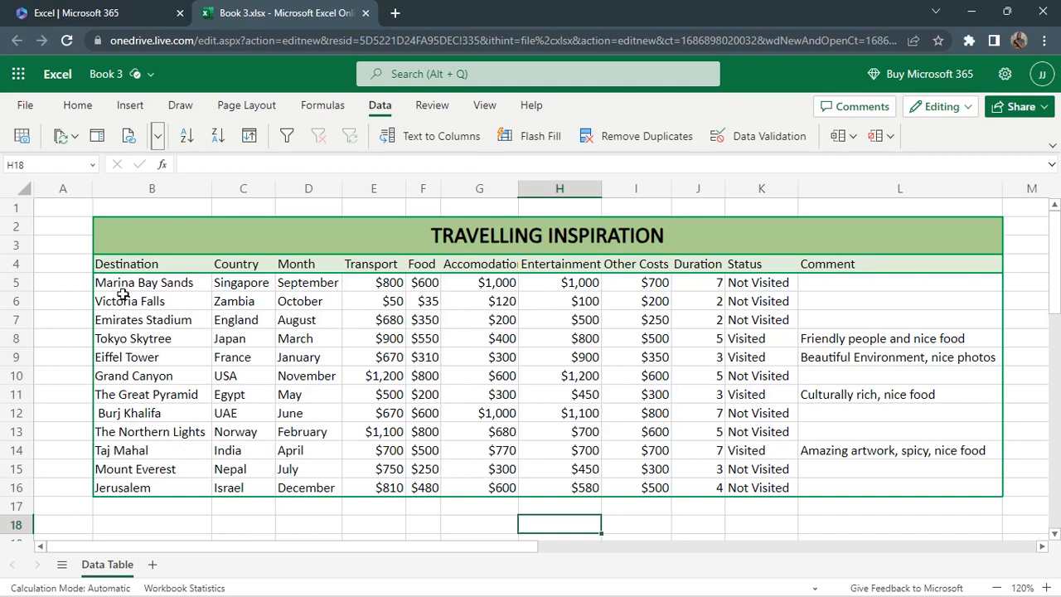
Add a new worksheet and rename it Dashboard
left_click(152, 565)
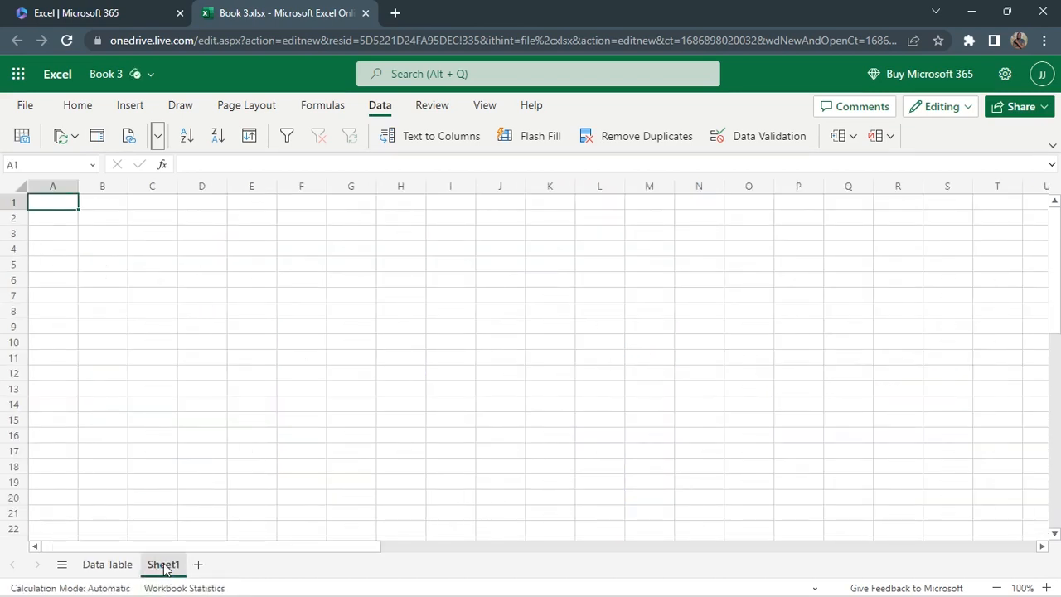
right_click(166, 567)
left_click(209, 344)
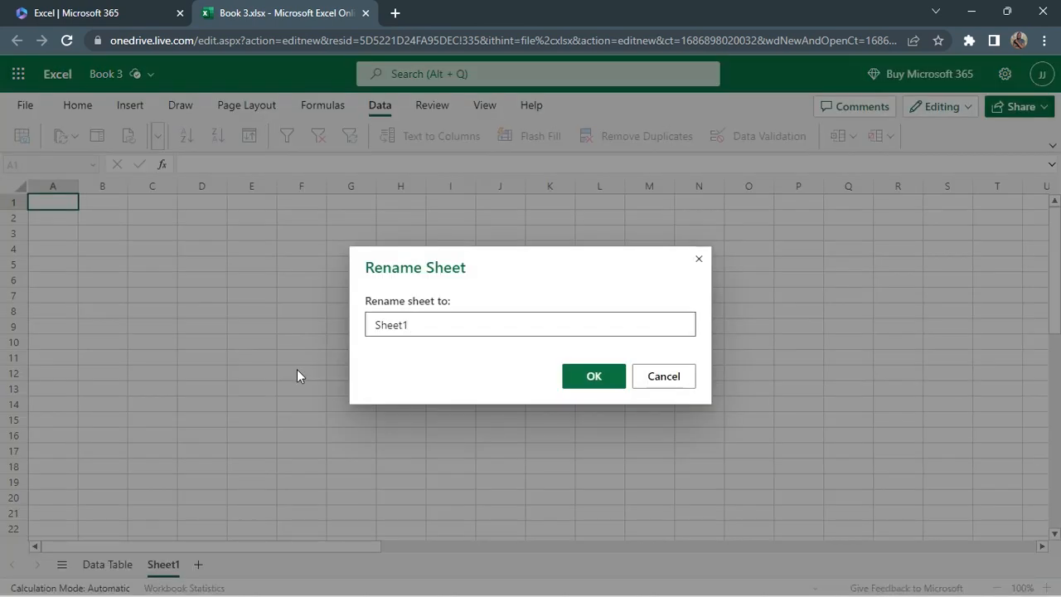
key("BackSpace")
key("BackSpace")
key("BackSpace")
key("BackSpace")
key("BackSpace")
key("BackSpace")
type("Dashboard")
left_click(606, 378)
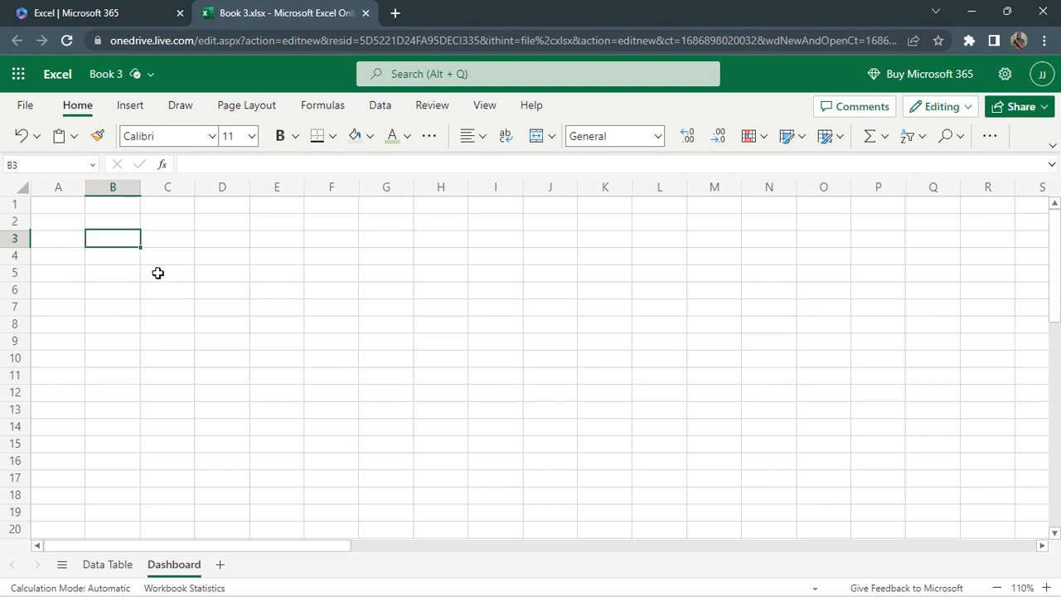
Enter CHOOSE DESTINATION in B3 and give C3 a list validation sourced from the destinations B5:B16 on the Data Table sheet
type("CHOOSE DESTINATION")
key("Tab")
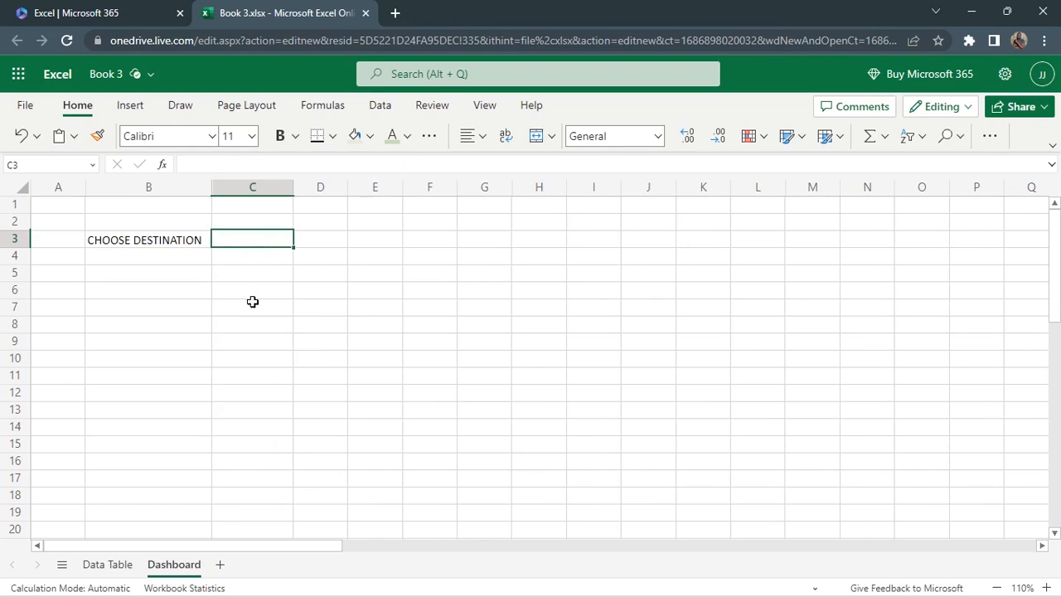
left_click(380, 105)
left_click(753, 140)
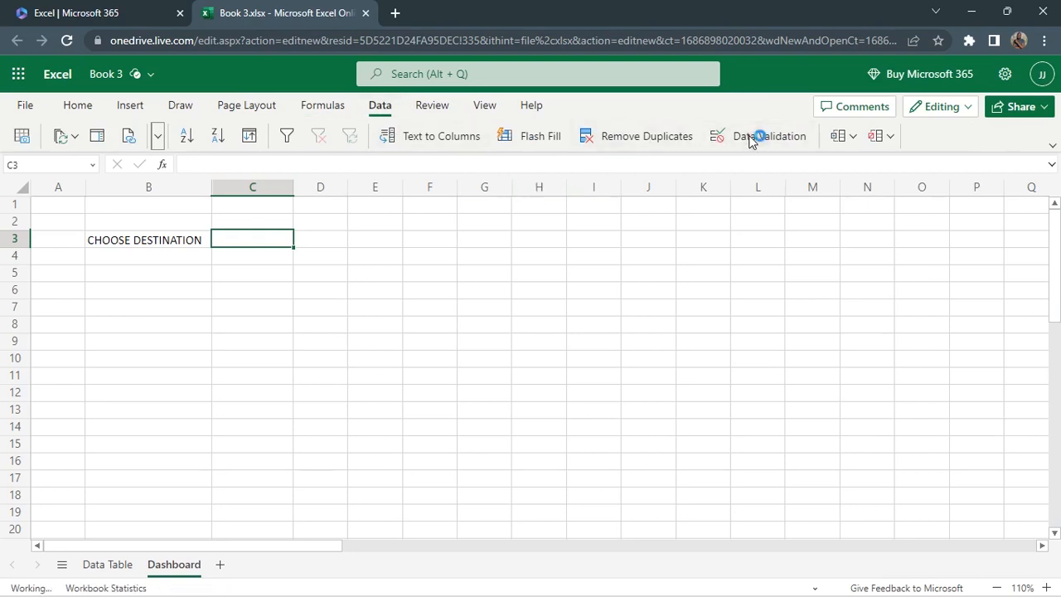
left_click(661, 238)
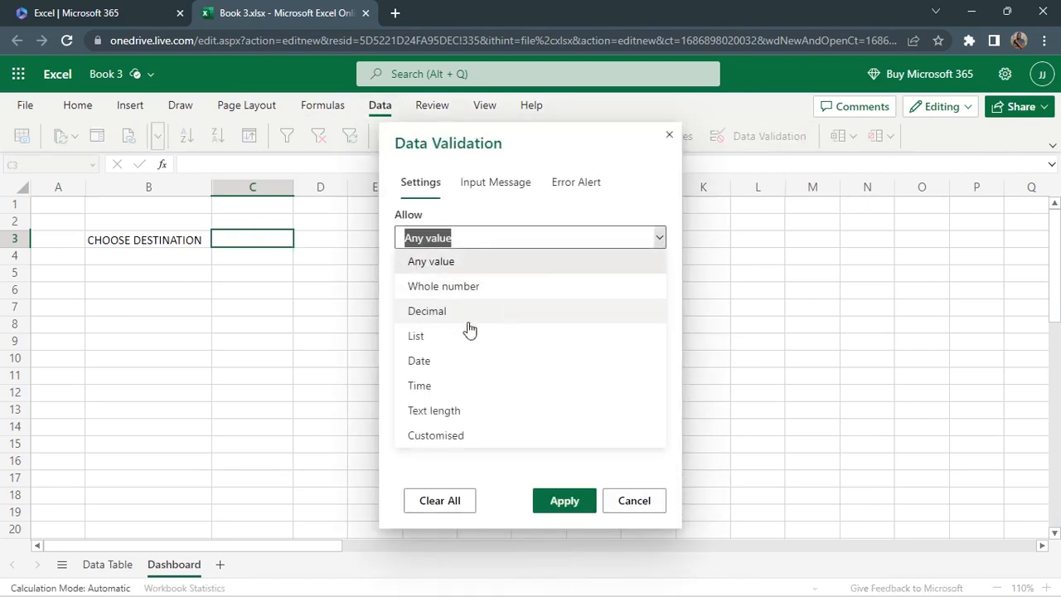
left_click(435, 342)
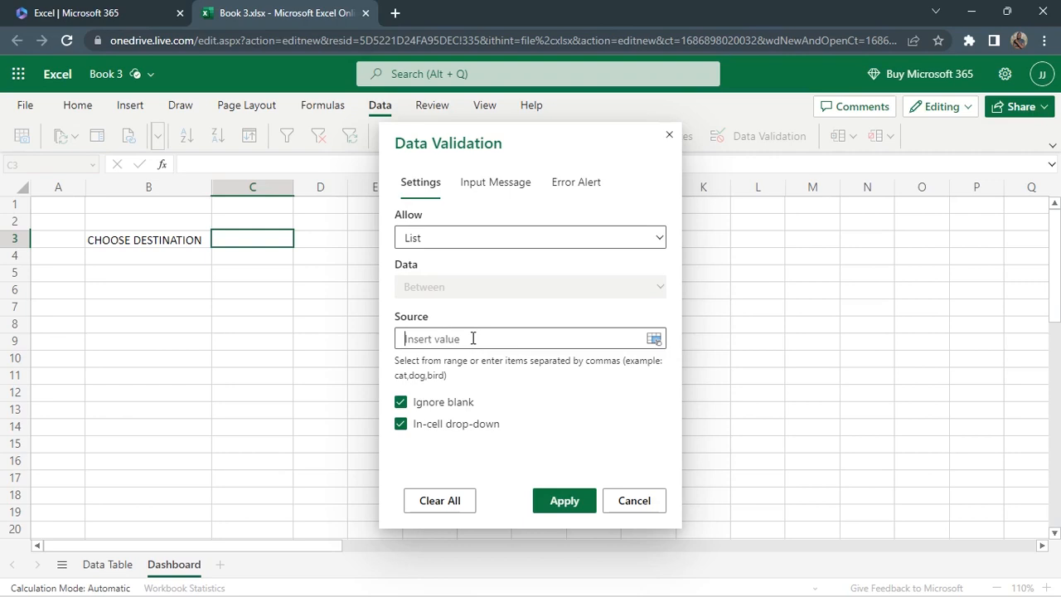
left_click(112, 565)
left_click_drag(123, 281, 124, 493)
left_click(561, 503)
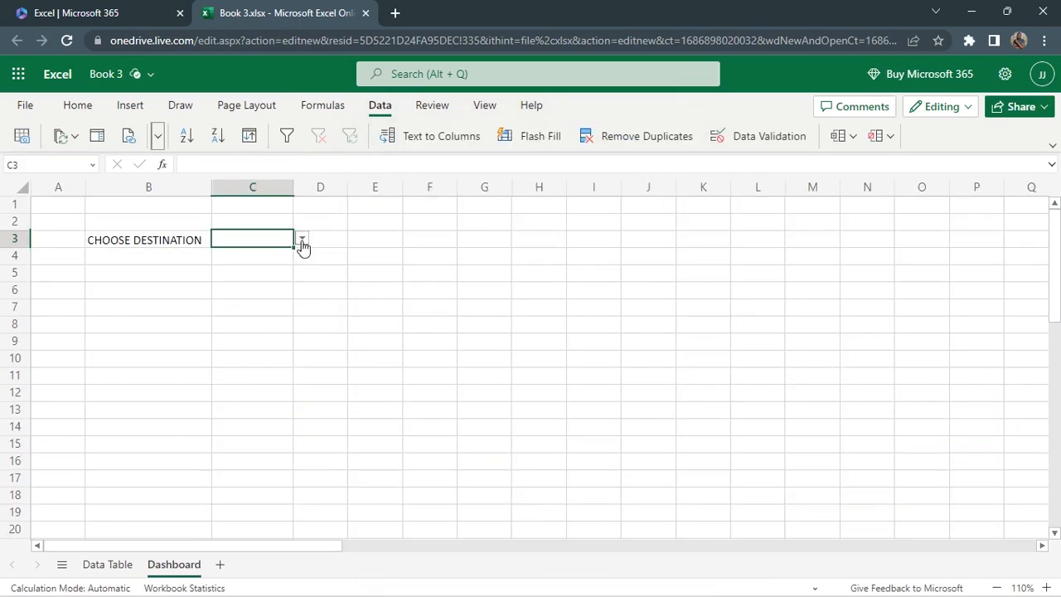
Try the destination list in C3 with Emirates Stadium and set the cell to Eiffel Tower
left_click(302, 239)
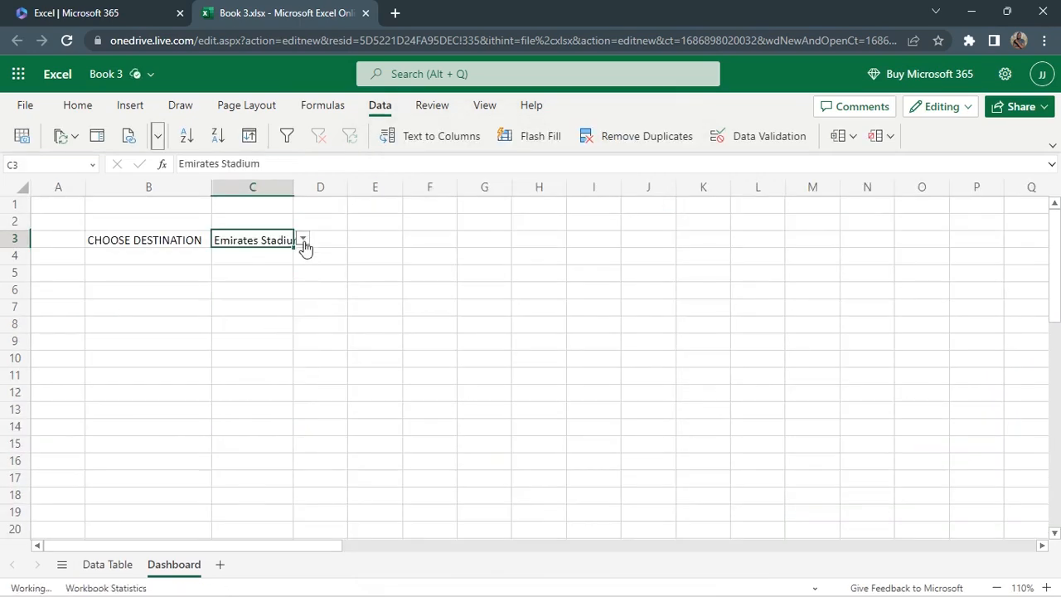
left_click(304, 240)
left_click(251, 340)
left_click(174, 274)
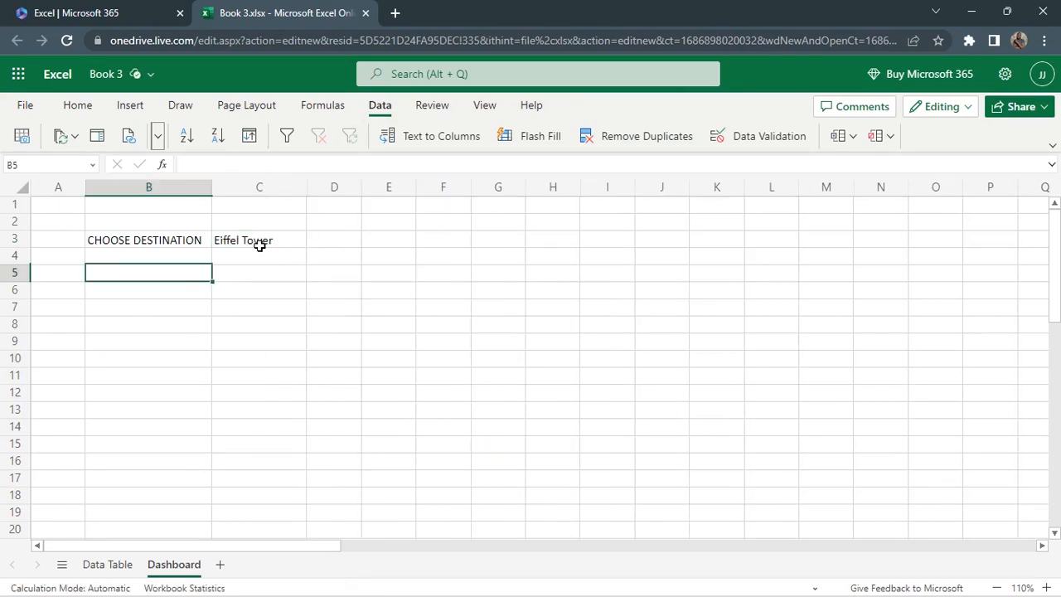
type("TOTAL COST FOR THIS TRIP")
key("BackSpace")
key("BackSpace")
key("BackSpace")
key("BackSpace")
key("BackSpace")
key("BackSpace")
key("BackSpace")
key("BackSpace")
key("BackSpace")
key("BackSpace")
key("BackSpace")
key("BackSpace")
key("BackSpace")
key("BackSpace")
key("BackSpace")
key("BackSpace")
key("BackSpace")
key("BackSpace")
key("BackSpace")
key("BackSpace")
Enter the text THIS TRIP IS GOING TO COST A TOTAL OF in B5
type("THIS TRIP IS GOING TO COST A TOTAL OF")
left_click(281, 350)
key("Down")
Merge and centre B5:C6 with its text aligned to the vertical middle, and merge and centre the block B7:C10 below it
left_click(178, 277)
left_click_drag(179, 278, 251, 290)
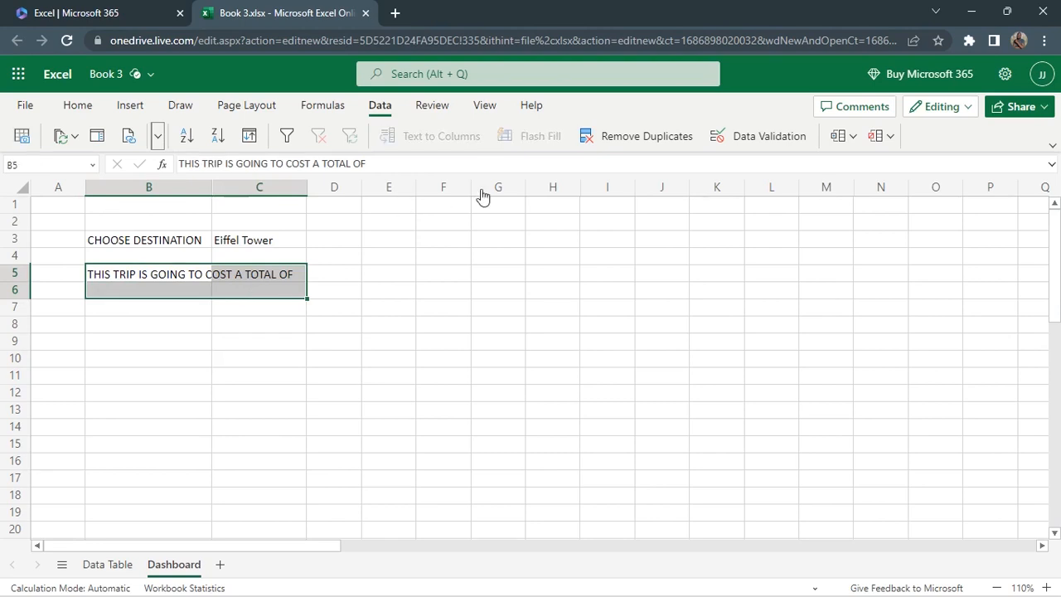
left_click(77, 106)
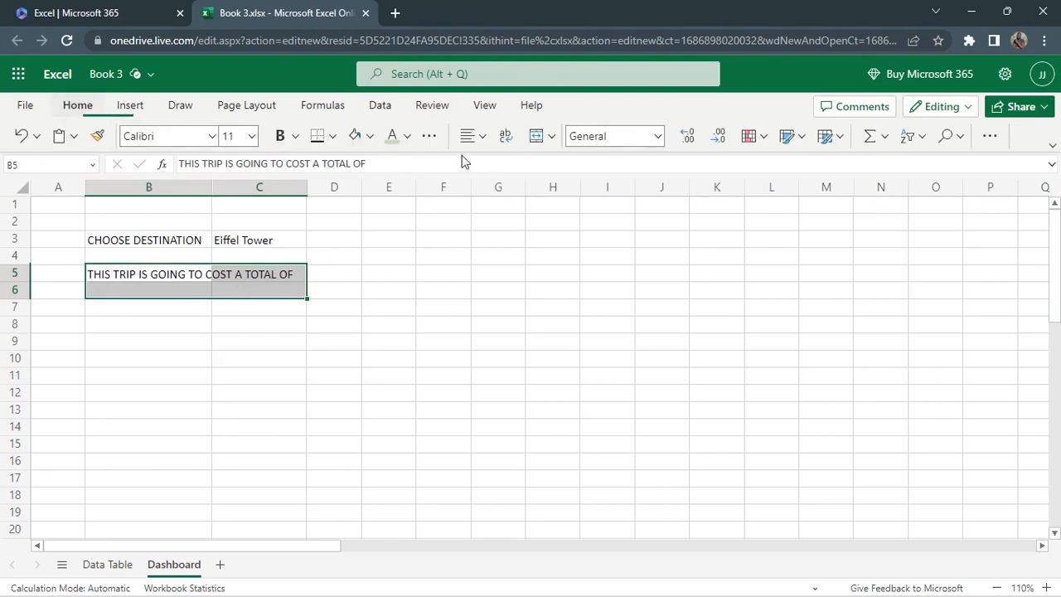
left_click(537, 137)
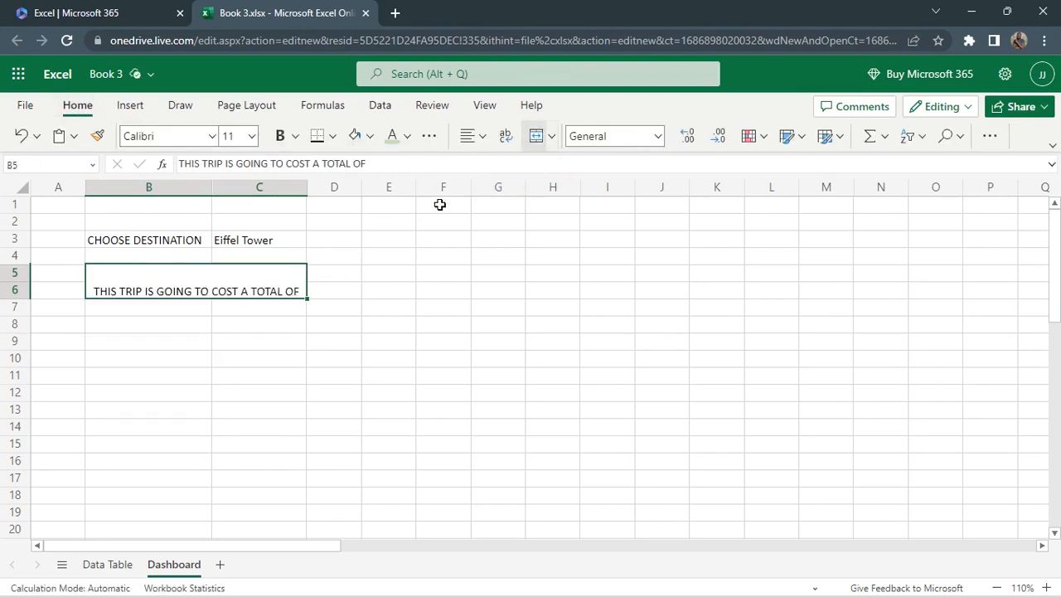
left_click(477, 138)
left_click(502, 235)
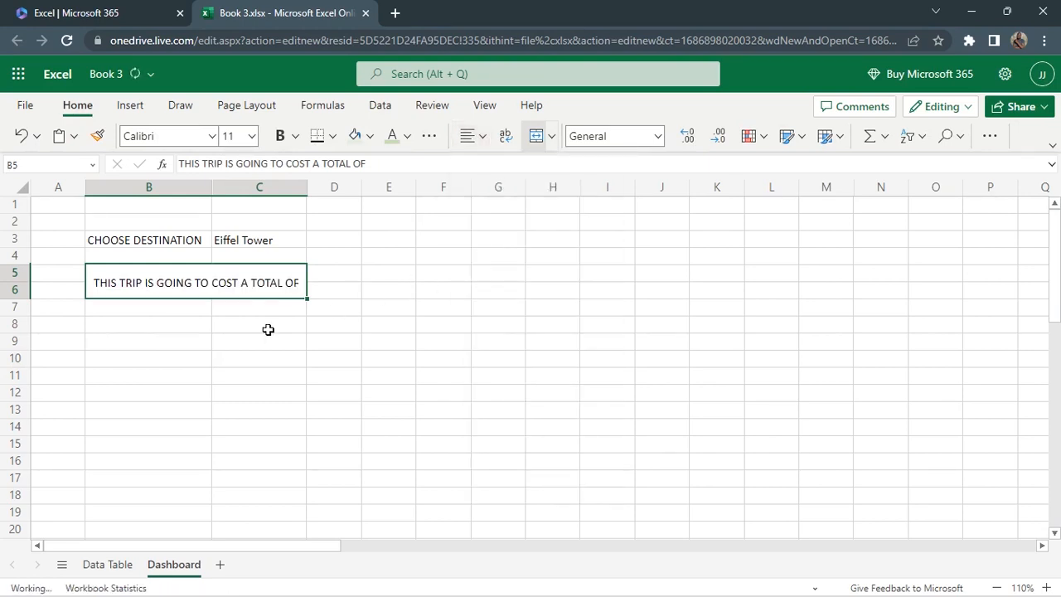
left_click_drag(111, 306, 263, 355)
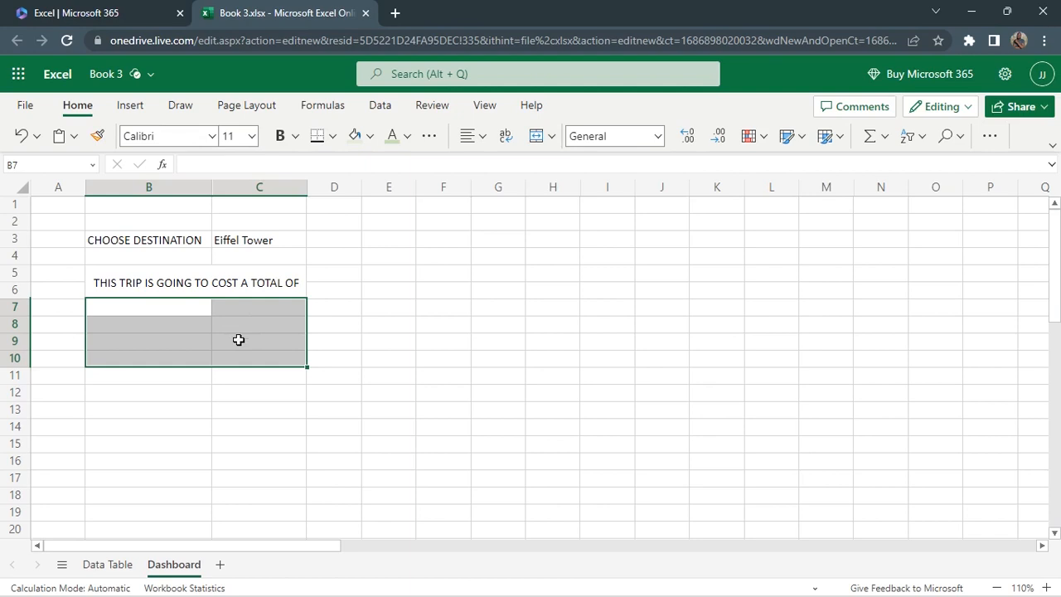
left_click(536, 136)
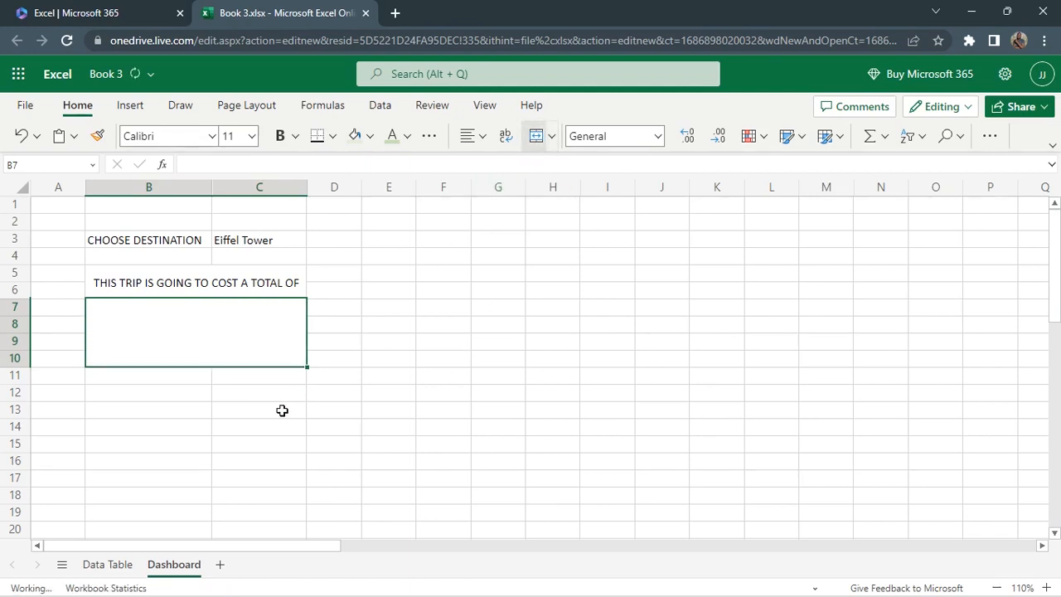
Enter the headings ITEM in B12 and COST in C12
left_click(153, 393)
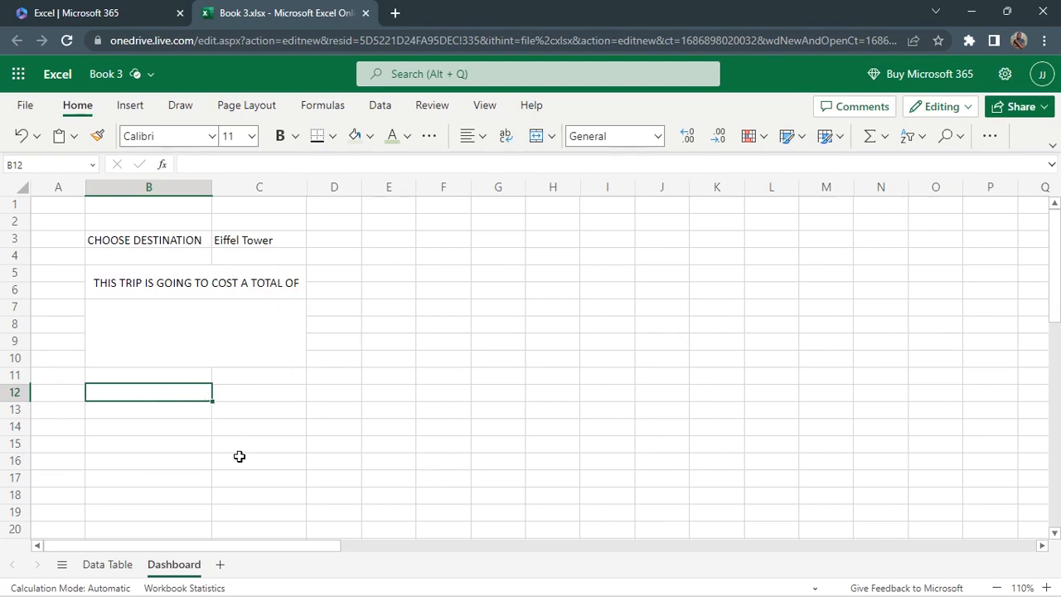
type("ITEM")
left_click(261, 403)
type("COST")
left_click(126, 403)
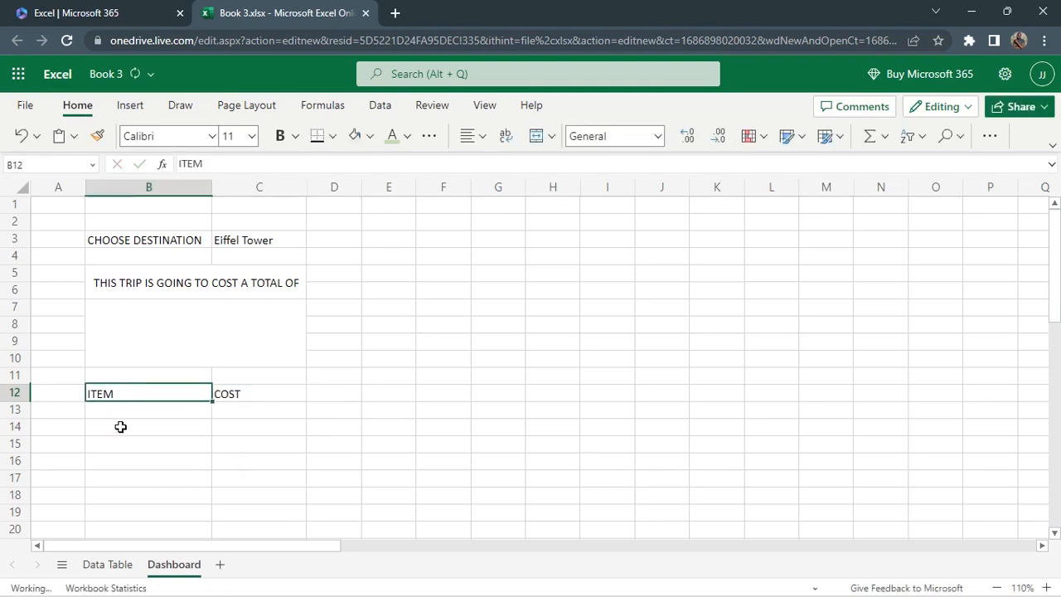
List the cost items Transport, Food, Accomodation, Entertainment and Other Costs in B14:B18, following the Data Table headers
left_click(120, 427)
left_click(108, 565)
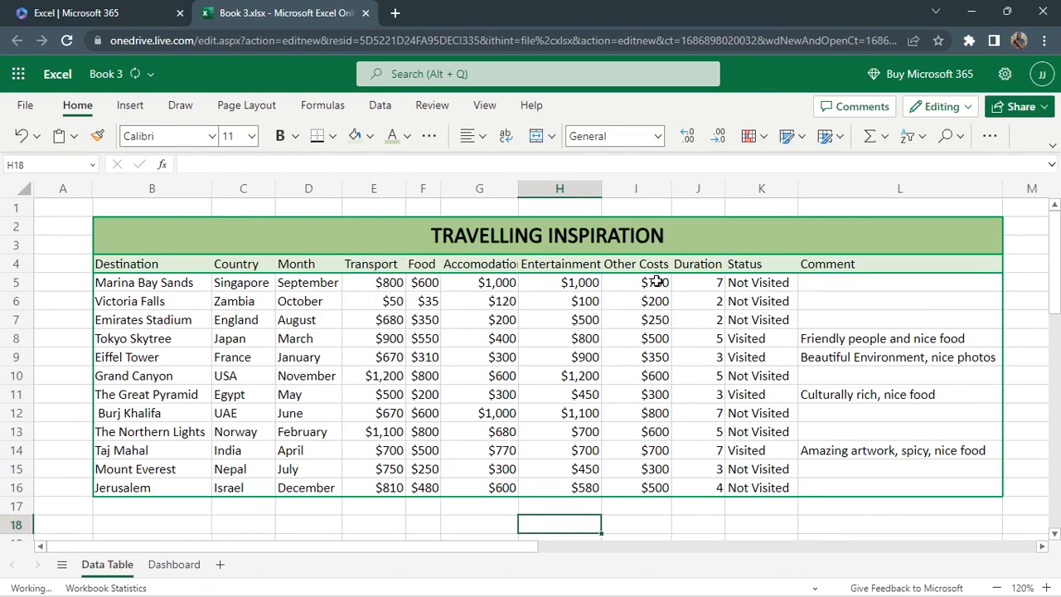
left_click(157, 564)
type("T")
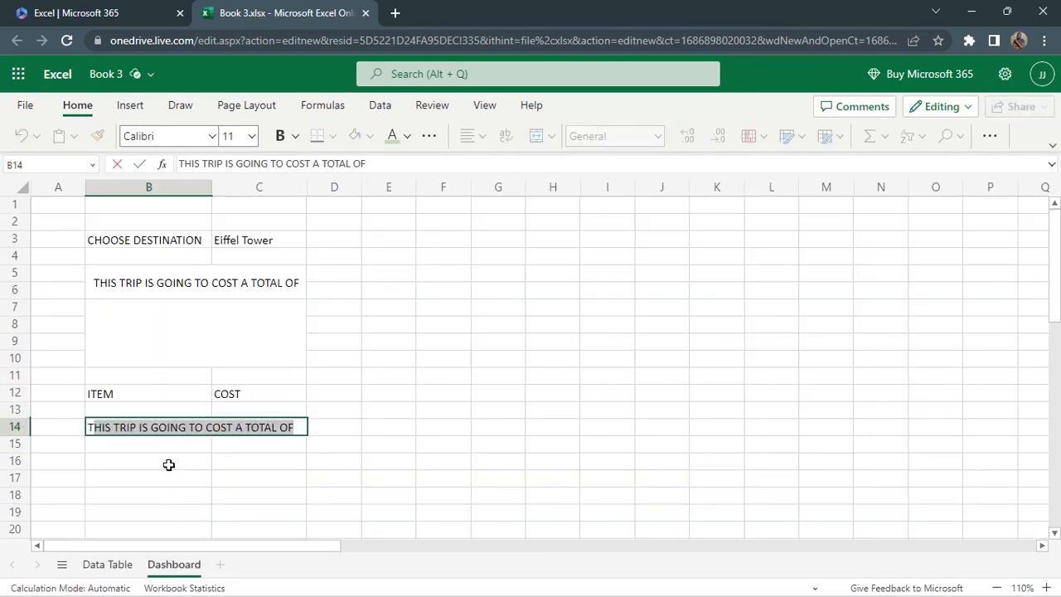
type("ransport")
key("Return")
type("Food")
key("Return")
type("Accomodation")
key("Return")
type("Entertainment")
key("Return")
type("Other Costs")
left_click(257, 461)
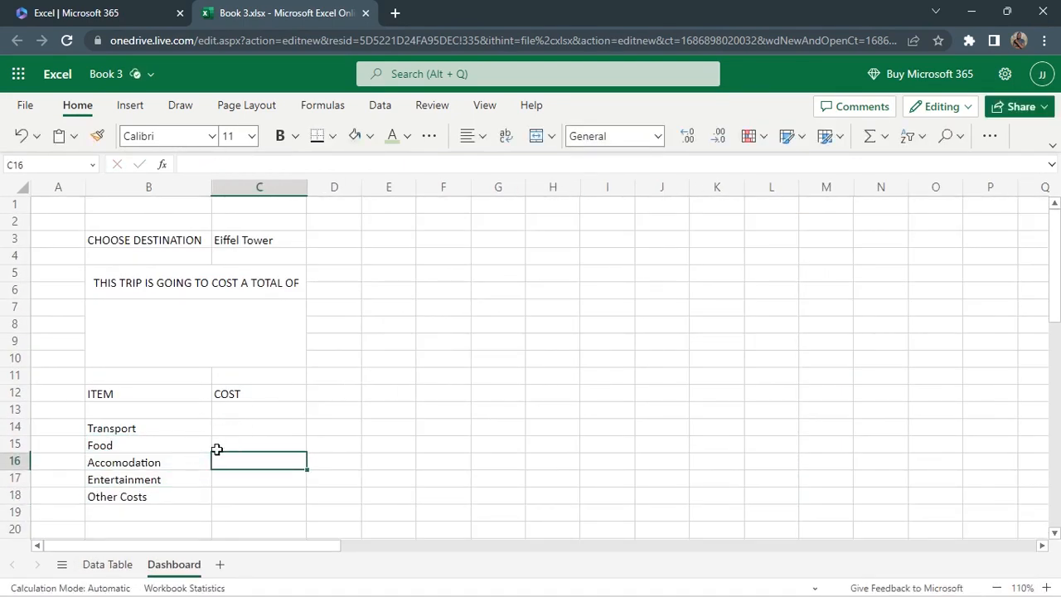
Merge and centre the ITEM heading across B12:B13 and the COST heading across C12:C13
left_click_drag(137, 394, 154, 409)
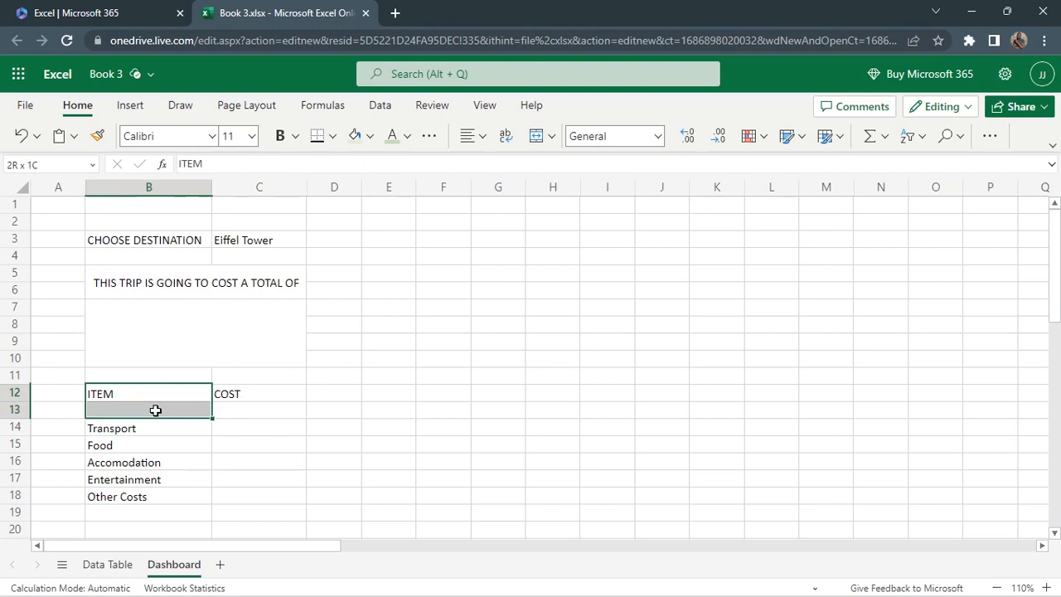
left_click(536, 136)
left_click_drag(261, 392, 264, 409)
left_click(536, 136)
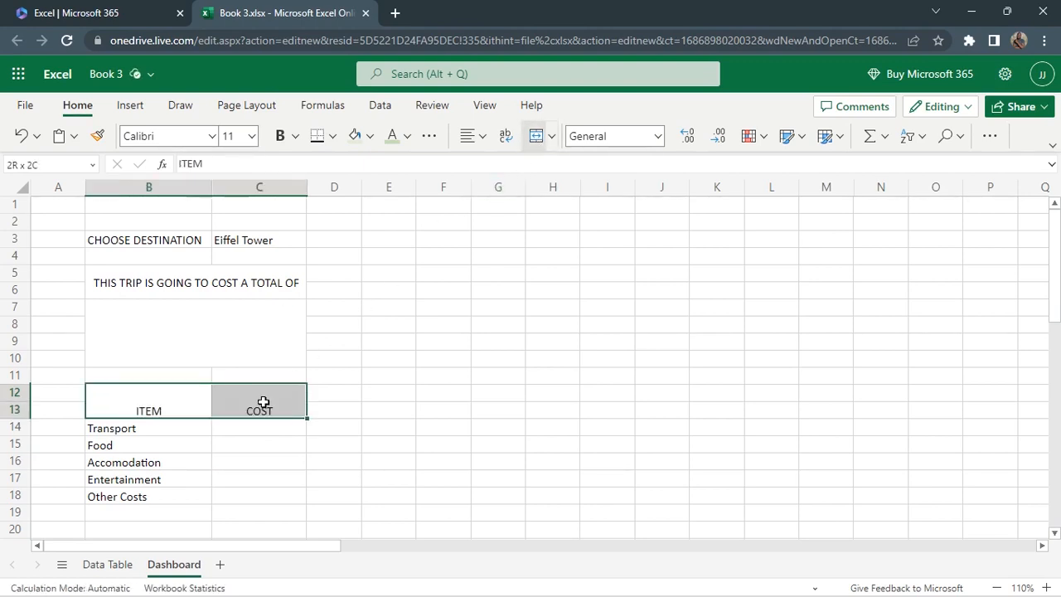
Align the ITEM and COST headings to the vertical middle and outline the cost table B12:C18 with an outside border
left_click(503, 200)
left_click_drag(140, 401, 270, 498)
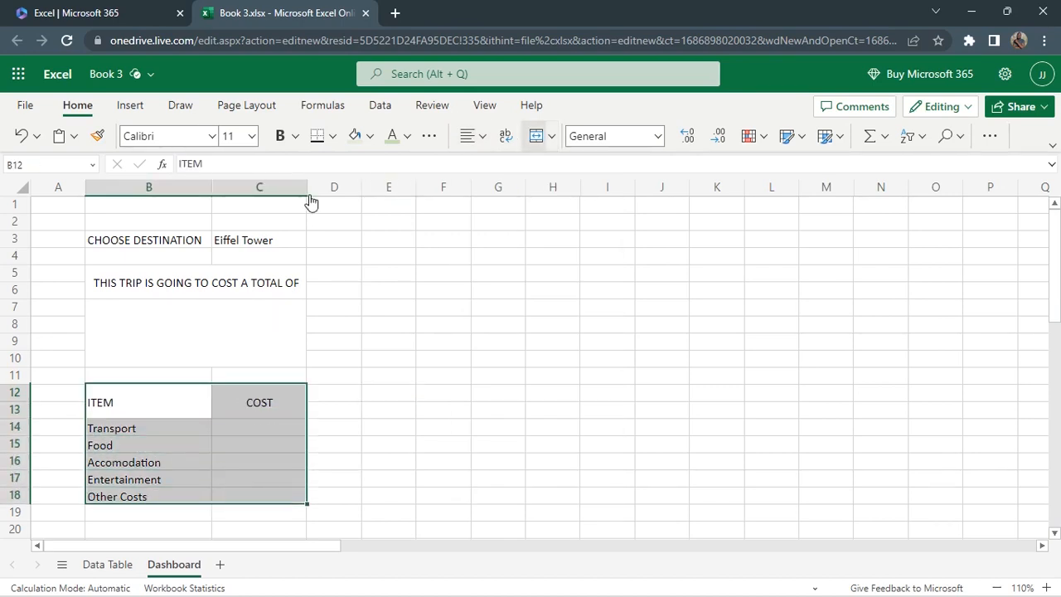
left_click(334, 141)
left_click(386, 210)
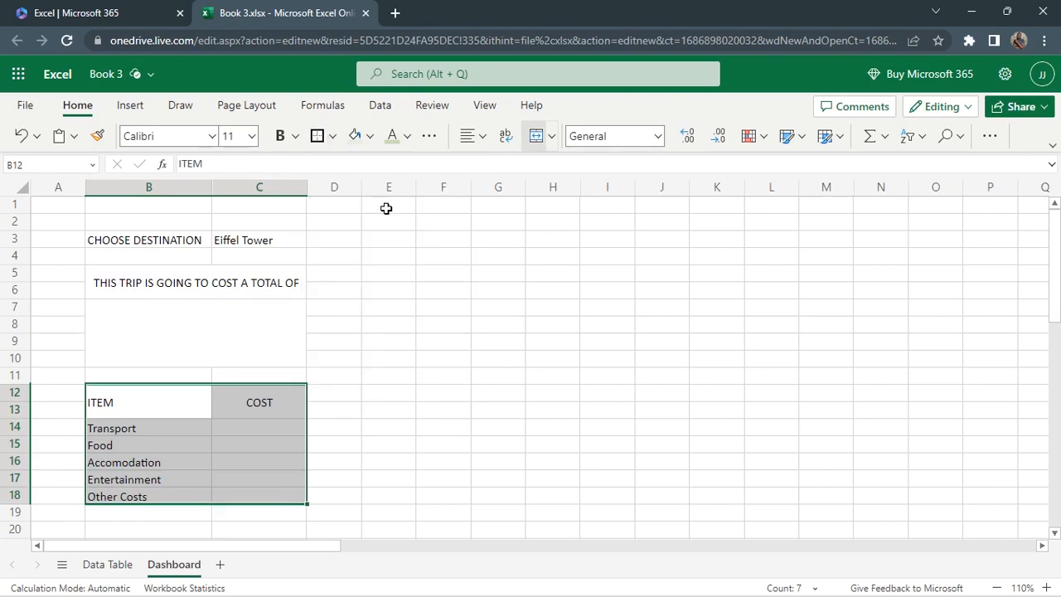
Apply the same outside border to the total-cost block B5:C10 and to the destination row B3:C3
left_click(395, 376)
left_click_drag(116, 282, 238, 356)
left_click(318, 135)
left_click(349, 276)
left_click_drag(124, 240, 248, 240)
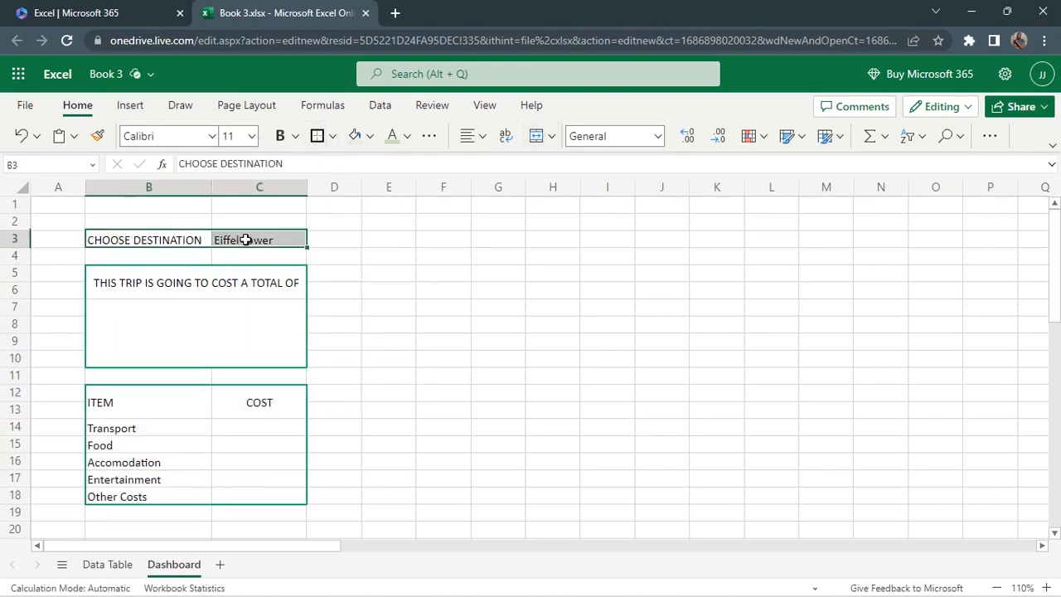
left_click(399, 318)
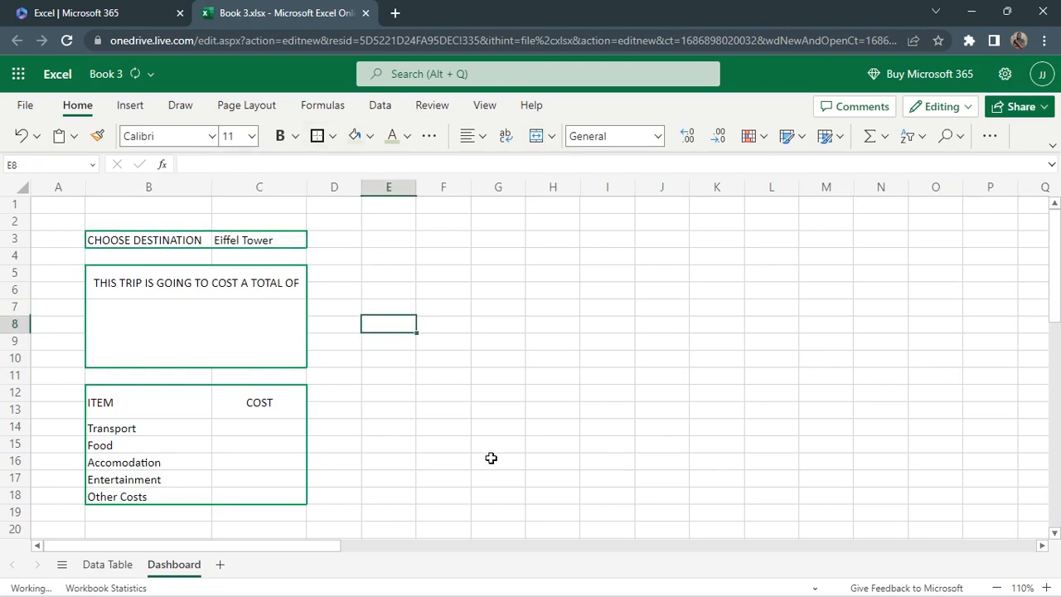
Add a bottom border to the ITEM and COST heading row B12:C13 and fill it with light green
left_click_drag(133, 402, 258, 407)
left_click(331, 137)
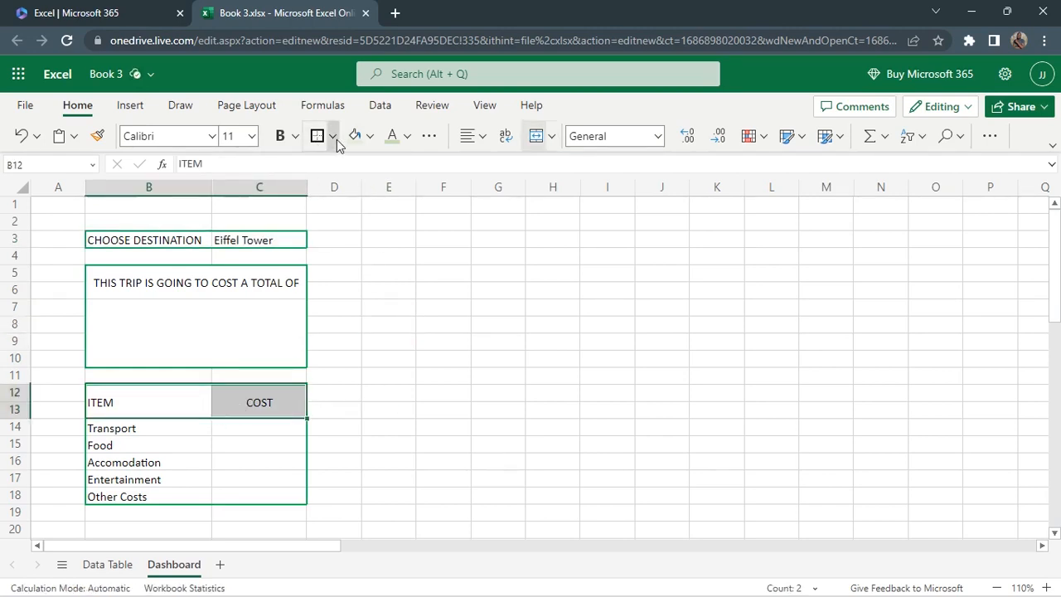
left_click(447, 207)
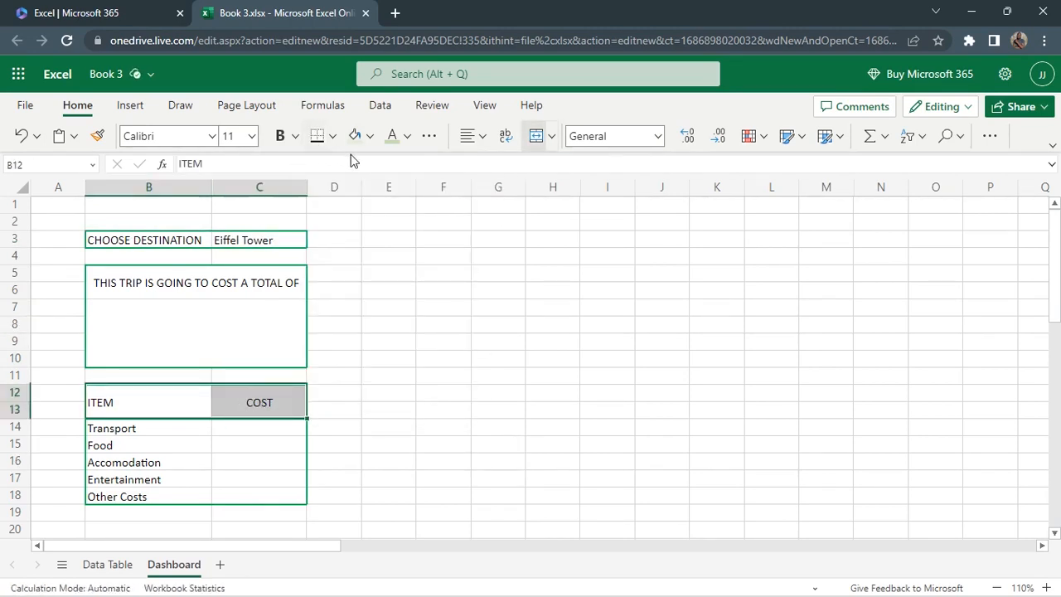
left_click(370, 141)
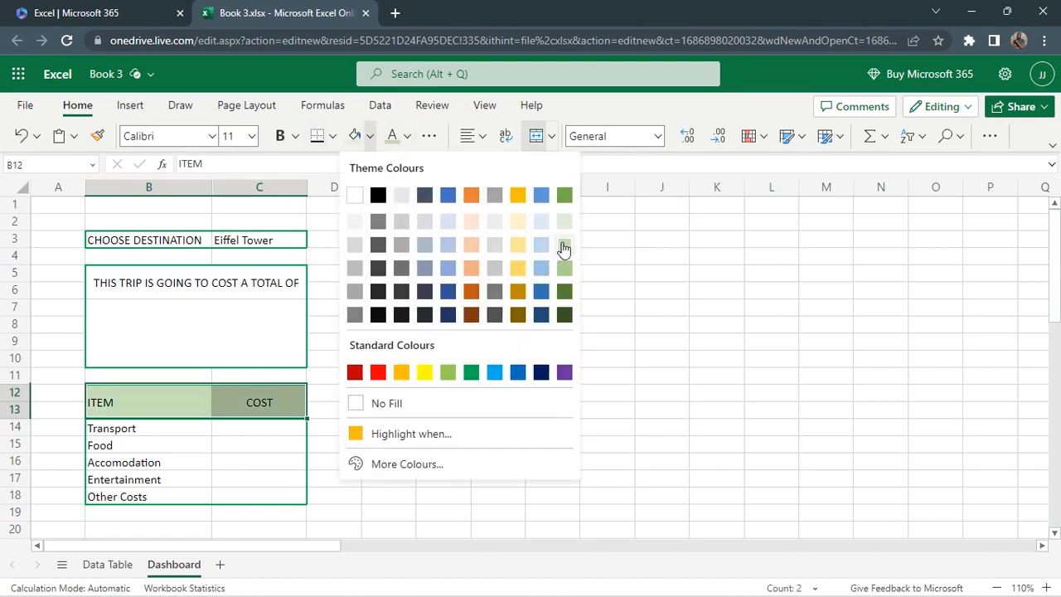
left_click(561, 246)
left_click(497, 461)
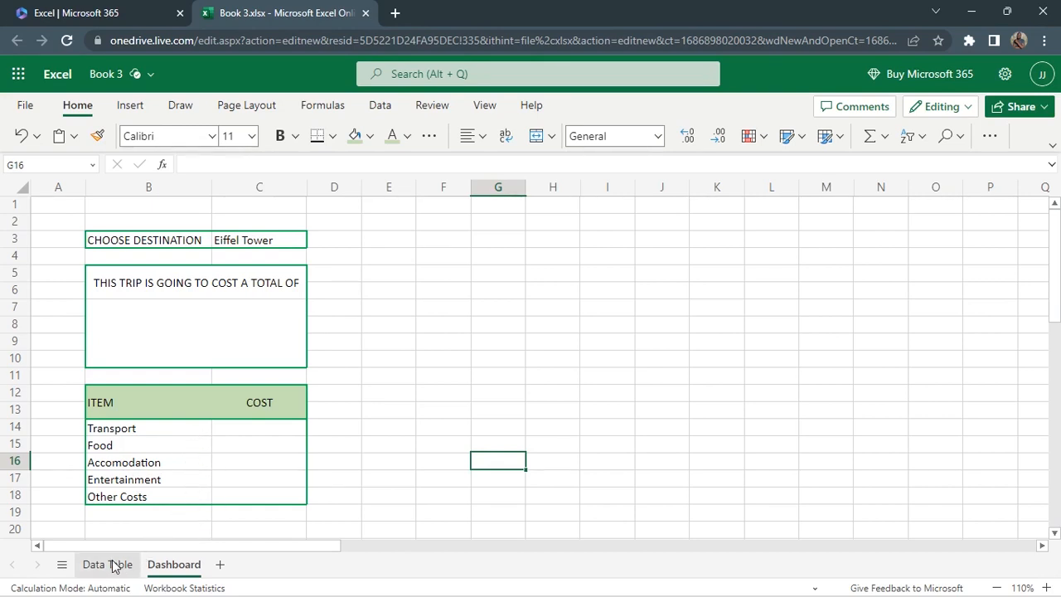
Enter =XLOOKUP(C3,'Data Table'!B5:B16,'Data Table'!E5:E16) as the Transport cost in C14, and matching lookups for the other items in C15:C18
left_click(248, 430)
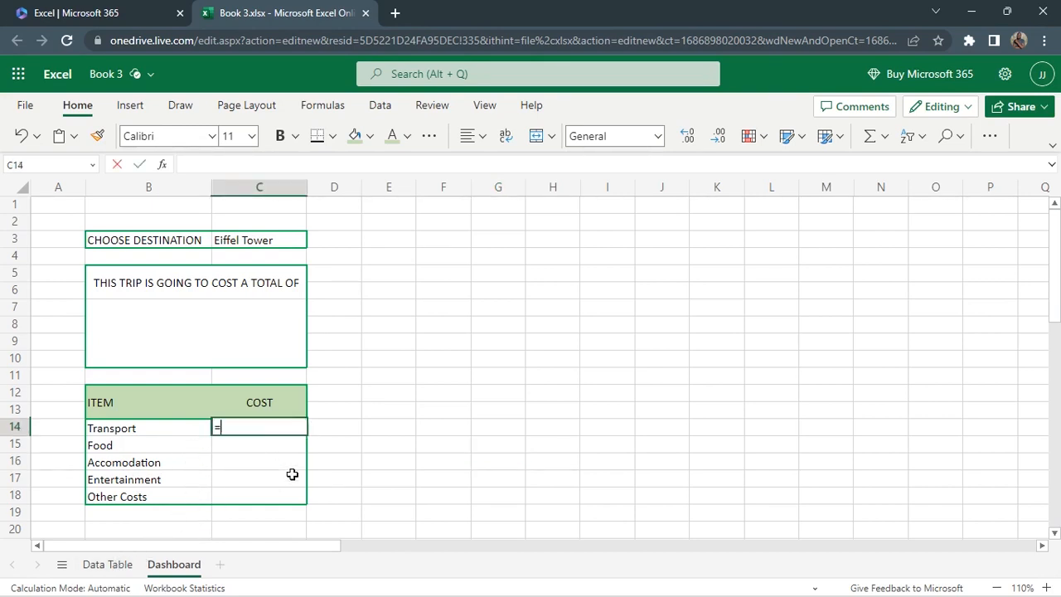
type("=XLOOKUP(")
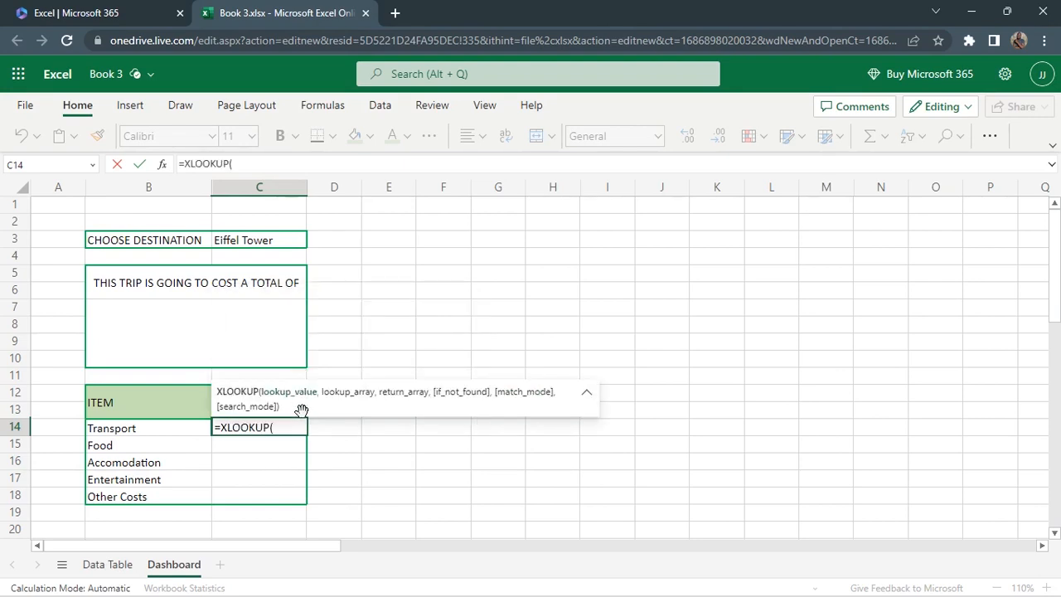
left_click(263, 240)
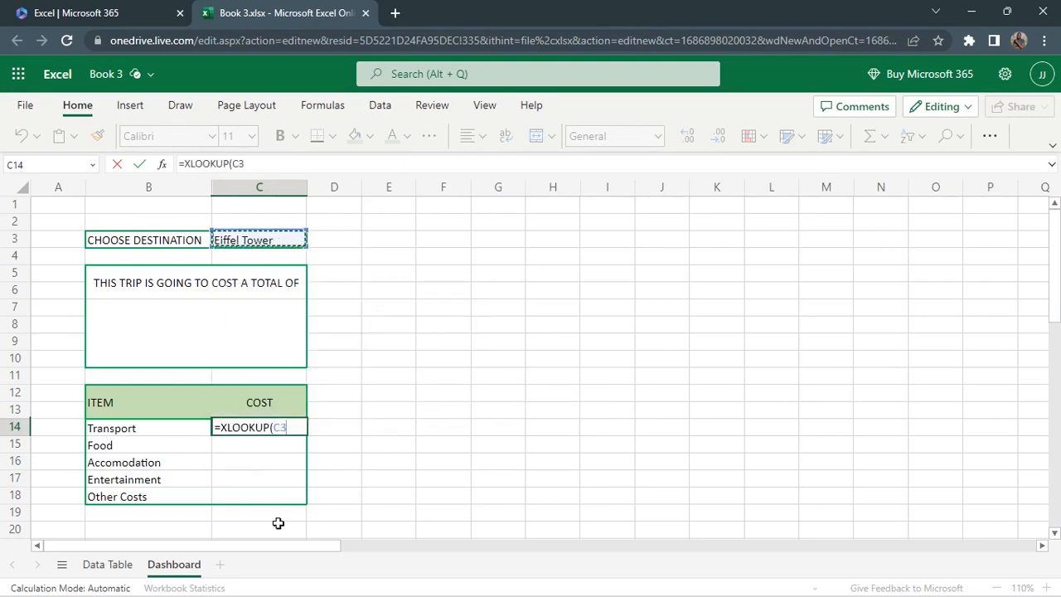
type(",")
left_click(111, 565)
left_click_drag(111, 282, 137, 487)
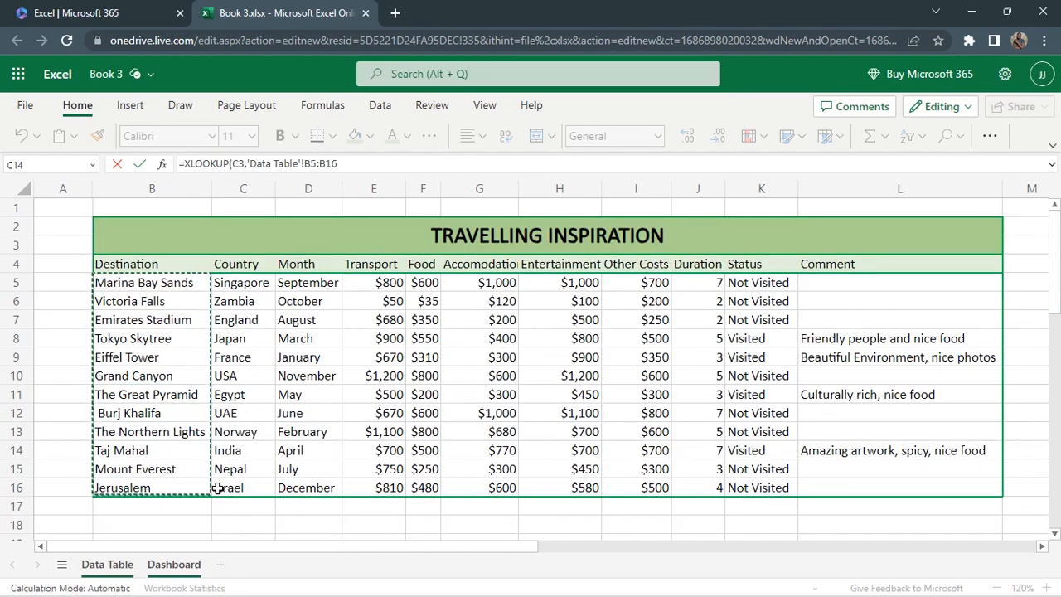
type(",")
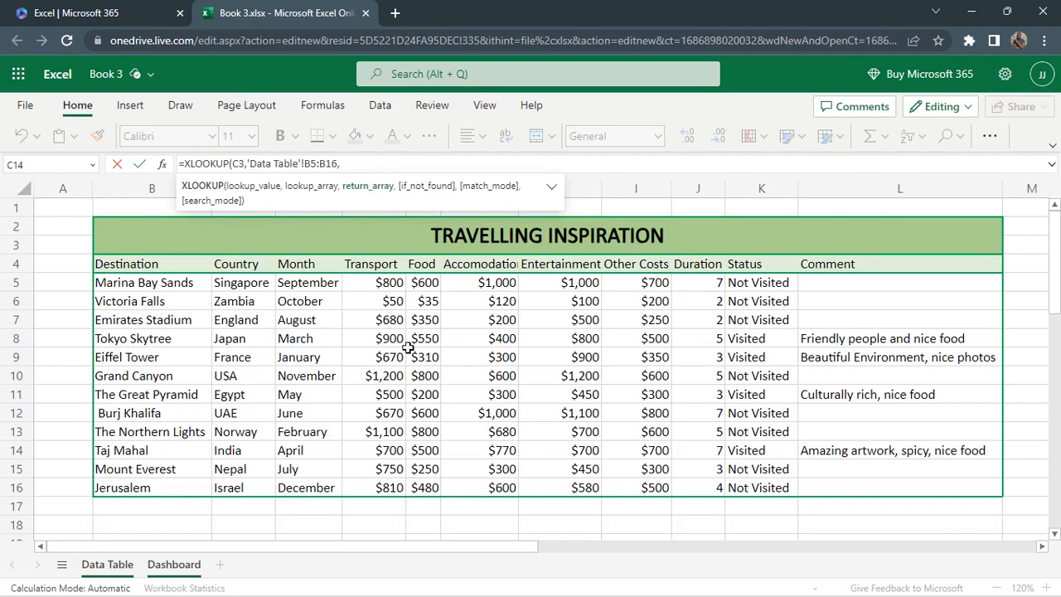
left_click_drag(382, 283, 388, 489)
key("Return")
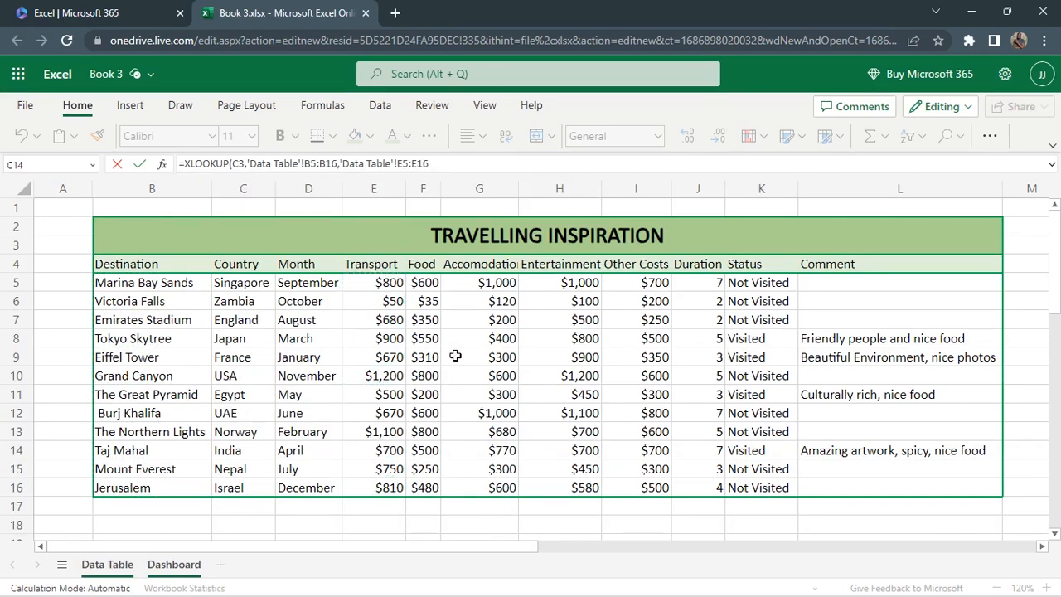
left_click(277, 429)
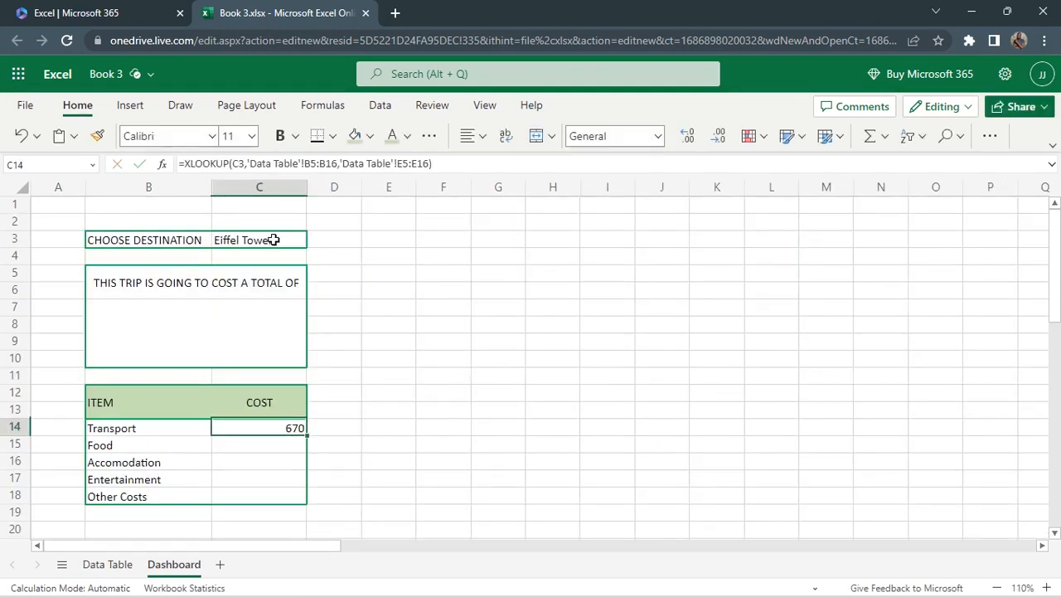
left_click(262, 447)
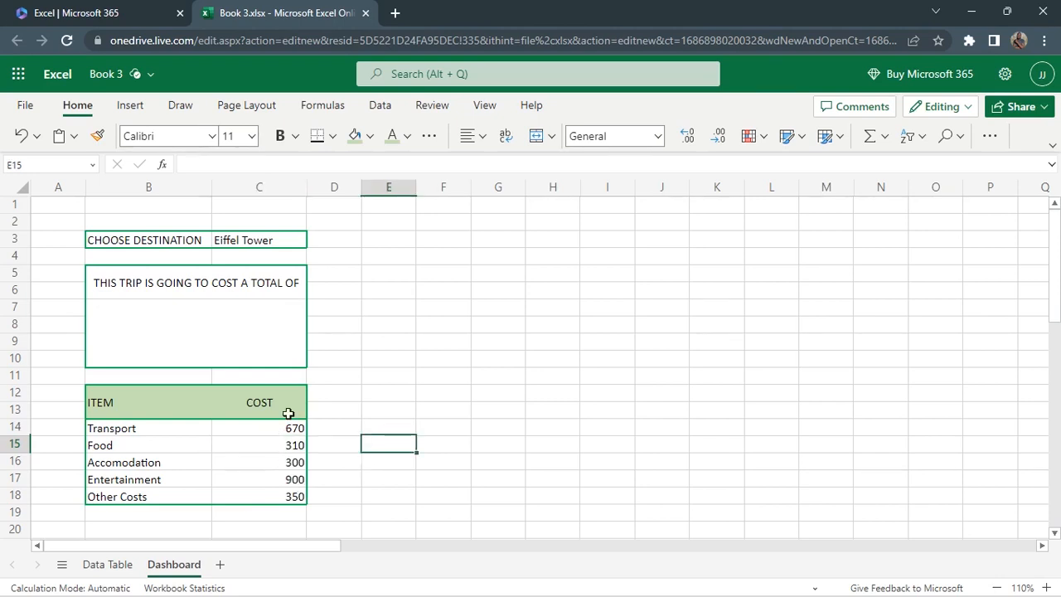
Choose Victoria Falls as the destination in C3 to test the cost lookups
left_click(287, 245)
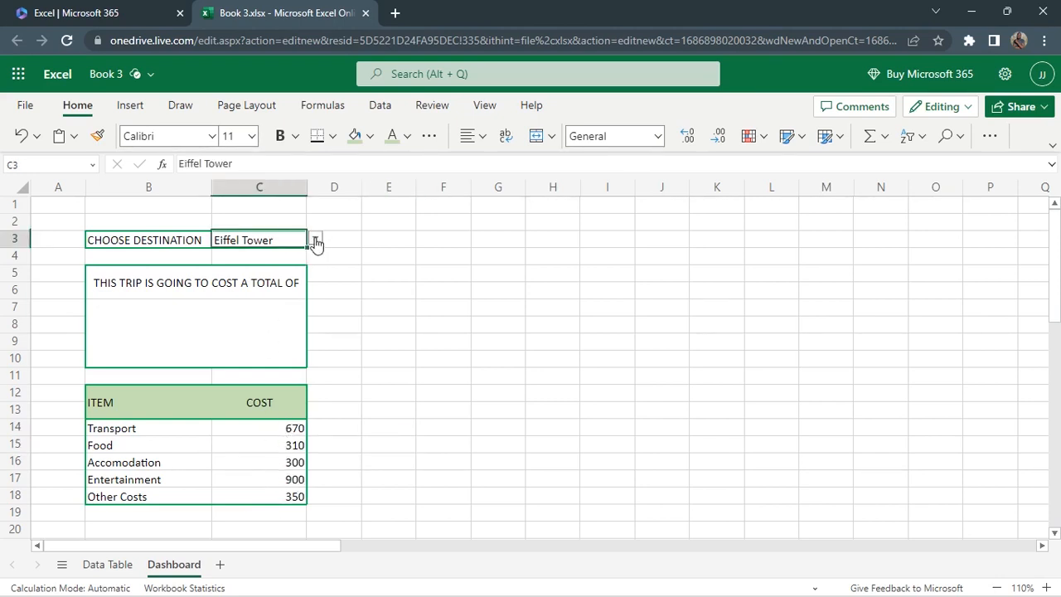
left_click(315, 241)
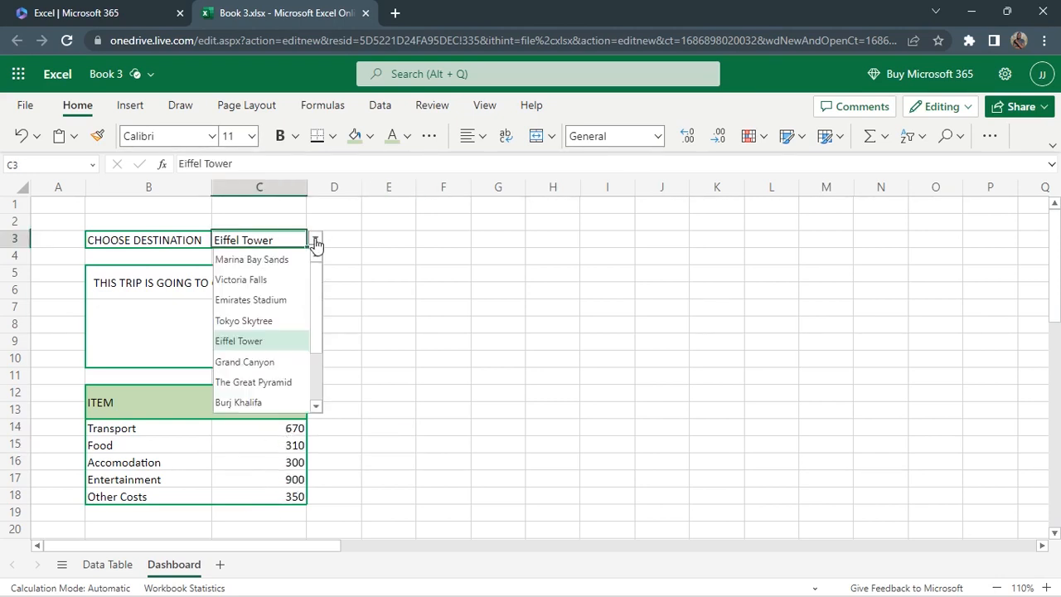
left_click(264, 281)
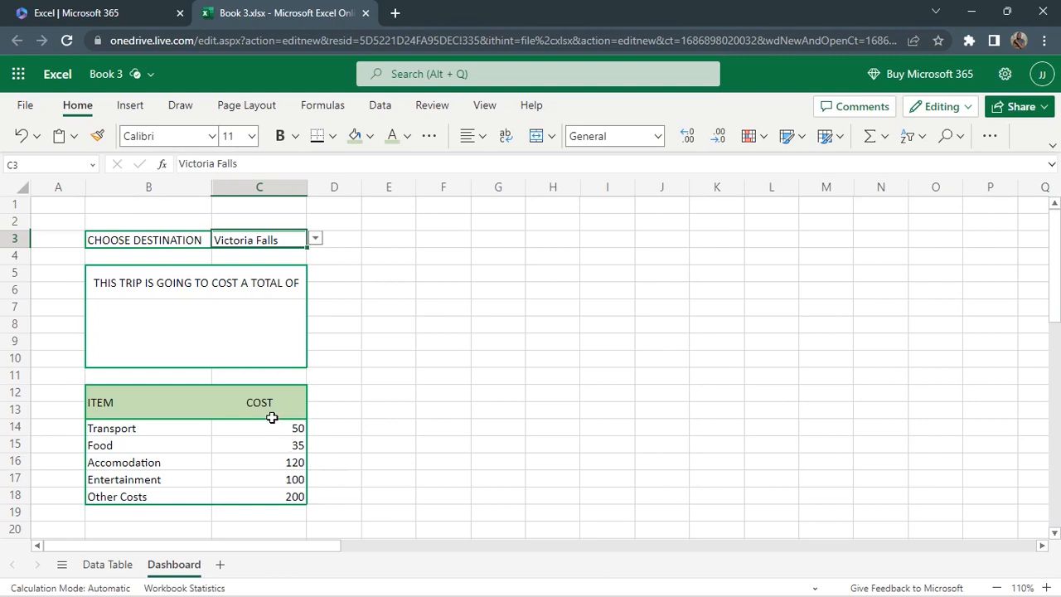
Total the item costs in the merged block B7:C10 with the formula =SUM(C14:C18)
left_click(219, 340)
type("=")
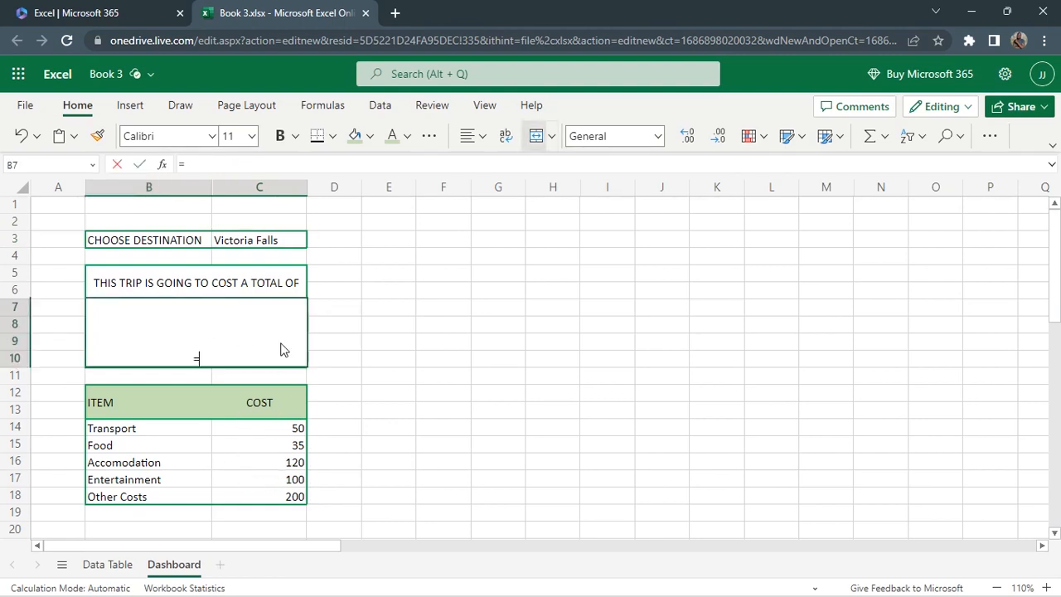
type("SUM(")
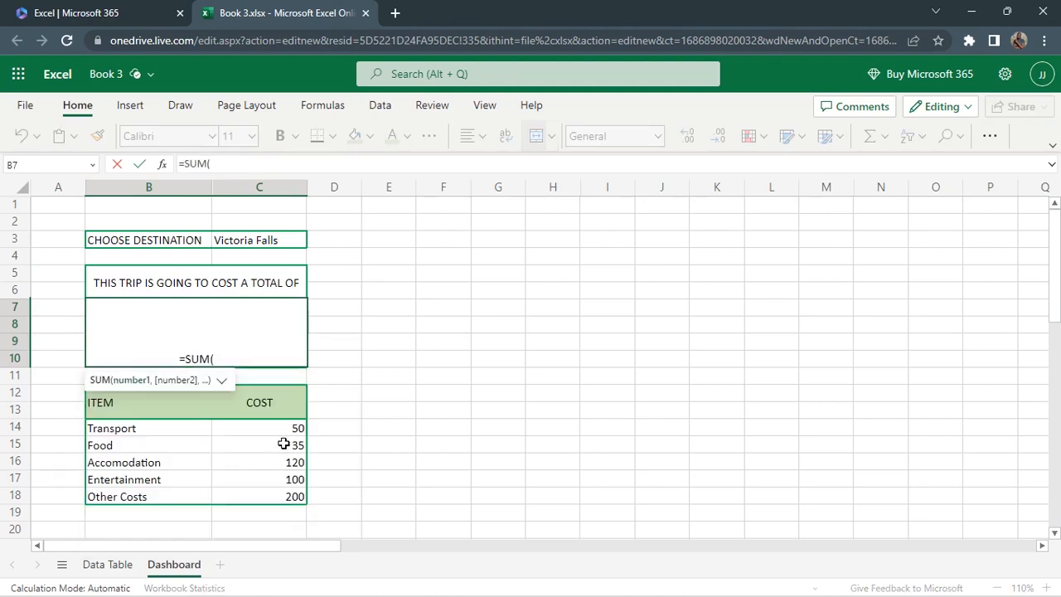
left_click_drag(280, 428, 292, 497)
type(")")
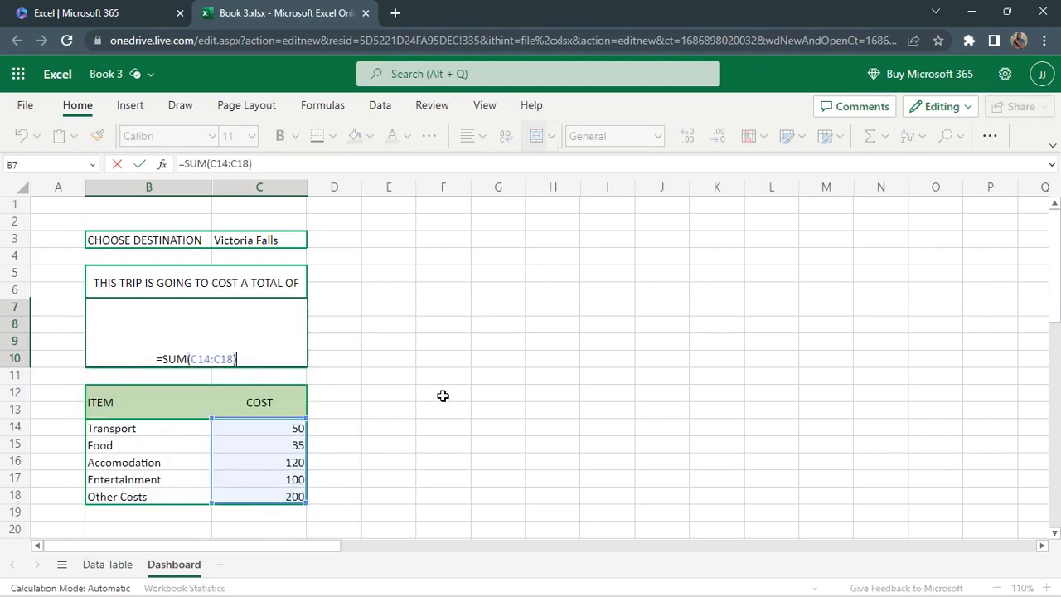
key("Return")
Format the total in B7 and the item costs in C14:C18 as Currency without decimals
left_click(225, 345)
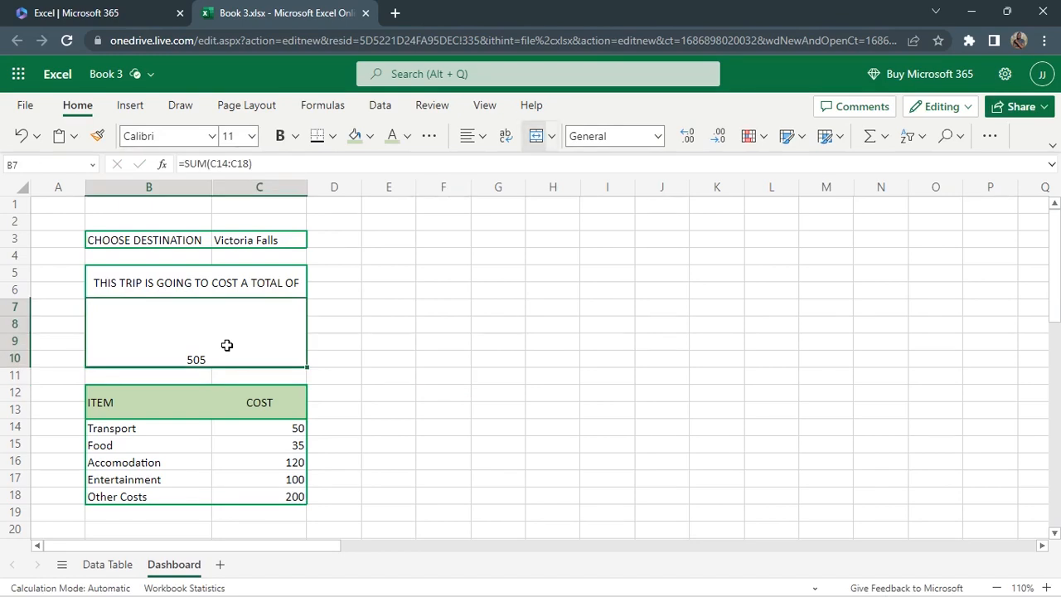
left_click(658, 138)
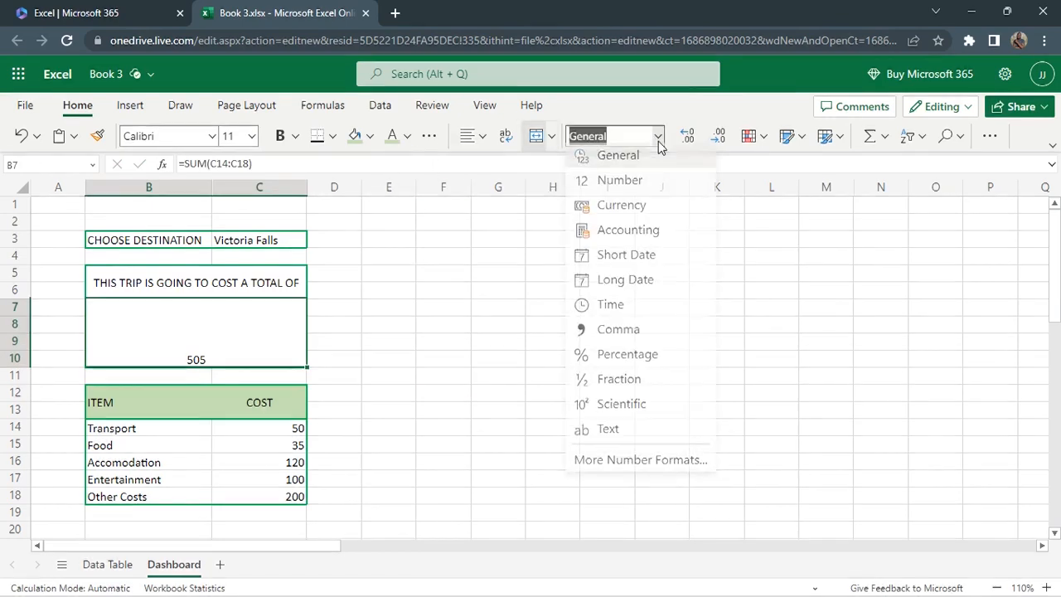
left_click(622, 209)
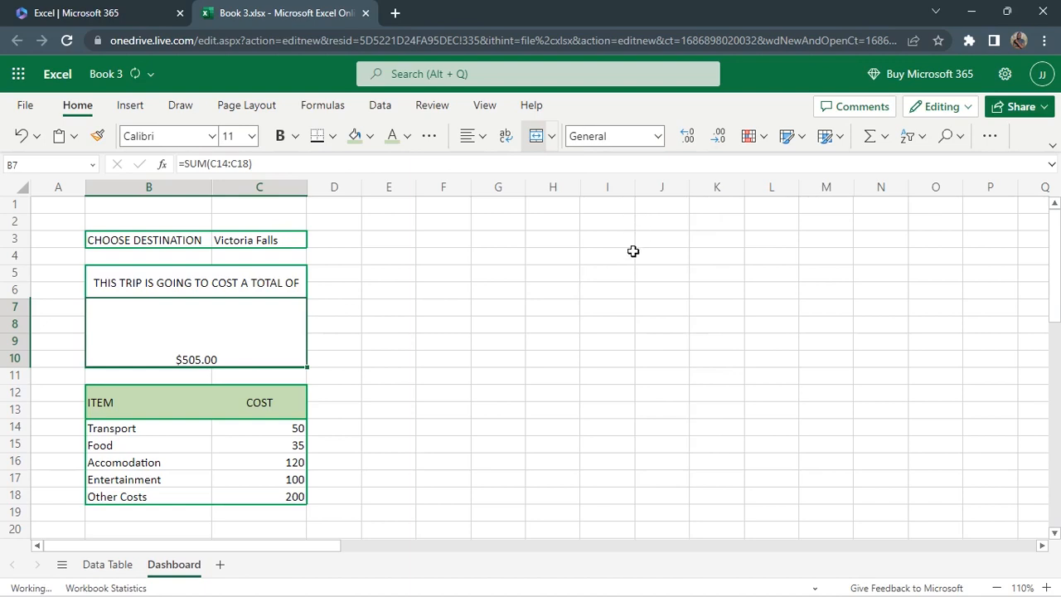
left_click(718, 141)
left_click(718, 141)
left_click_drag(268, 428, 272, 490)
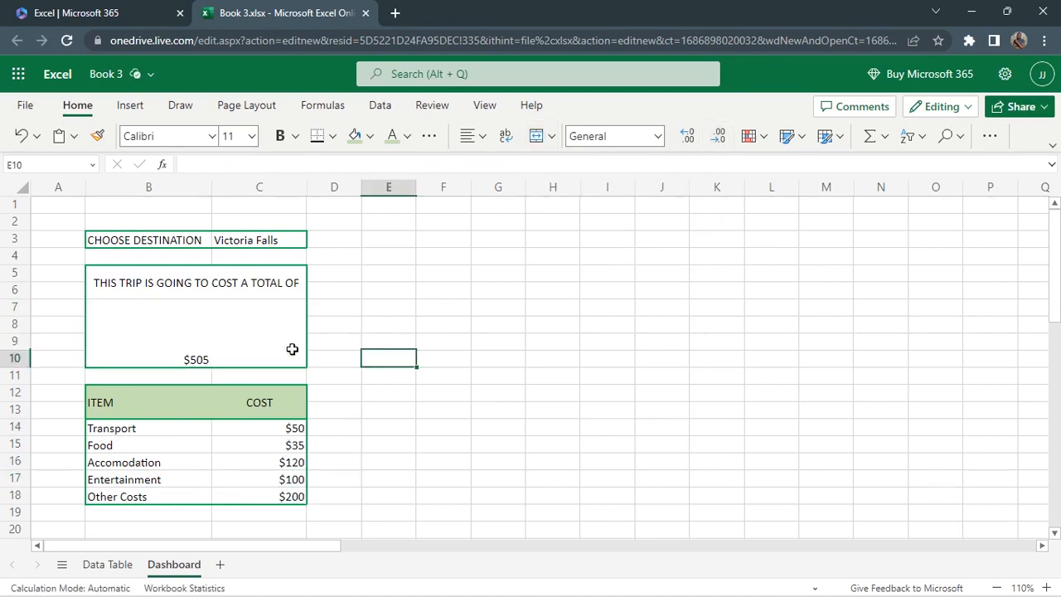
Align the total in B7 to the vertical middle and set its font size to 36
left_click(242, 341)
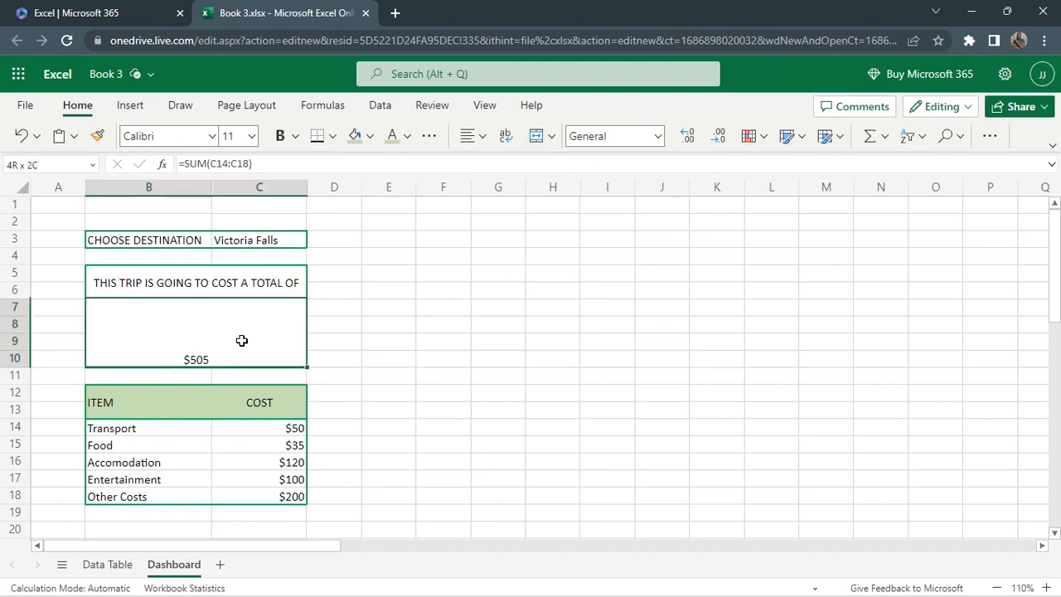
left_click(469, 135)
left_click(503, 236)
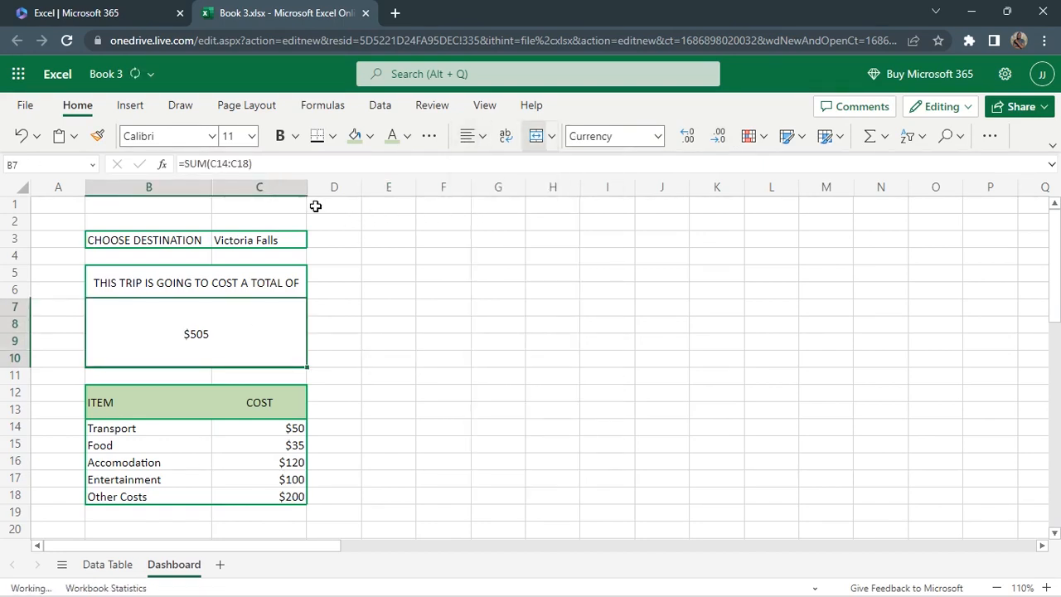
left_click(252, 136)
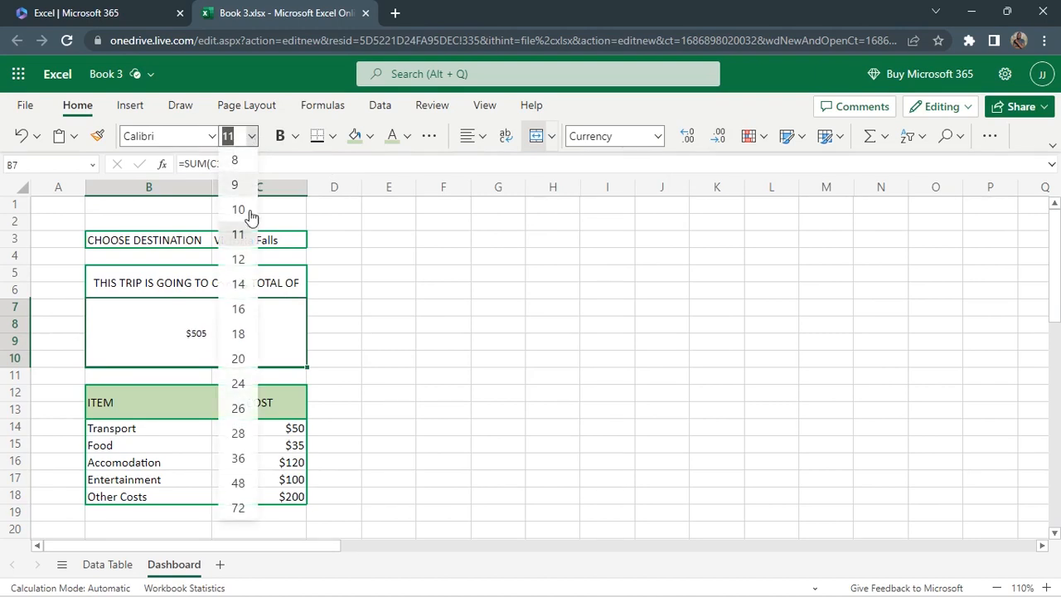
left_click(238, 457)
left_click(423, 325)
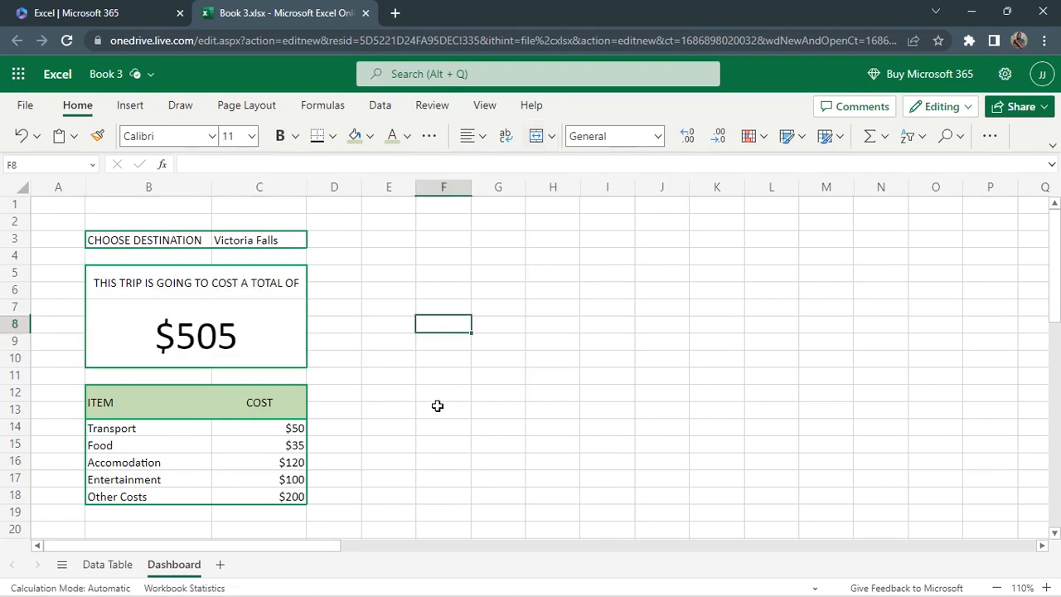
Choose Grand Canyon as the destination in C3 to check that the costs and total update
left_click(294, 233)
left_click(315, 242)
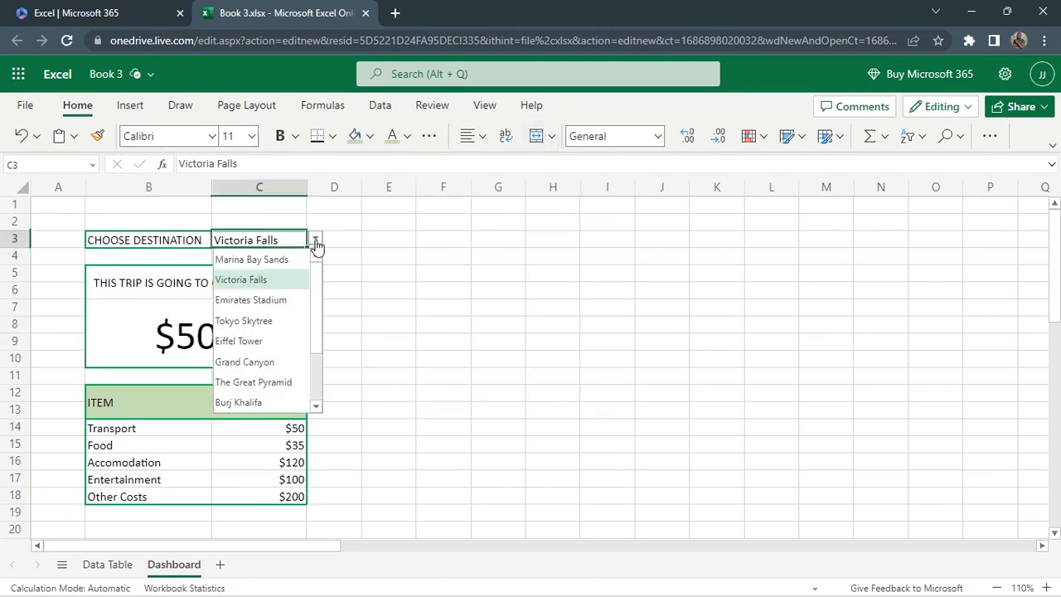
left_click(258, 362)
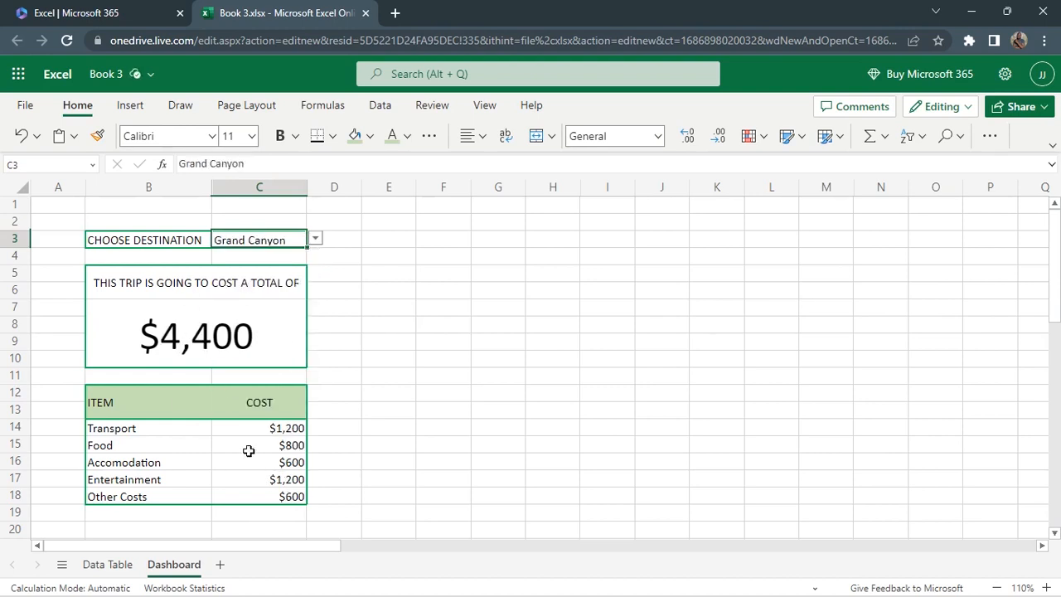
left_click(438, 357)
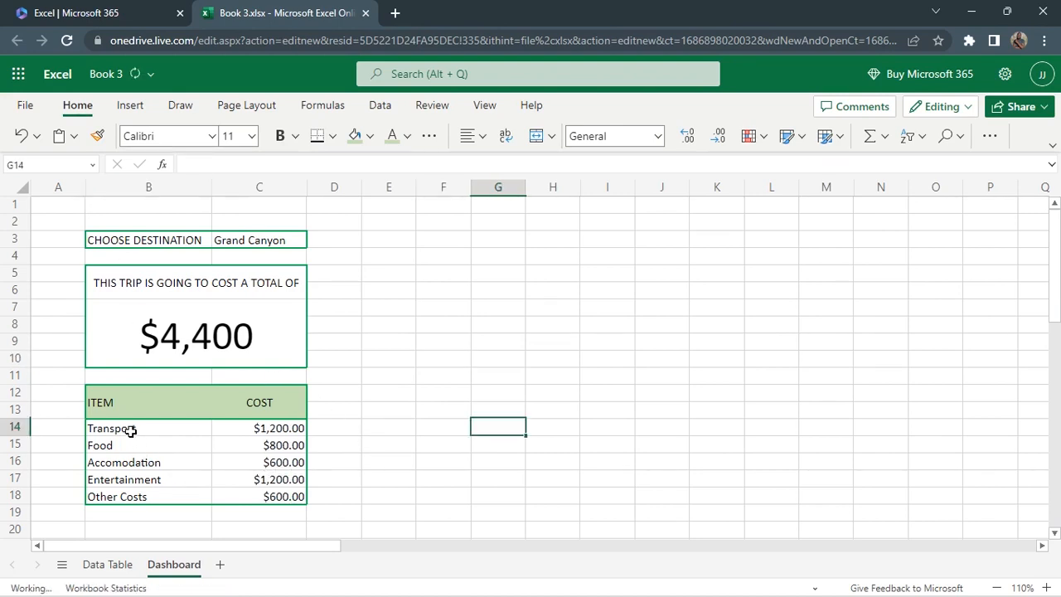
Insert a clustered column chart of the items and their costs in B14:C18
left_click_drag(131, 429, 277, 497)
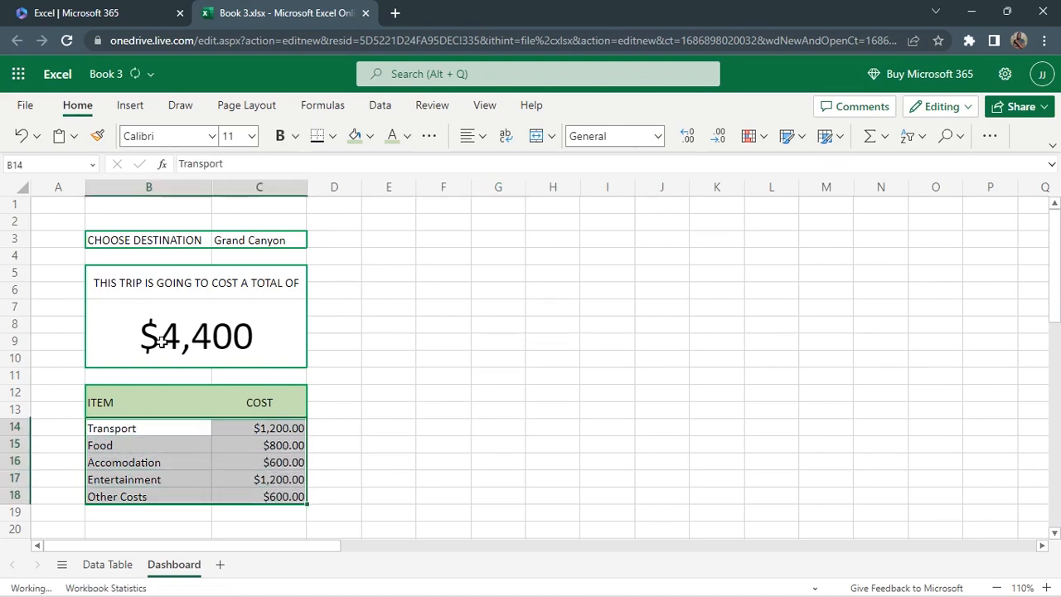
left_click(128, 106)
left_click(351, 138)
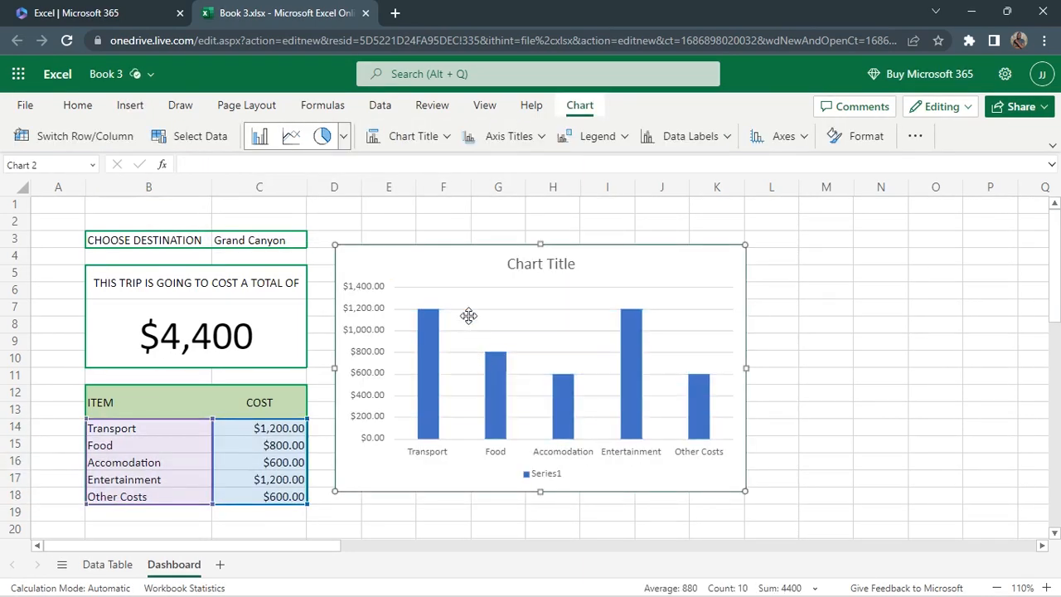
Move the cost chart to start level with row 3 and delete its legend and title
left_click_drag(417, 279, 439, 265)
left_click(581, 489)
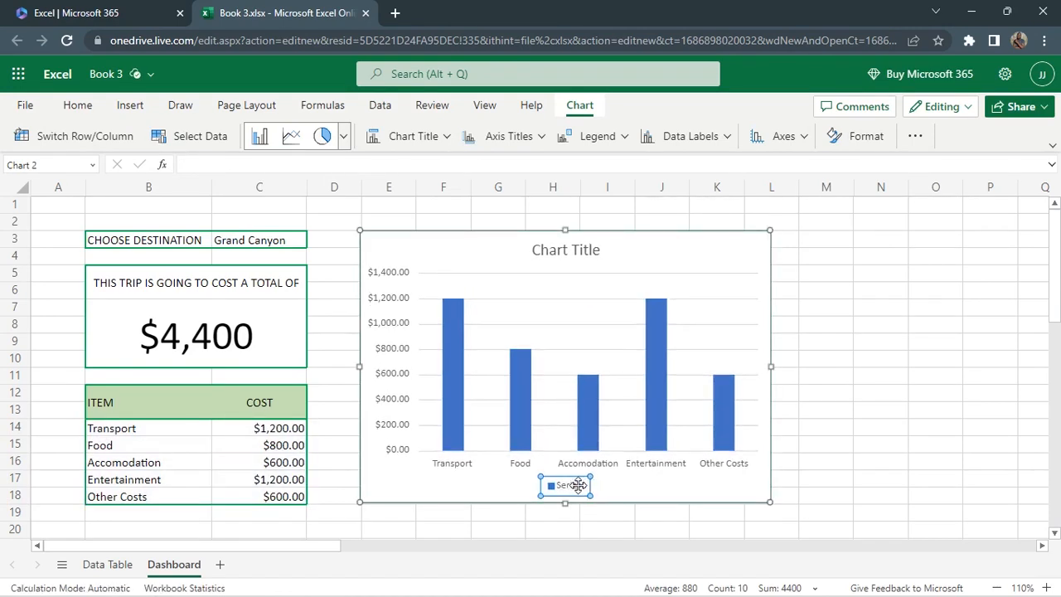
key("Delete")
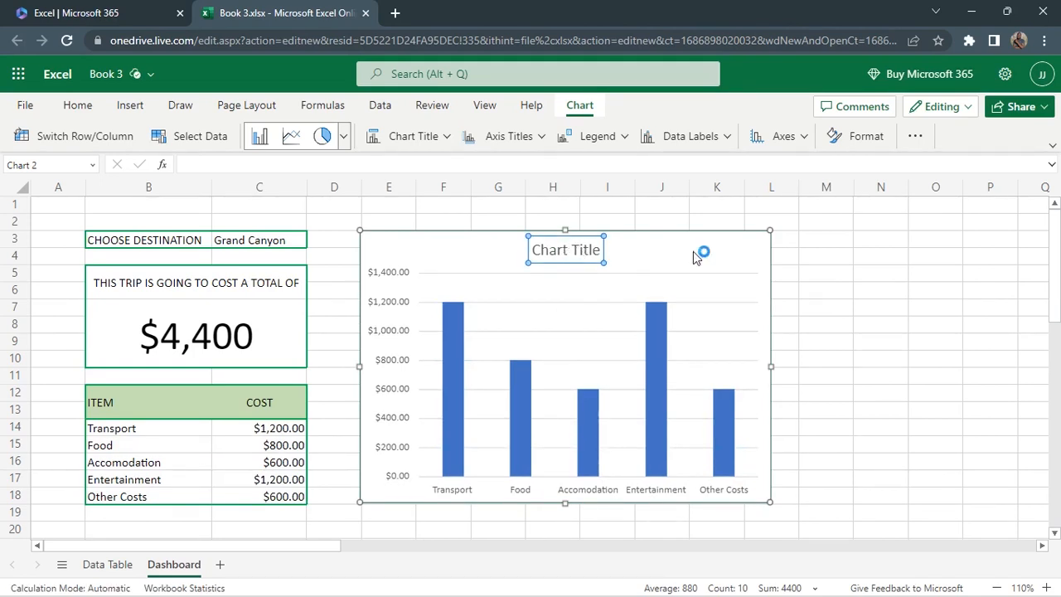
key("Delete")
Fill the chart's columns with standard green and turn on their data labels
left_click(556, 461)
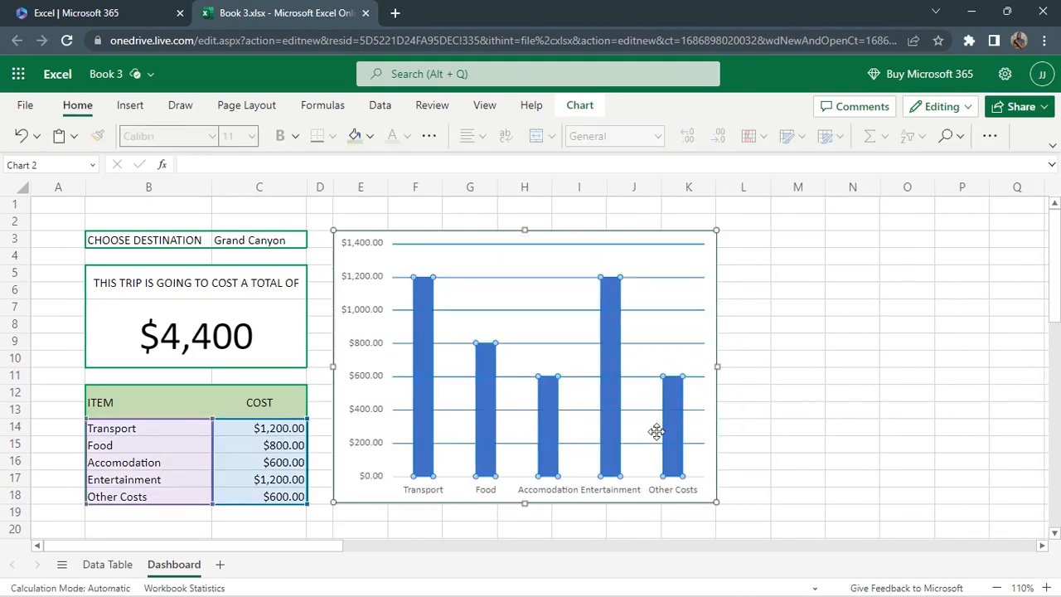
right_click(610, 349)
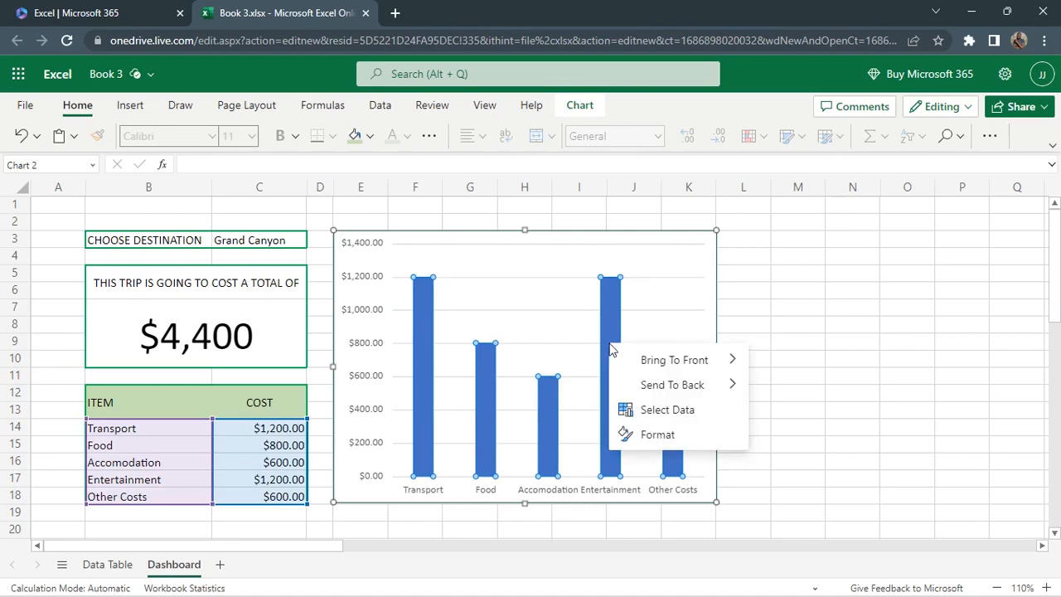
left_click(659, 436)
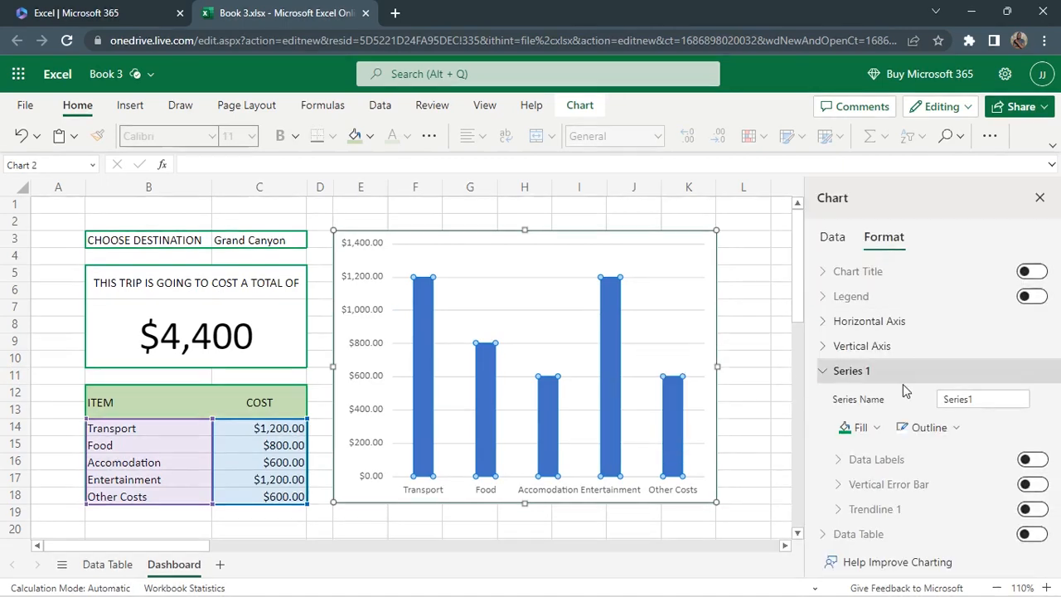
left_click(875, 433)
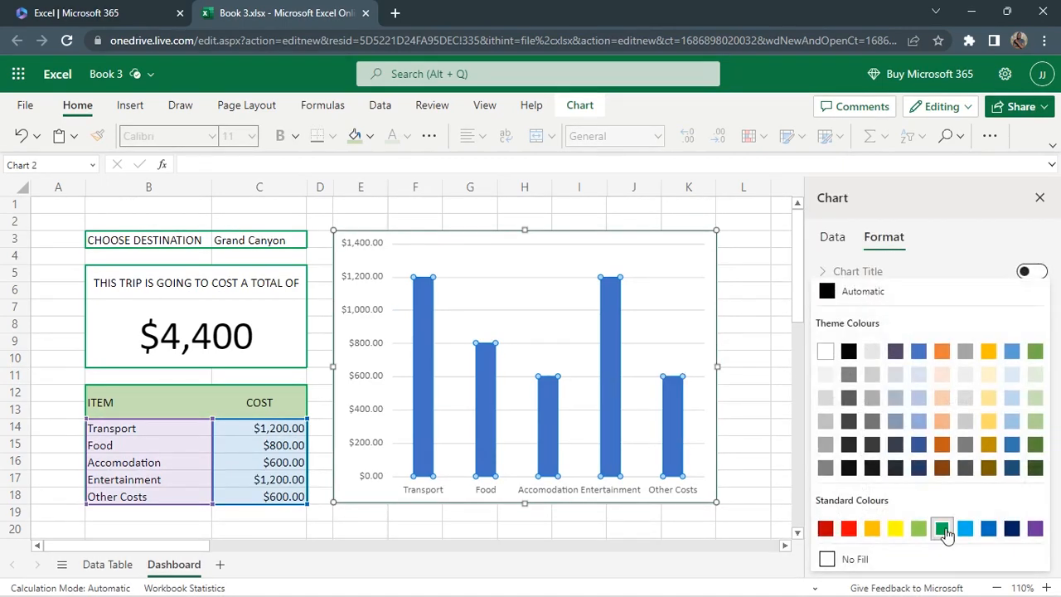
left_click(943, 530)
scroll(892, 481, "down", 1)
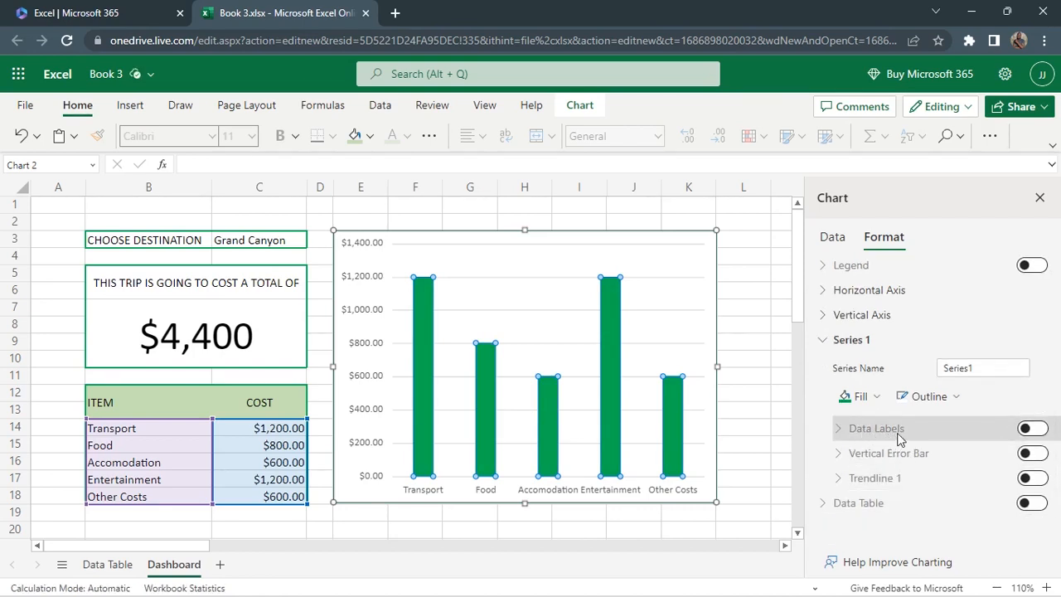
left_click(1028, 428)
left_click(862, 340)
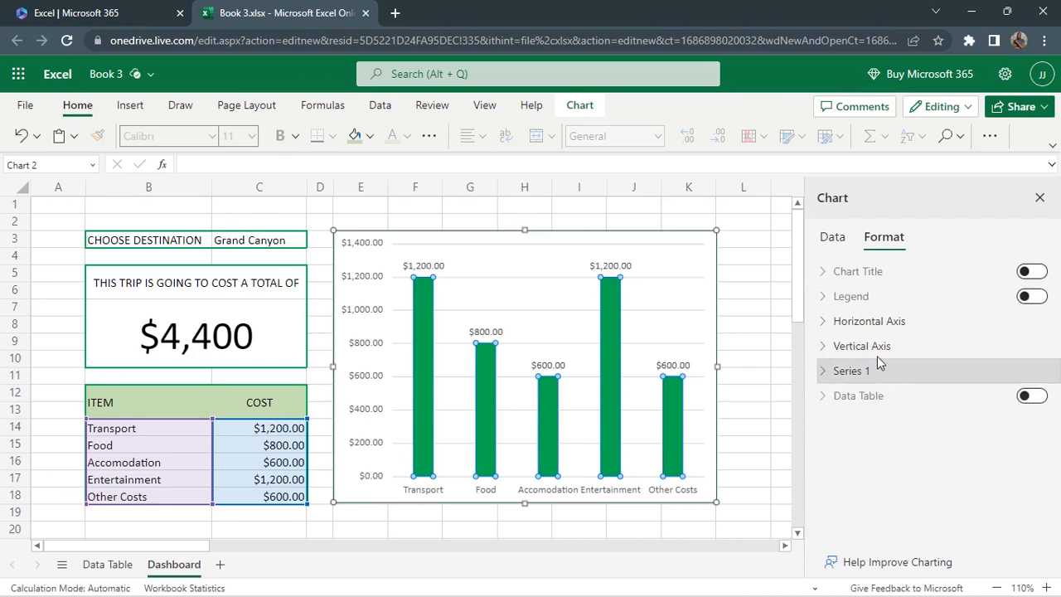
Set the gap width of the chart's horizontal axis to 106 and close the chart formatting
left_click(856, 323)
left_click(901, 392)
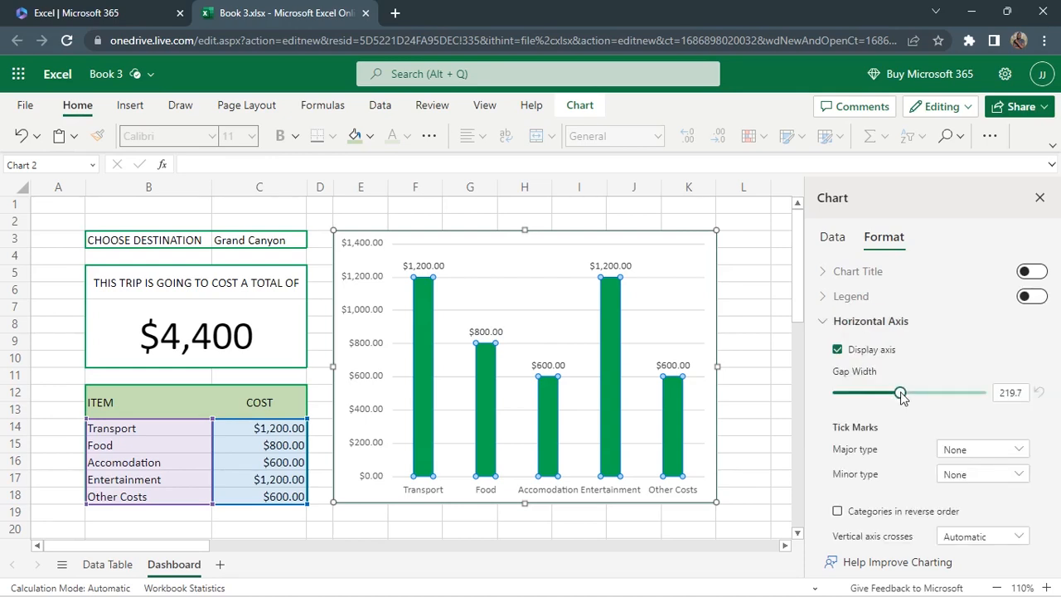
left_click_drag(900, 392, 864, 397)
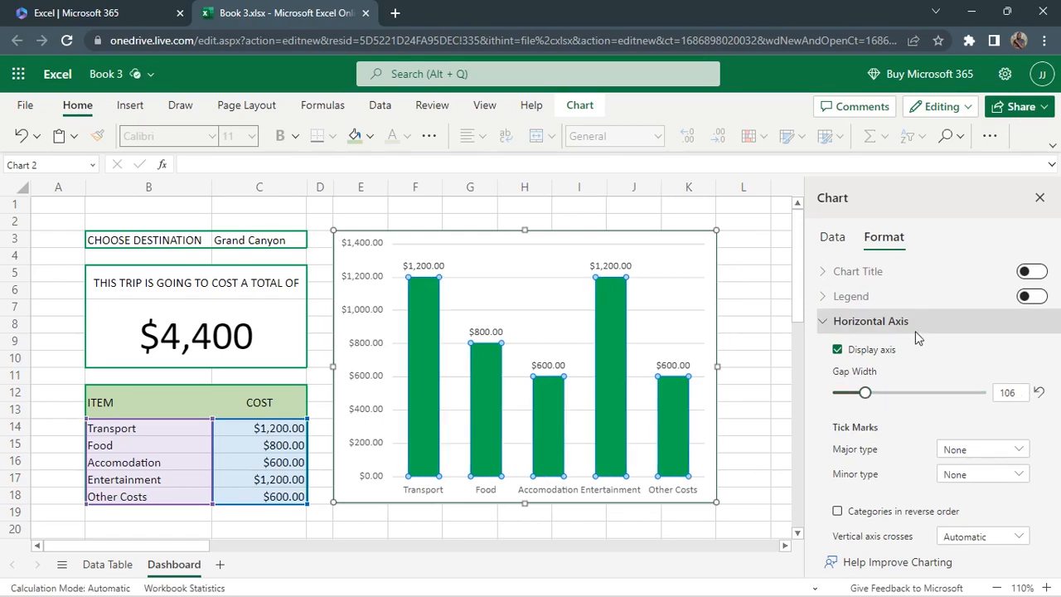
left_click(1040, 199)
left_click(912, 407)
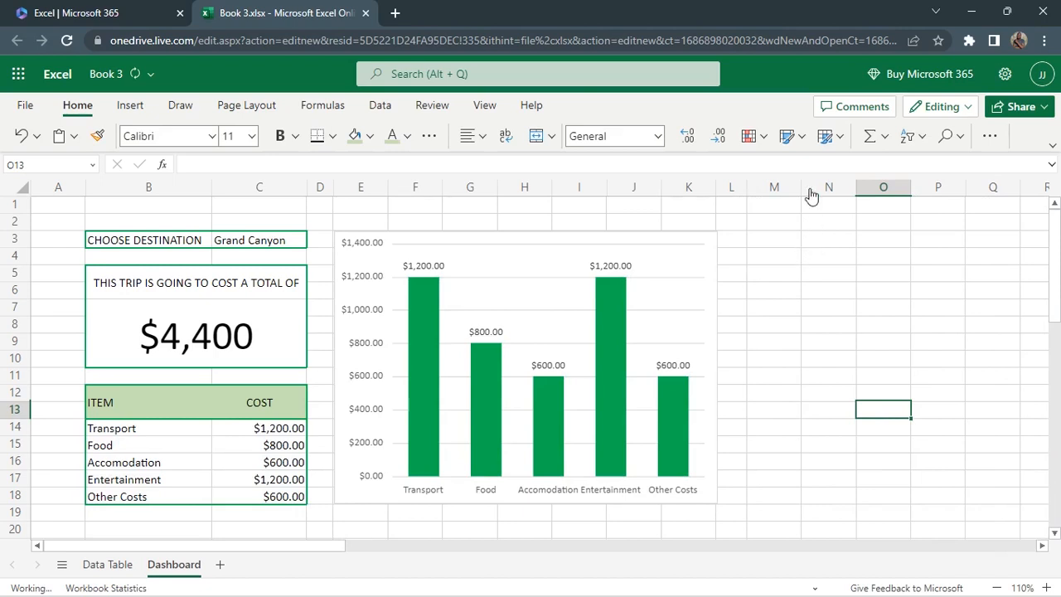
Widen column M and enter the heading PLACES NOT VISITED in M3
left_click_drag(801, 187, 870, 189)
left_click(790, 238)
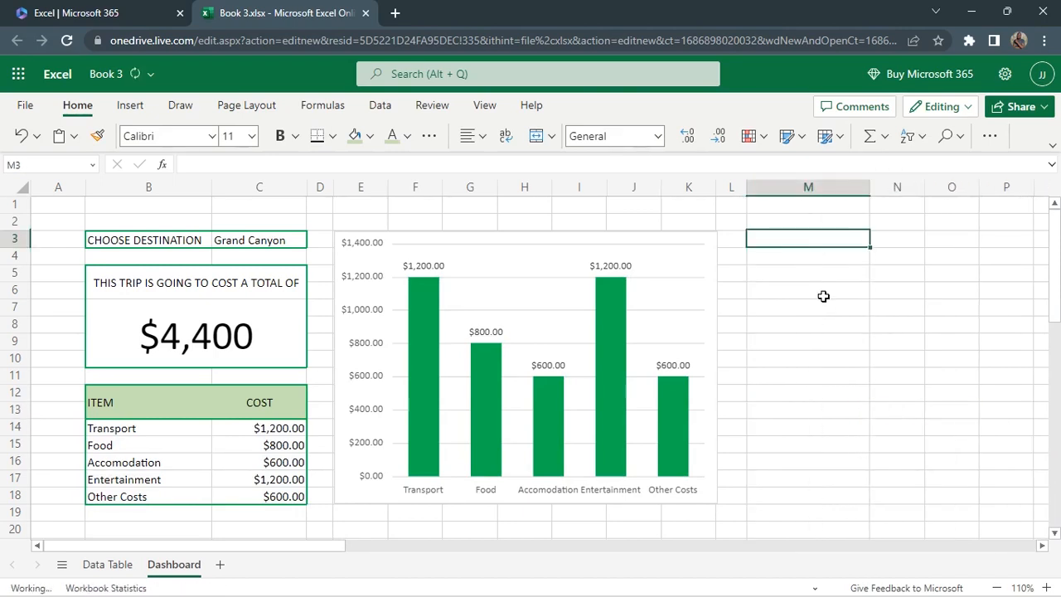
type("PLACES NOT VISITED")
left_click(822, 301)
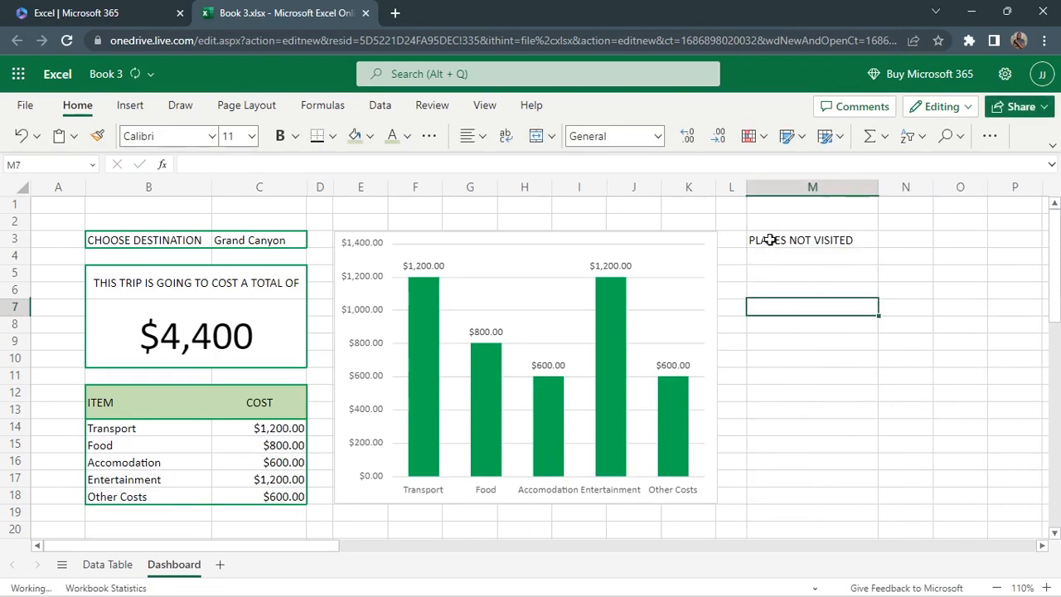
Merge and centre M3:M4 and align the heading to the vertical middle
left_click(770, 239)
left_click(786, 275)
left_click_drag(792, 240, 812, 256)
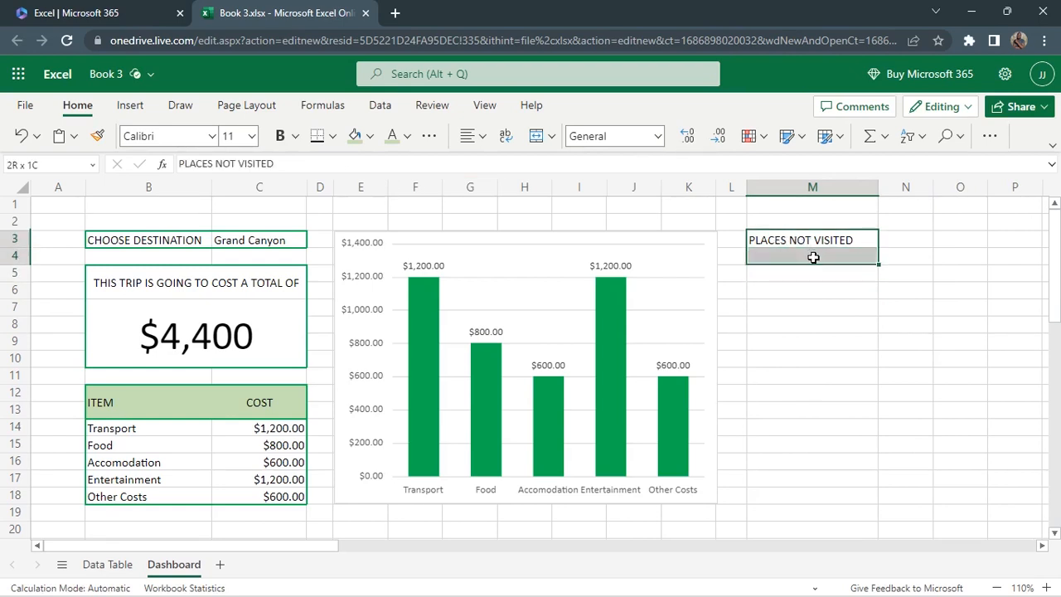
left_click(538, 137)
left_click(472, 136)
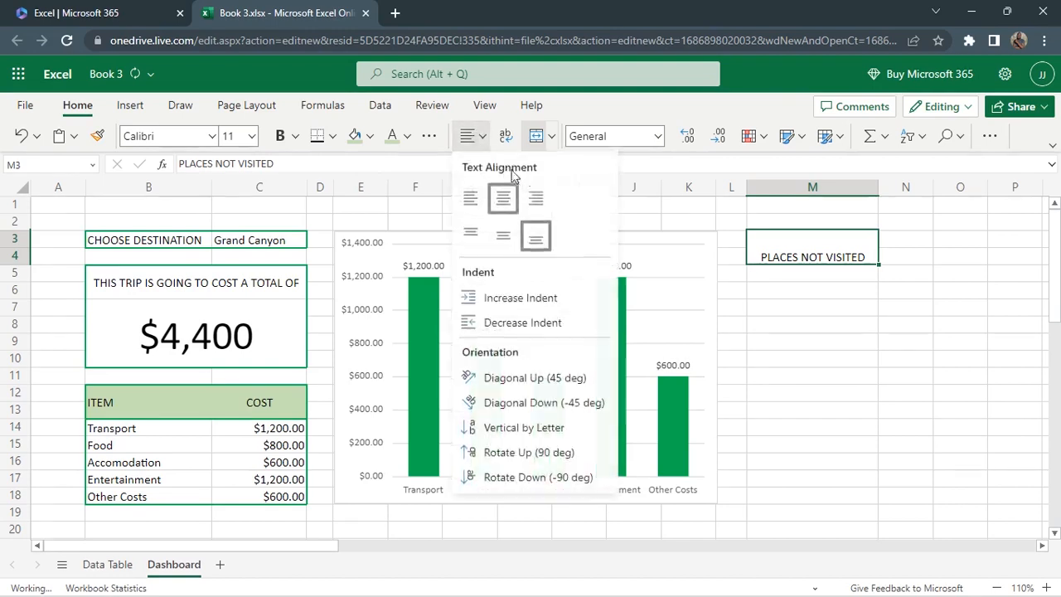
left_click(510, 231)
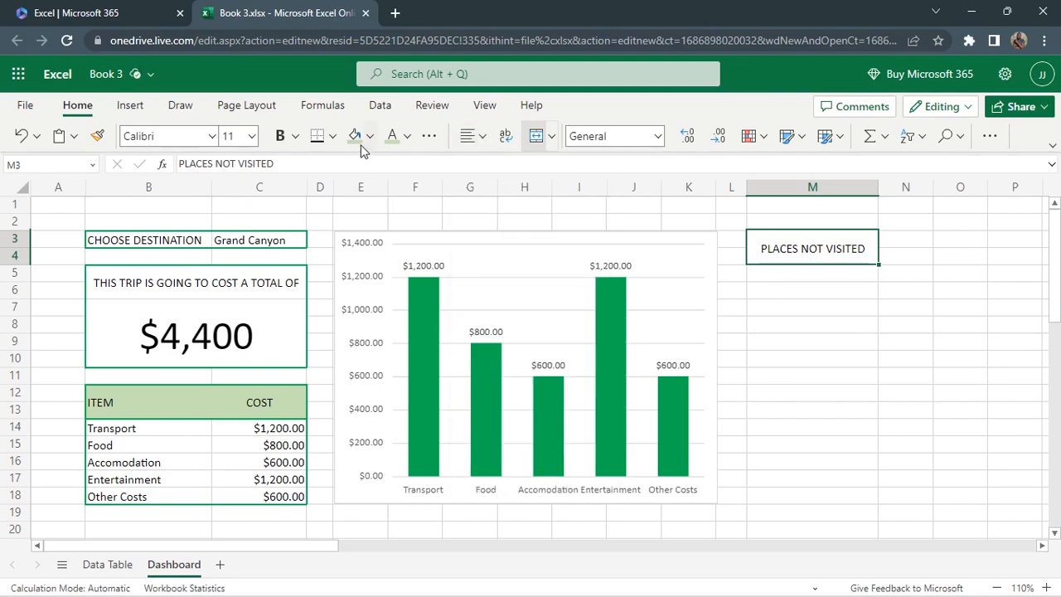
Fill the PLACES NOT VISITED heading with light green and give it a thick outside border
left_click(354, 136)
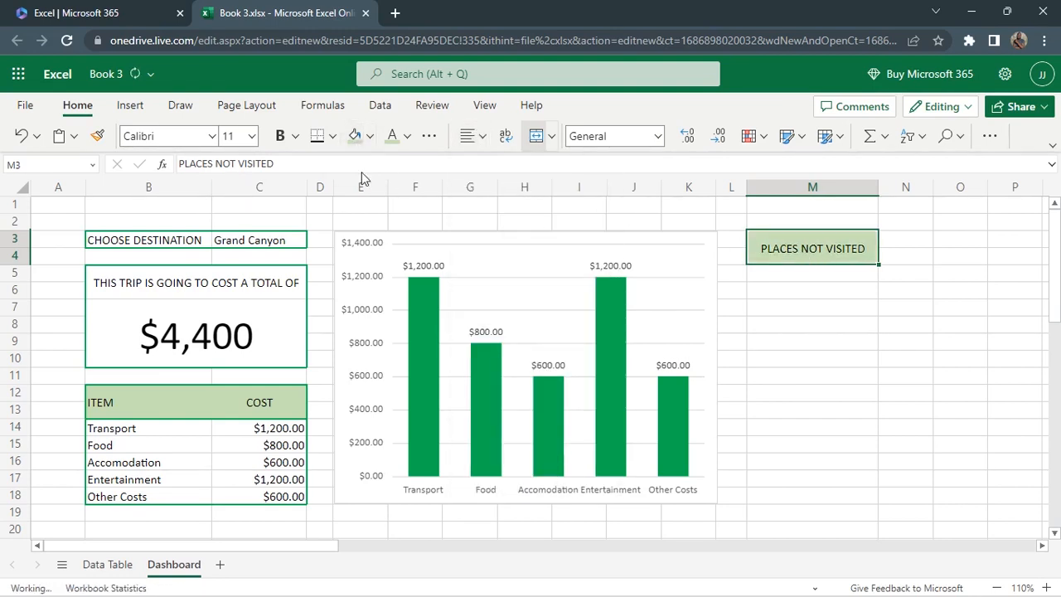
left_click(332, 137)
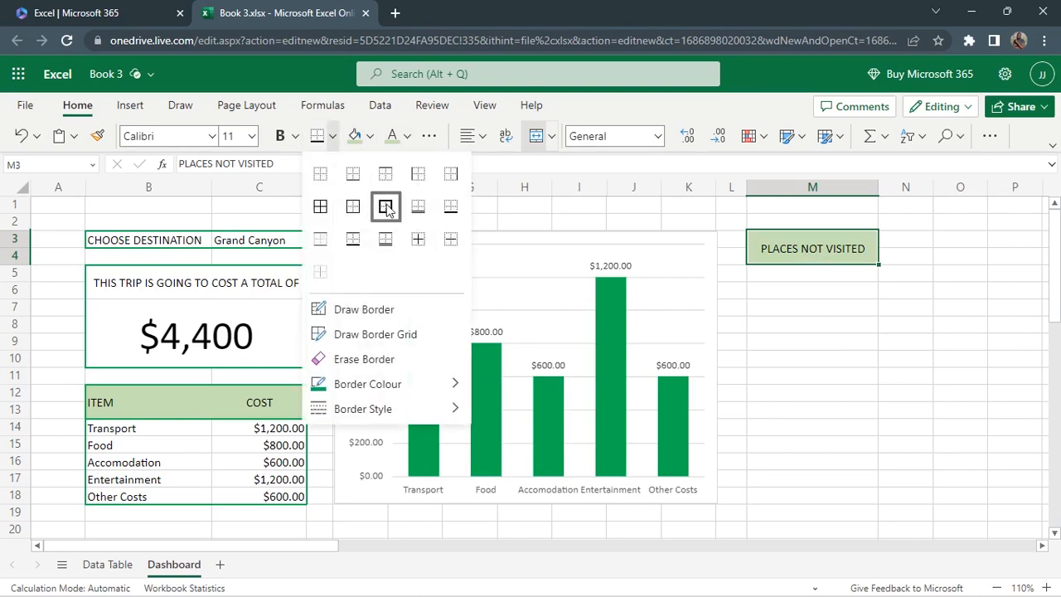
left_click(385, 207)
Apply a thick outside border around the whole PLACES NOT VISITED block, M3:M18
left_click_drag(809, 274, 804, 445)
left_click(851, 333)
left_click_drag(789, 254, 803, 495)
left_click(332, 136)
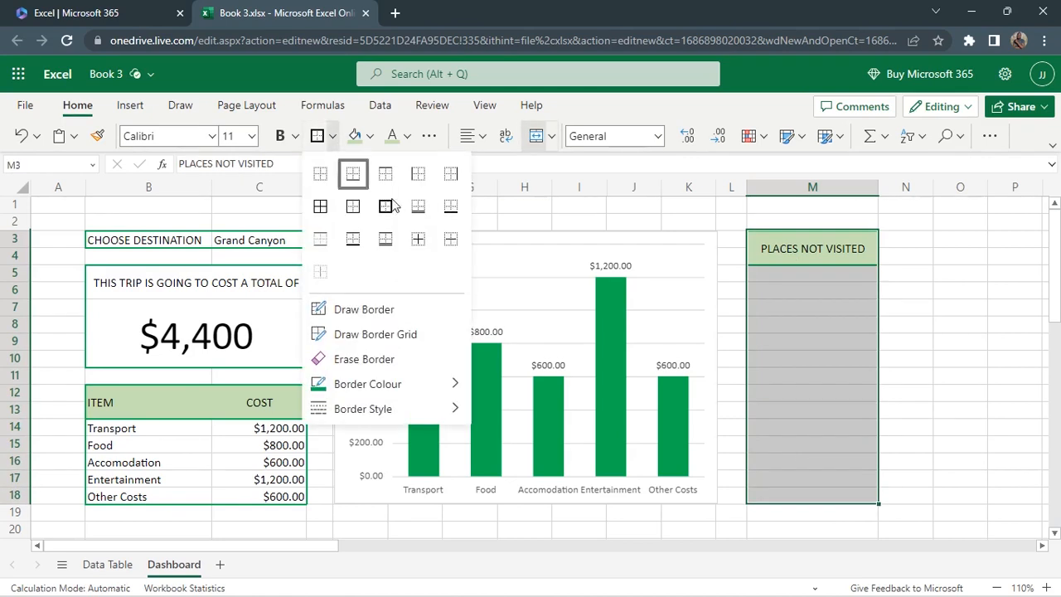
left_click(386, 206)
Enter =FILTER('Data Table'!B5:B16,'Data Table'!K5:K16="Not Visited") in M5 to list the unvisited destinations
left_click(841, 274)
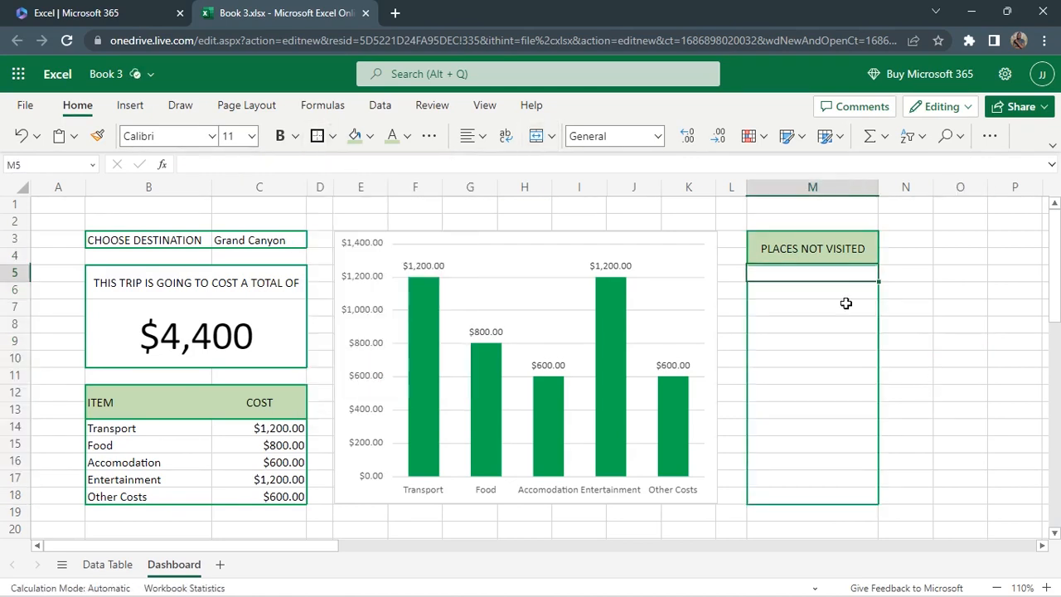
left_click(799, 360)
left_click(792, 276)
type("=FILTER(")
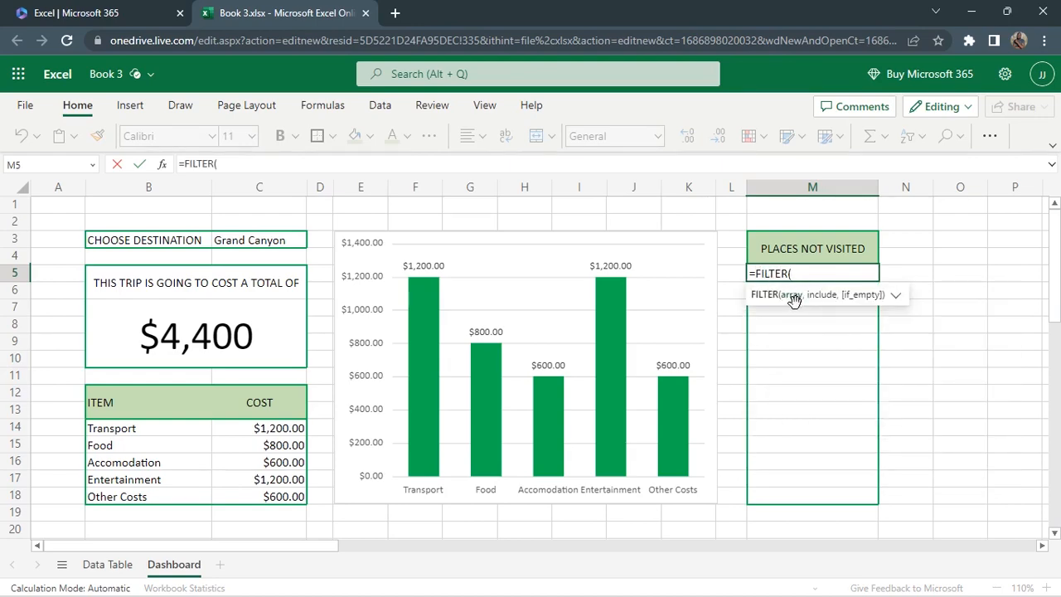
left_click(108, 564)
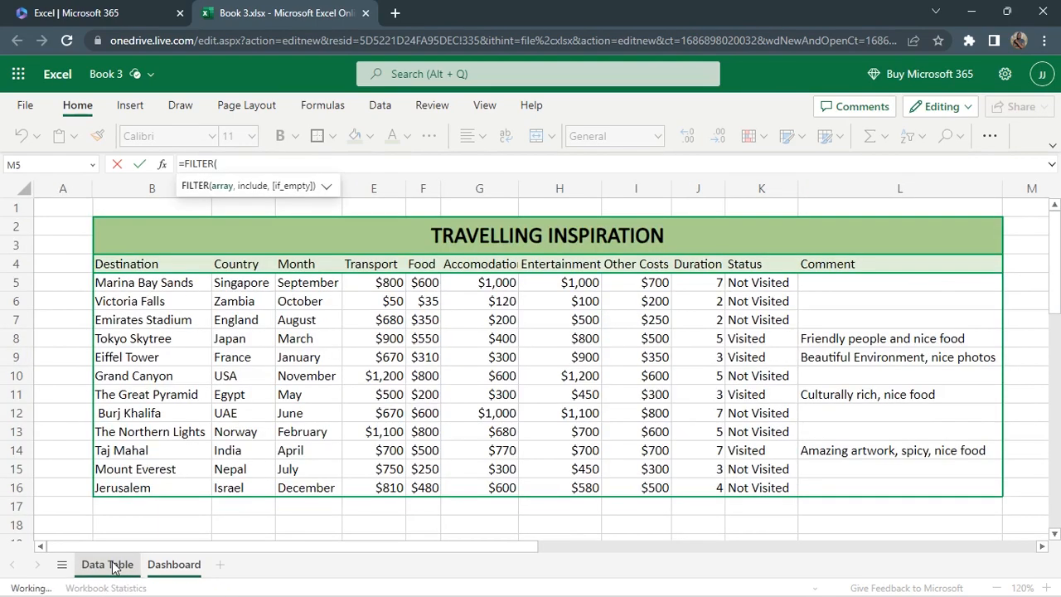
left_click_drag(145, 282, 124, 488)
type(",")
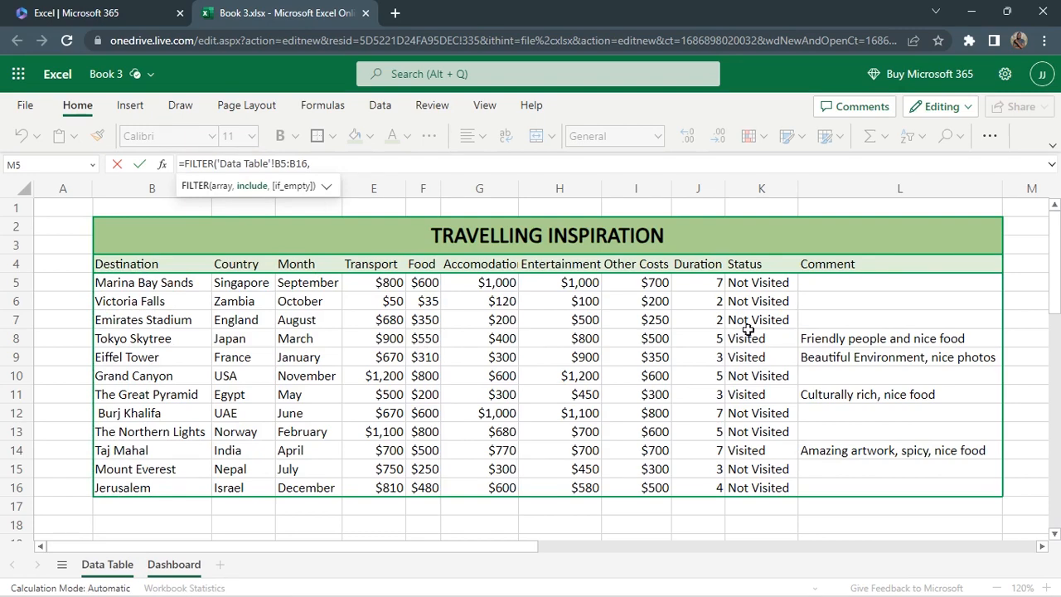
left_click_drag(754, 283, 758, 487)
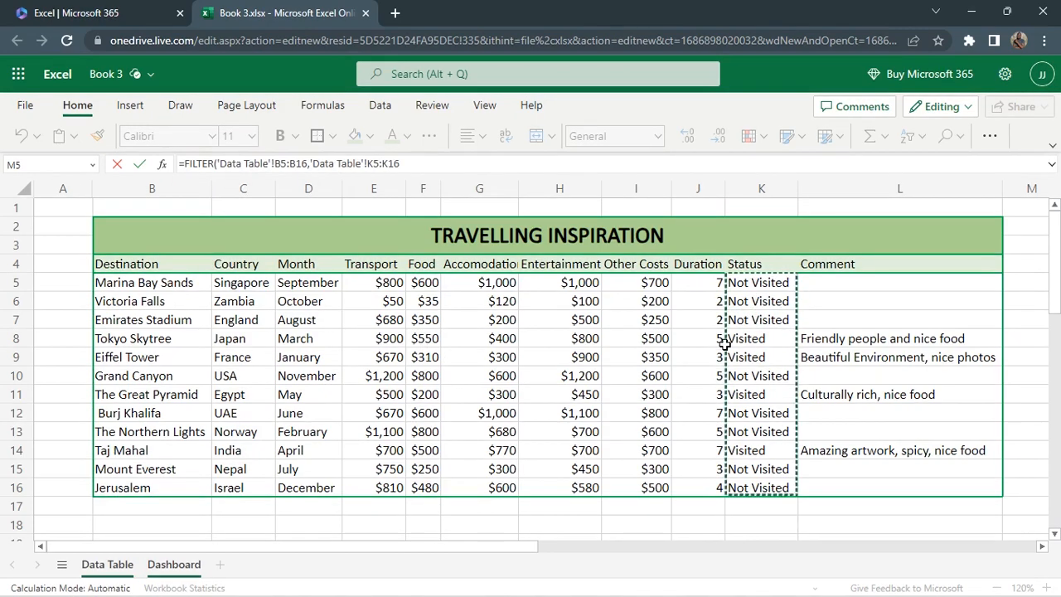
type("=")
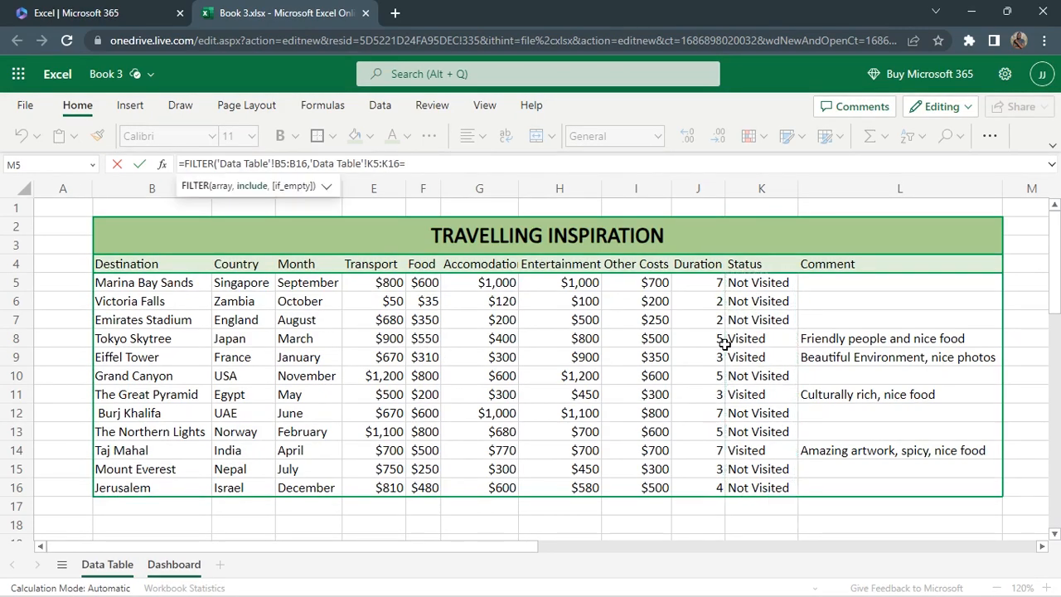
type("\"Not Visited\")")
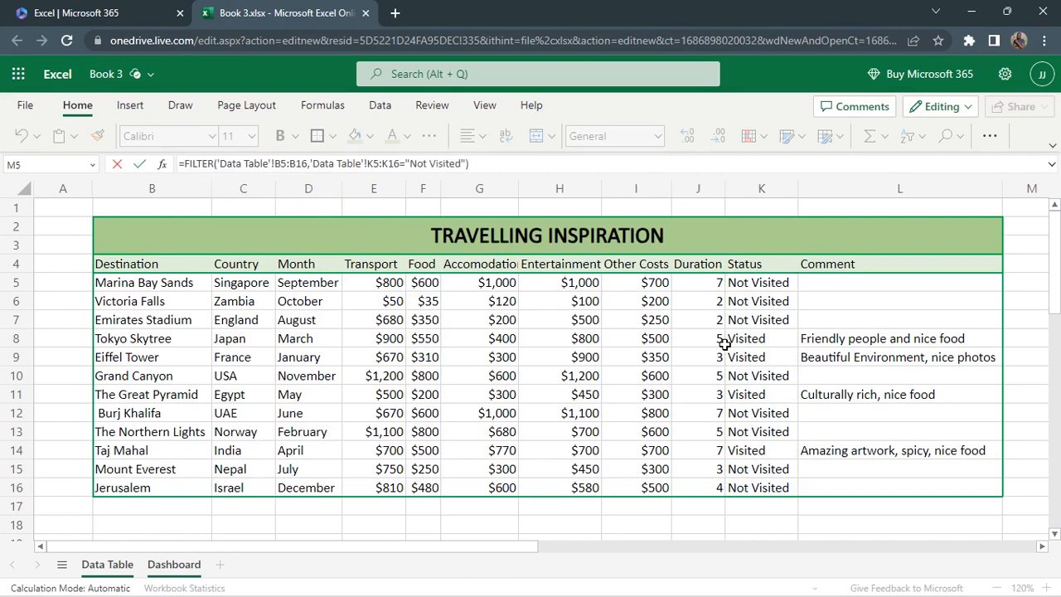
key("Return")
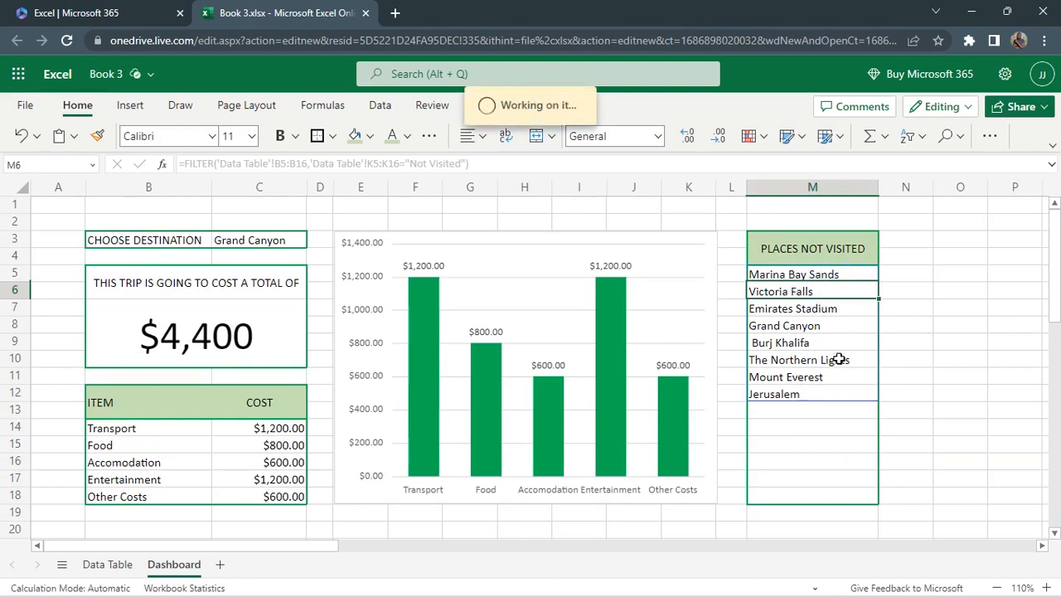
Enter the heading MY EXPERIENCE in O3
left_click(945, 256)
left_click(947, 240)
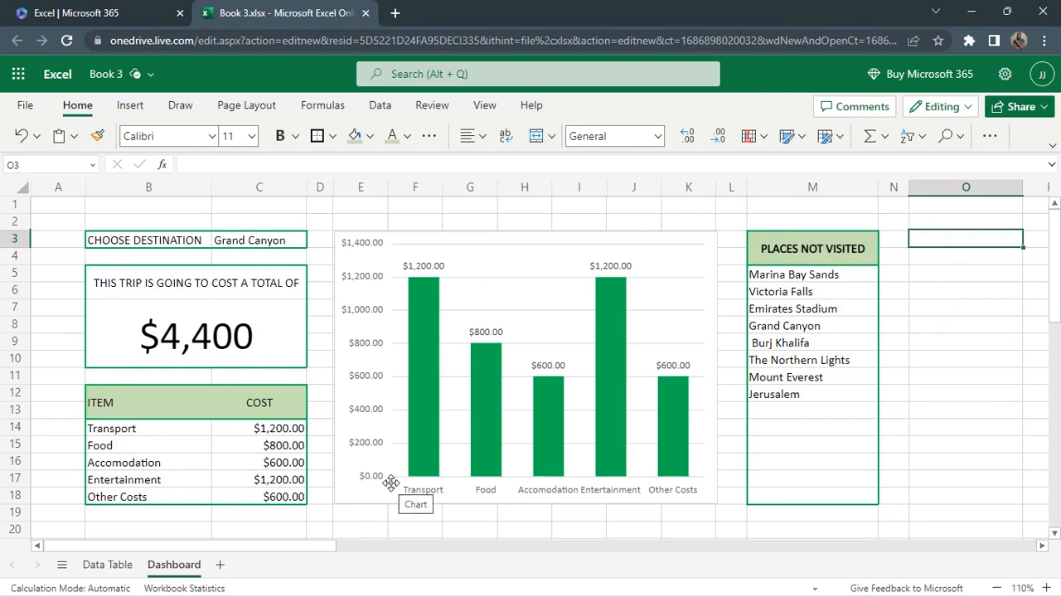
left_click(953, 260)
key("Up")
type("MY EXPE")
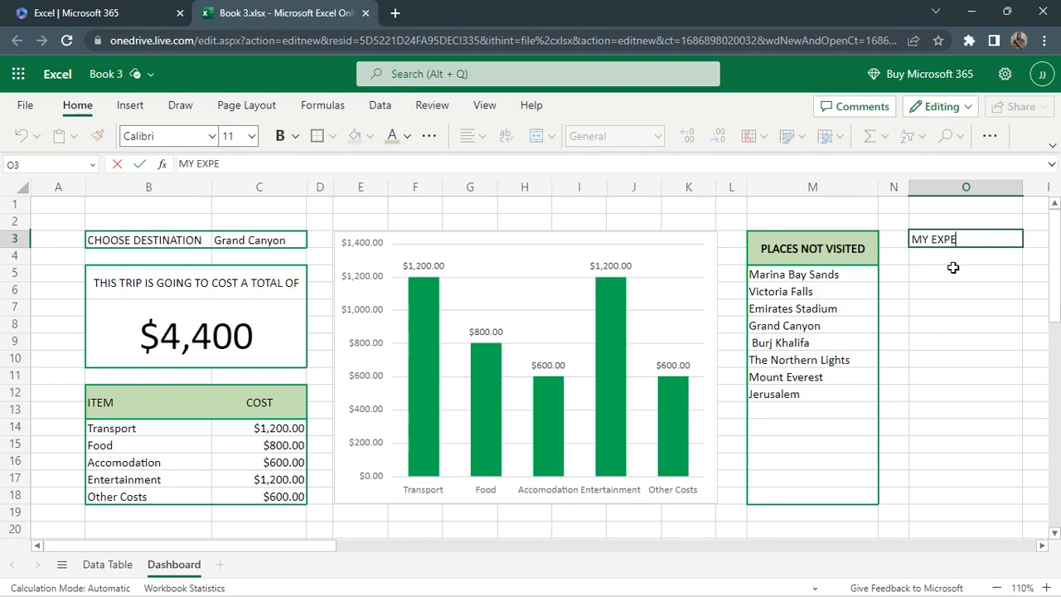
type("RIENCE")
key("Return")
Merge O3:O4 and centre the MY EXPERIENCE heading horizontally and vertically
left_click_drag(945, 242, 950, 255)
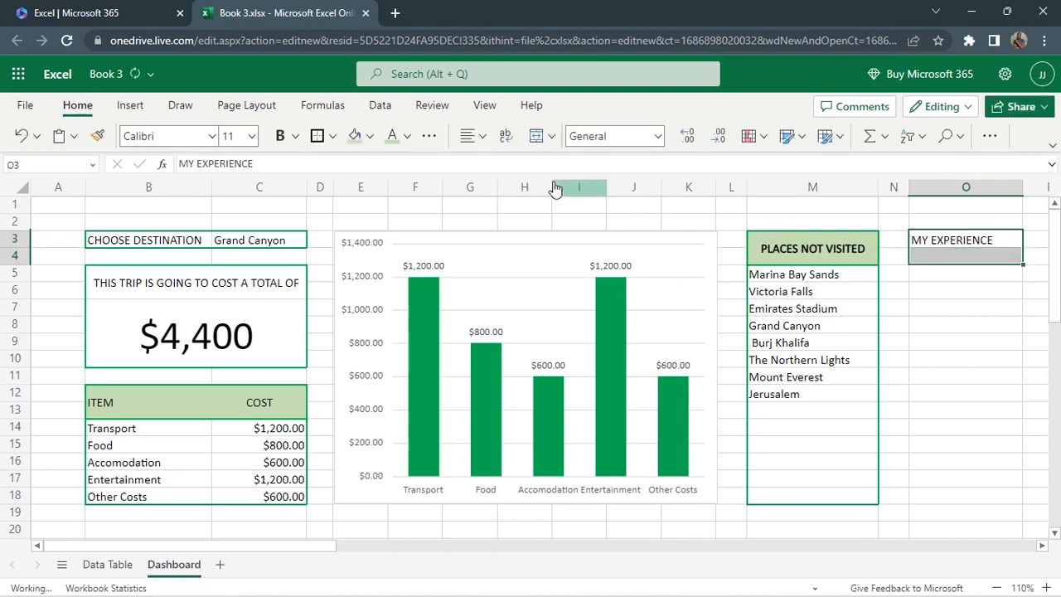
left_click(537, 138)
left_click(482, 141)
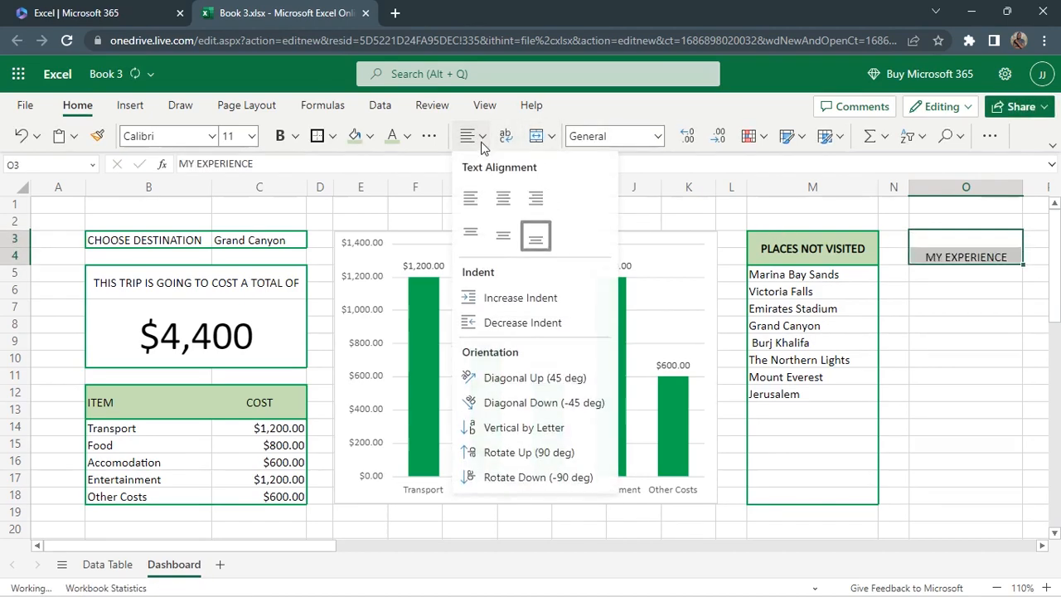
left_click(502, 199)
left_click(482, 138)
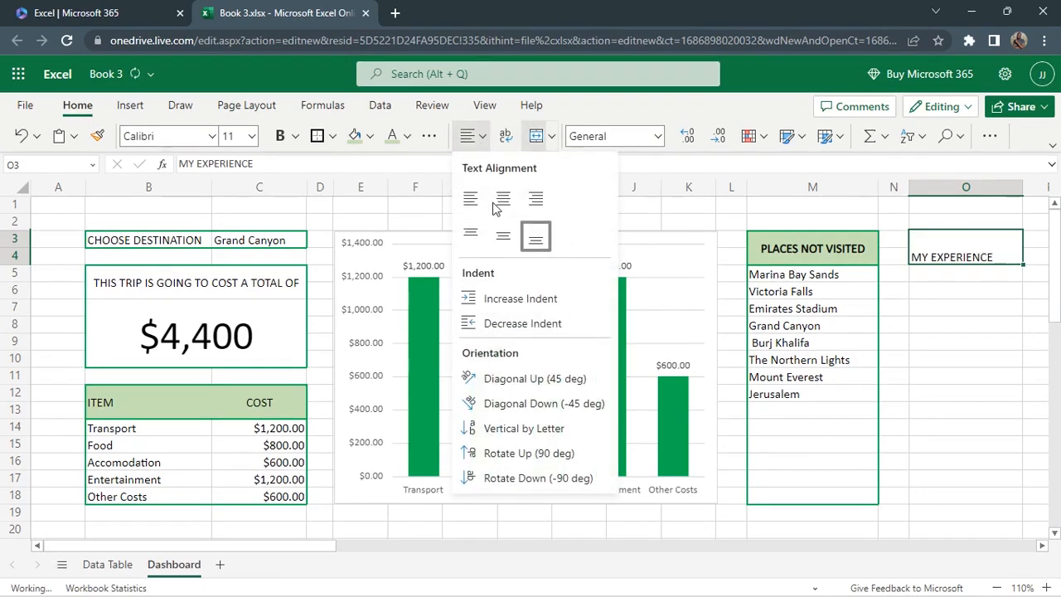
left_click(503, 236)
left_click(482, 137)
left_click(502, 199)
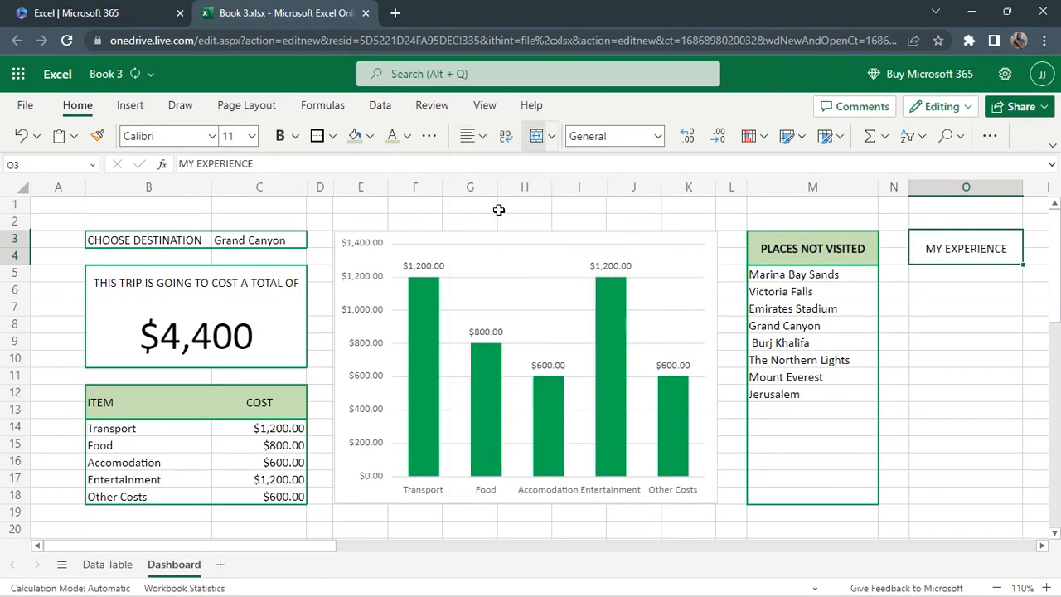
Make the MY EXPERIENCE heading bold and give it a thick outside border
left_click(281, 136)
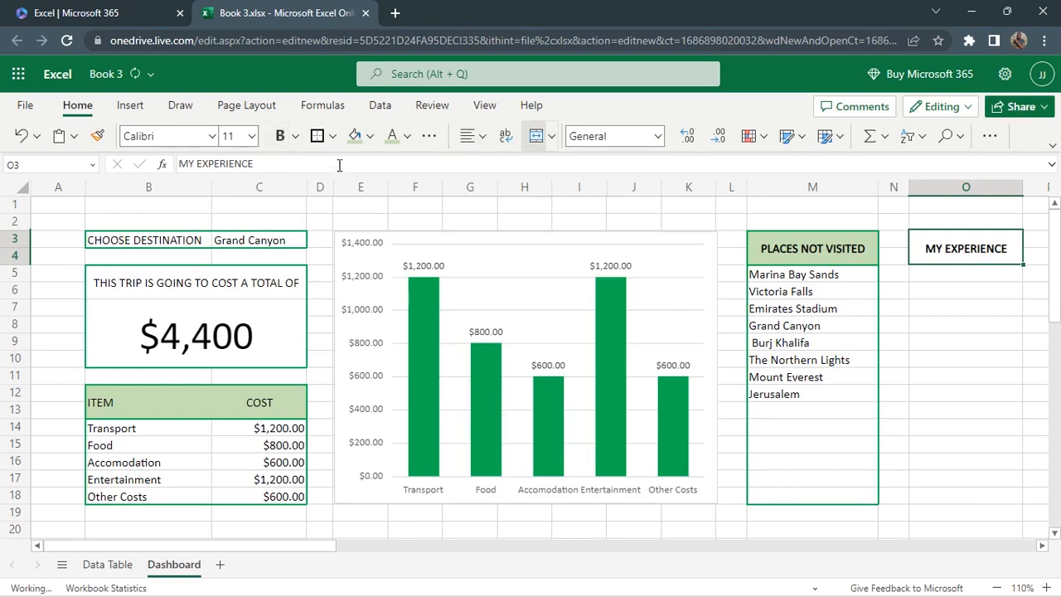
left_click(331, 137)
left_click(386, 208)
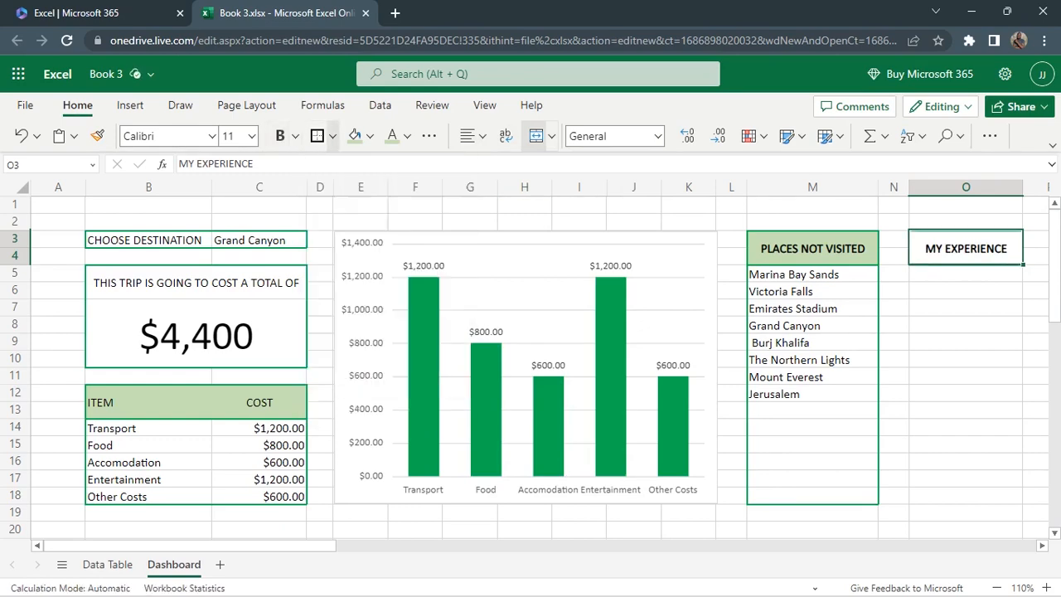
Add an outside border around O3:O18 to frame the MY EXPERIENCE column
left_click_drag(955, 273, 964, 495)
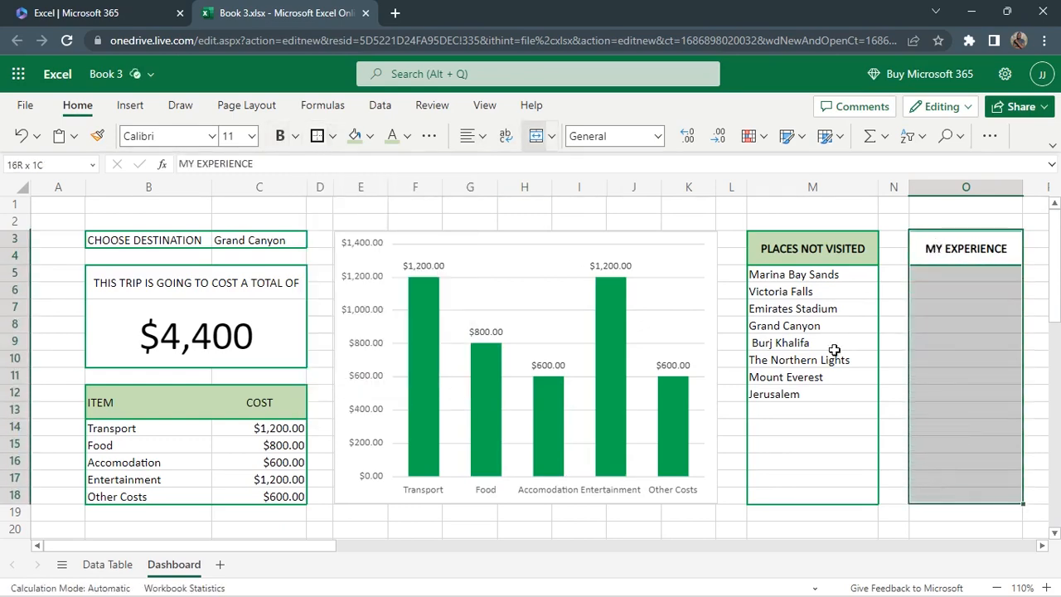
left_click(331, 136)
left_click(385, 206)
left_click(999, 407)
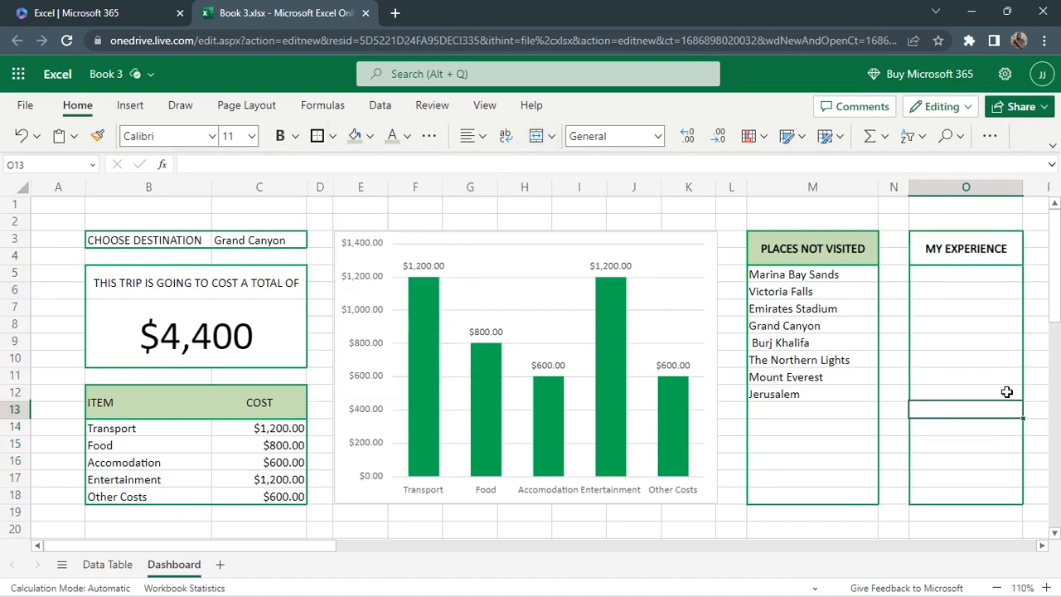
Merge O5:O18 into one cell beneath the MY EXPERIENCE heading
left_click_drag(931, 276, 984, 494)
left_click(551, 136)
left_click(579, 241)
left_click(874, 218)
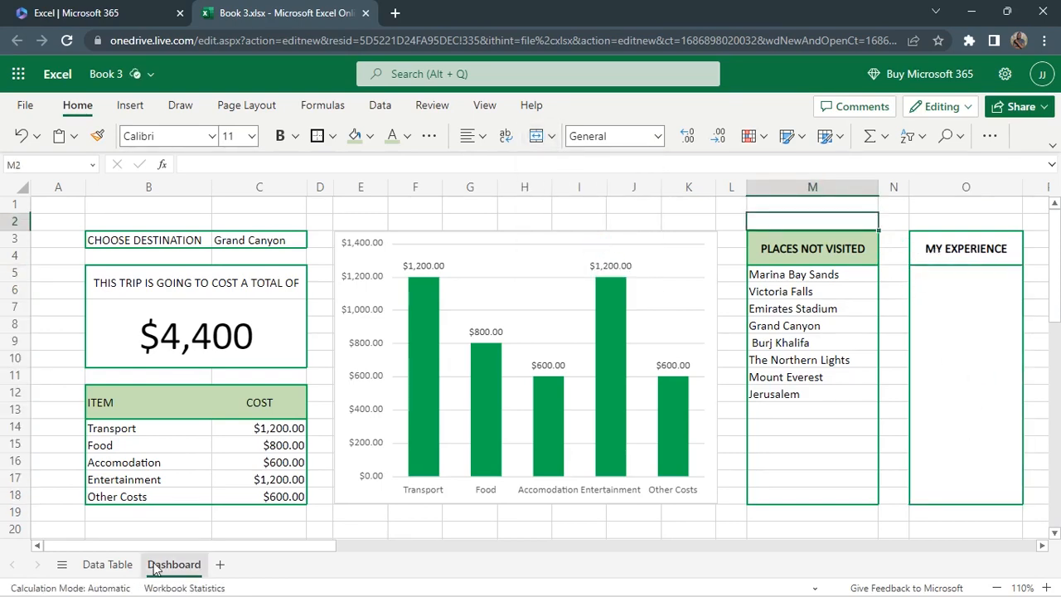
Enter =XLOOKUP(C3,'Data Table'!B5:B16,'Data Table'!L5:L16) in O5 to return the comment for the chosen destination
left_click(108, 566)
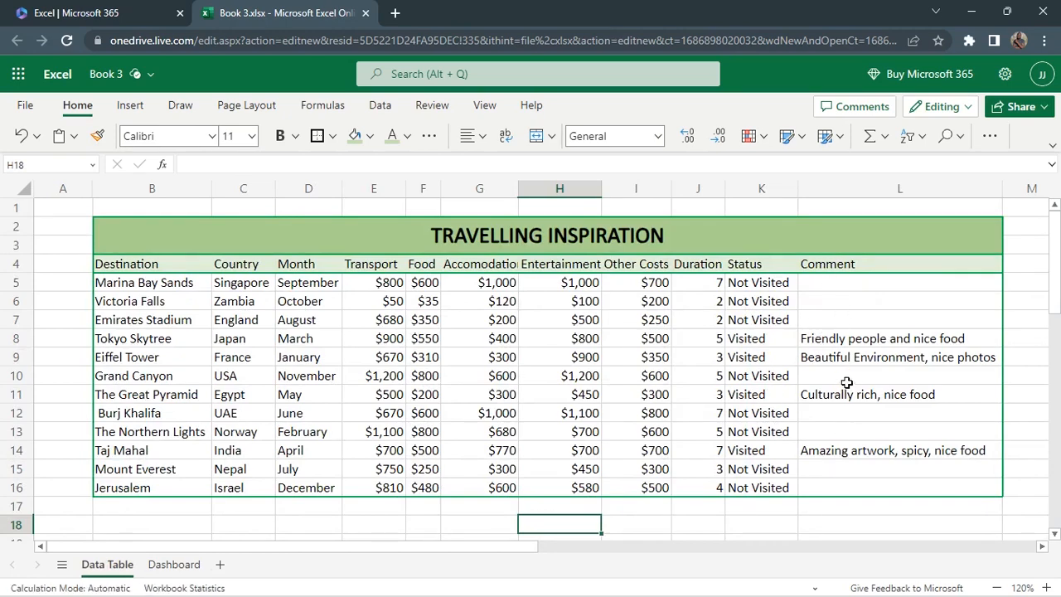
left_click(171, 566)
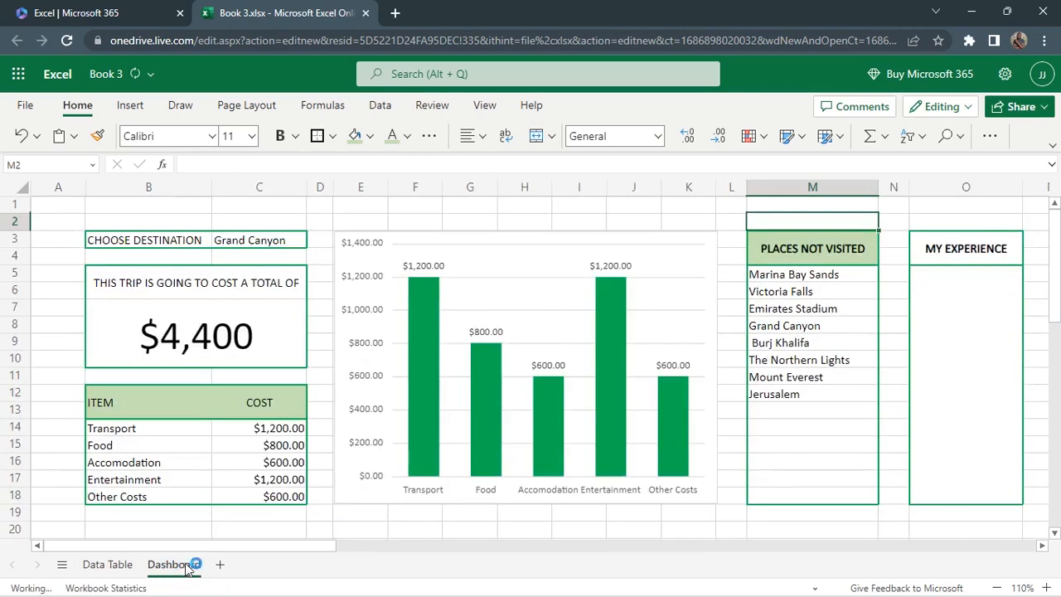
left_click(959, 322)
type("=XLOOKUP(")
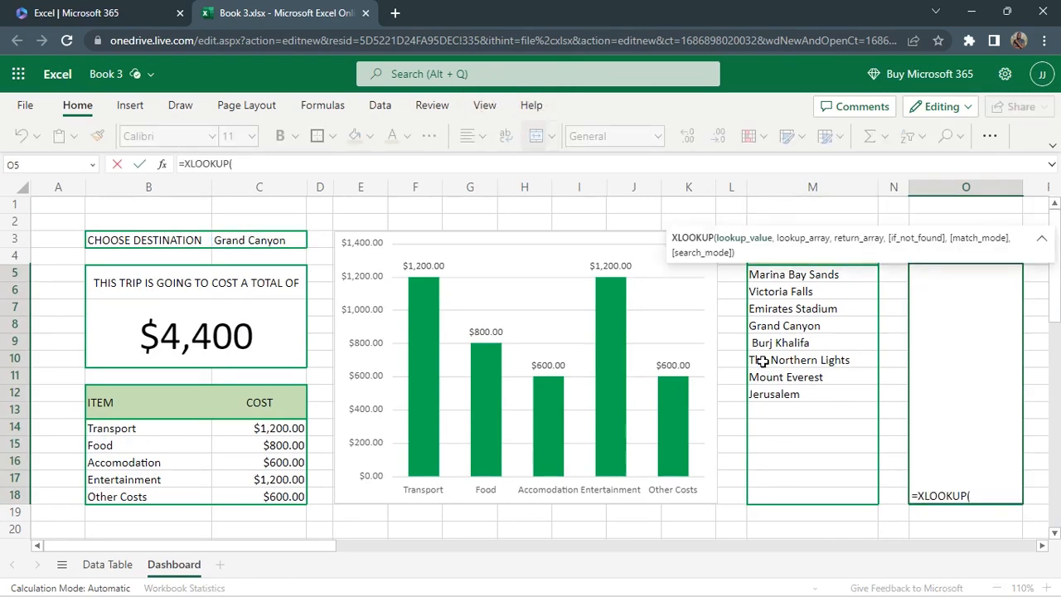
left_click(268, 240)
type(",")
left_click(105, 566)
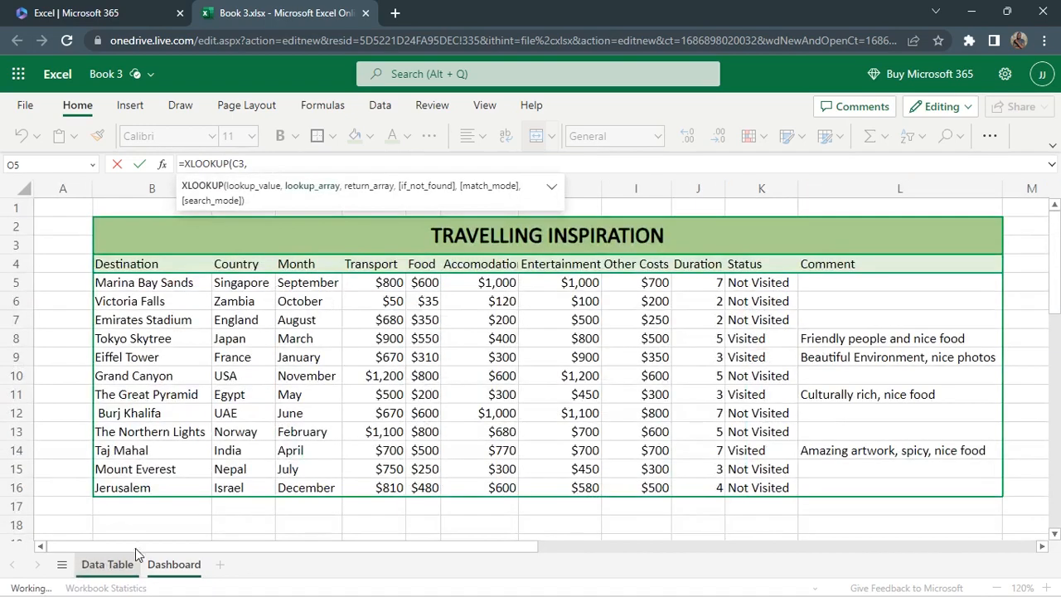
left_click(154, 287)
left_click_drag(154, 287, 153, 487)
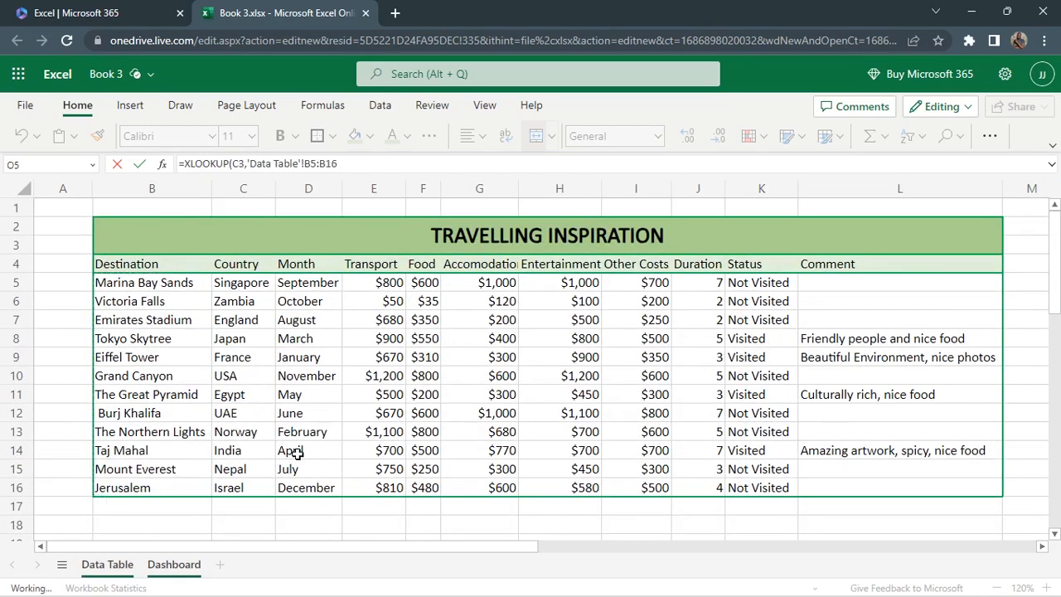
type(",")
left_click_drag(868, 284, 883, 489)
left_click(468, 164)
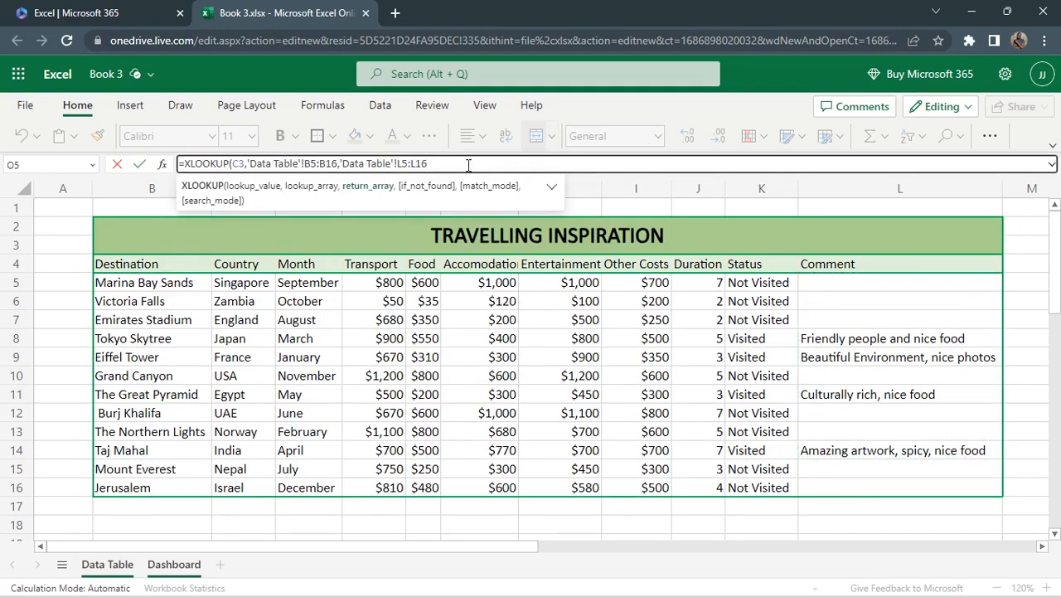
type(")")
key("Return")
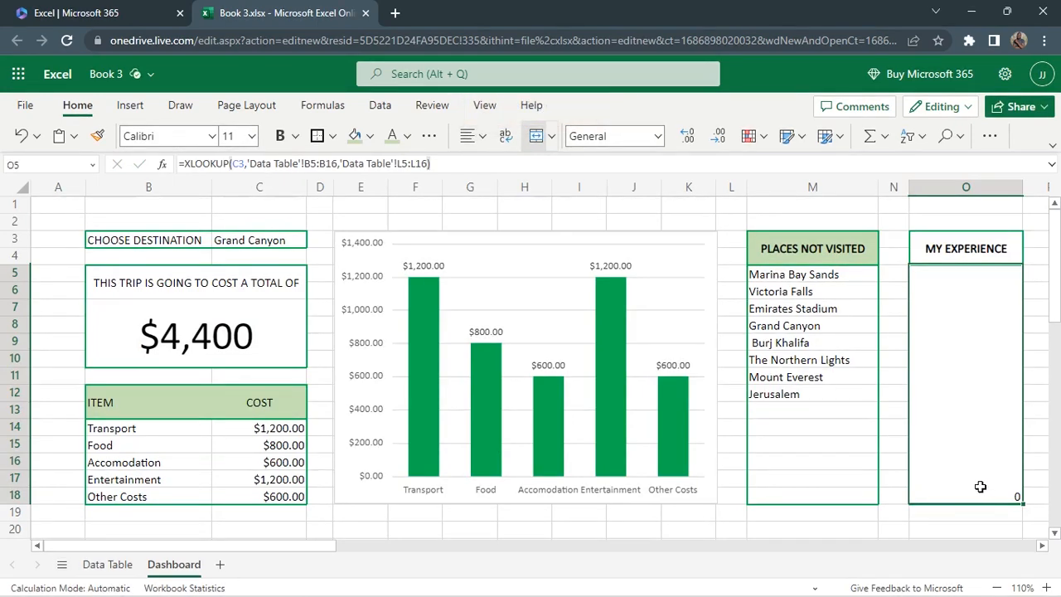
Centre the merged O5 cell's content horizontally and align it to the top
left_click(483, 138)
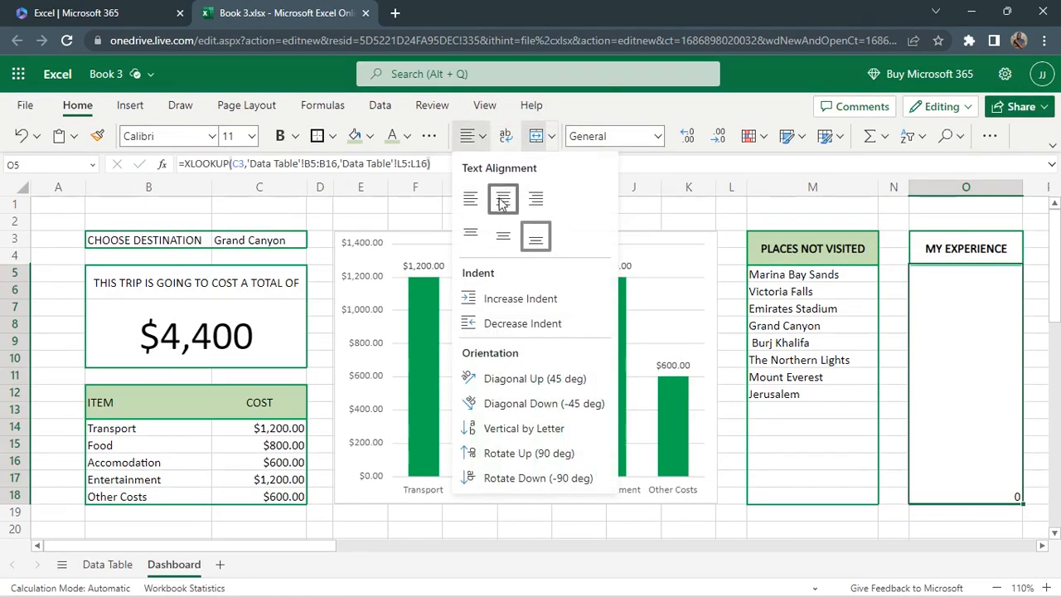
left_click(503, 198)
left_click(483, 138)
left_click(474, 237)
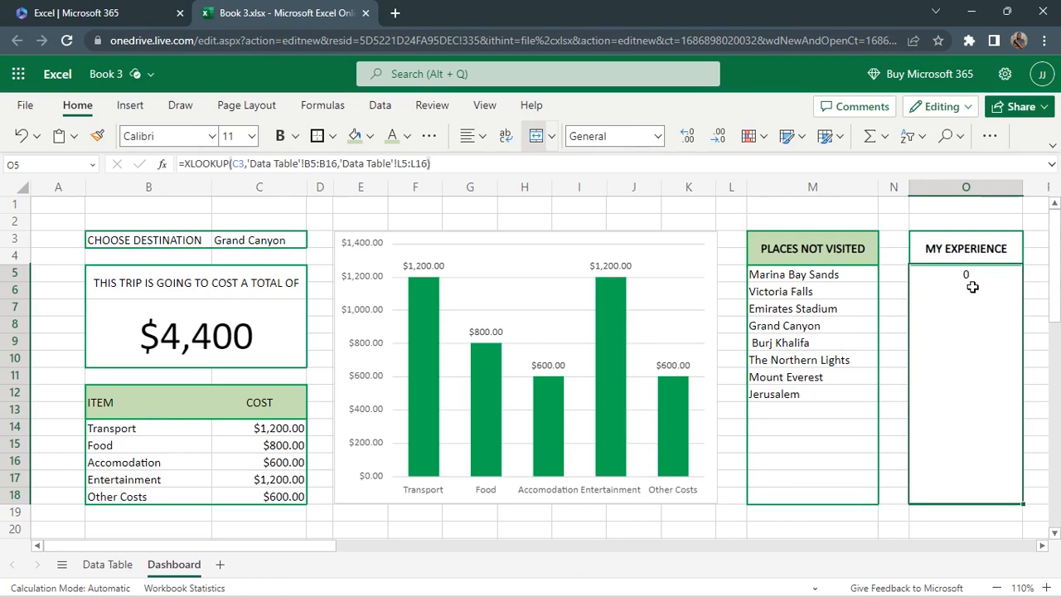
Change O5 to =IF(XLOOKUP(C3,'Data Table'!B5:B16,'Data Table'!L5:L16) = 0, "Not Visited Yet", XLOOKUP(C3,'Data Table'!B5:B16,'Data Table'!L5:L16))
double_click(970, 286)
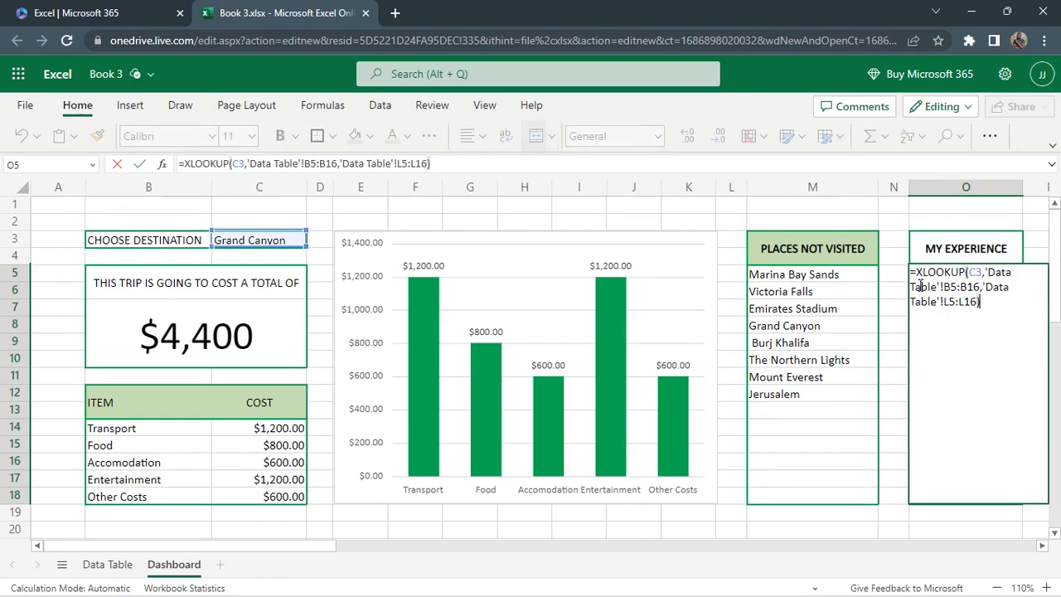
left_click_drag(918, 275, 992, 305)
key("ctrl+c")
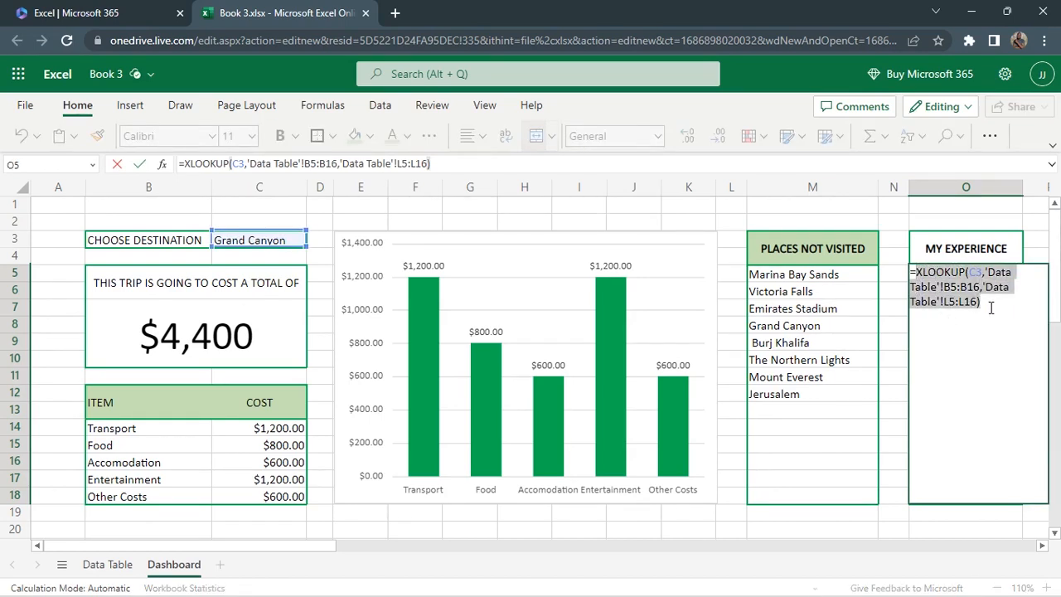
key("BackSpace")
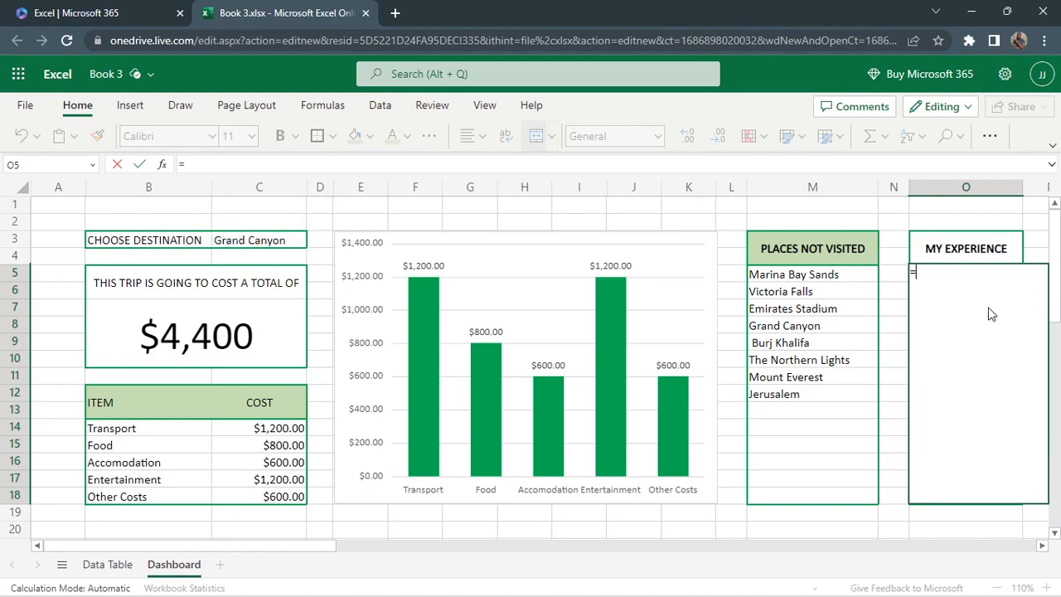
type("IF(XLOOKUP(C3,'Data Table'!B5:B16,'Data Table'!L5:L16)")
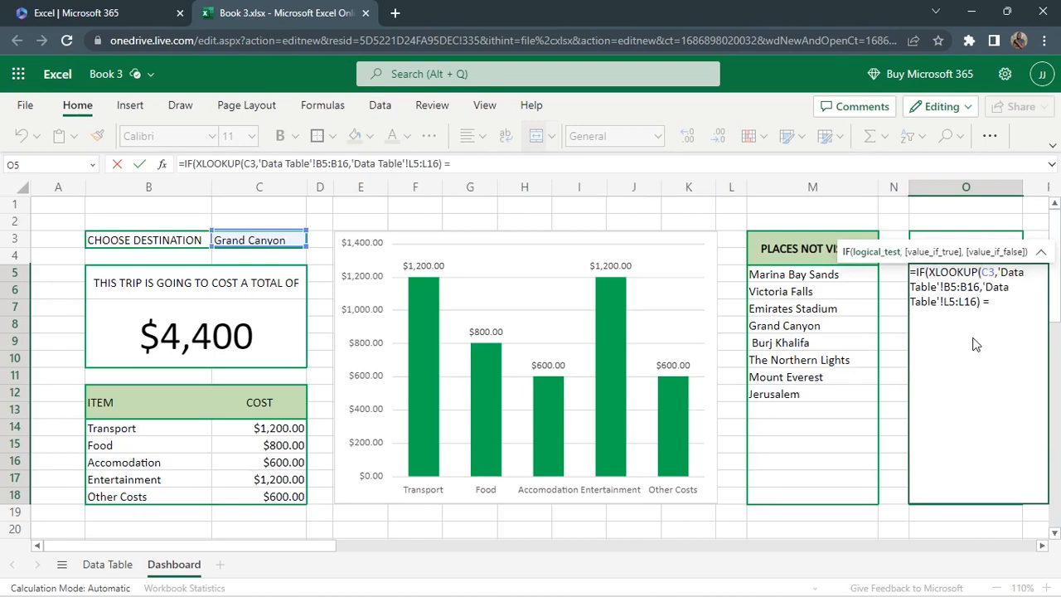
type("= 0, ")
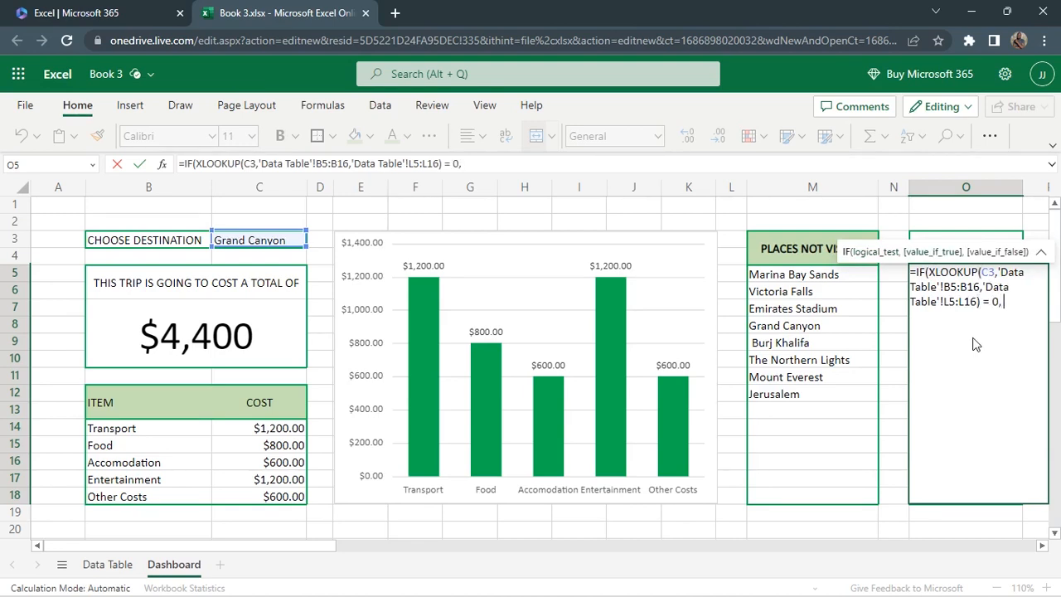
type("\"Not Visited Yet\"")
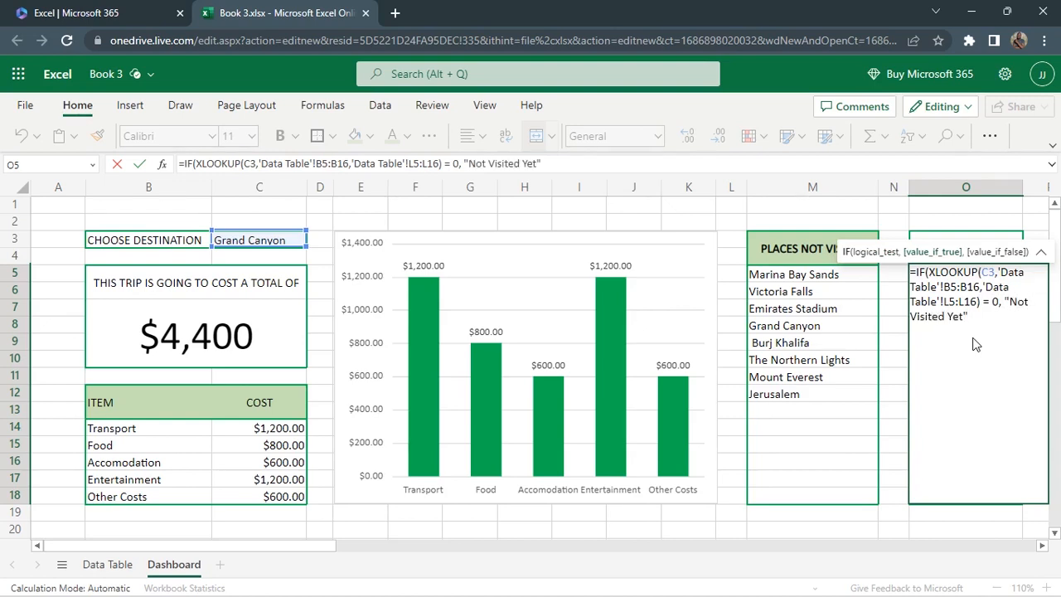
type(",")
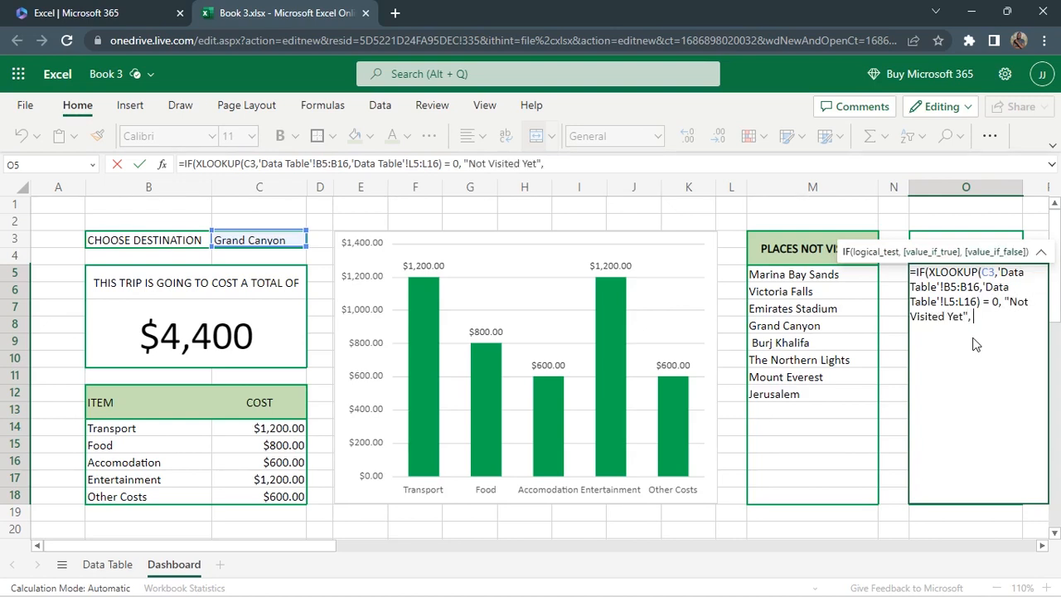
key("ctrl+v")
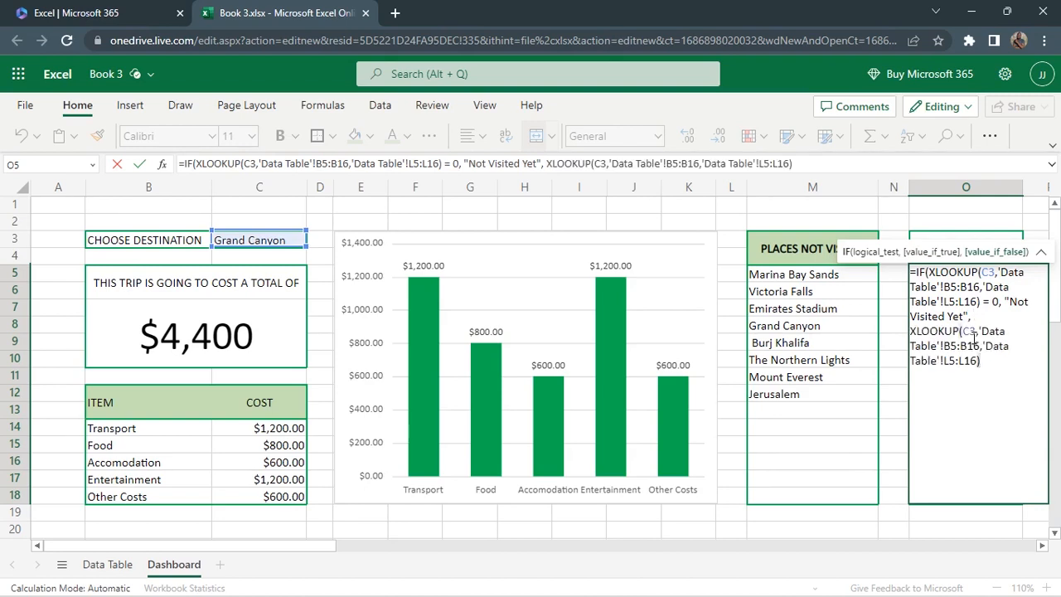
type(")")
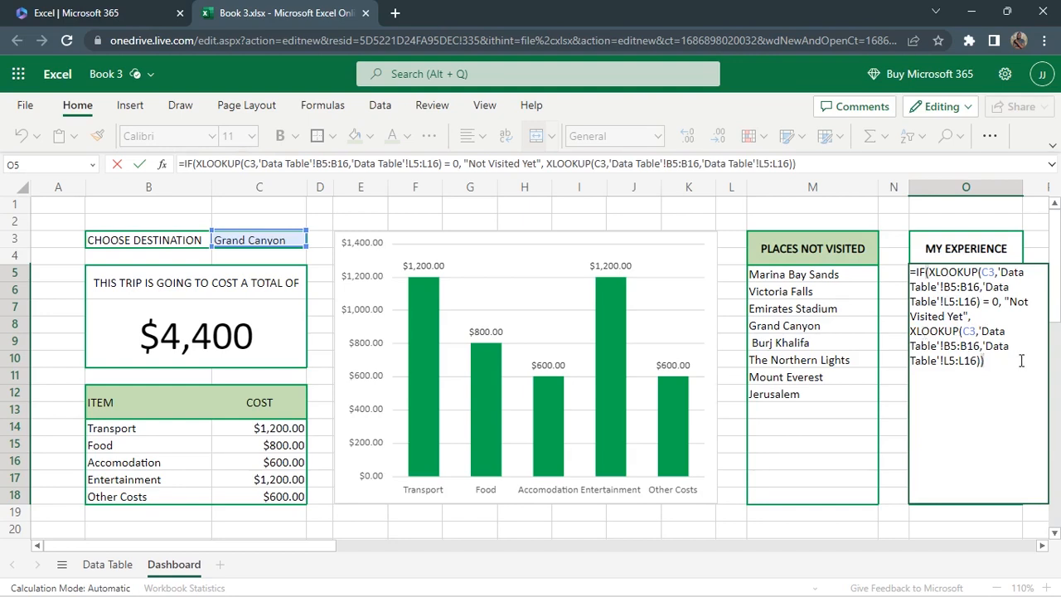
key("Return")
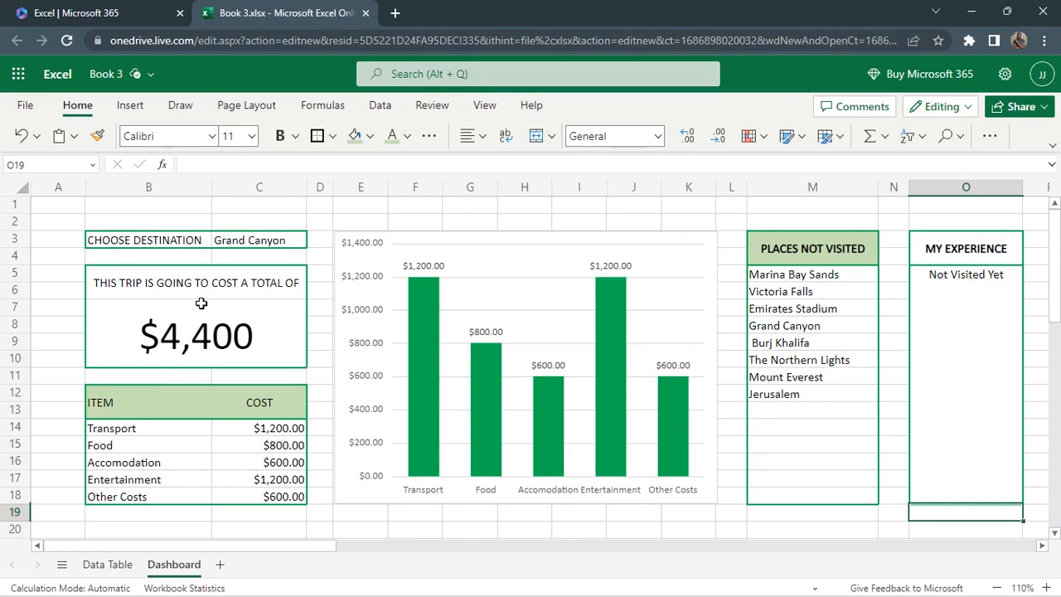
Choose Tokyo Skytree as the destination in C3 and wrap the text in the merged O5 experience cell
left_click(292, 242)
left_click(316, 241)
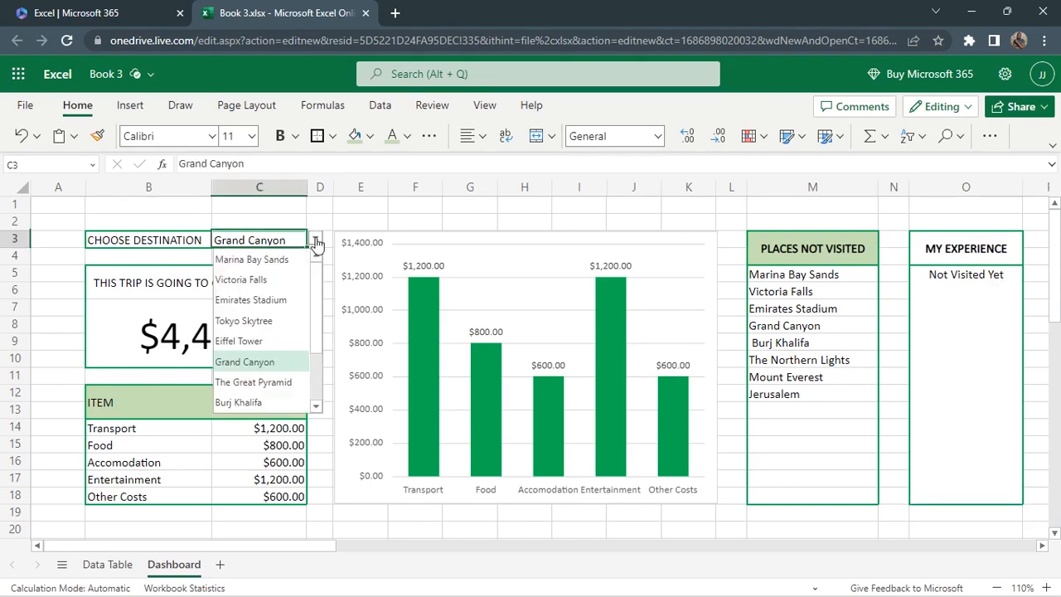
left_click(248, 320)
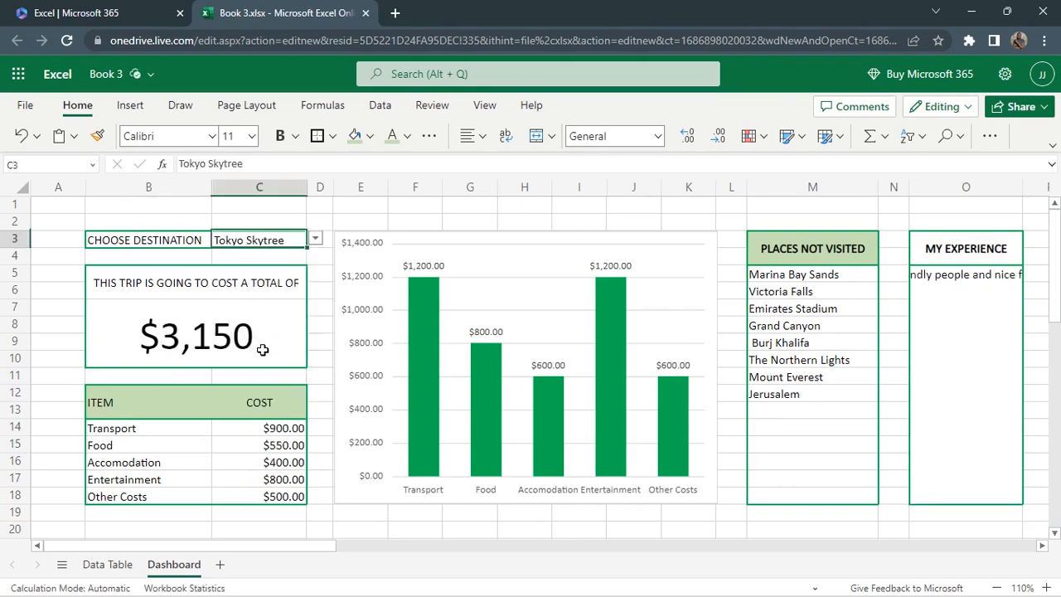
left_click(958, 278)
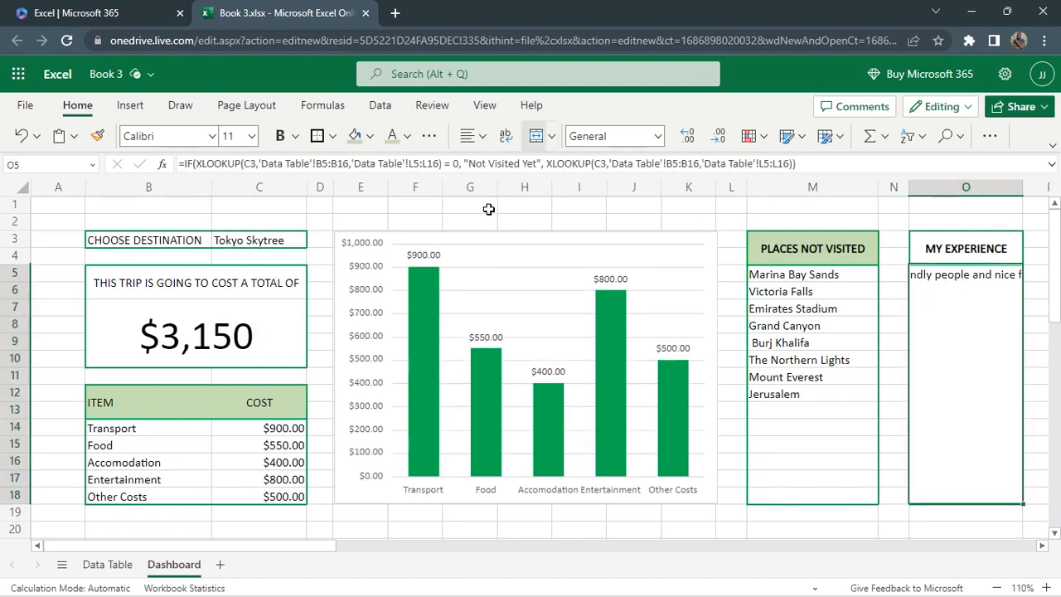
left_click(505, 139)
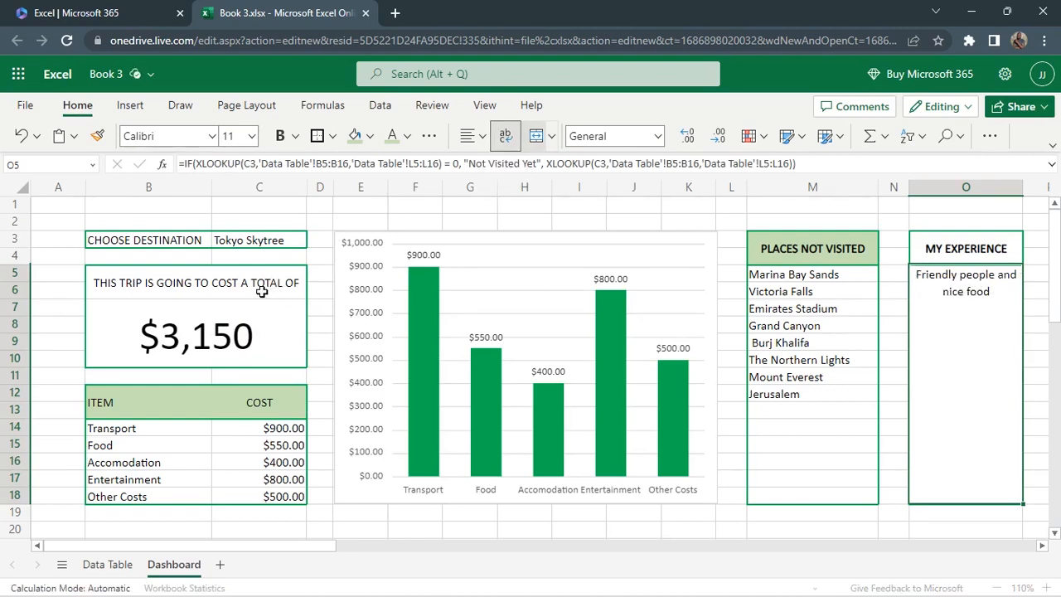
Choose Taj Mahal as the destination in C3 to test the dashboard
left_click(296, 239)
left_click(315, 239)
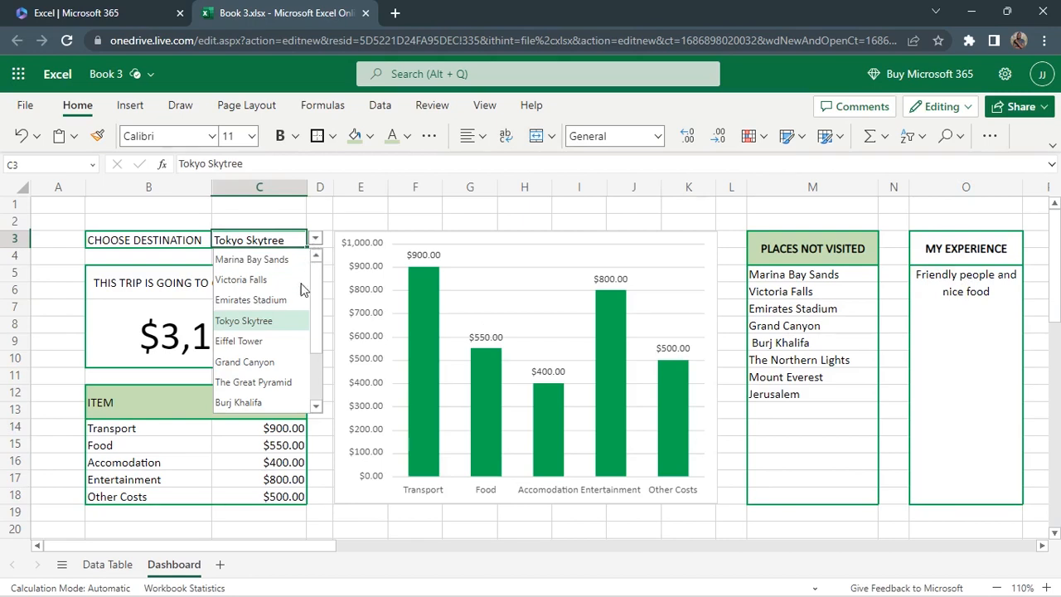
scroll(260, 397, "down", 2)
left_click(260, 397)
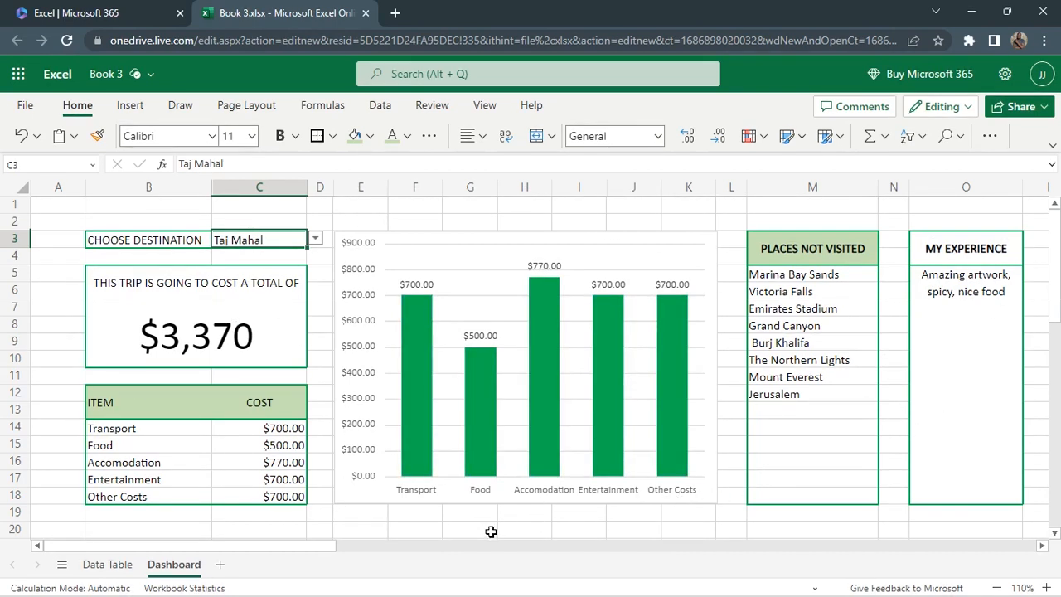
Hide the gridlines on the Dashboard sheet
left_click(487, 106)
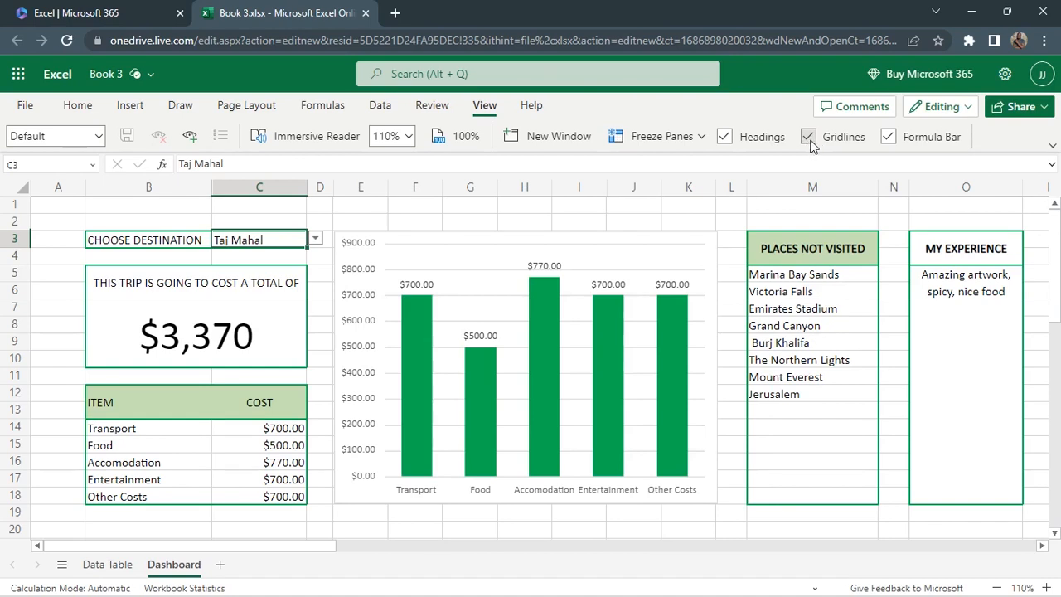
left_click(809, 139)
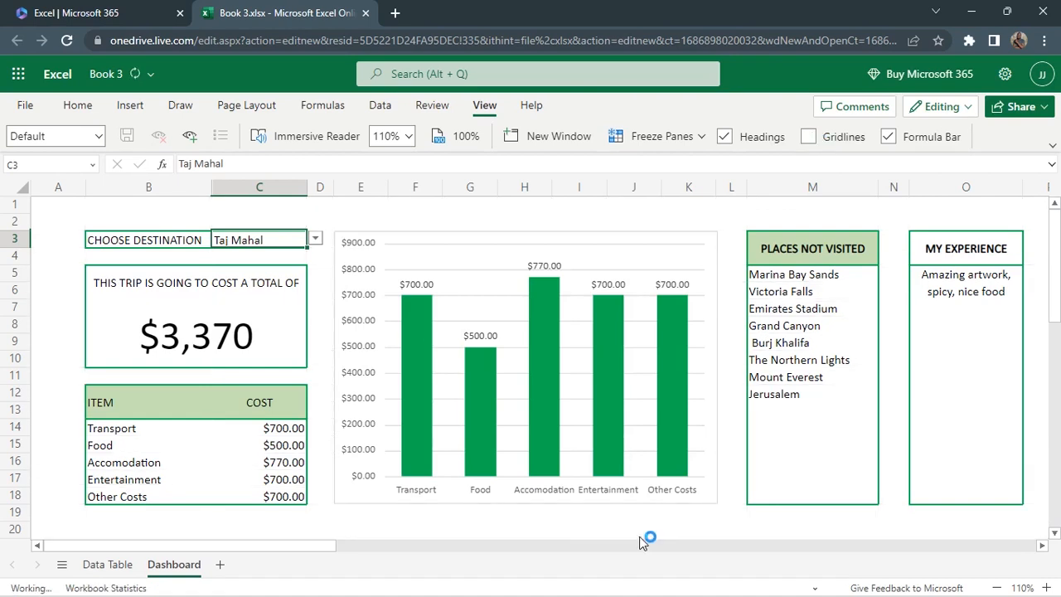
left_click(502, 530)
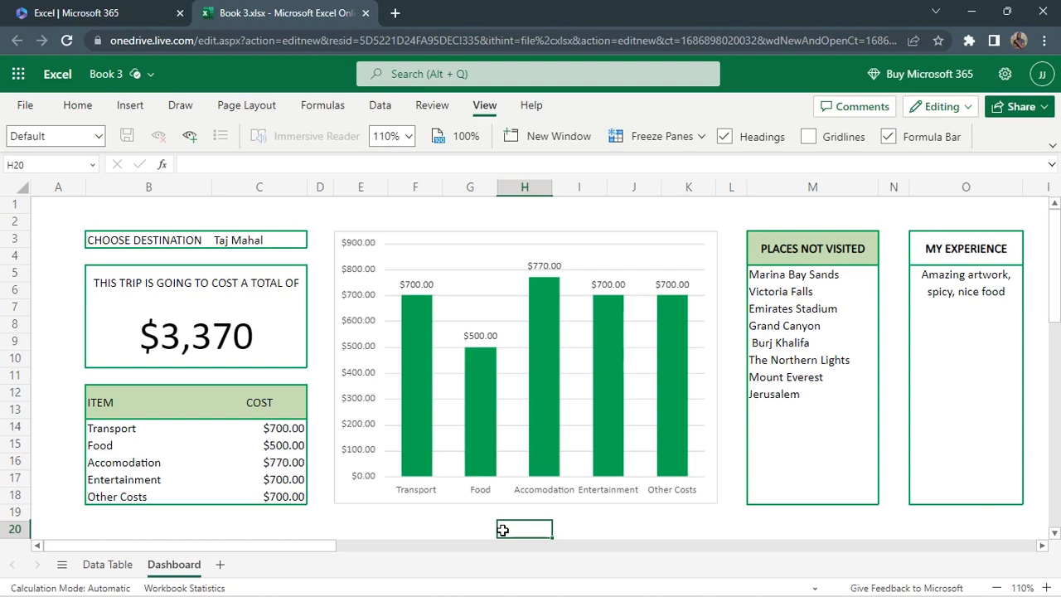
Choose Mount Everest as the destination in C3
left_click(259, 239)
left_click(316, 242)
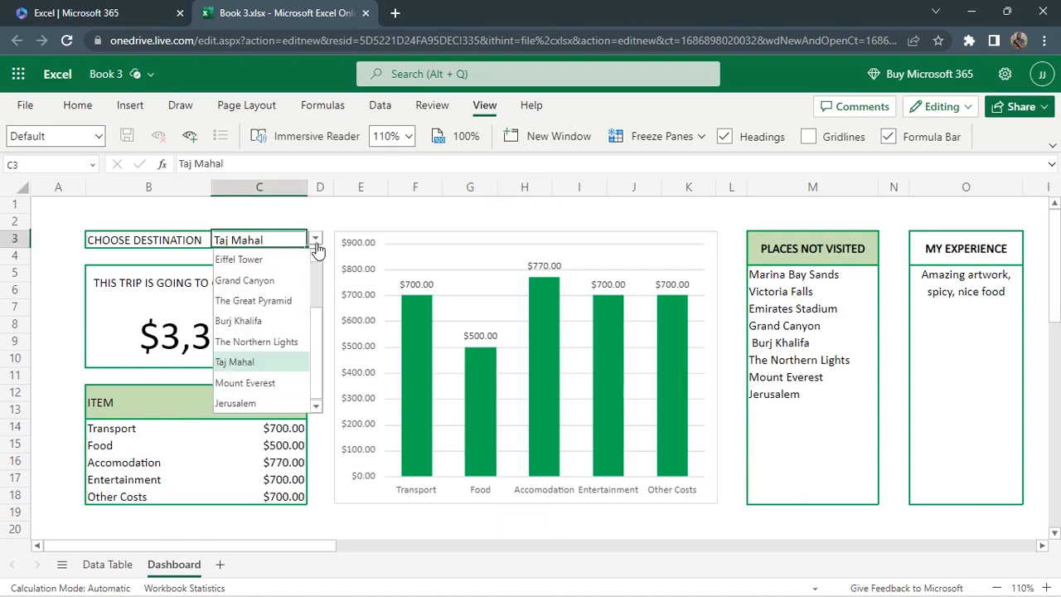
left_click(264, 382)
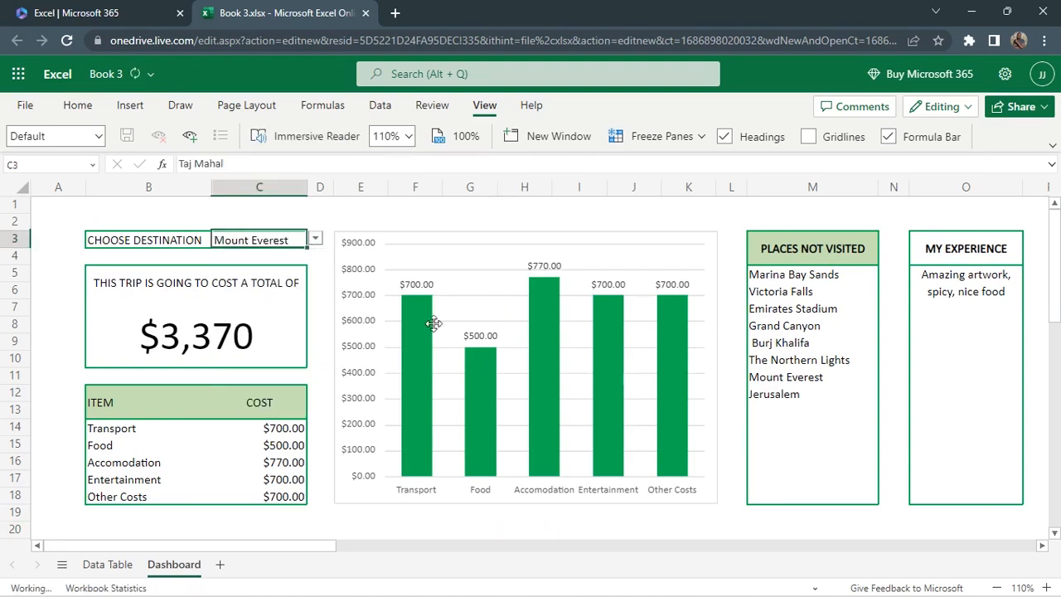